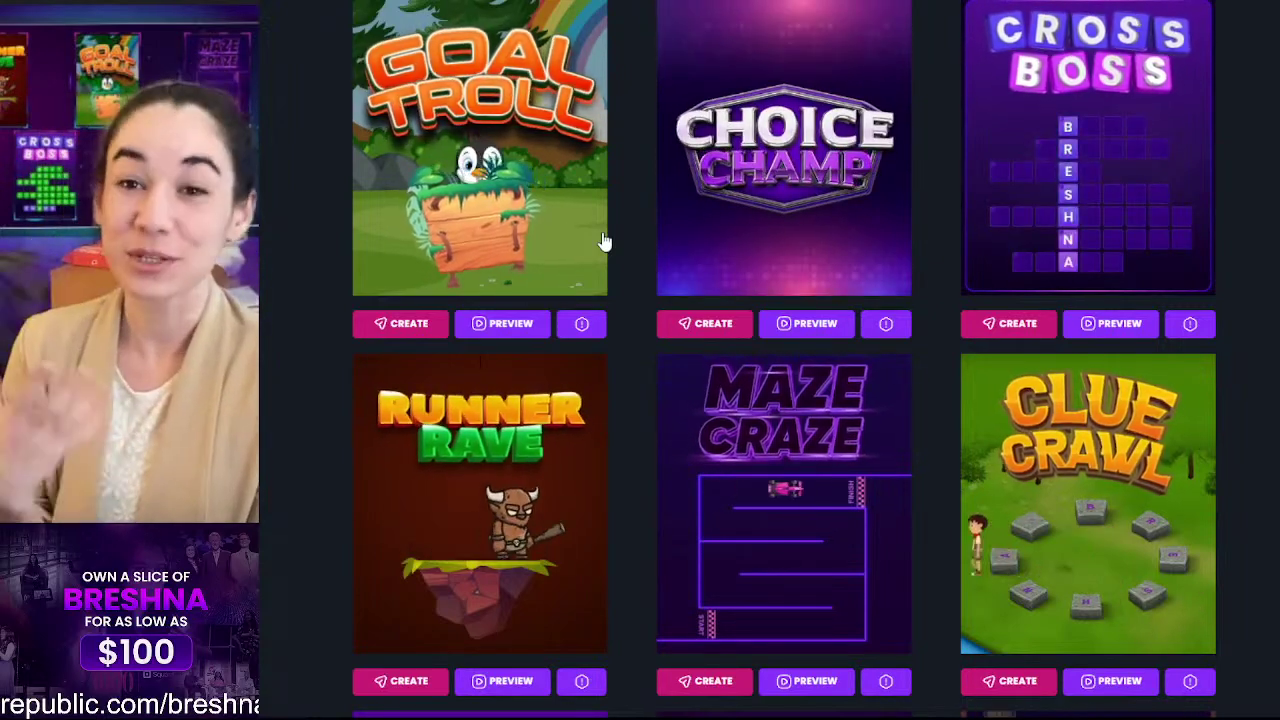
Step: Browse the templates gallery and start a new game from the Cross Boss crossword template
{"action": "scroll", "coordinate": [360, 122], "scroll_direction": "up", "scroll_amount": 10}
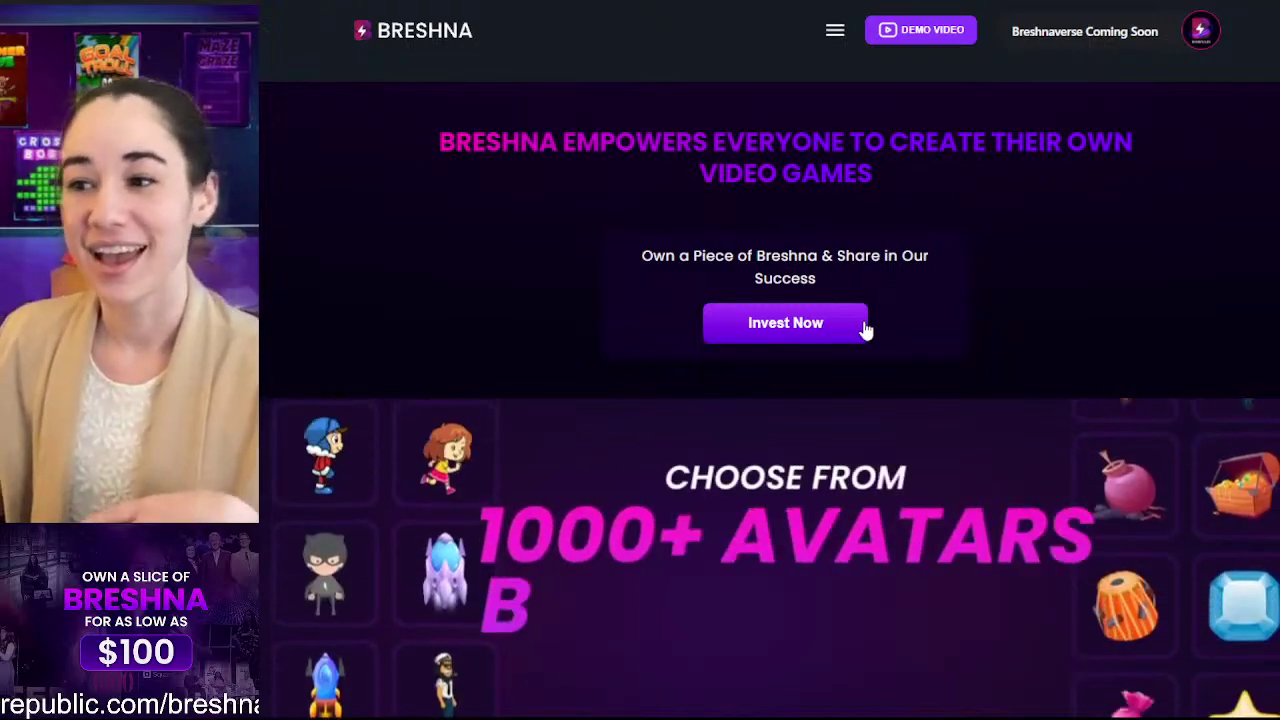
{"action": "scroll", "coordinate": [747, 444], "scroll_direction": "down", "scroll_amount": 3}
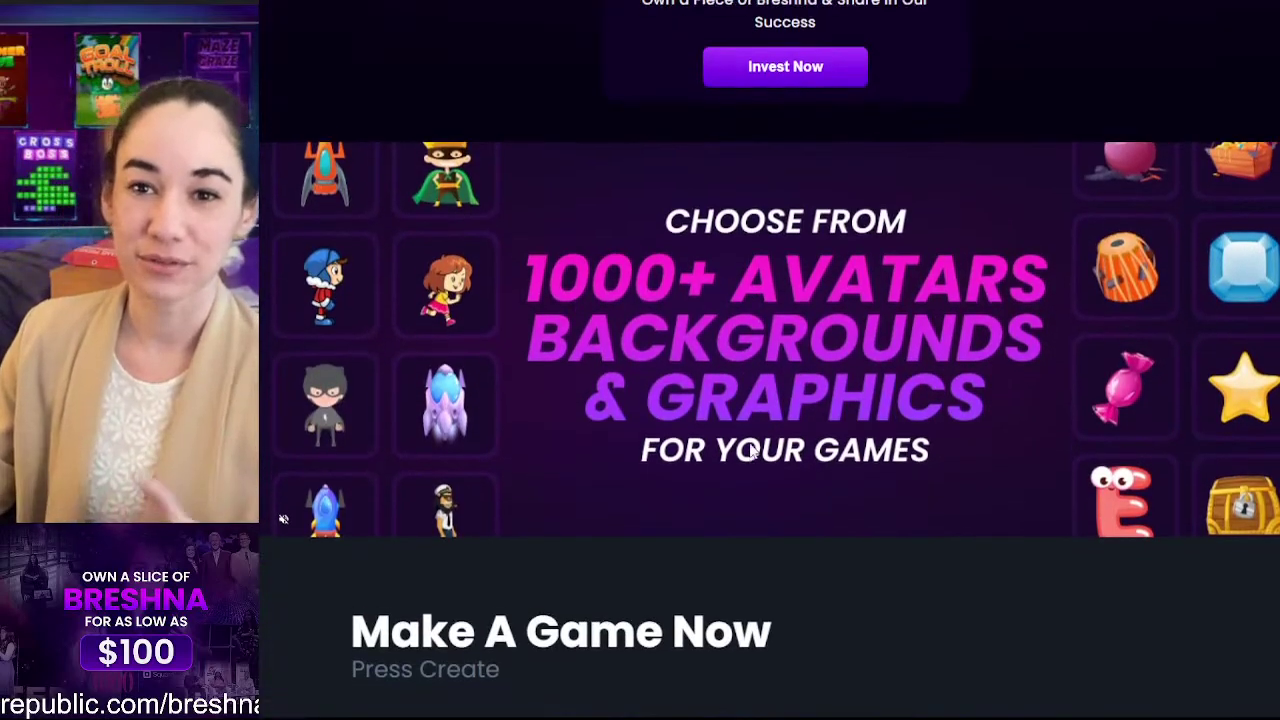
{"action": "scroll", "coordinate": [749, 442], "scroll_direction": "up", "scroll_amount": 3}
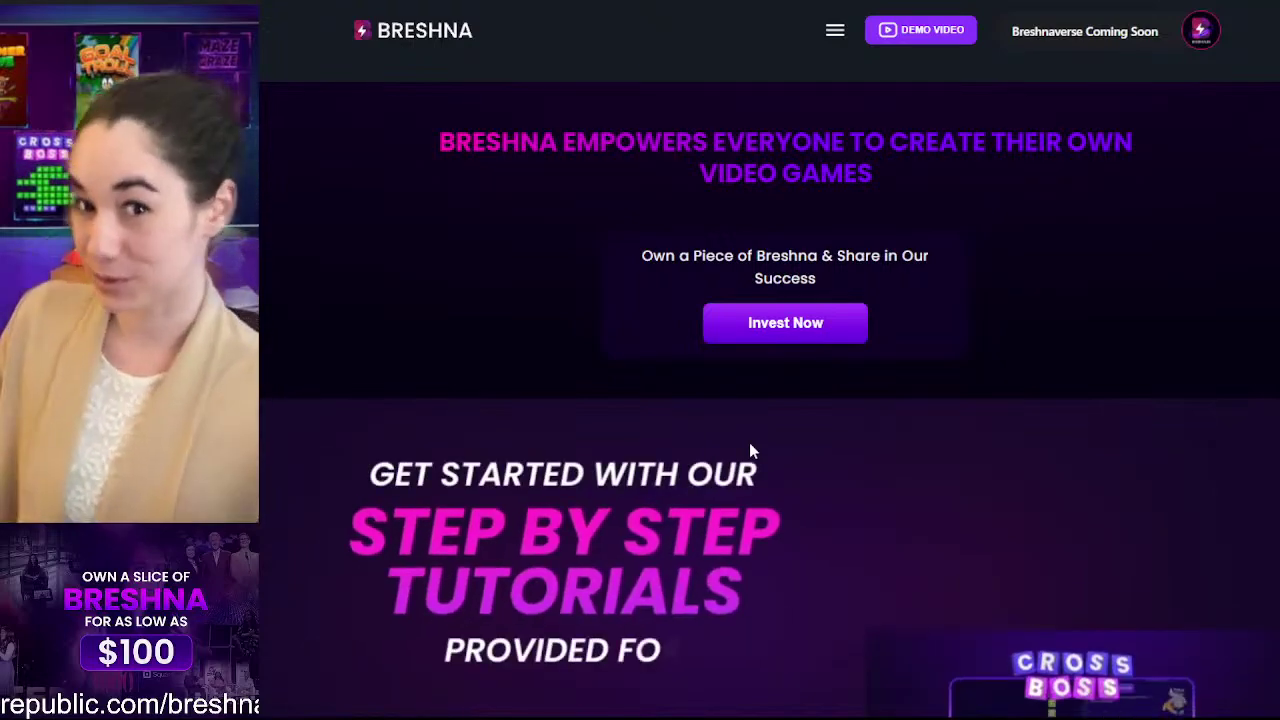
{"action": "scroll", "coordinate": [752, 452], "scroll_direction": "down", "scroll_amount": 2}
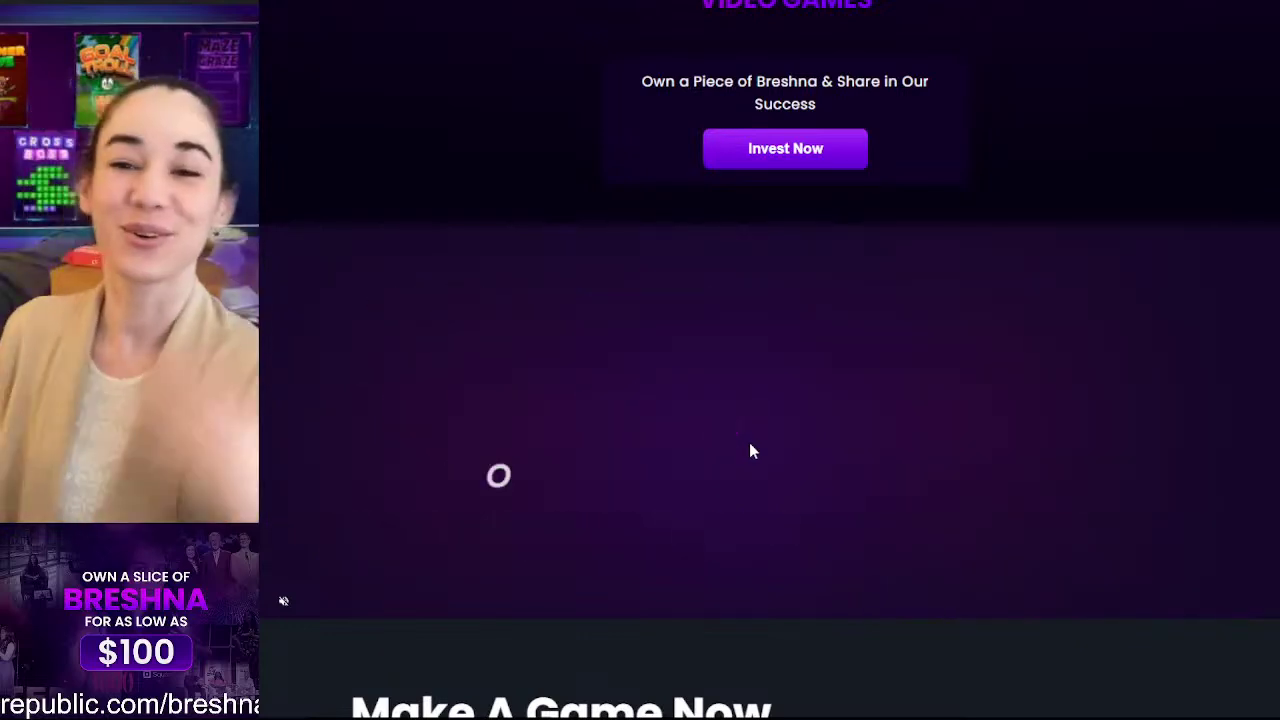
{"action": "scroll", "coordinate": [768, 300], "scroll_direction": "down", "scroll_amount": 1}
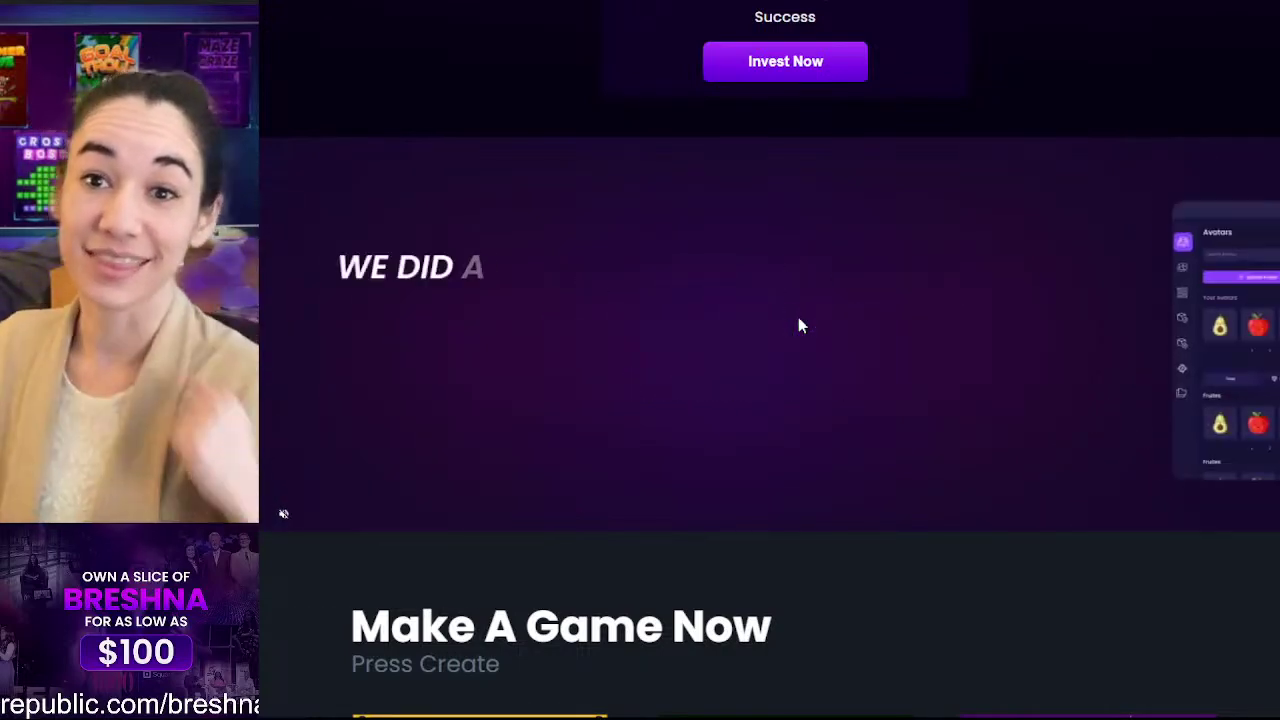
{"action": "scroll", "coordinate": [800, 325], "scroll_direction": "down", "scroll_amount": 1}
{"action": "scroll", "coordinate": [798, 317], "scroll_direction": "up", "scroll_amount": 4}
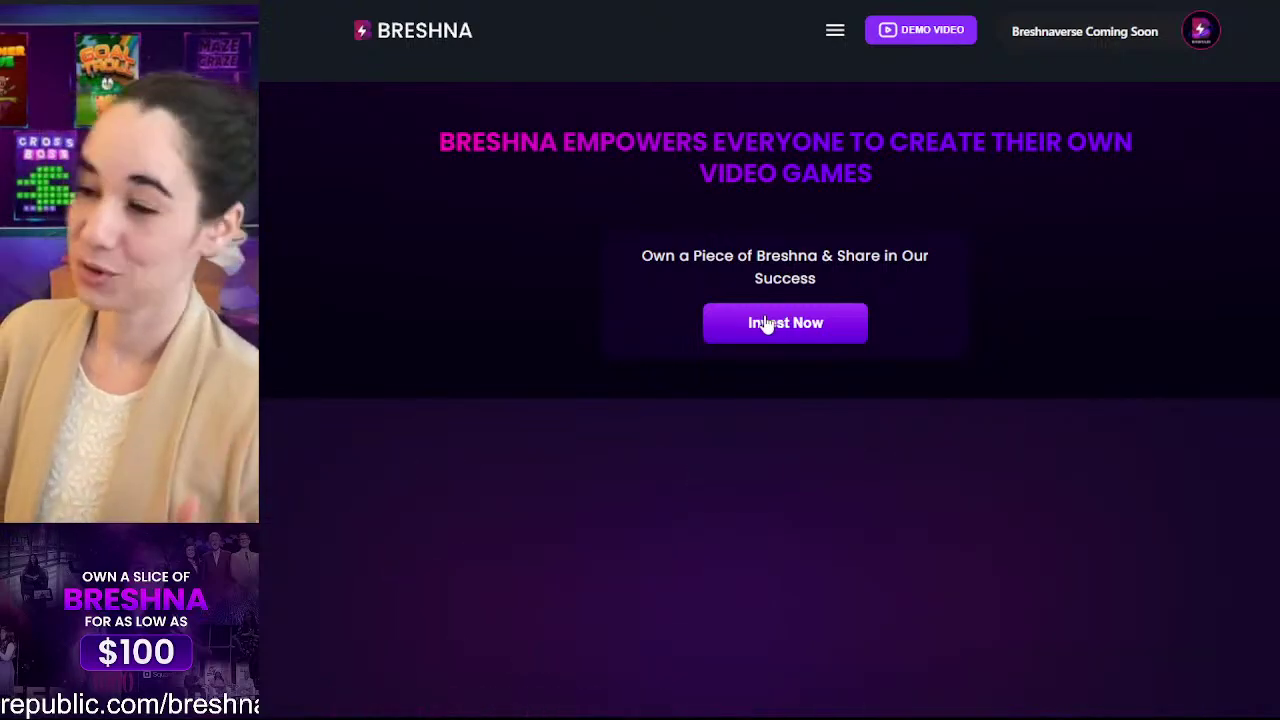
{"action": "scroll", "coordinate": [800, 393], "scroll_direction": "down", "scroll_amount": 15}
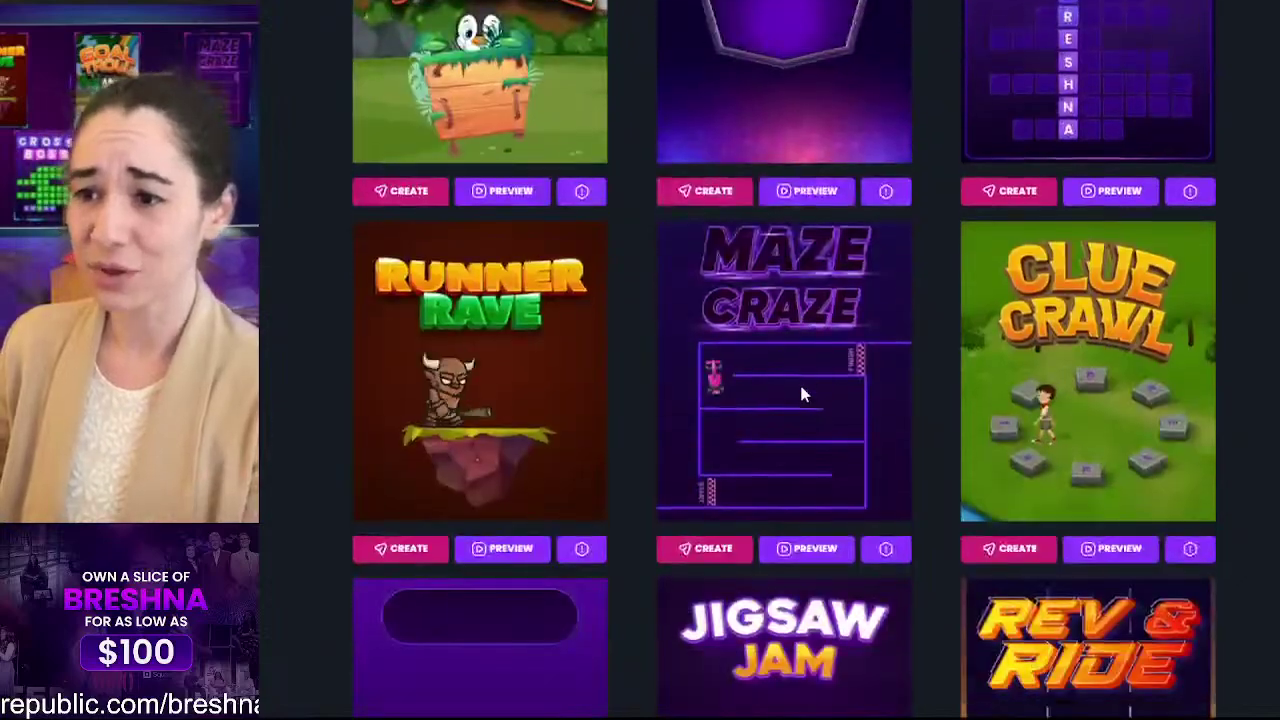
{"action": "scroll", "coordinate": [799, 380], "scroll_direction": "down", "scroll_amount": 5}
{"action": "scroll", "coordinate": [799, 380], "scroll_direction": "up", "scroll_amount": 10}
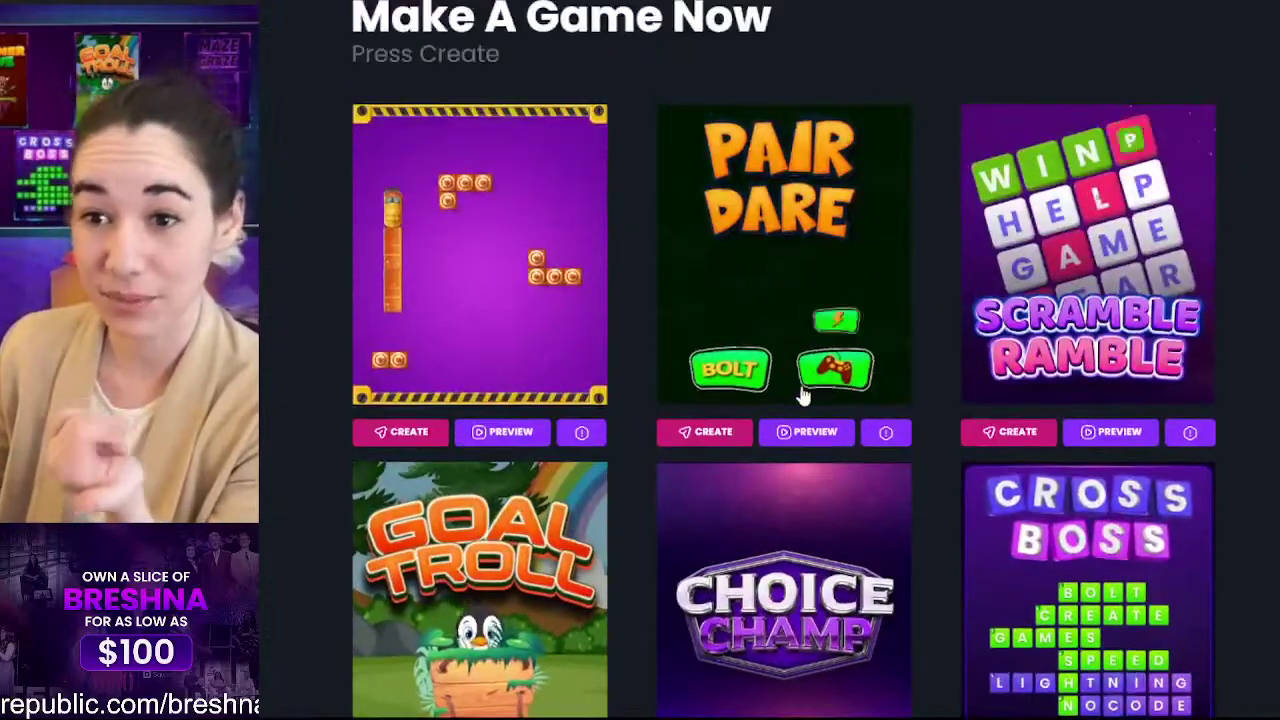
{"action": "scroll", "coordinate": [801, 394], "scroll_direction": "up", "scroll_amount": 10}
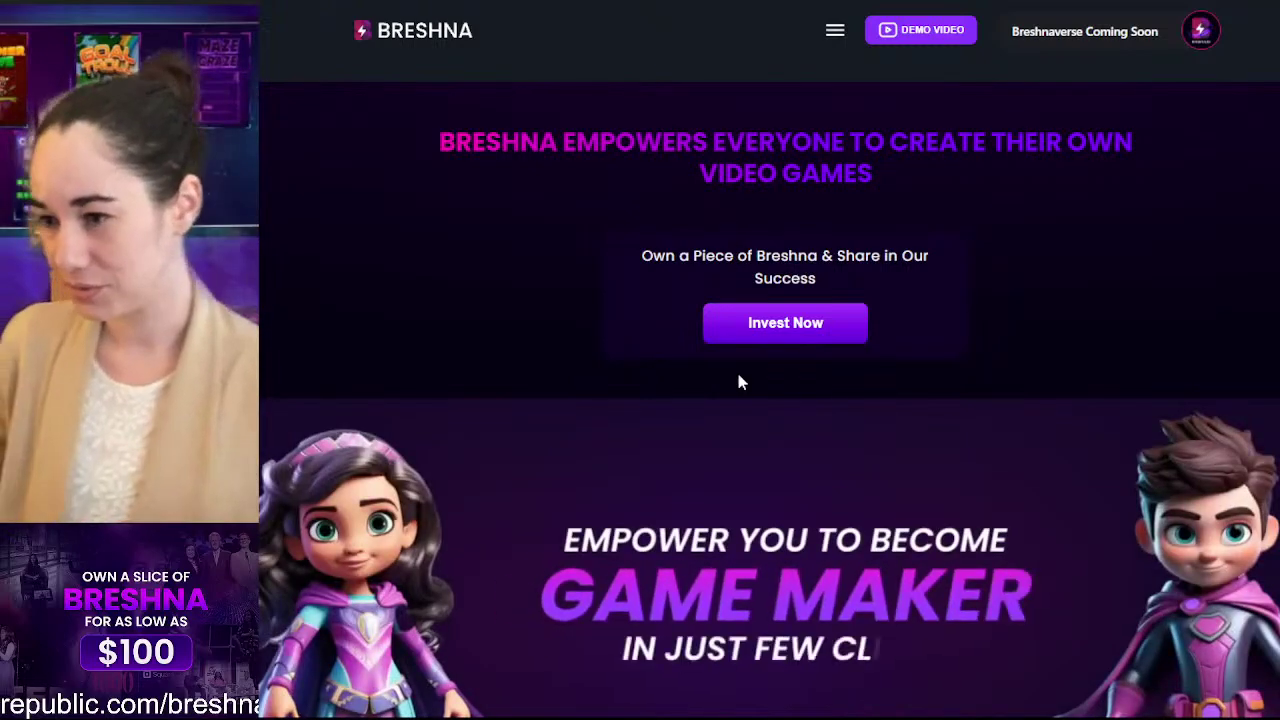
{"action": "scroll", "coordinate": [739, 377], "scroll_direction": "down", "scroll_amount": 2}
{"action": "scroll", "coordinate": [845, 365], "scroll_direction": "up", "scroll_amount": 2}
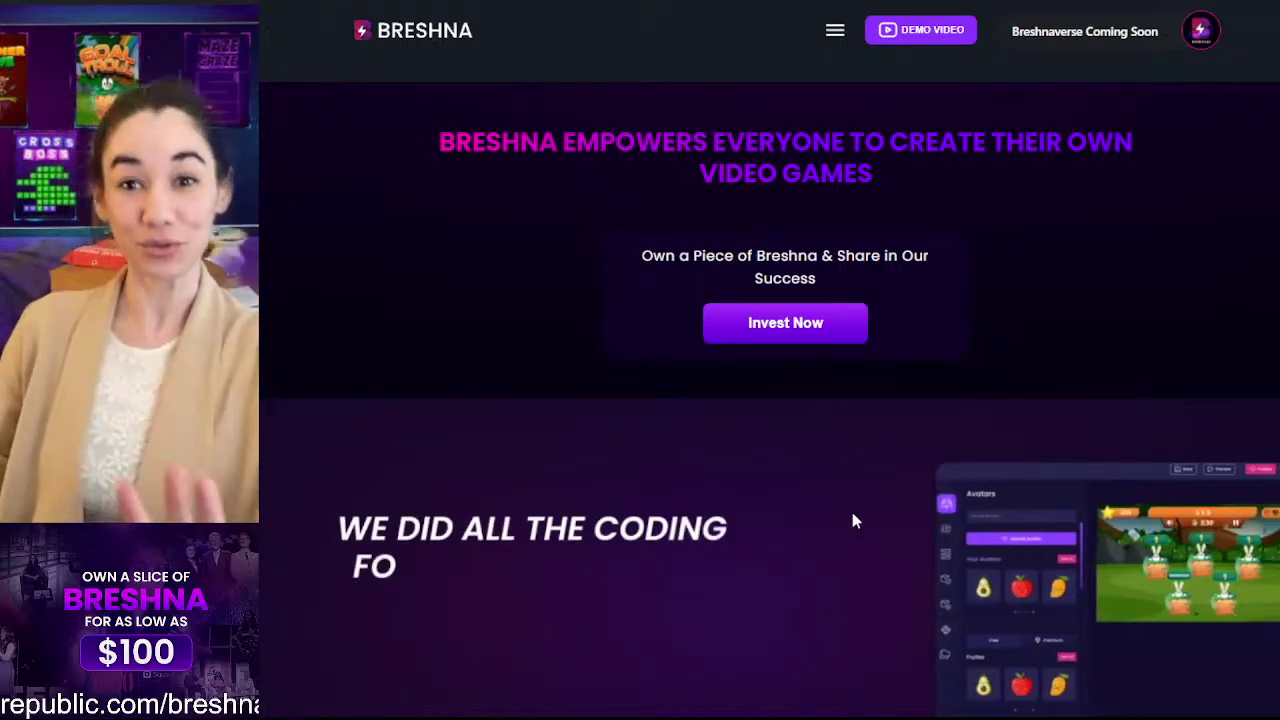
{"action": "scroll", "coordinate": [852, 515], "scroll_direction": "down", "scroll_amount": 1}
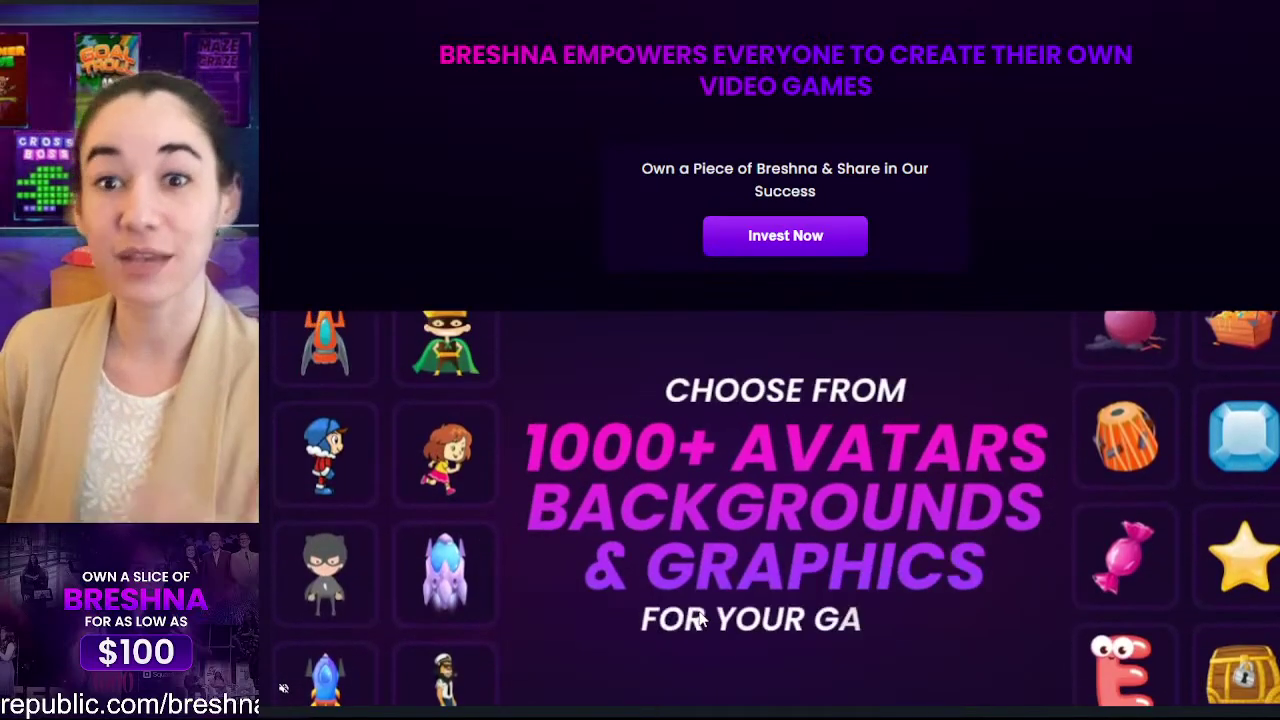
{"action": "scroll", "coordinate": [700, 620], "scroll_direction": "down", "scroll_amount": 2}
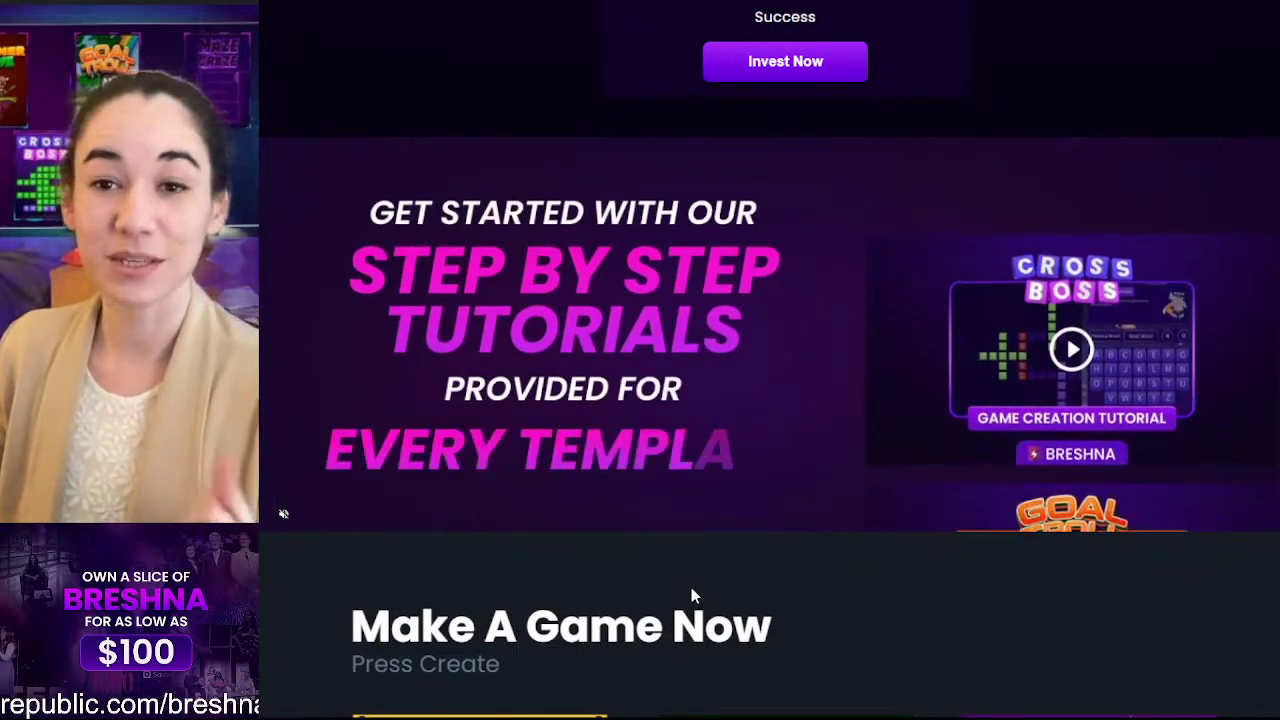
{"action": "scroll", "coordinate": [691, 595], "scroll_direction": "down", "scroll_amount": 6}
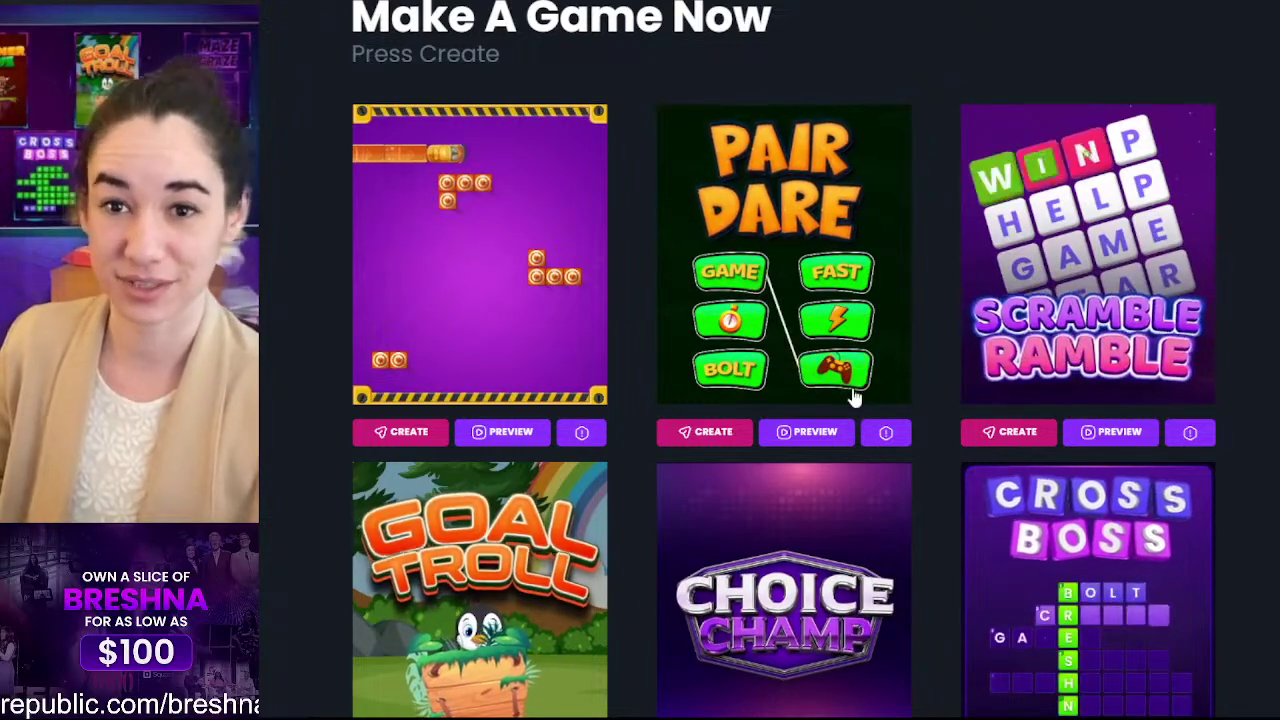
{"action": "scroll", "coordinate": [858, 420], "scroll_direction": "down", "scroll_amount": 5}
{"action": "scroll", "coordinate": [855, 400], "scroll_direction": "up", "scroll_amount": 3}
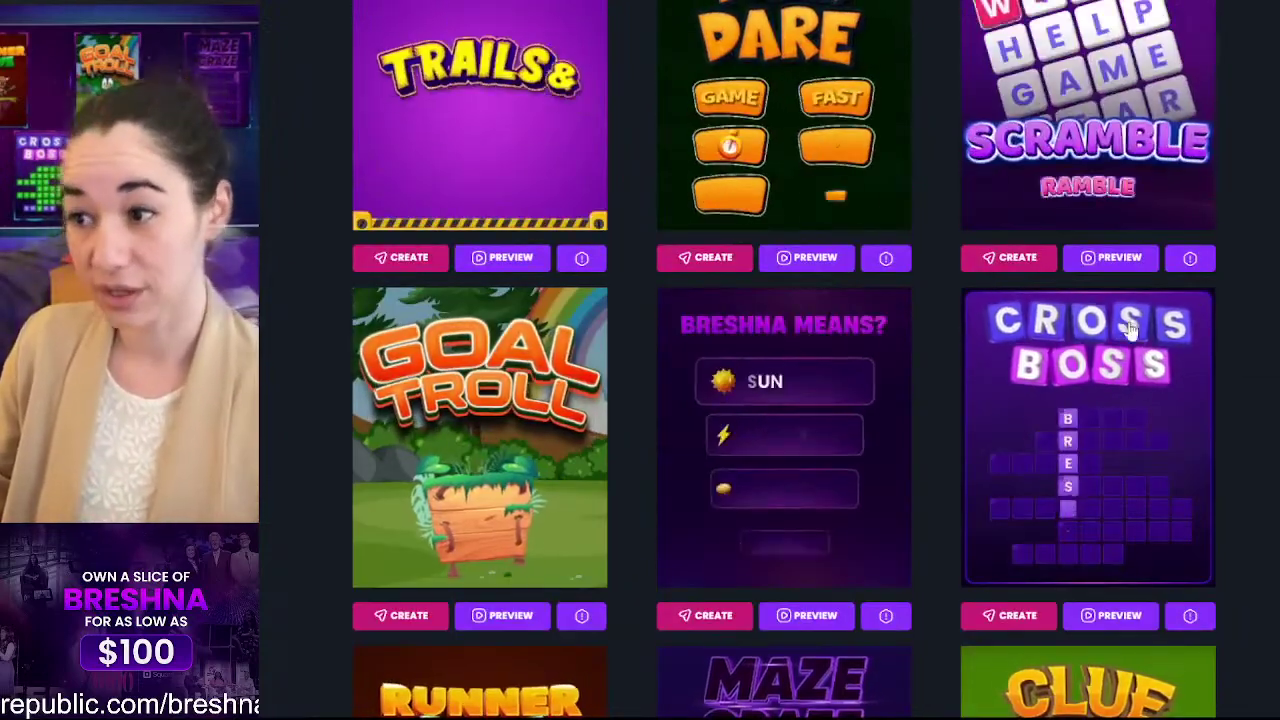
{"action": "scroll", "coordinate": [745, 290], "scroll_direction": "down", "scroll_amount": 10}
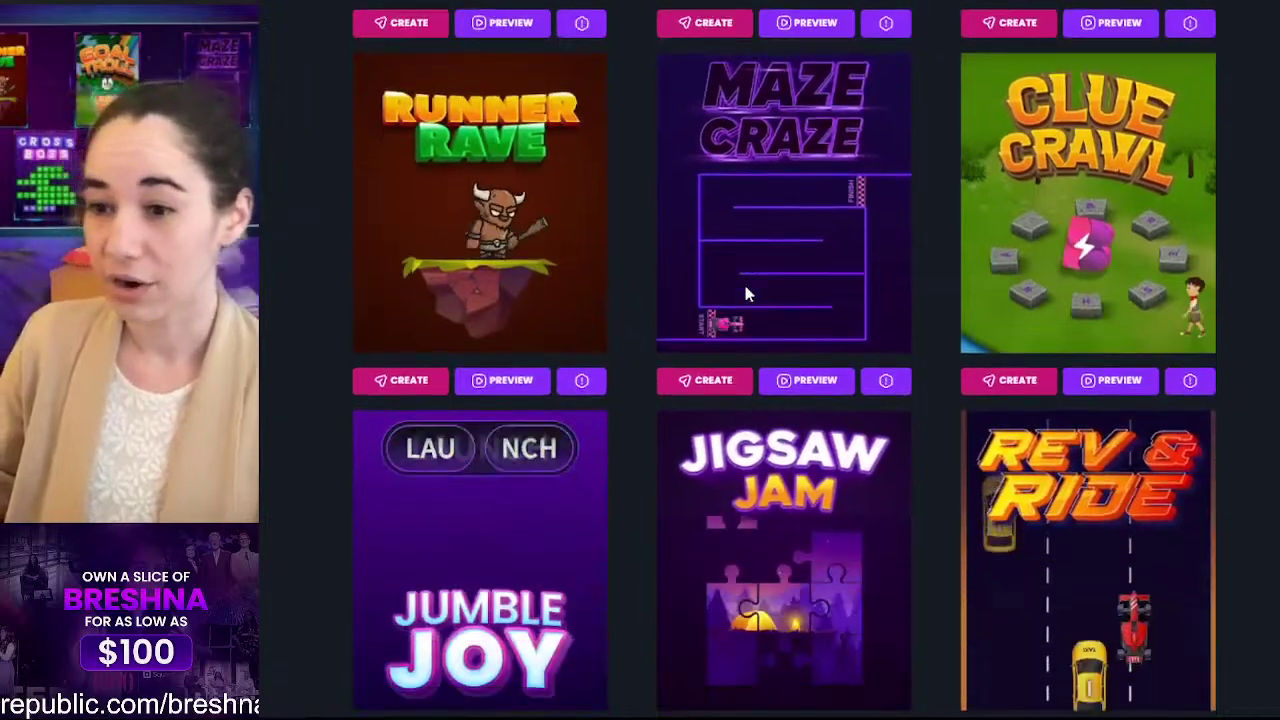
{"action": "scroll", "coordinate": [745, 295], "scroll_direction": "down", "scroll_amount": 6}
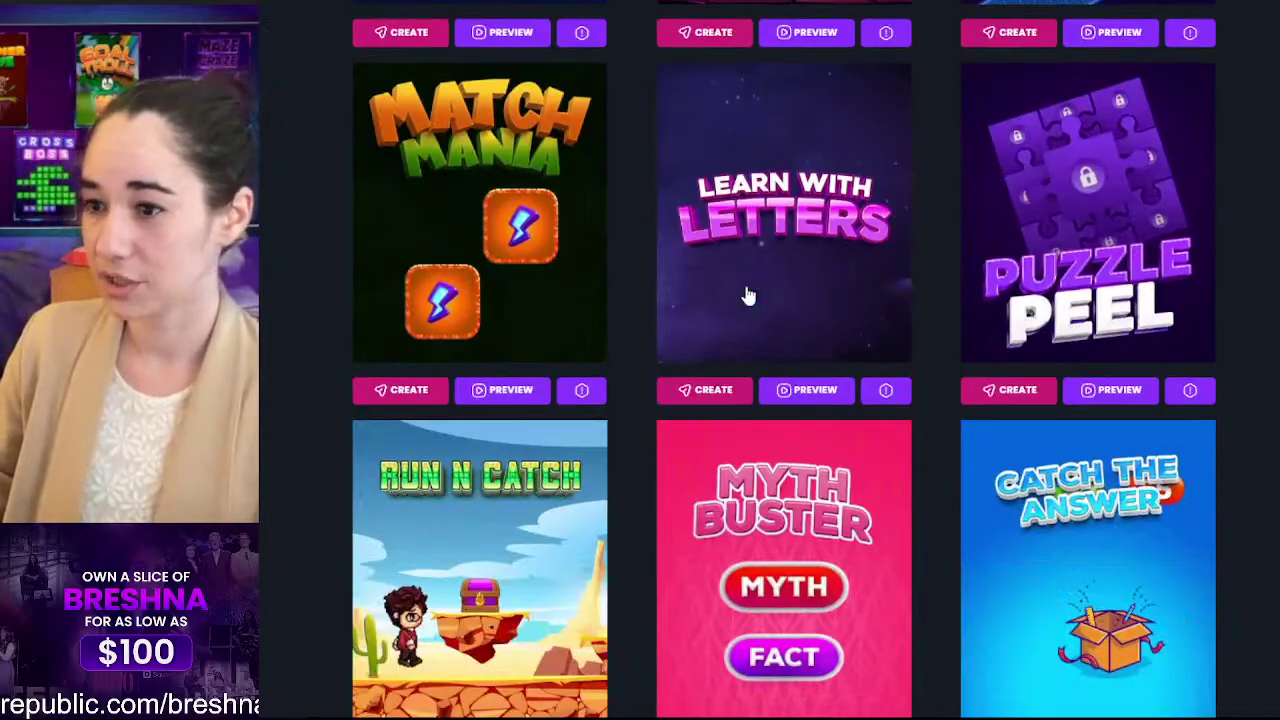
{"action": "scroll", "coordinate": [803, 110], "scroll_direction": "up", "scroll_amount": 7}
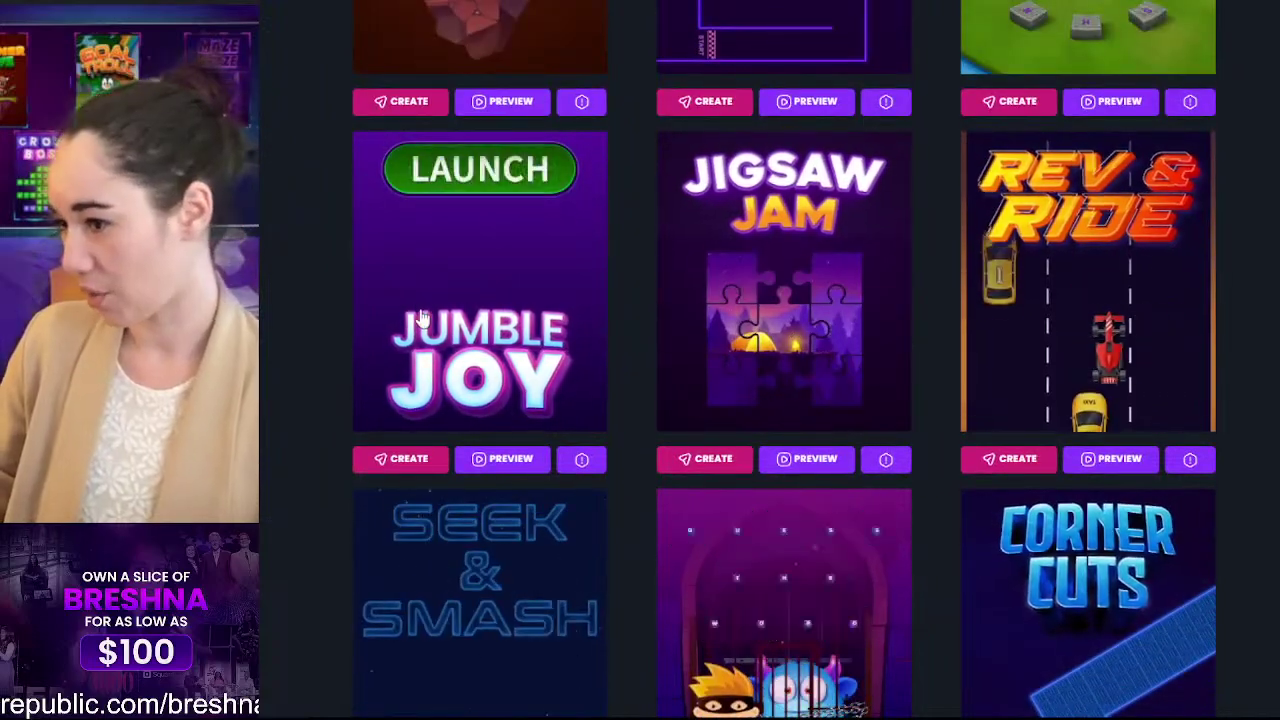
{"action": "scroll", "coordinate": [443, 395], "scroll_direction": "up", "scroll_amount": 8}
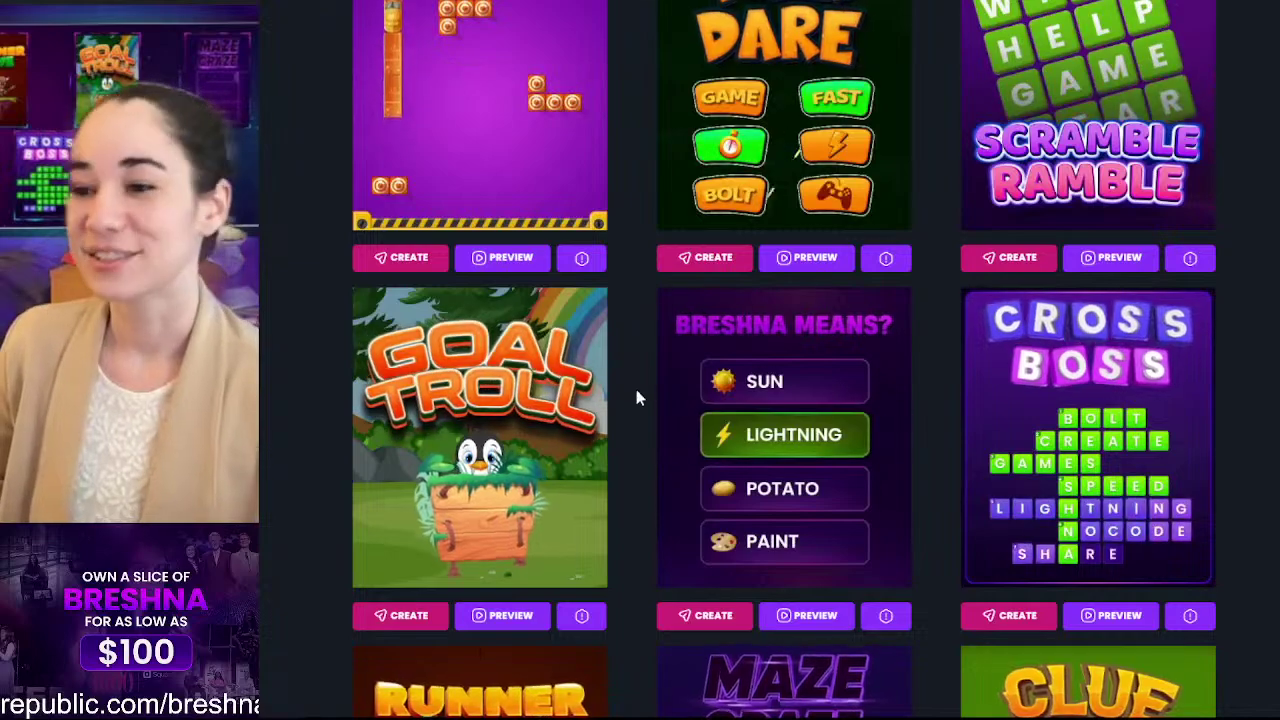
{"action": "scroll", "coordinate": [660, 414], "scroll_direction": "up", "scroll_amount": 10}
{"action": "scroll", "coordinate": [684, 212], "scroll_direction": "down", "scroll_amount": 7}
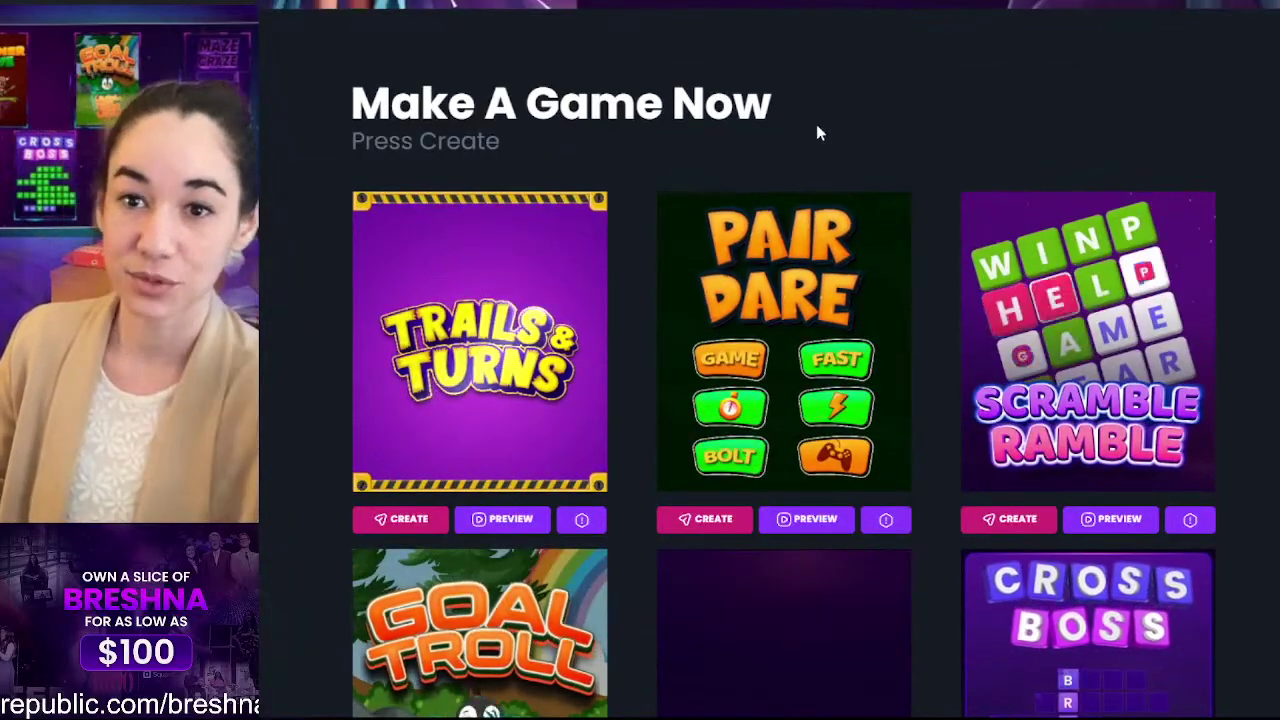
{"action": "scroll", "coordinate": [816, 130], "scroll_direction": "up", "scroll_amount": 10}
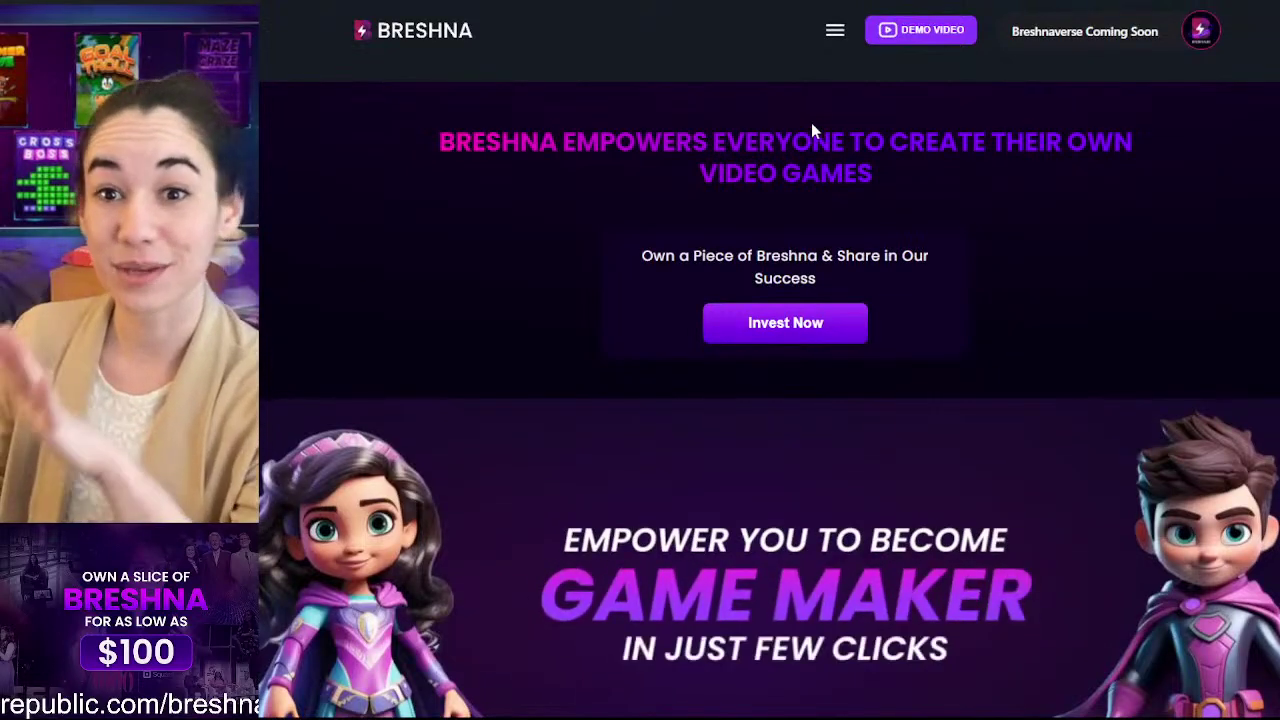
{"action": "scroll", "coordinate": [811, 125], "scroll_direction": "down", "scroll_amount": 10}
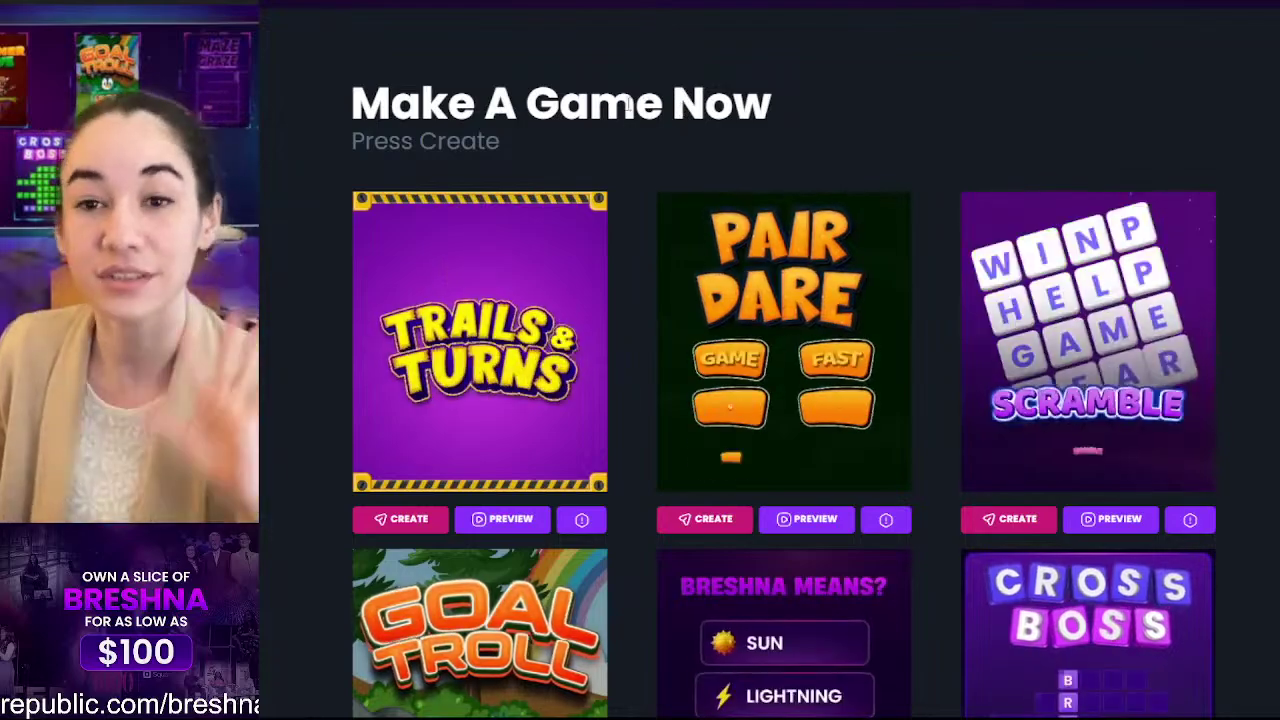
{"action": "scroll", "coordinate": [621, 130], "scroll_direction": "down", "scroll_amount": 20}
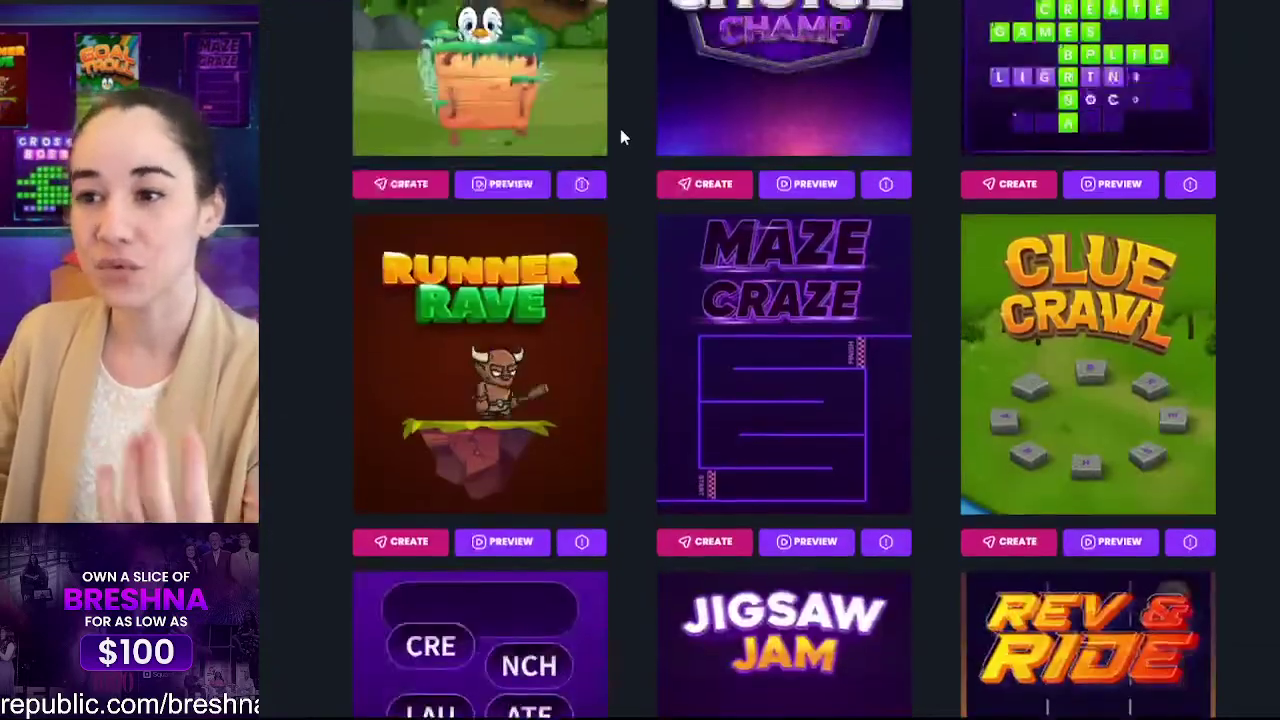
{"action": "scroll", "coordinate": [615, 125], "scroll_direction": "down", "scroll_amount": 15}
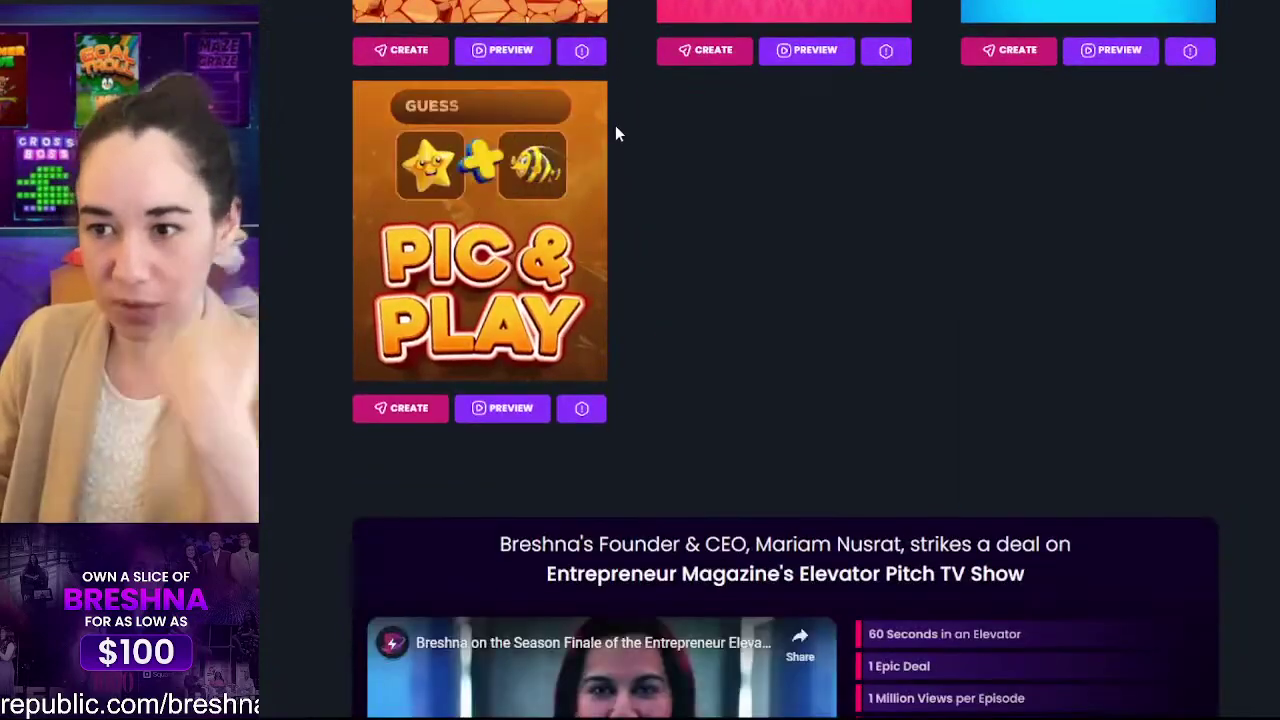
{"action": "scroll", "coordinate": [622, 127], "scroll_direction": "up", "scroll_amount": 4}
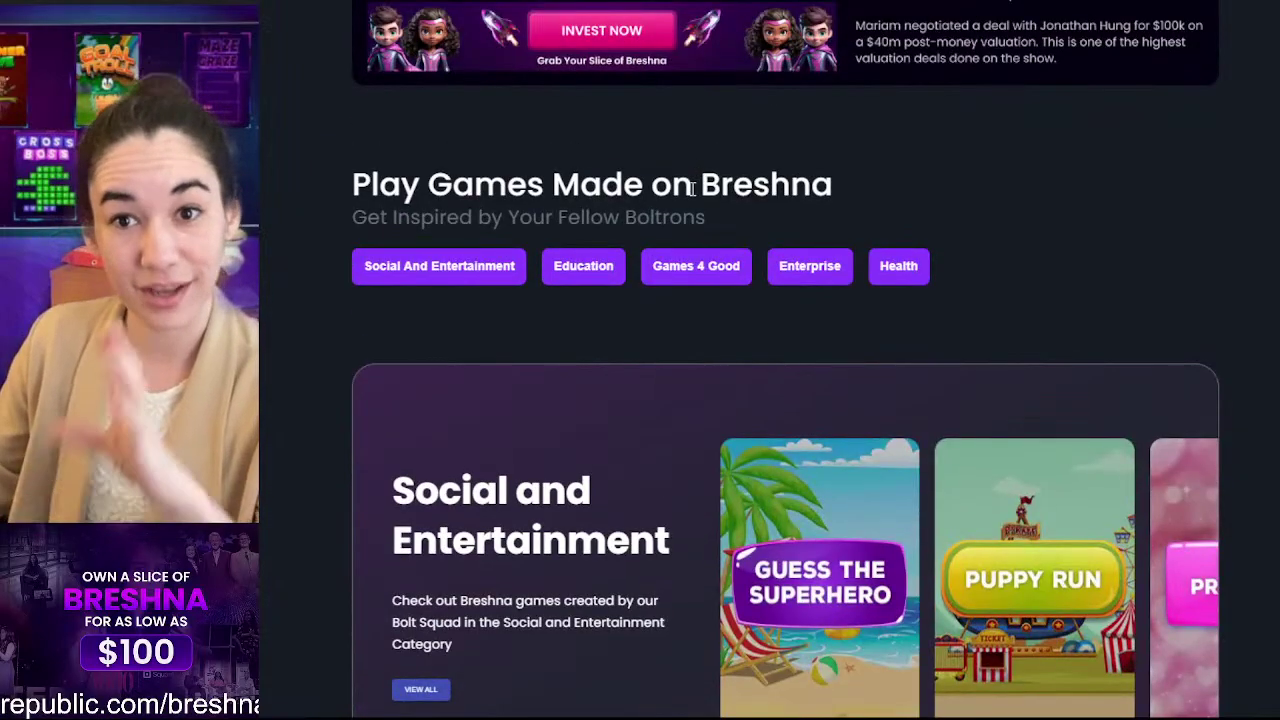
{"action": "scroll", "coordinate": [612, 336], "scroll_direction": "up", "scroll_amount": 20}
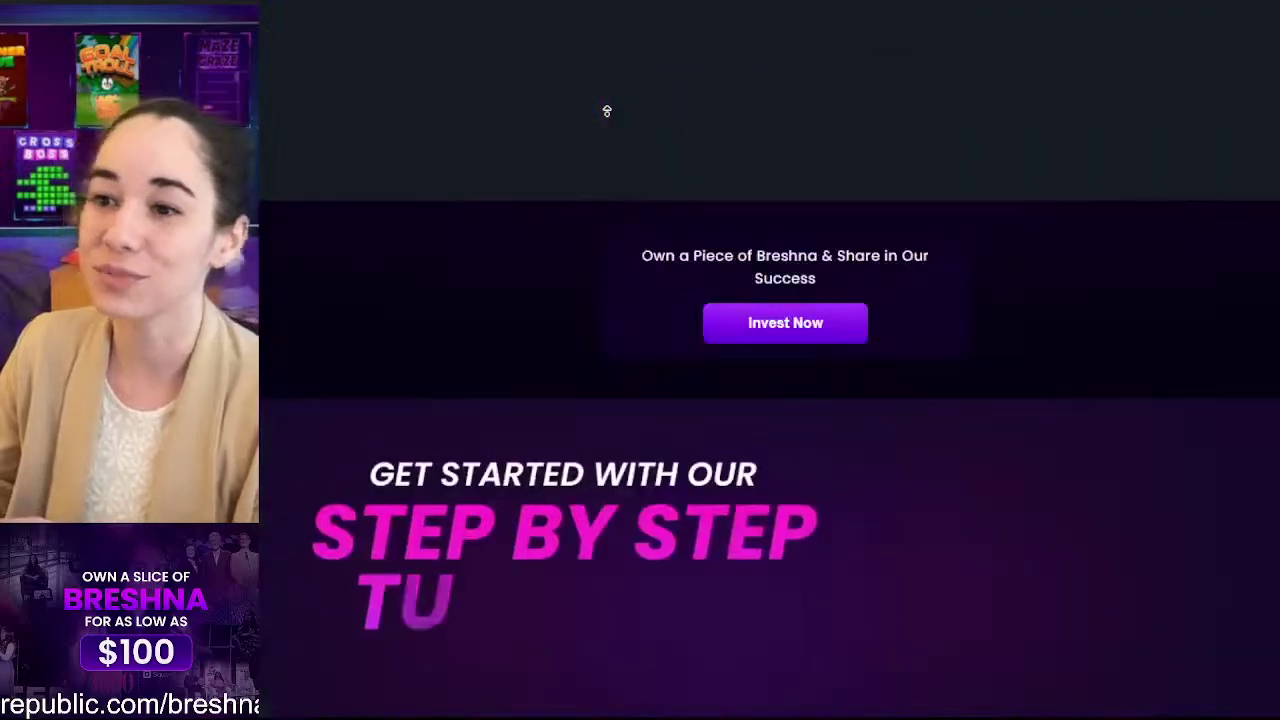
{"action": "scroll", "coordinate": [600, 217], "scroll_direction": "down", "scroll_amount": 15}
{"action": "scroll", "coordinate": [596, 237], "scroll_direction": "up", "scroll_amount": 3}
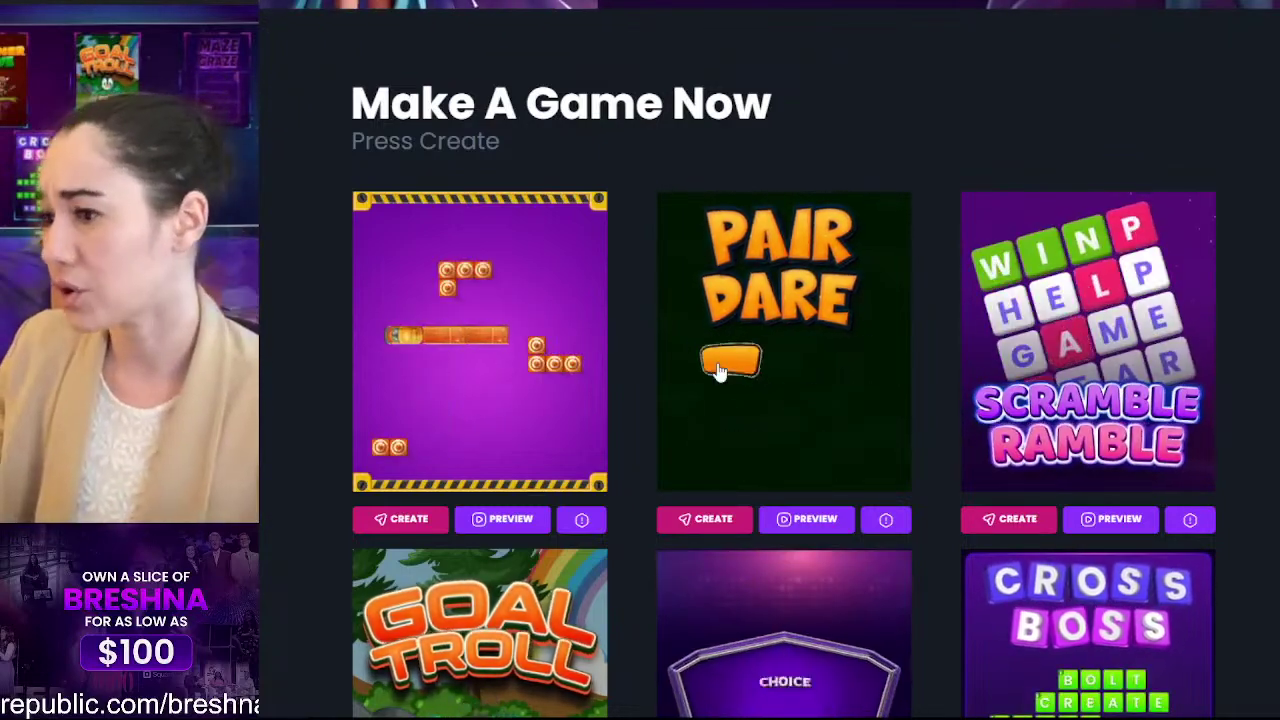
{"action": "scroll", "coordinate": [1108, 207], "scroll_direction": "down", "scroll_amount": 2}
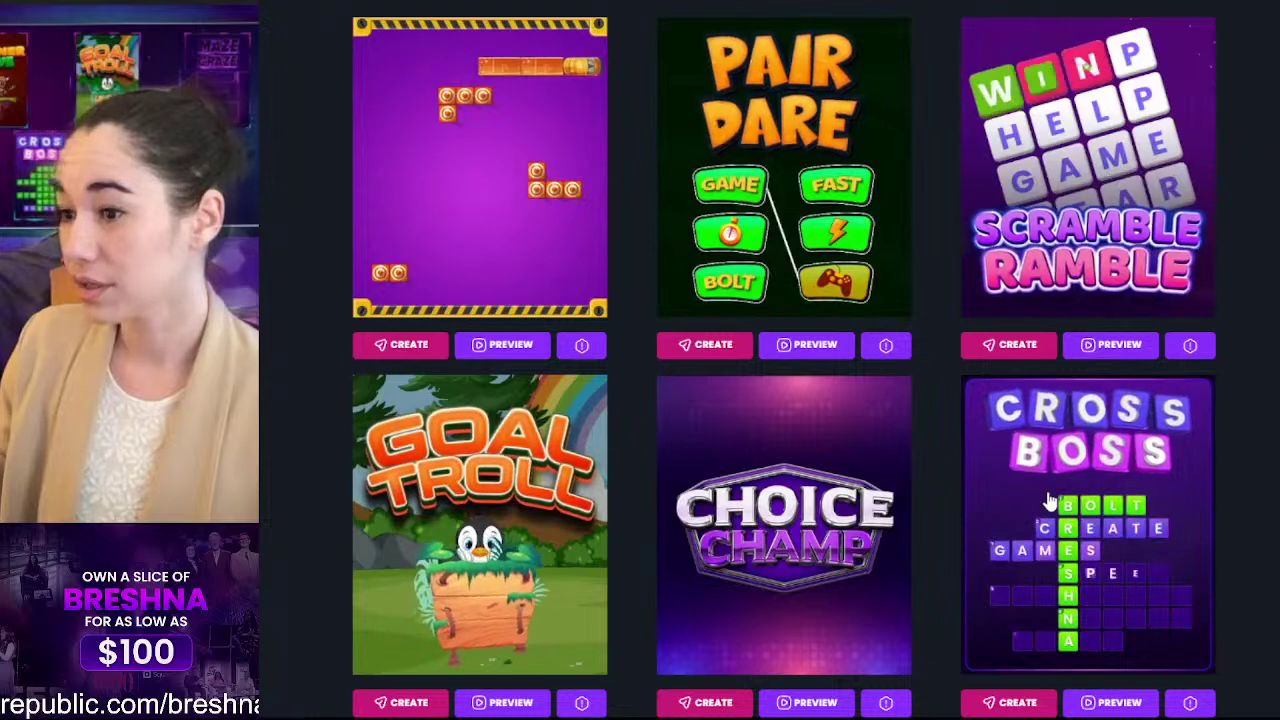
{"action": "left_click", "coordinate": [1034, 700]}
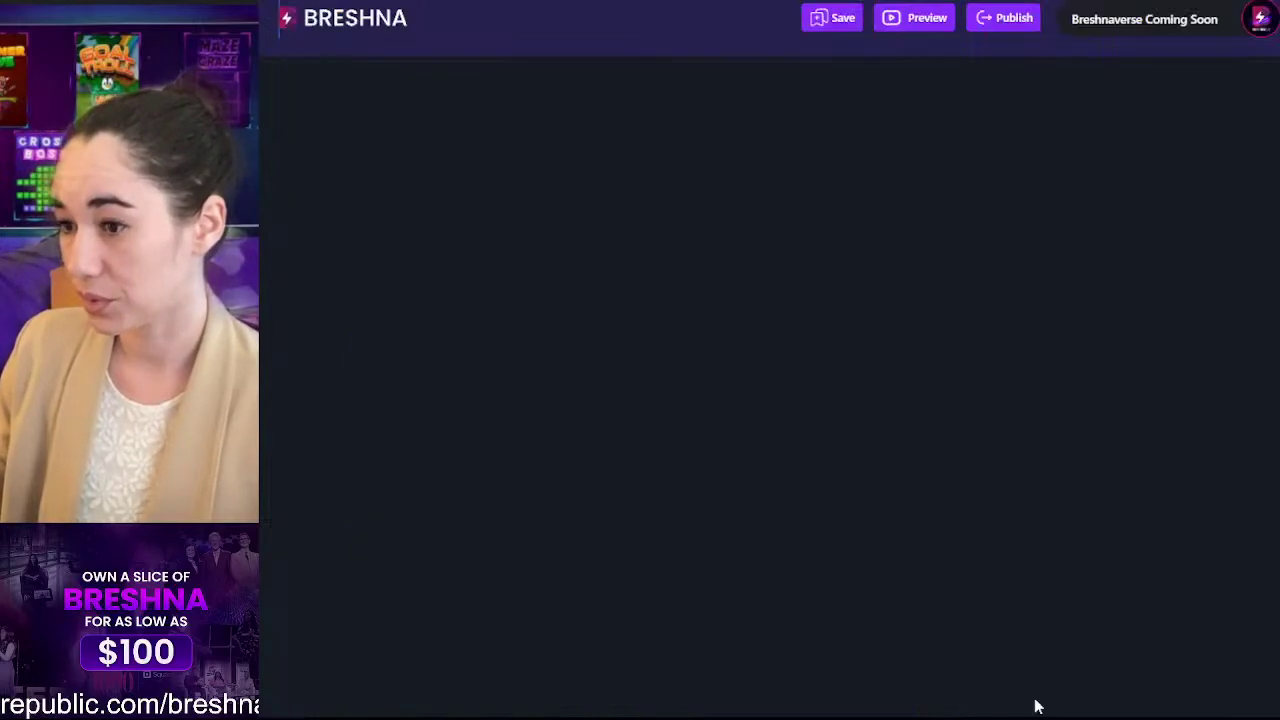
Step: Leave the editor and return to the Breshna home page gallery
{"action": "left_click", "coordinate": [355, 18]}
{"action": "scroll", "coordinate": [983, 266], "scroll_direction": "down", "scroll_amount": 4}
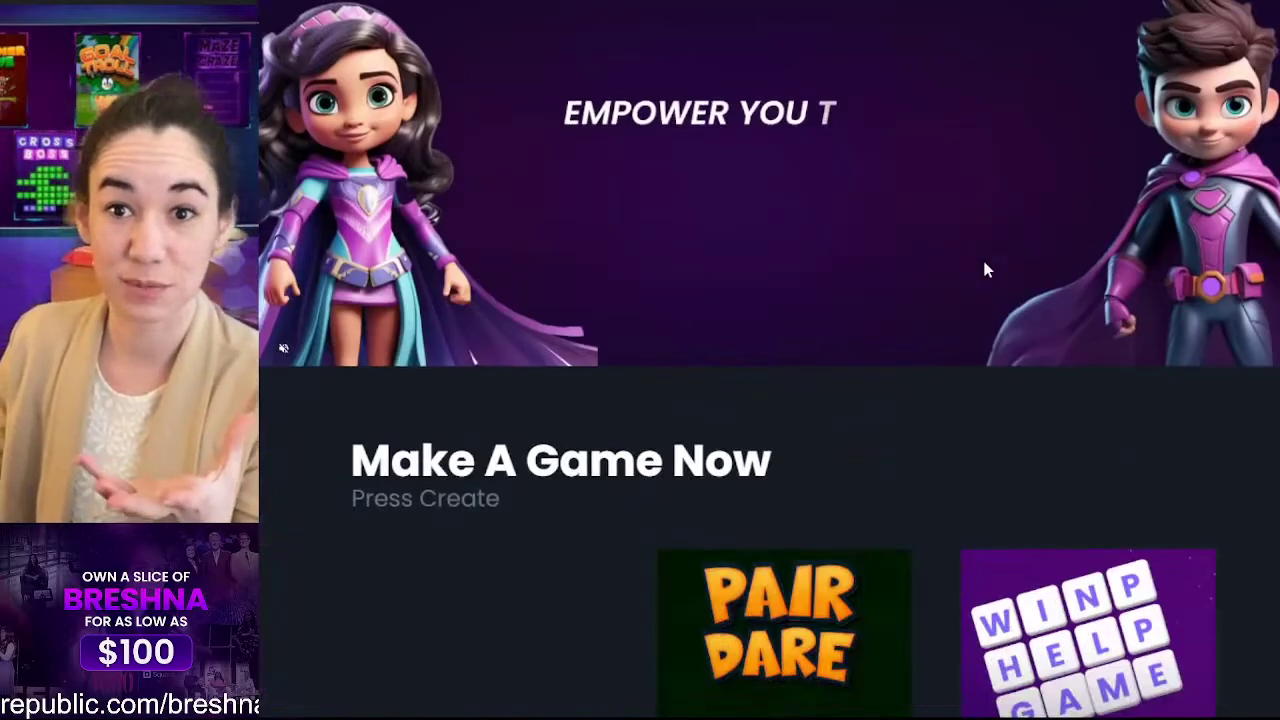
{"action": "scroll", "coordinate": [985, 270], "scroll_direction": "down", "scroll_amount": 7}
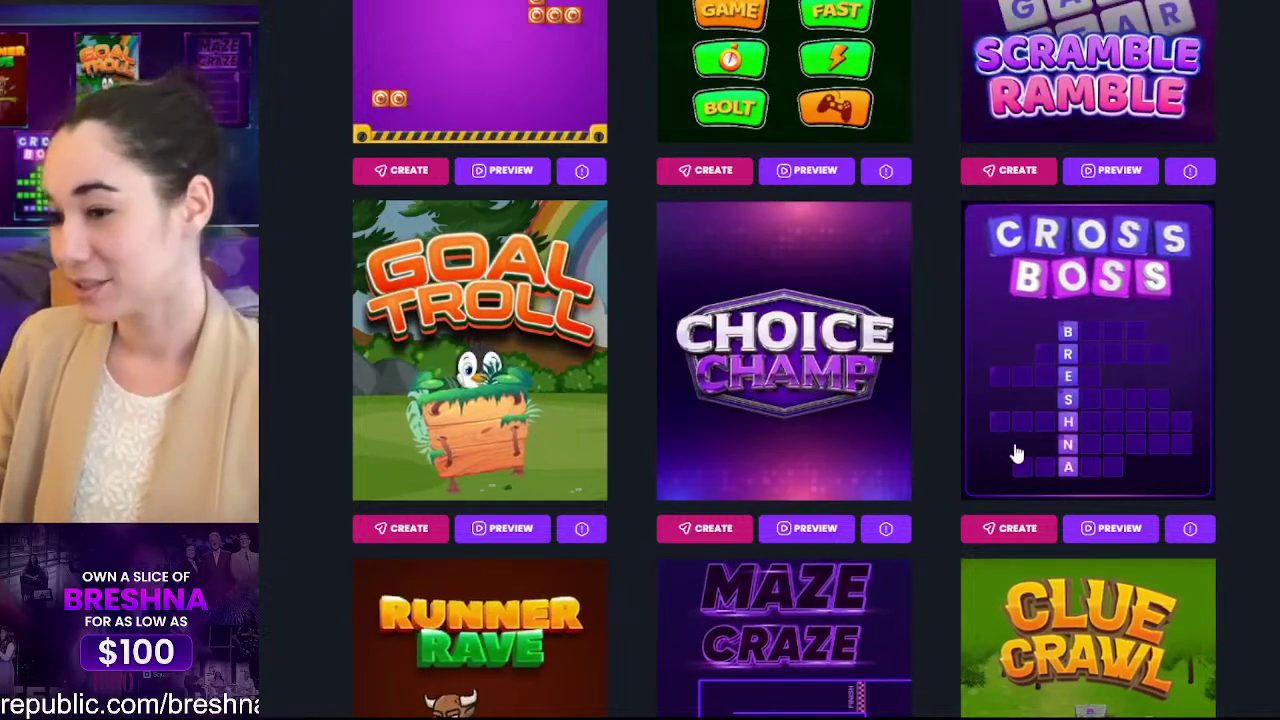
Step: Open Cross Boss for editing and place the cursor in its Game Title field
{"action": "left_click", "coordinate": [1020, 532]}
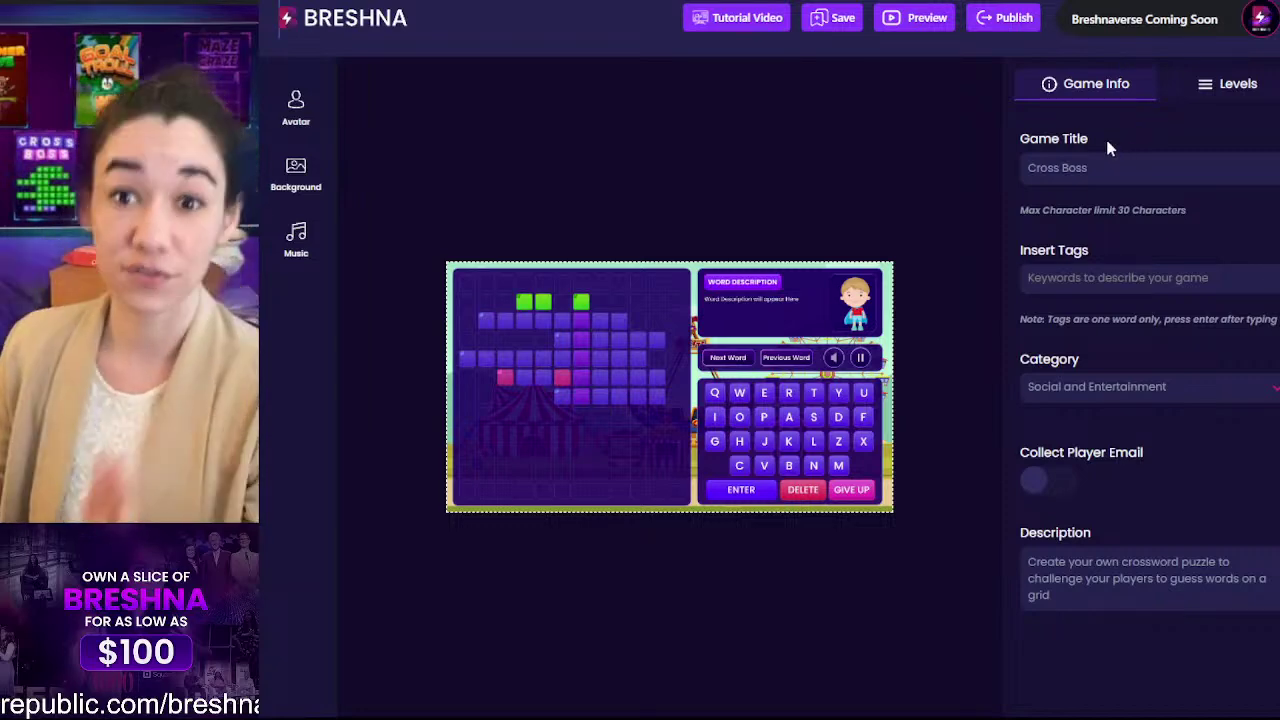
{"action": "scroll", "coordinate": [1155, 335], "scroll_direction": "down", "scroll_amount": 3}
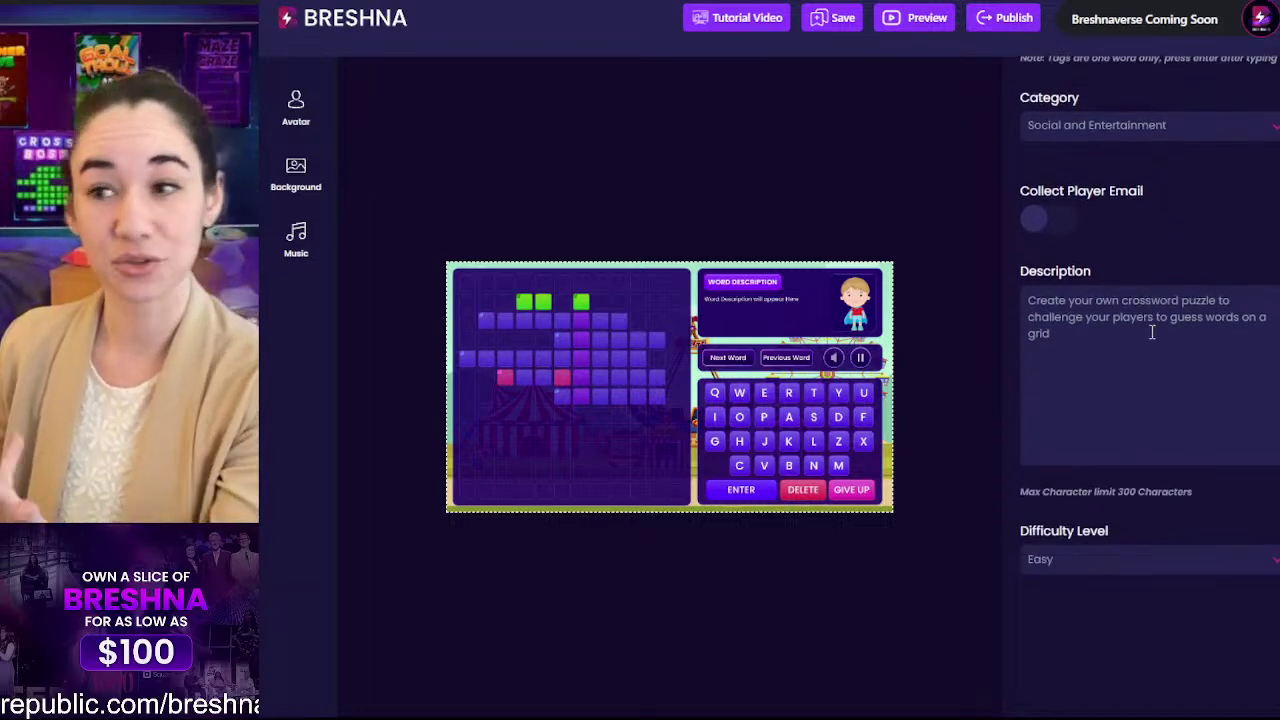
{"action": "scroll", "coordinate": [1152, 333], "scroll_direction": "up", "scroll_amount": 3}
{"action": "left_click", "coordinate": [1117, 155]}
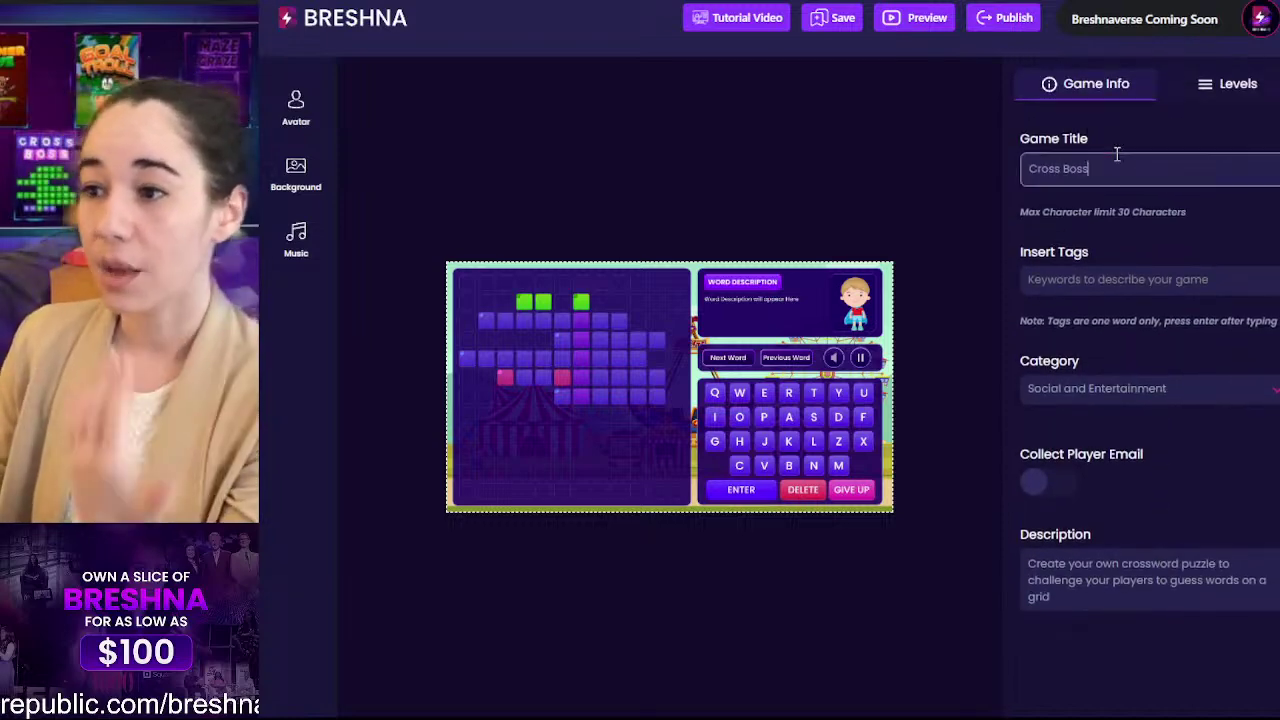
Step: Show Level 1's word and hint fields, then bring up the avatar library
{"action": "left_click", "coordinate": [1227, 90]}
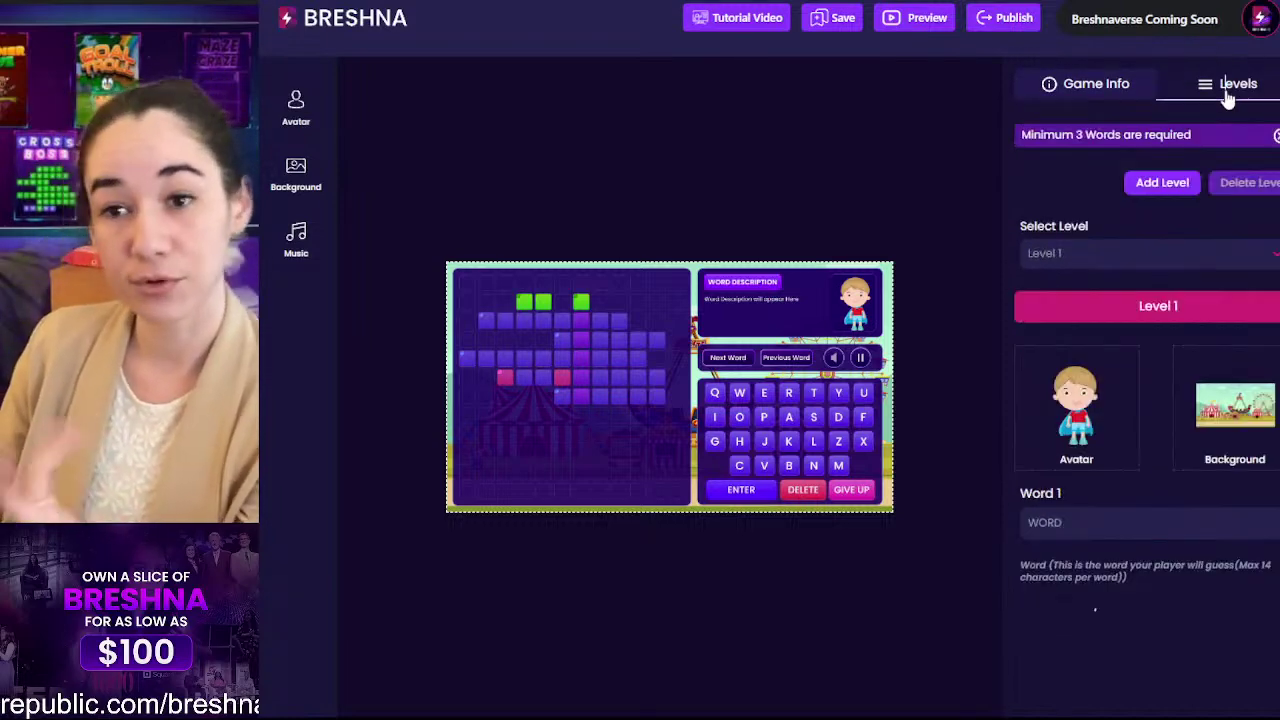
{"action": "scroll", "coordinate": [1128, 243], "scroll_direction": "down", "scroll_amount": 5}
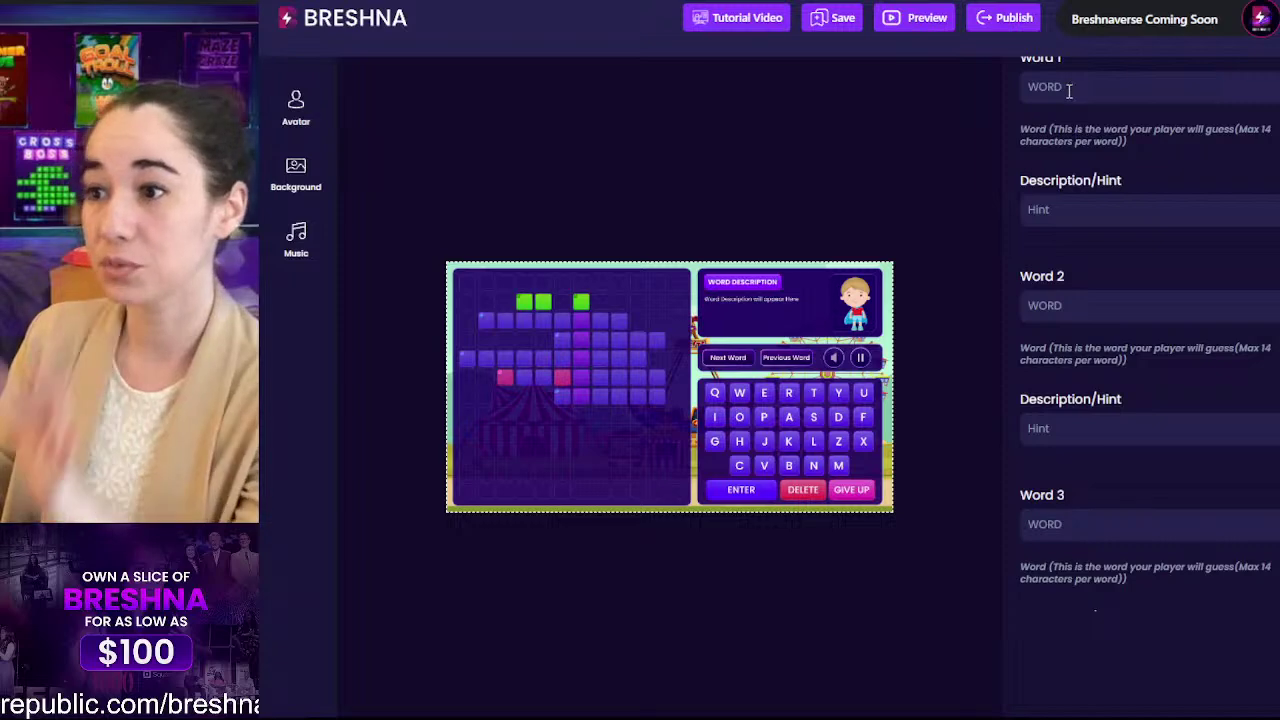
{"action": "scroll", "coordinate": [1088, 191], "scroll_direction": "down", "scroll_amount": 2}
{"action": "scroll", "coordinate": [1088, 191], "scroll_direction": "up", "scroll_amount": 1}
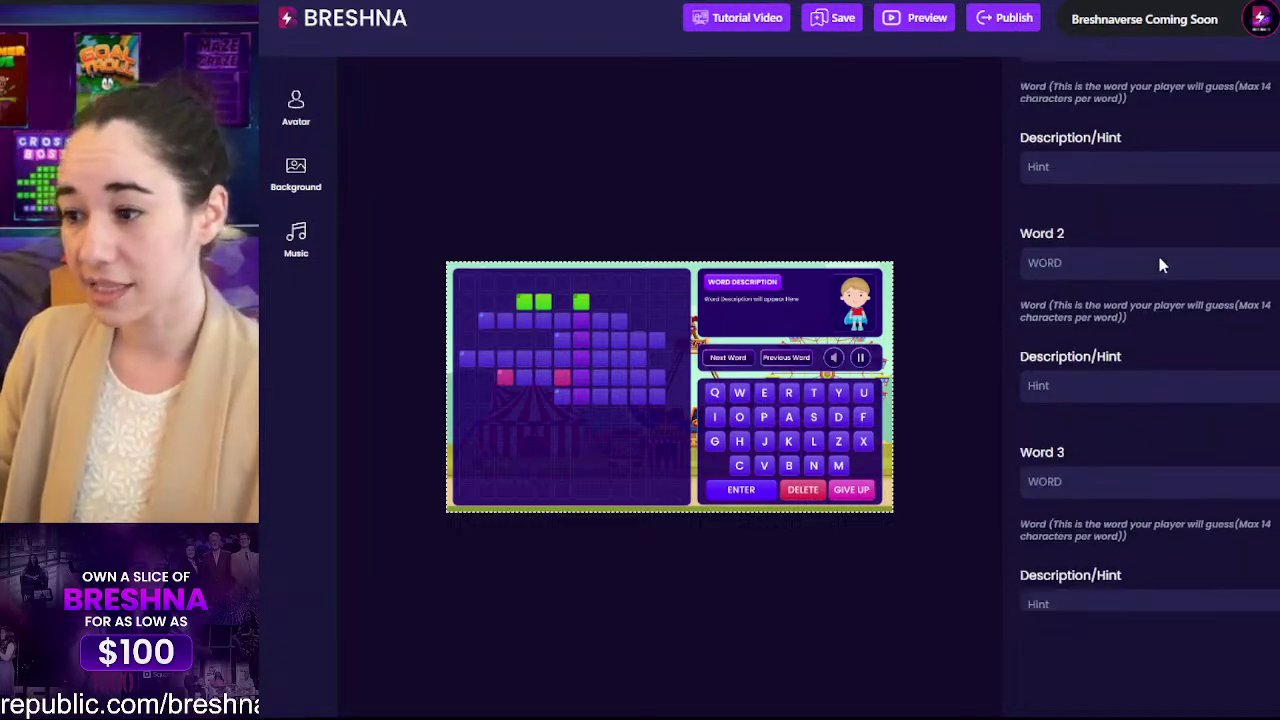
{"action": "scroll", "coordinate": [1160, 265], "scroll_direction": "up", "scroll_amount": 5}
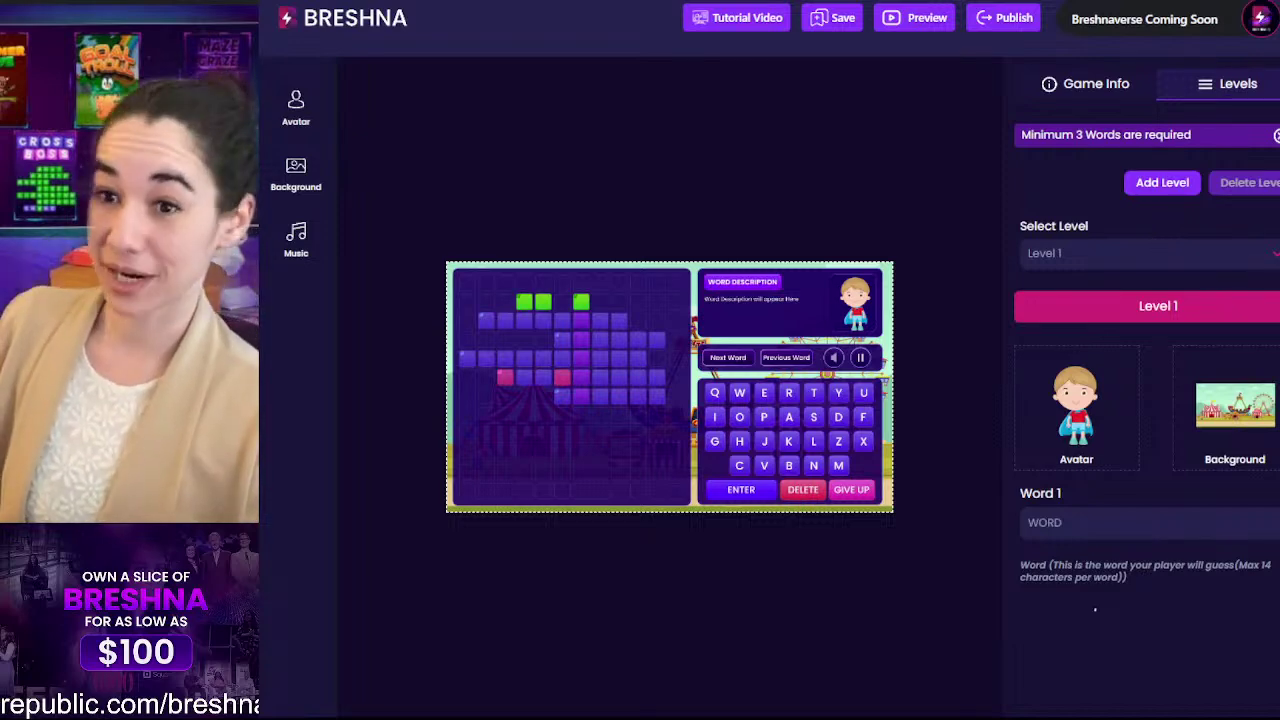
{"action": "left_click", "coordinate": [296, 105]}
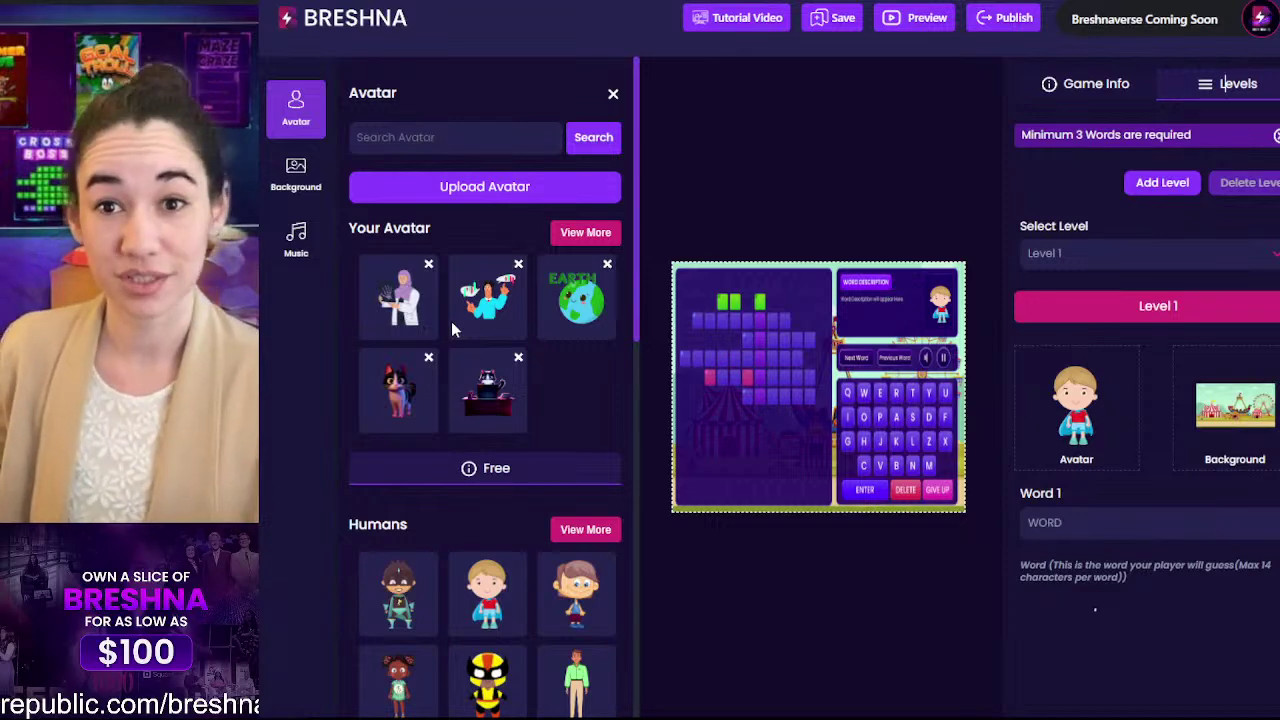
Step: Look through the full Humans avatar list and return to the avatar overview
{"action": "scroll", "coordinate": [451, 321], "scroll_direction": "down", "scroll_amount": 9}
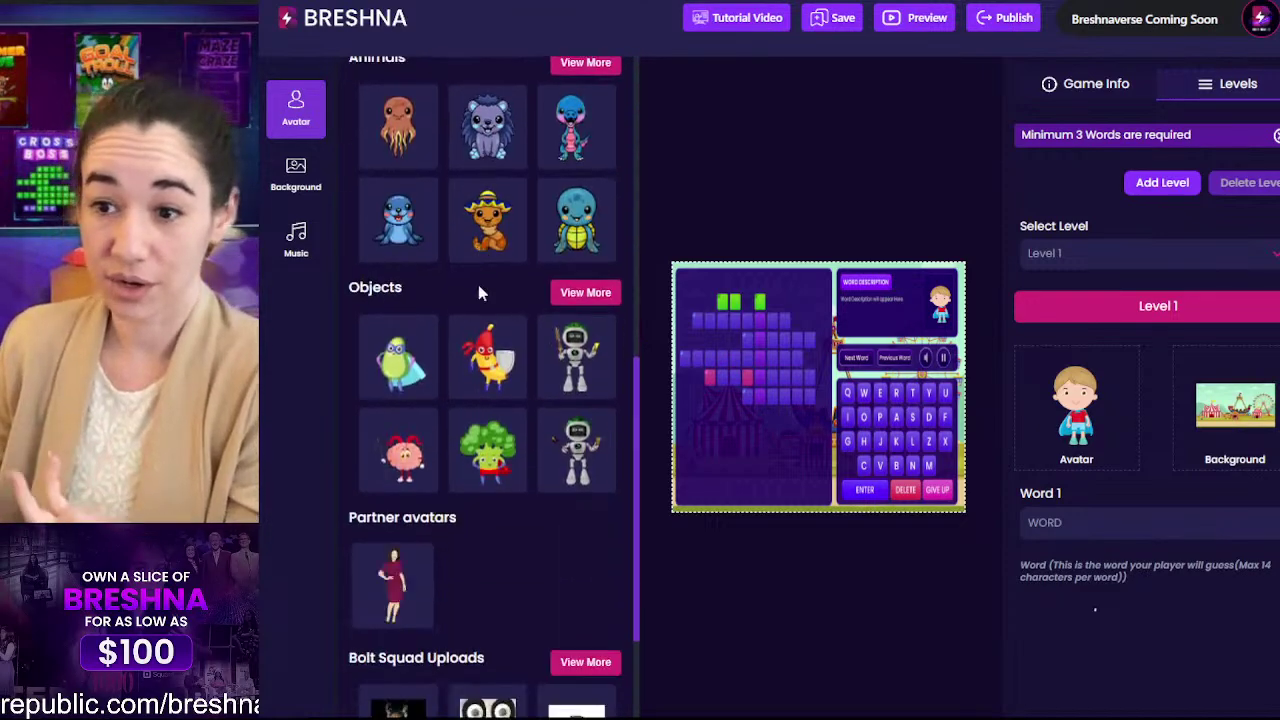
{"action": "scroll", "coordinate": [480, 298], "scroll_direction": "up", "scroll_amount": 8}
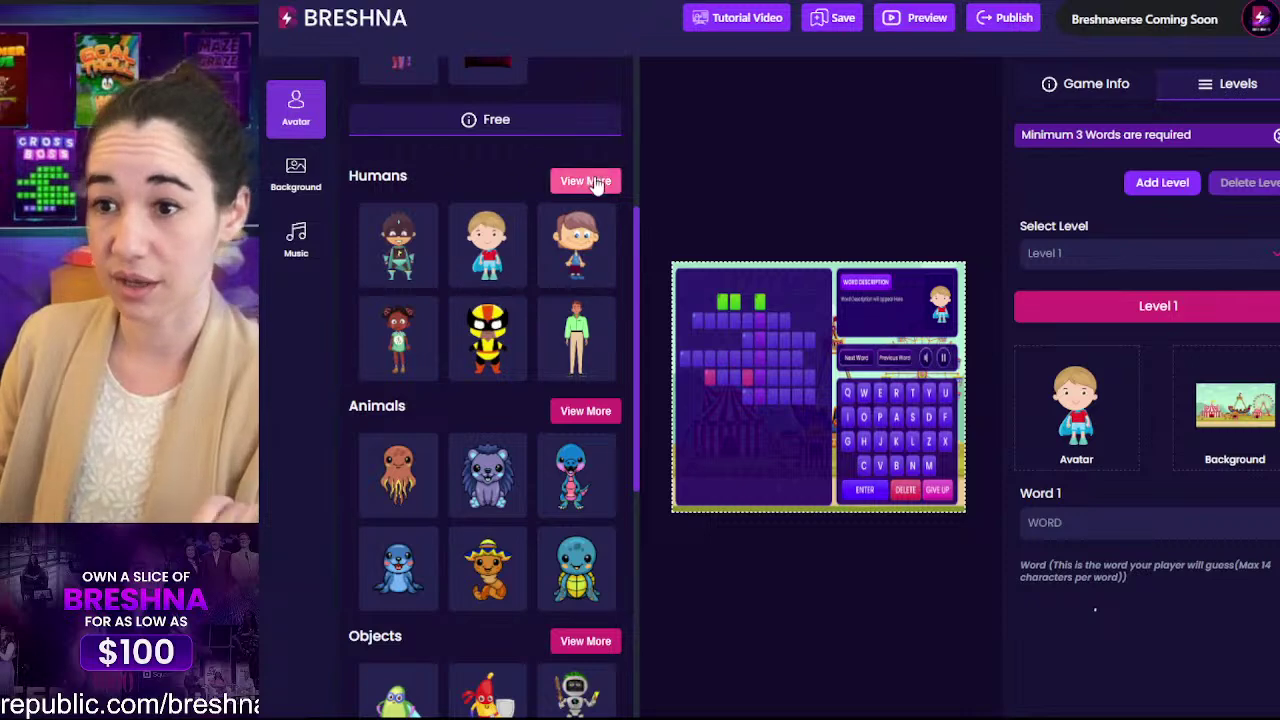
{"action": "left_click", "coordinate": [584, 181]}
{"action": "scroll", "coordinate": [586, 300], "scroll_direction": "down", "scroll_amount": 4}
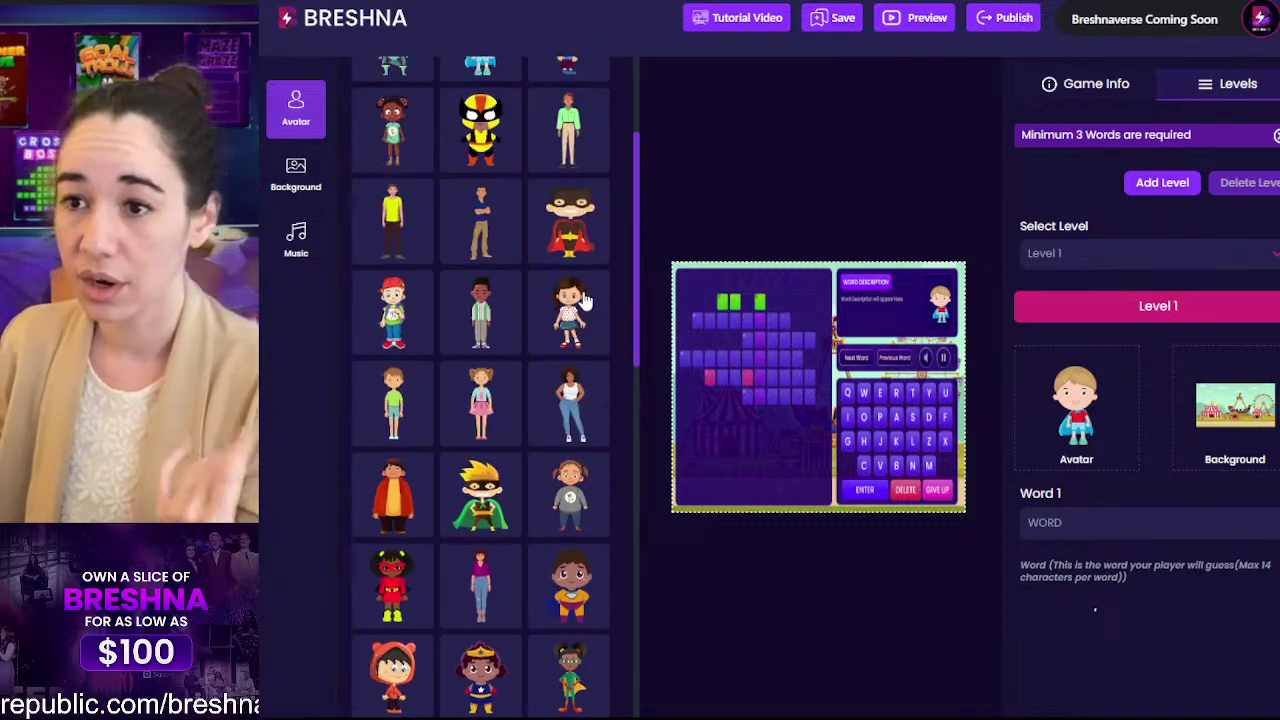
{"action": "scroll", "coordinate": [584, 300], "scroll_direction": "down", "scroll_amount": 3}
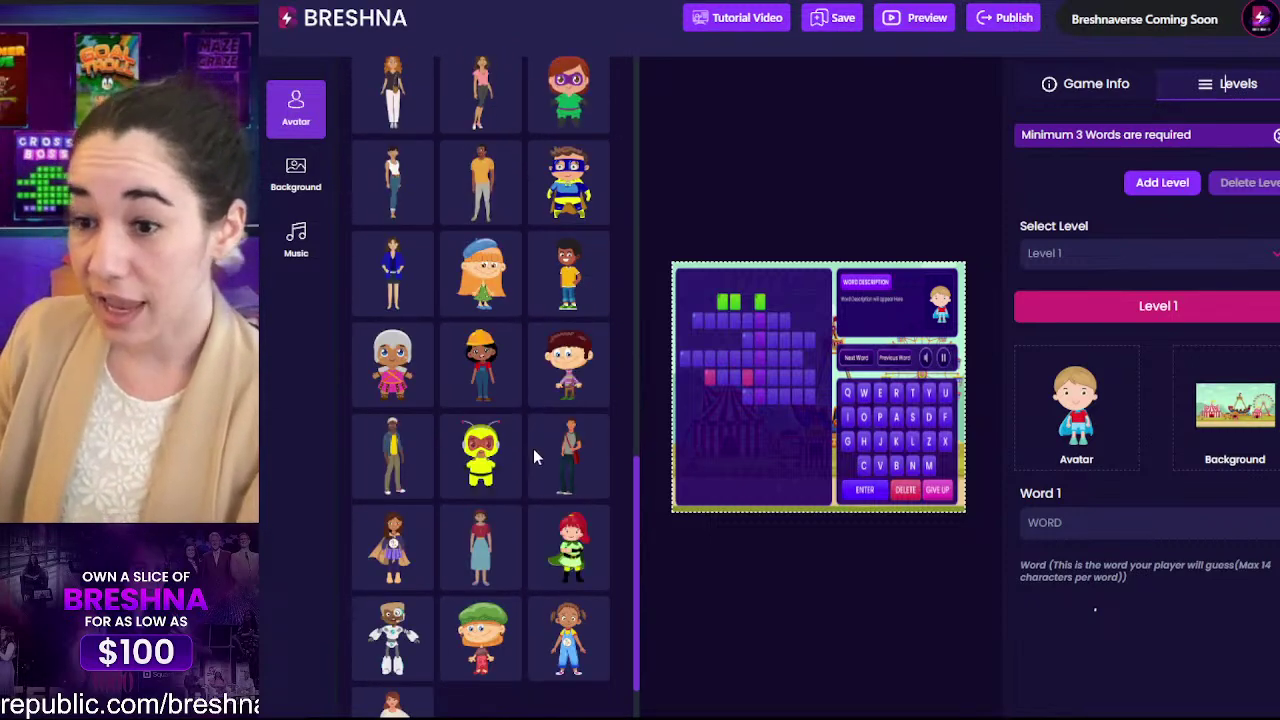
{"action": "scroll", "coordinate": [541, 458], "scroll_direction": "up", "scroll_amount": 5}
{"action": "left_click", "coordinate": [586, 143]}
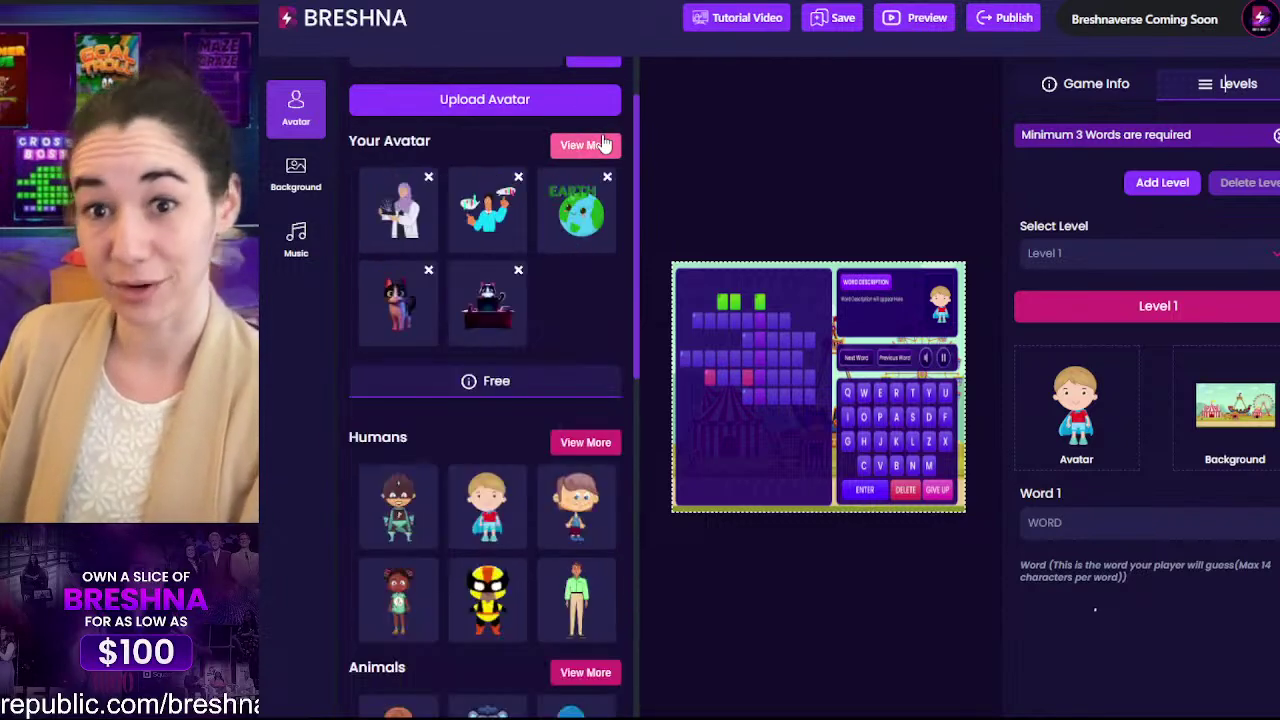
Step: List all the Animals avatars and scroll through the cartoon creatures
{"action": "scroll", "coordinate": [490, 433], "scroll_direction": "down", "scroll_amount": 5}
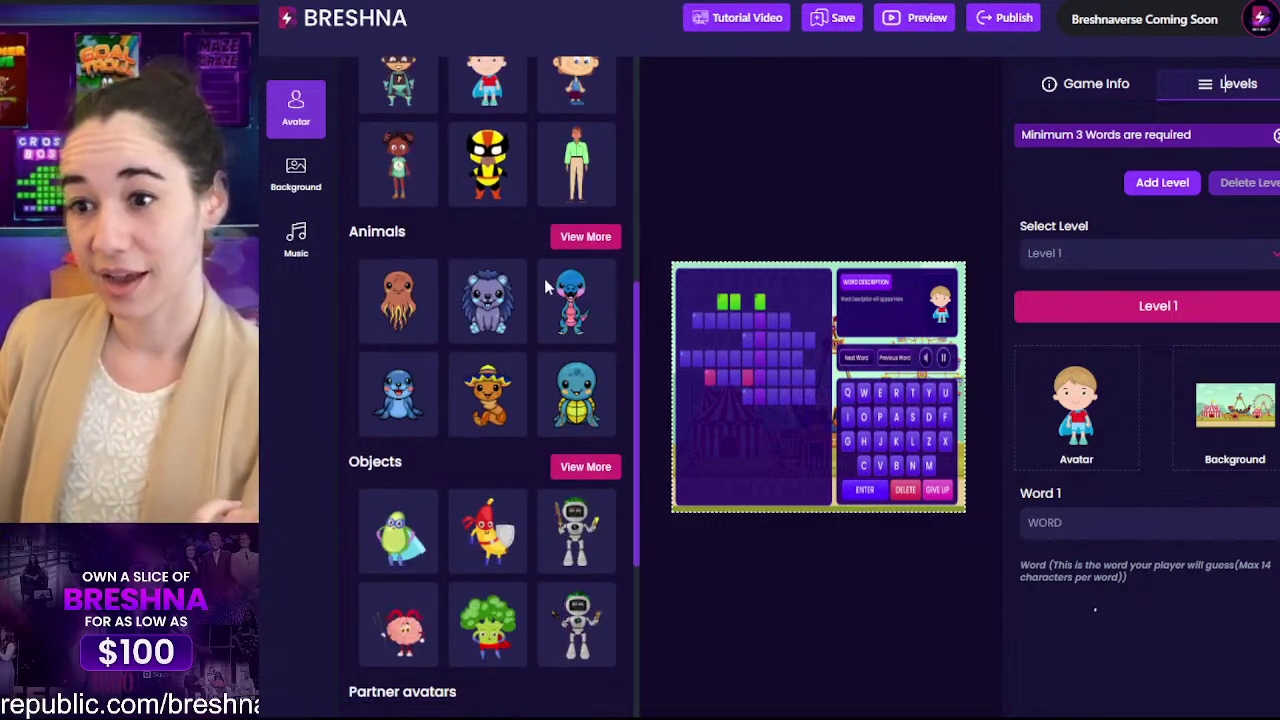
{"action": "left_click", "coordinate": [570, 243]}
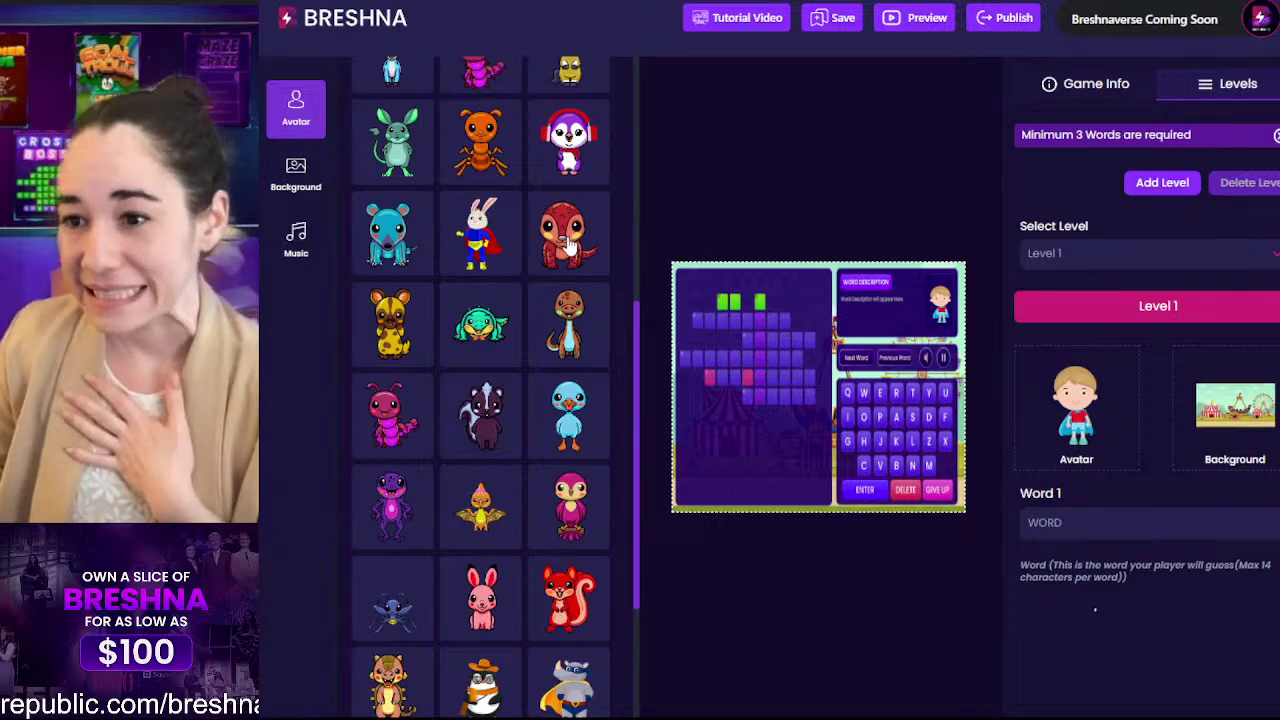
{"action": "scroll", "coordinate": [566, 245], "scroll_direction": "down", "scroll_amount": 3}
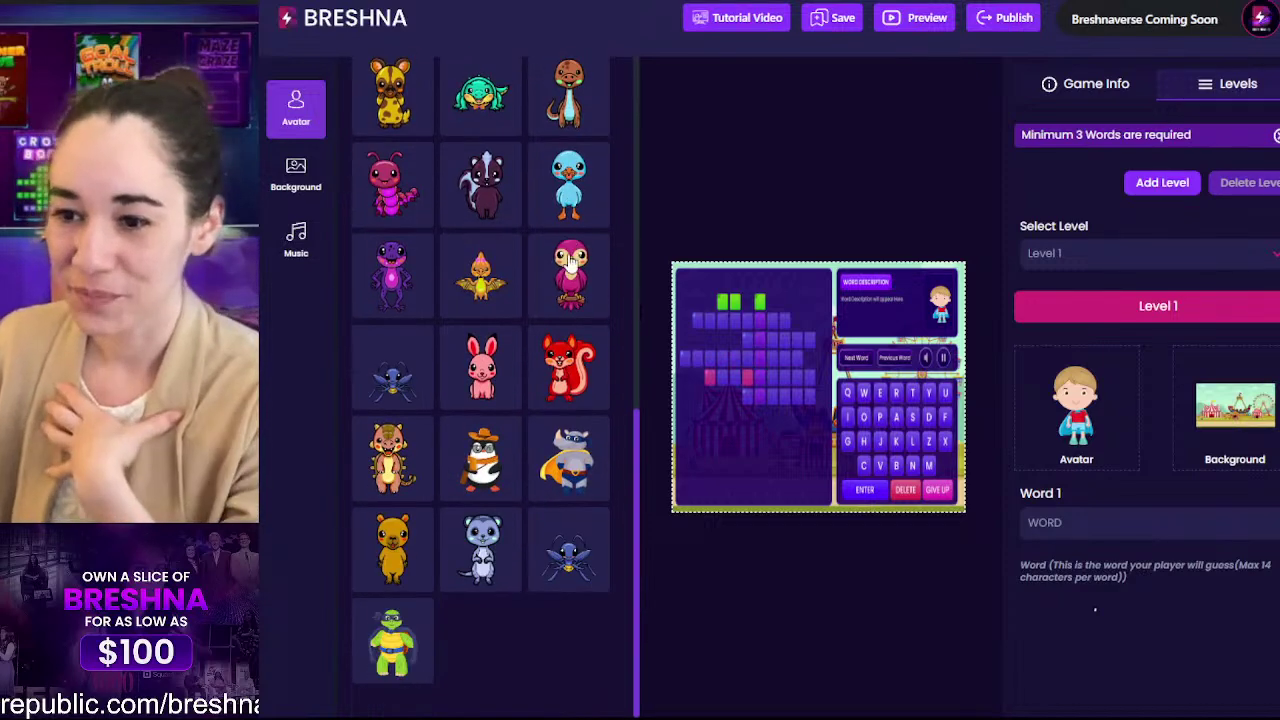
{"action": "scroll", "coordinate": [560, 270], "scroll_direction": "up", "scroll_amount": 6}
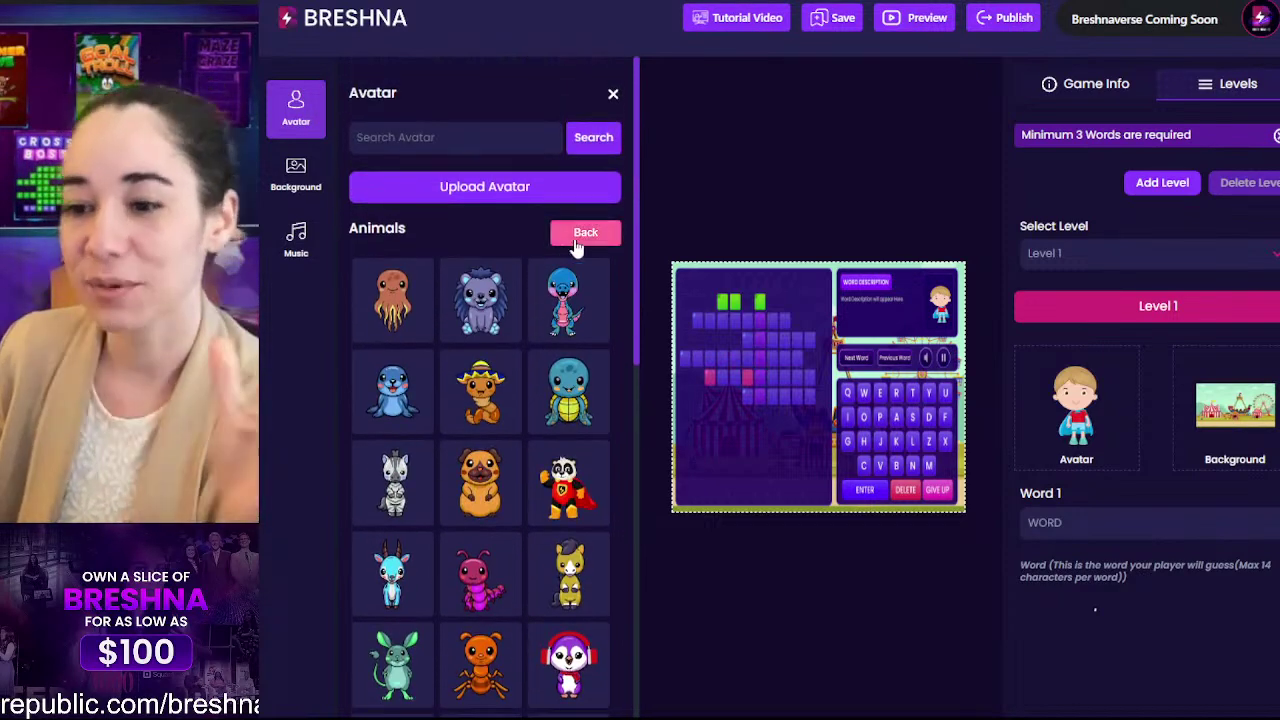
{"action": "scroll", "coordinate": [540, 390], "scroll_direction": "down", "scroll_amount": 10}
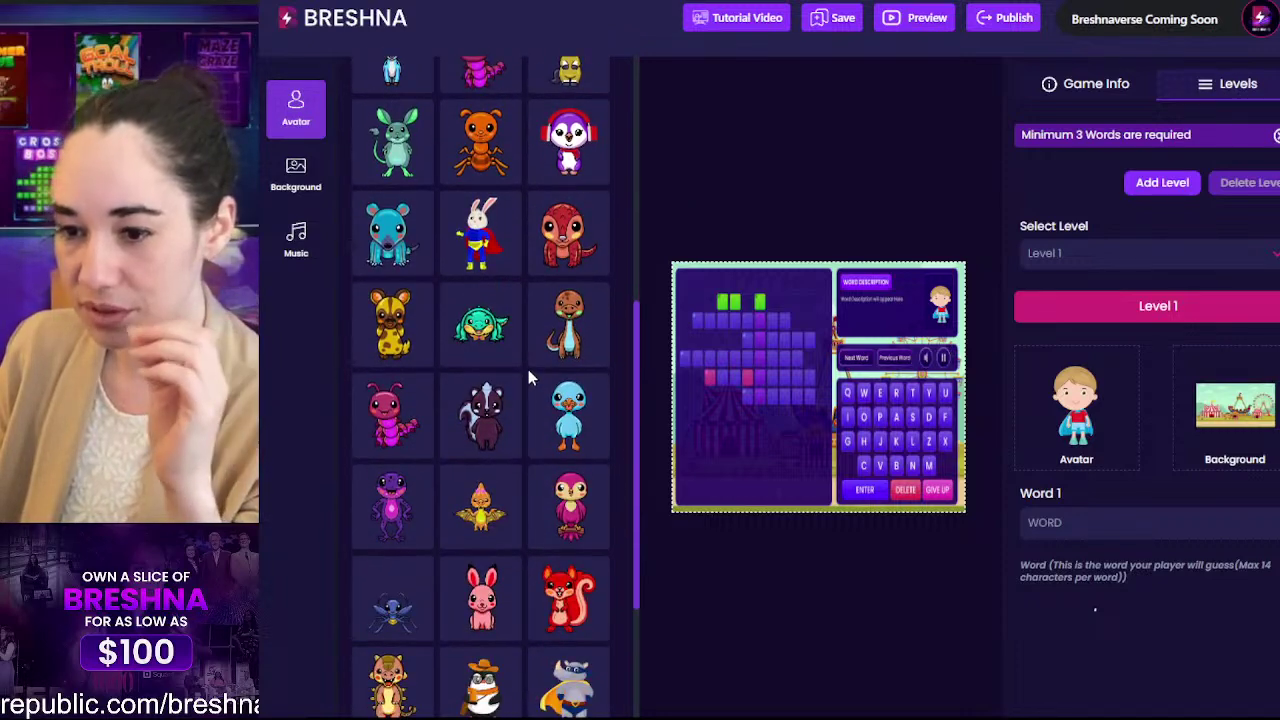
{"action": "scroll", "coordinate": [528, 372], "scroll_direction": "down", "scroll_amount": 1}
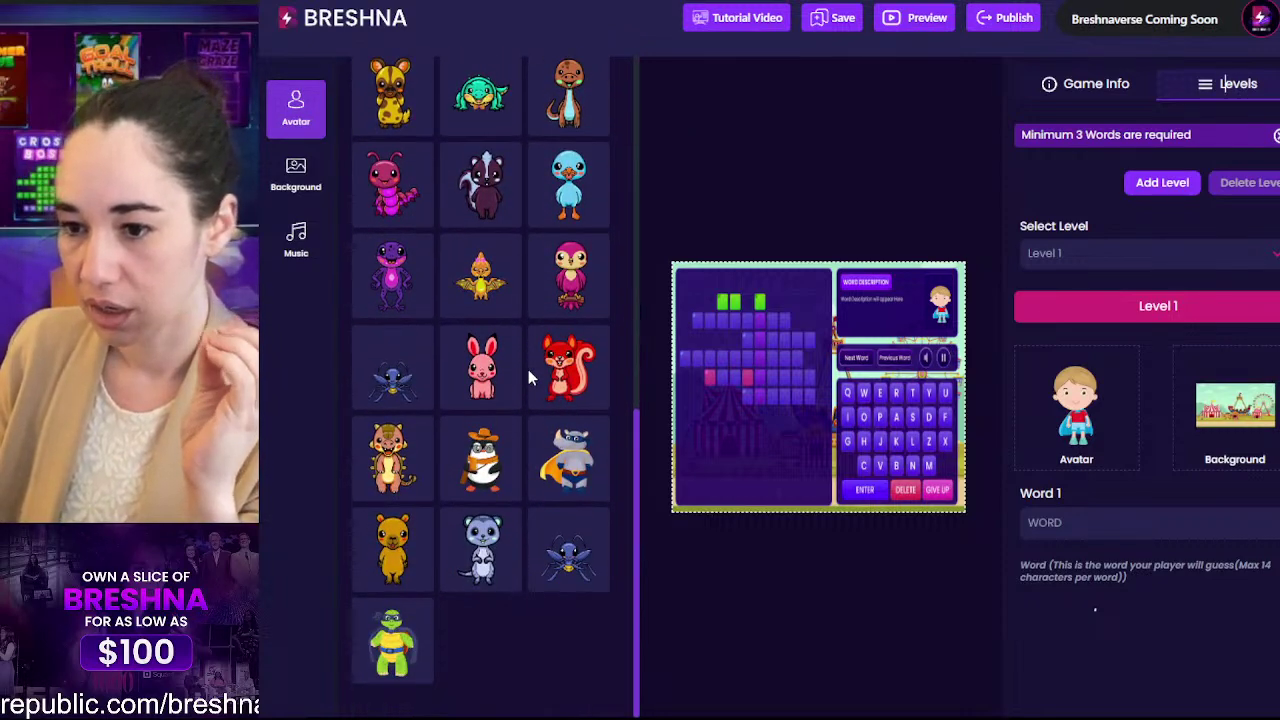
{"action": "scroll", "coordinate": [481, 468], "scroll_direction": "up", "scroll_amount": 15}
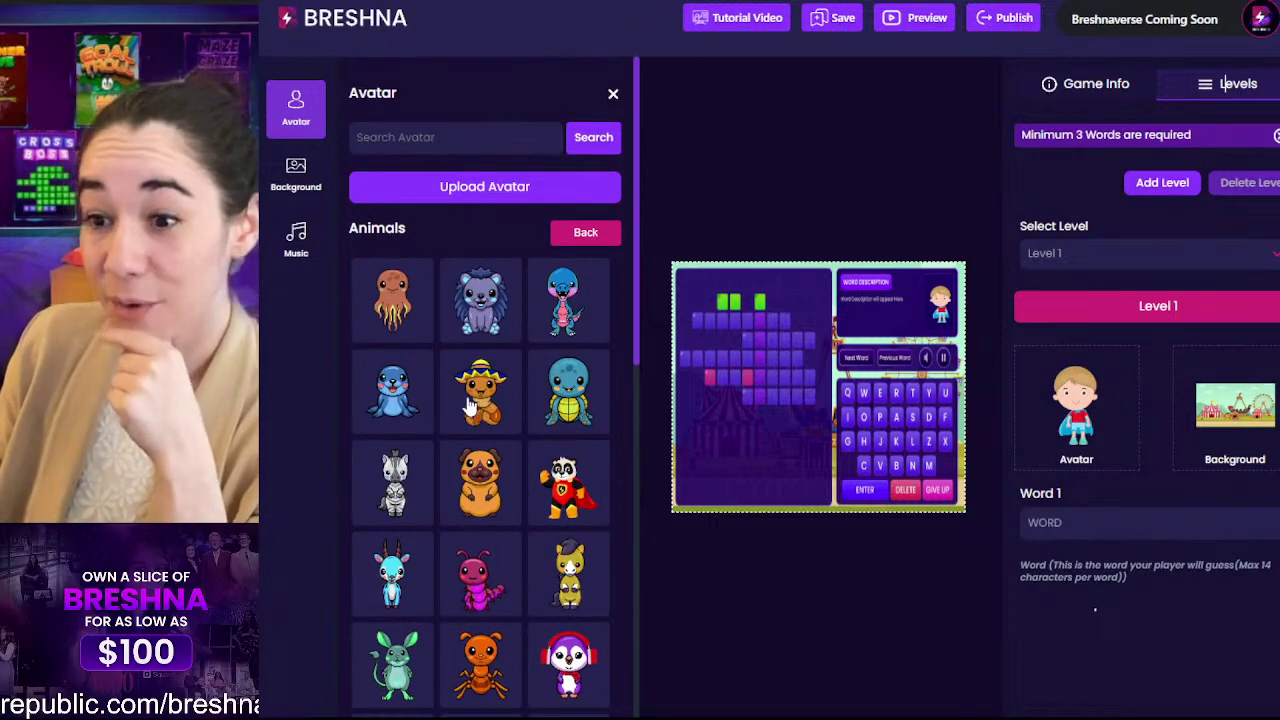
Step: Set Level 1's avatar to the sombrero worm after briefly trying the blond boy
{"action": "left_click", "coordinate": [472, 400]}
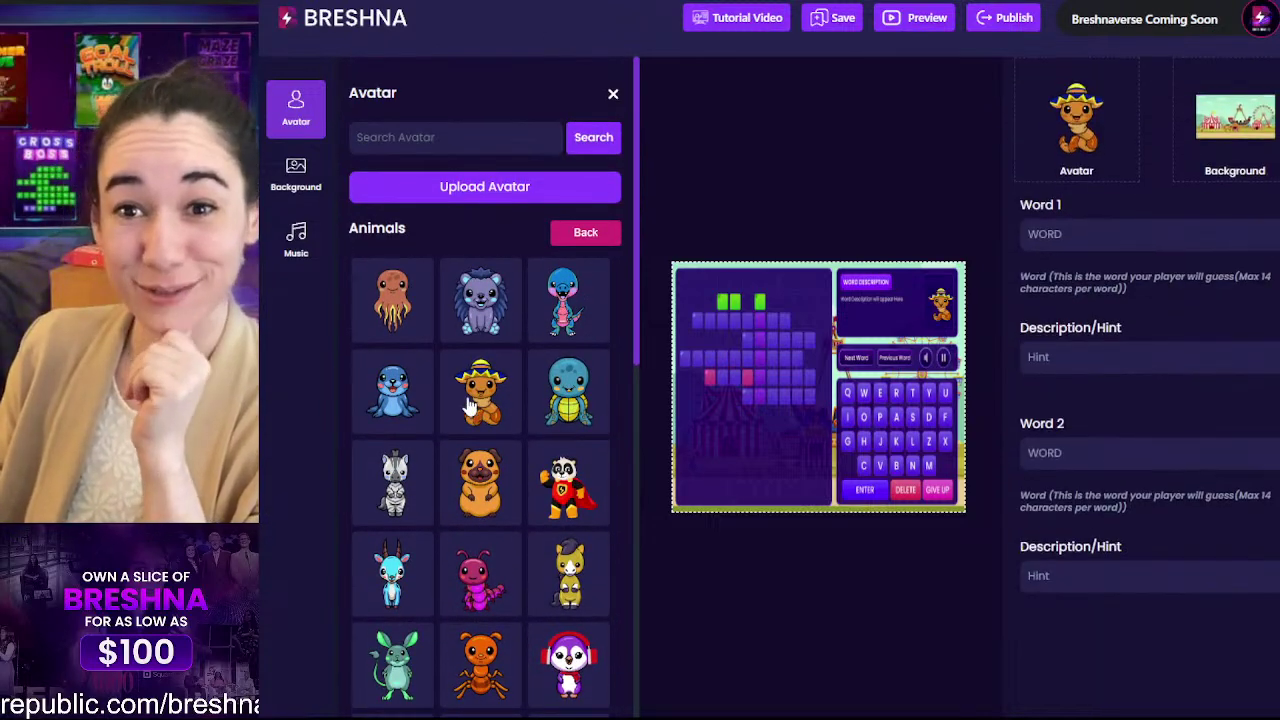
{"action": "left_click", "coordinate": [578, 236]}
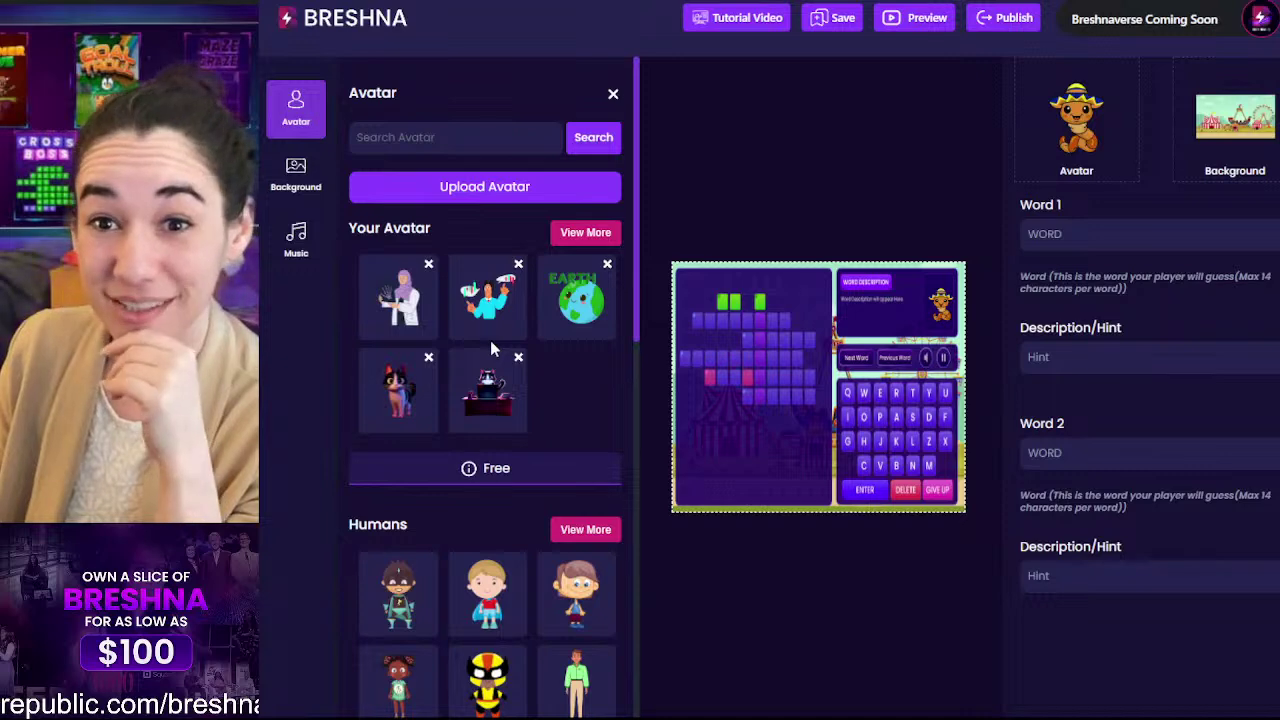
{"action": "scroll", "coordinate": [490, 340], "scroll_direction": "down", "scroll_amount": 2}
{"action": "left_click", "coordinate": [487, 415]}
{"action": "scroll", "coordinate": [470, 237], "scroll_direction": "down", "scroll_amount": 3}
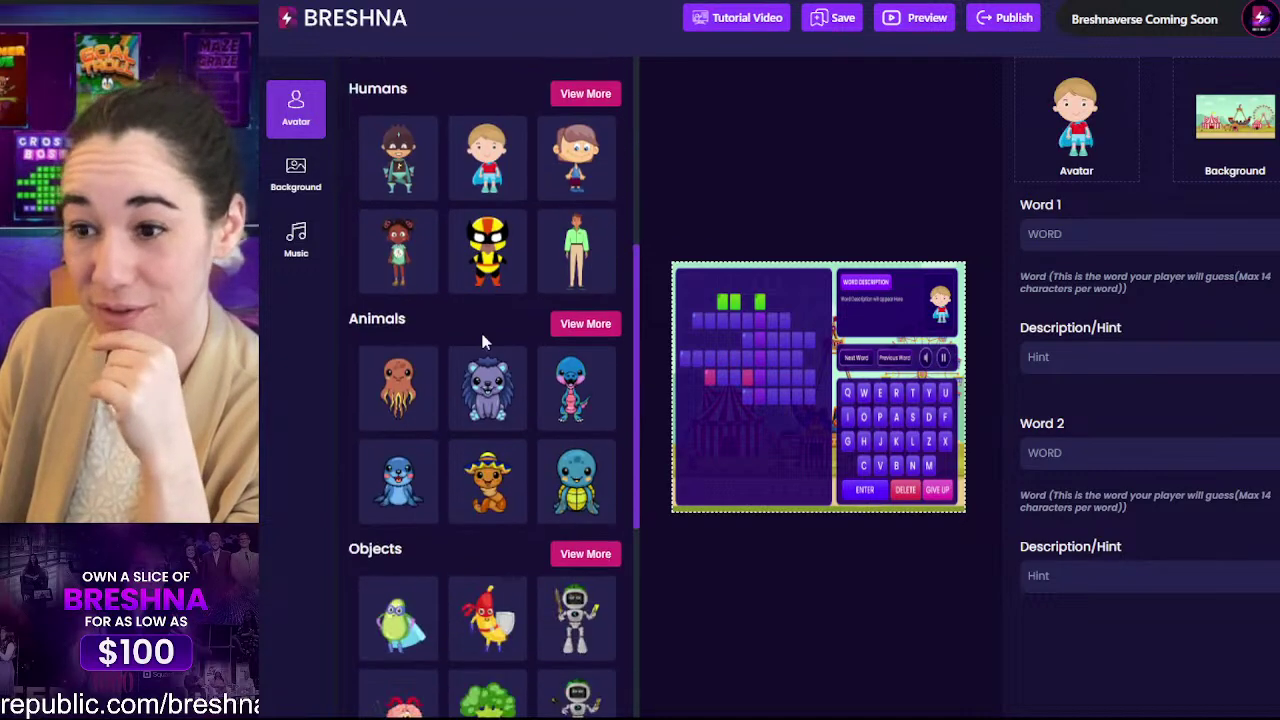
{"action": "left_click", "coordinate": [487, 485]}
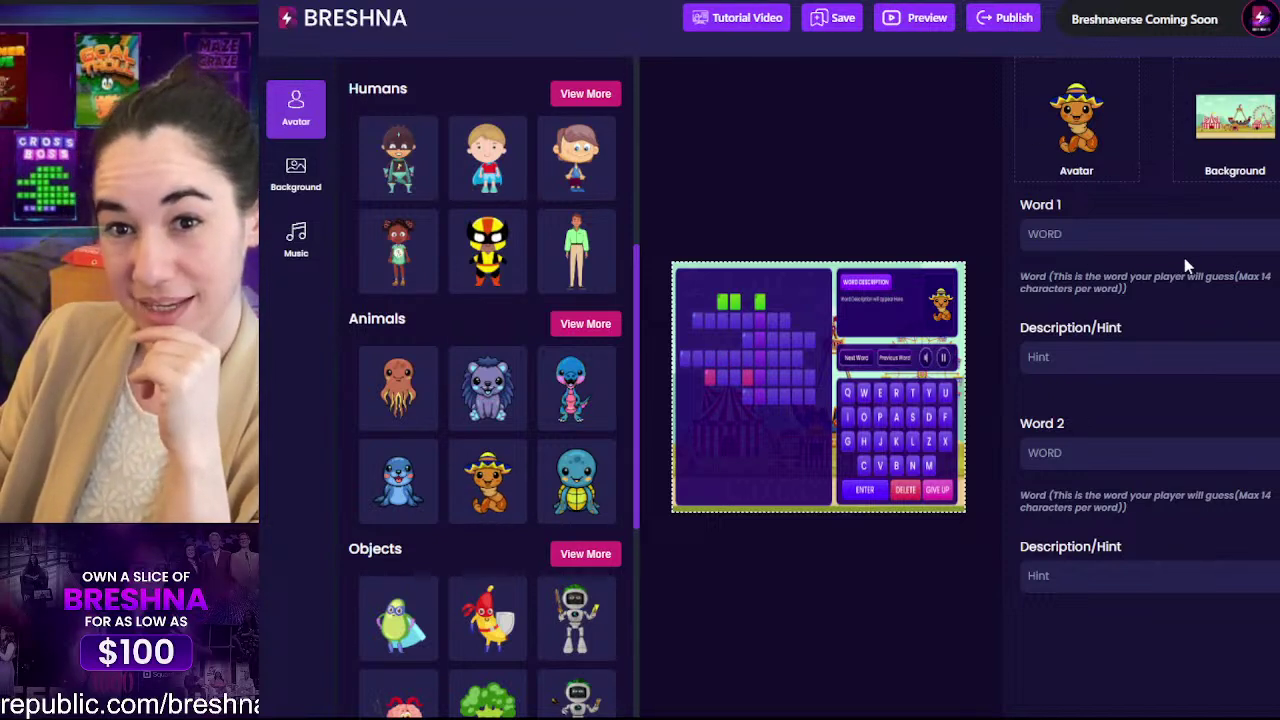
{"action": "scroll", "coordinate": [1184, 260], "scroll_direction": "up", "scroll_amount": 2}
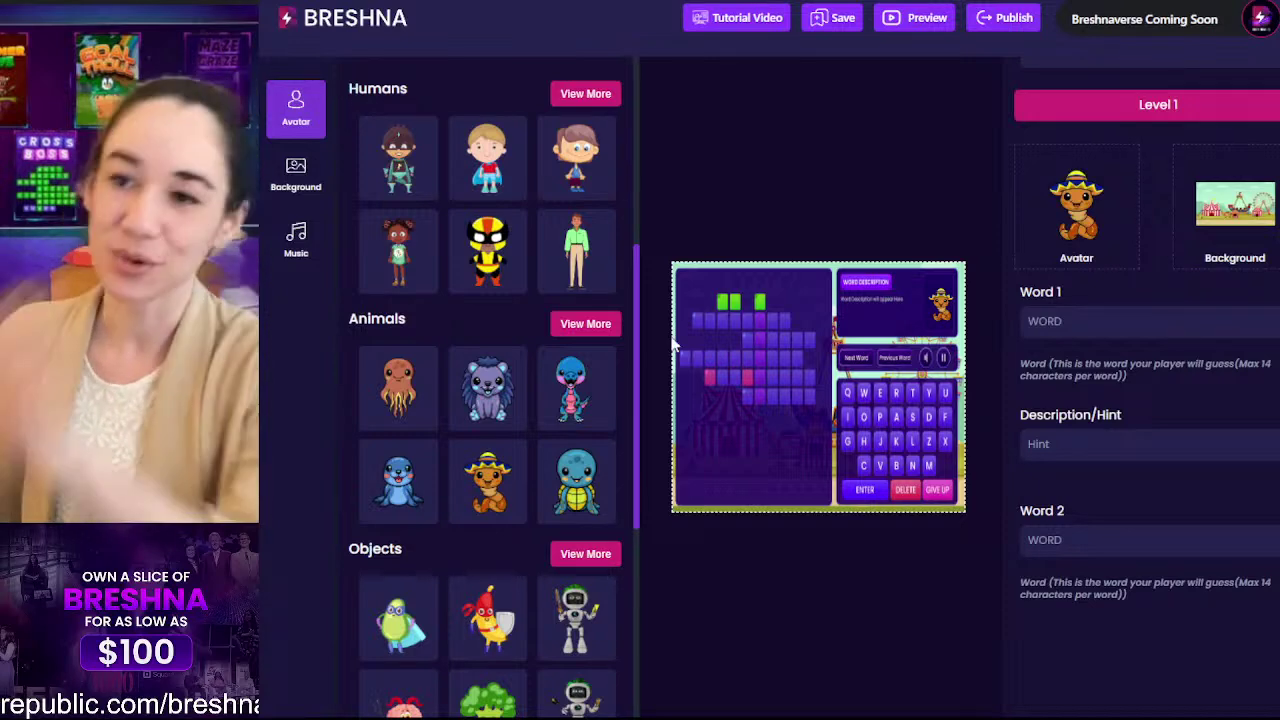
{"action": "scroll", "coordinate": [467, 551], "scroll_direction": "down", "scroll_amount": 1}
{"action": "scroll", "coordinate": [470, 563], "scroll_direction": "down", "scroll_amount": 2}
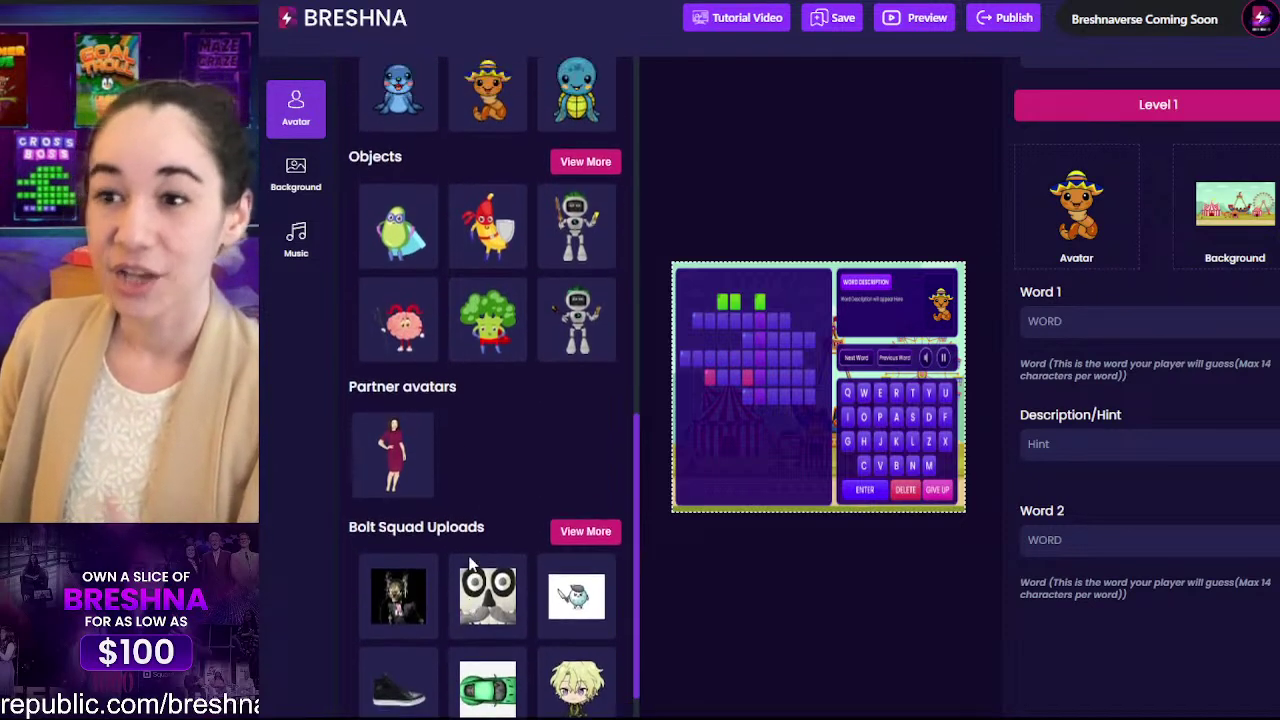
{"action": "scroll", "coordinate": [471, 450], "scroll_direction": "up", "scroll_amount": 5}
{"action": "scroll", "coordinate": [471, 450], "scroll_direction": "down", "scroll_amount": 2}
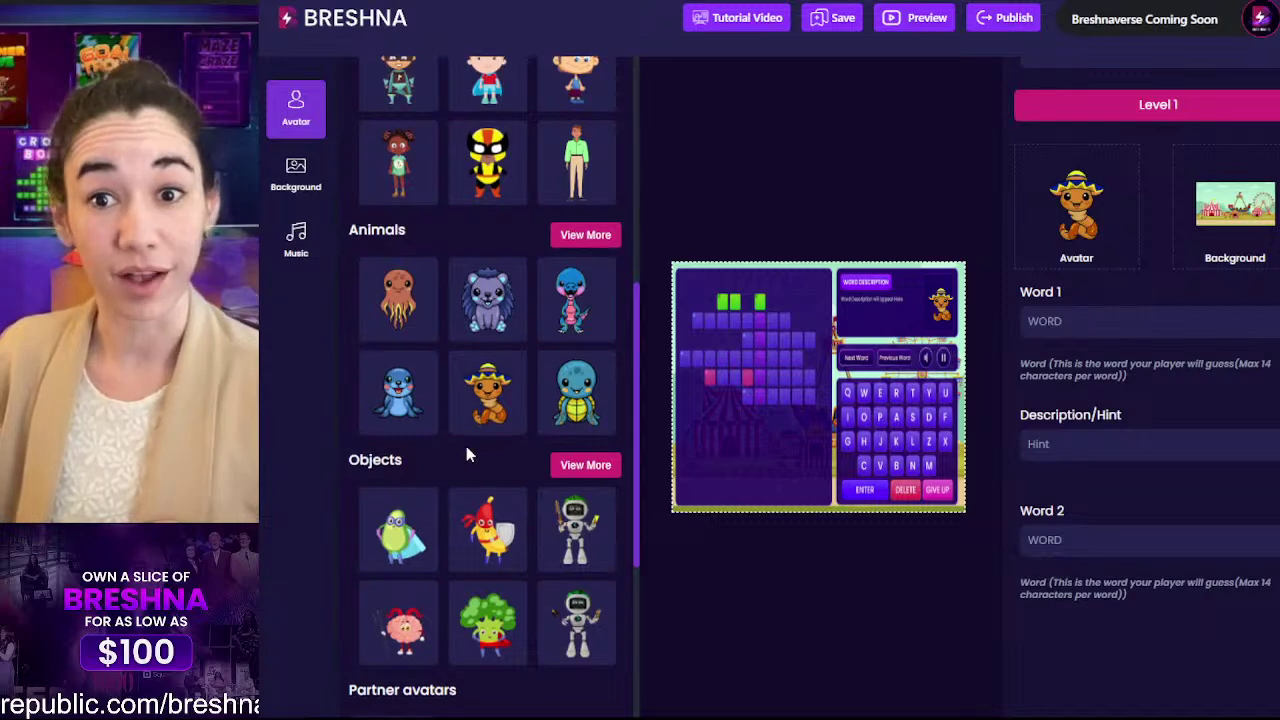
{"action": "scroll", "coordinate": [470, 460], "scroll_direction": "down", "scroll_amount": 3}
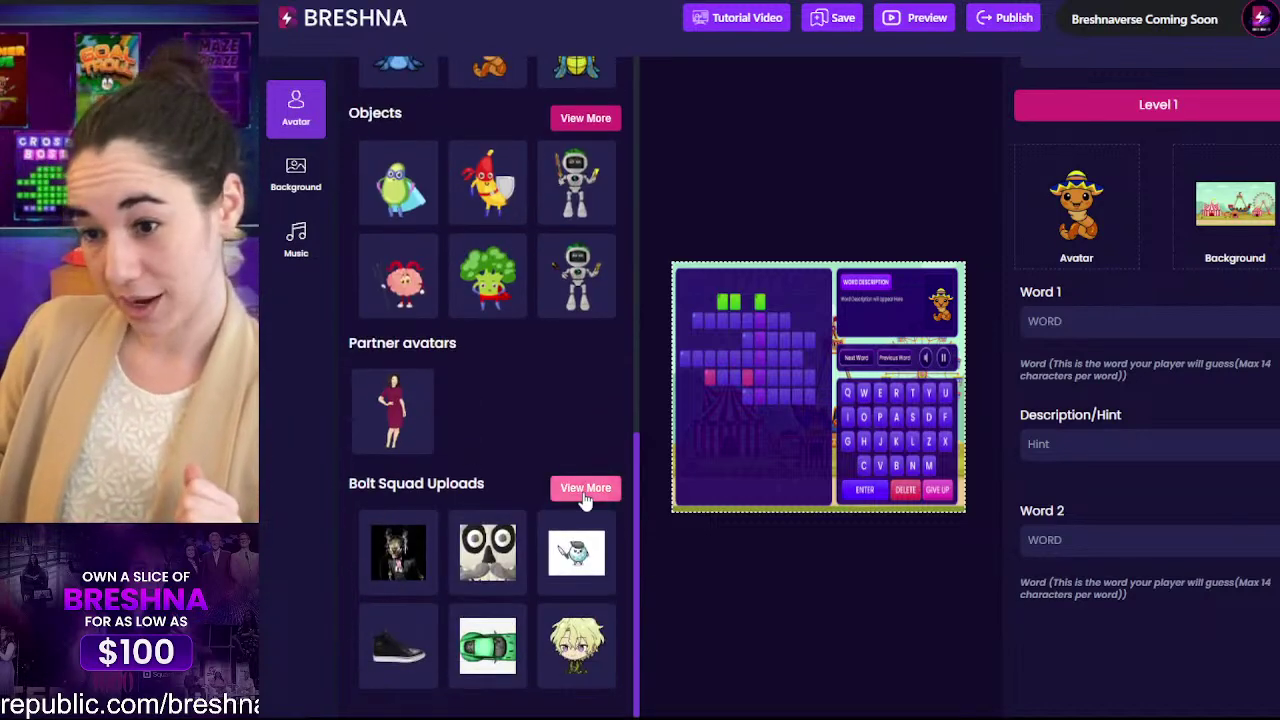
{"action": "left_click", "coordinate": [585, 490]}
{"action": "scroll", "coordinate": [585, 485], "scroll_direction": "down", "scroll_amount": 3}
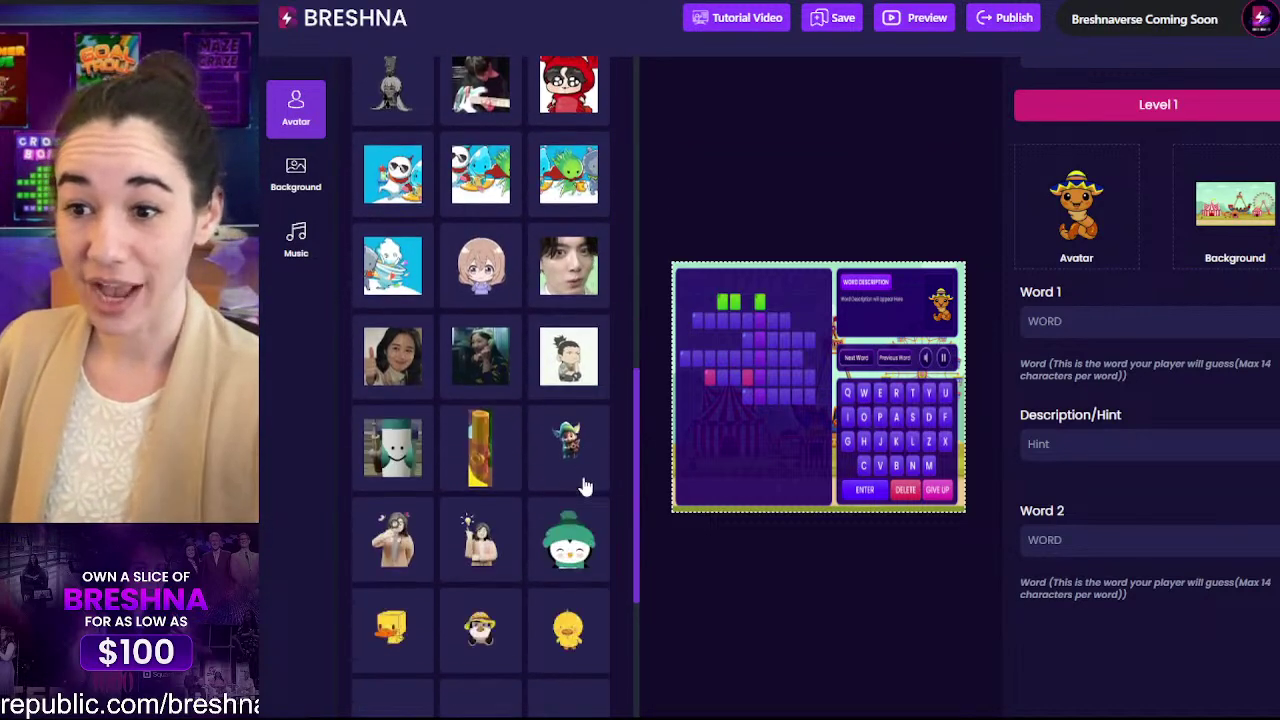
{"action": "scroll", "coordinate": [585, 487], "scroll_direction": "down", "scroll_amount": 4}
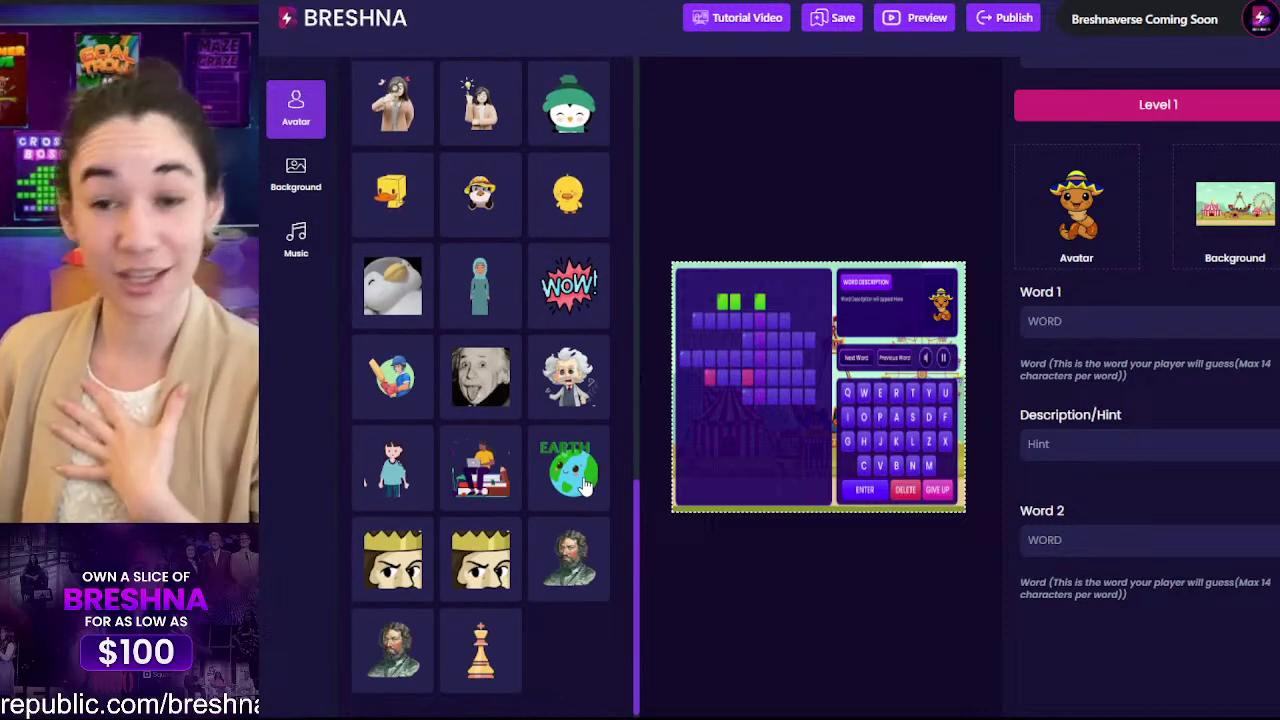
{"action": "scroll", "coordinate": [585, 485], "scroll_direction": "up", "scroll_amount": 10}
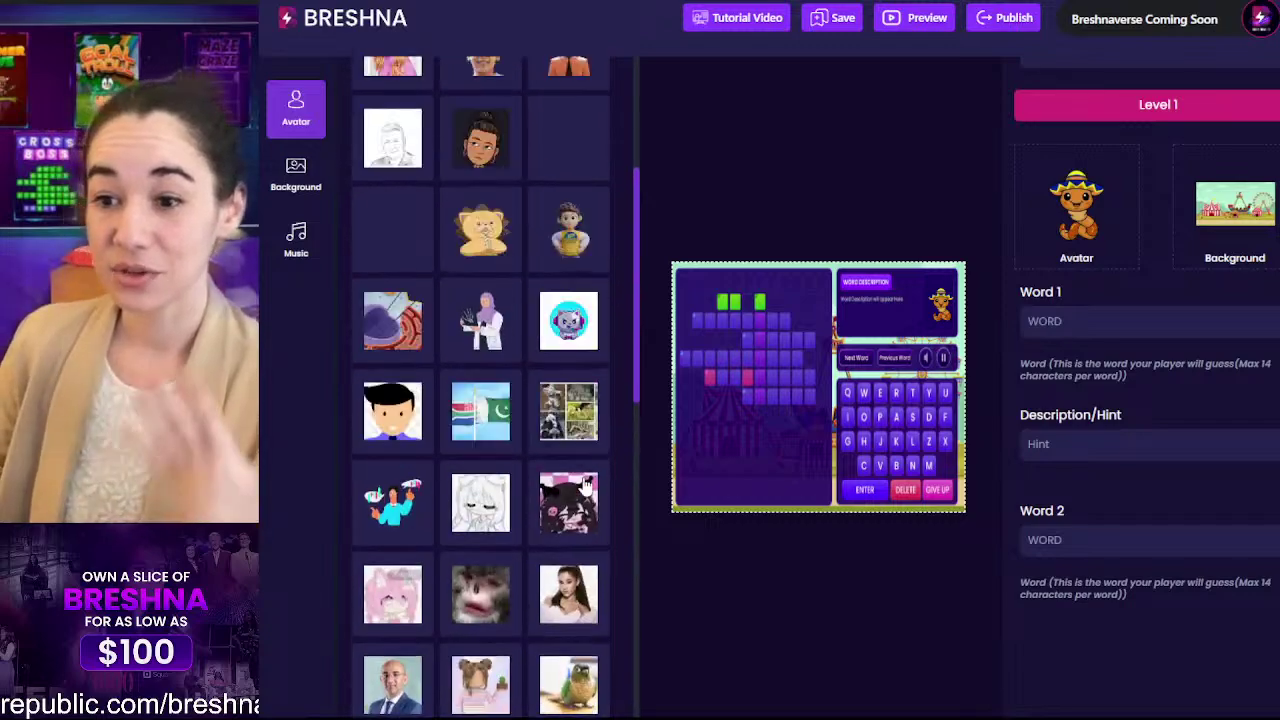
{"action": "scroll", "coordinate": [585, 485], "scroll_direction": "down", "scroll_amount": 5}
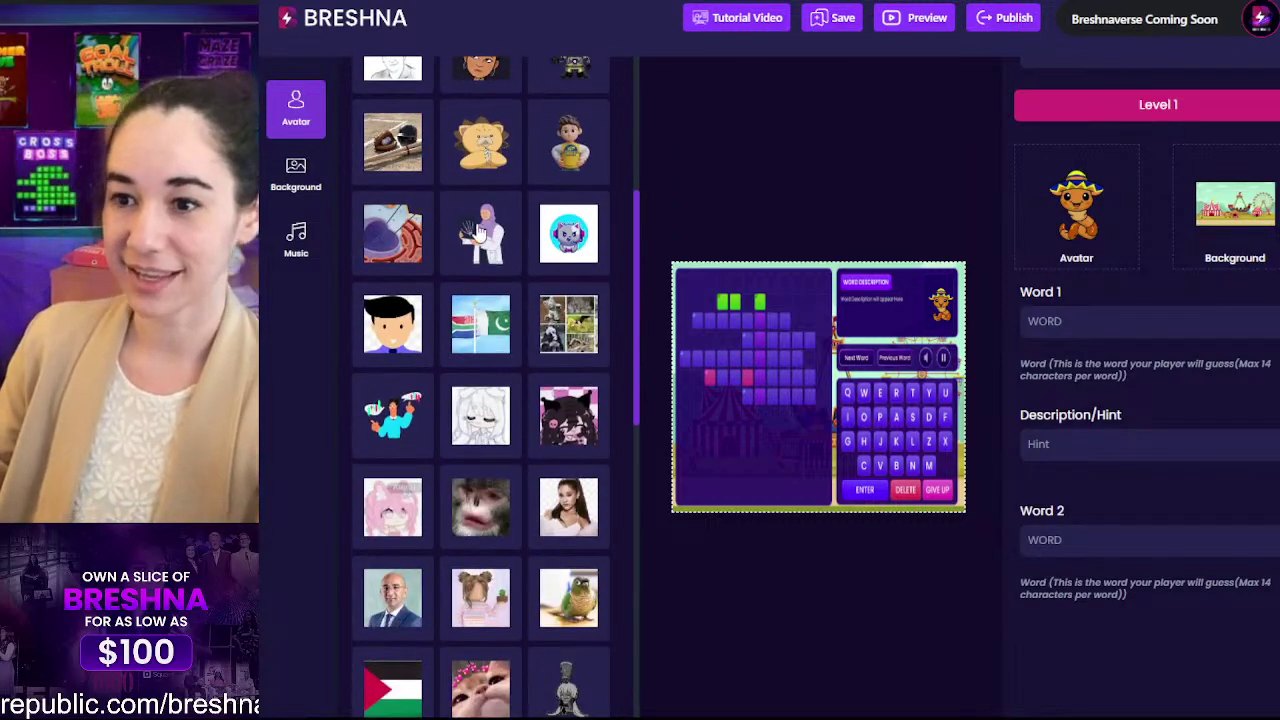
{"action": "scroll", "coordinate": [530, 215], "scroll_direction": "down", "scroll_amount": 10}
{"action": "scroll", "coordinate": [524, 241], "scroll_direction": "down", "scroll_amount": 3}
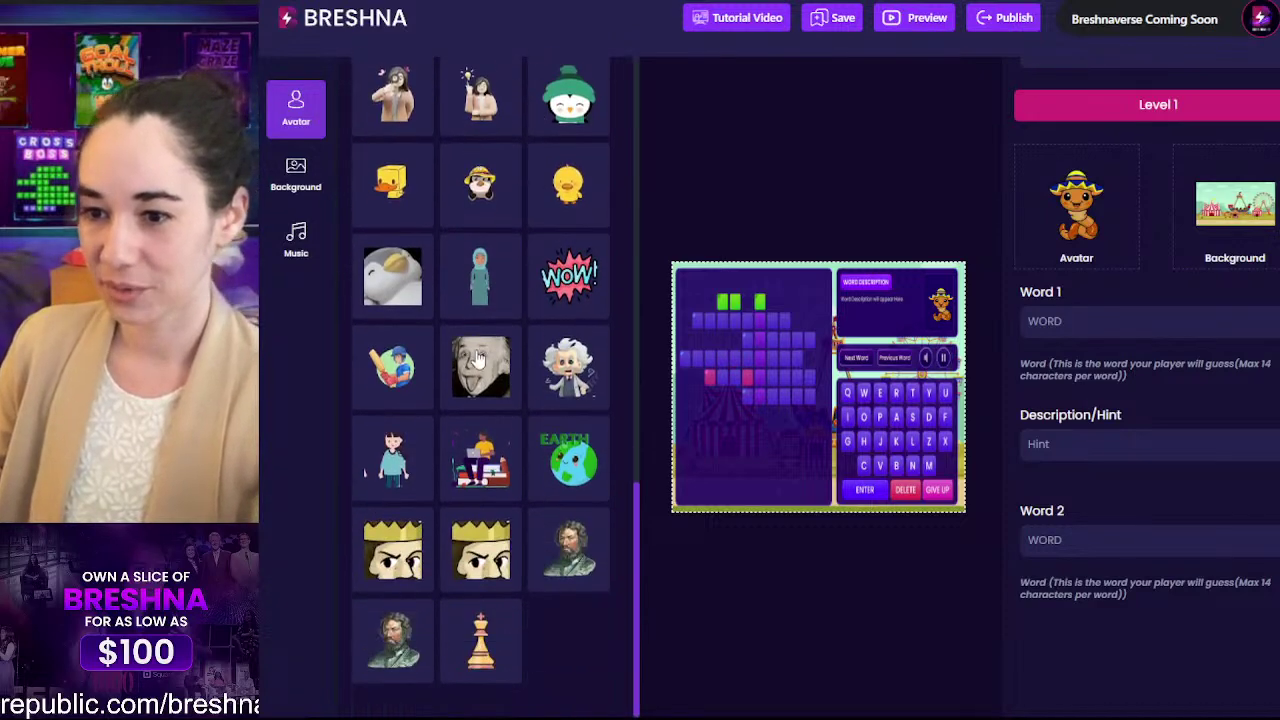
{"action": "scroll", "coordinate": [487, 413], "scroll_direction": "up", "scroll_amount": 18}
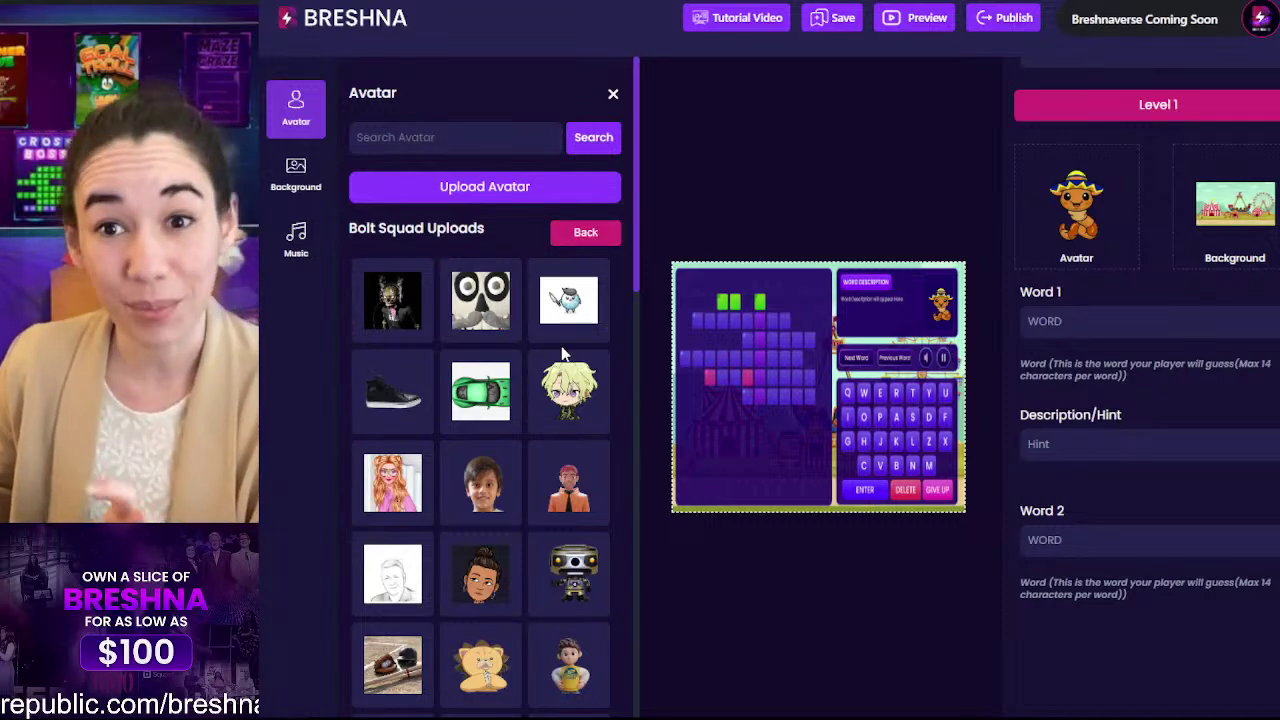
{"action": "scroll", "coordinate": [563, 352], "scroll_direction": "down", "scroll_amount": 10}
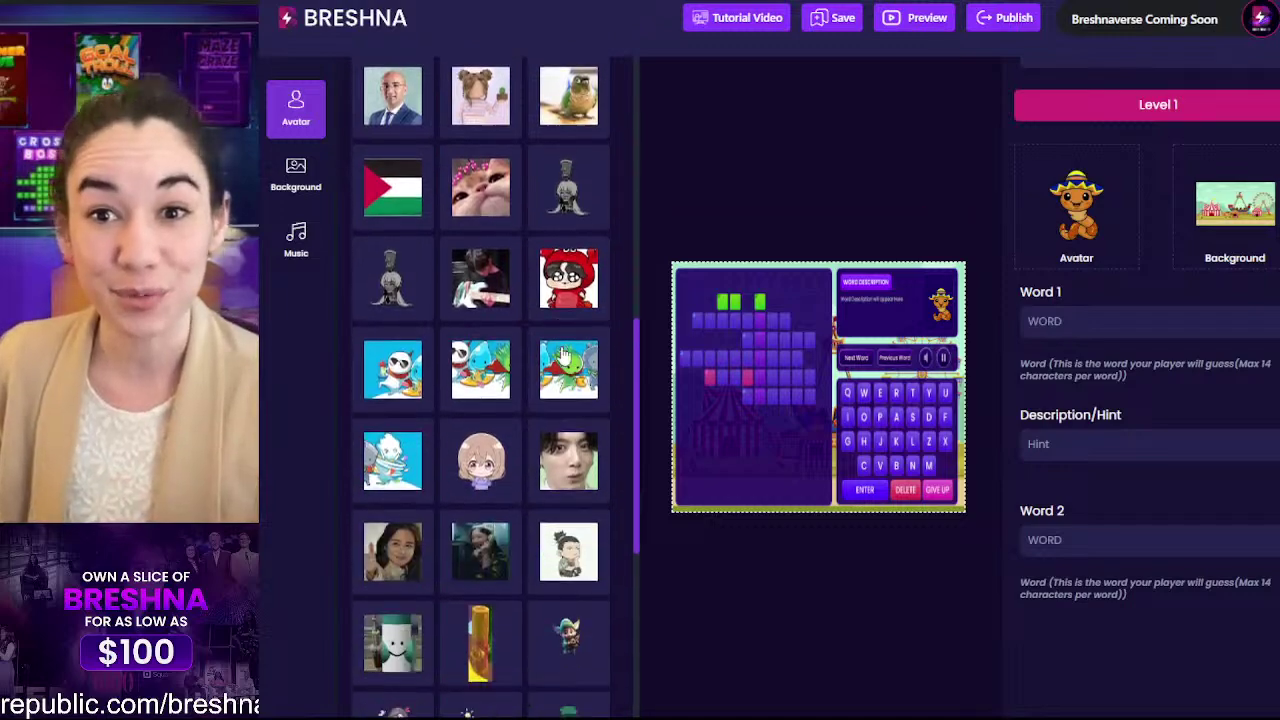
{"action": "scroll", "coordinate": [563, 355], "scroll_direction": "down", "scroll_amount": 6}
{"action": "scroll", "coordinate": [520, 400], "scroll_direction": "up", "scroll_amount": 10}
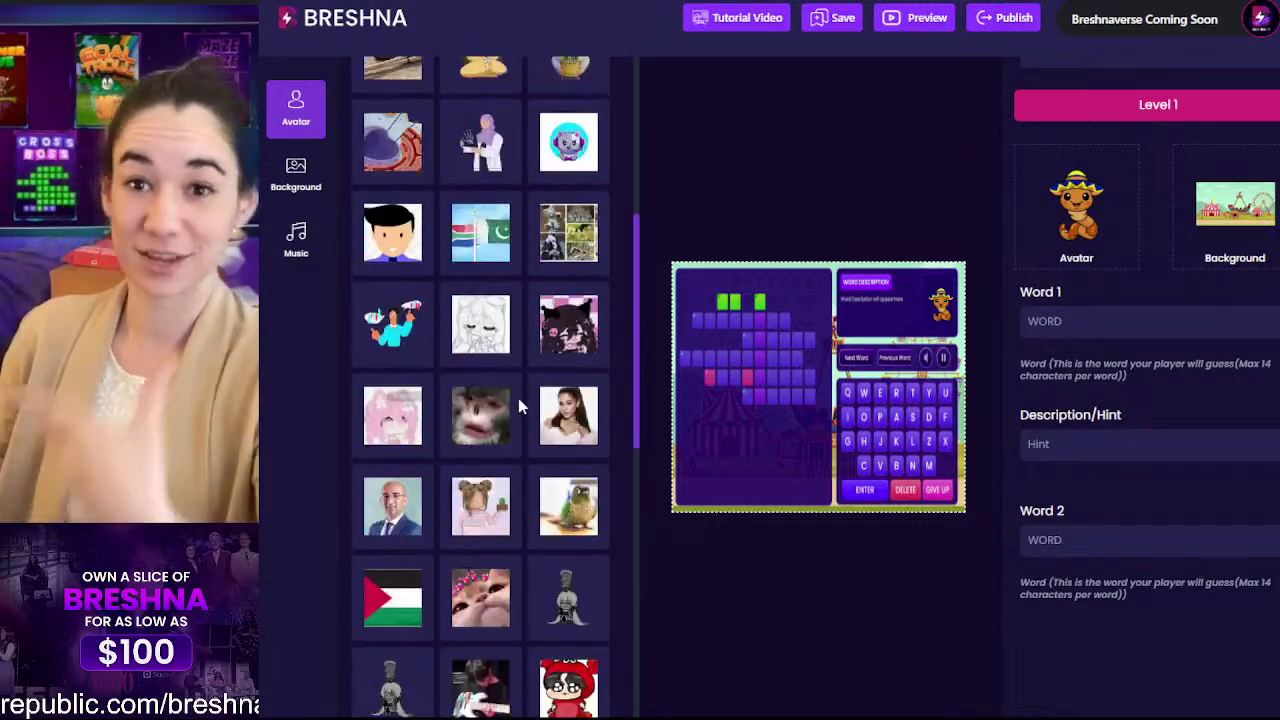
{"action": "scroll", "coordinate": [518, 398], "scroll_direction": "up", "scroll_amount": 8}
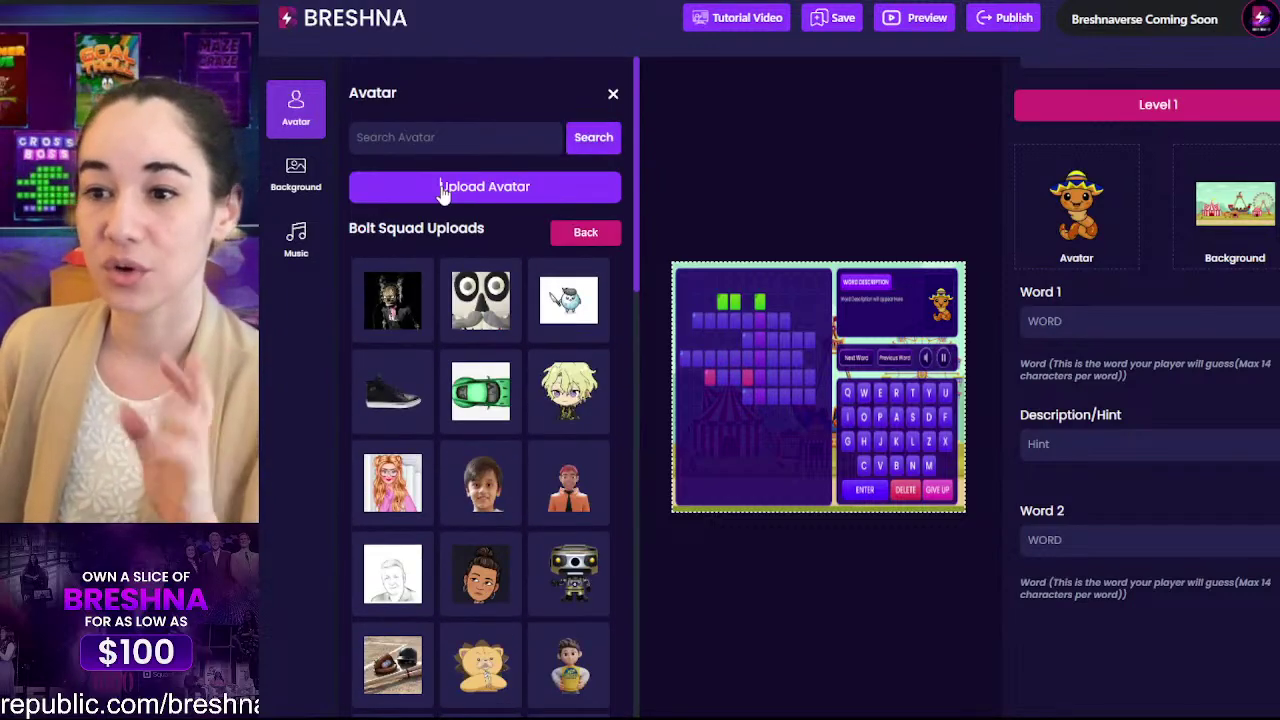
Step: Open the Upload Avatar form from the avatar library and move to its Tags field
{"action": "left_click", "coordinate": [443, 190]}
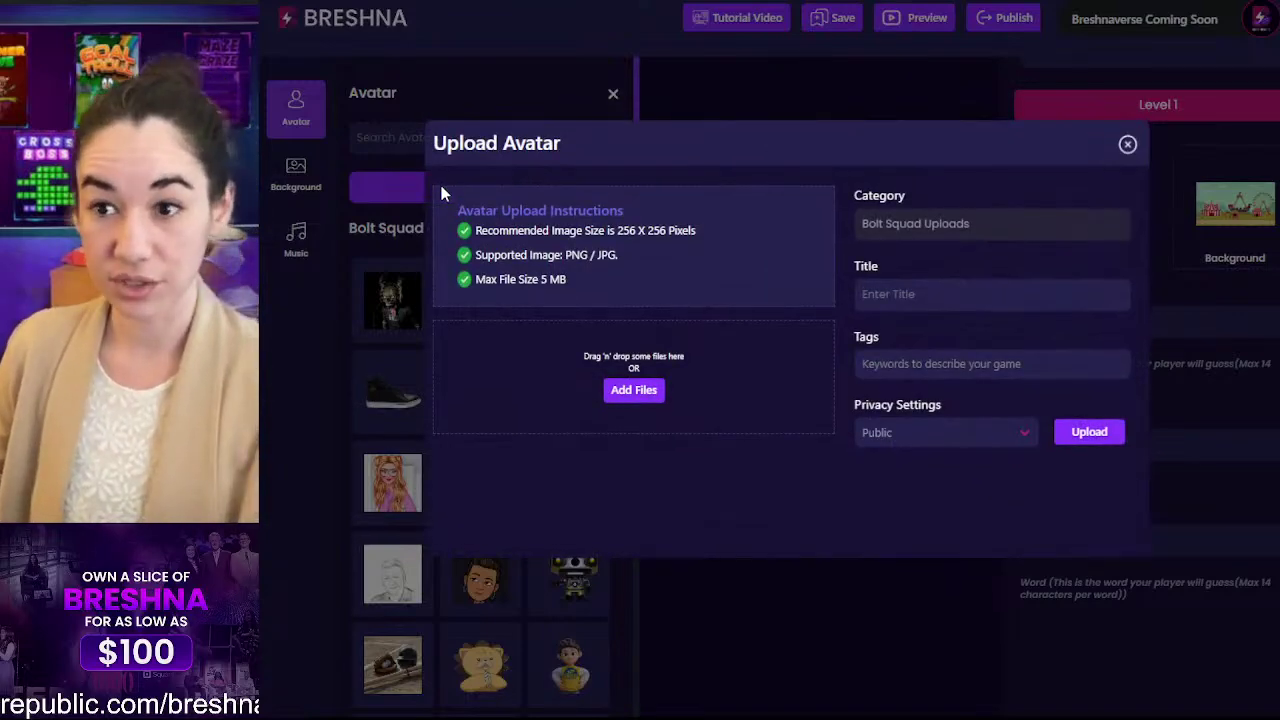
{"action": "left_click", "coordinate": [386, 177]}
{"action": "left_click", "coordinate": [287, 143]}
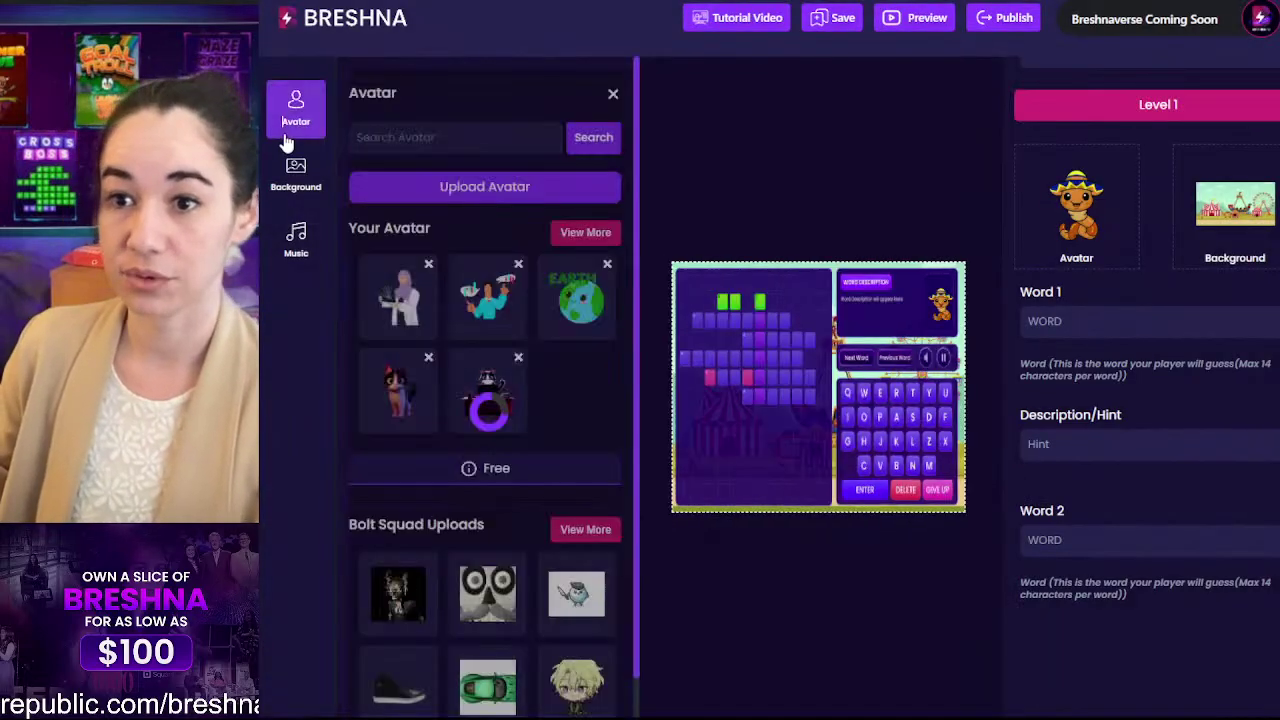
{"action": "left_click", "coordinate": [483, 190]}
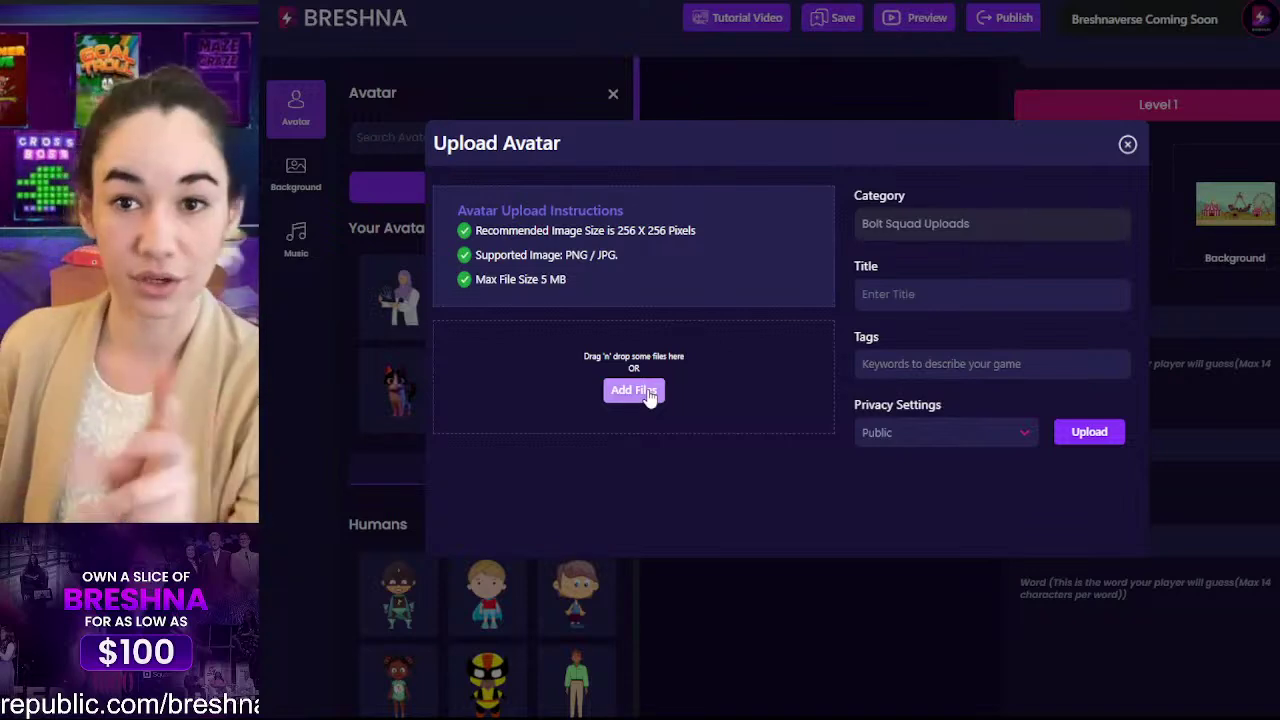
{"action": "left_click", "coordinate": [920, 289]}
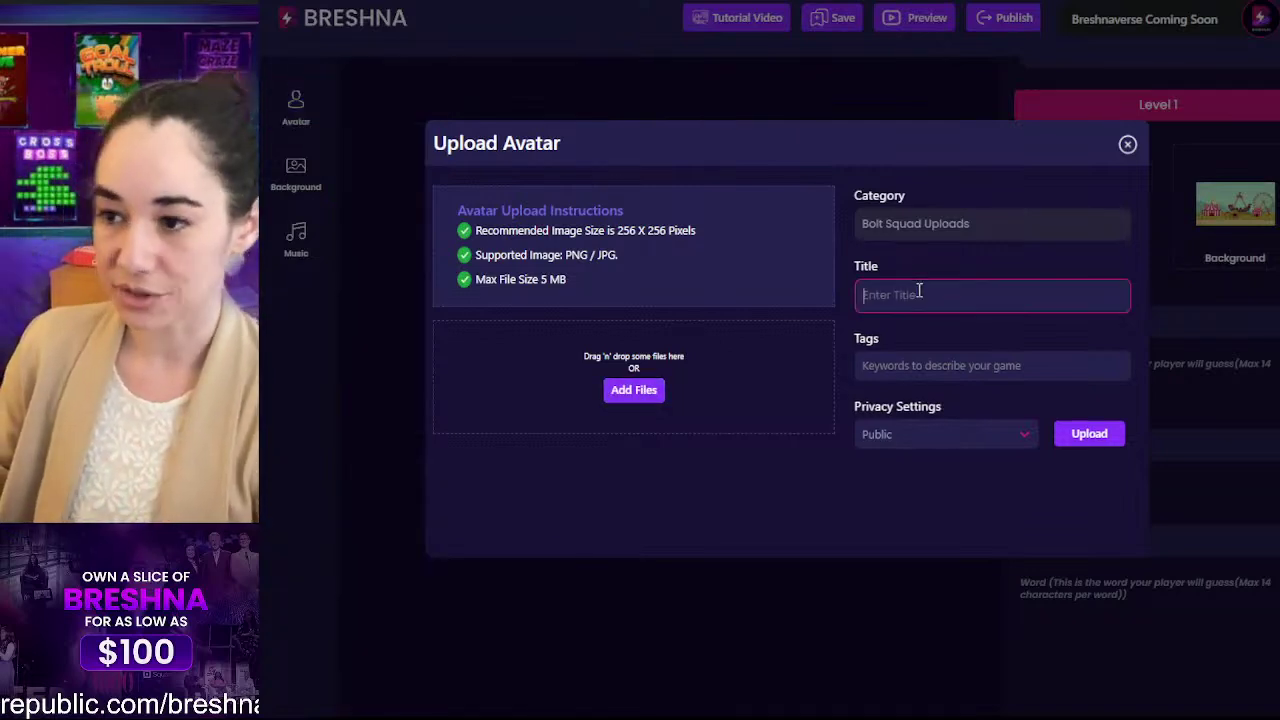
{"action": "left_click", "coordinate": [920, 366]}
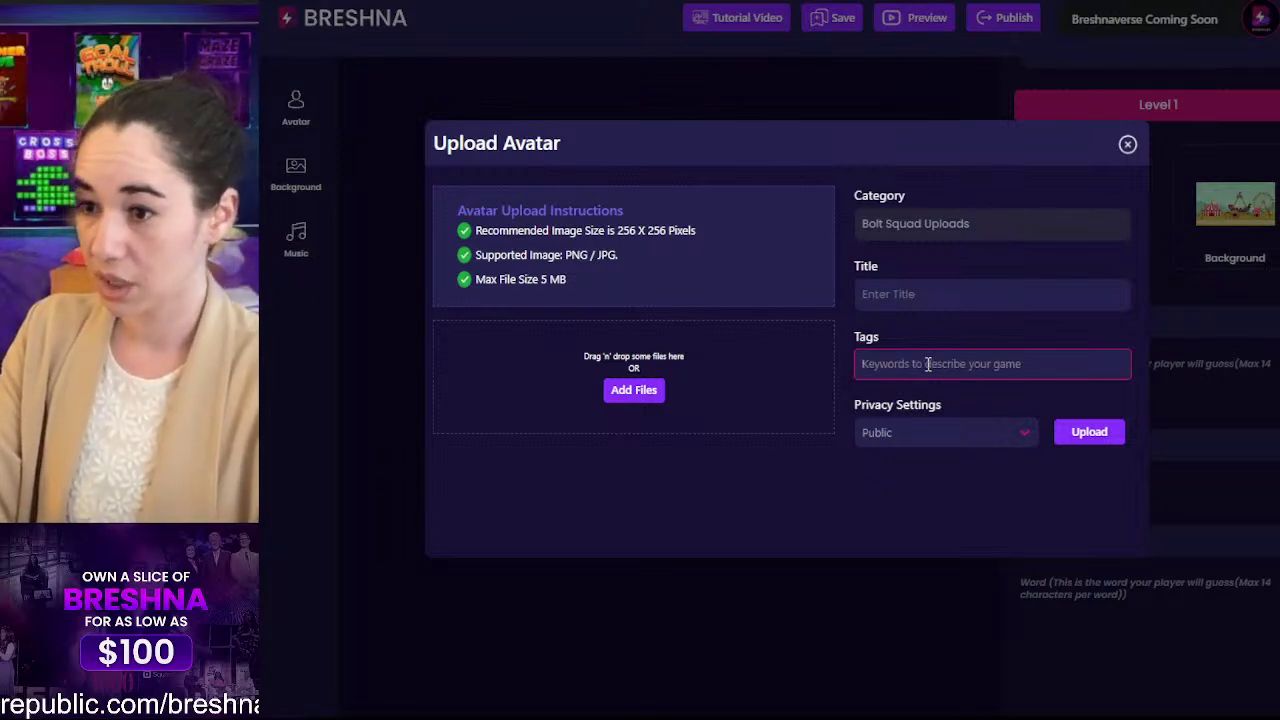
Step: Add the tags 'worm' and 'spanish worm' and view the privacy choices
{"action": "type", "text": "worm"}
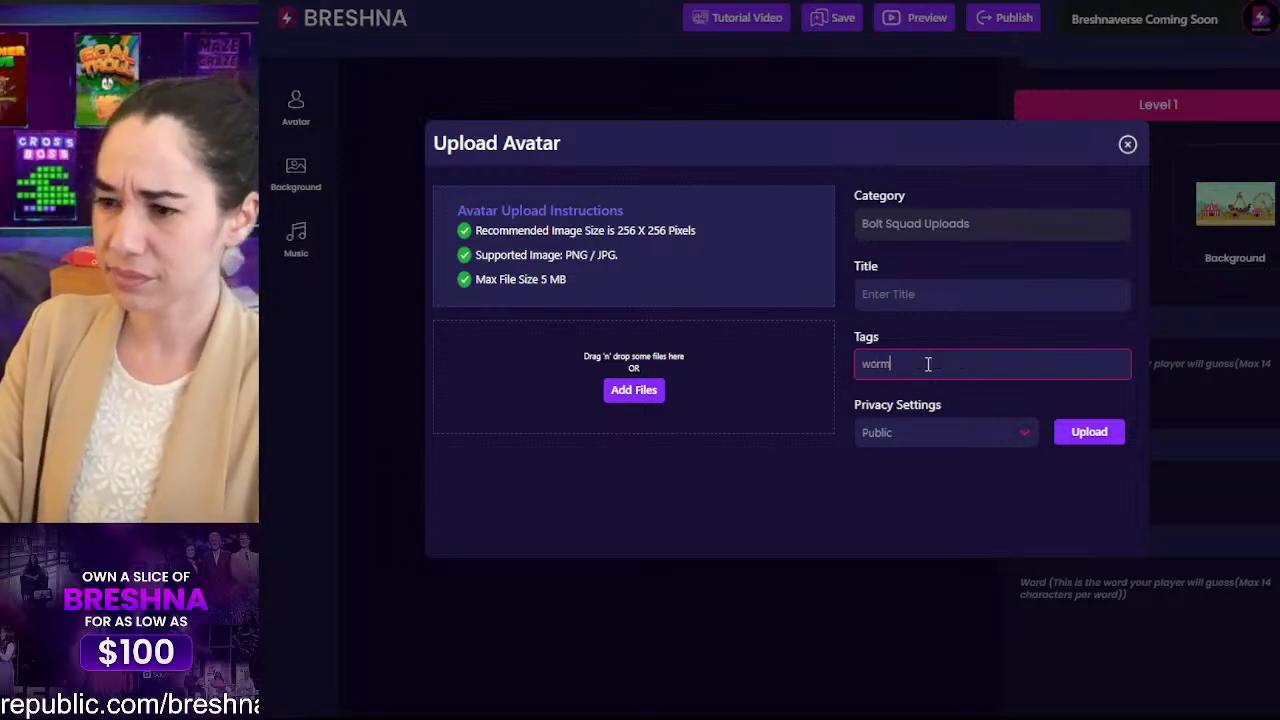
{"action": "key", "text": "Return"}
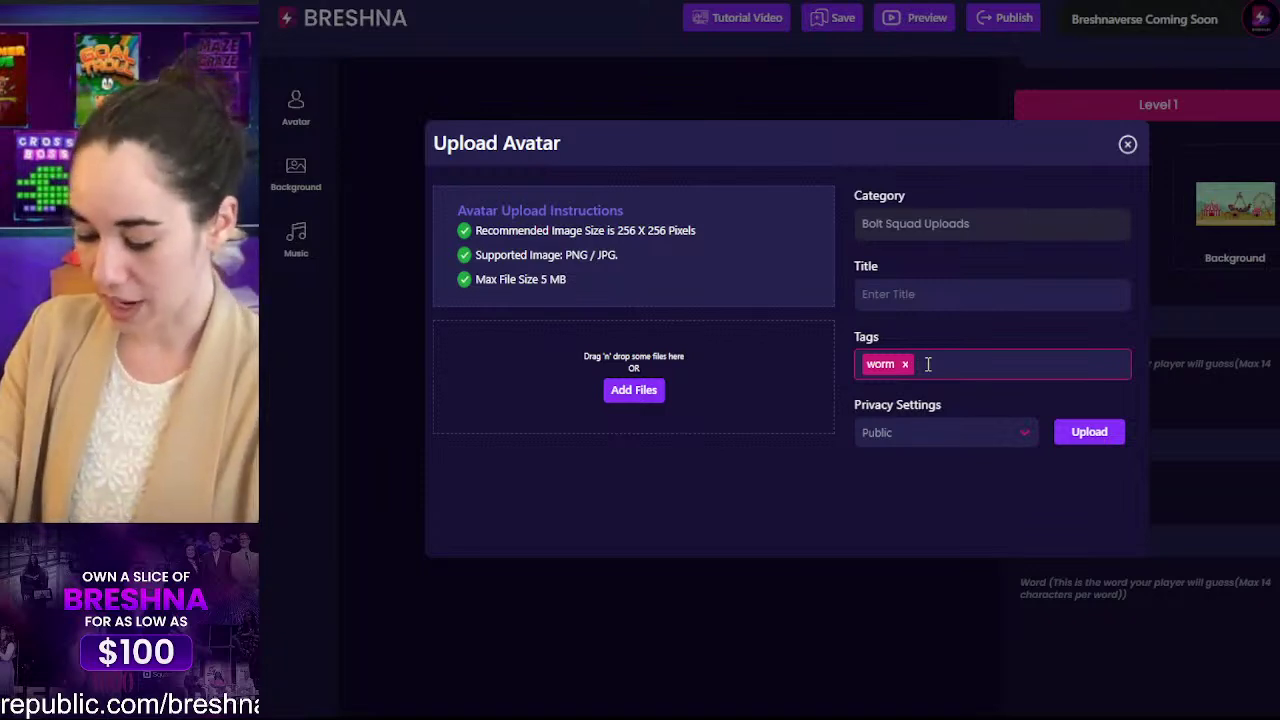
{"action": "type", "text": "spanish "}
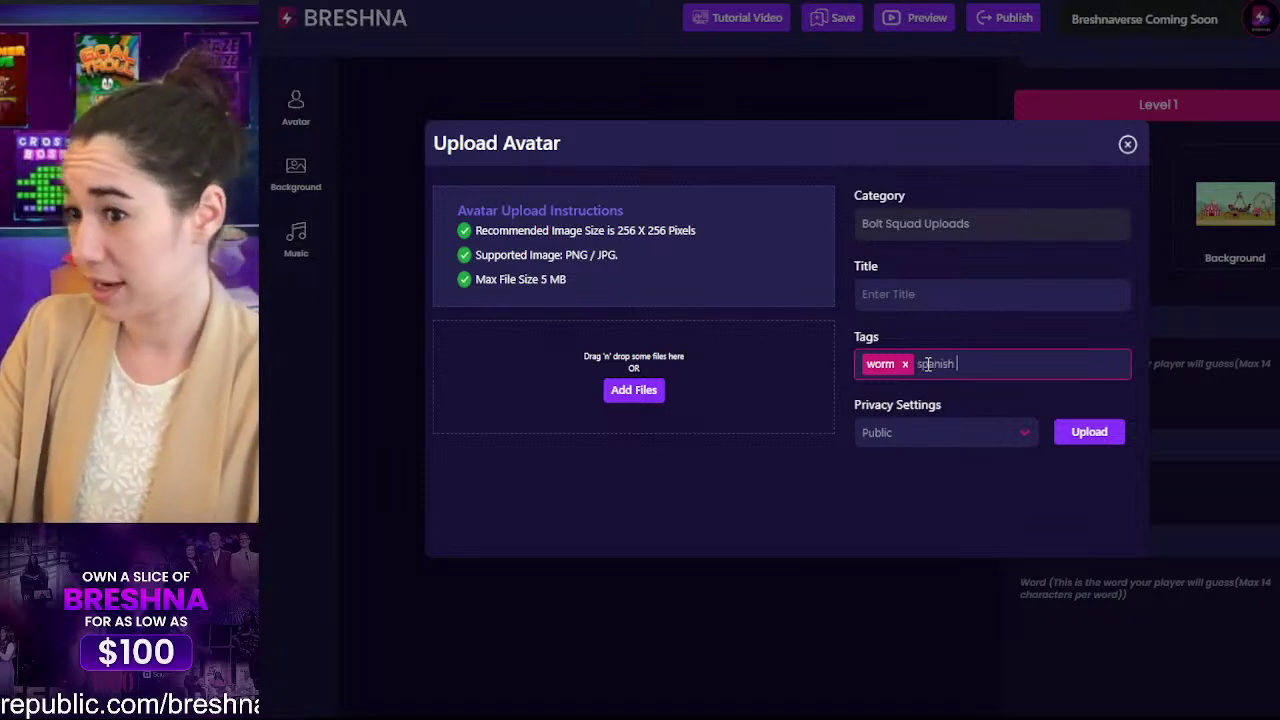
{"action": "type", "text": "worm"}
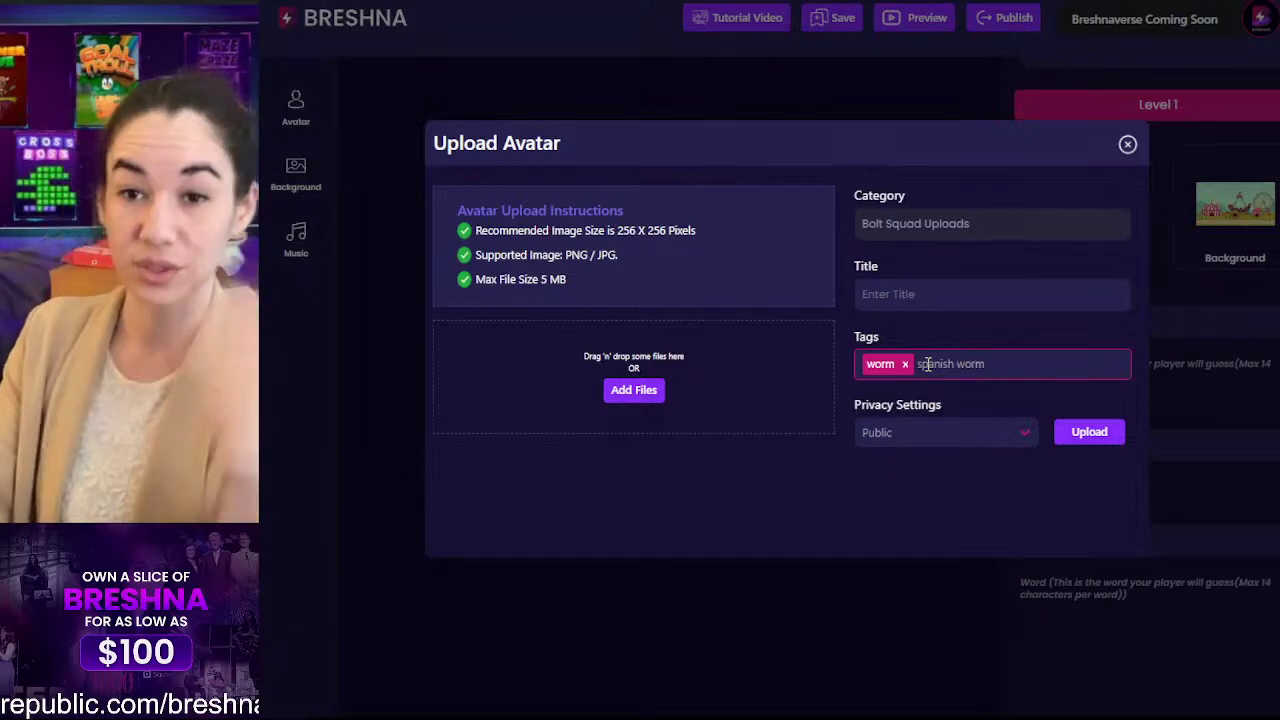
{"action": "key", "text": "Return"}
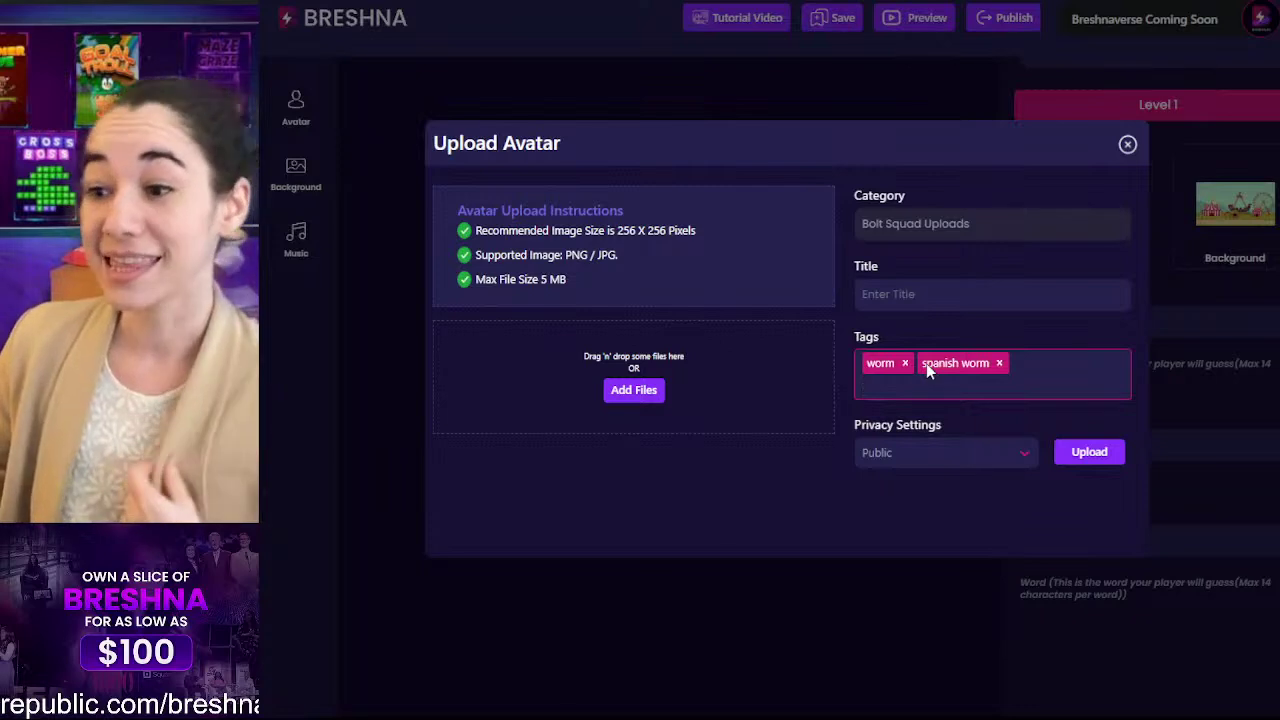
{"action": "left_click", "coordinate": [924, 449]}
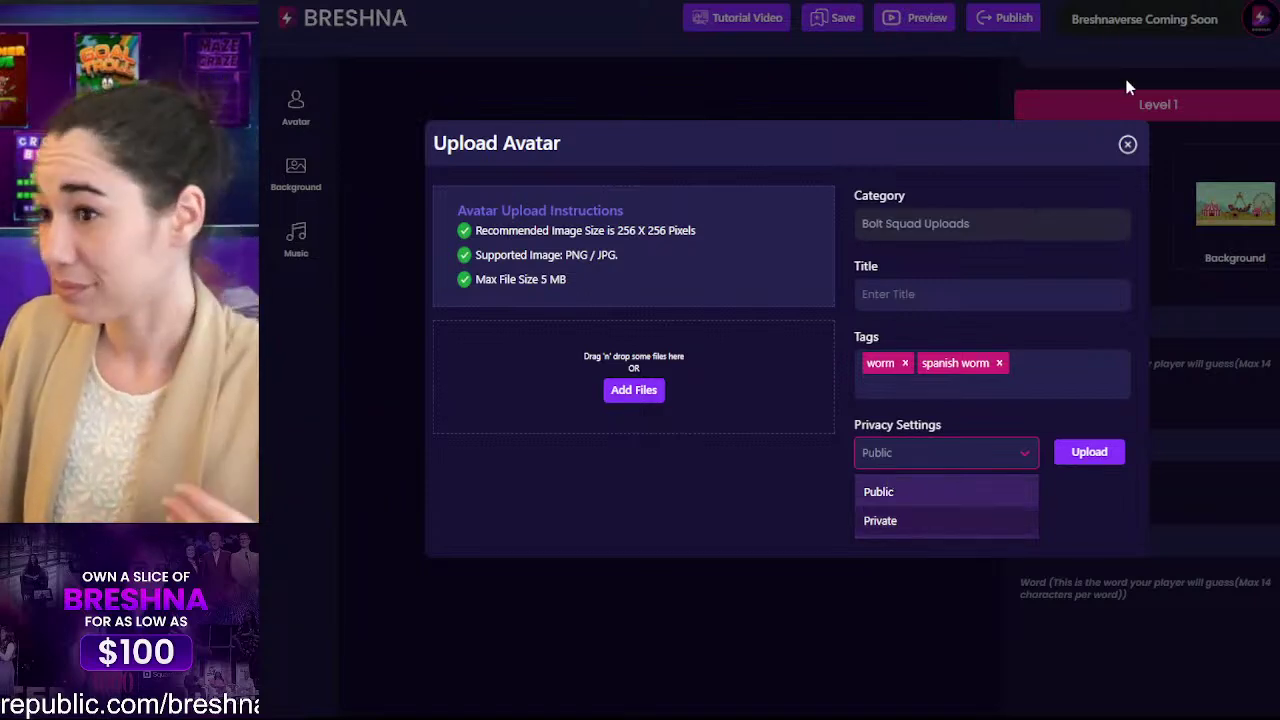
Step: Close the Upload Avatar form without uploading, then list every Bolt Squad Uploads avatar
{"action": "left_click", "coordinate": [1126, 147]}
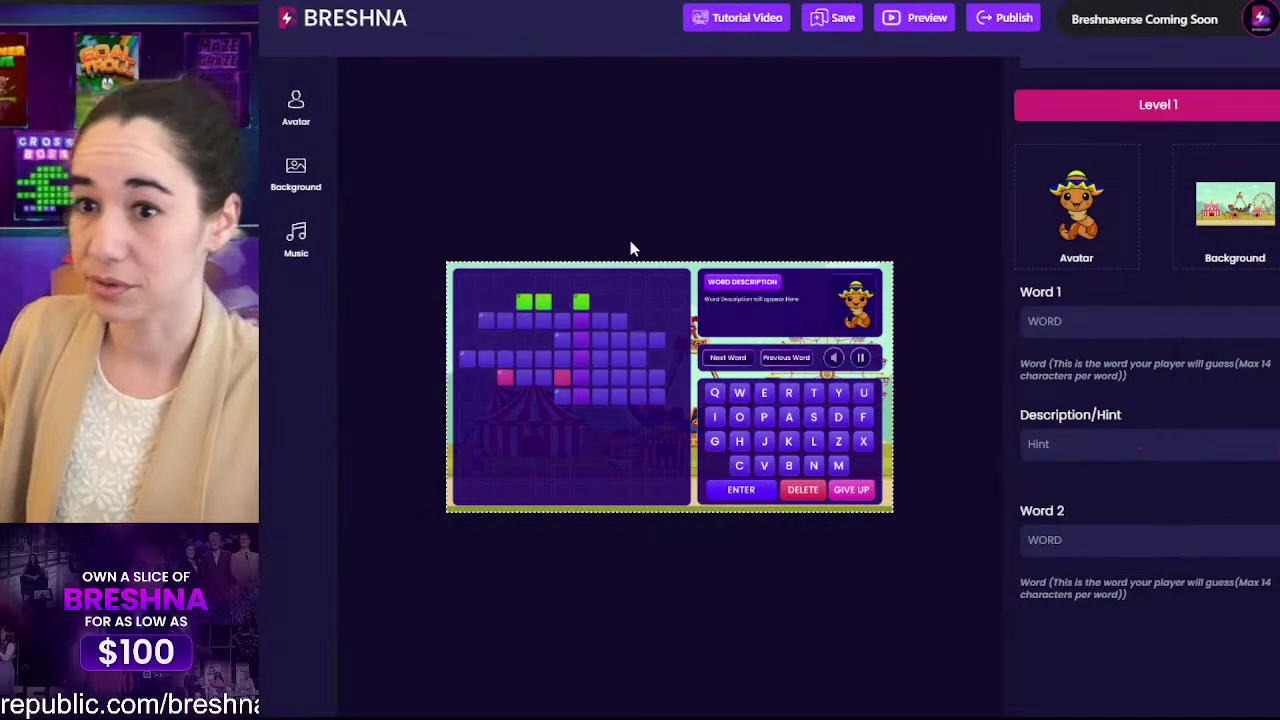
{"action": "left_click", "coordinate": [290, 120]}
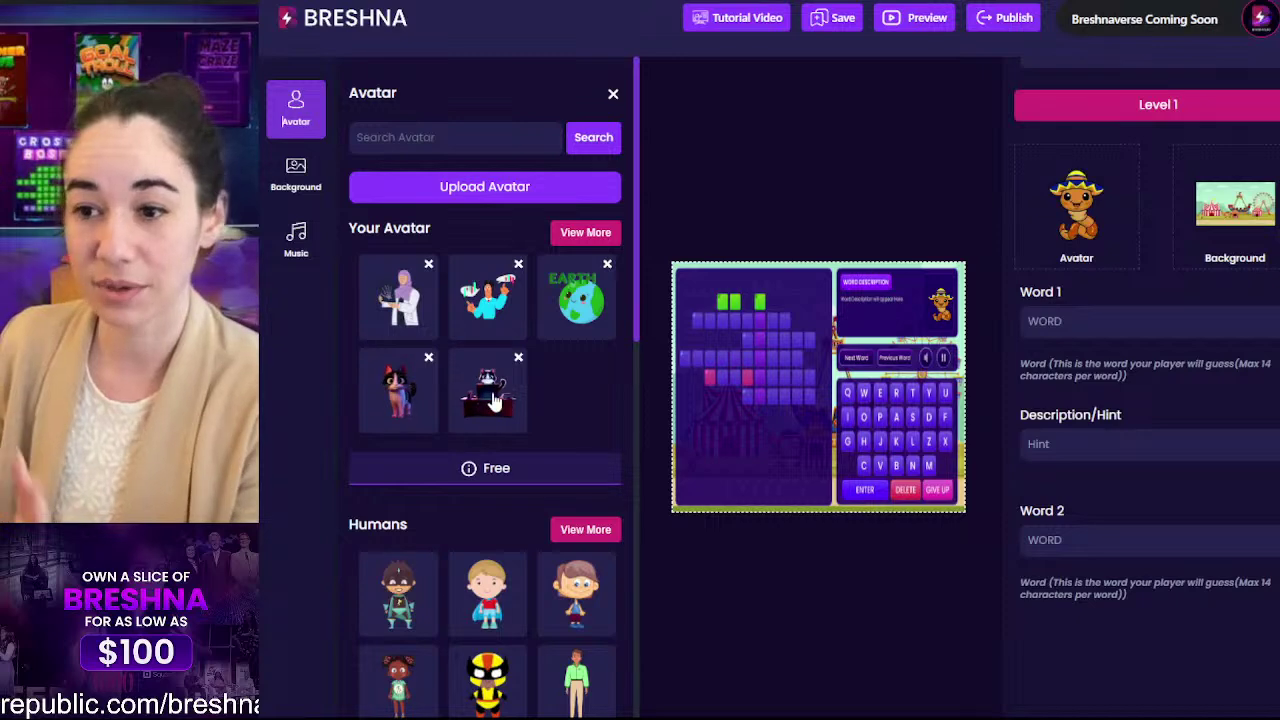
{"action": "scroll", "coordinate": [594, 372], "scroll_direction": "down", "scroll_amount": 1}
{"action": "scroll", "coordinate": [600, 364], "scroll_direction": "down", "scroll_amount": 10}
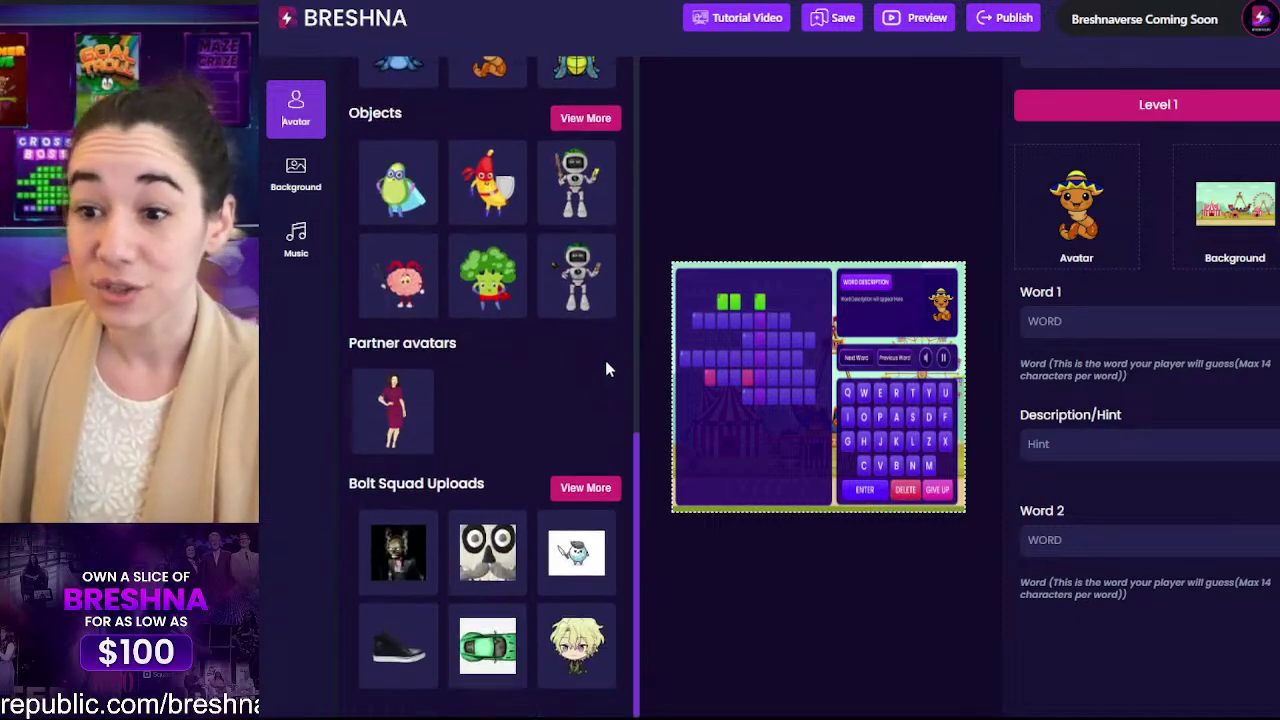
{"action": "left_click", "coordinate": [561, 485]}
{"action": "scroll", "coordinate": [597, 486], "scroll_direction": "down", "scroll_amount": 5}
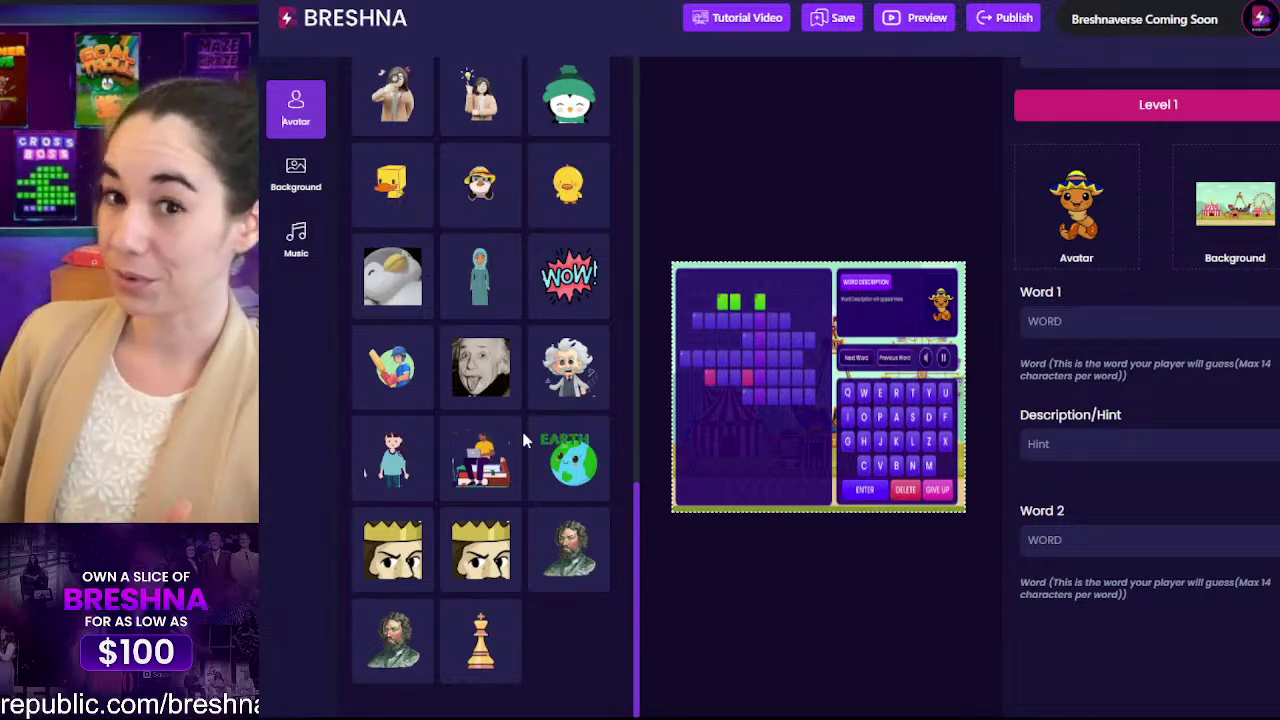
{"action": "scroll", "coordinate": [523, 440], "scroll_direction": "up", "scroll_amount": 10}
{"action": "scroll", "coordinate": [523, 440], "scroll_direction": "up", "scroll_amount": 5}
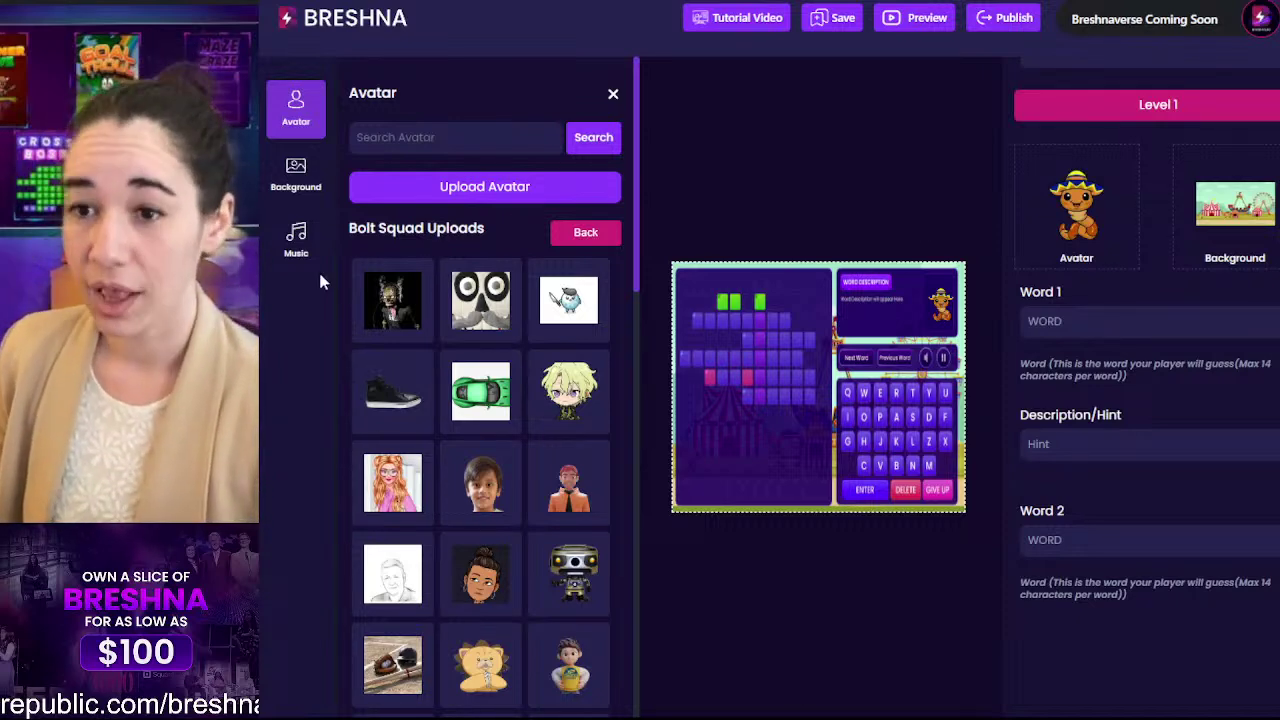
Step: Open the background library and browse your own backgrounds before returning to the overview
{"action": "left_click", "coordinate": [298, 173]}
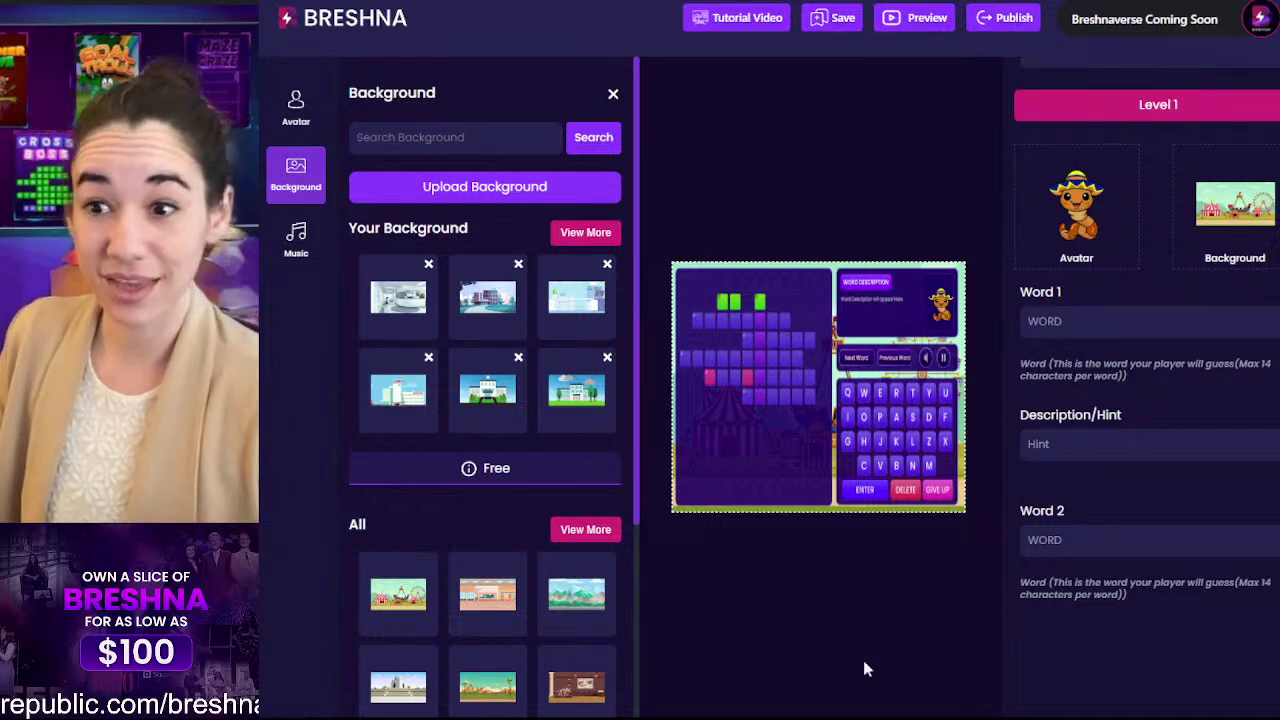
{"action": "left_click", "coordinate": [575, 234]}
{"action": "left_click_drag", "start_coordinate": [343, 229], "coordinate": [509, 232]}
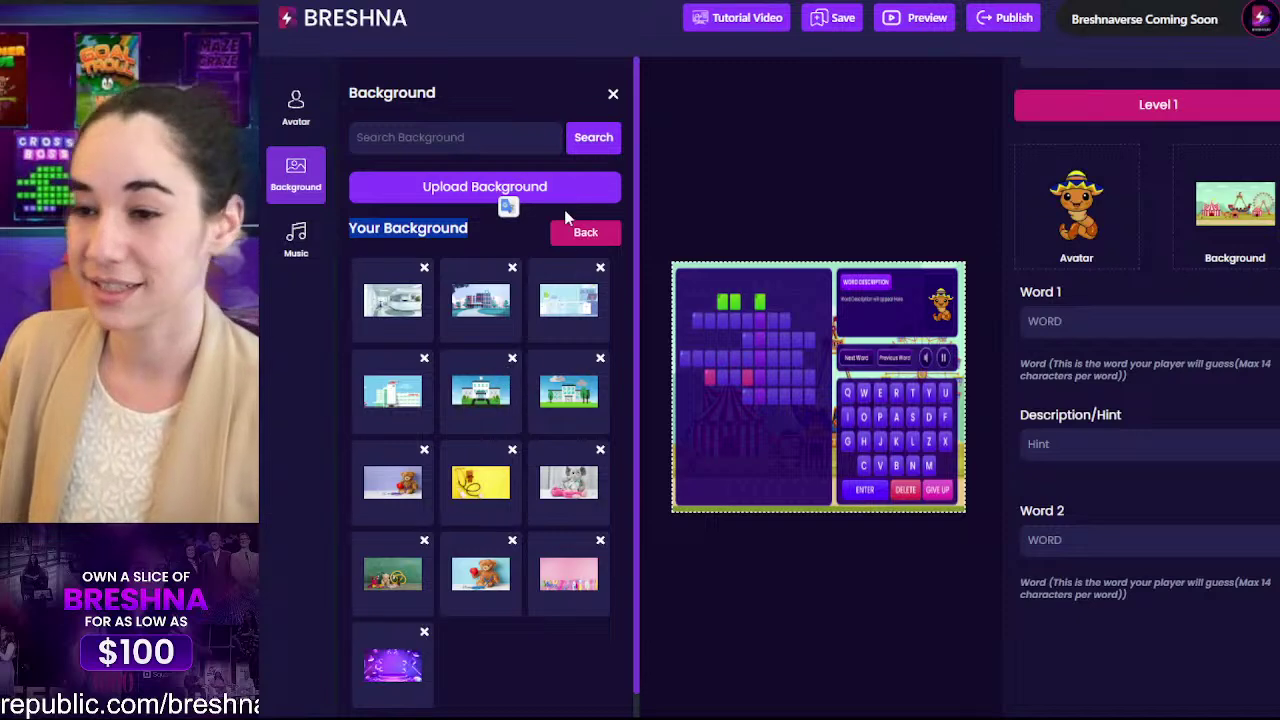
{"action": "left_click", "coordinate": [583, 240]}
{"action": "scroll", "coordinate": [497, 350], "scroll_direction": "down", "scroll_amount": 5}
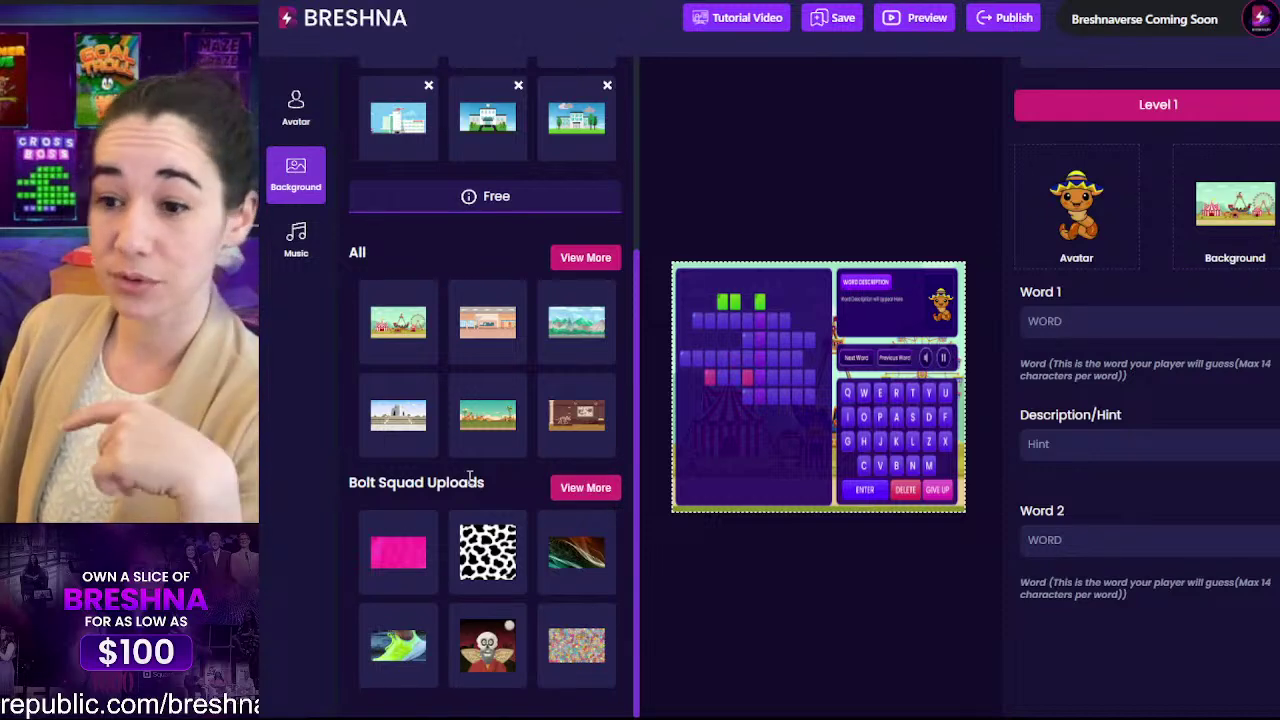
Step: Try the colourful blob image from Bolt Squad Uploads, then go back to the library overview
{"action": "left_click", "coordinate": [575, 488]}
{"action": "scroll", "coordinate": [507, 445], "scroll_direction": "down", "scroll_amount": 2}
{"action": "scroll", "coordinate": [540, 630], "scroll_direction": "up", "scroll_amount": 4}
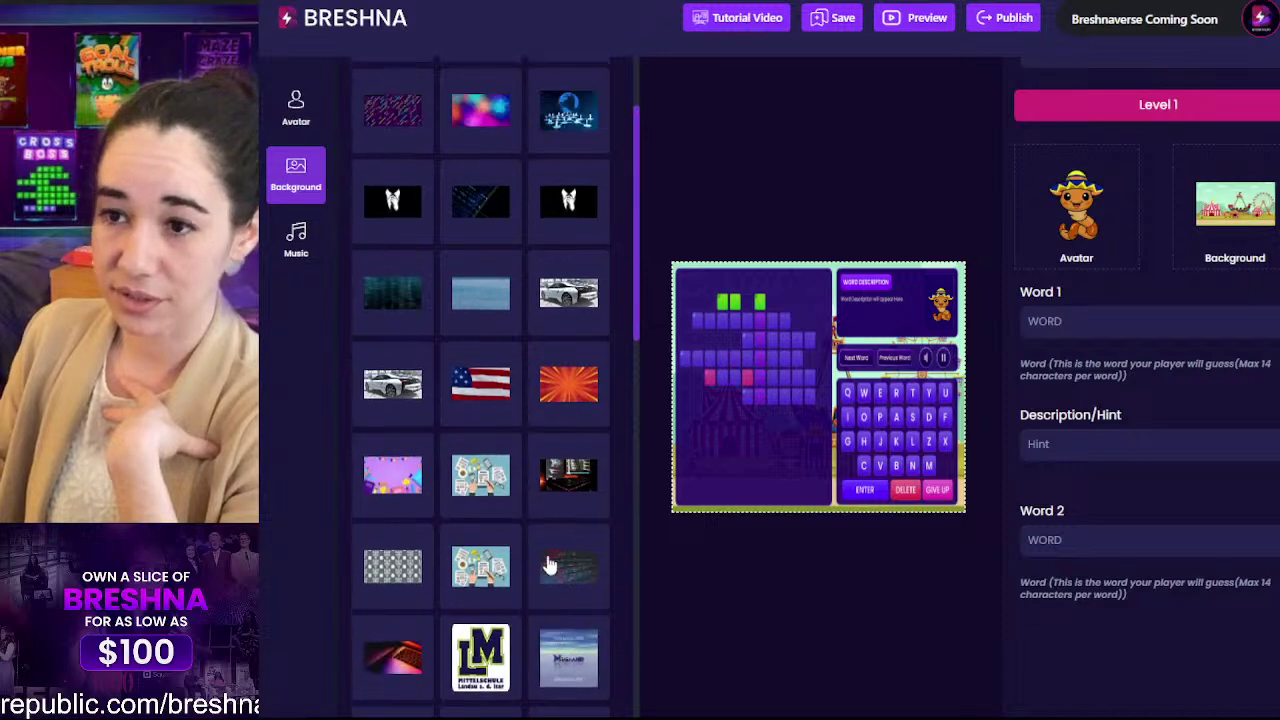
{"action": "left_click", "coordinate": [480, 385]}
{"action": "scroll", "coordinate": [480, 390], "scroll_direction": "down", "scroll_amount": 5}
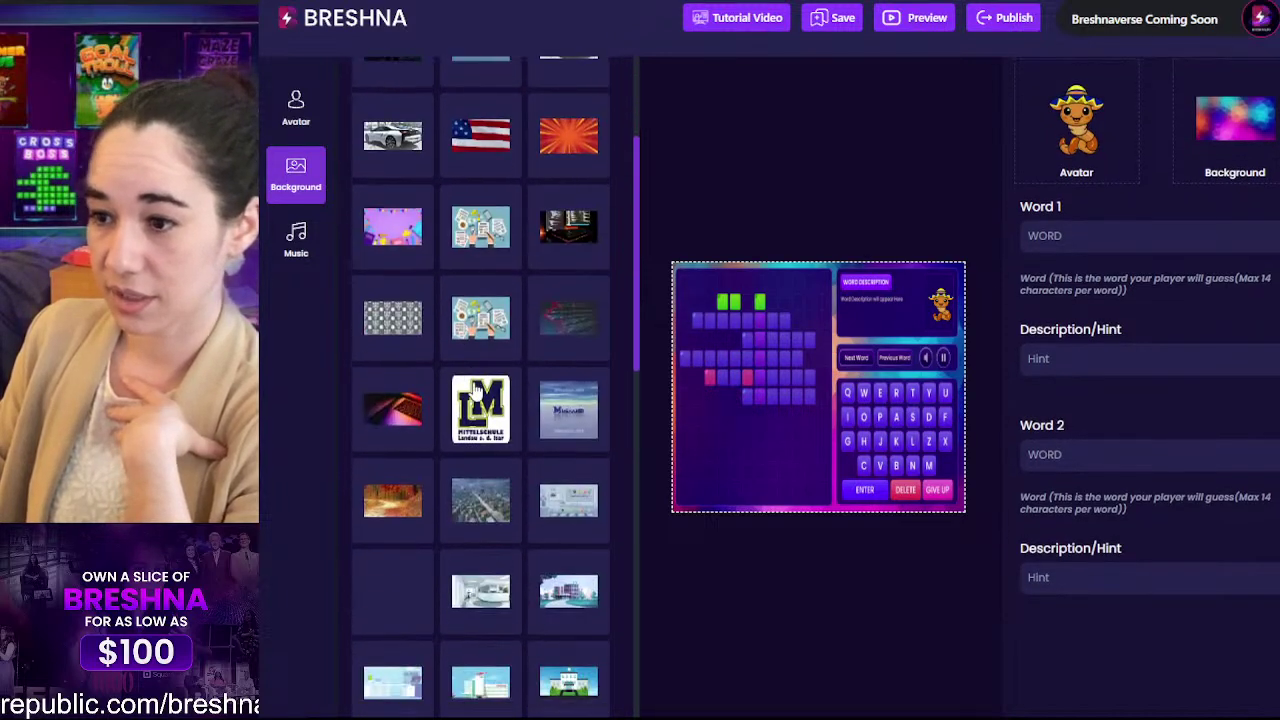
{"action": "scroll", "coordinate": [541, 364], "scroll_direction": "down", "scroll_amount": 10}
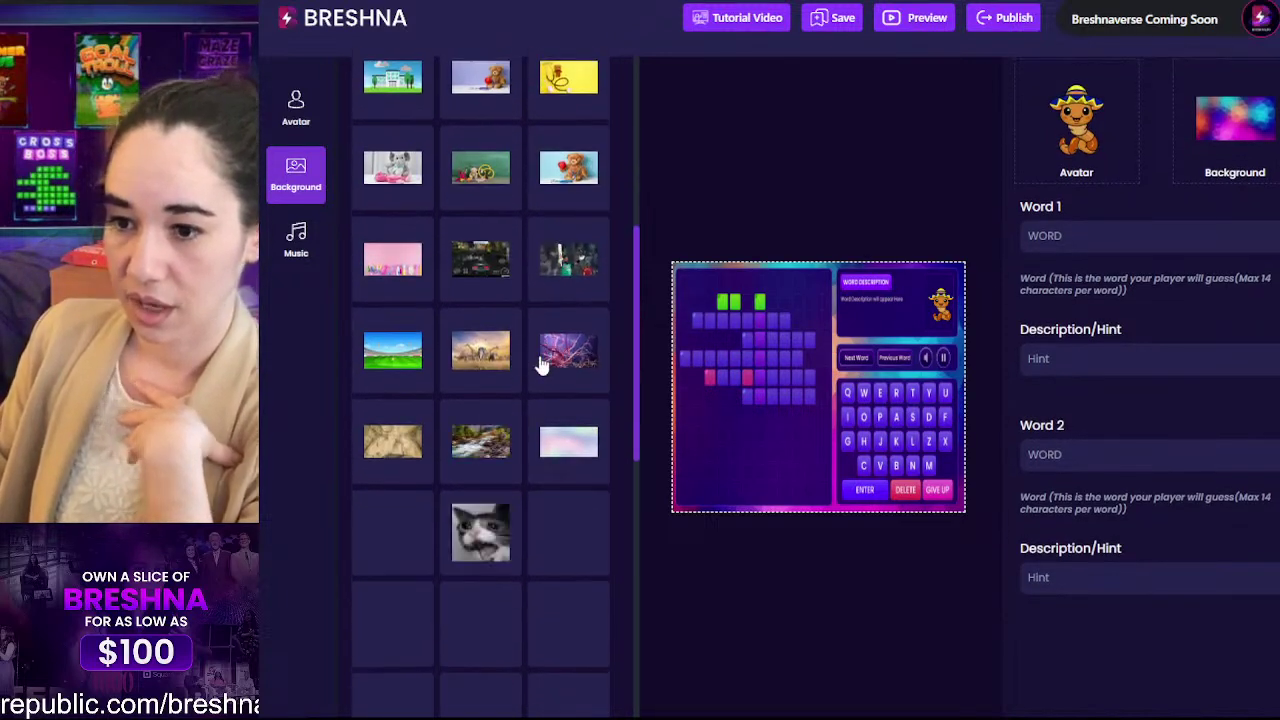
{"action": "scroll", "coordinate": [540, 365], "scroll_direction": "down", "scroll_amount": 3}
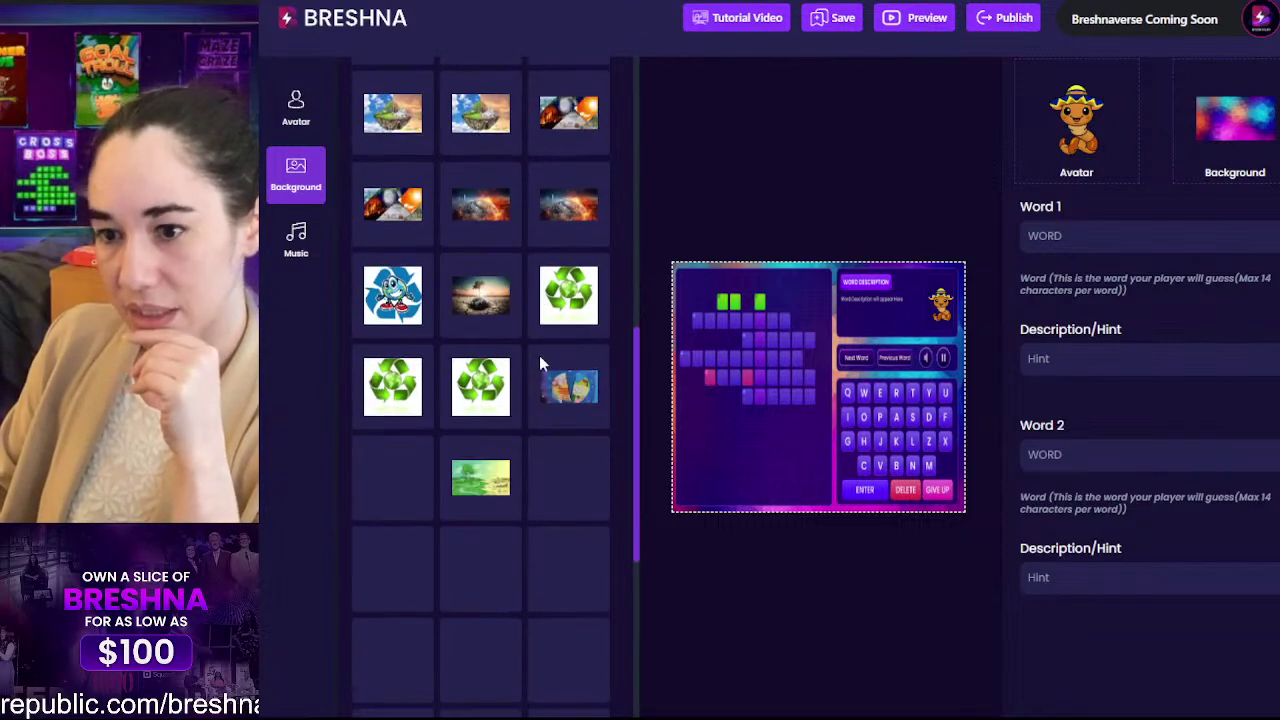
{"action": "scroll", "coordinate": [540, 365], "scroll_direction": "down", "scroll_amount": 5}
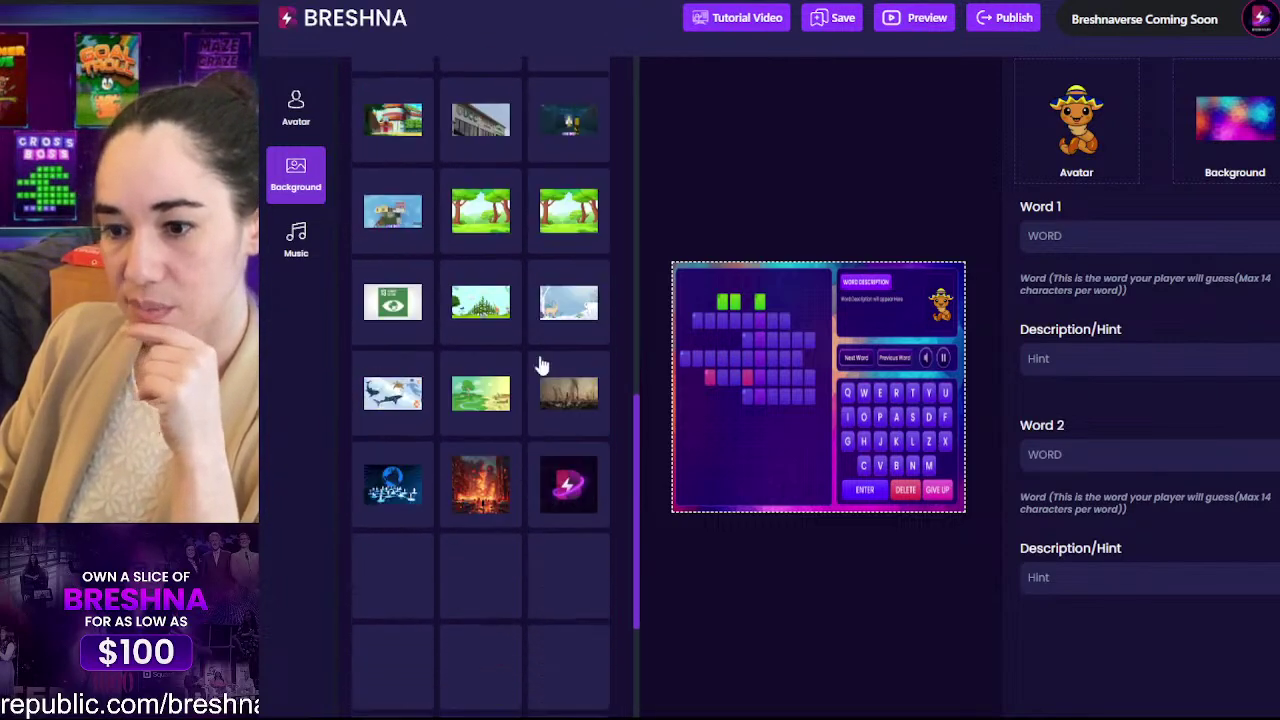
{"action": "scroll", "coordinate": [563, 365], "scroll_direction": "down", "scroll_amount": 4}
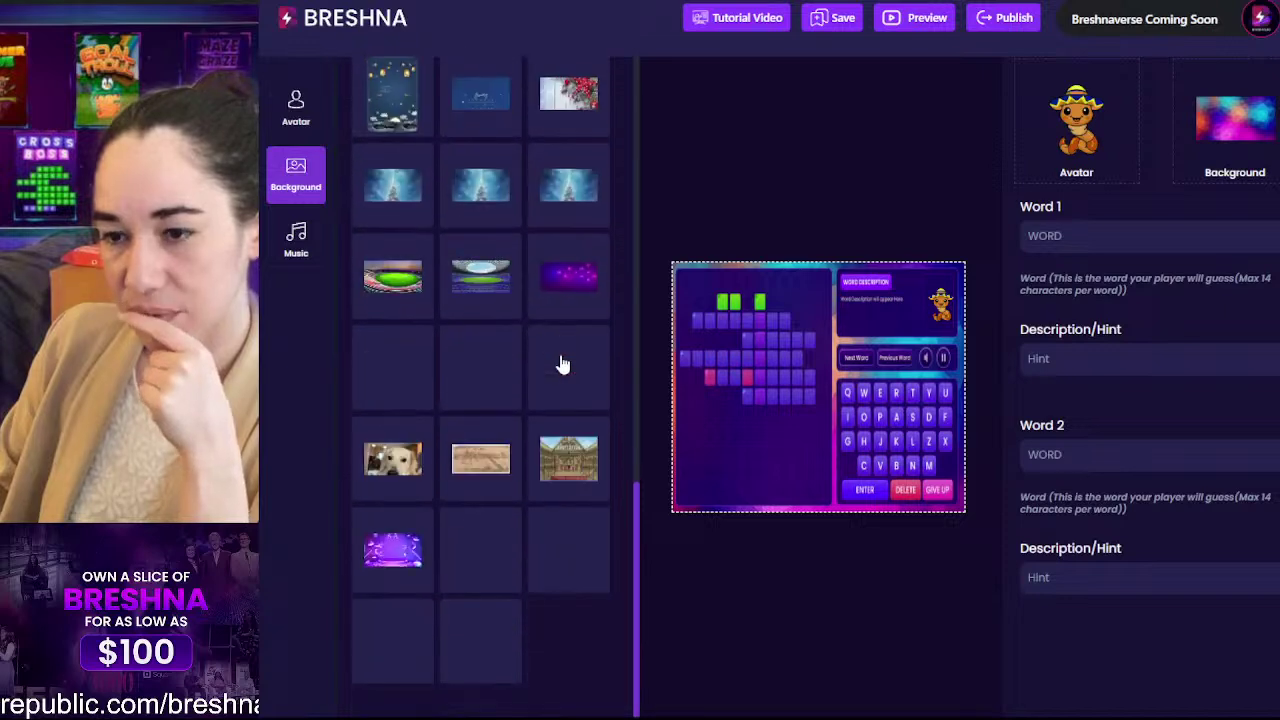
{"action": "scroll", "coordinate": [563, 365], "scroll_direction": "up", "scroll_amount": 15}
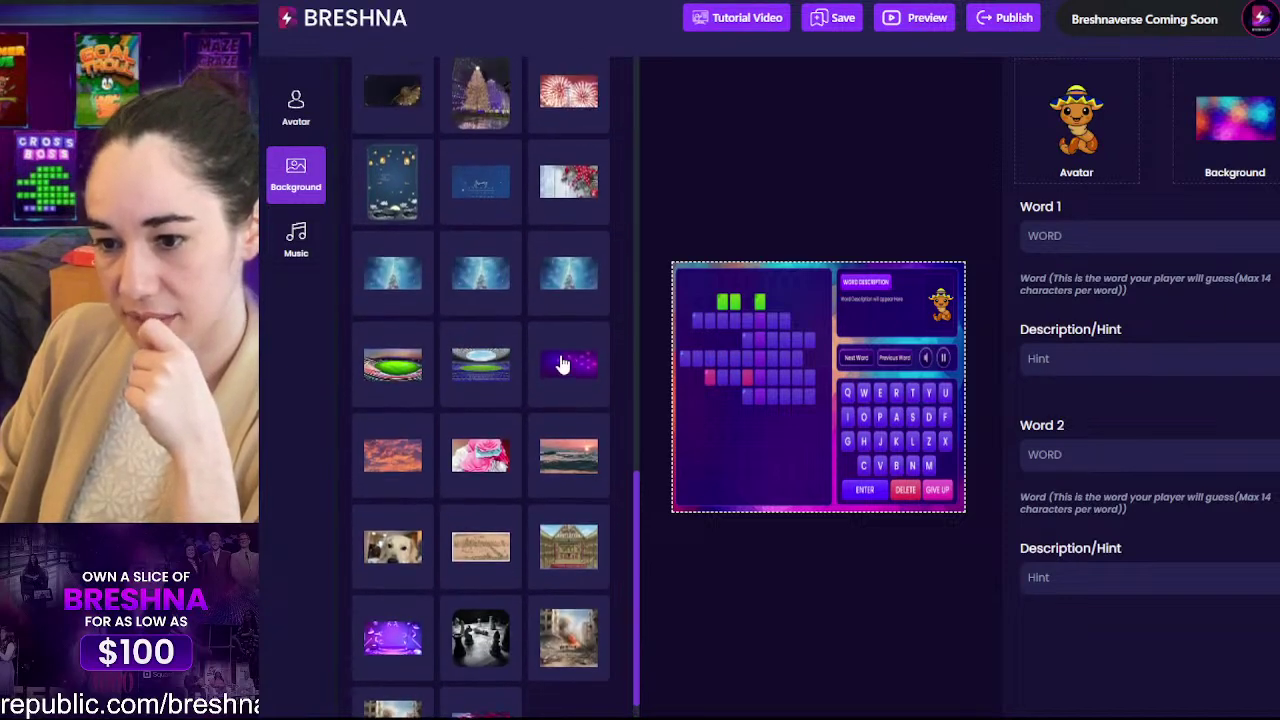
{"action": "scroll", "coordinate": [575, 320], "scroll_direction": "up", "scroll_amount": 3}
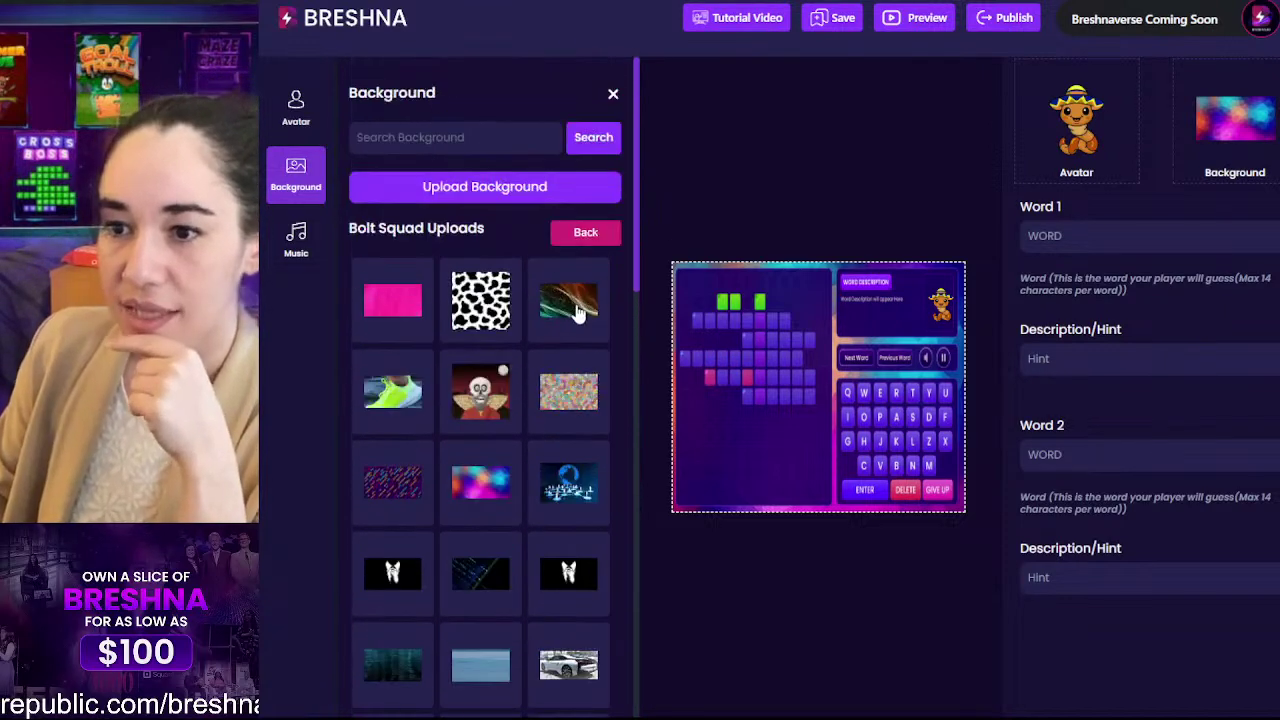
{"action": "left_click", "coordinate": [580, 233]}
{"action": "scroll", "coordinate": [484, 385], "scroll_direction": "down", "scroll_amount": 3}
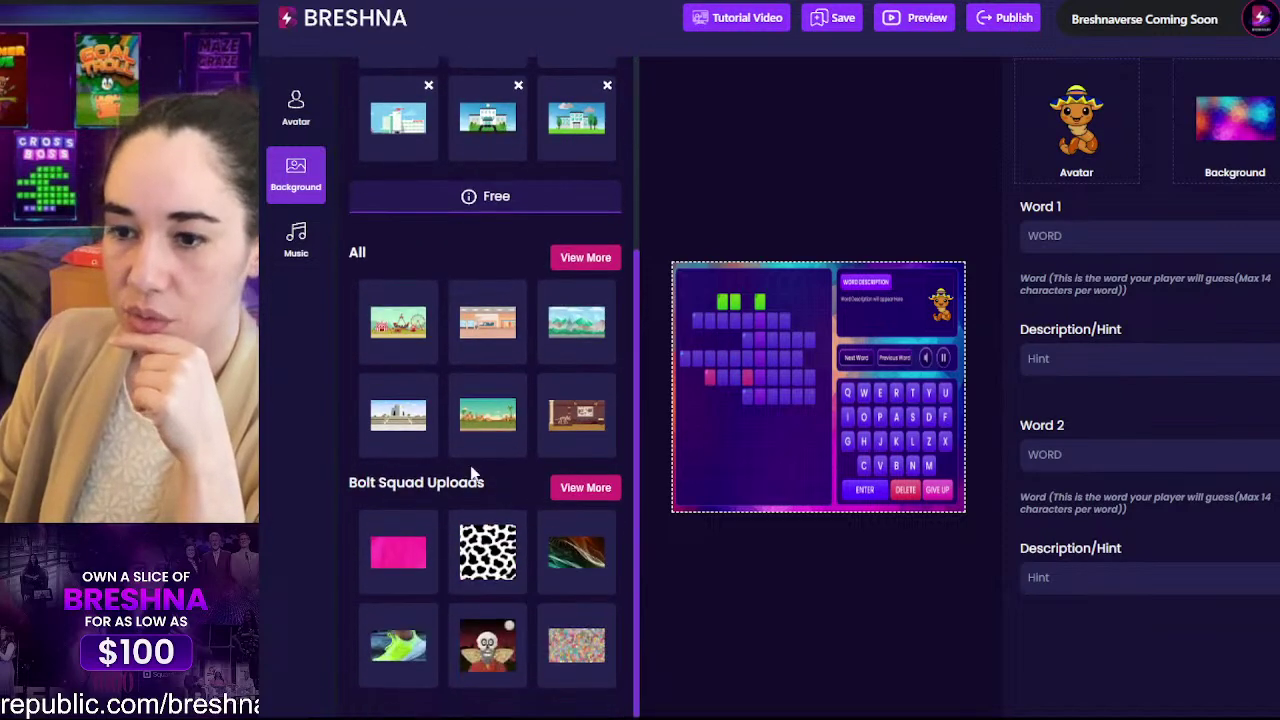
Step: Show the full All background collection and scroll through its scenic thumbnails
{"action": "left_click", "coordinate": [582, 259]}
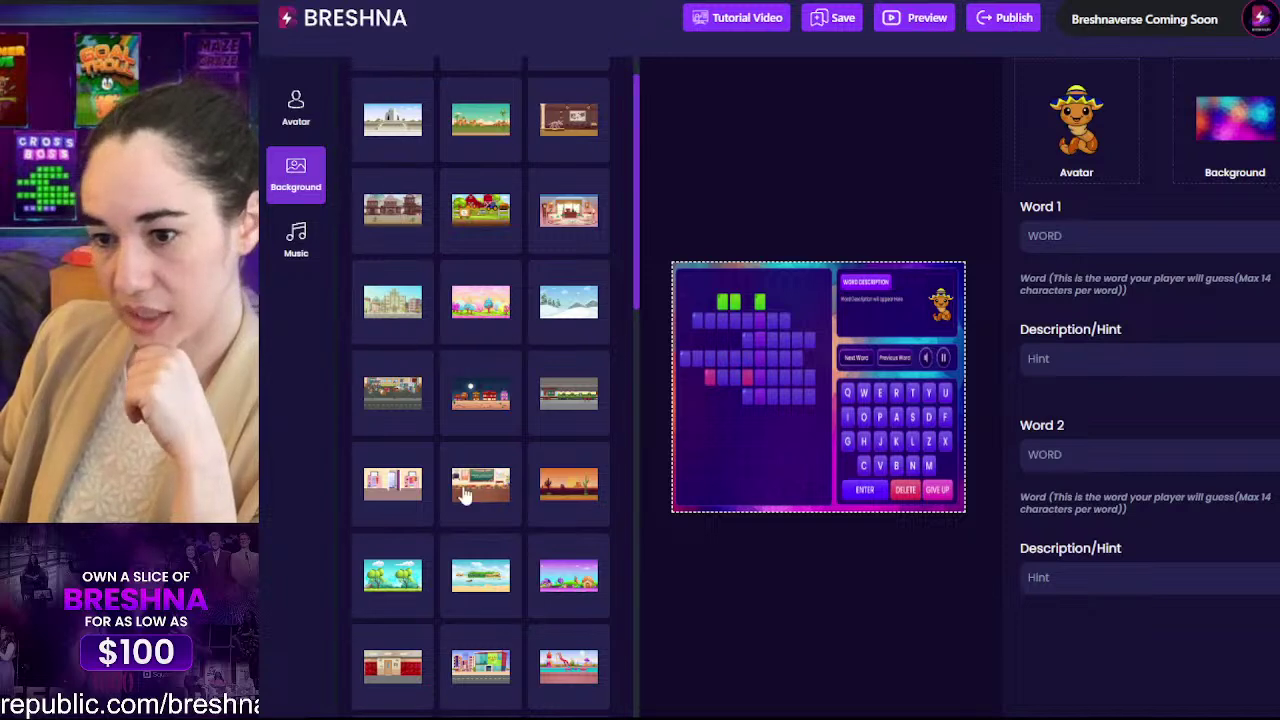
{"action": "scroll", "coordinate": [430, 400], "scroll_direction": "up", "scroll_amount": 3}
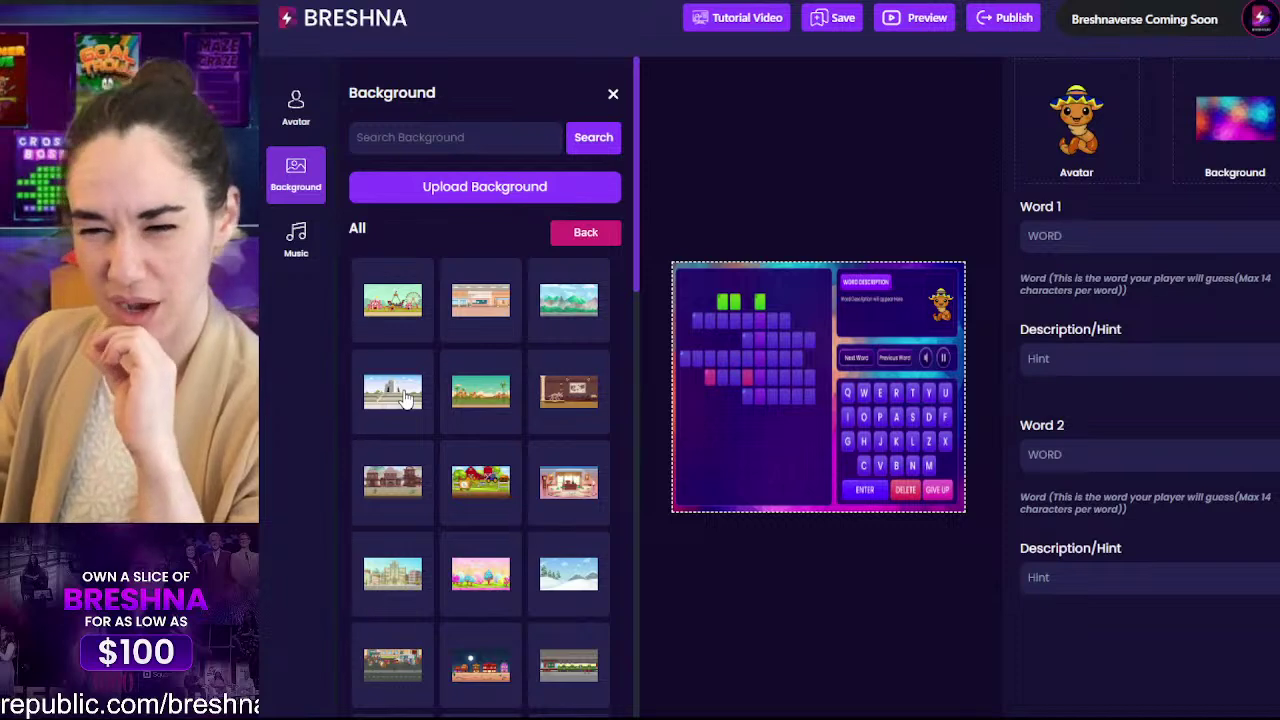
{"action": "scroll", "coordinate": [449, 443], "scroll_direction": "down", "scroll_amount": 3}
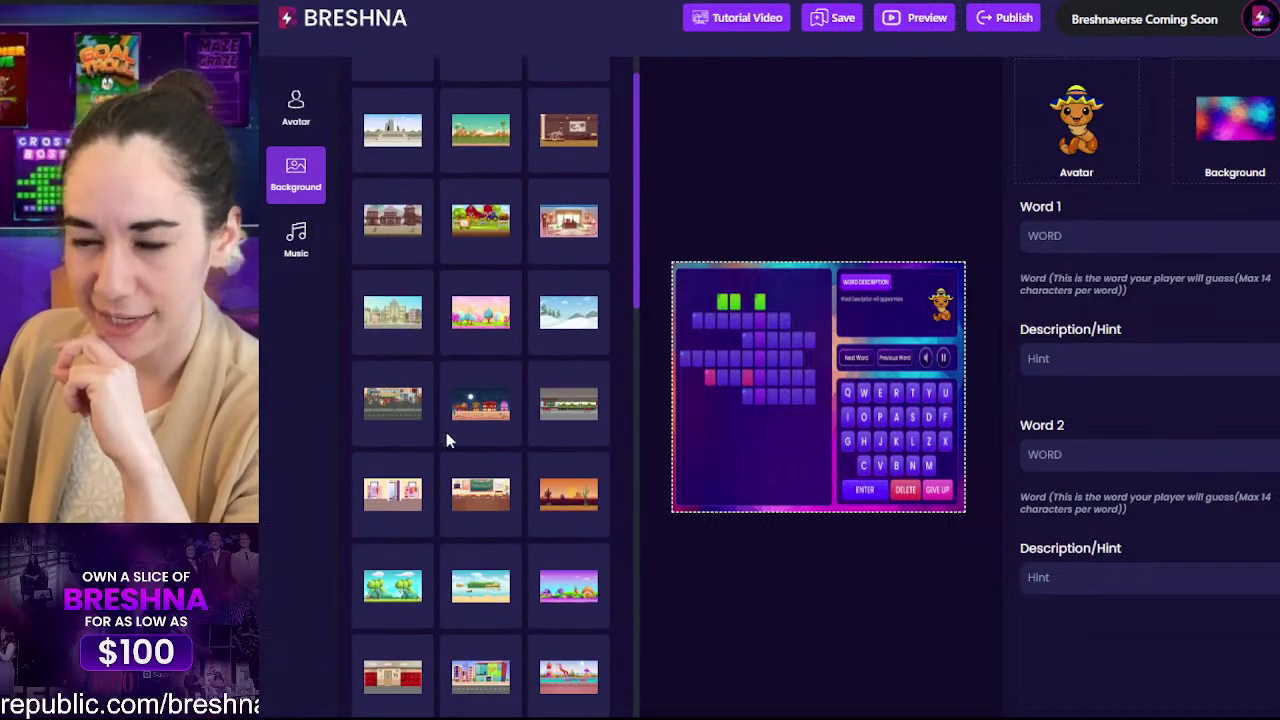
{"action": "scroll", "coordinate": [439, 426], "scroll_direction": "down", "scroll_amount": 3}
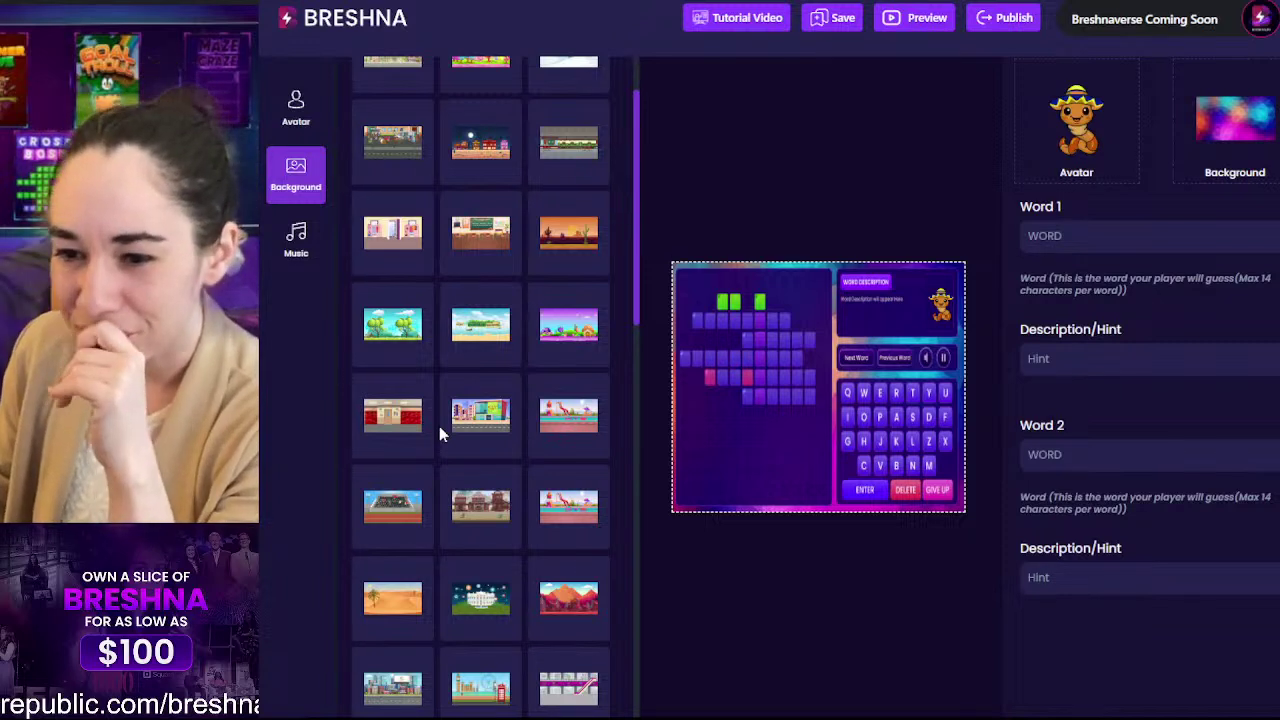
{"action": "scroll", "coordinate": [439, 426], "scroll_direction": "down", "scroll_amount": 1}
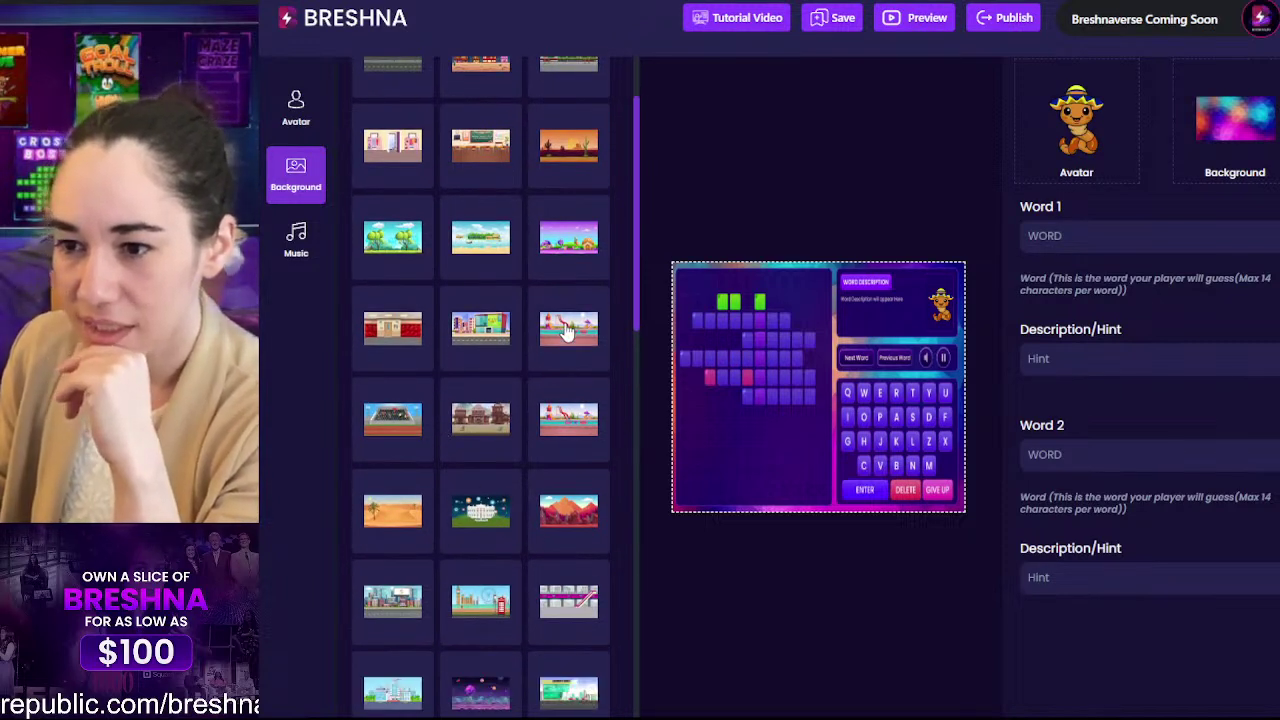
{"action": "scroll", "coordinate": [488, 345], "scroll_direction": "down", "scroll_amount": 4}
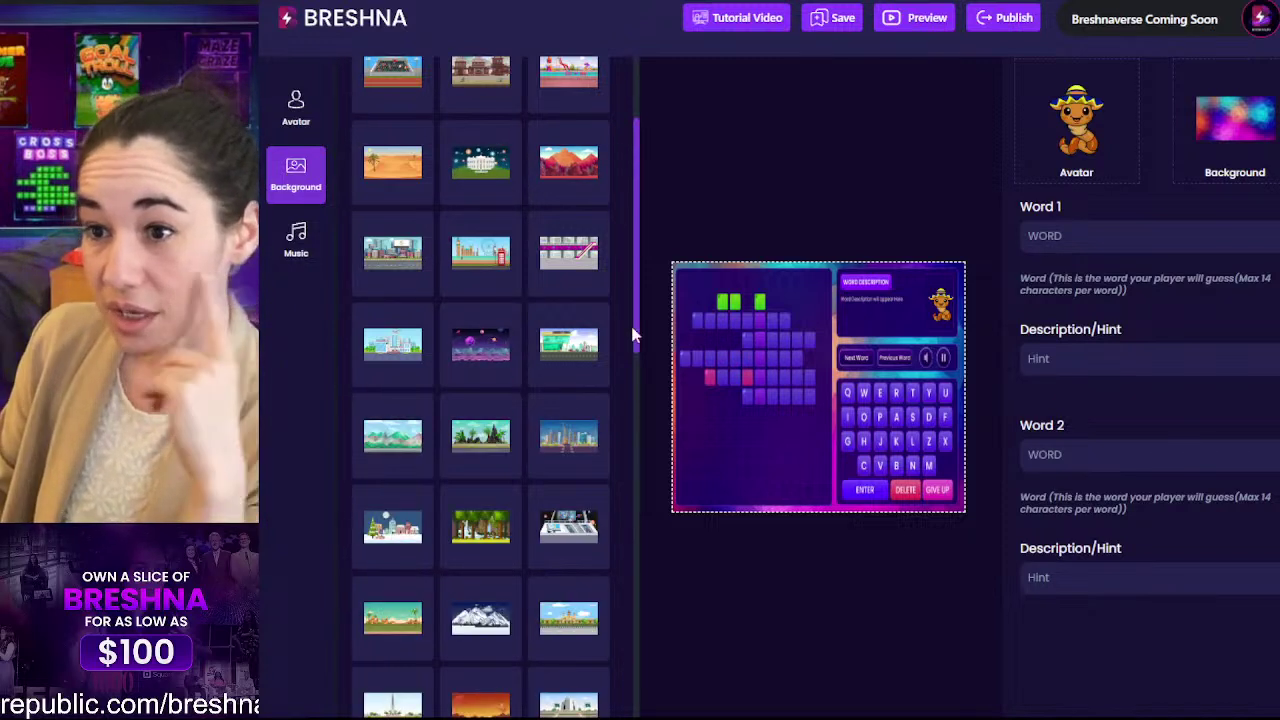
Step: Try the red mountains image as the game background
{"action": "left_click", "coordinate": [567, 155]}
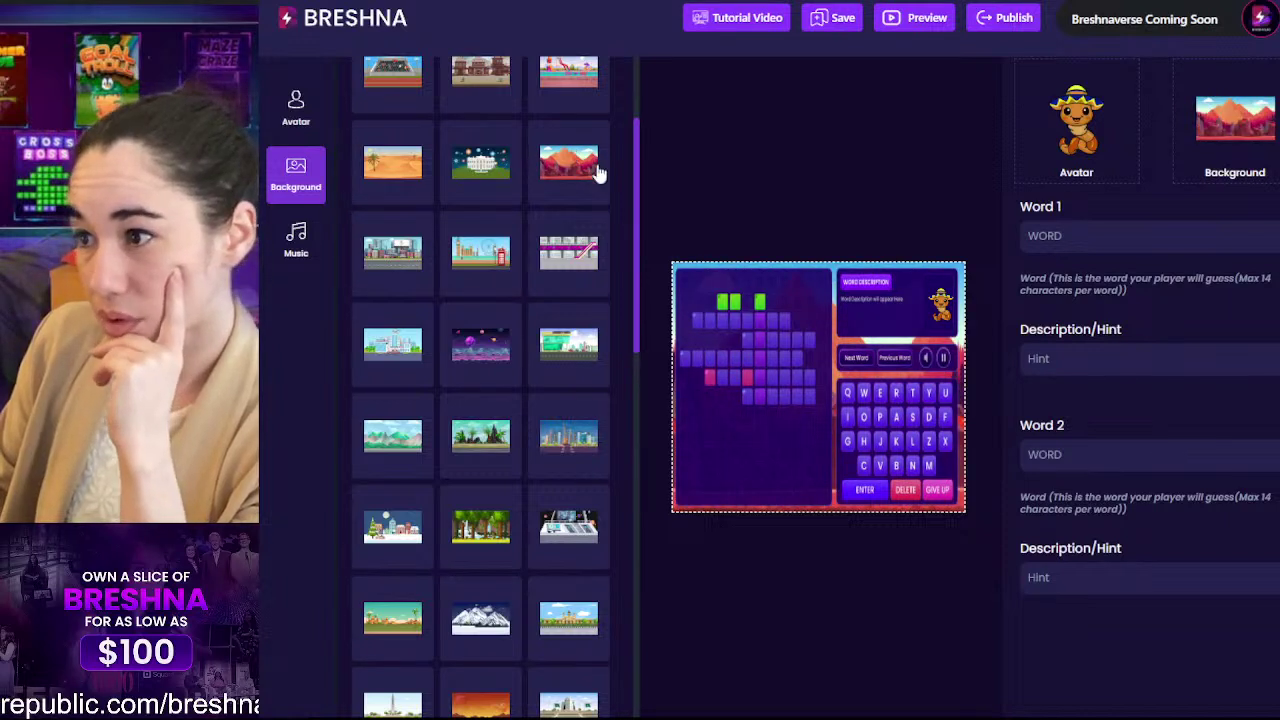
{"action": "scroll", "coordinate": [571, 297], "scroll_direction": "down", "scroll_amount": 6}
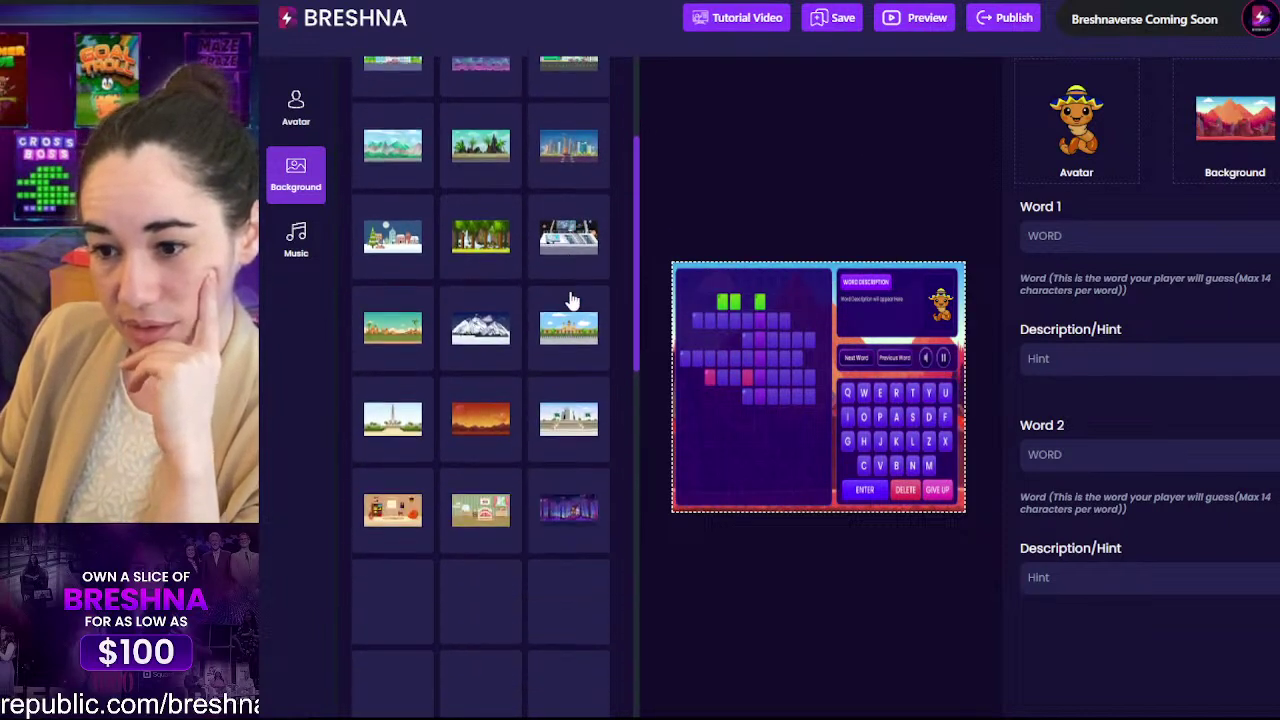
{"action": "scroll", "coordinate": [532, 195], "scroll_direction": "down", "scroll_amount": 3}
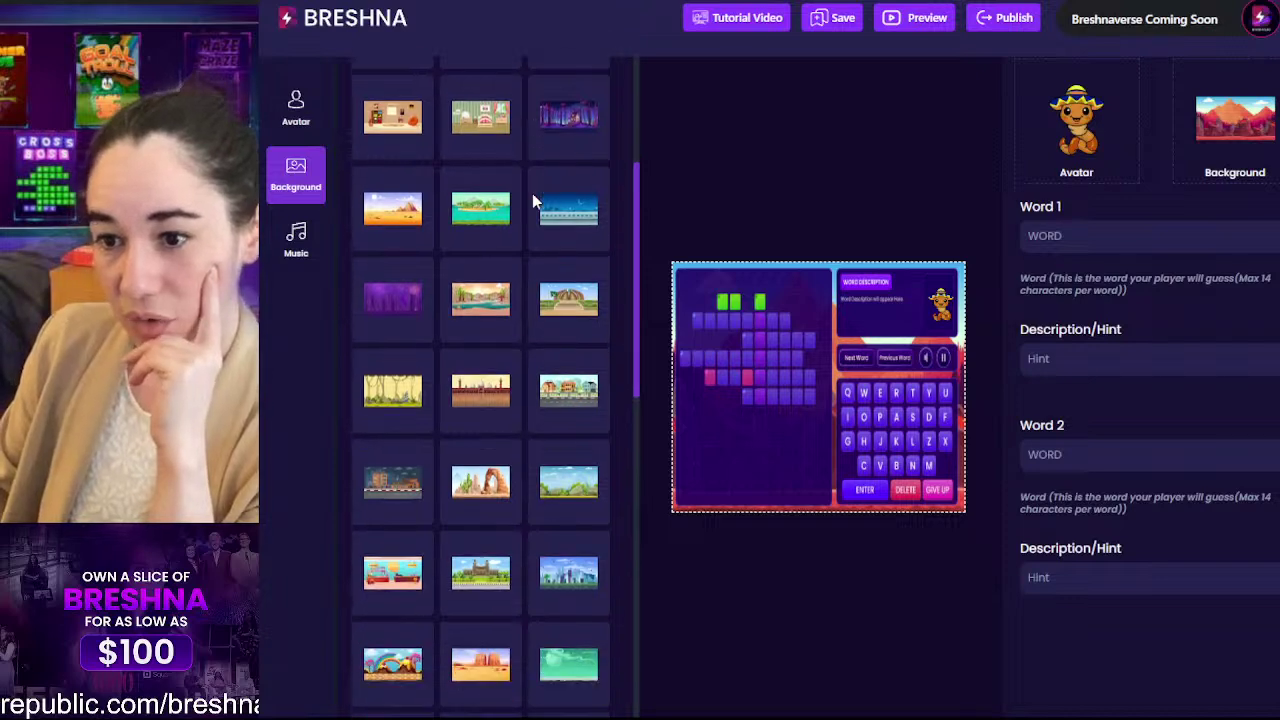
{"action": "scroll", "coordinate": [532, 195], "scroll_direction": "down", "scroll_amount": 2}
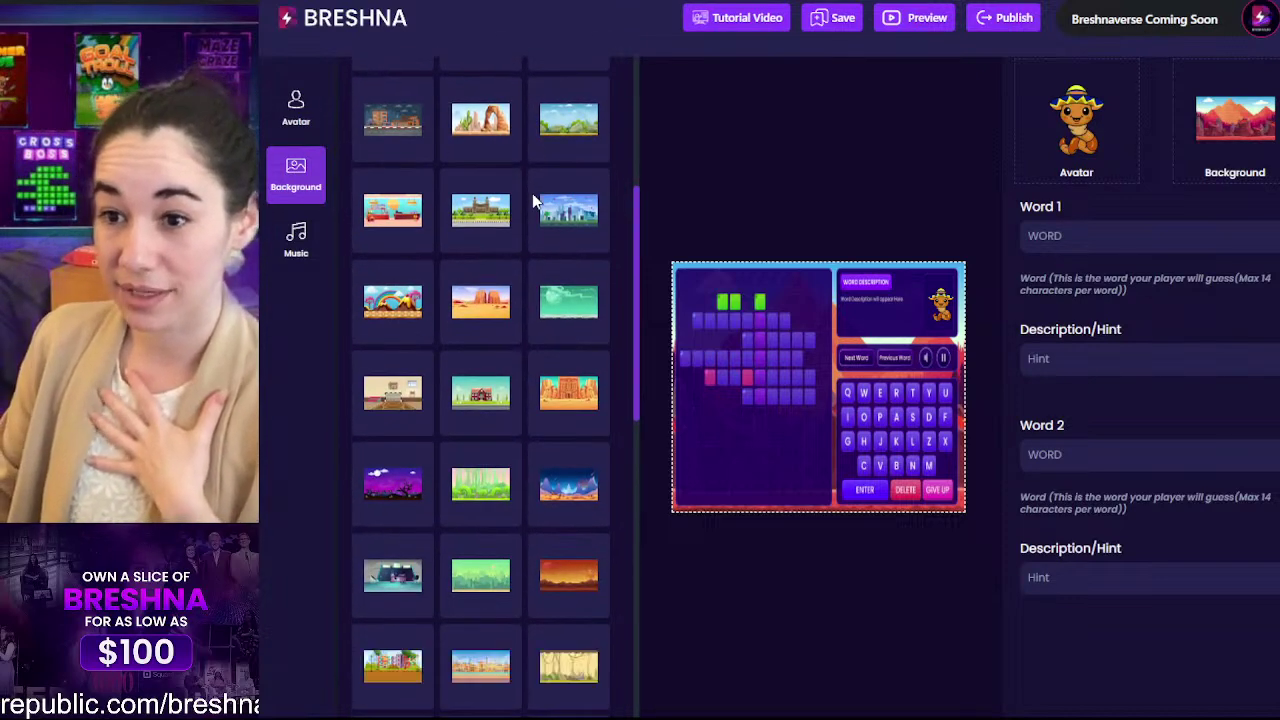
{"action": "scroll", "coordinate": [540, 214], "scroll_direction": "down", "scroll_amount": 2}
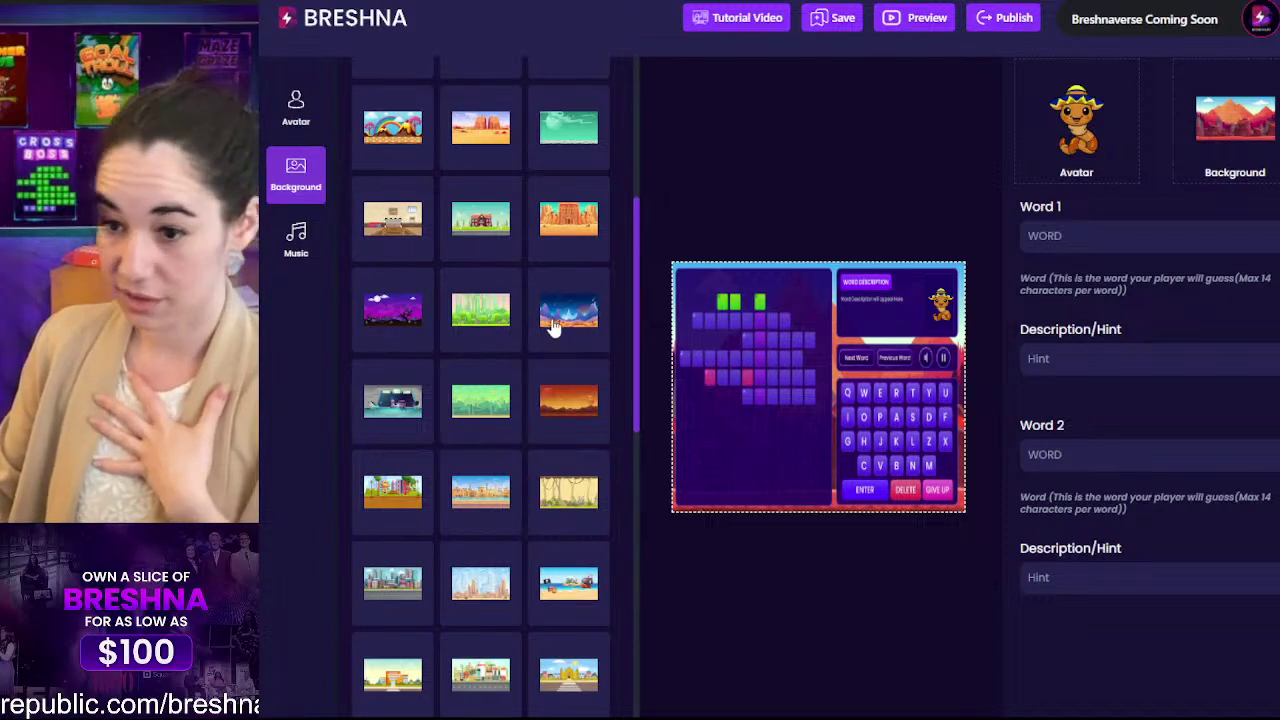
{"action": "scroll", "coordinate": [546, 400], "scroll_direction": "down", "scroll_amount": 2}
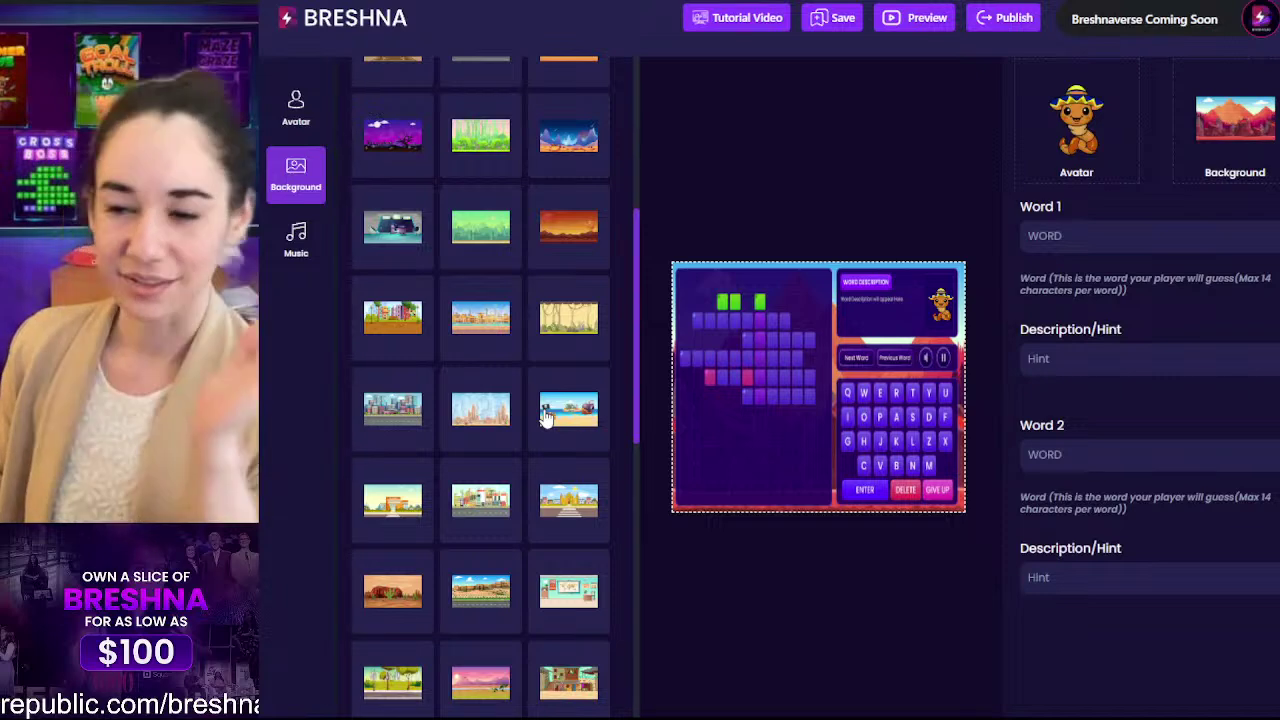
Step: Try the orange sunset, then settle on the blue-sky mountain scene
{"action": "left_click", "coordinate": [565, 230]}
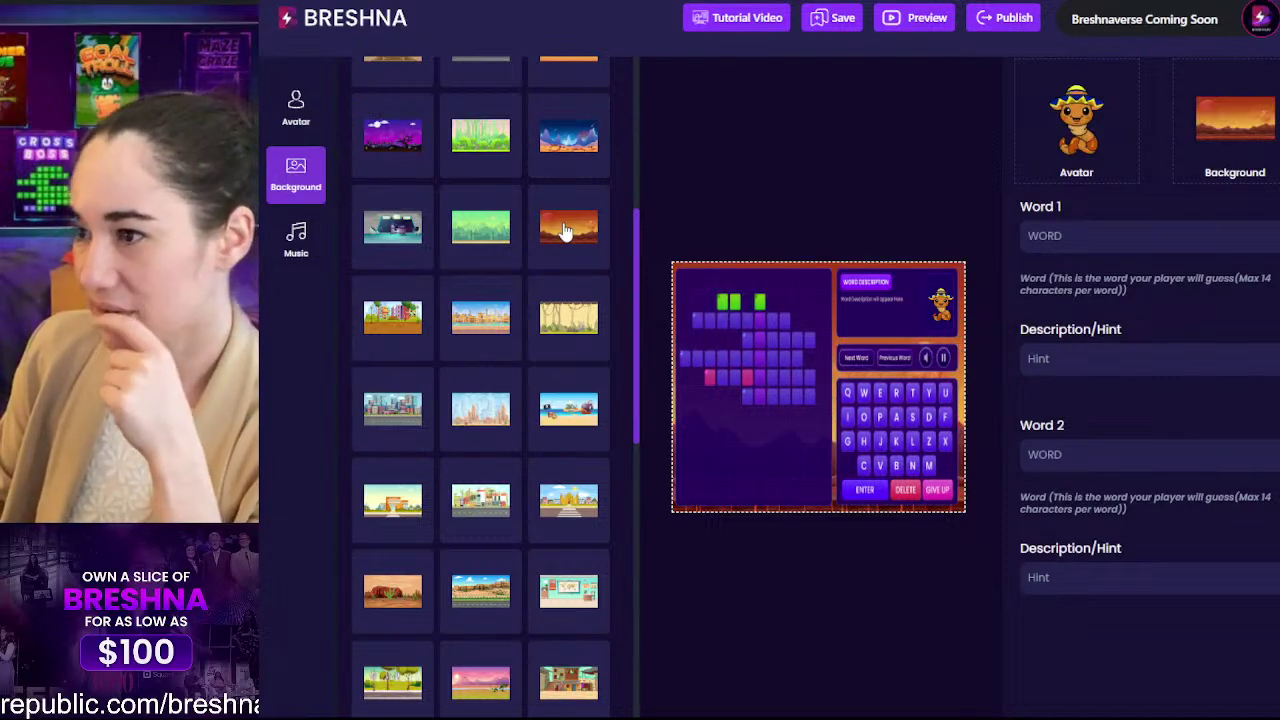
{"action": "scroll", "coordinate": [546, 480], "scroll_direction": "down", "scroll_amount": 2}
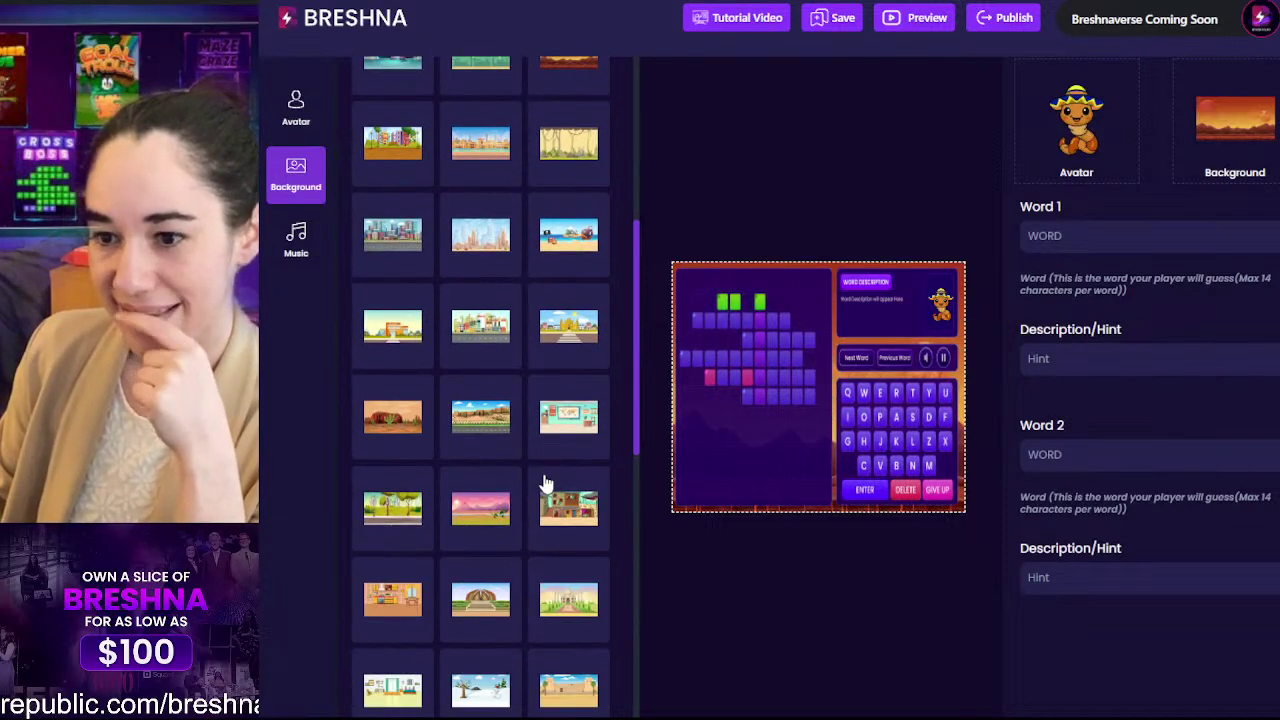
{"action": "scroll", "coordinate": [546, 484], "scroll_direction": "down", "scroll_amount": 3}
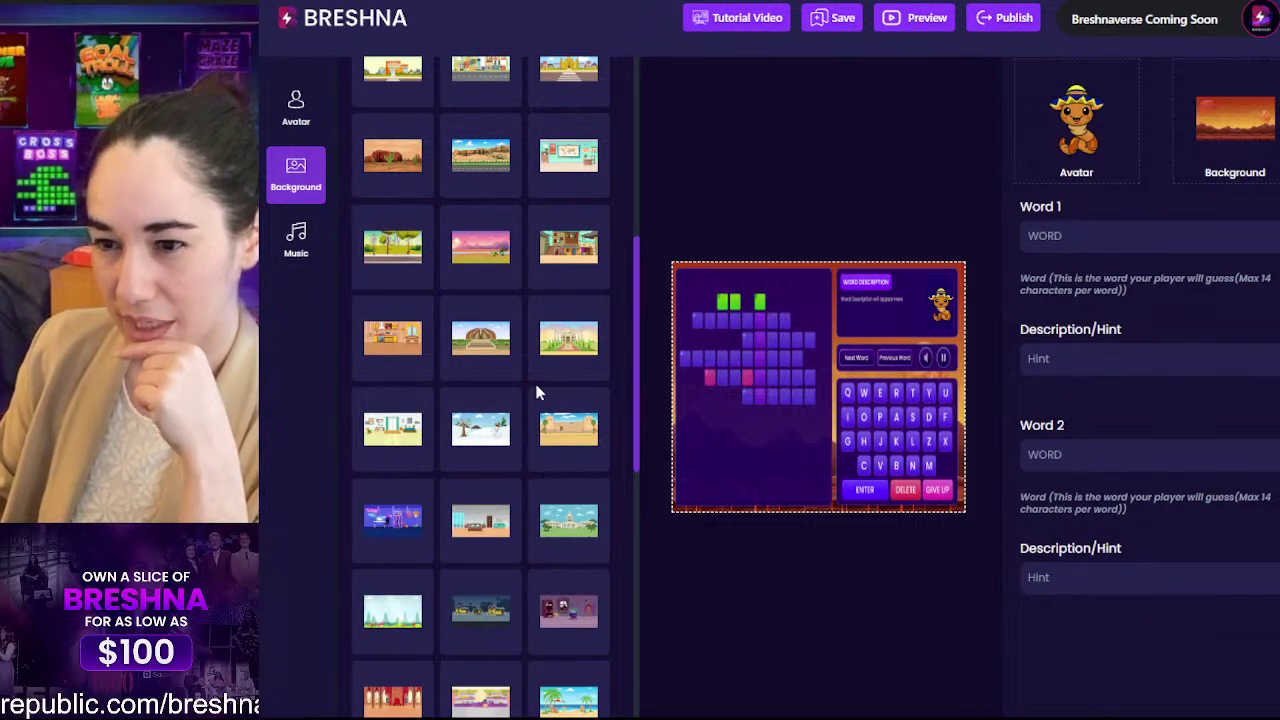
{"action": "scroll", "coordinate": [550, 410], "scroll_direction": "down", "scroll_amount": 3}
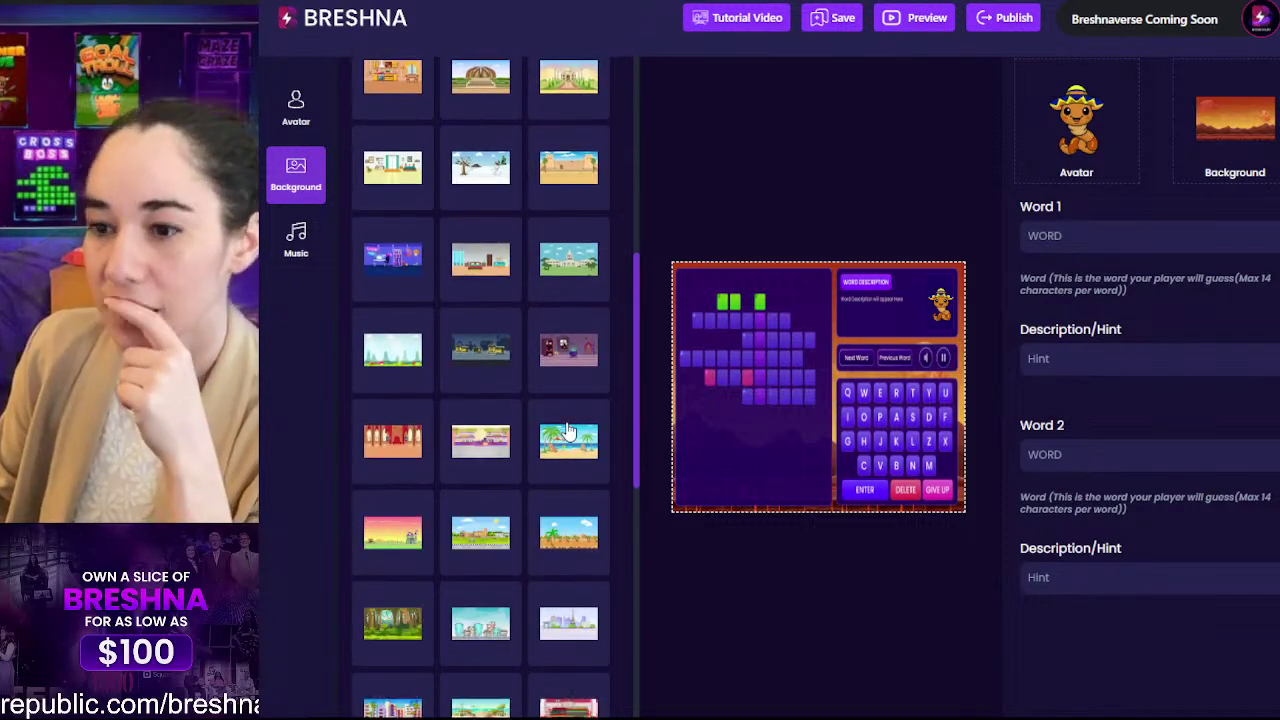
{"action": "scroll", "coordinate": [566, 430], "scroll_direction": "down", "scroll_amount": 6}
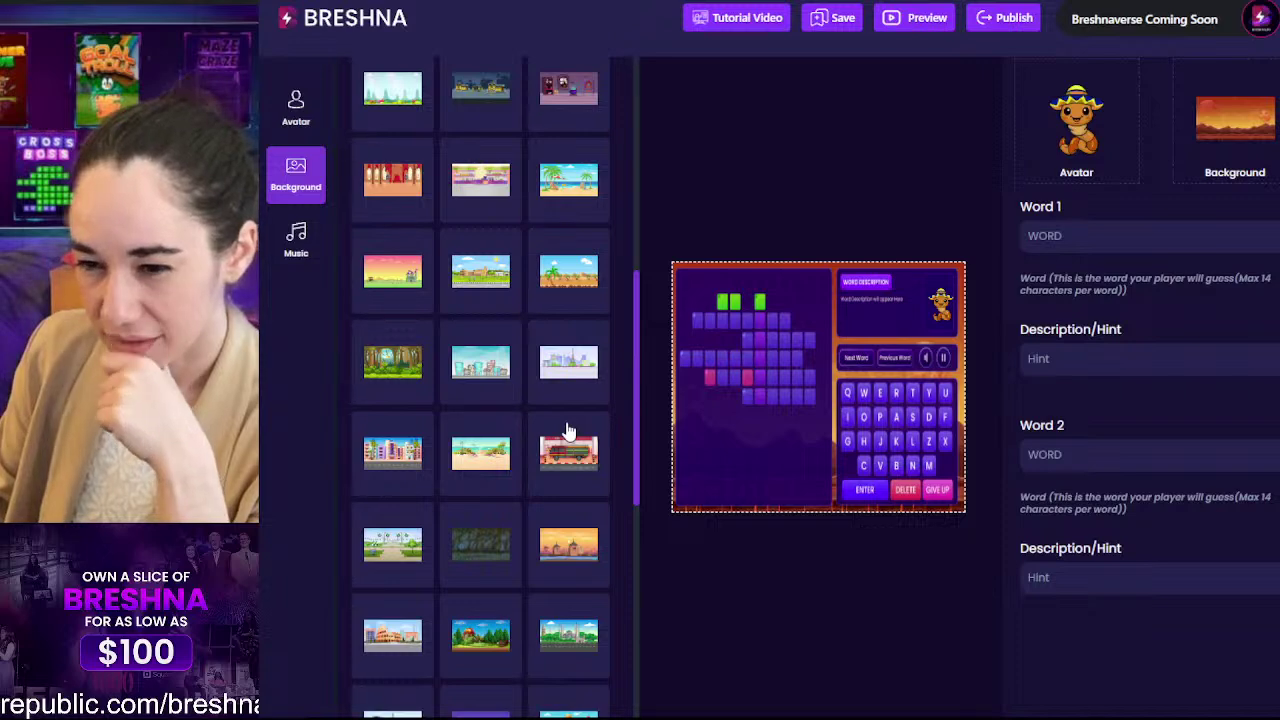
{"action": "scroll", "coordinate": [566, 431], "scroll_direction": "down", "scroll_amount": 3}
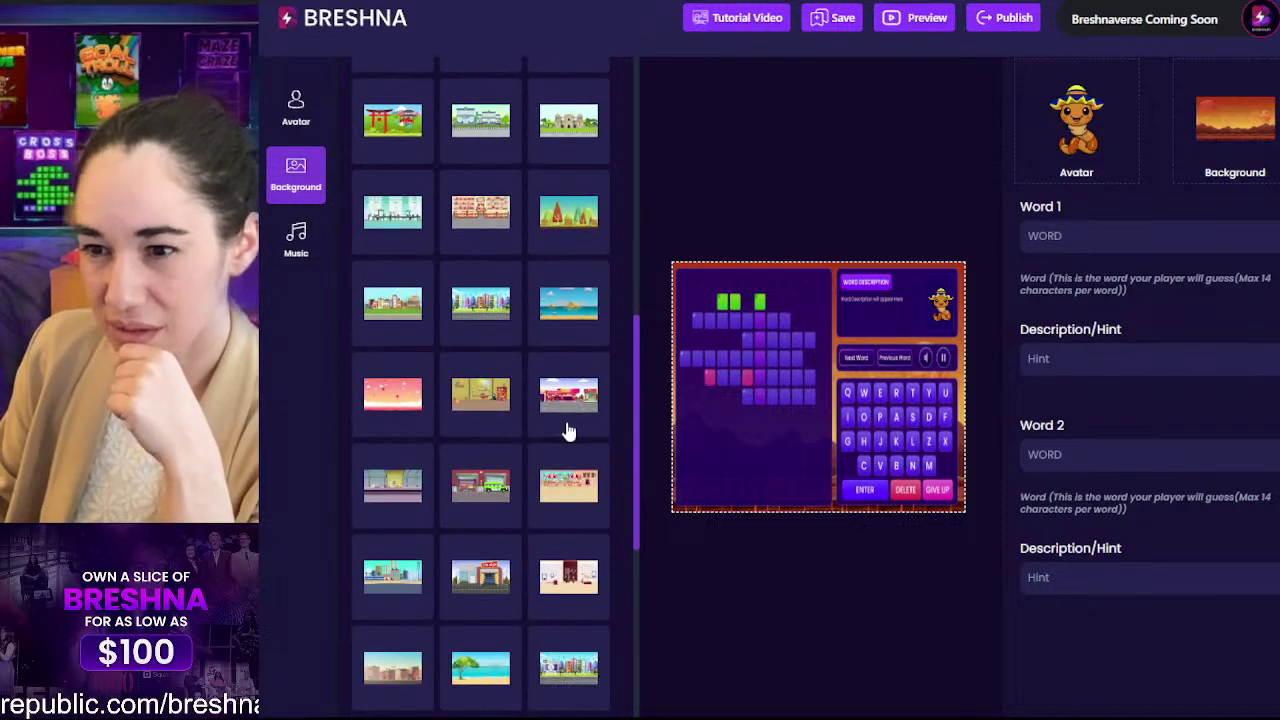
{"action": "scroll", "coordinate": [566, 430], "scroll_direction": "up", "scroll_amount": 1}
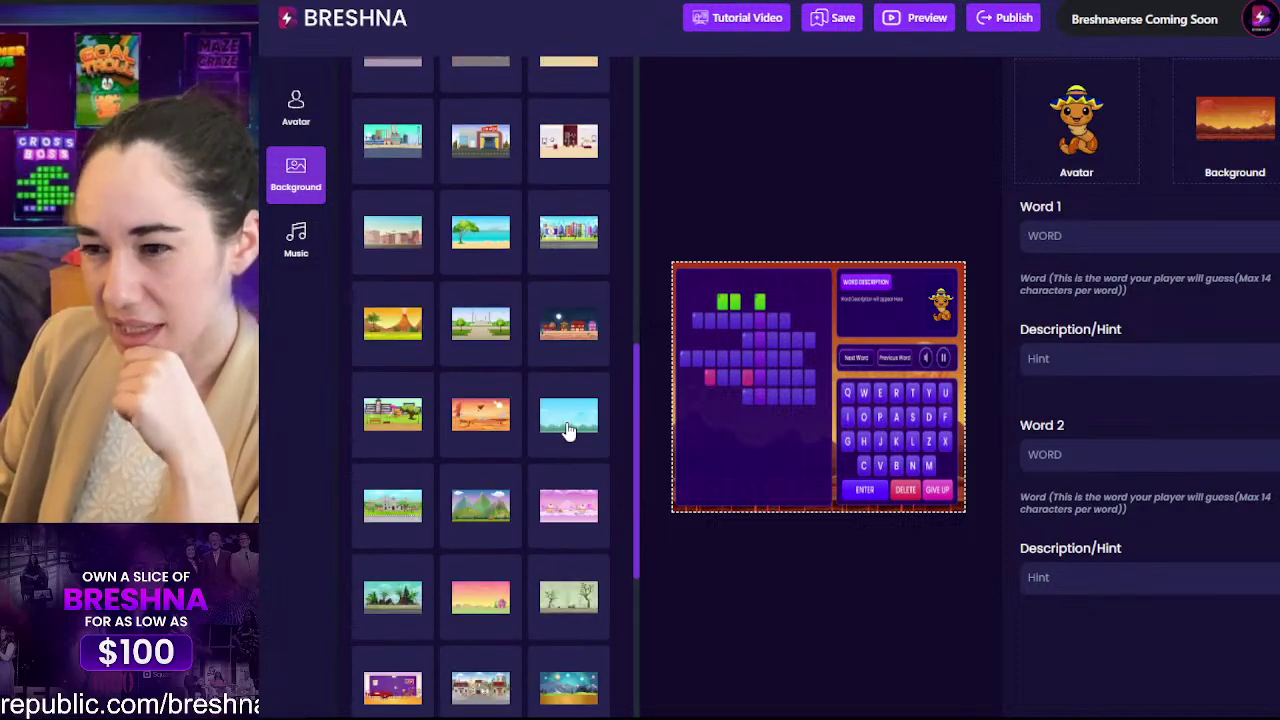
{"action": "scroll", "coordinate": [566, 430], "scroll_direction": "up", "scroll_amount": 5}
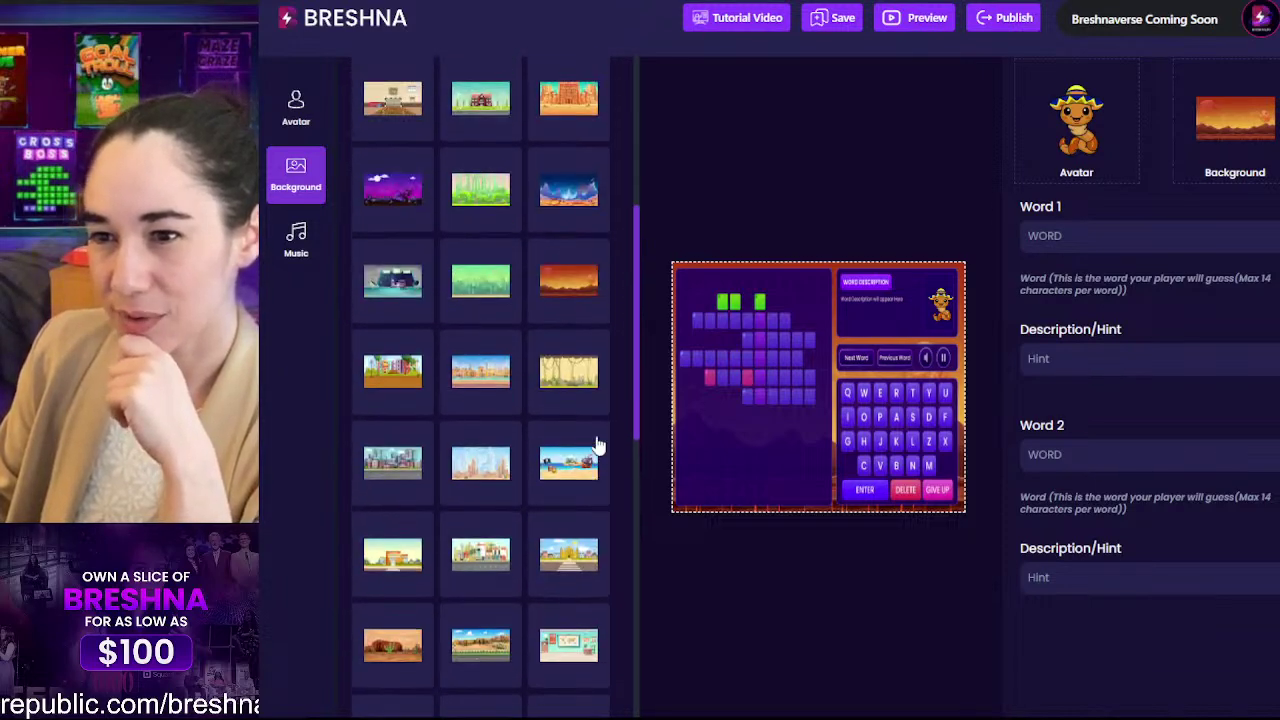
{"action": "left_click", "coordinate": [568, 402]}
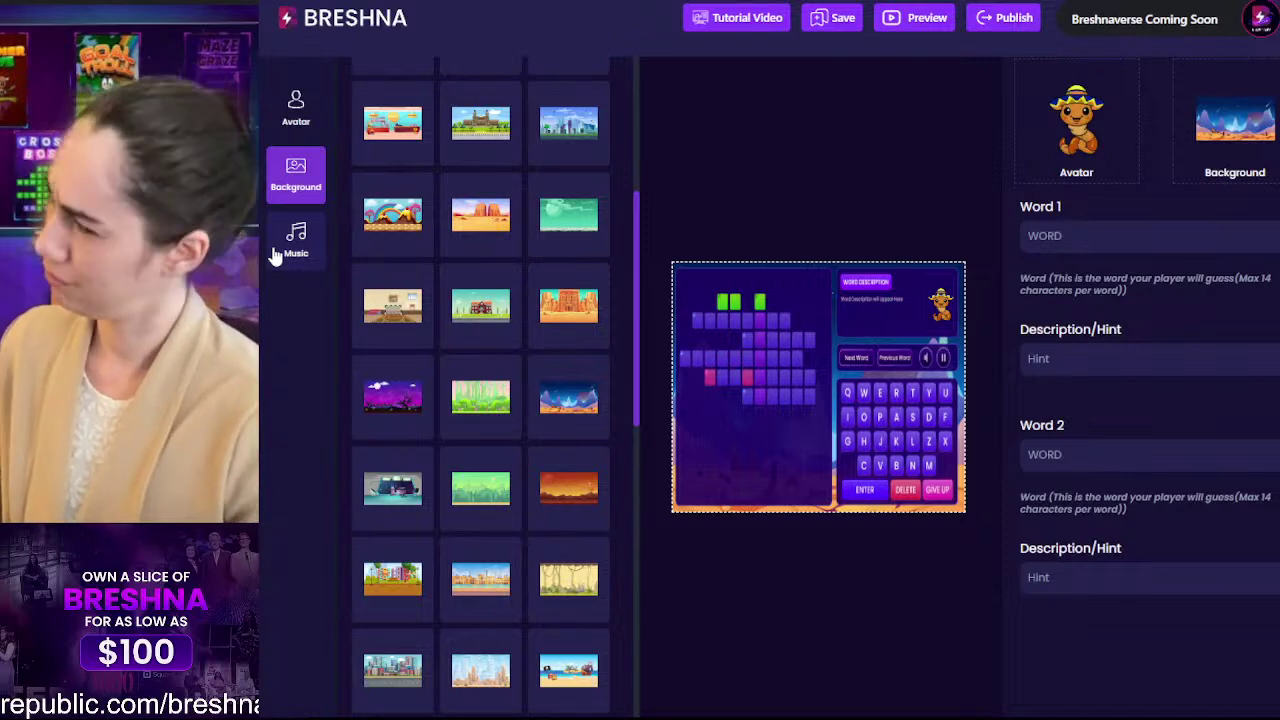
Step: Open the Music library showing tracks like French jazz, Rock music and Clear Day
{"action": "left_click", "coordinate": [318, 251]}
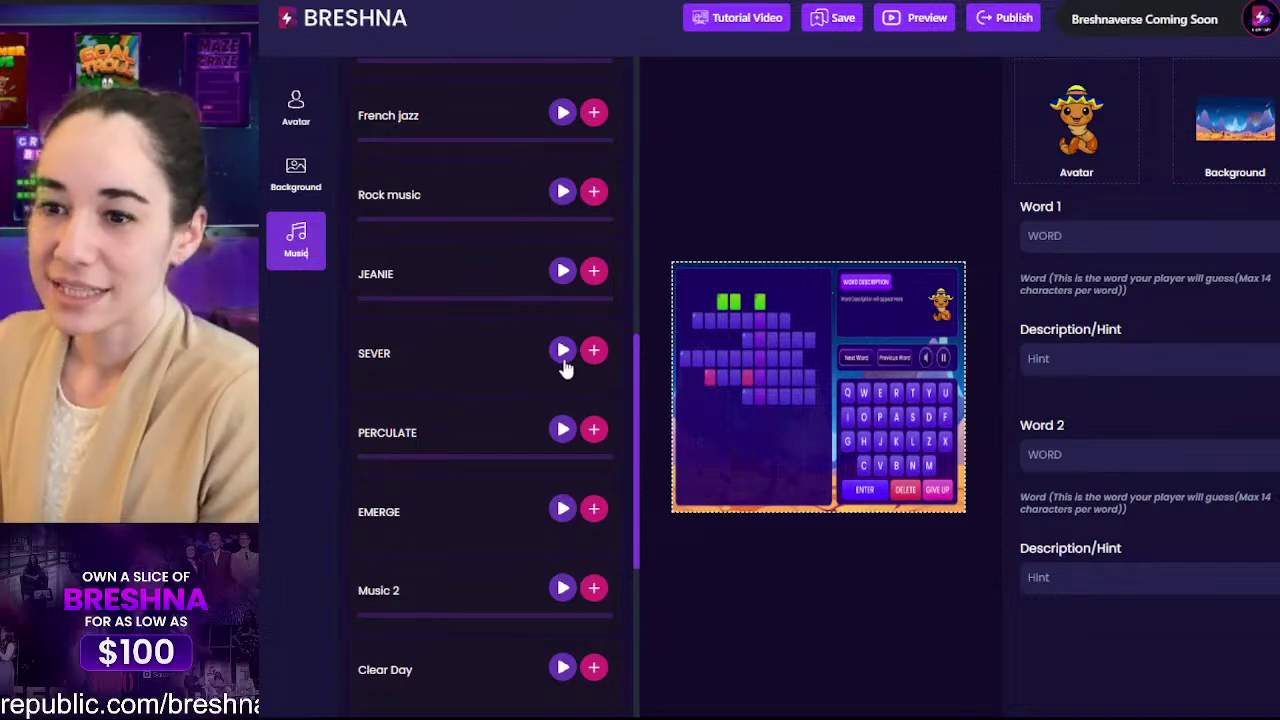
{"action": "scroll", "coordinate": [563, 368], "scroll_direction": "up", "scroll_amount": 15}
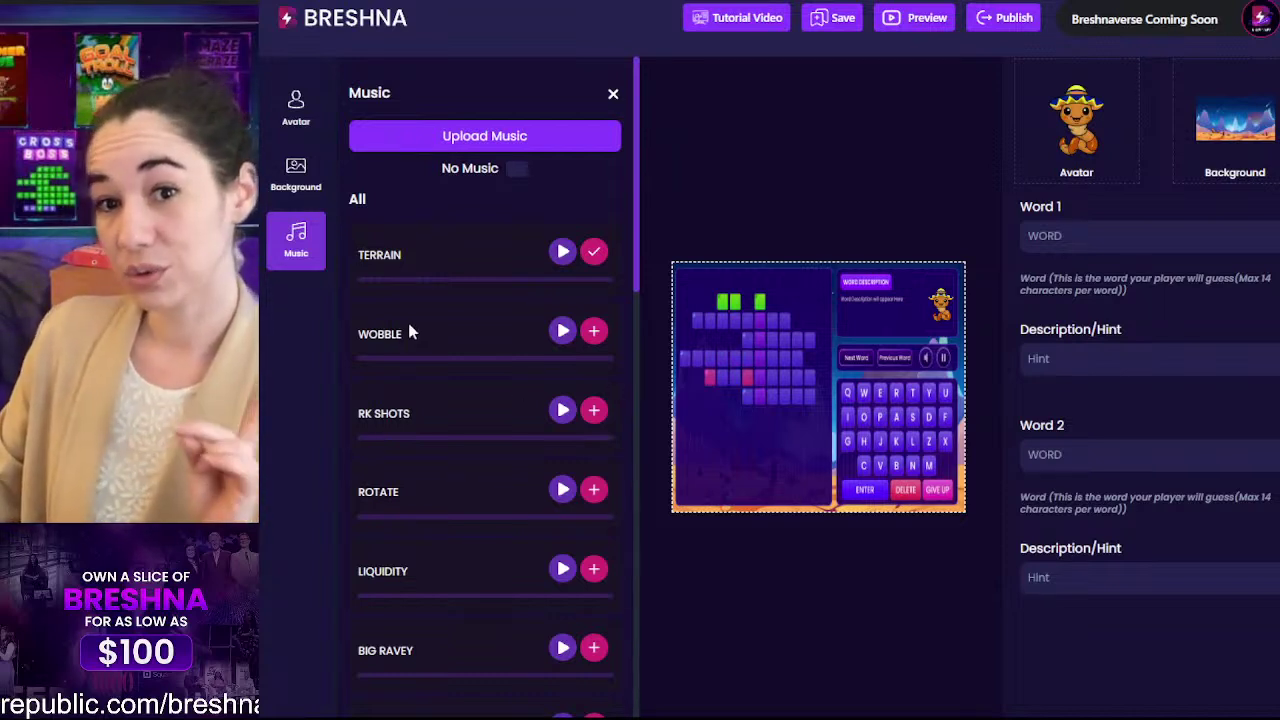
Step: Uncheck No Music, add the TERRAIN track as background music, and close the Music panel
{"action": "left_click", "coordinate": [517, 169]}
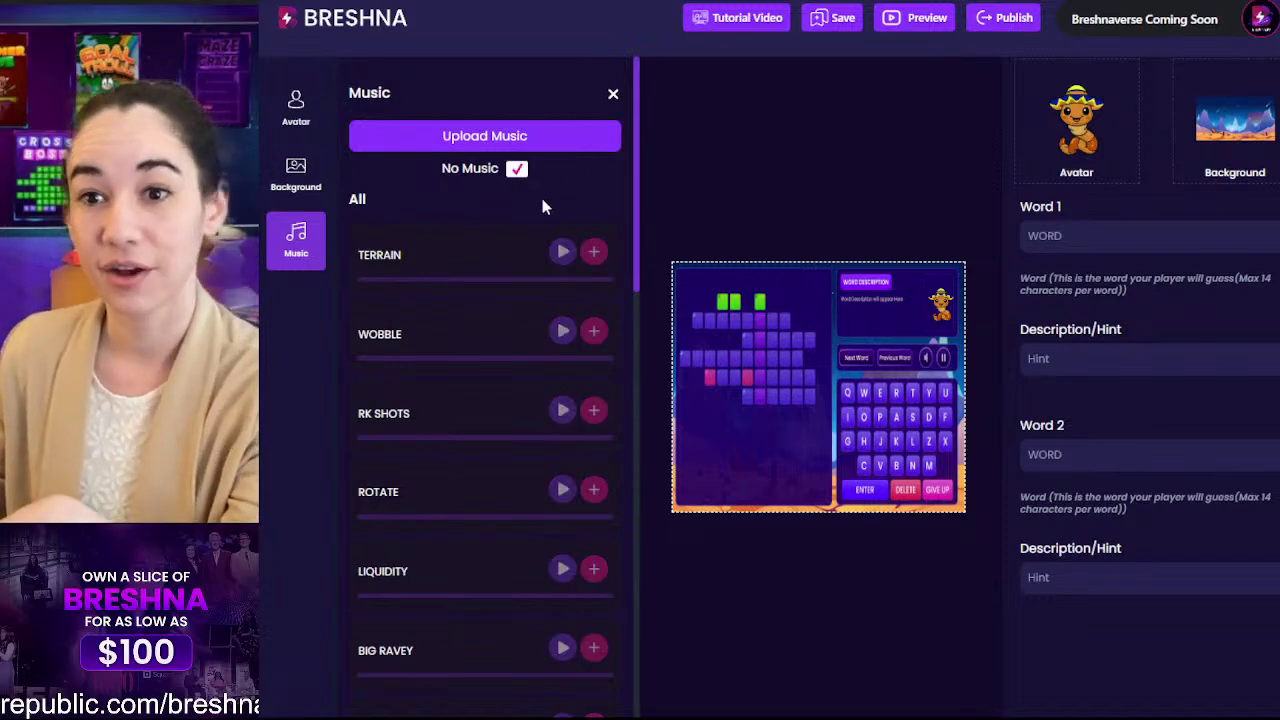
{"action": "left_click_drag", "start_coordinate": [551, 277], "coordinate": [589, 262]}
{"action": "left_click", "coordinate": [578, 335]}
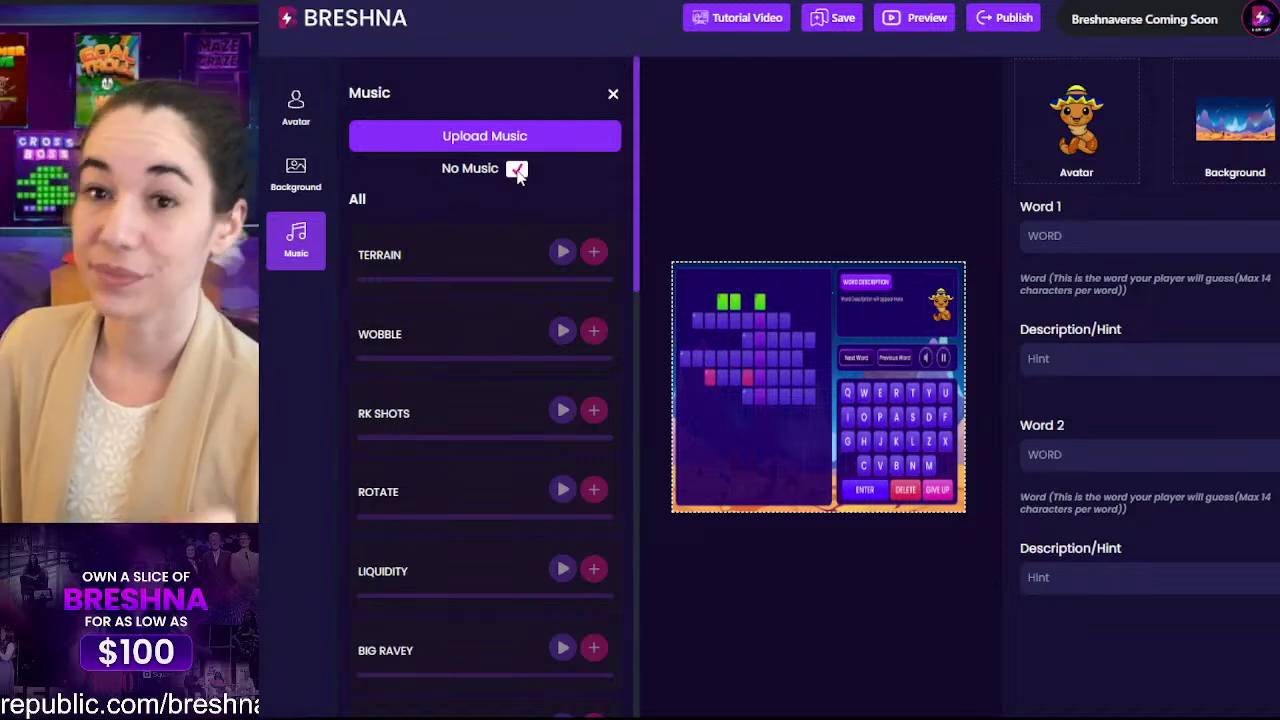
{"action": "left_click", "coordinate": [516, 171]}
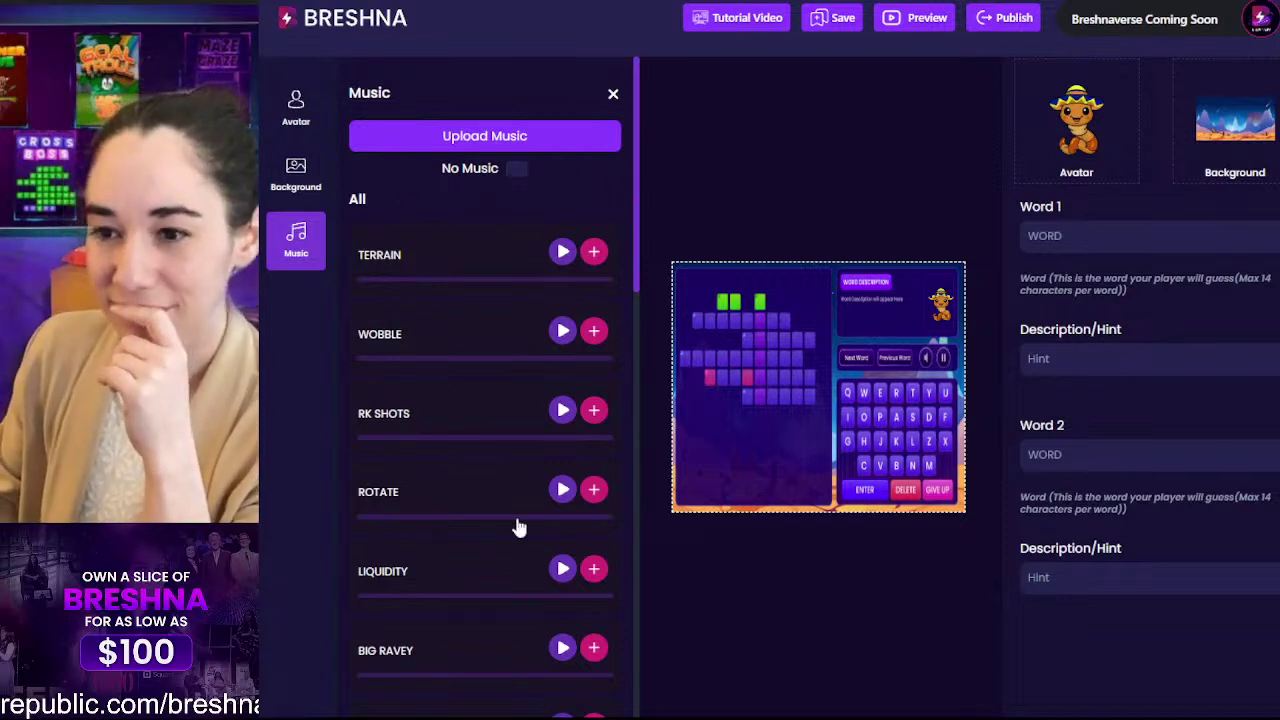
{"action": "left_click", "coordinate": [594, 254]}
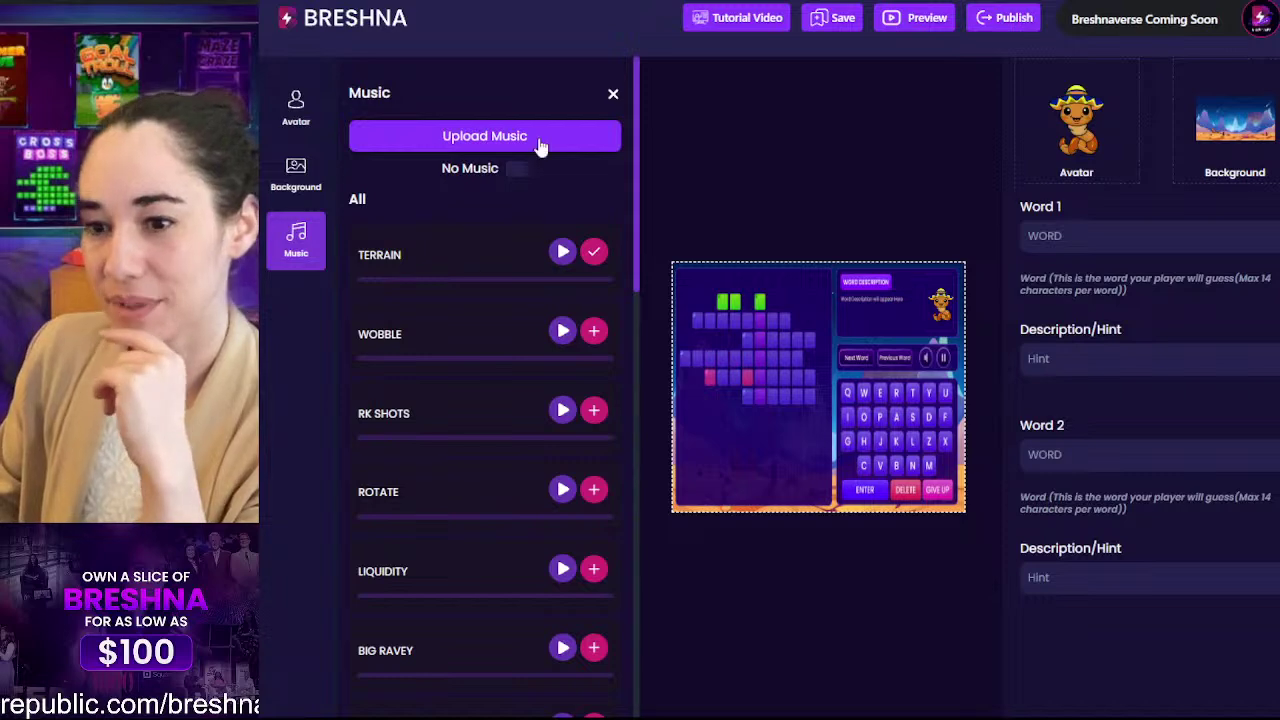
{"action": "left_click", "coordinate": [614, 95]}
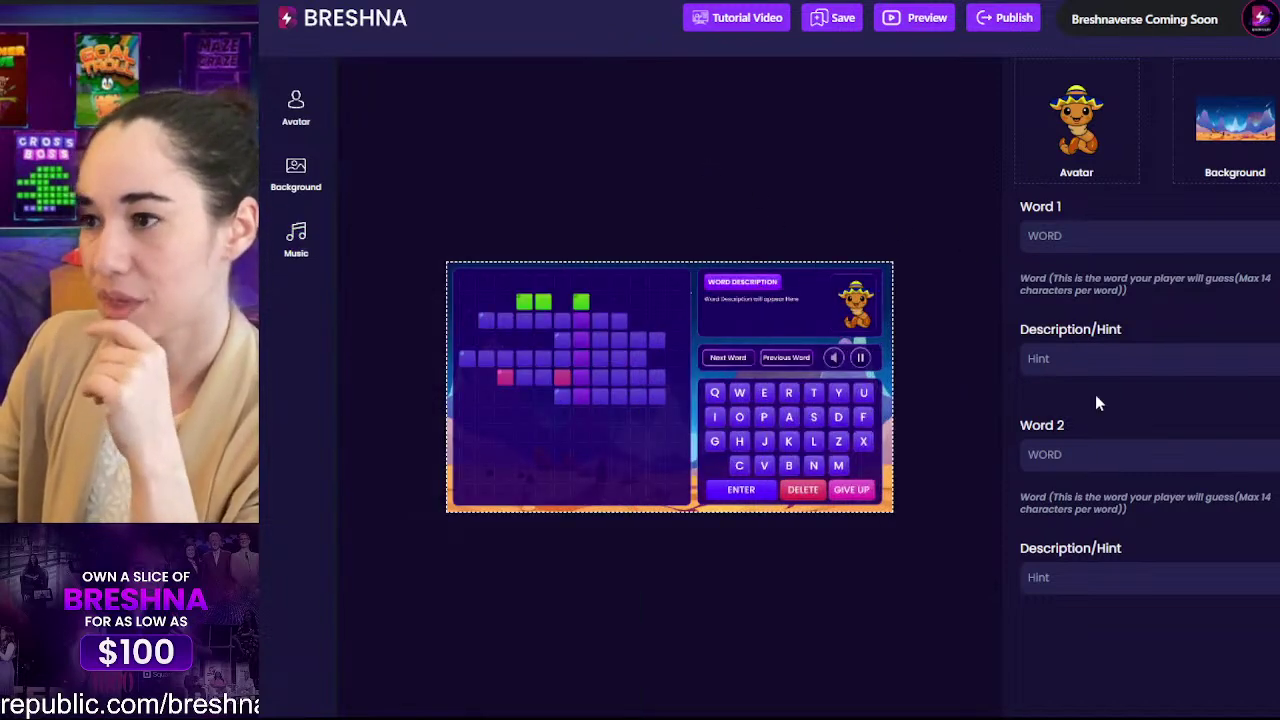
Step: Add a Level 2 with empty word fields to the Cross Boss crossword
{"action": "scroll", "coordinate": [1095, 402], "scroll_direction": "up", "scroll_amount": 3}
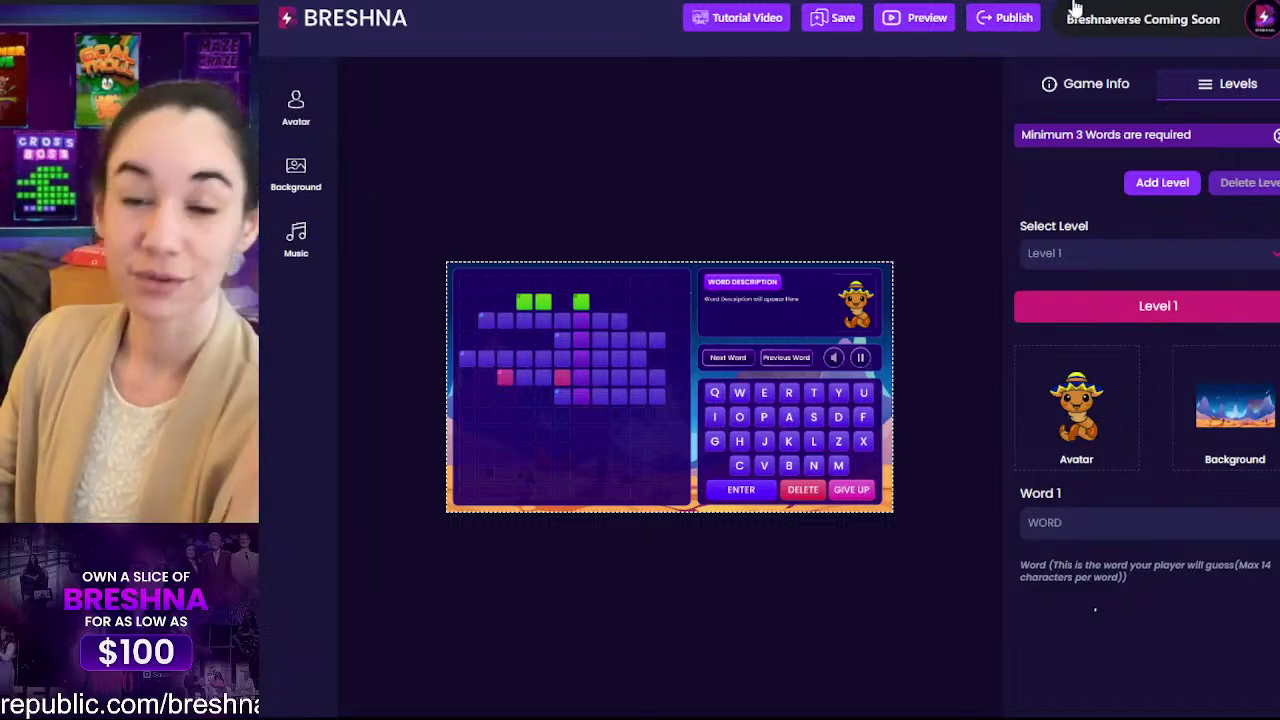
{"action": "scroll", "coordinate": [1088, 221], "scroll_direction": "down", "scroll_amount": 3}
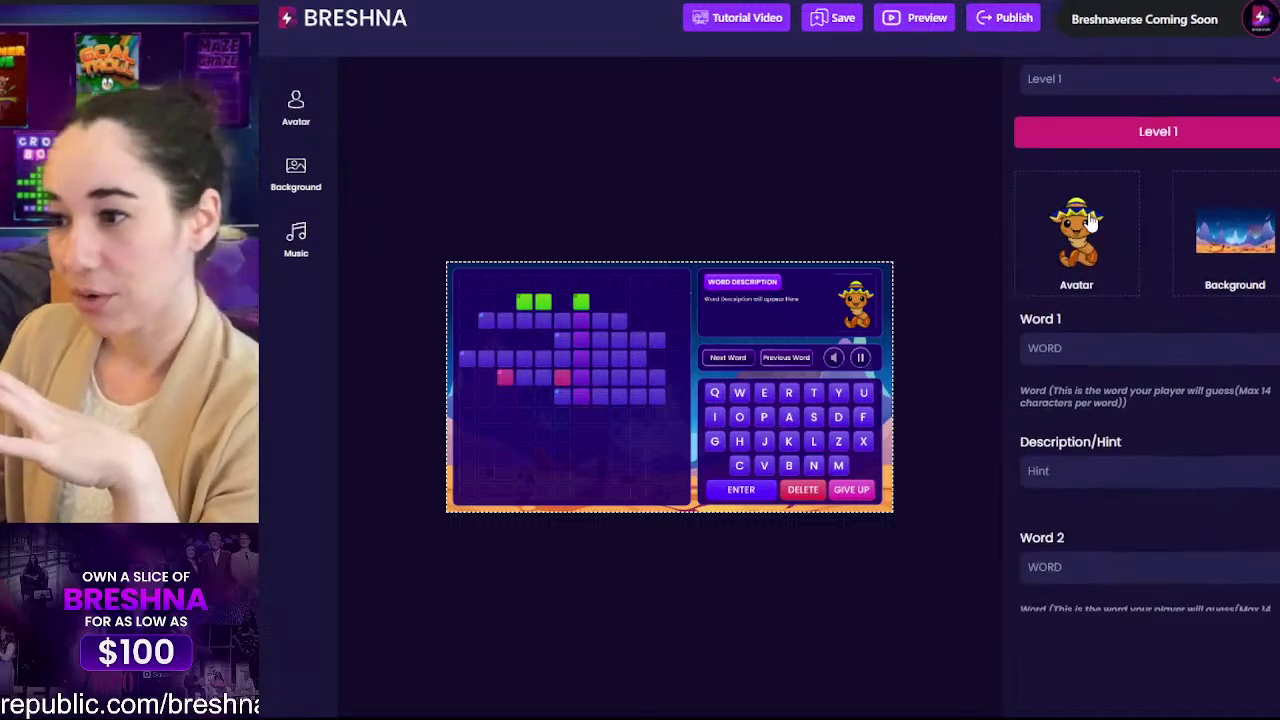
{"action": "left_click", "coordinate": [1046, 481]}
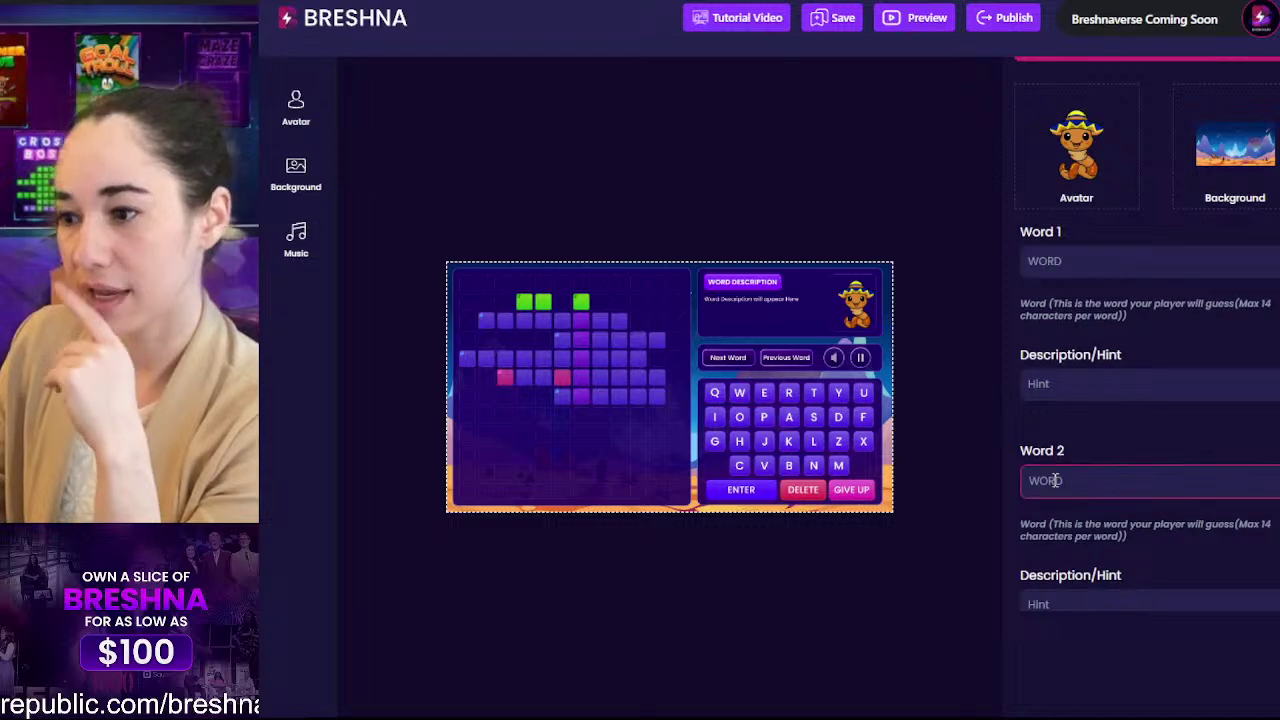
{"action": "scroll", "coordinate": [1045, 440], "scroll_direction": "down", "scroll_amount": 3}
{"action": "scroll", "coordinate": [1064, 325], "scroll_direction": "up", "scroll_amount": 3}
{"action": "left_click_drag", "start_coordinate": [1052, 385], "coordinate": [972, 399]}
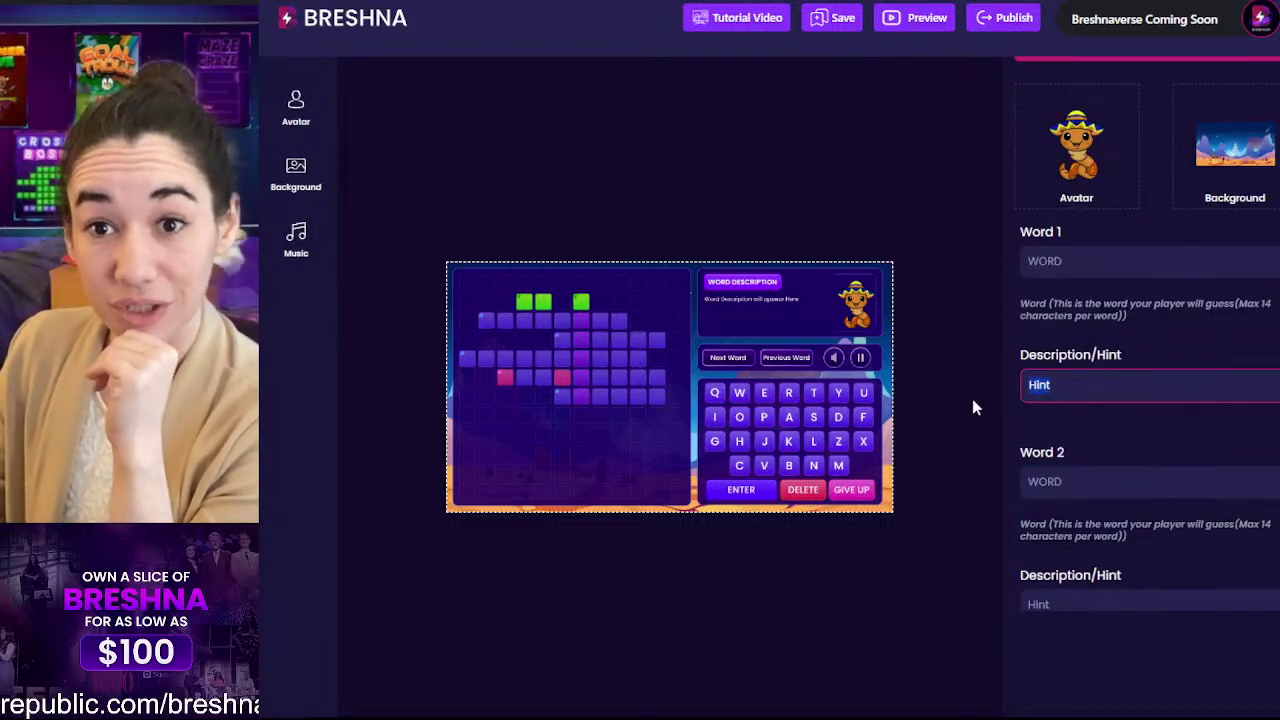
{"action": "scroll", "coordinate": [1060, 260], "scroll_direction": "up", "scroll_amount": 3}
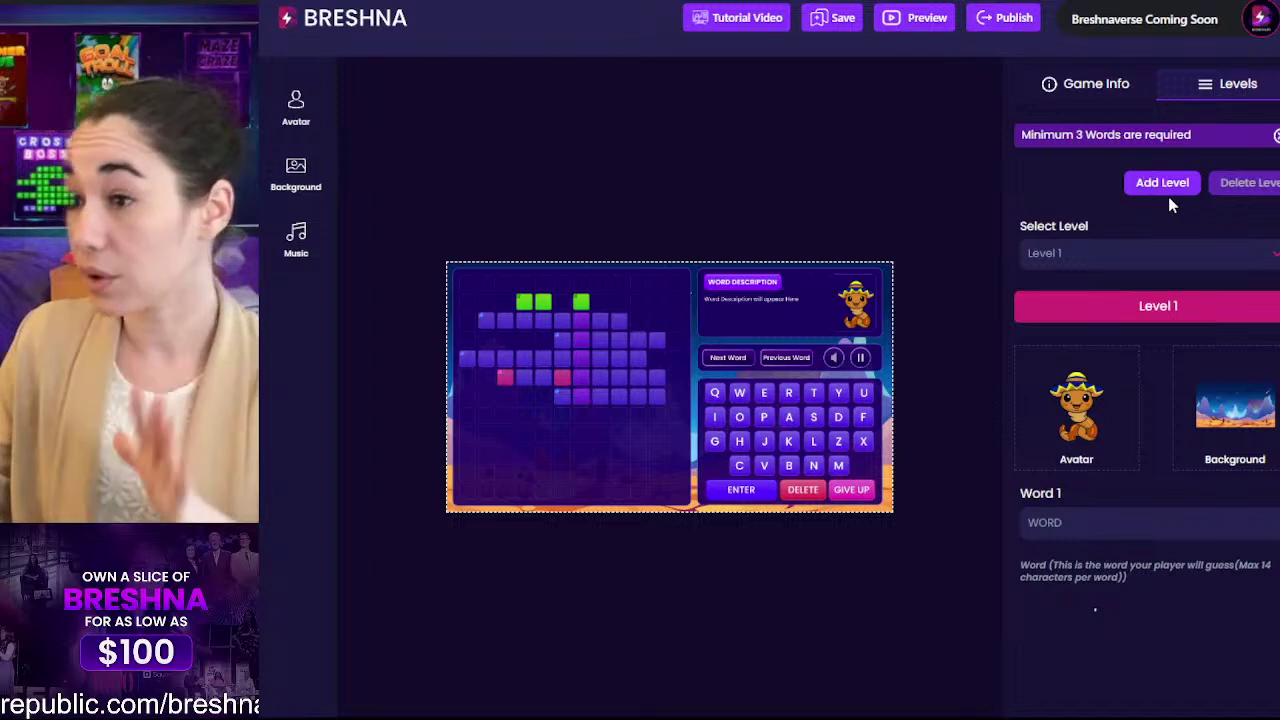
{"action": "left_click", "coordinate": [1171, 187]}
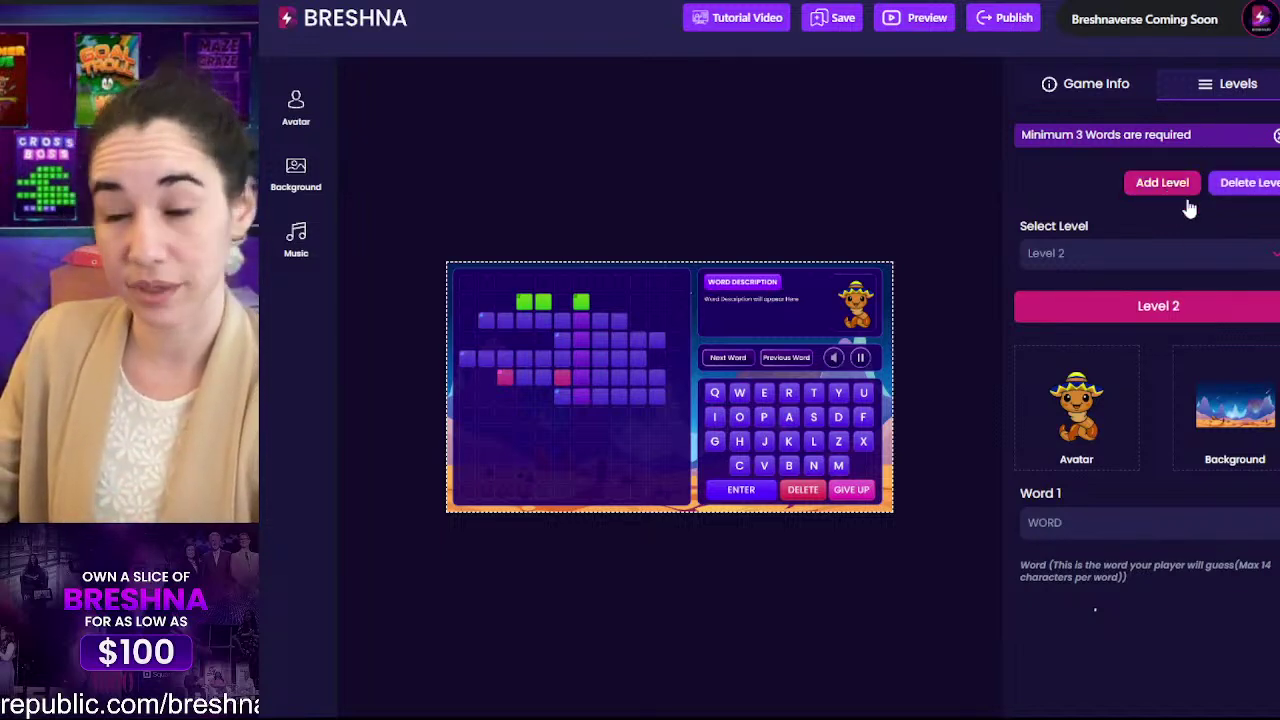
Step: Delete Level 2 through the Delete Level dialog
{"action": "left_click_drag", "start_coordinate": [1180, 314], "coordinate": [1133, 316]}
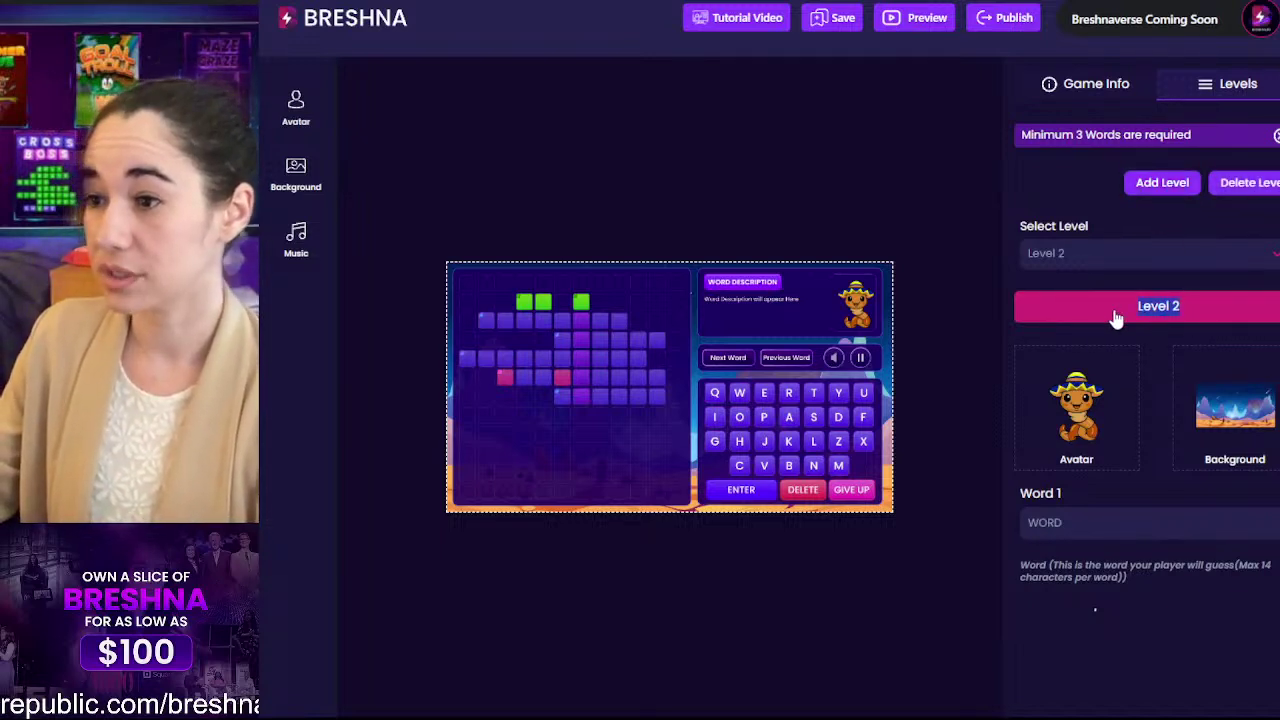
{"action": "left_click", "coordinate": [1087, 236]}
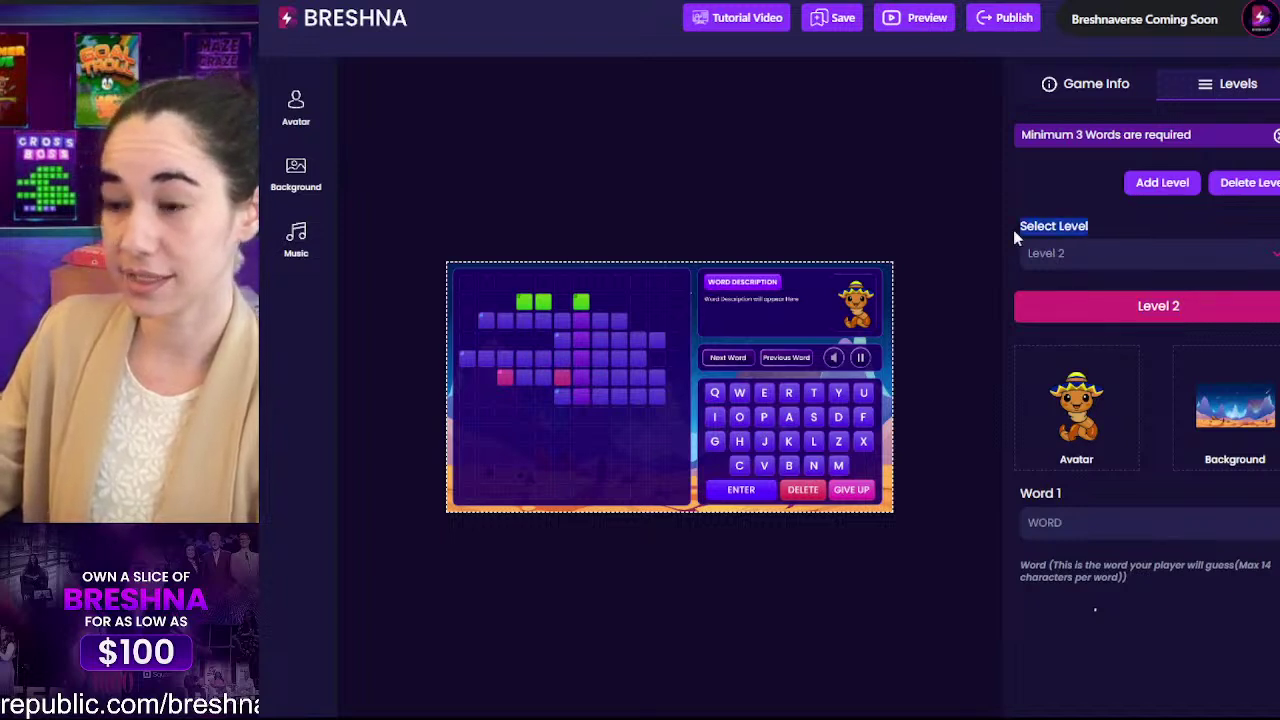
{"action": "left_click", "coordinate": [1104, 252]}
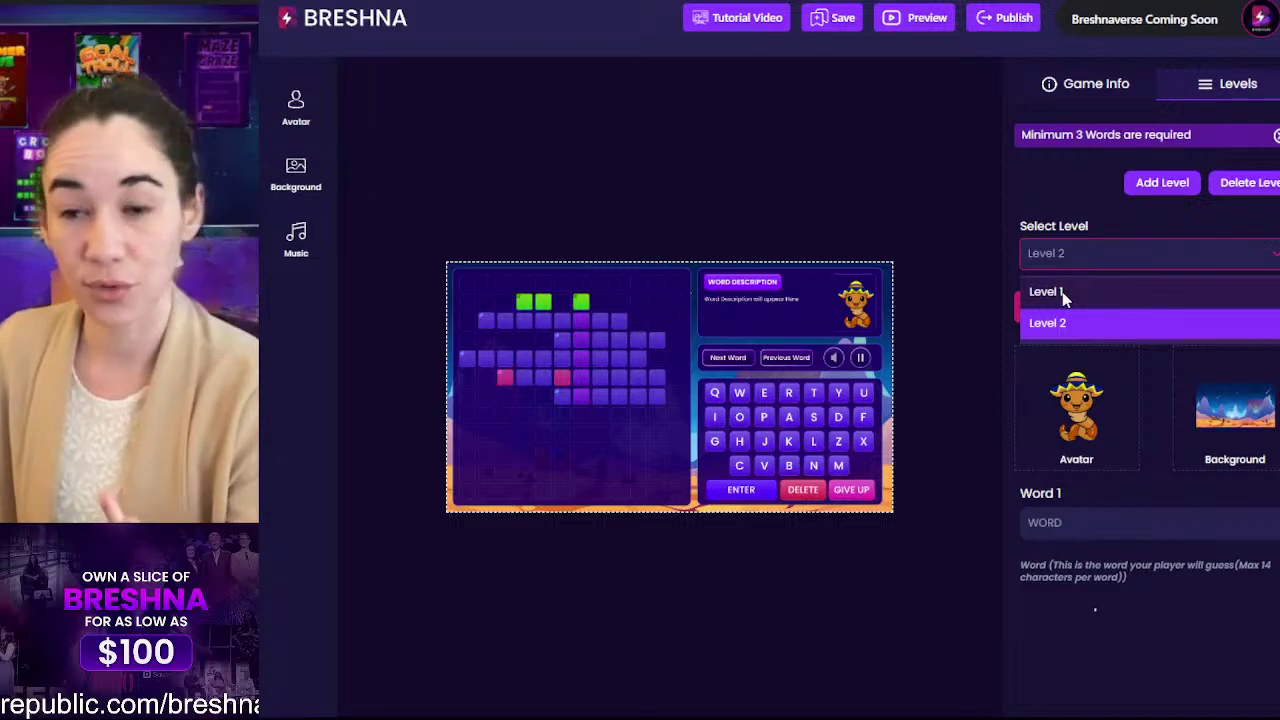
{"action": "left_click", "coordinate": [1250, 186]}
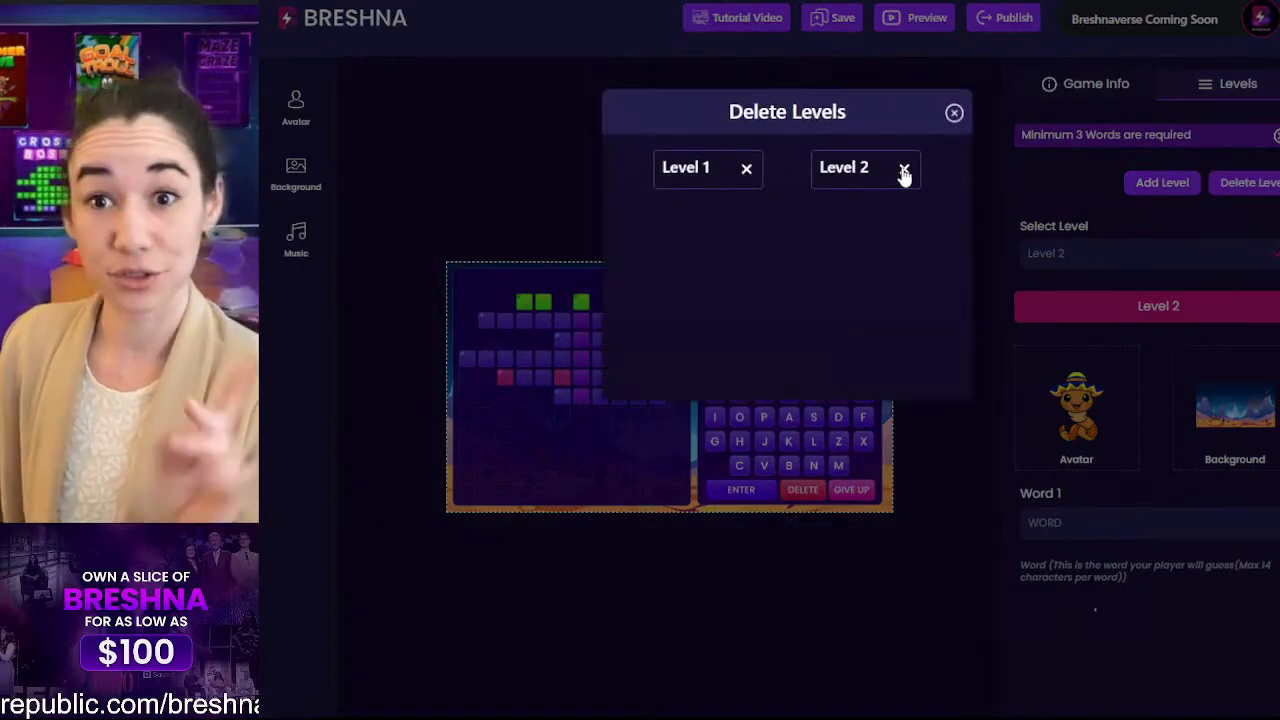
{"action": "left_click", "coordinate": [904, 170]}
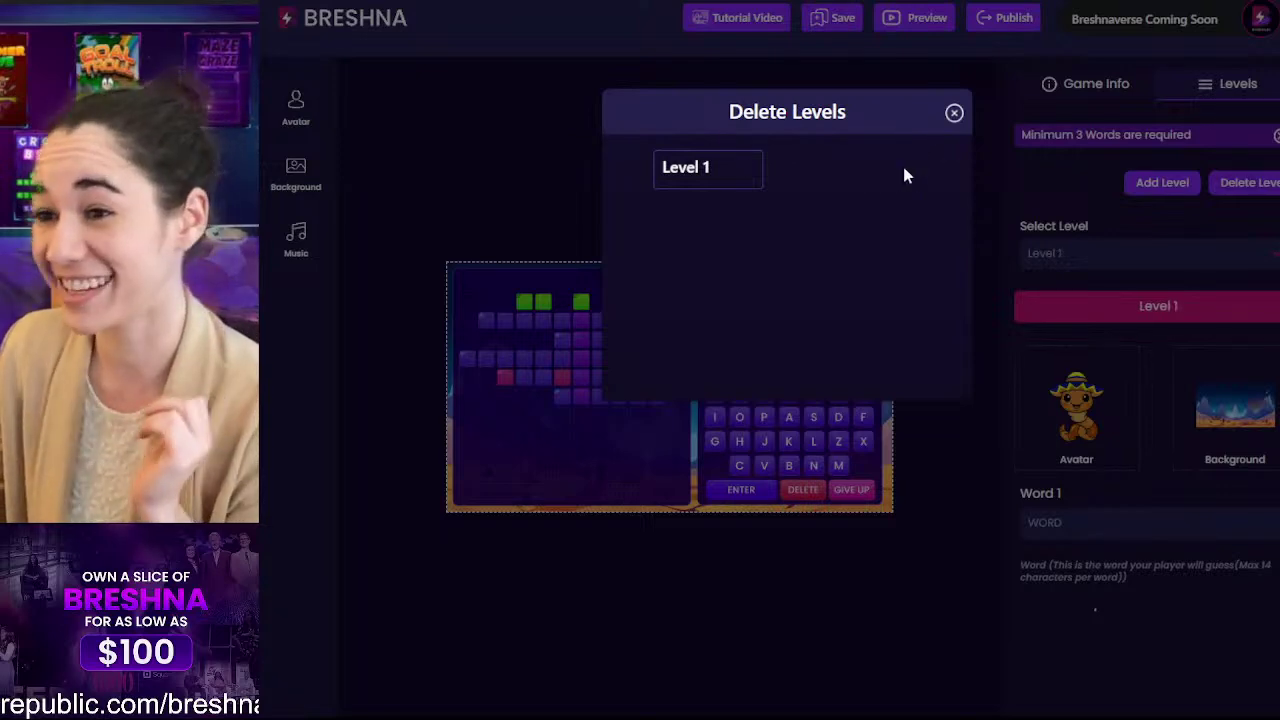
{"action": "left_click", "coordinate": [953, 114]}
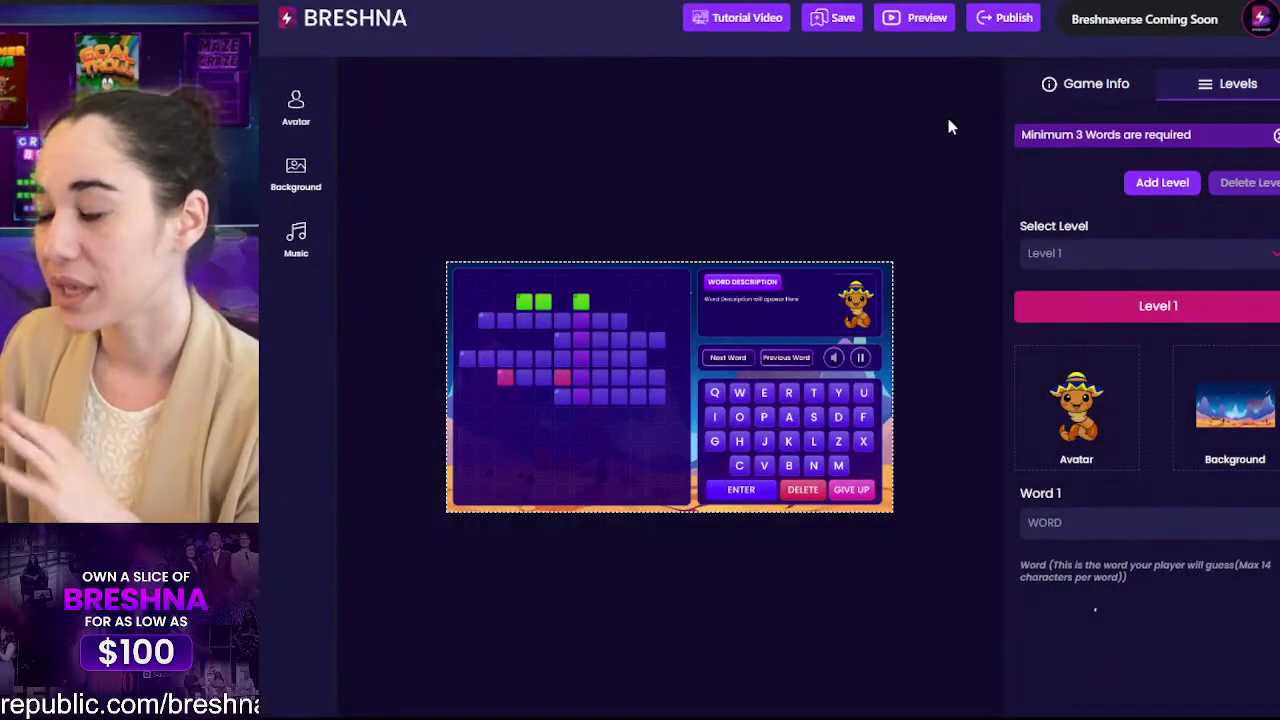
Step: Enter the test string FDJSKLVDJKZVHD in Level 1's Word 1 and add a new Level 2
{"action": "scroll", "coordinate": [1078, 280], "scroll_direction": "down", "scroll_amount": 3}
{"action": "left_click", "coordinate": [1084, 258]}
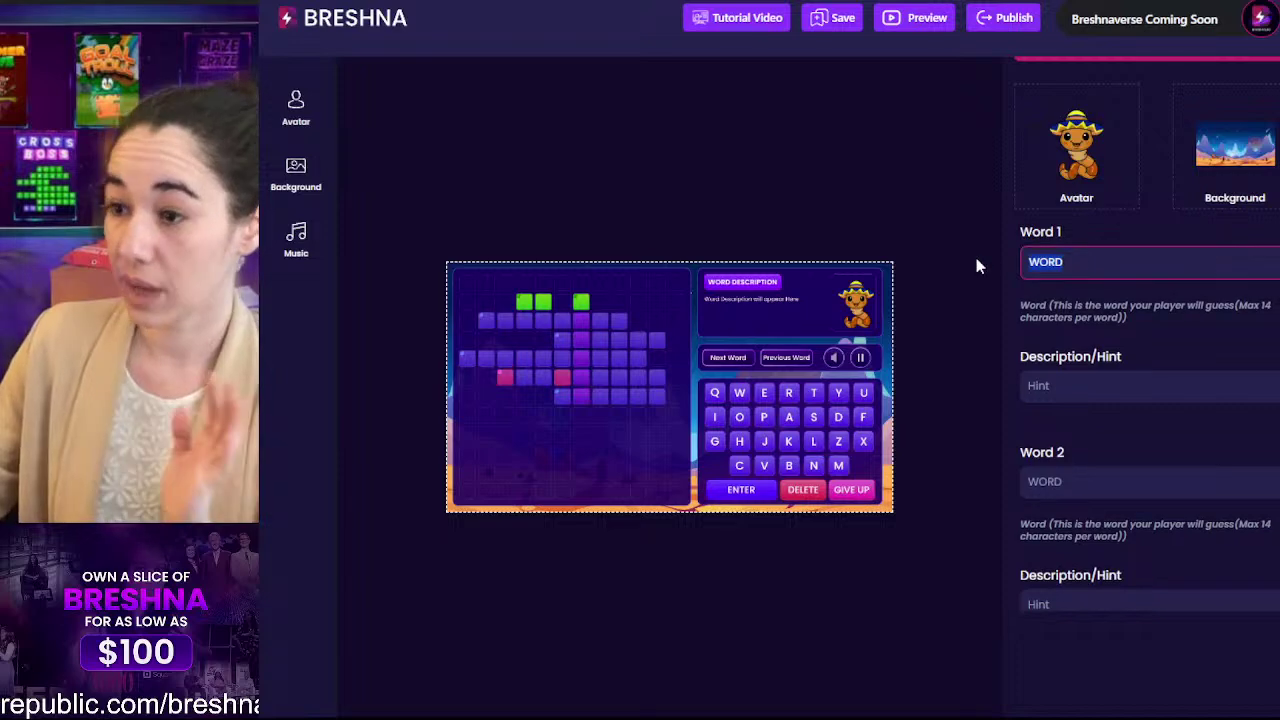
{"action": "type", "text": "FDJSKLVDJKZVHD"}
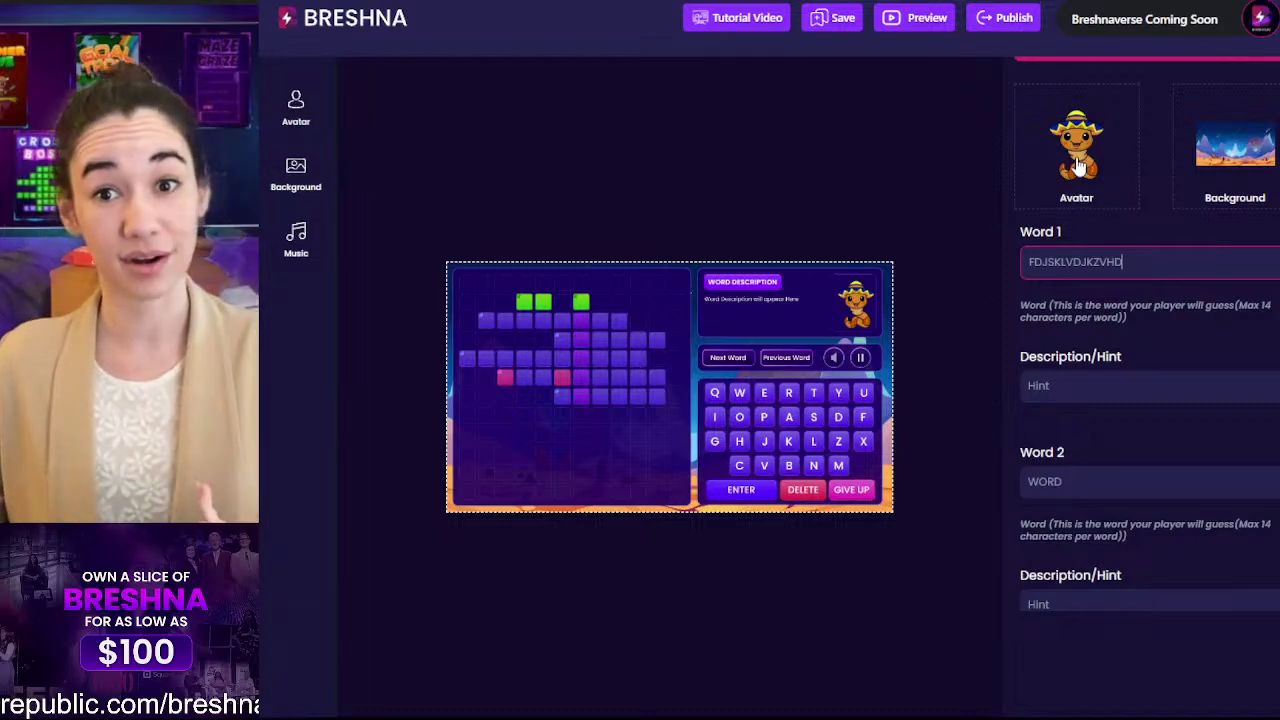
{"action": "scroll", "coordinate": [1108, 360], "scroll_direction": "up", "scroll_amount": 3}
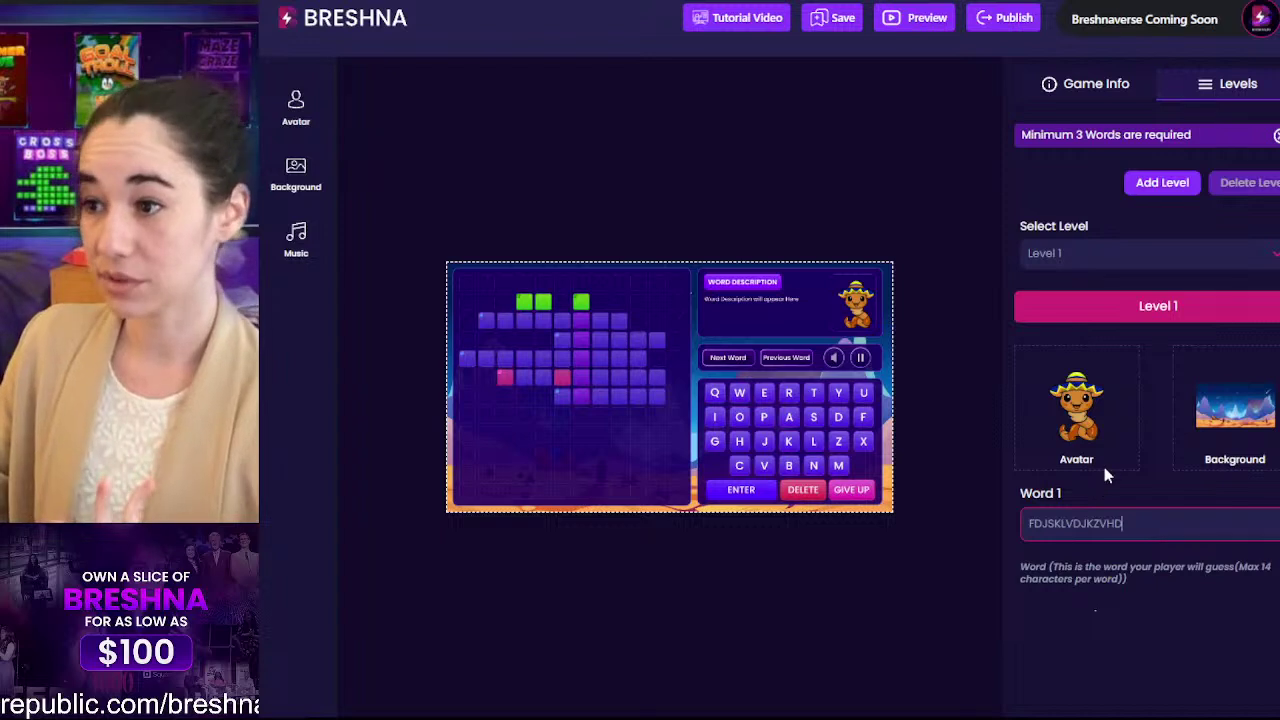
{"action": "left_click", "coordinate": [1158, 186]}
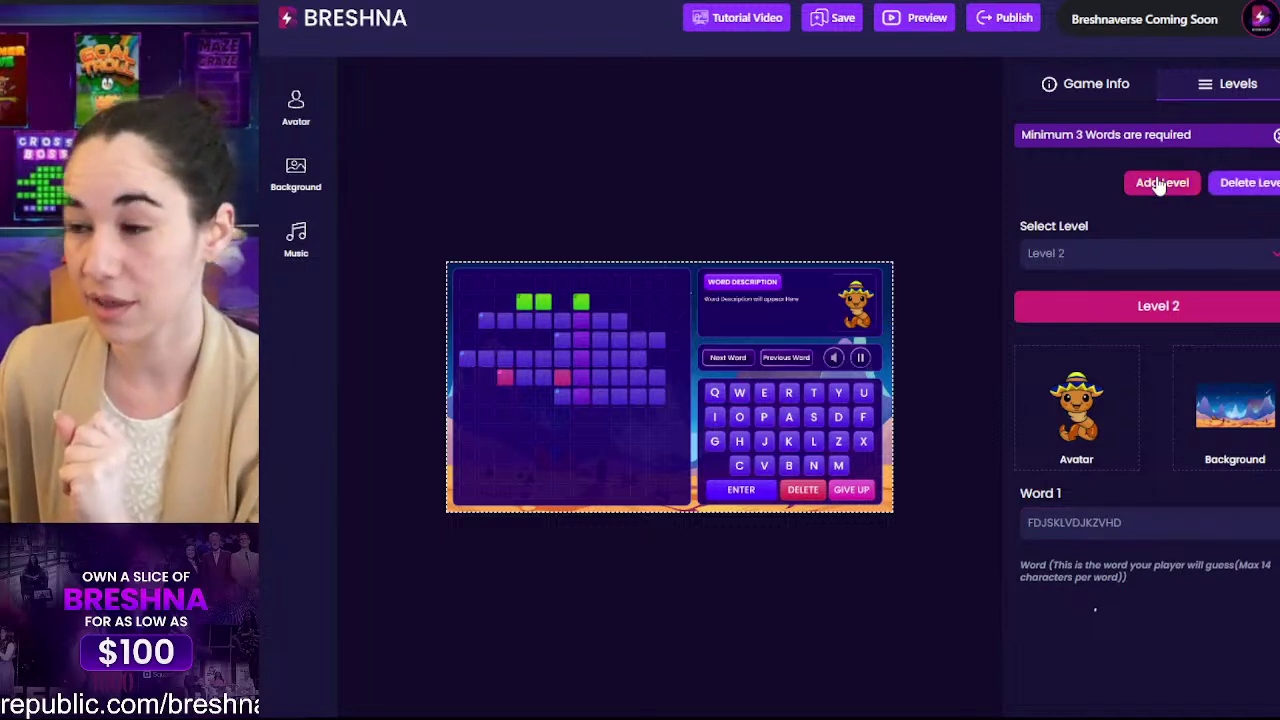
Step: Erase the test text from Level 1's Word 1 field
{"action": "scroll", "coordinate": [1131, 380], "scroll_direction": "down", "scroll_amount": 2}
{"action": "left_click_drag", "start_coordinate": [1137, 357], "coordinate": [1017, 357]}
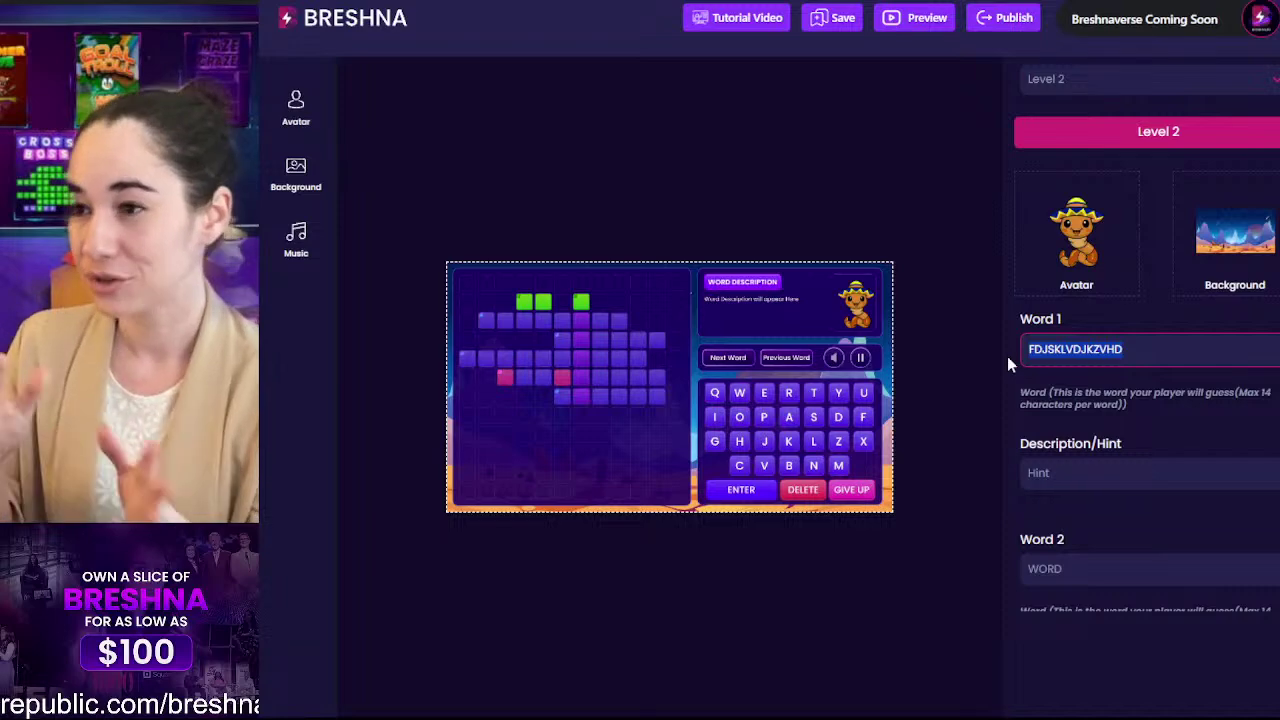
{"action": "scroll", "coordinate": [1007, 356], "scroll_direction": "up", "scroll_amount": 2}
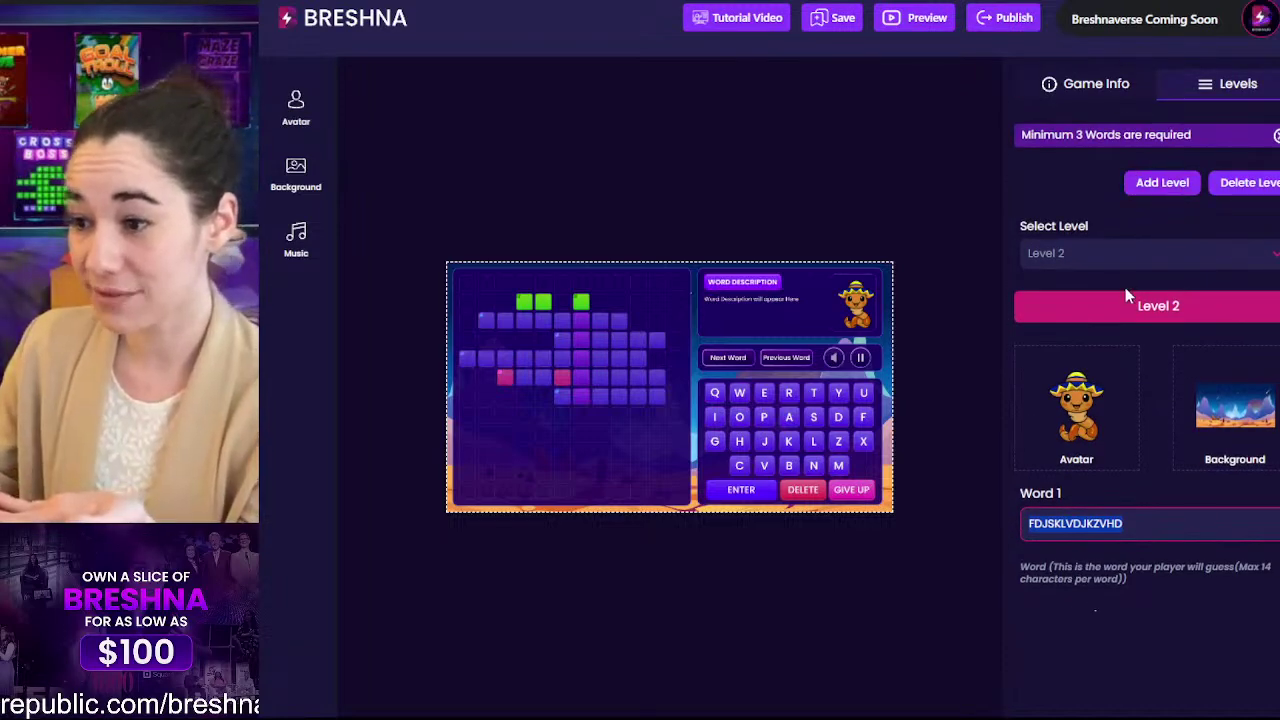
{"action": "scroll", "coordinate": [1125, 287], "scroll_direction": "down", "scroll_amount": 1}
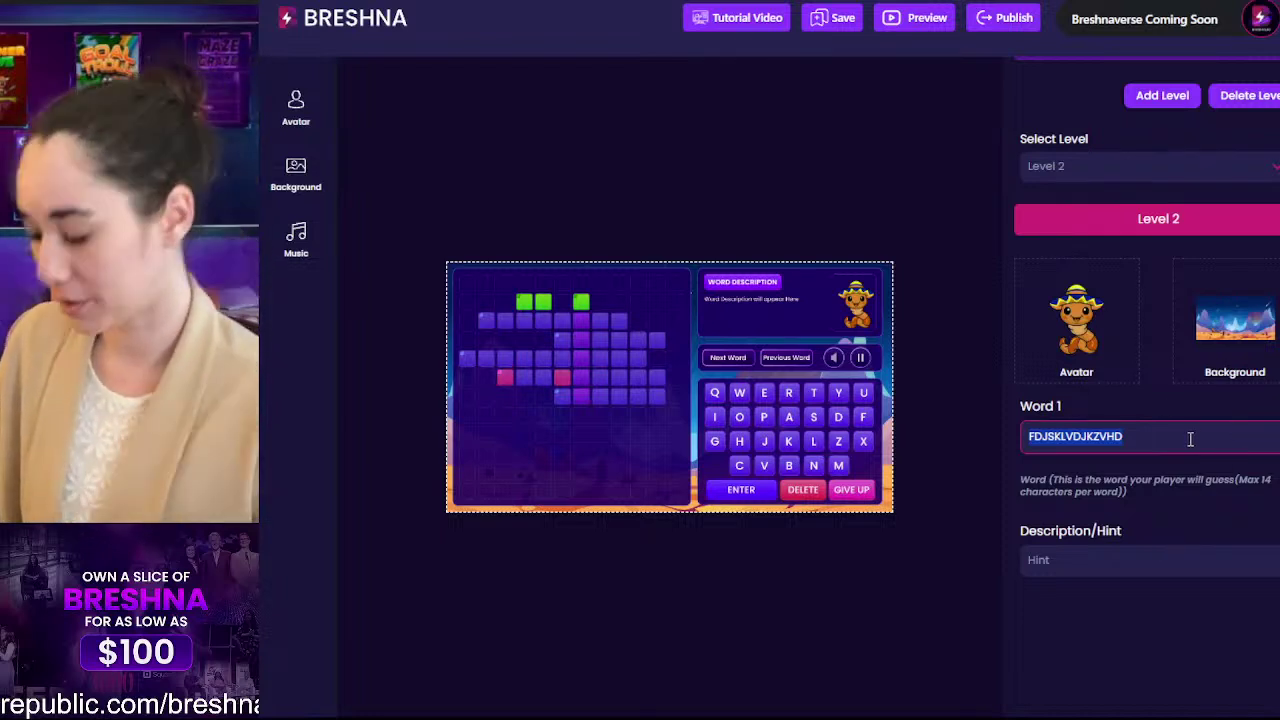
{"action": "key", "text": "BackSpace"}
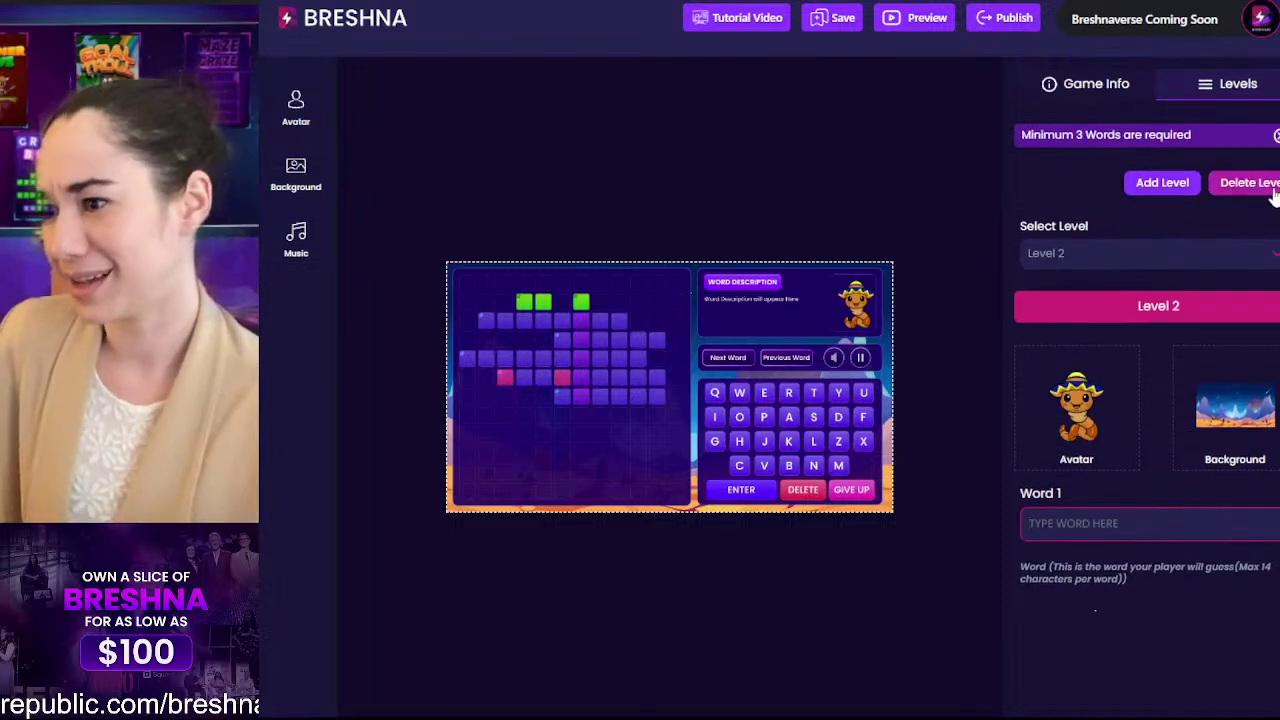
Step: Delete Level 2 again and confirm only Level 1 remains in the Select Level list
{"action": "left_click", "coordinate": [1264, 190]}
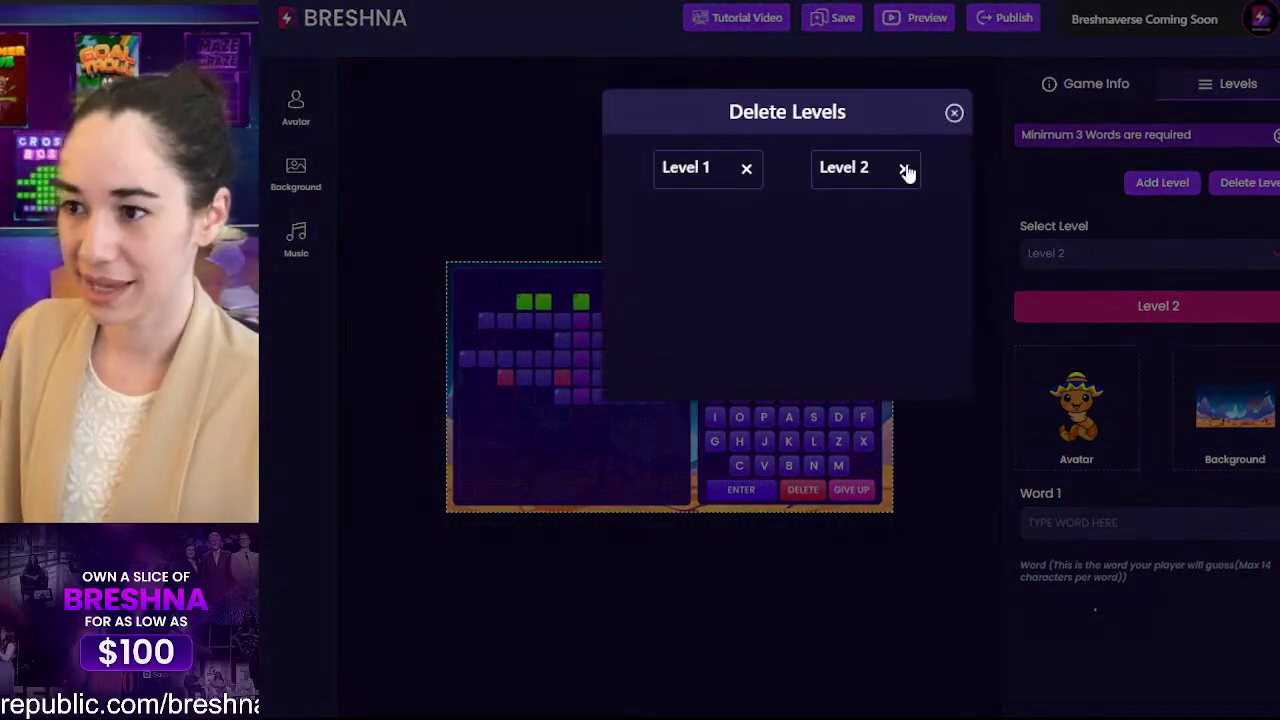
{"action": "left_click", "coordinate": [905, 169]}
{"action": "left_click", "coordinate": [950, 116]}
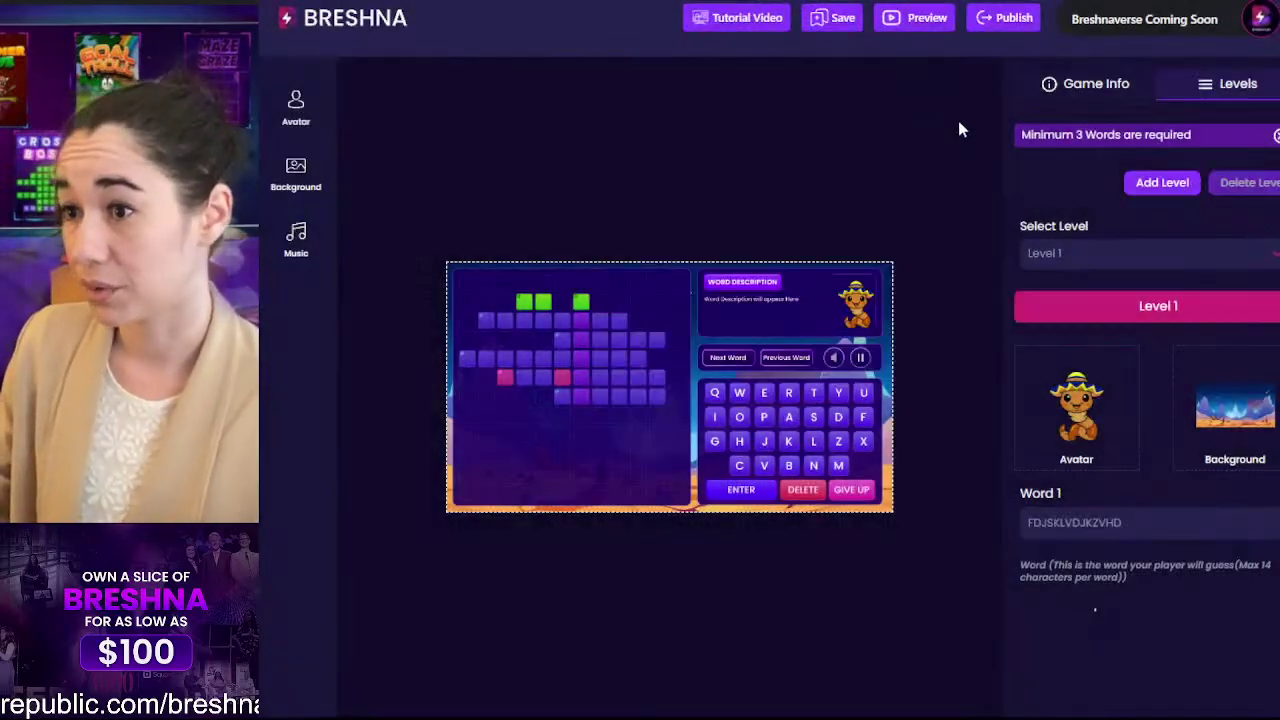
{"action": "left_click", "coordinate": [1063, 251]}
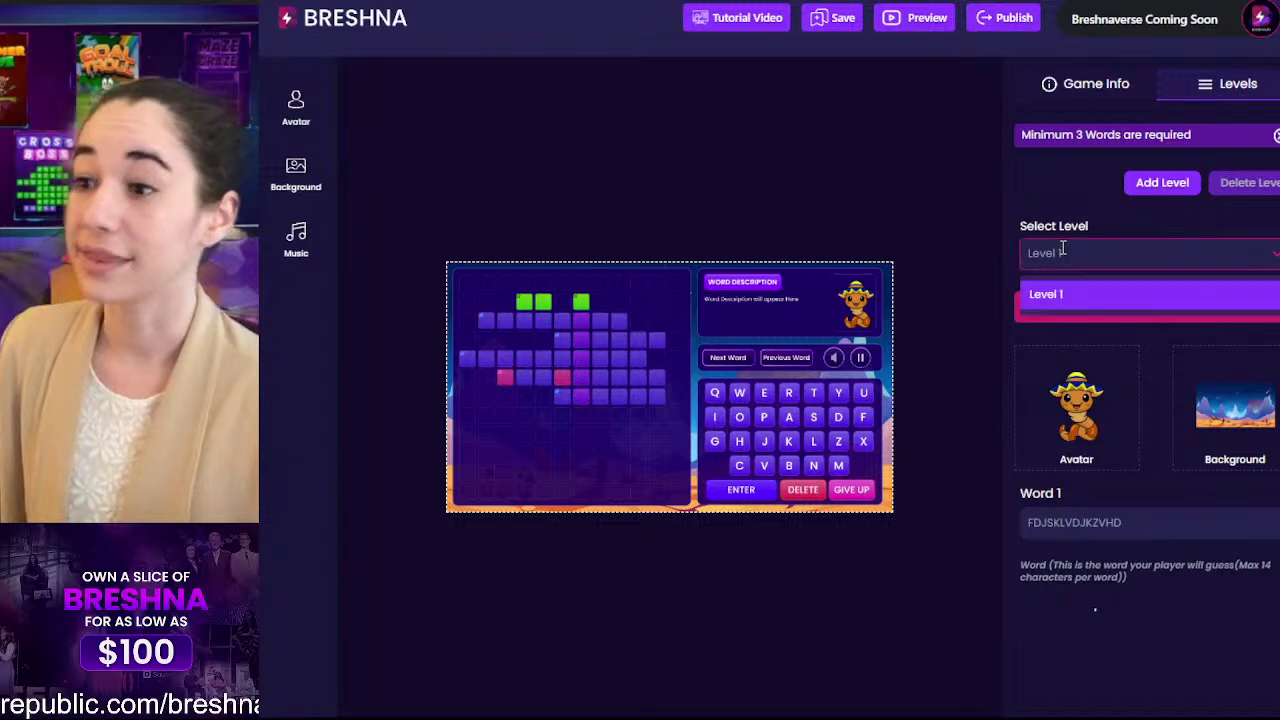
{"action": "left_click", "coordinate": [1048, 220]}
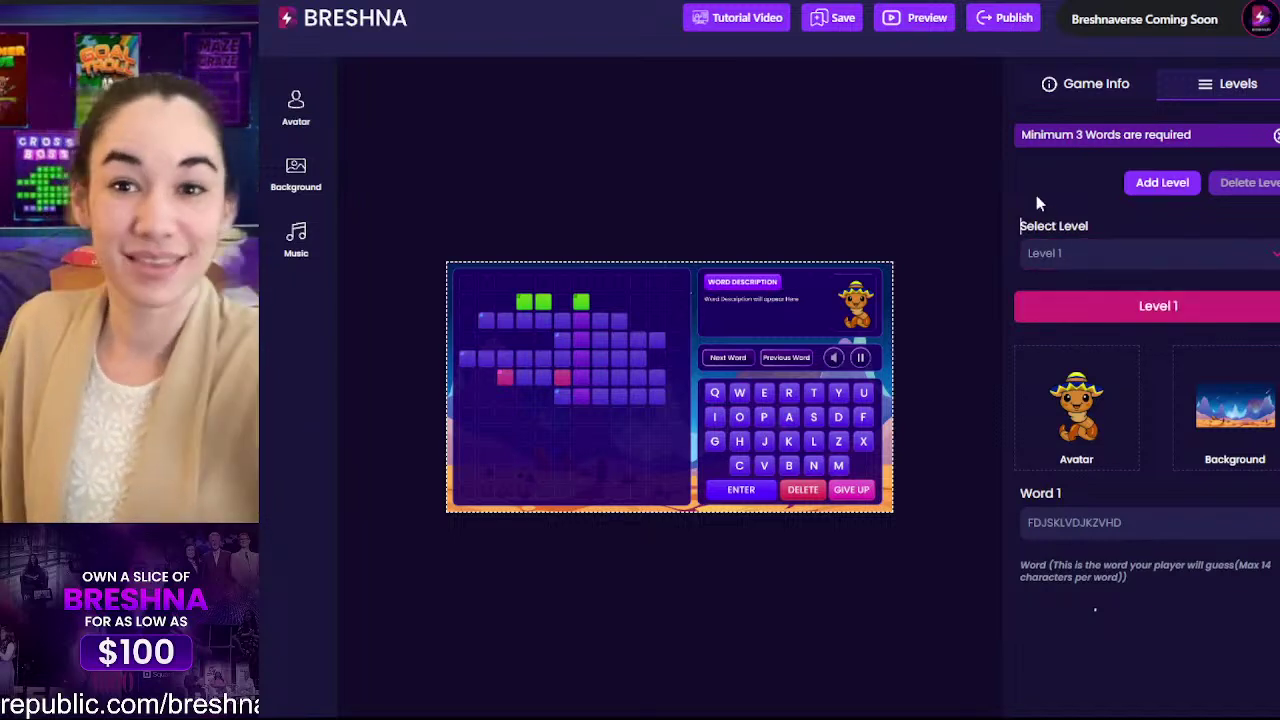
{"action": "double_click", "coordinate": [1153, 524]}
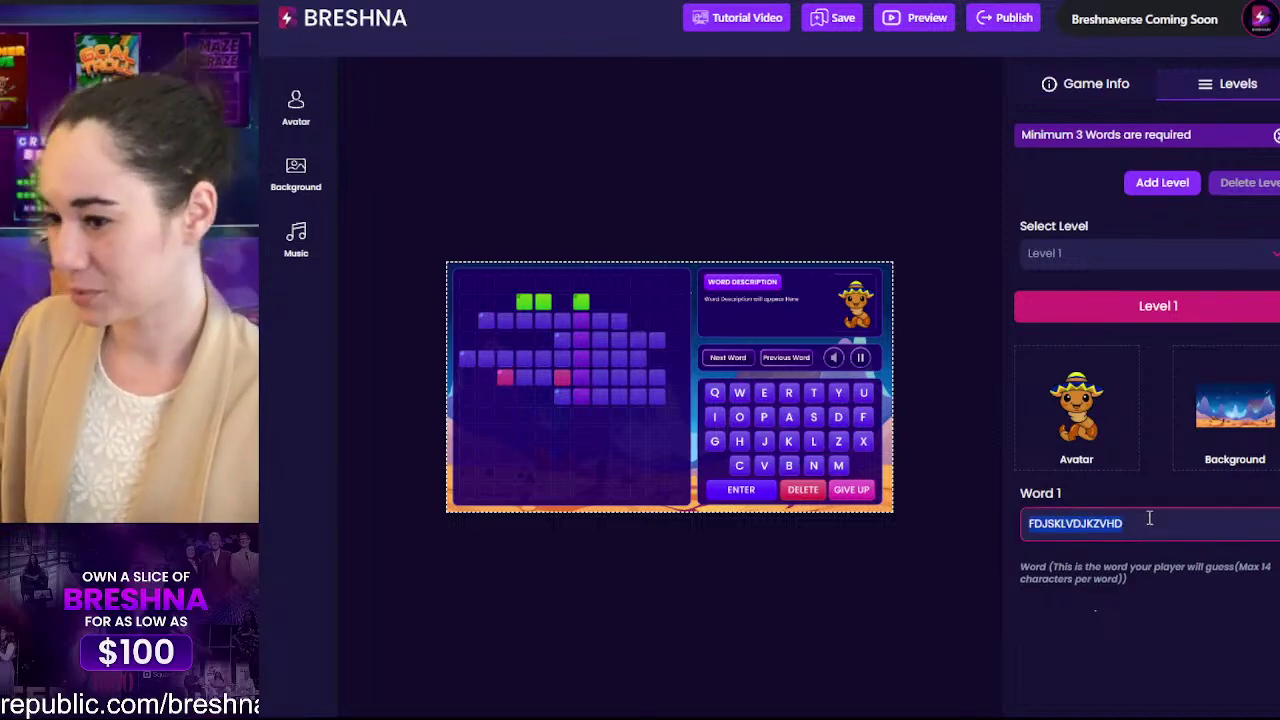
{"action": "scroll", "coordinate": [1150, 524], "scroll_direction": "down", "scroll_amount": 1}
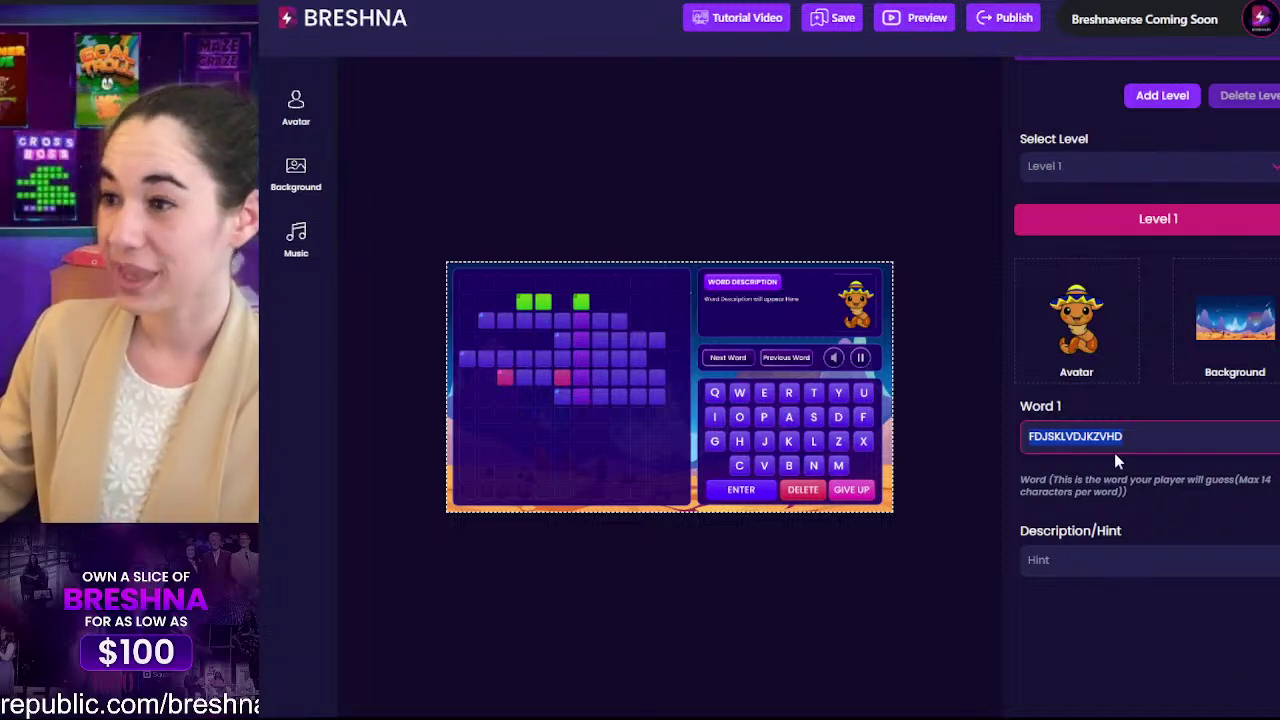
Step: Enter PRONTO with hint 'Later' and BIEN with hint 'Fine or good' as words 1 and 2
{"action": "type", "text": "PROBE"}
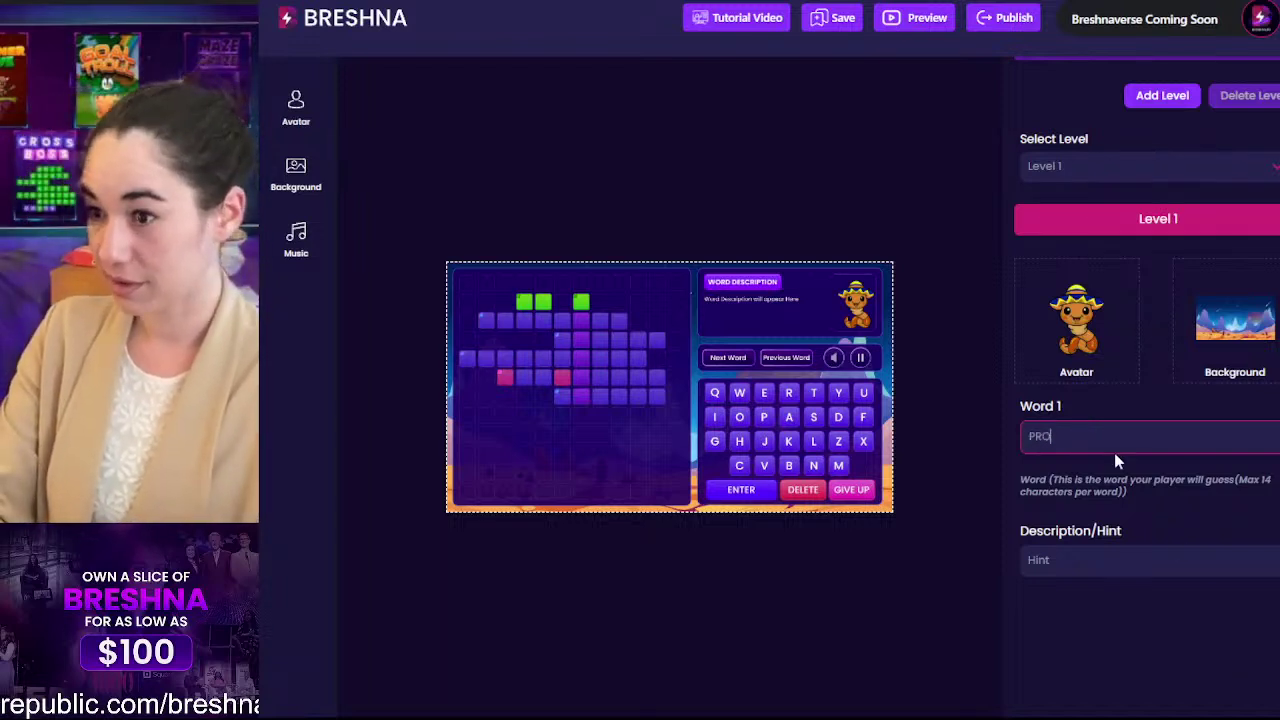
{"action": "key", "text": "BackSpace"}
{"action": "key", "text": "BackSpace"}
{"action": "type", "text": "NTO"}
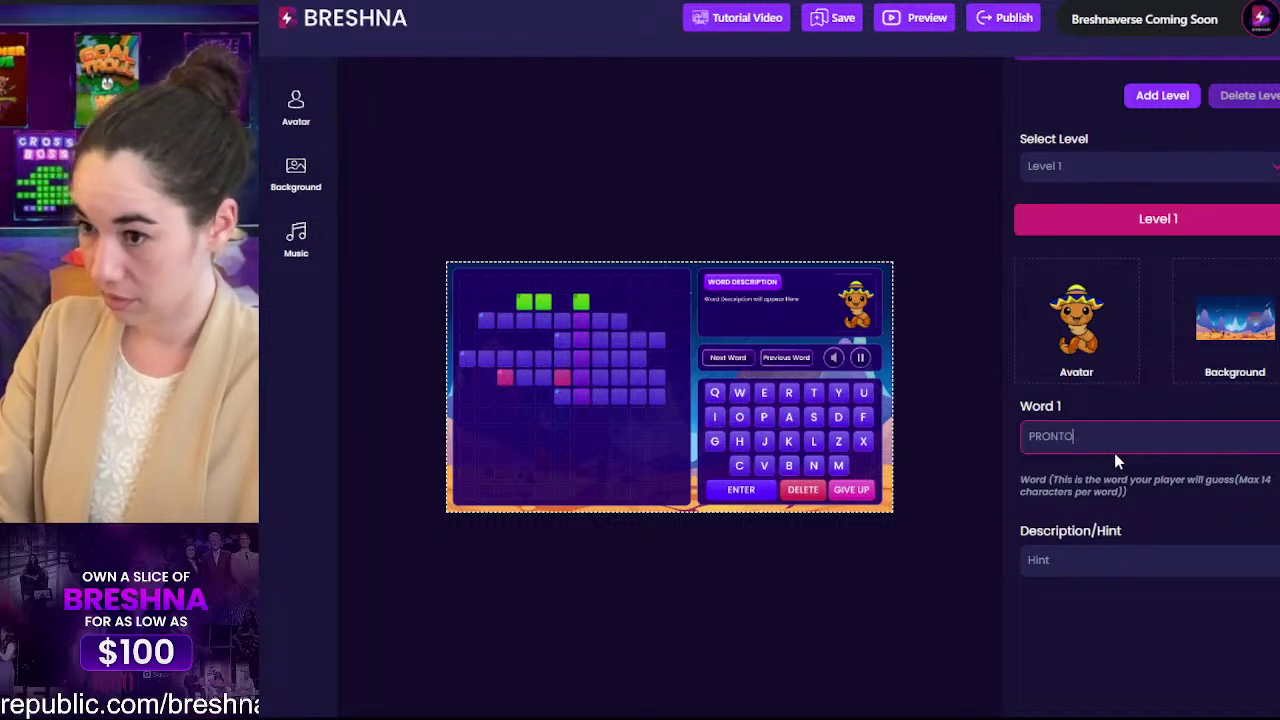
{"action": "key", "text": "Tab"}
{"action": "type", "text": "Later"}
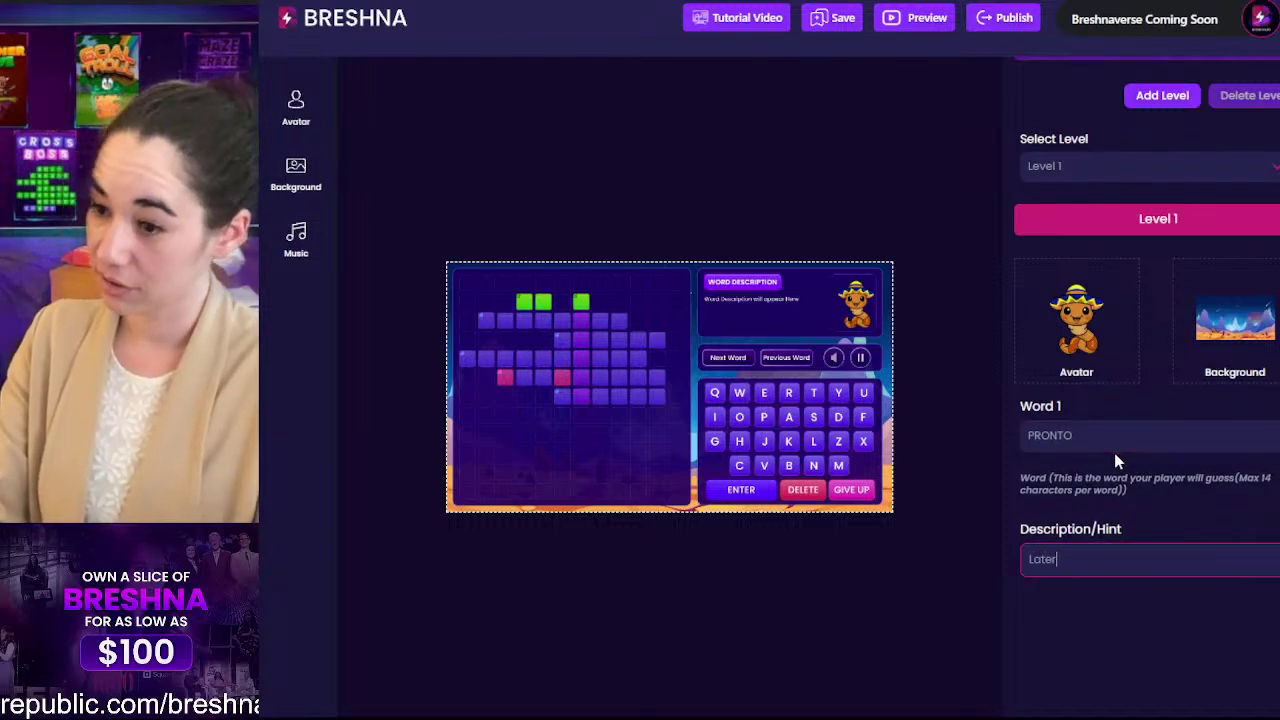
{"action": "key", "text": "Tab"}
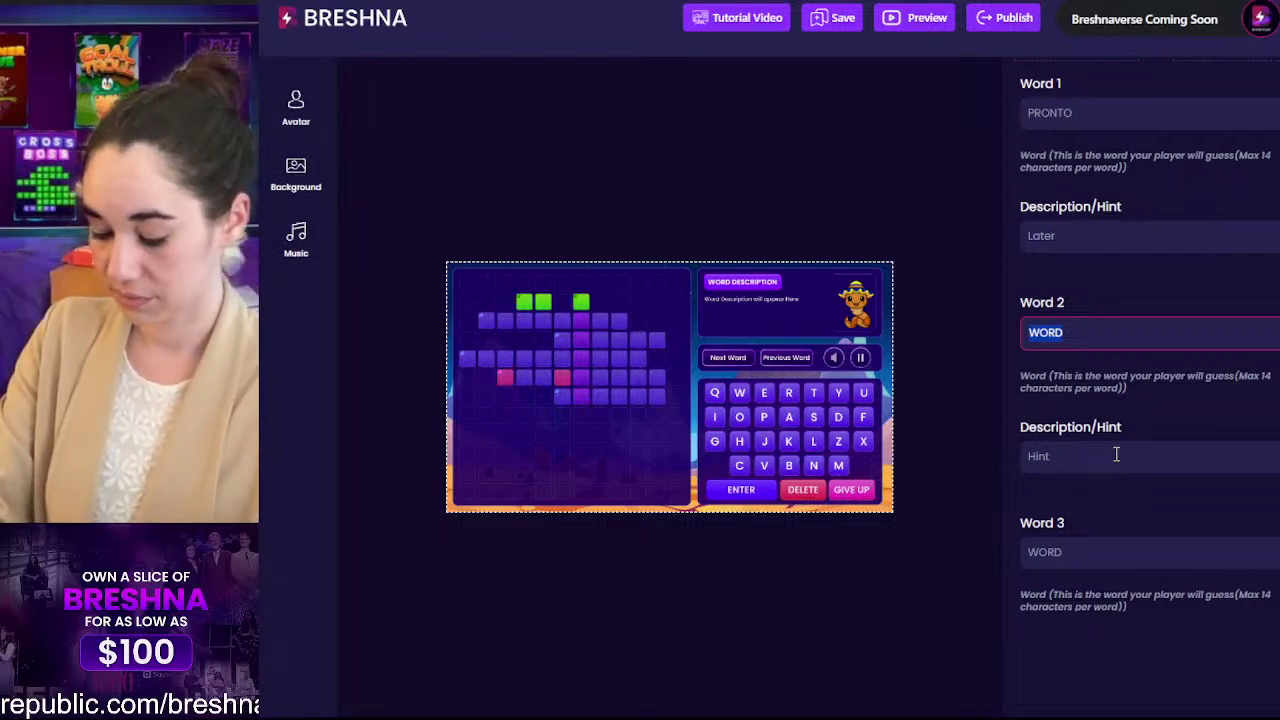
{"action": "type", "text": "BIEN"}
{"action": "key", "text": "Tab"}
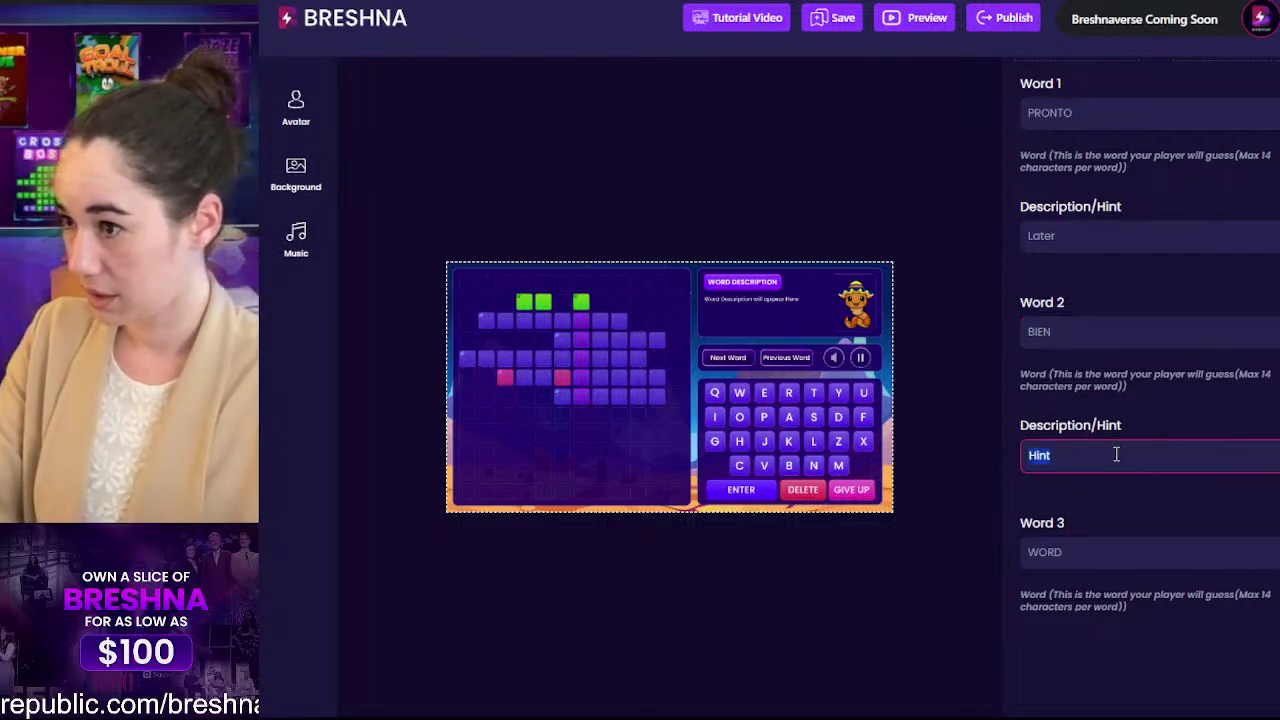
{"action": "type", "text": "Fine or"}
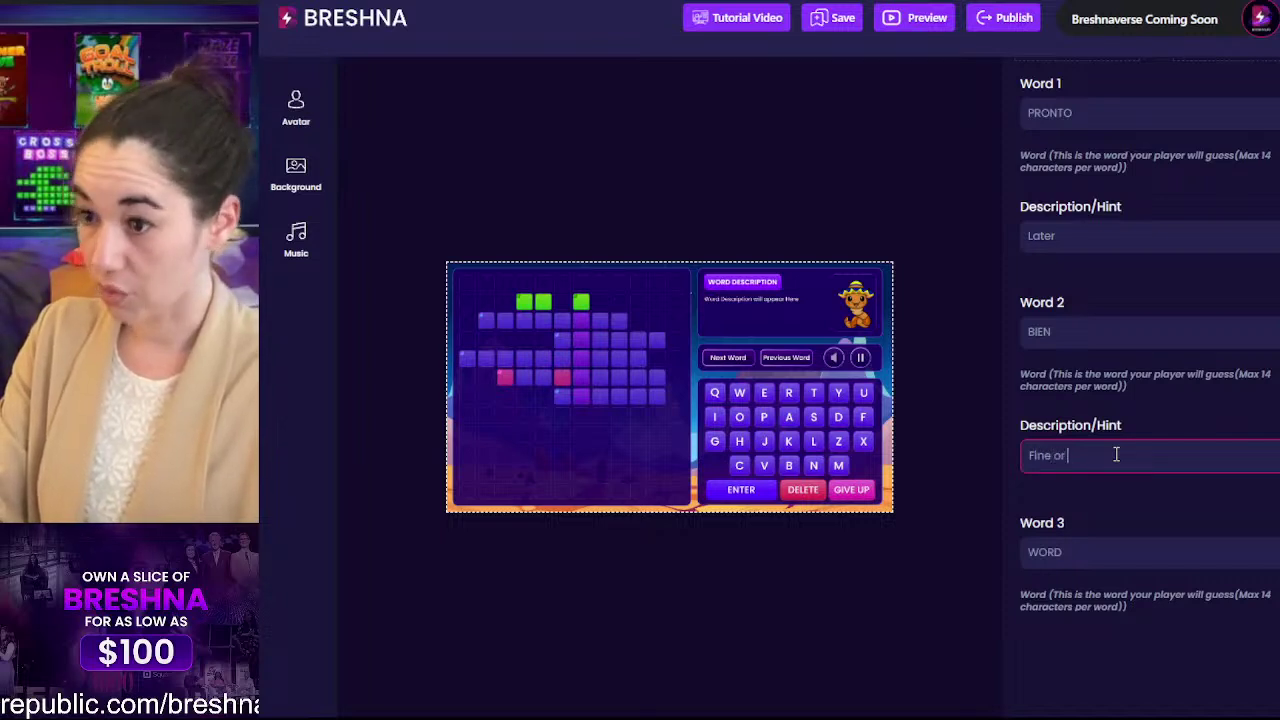
{"action": "type", "text": " good"}
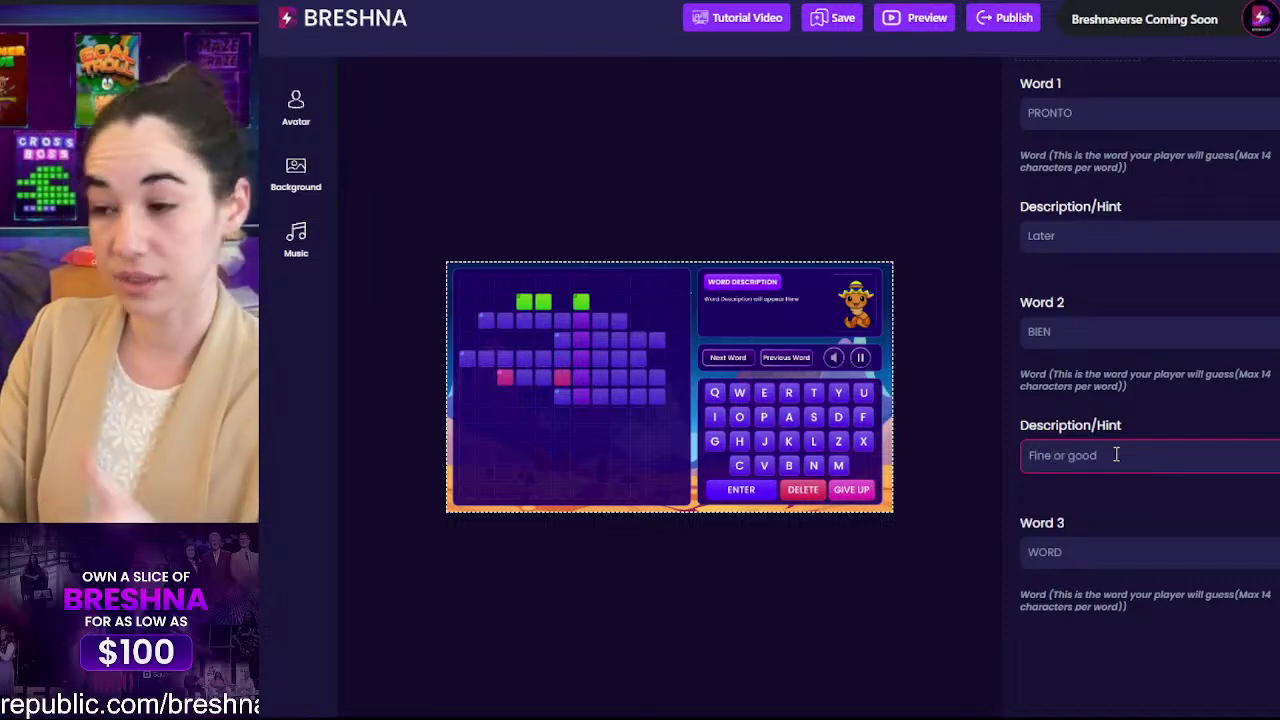
Step: Enter AHORA as word 3 with the capitalised hint 'Now'
{"action": "key", "text": "Tab"}
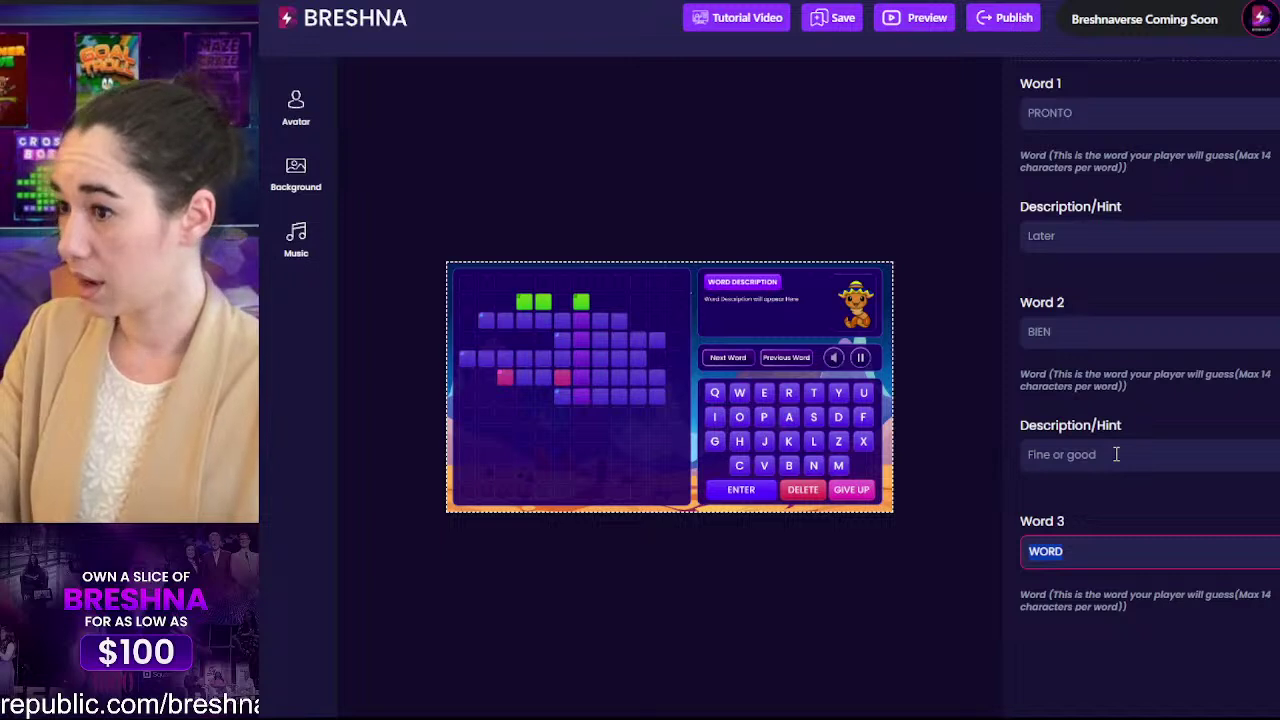
{"action": "type", "text": "AHORA"}
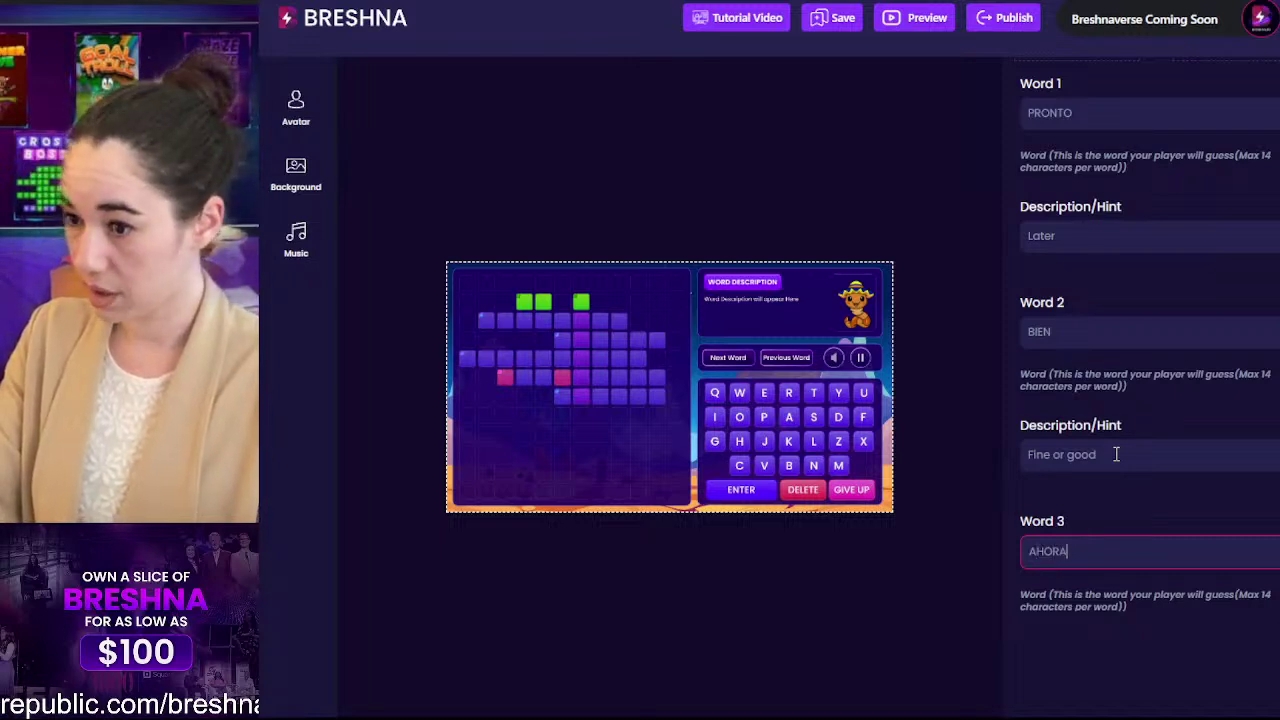
{"action": "key", "text": "Tab"}
{"action": "type", "text": "now"}
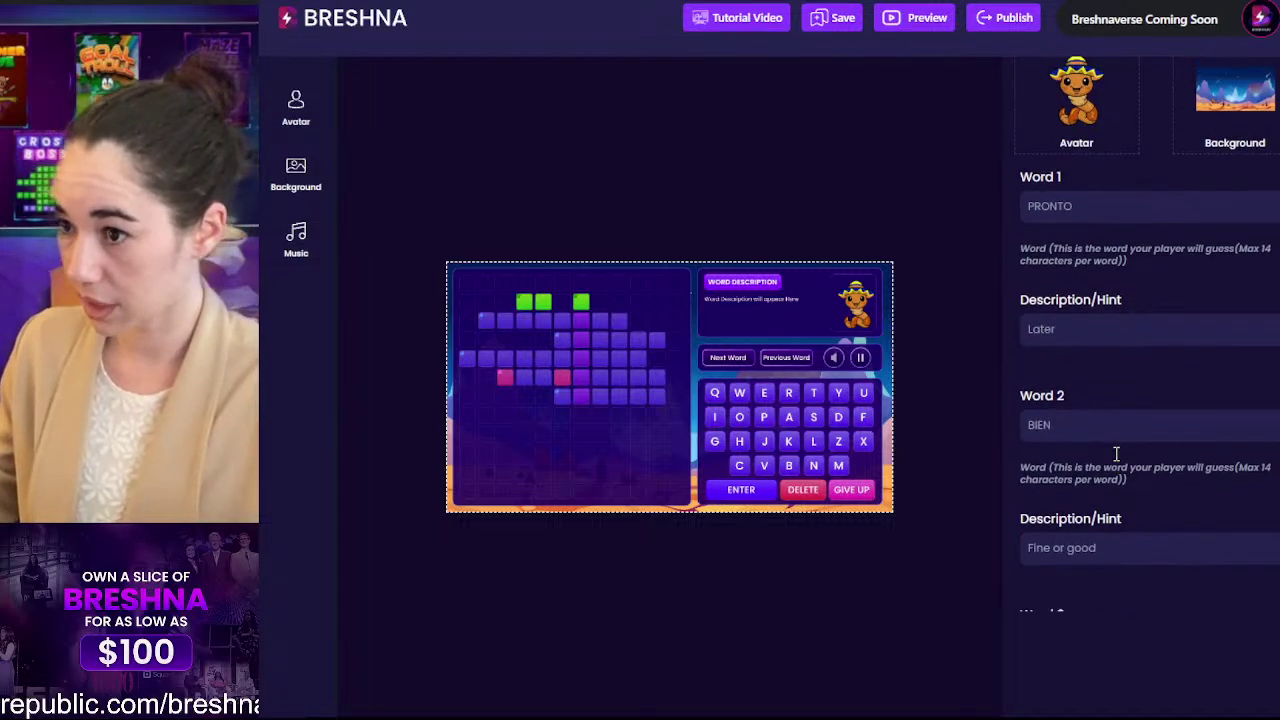
{"action": "key", "text": "Delete"}
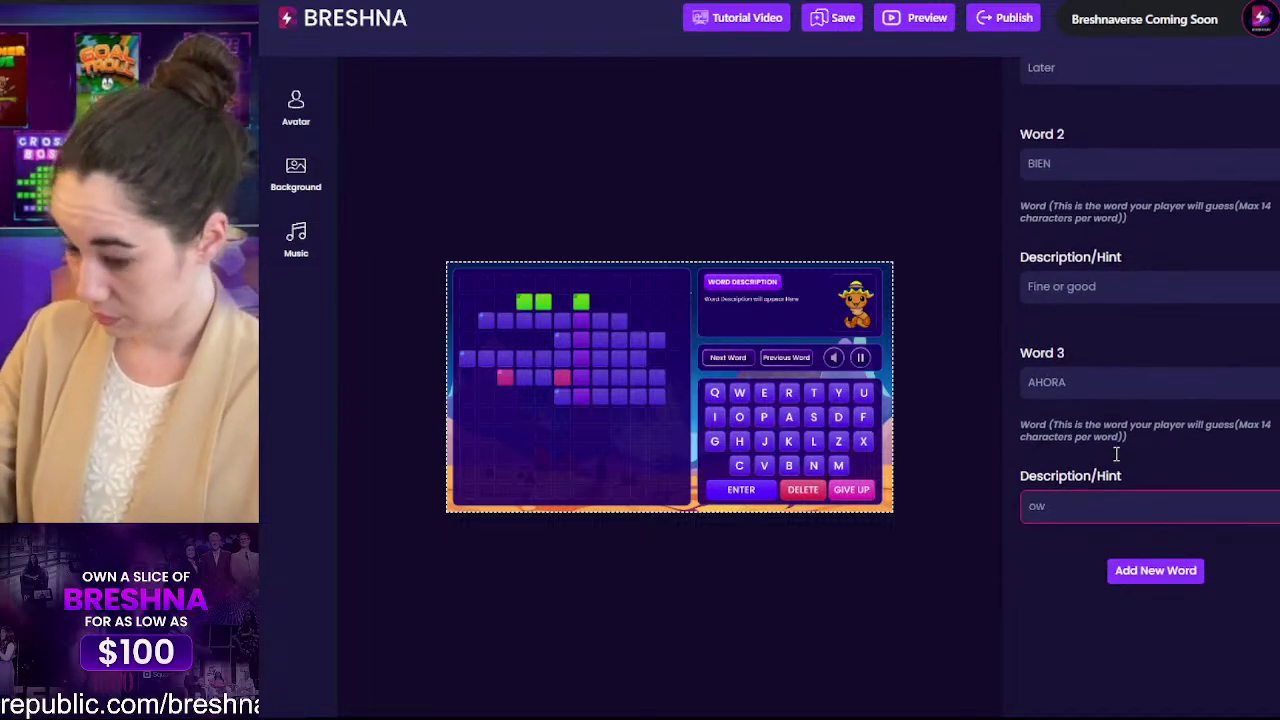
{"action": "type", "text": "N"}
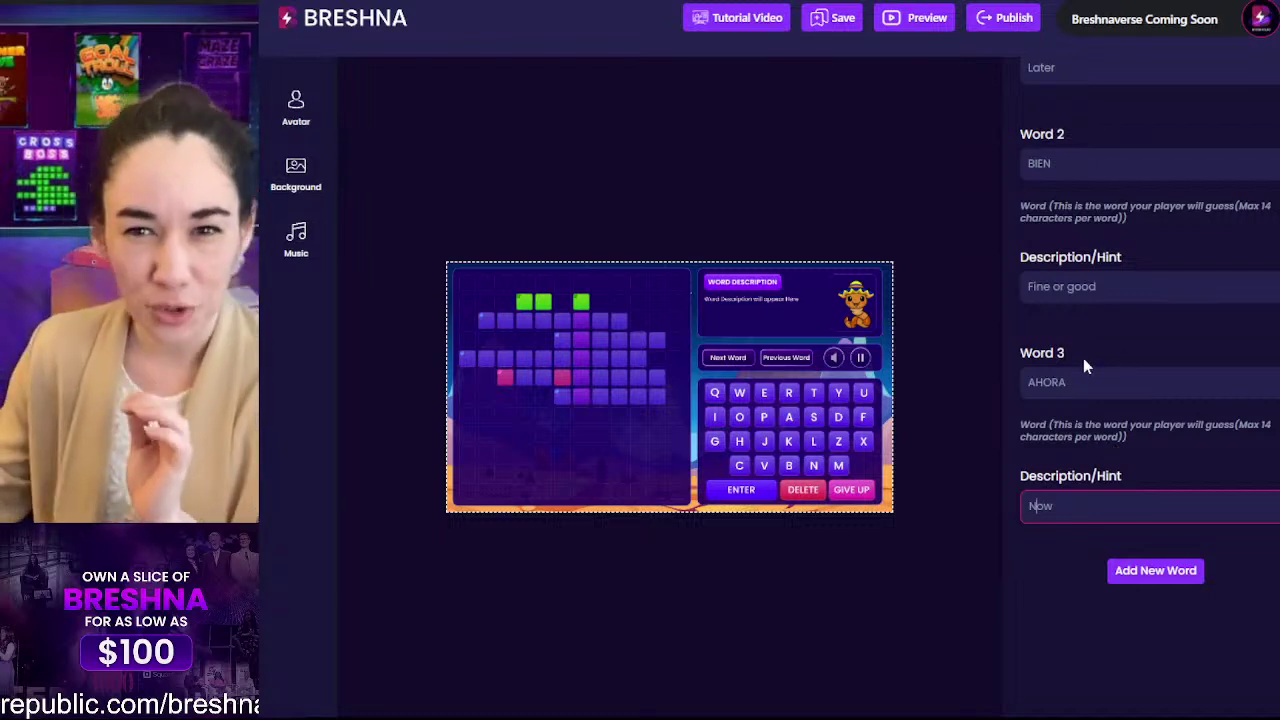
{"action": "scroll", "coordinate": [1083, 358], "scroll_direction": "up", "scroll_amount": 3}
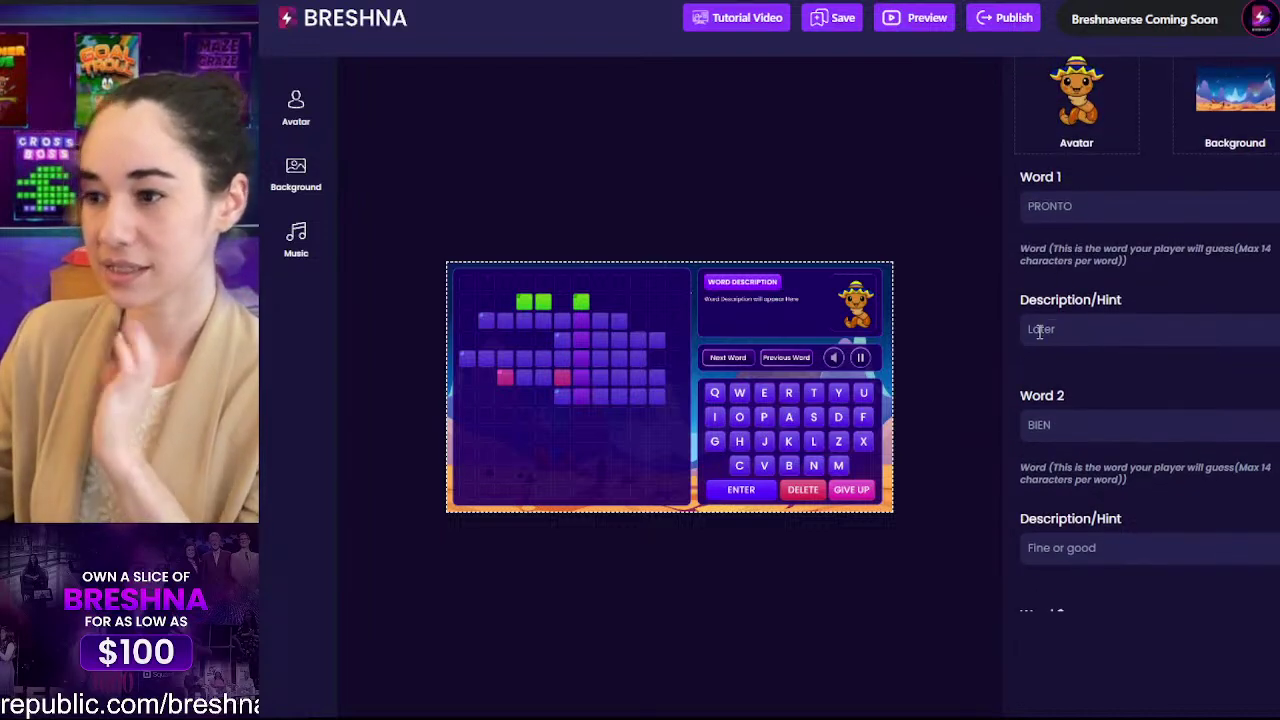
{"action": "left_click", "coordinate": [1033, 331]}
{"action": "left_click_drag", "start_coordinate": [1031, 331], "coordinate": [1021, 338]}
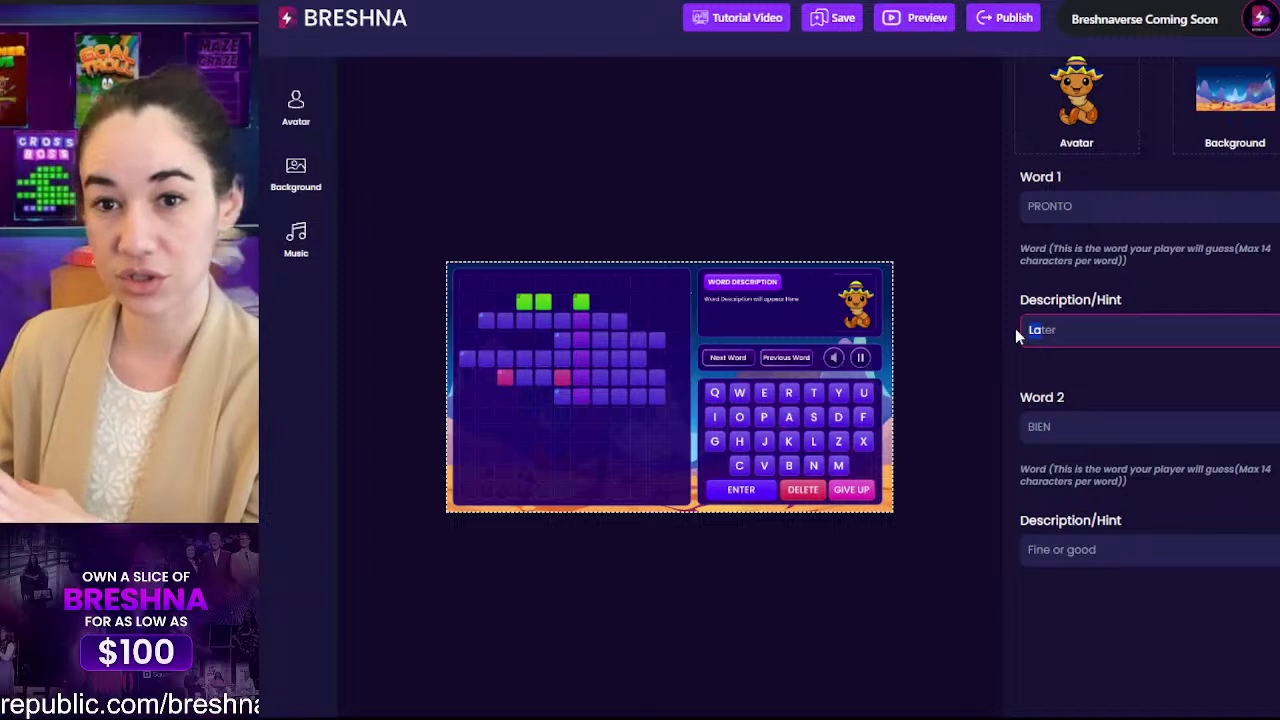
{"action": "left_click", "coordinate": [1088, 332]}
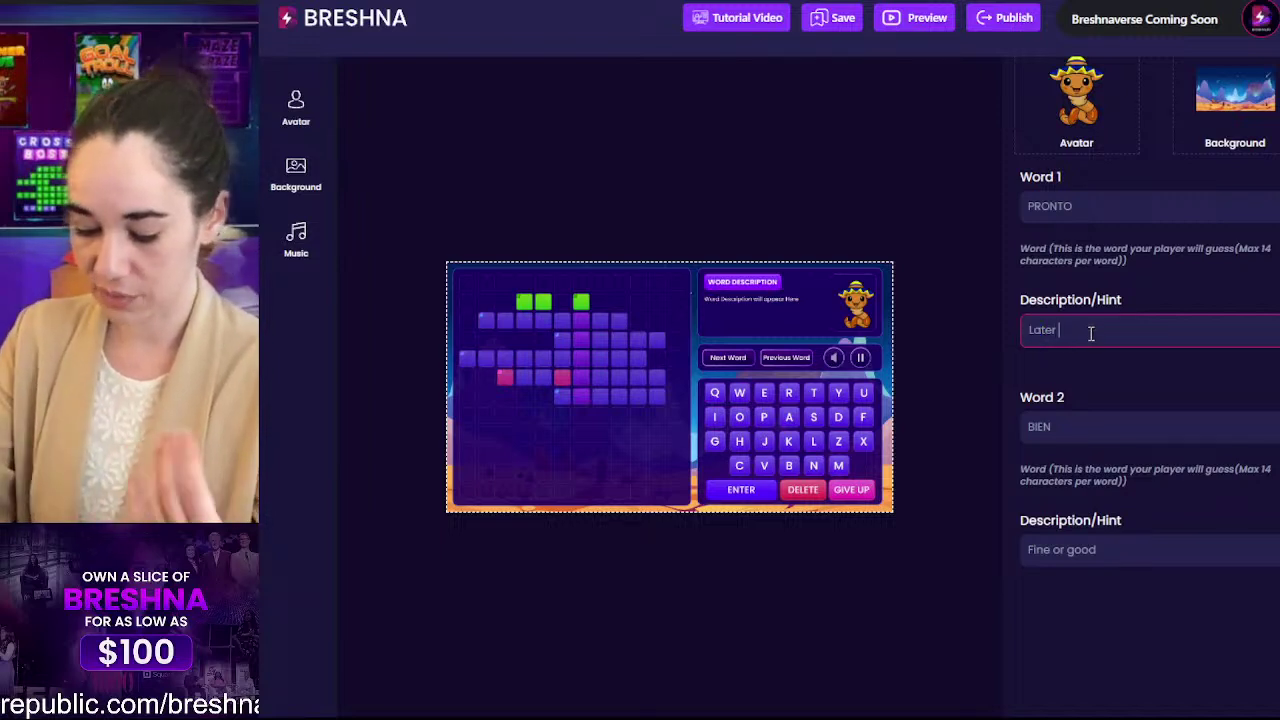
{"action": "type", "text": "today"}
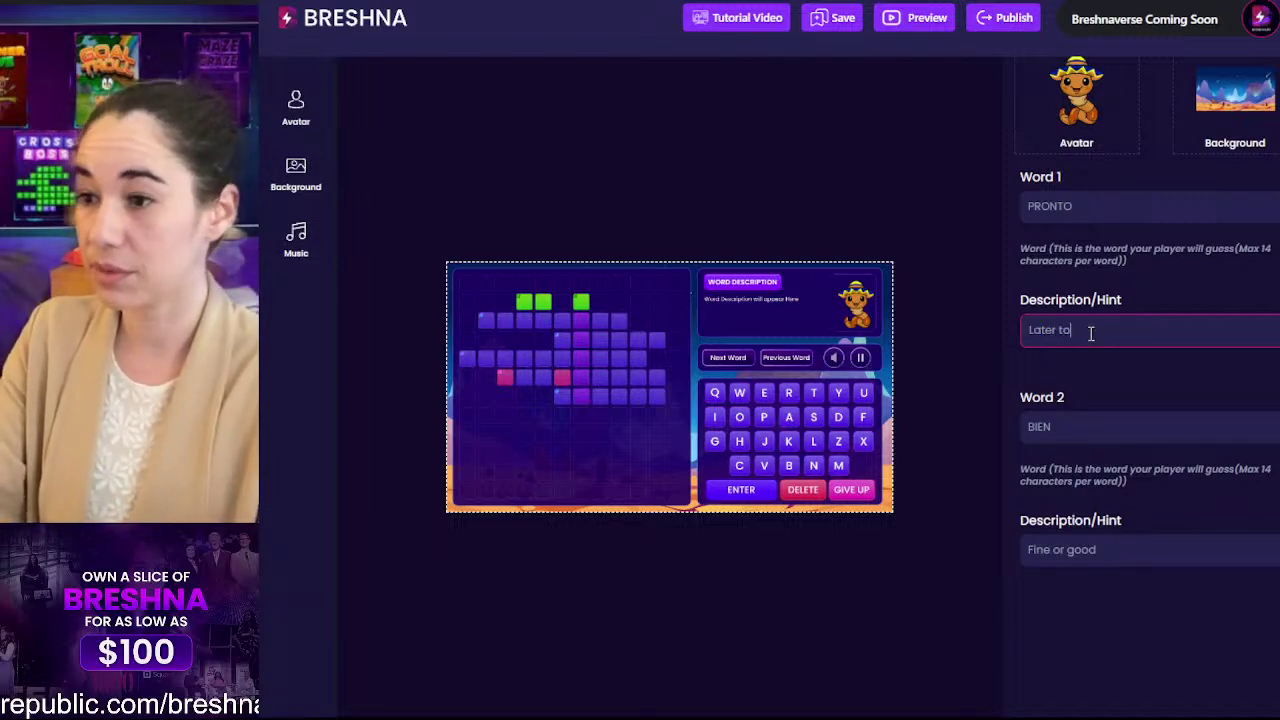
{"action": "key", "text": "BackSpace"}
{"action": "key", "text": "BackSpace"}
{"action": "key", "text": "BackSpace"}
{"action": "key", "text": "BackSpace"}
{"action": "key", "text": "BackSpace"}
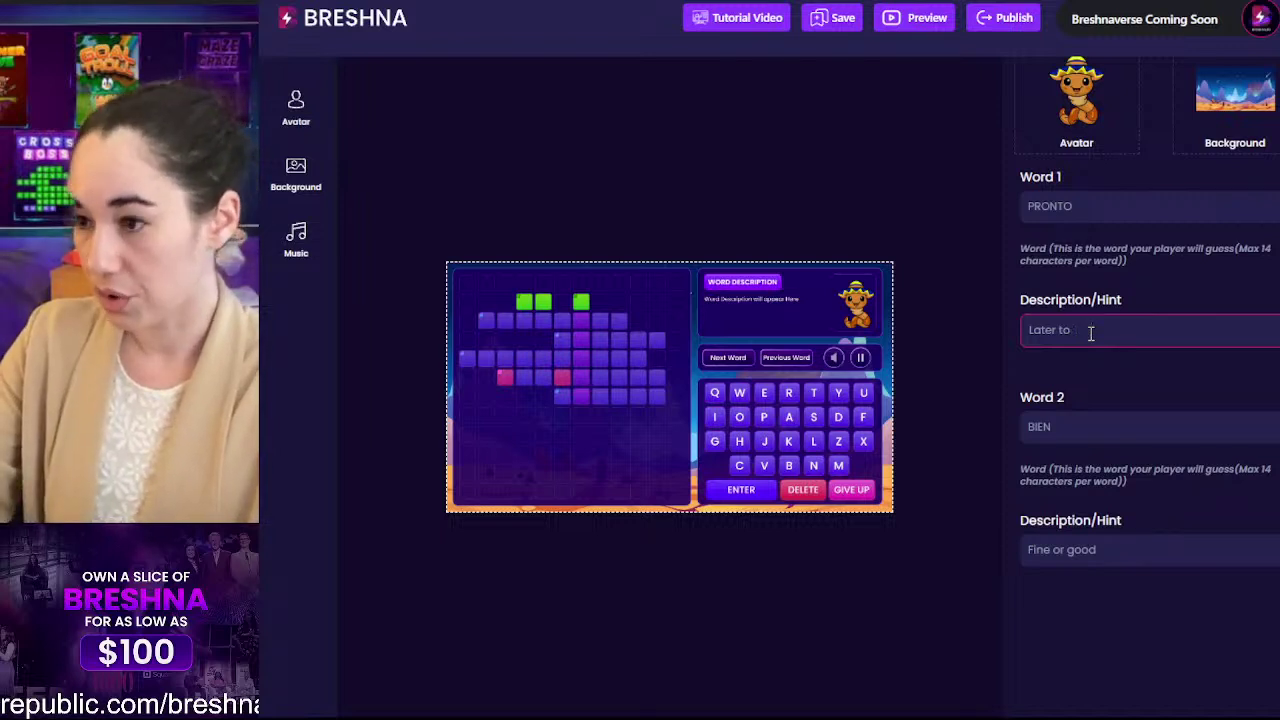
{"action": "type", "text": "Today"}
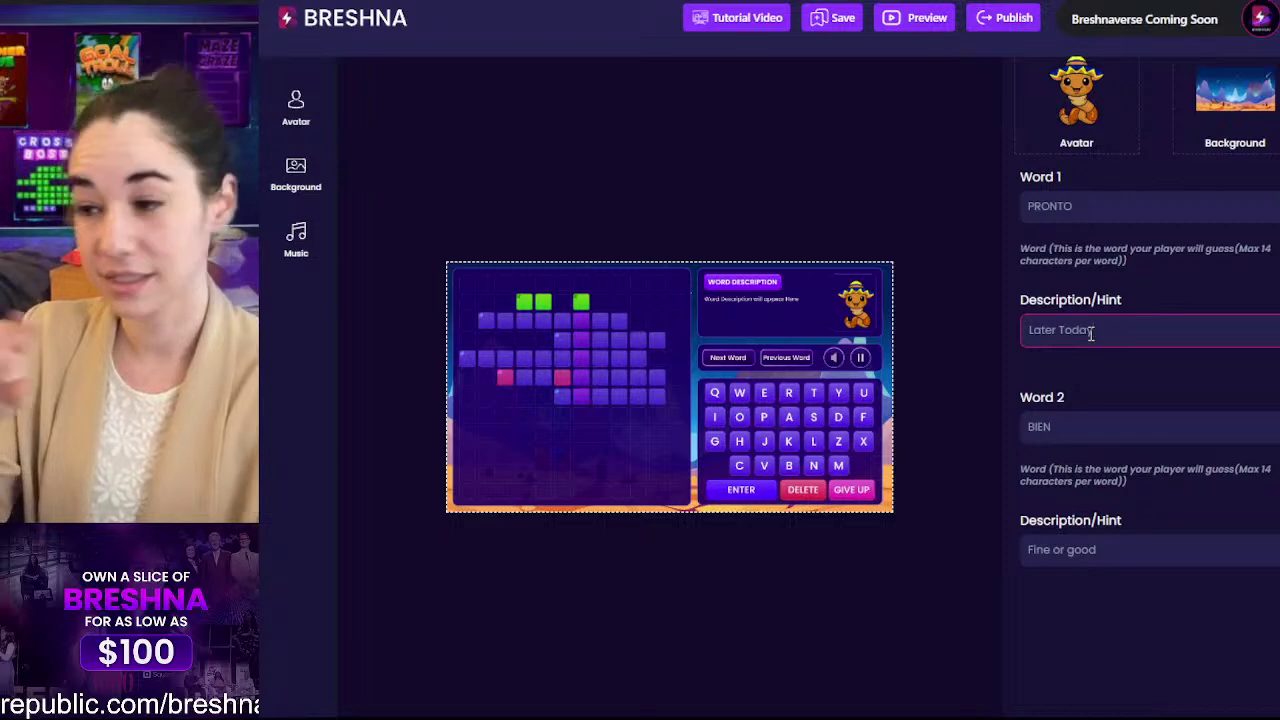
{"action": "key", "text": "BackSpace"}
{"action": "key", "text": "BackSpace"}
{"action": "key", "text": "BackSpace"}
{"action": "key", "text": "BackSpace"}
{"action": "key", "text": "BackSpace"}
{"action": "key", "text": "BackSpace"}
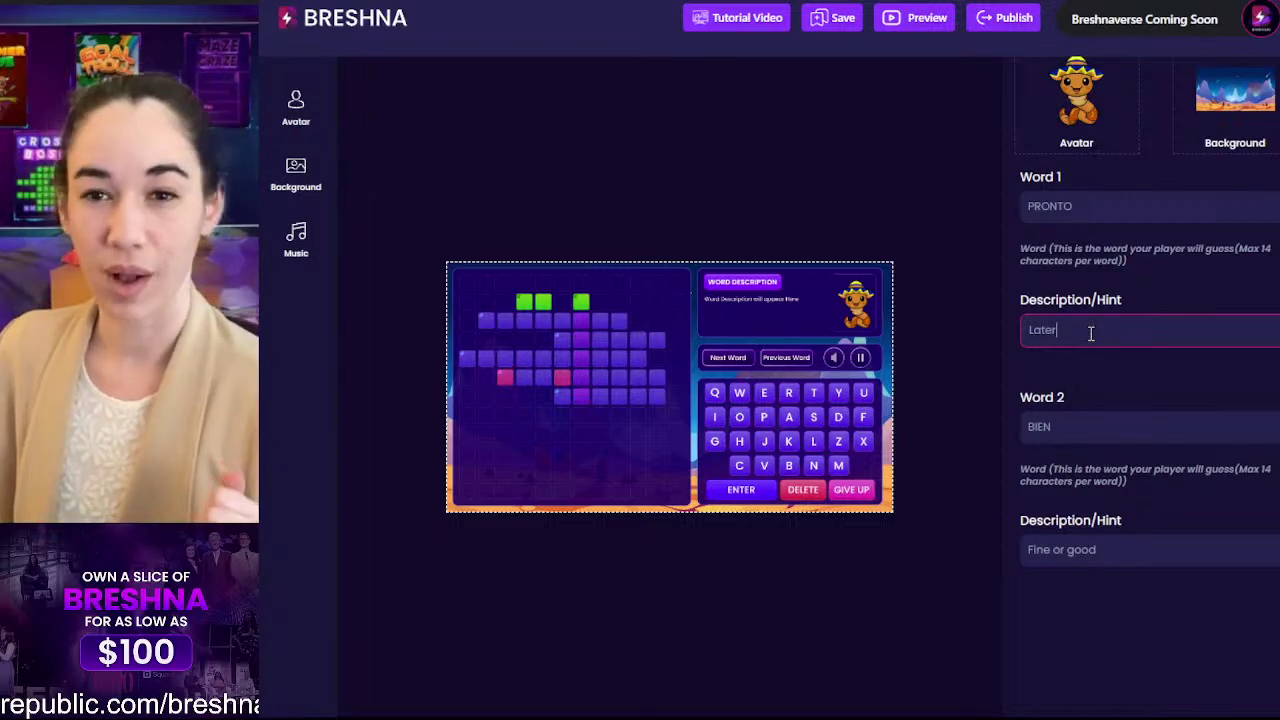
{"action": "scroll", "coordinate": [1091, 333], "scroll_direction": "down", "scroll_amount": 5}
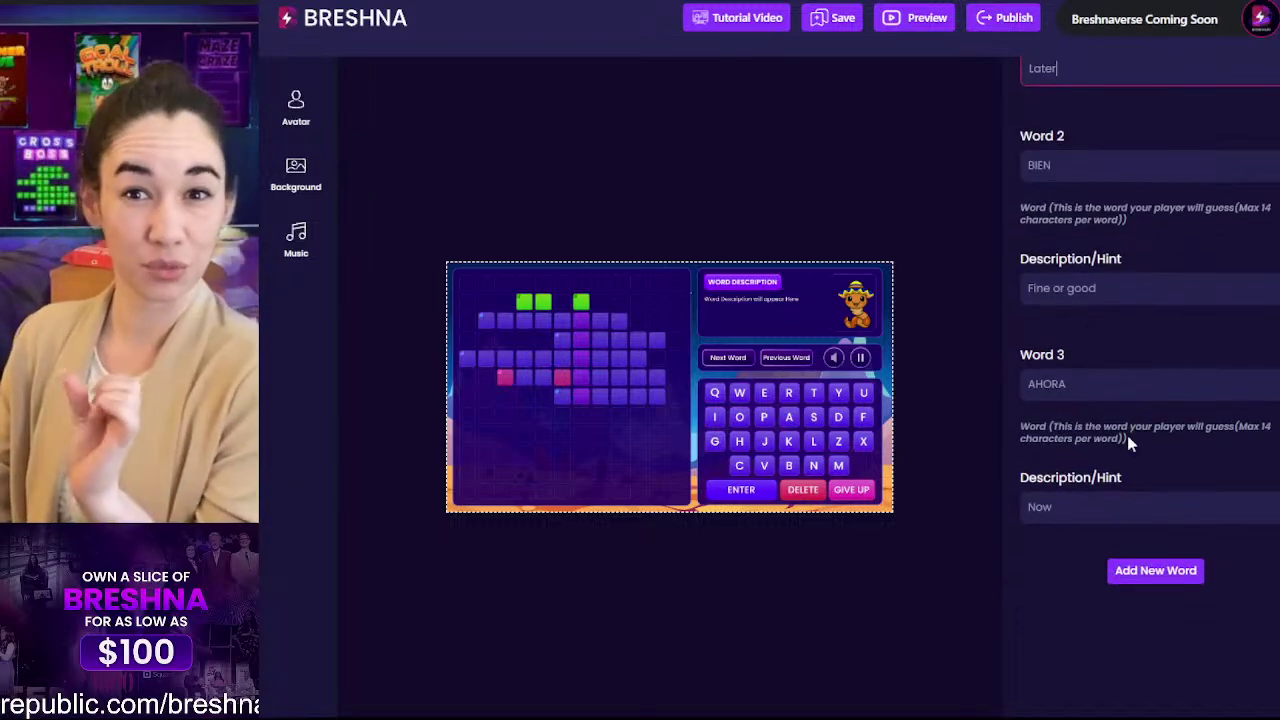
Step: Create a Word 4 entry, type HOY into it and give it the hint 'Today'
{"action": "left_click", "coordinate": [1176, 571]}
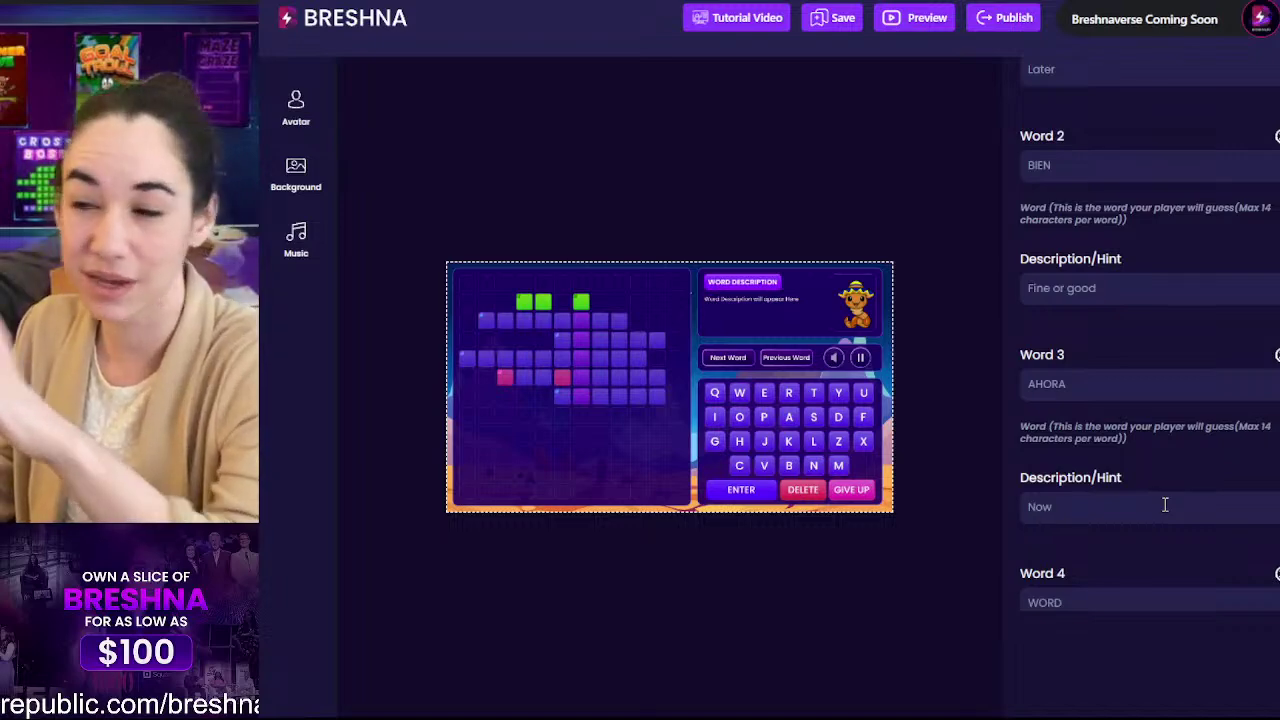
{"action": "double_click", "coordinate": [1100, 499]}
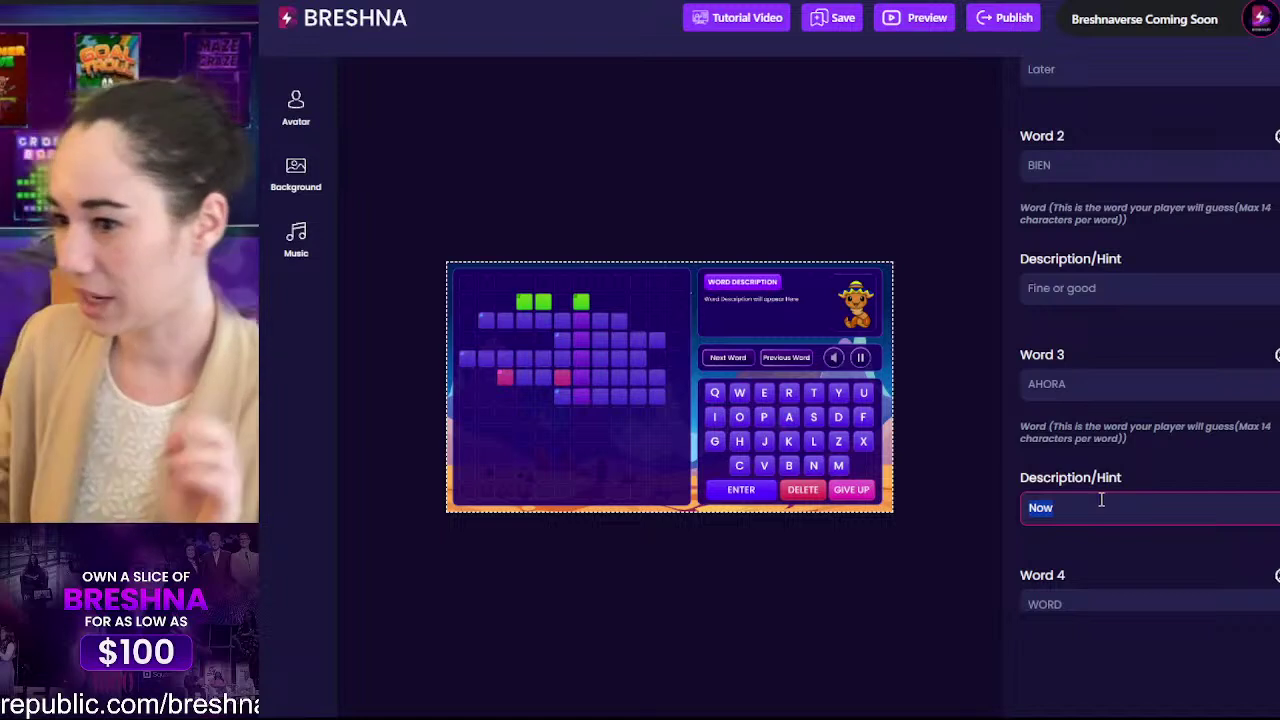
{"action": "scroll", "coordinate": [1148, 460], "scroll_direction": "down", "scroll_amount": 3}
{"action": "left_click", "coordinate": [1072, 384]}
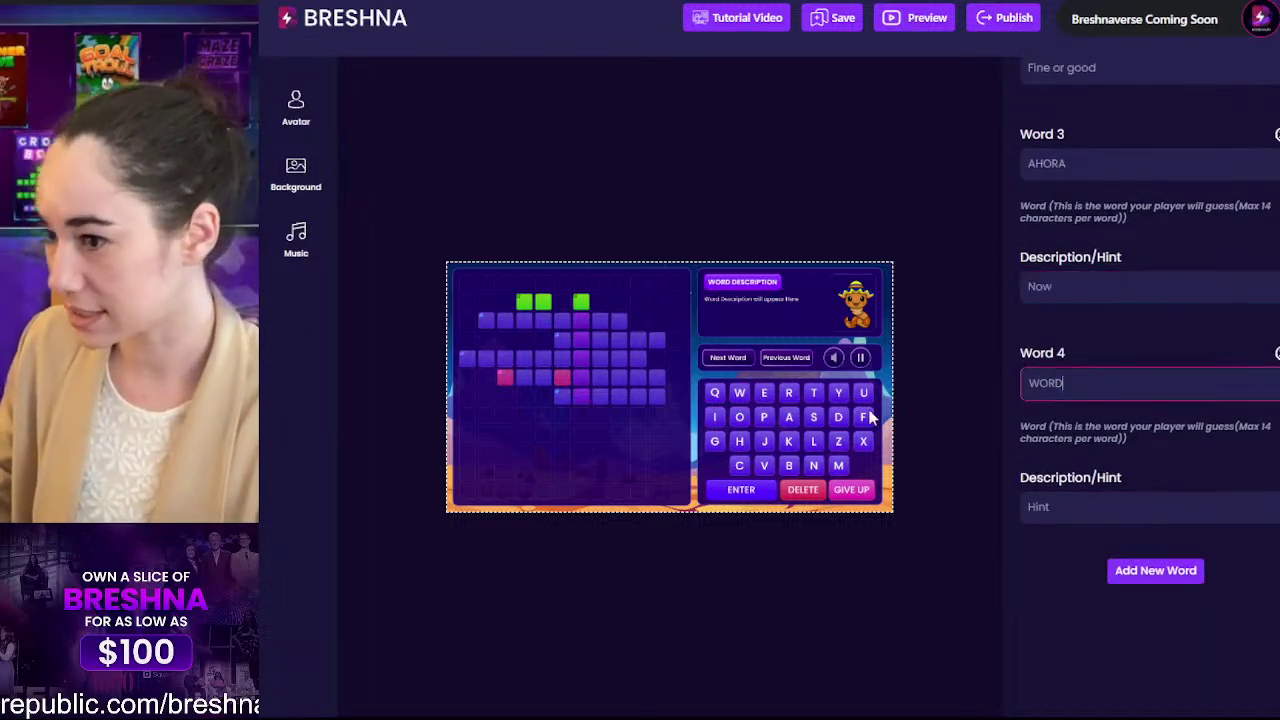
{"action": "double_click", "coordinate": [1043, 388]}
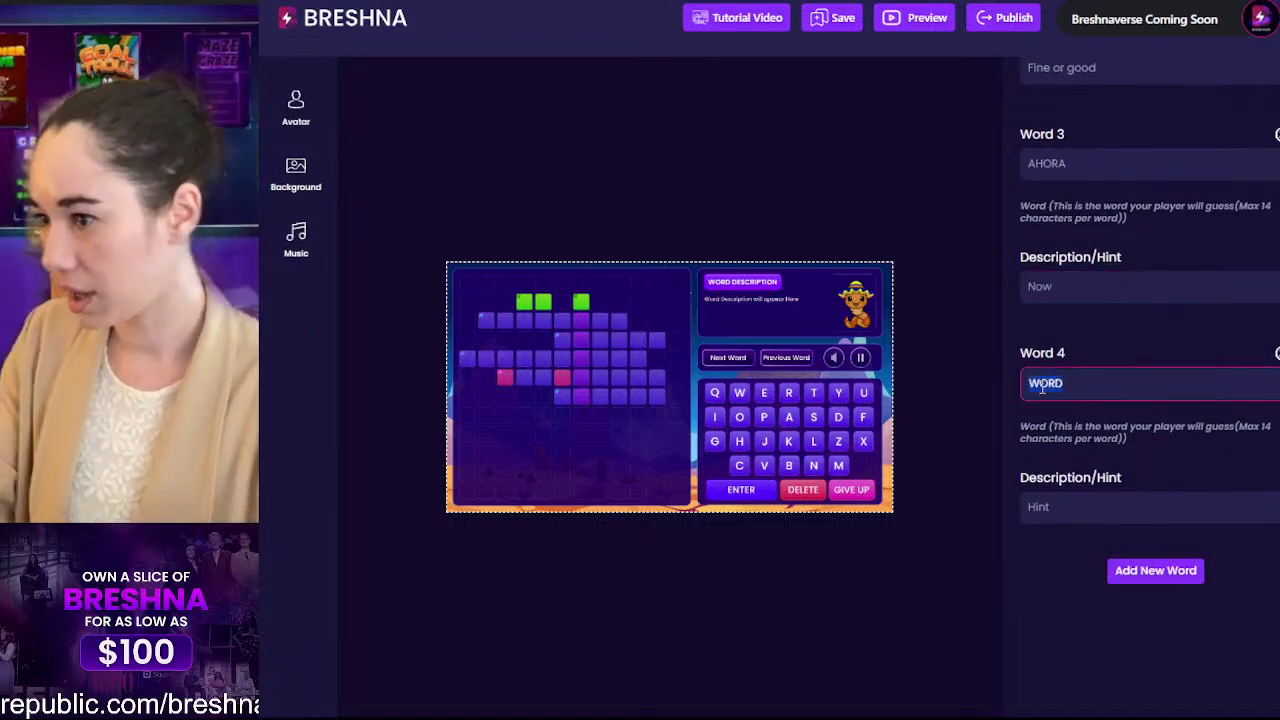
{"action": "type", "text": "HOY"}
{"action": "key", "text": "Tab"}
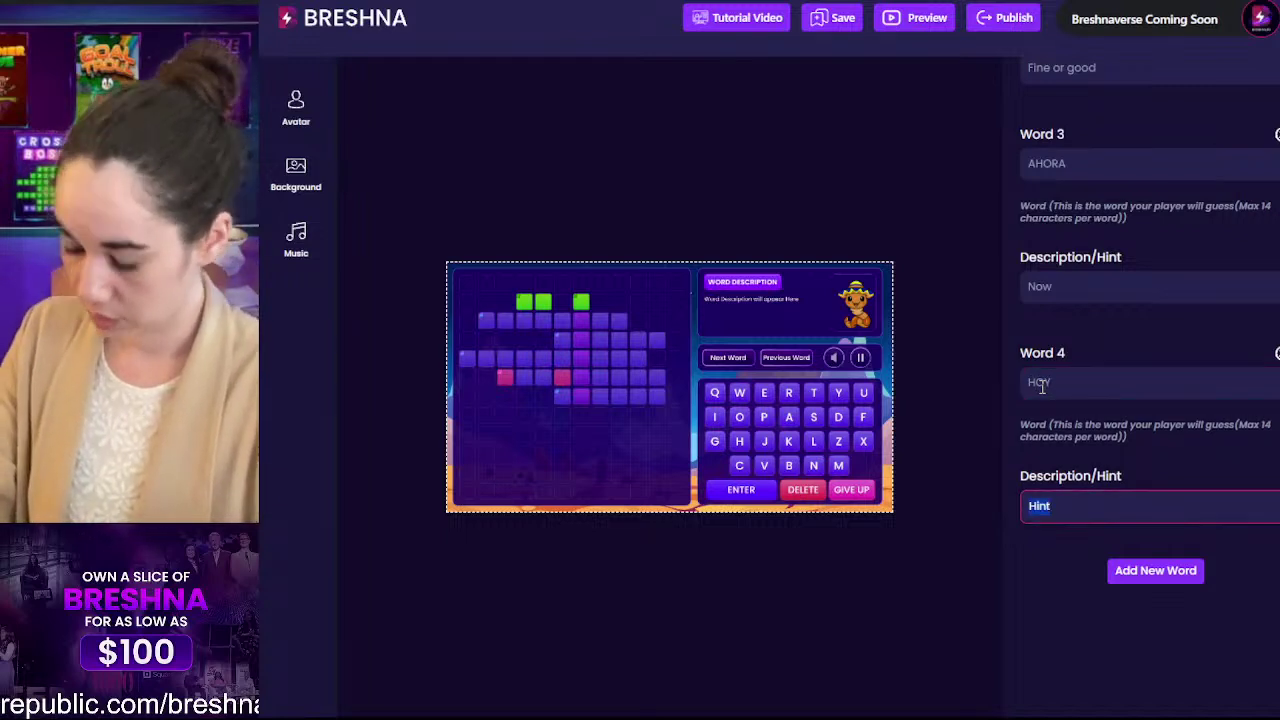
{"action": "type", "text": "Today"}
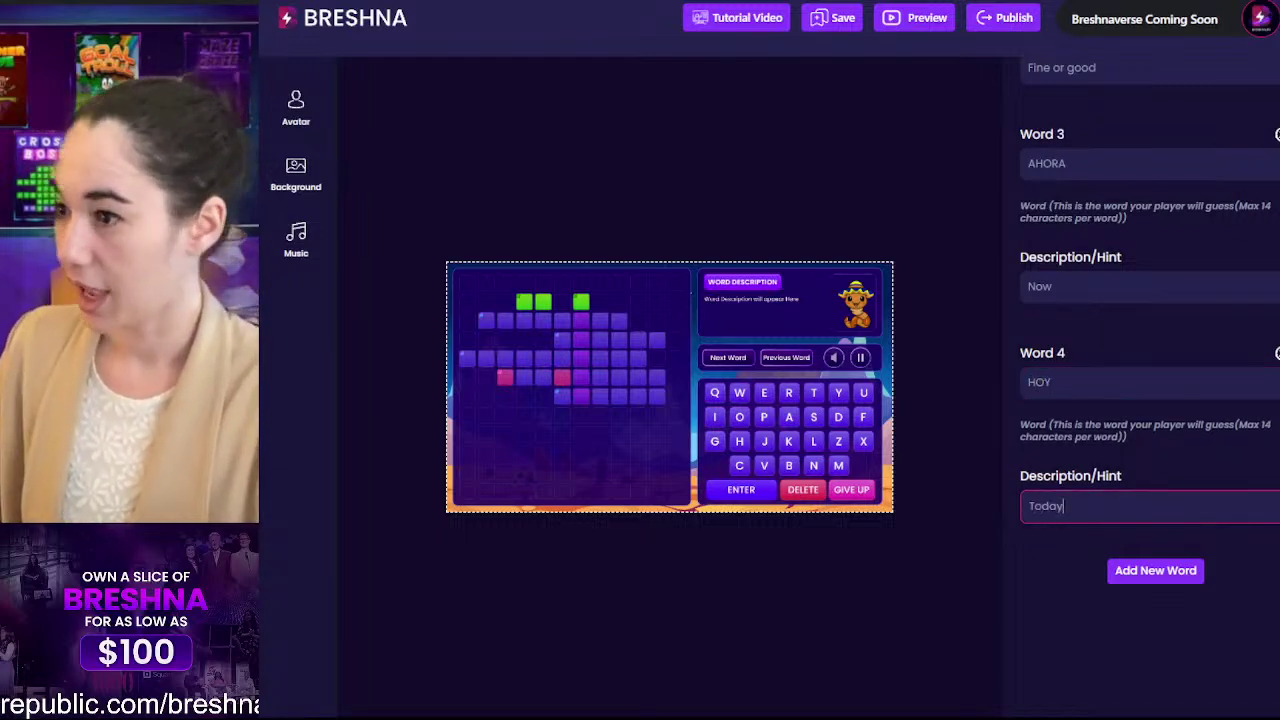
{"action": "scroll", "coordinate": [1177, 491], "scroll_direction": "up", "scroll_amount": 1}
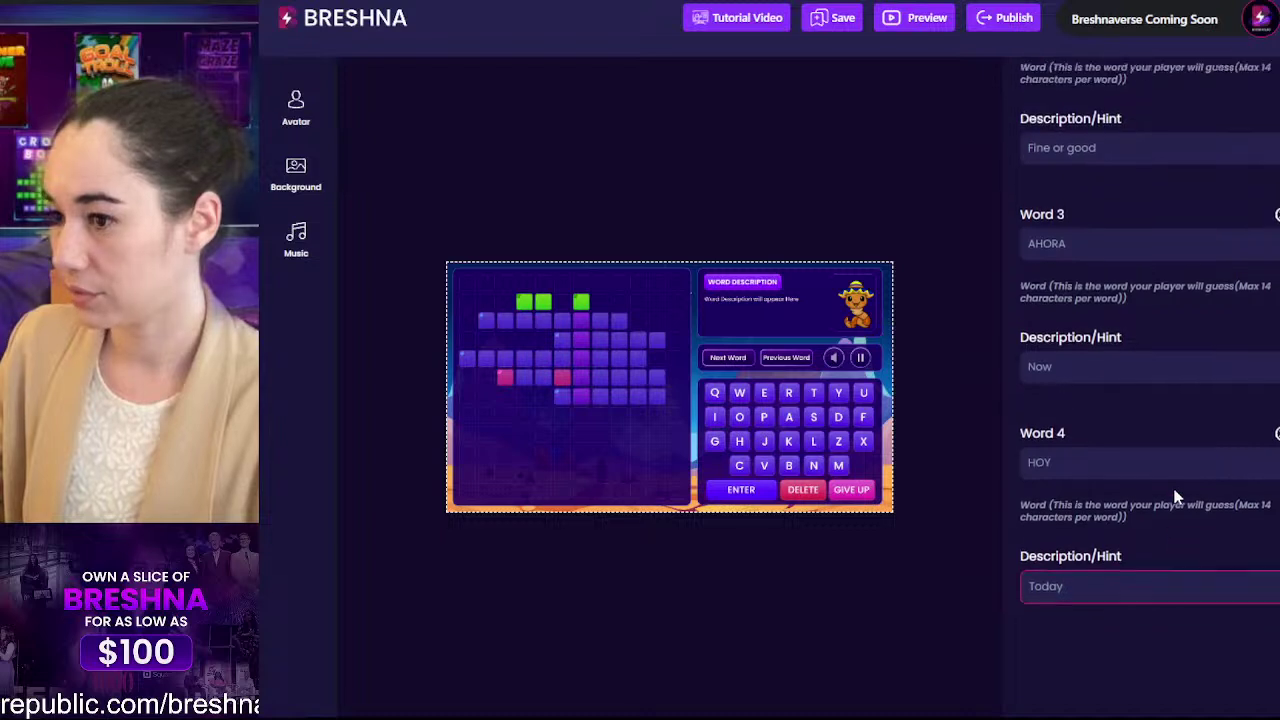
{"action": "scroll", "coordinate": [1177, 491], "scroll_direction": "down", "scroll_amount": 1}
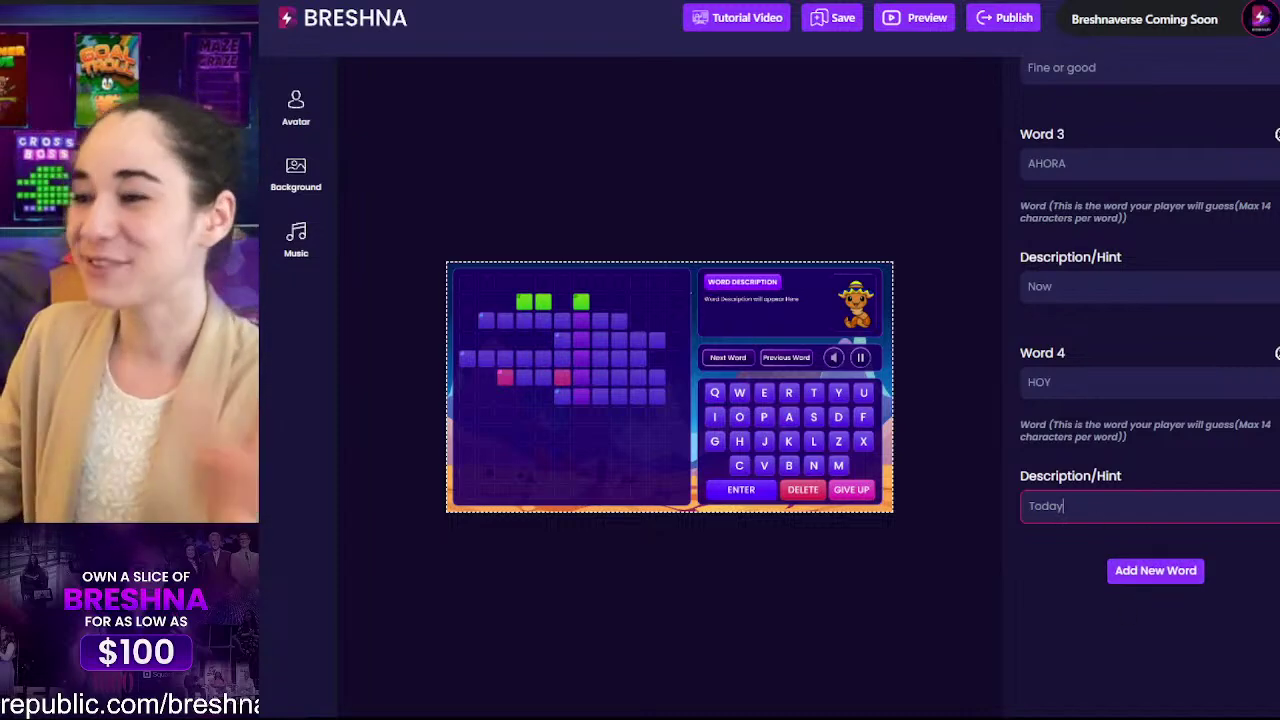
{"action": "scroll", "coordinate": [1206, 244], "scroll_direction": "up", "scroll_amount": 3}
{"action": "scroll", "coordinate": [1249, 509], "scroll_direction": "down", "scroll_amount": 1}
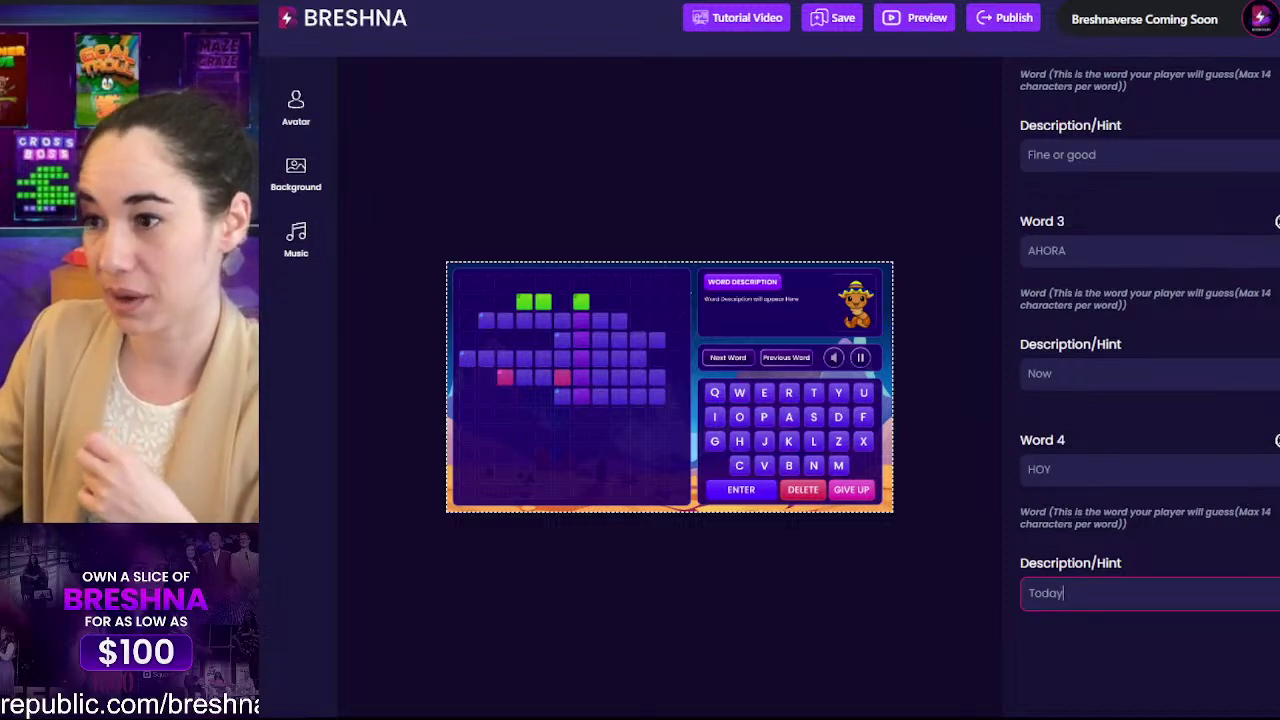
Step: Finish the hint edit, leaving a blank Word 4 entry after AHORA ('Now')
{"action": "left_click", "coordinate": [1277, 448]}
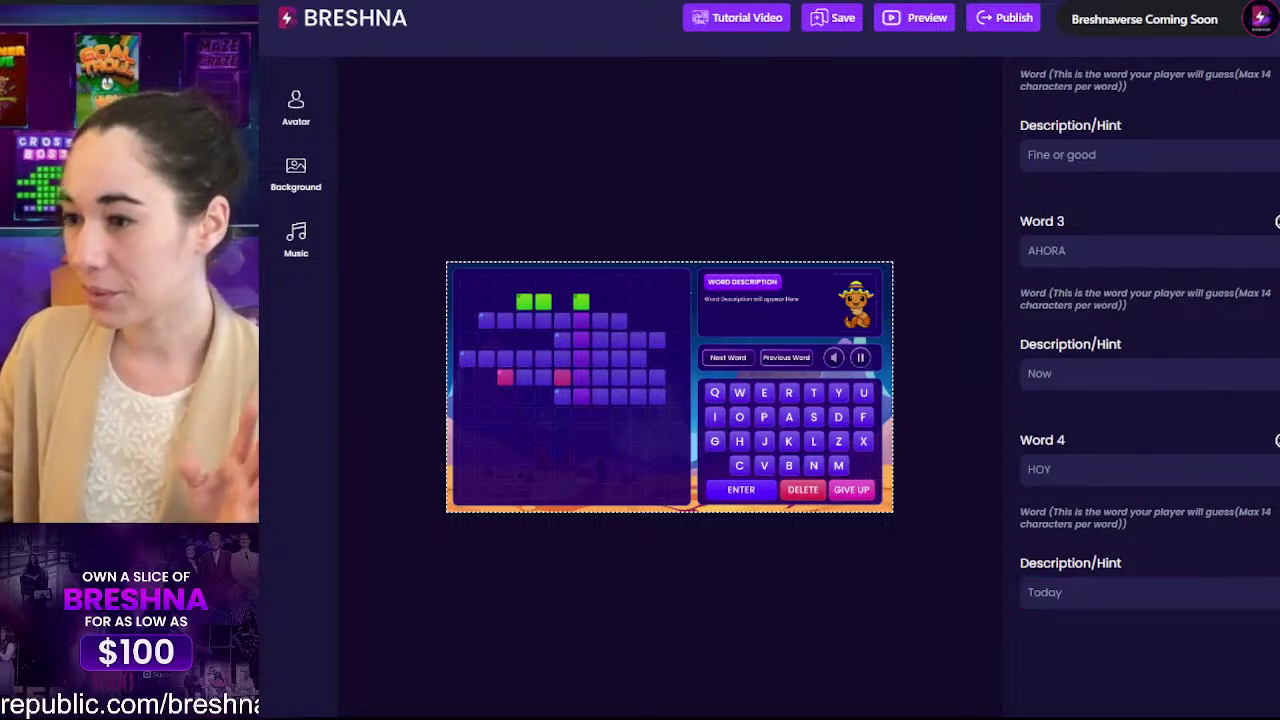
{"action": "scroll", "coordinate": [1260, 451], "scroll_direction": "up", "scroll_amount": 5}
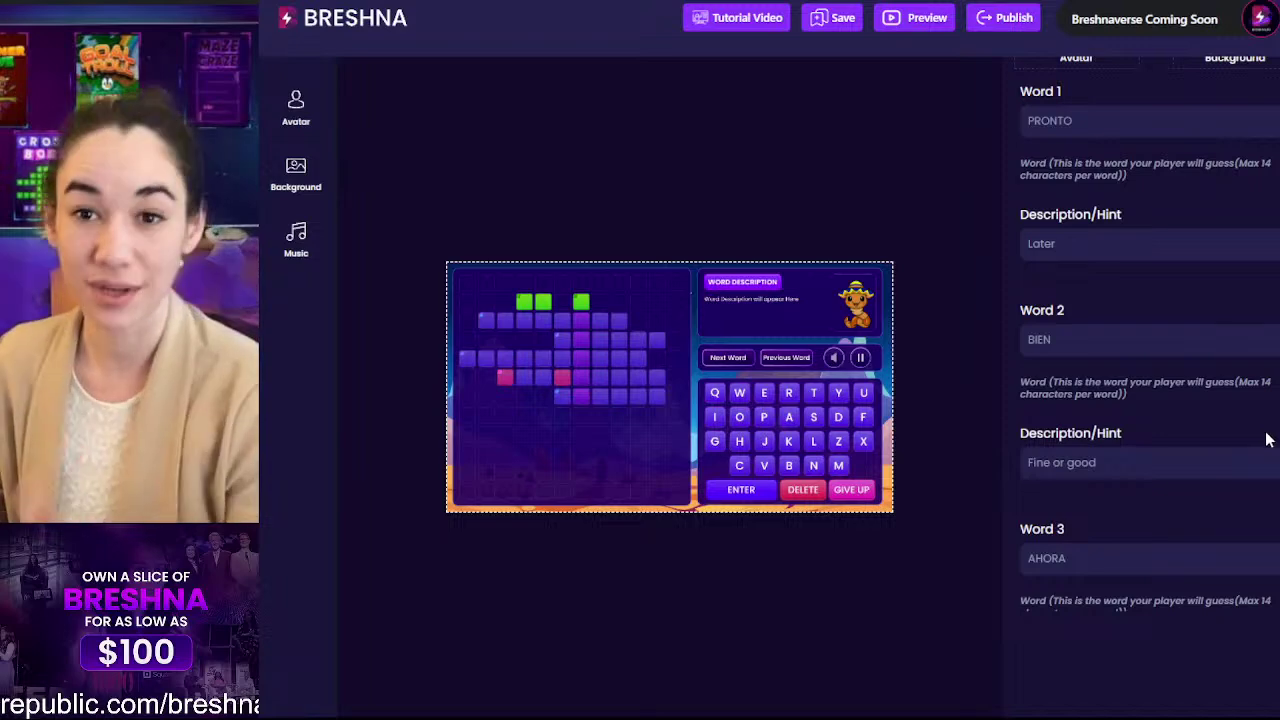
{"action": "scroll", "coordinate": [1260, 450], "scroll_direction": "up", "scroll_amount": 2}
{"action": "scroll", "coordinate": [1274, 250], "scroll_direction": "down", "scroll_amount": 5}
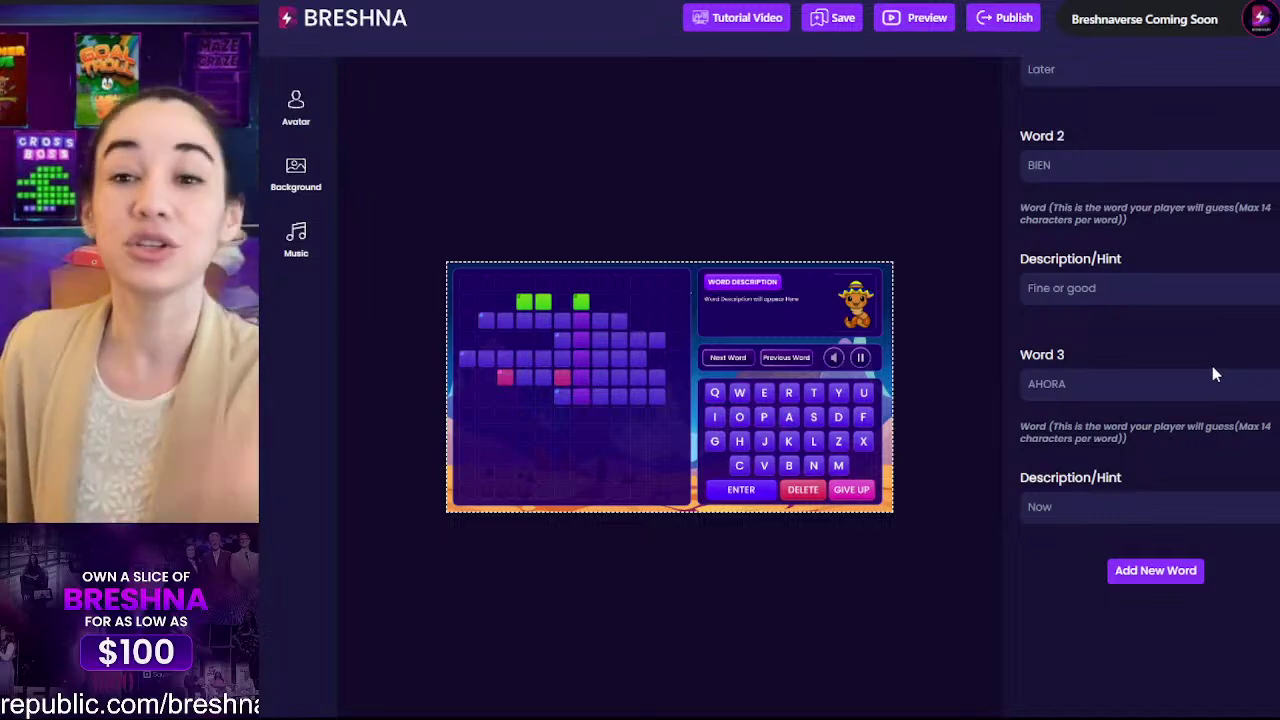
{"action": "scroll", "coordinate": [1212, 366], "scroll_direction": "up", "scroll_amount": 1}
{"action": "scroll", "coordinate": [1212, 366], "scroll_direction": "down", "scroll_amount": 1}
Step: Add word 4 as HOY with the hint 'Today'
{"action": "left_click", "coordinate": [1160, 572]}
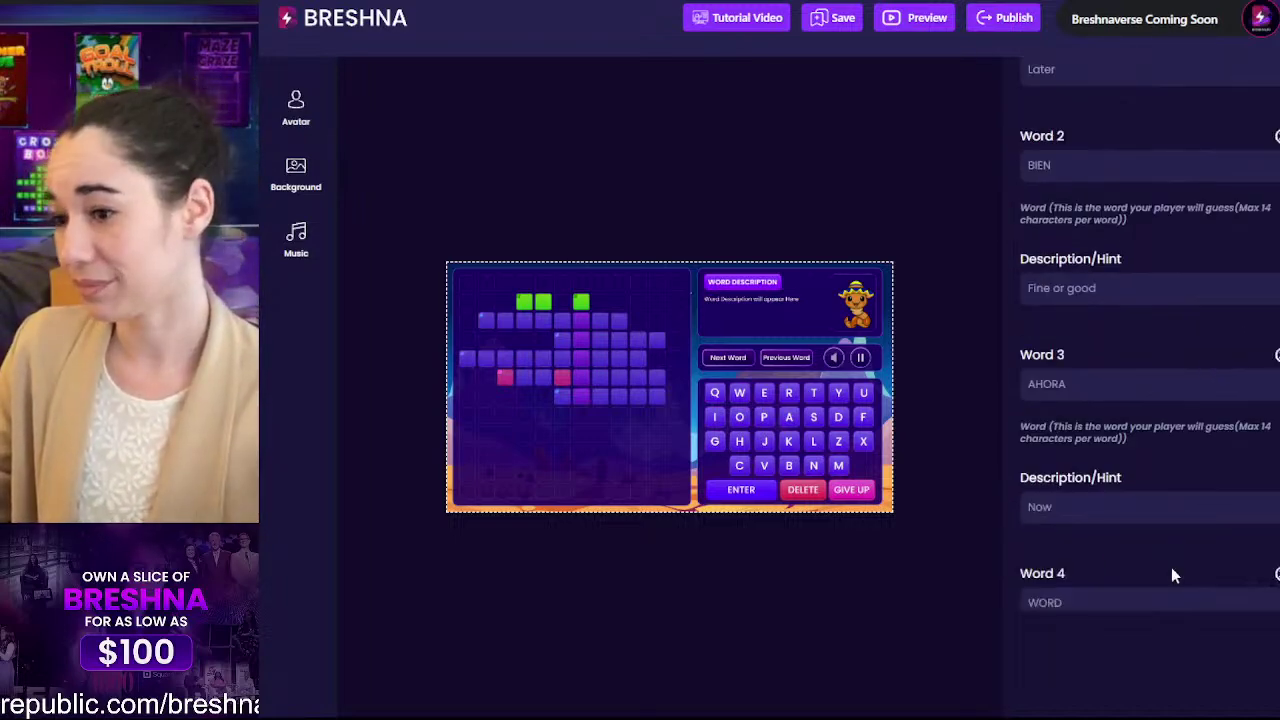
{"action": "scroll", "coordinate": [1186, 403], "scroll_direction": "down", "scroll_amount": 2}
{"action": "scroll", "coordinate": [1214, 269], "scroll_direction": "up", "scroll_amount": 4}
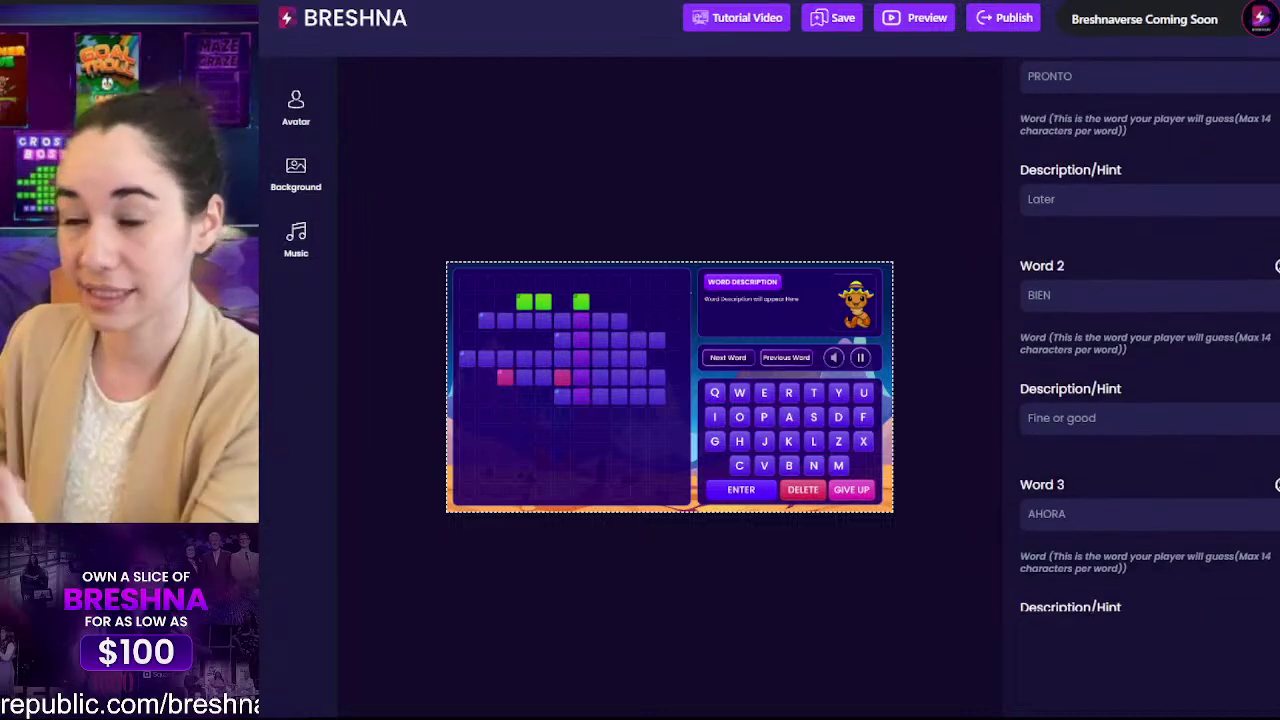
{"action": "scroll", "coordinate": [1240, 360], "scroll_direction": "down", "scroll_amount": 4}
{"action": "double_click", "coordinate": [1043, 378]}
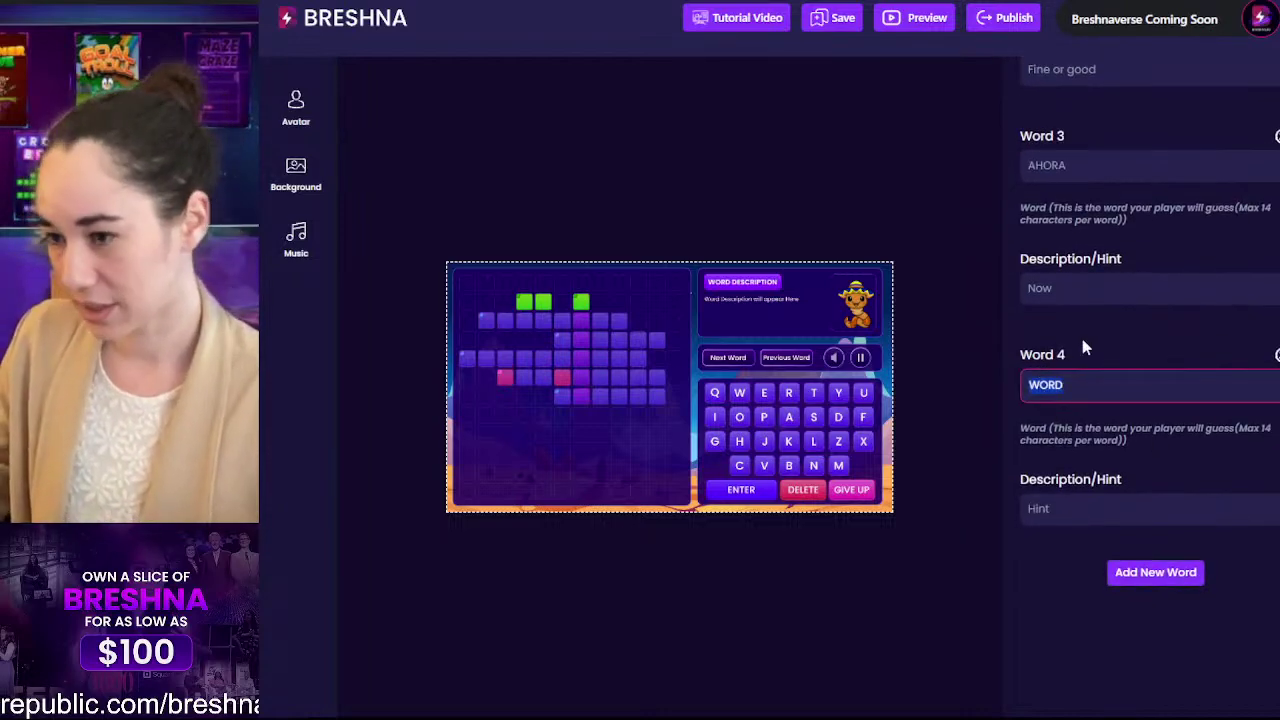
{"action": "type", "text": "HOY"}
{"action": "key", "text": "Tab"}
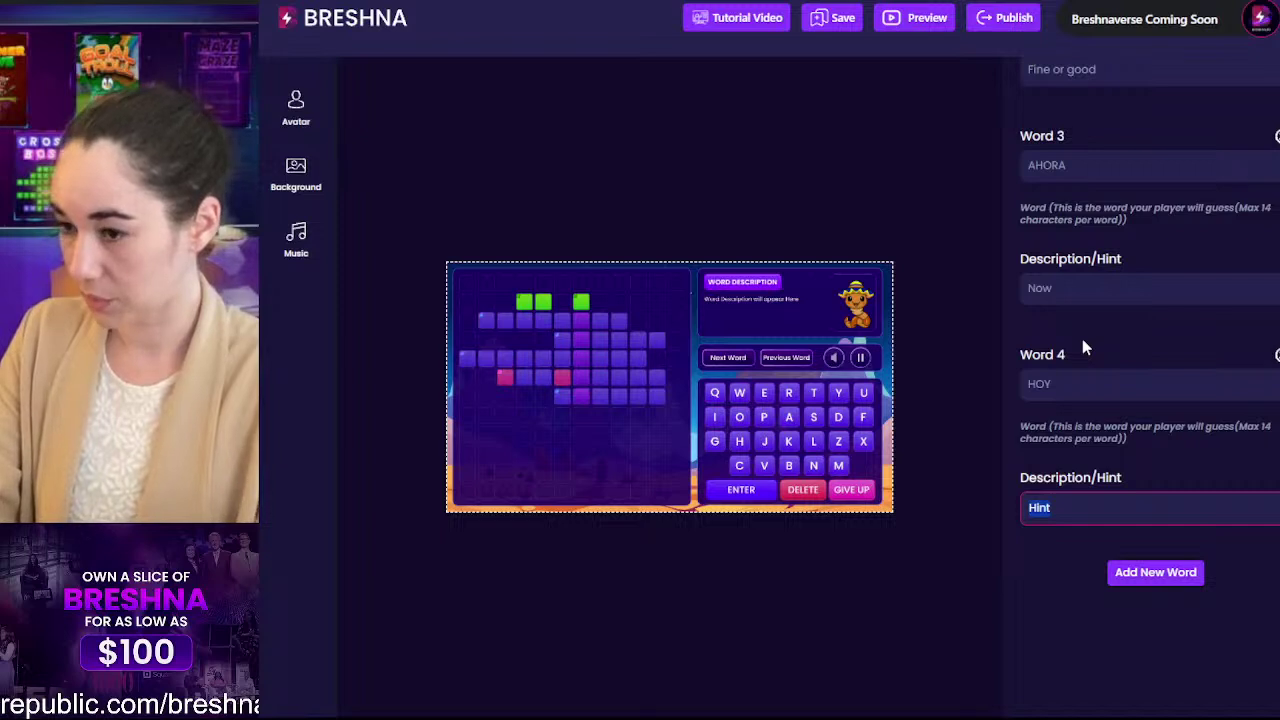
{"action": "type", "text": "Today"}
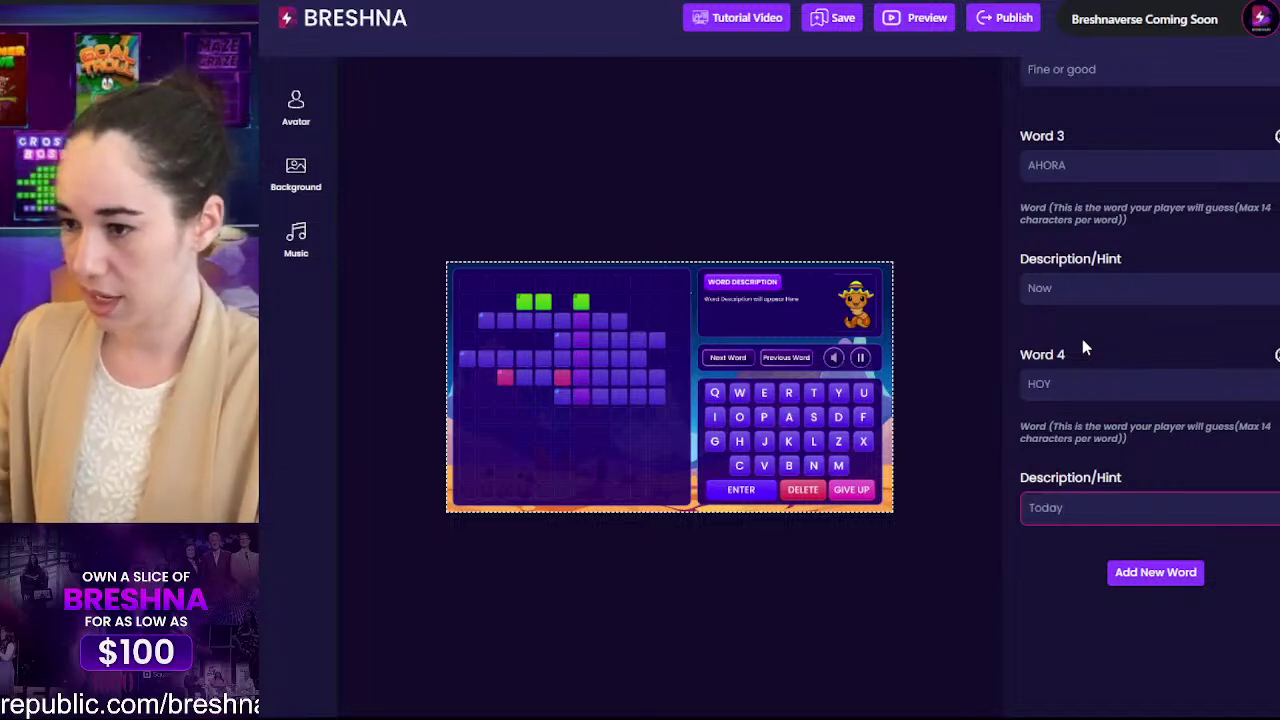
Step: Add word 5 as LUNA, replacing the default hint with 'Moon'
{"action": "left_click", "coordinate": [1152, 577]}
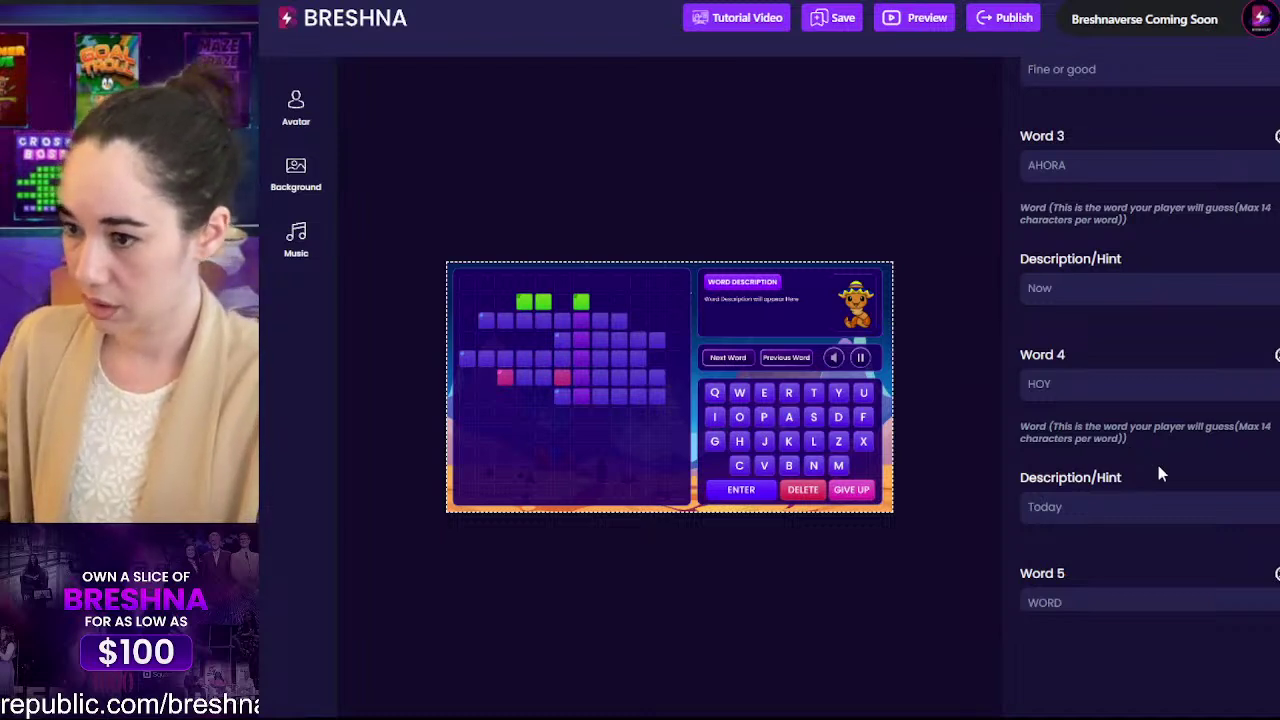
{"action": "scroll", "coordinate": [1150, 460], "scroll_direction": "down", "scroll_amount": 2}
{"action": "left_click", "coordinate": [1046, 393]}
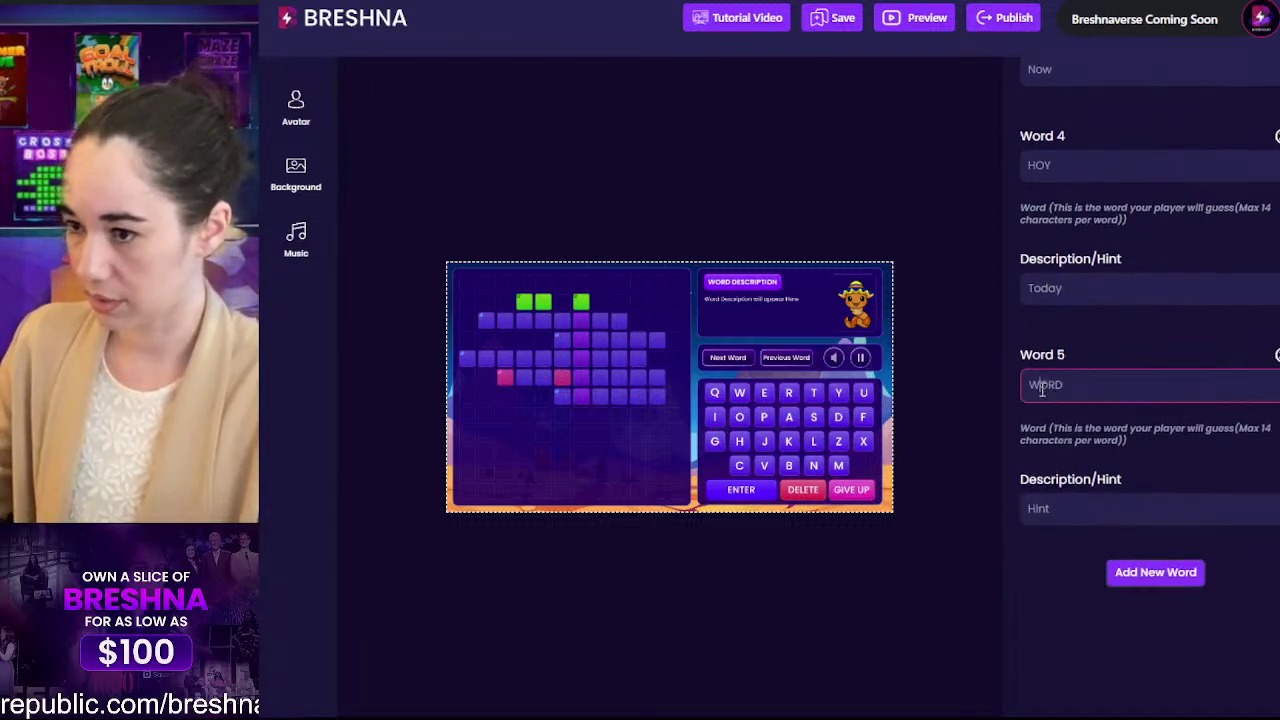
{"action": "type", "text": "LUNA"}
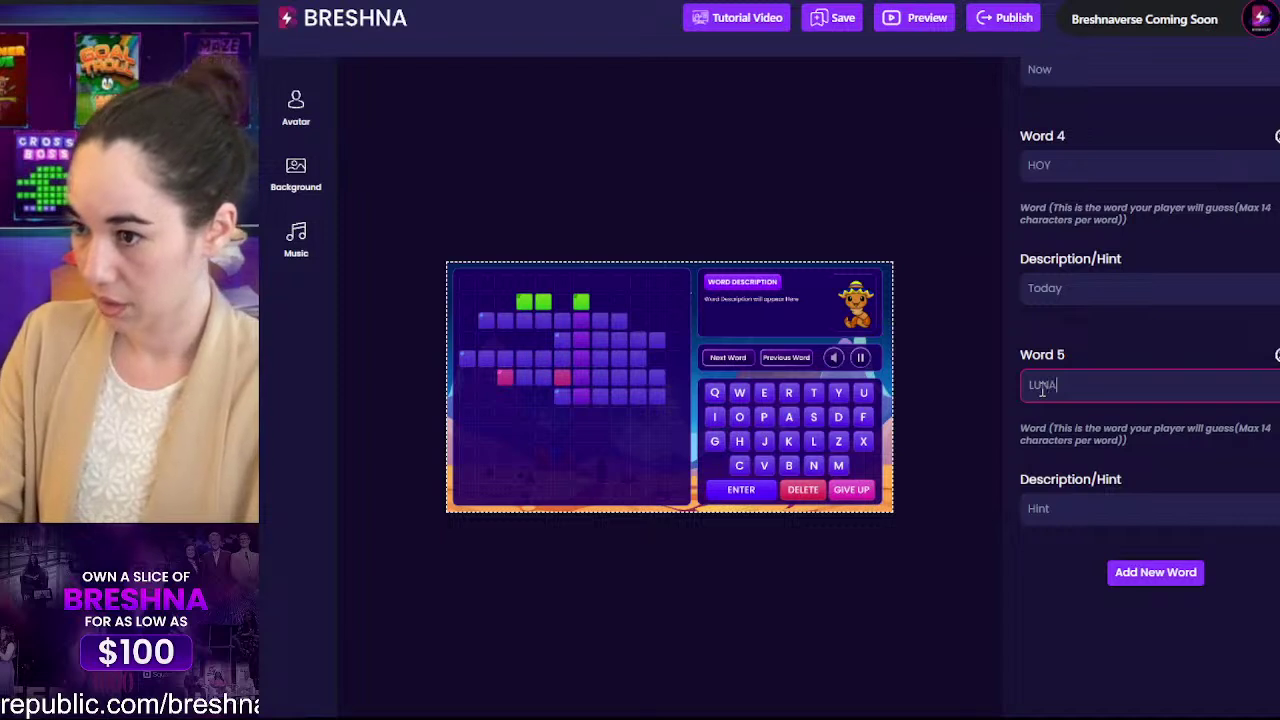
{"action": "key", "text": "Tab"}
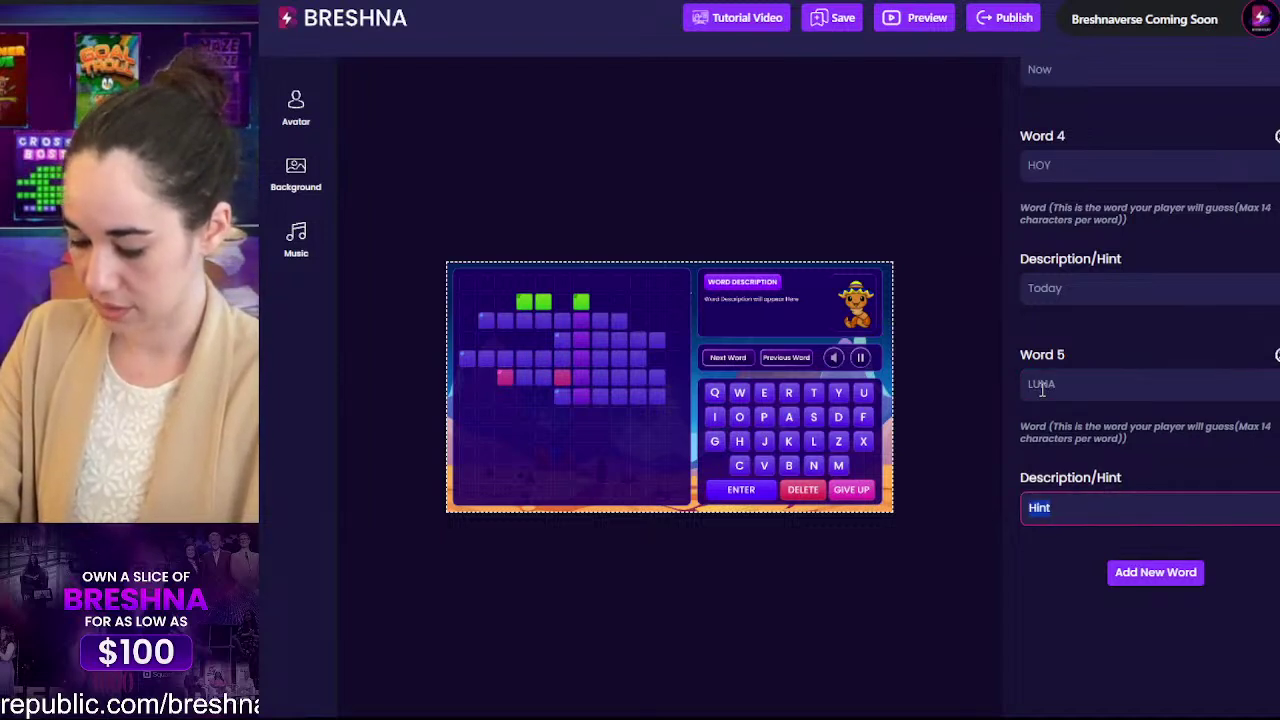
{"action": "key", "text": "Right"}
{"action": "key", "text": "BackSpace"}
{"action": "key", "text": "BackSpace"}
{"action": "key", "text": "BackSpace"}
{"action": "key", "text": "BackSpace"}
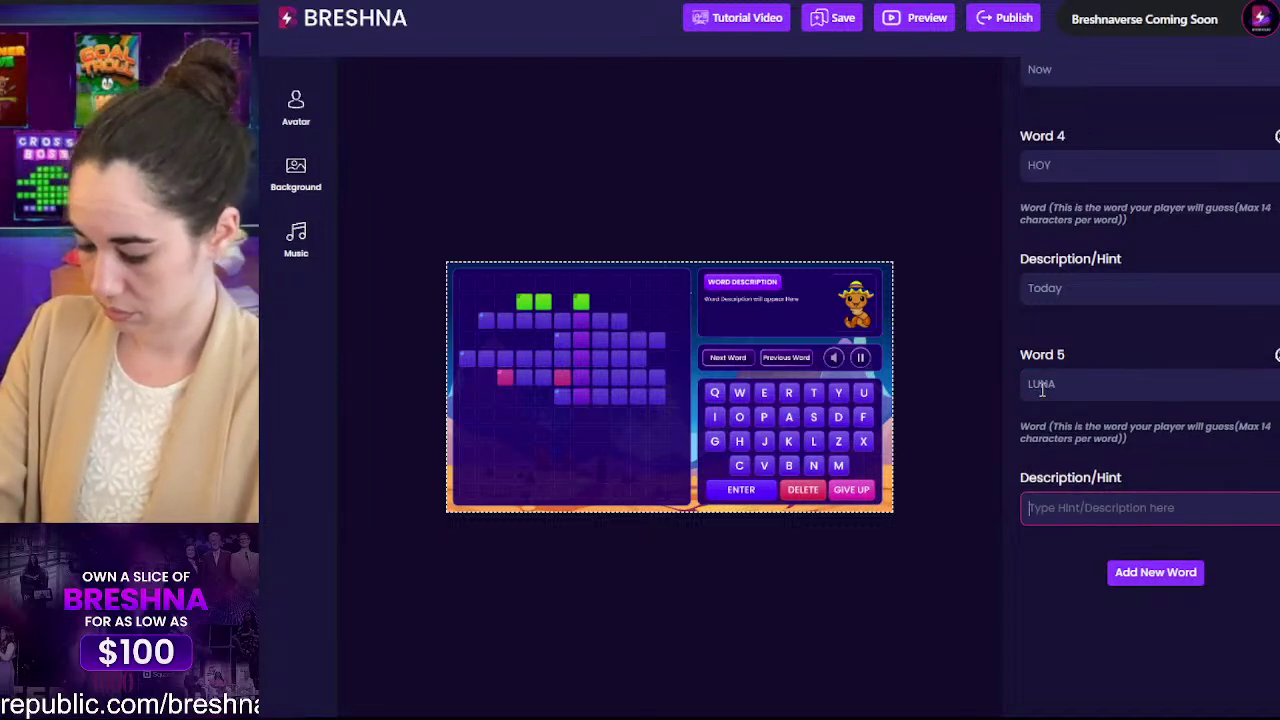
{"action": "type", "text": "Moon"}
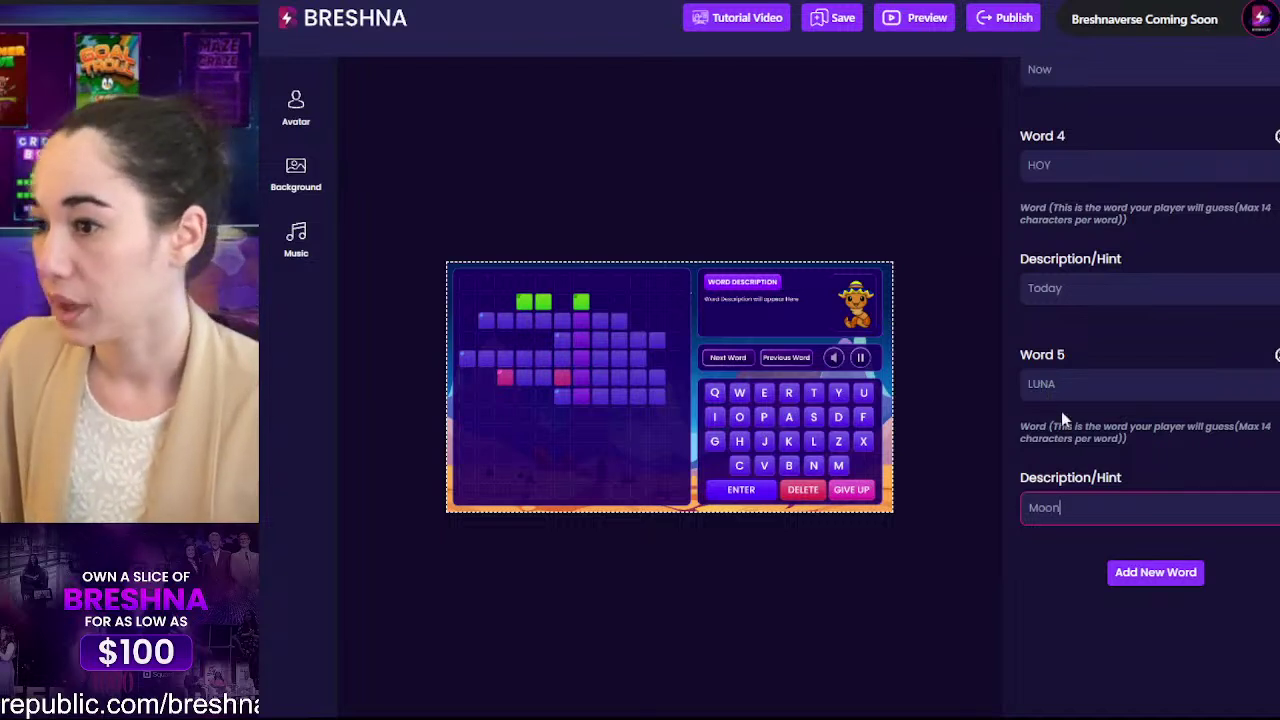
{"action": "left_click", "coordinate": [1078, 424]}
{"action": "scroll", "coordinate": [1171, 440], "scroll_direction": "up", "scroll_amount": 3}
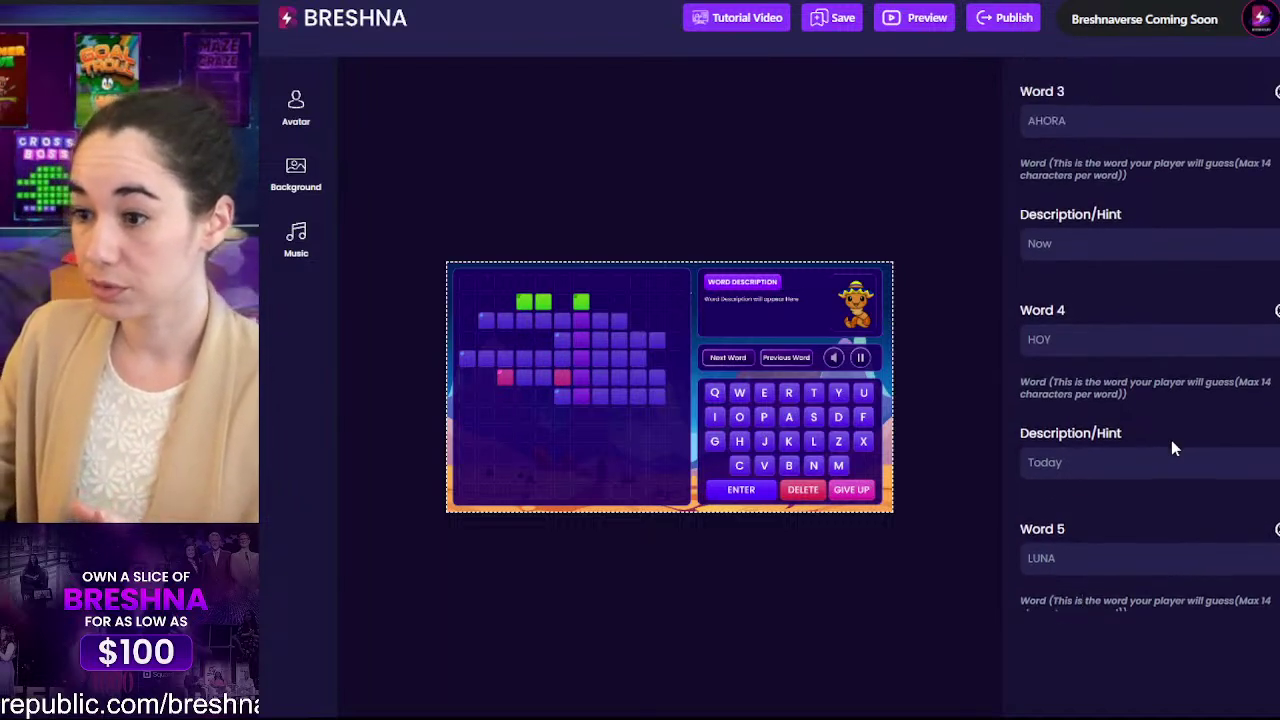
Step: Inspect the Level 1 word entries PRONTO, BIEN and AHORA, selecting their text
{"action": "scroll", "coordinate": [1173, 448], "scroll_direction": "down", "scroll_amount": 2}
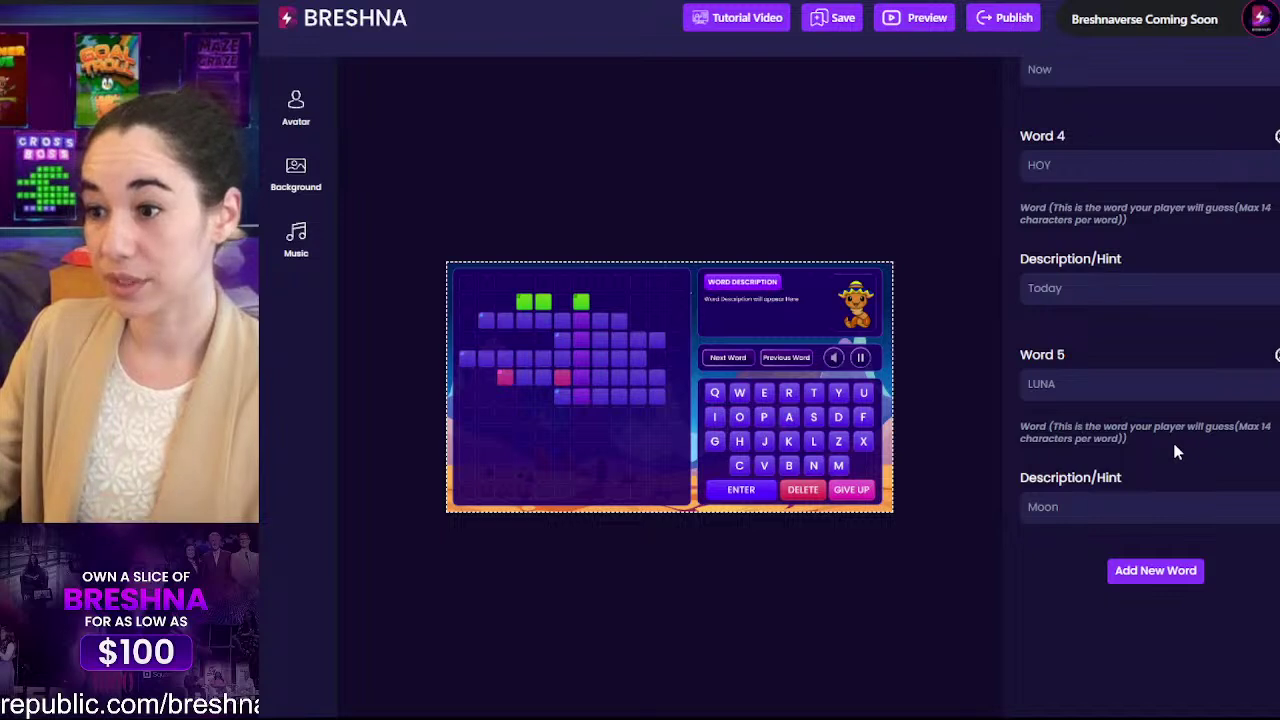
{"action": "scroll", "coordinate": [1175, 452], "scroll_direction": "up", "scroll_amount": 6}
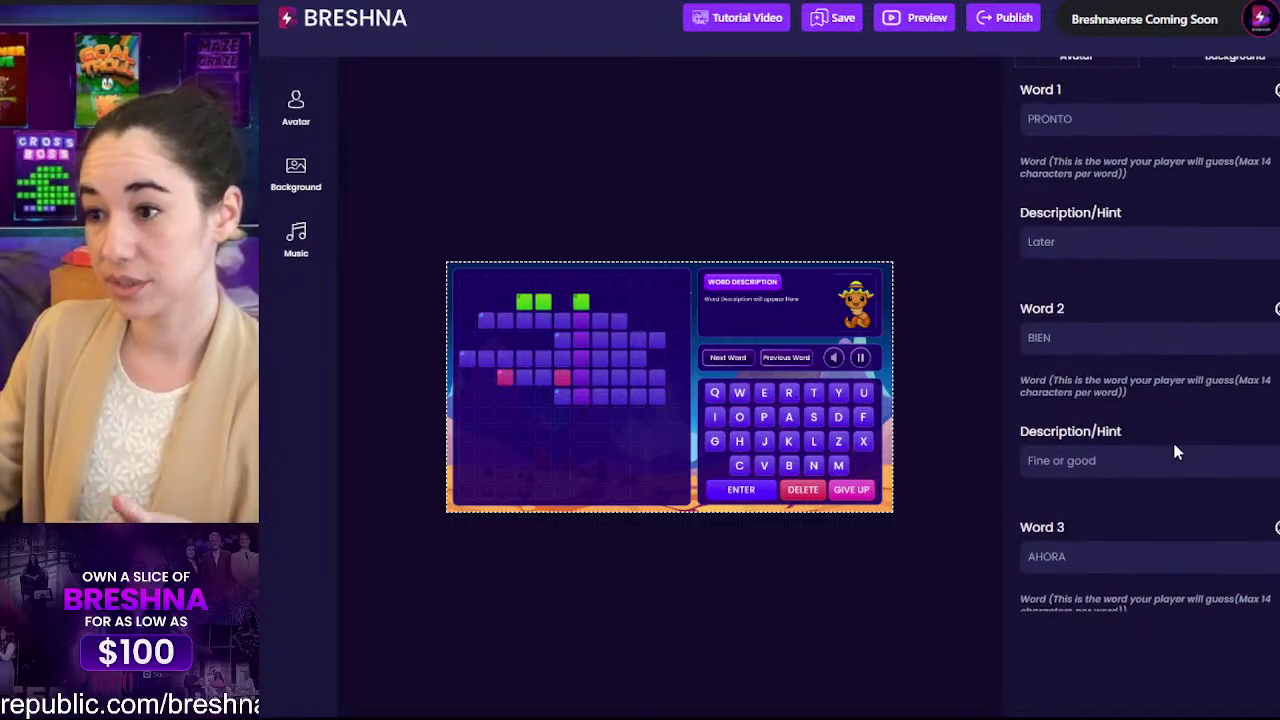
{"action": "scroll", "coordinate": [1175, 452], "scroll_direction": "up", "scroll_amount": 1}
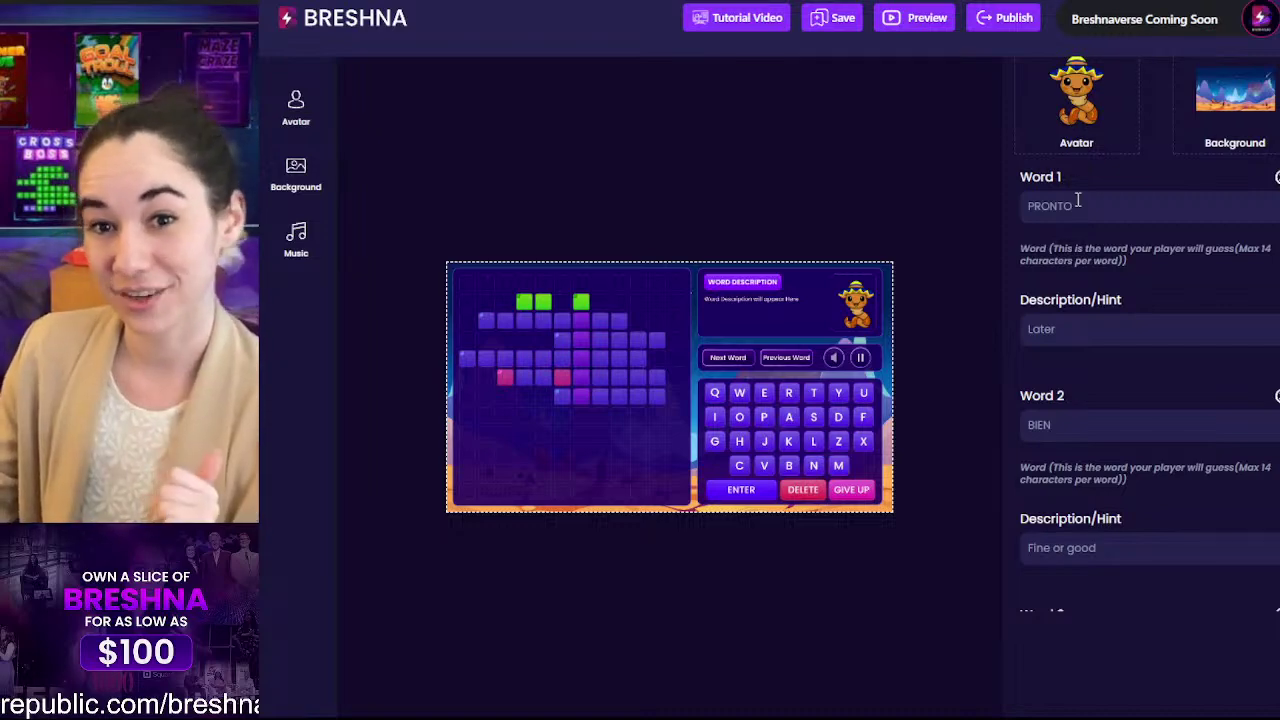
{"action": "scroll", "coordinate": [1078, 200], "scroll_direction": "down", "scroll_amount": 7}
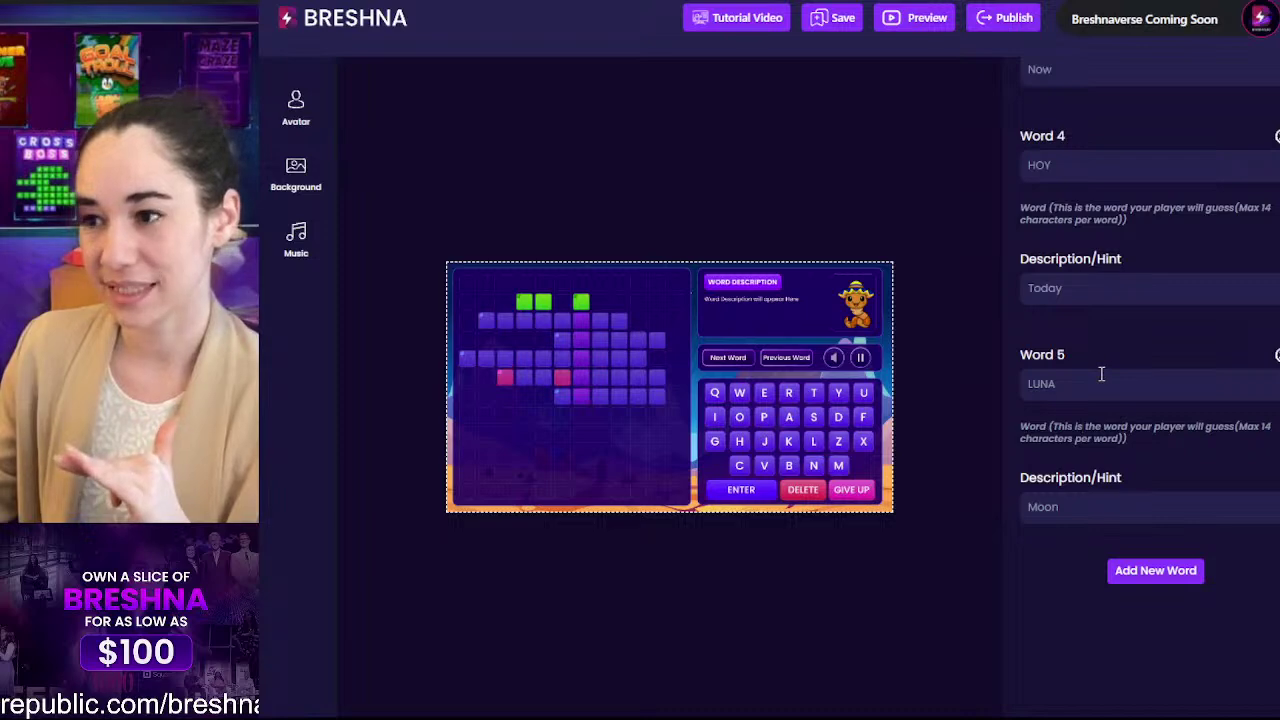
{"action": "scroll", "coordinate": [1100, 372], "scroll_direction": "up", "scroll_amount": 8}
{"action": "left_click", "coordinate": [1082, 291]}
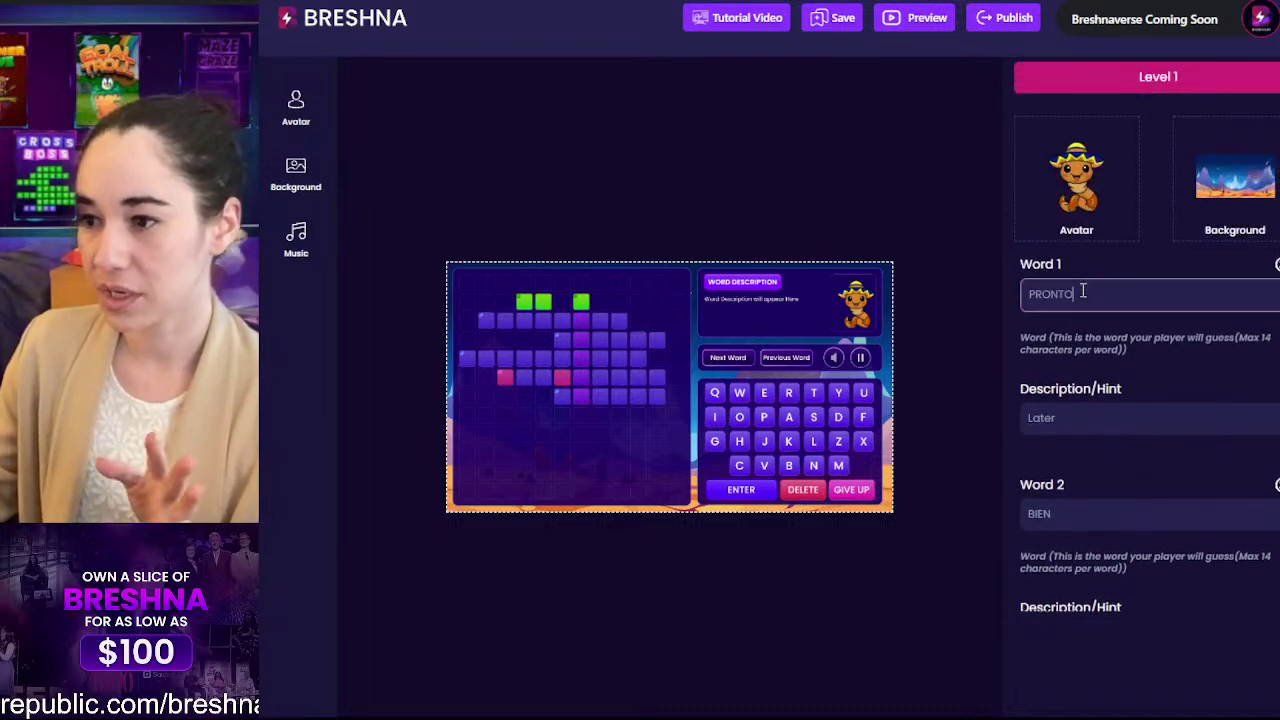
{"action": "left_click_drag", "start_coordinate": [1024, 293], "coordinate": [1062, 294]}
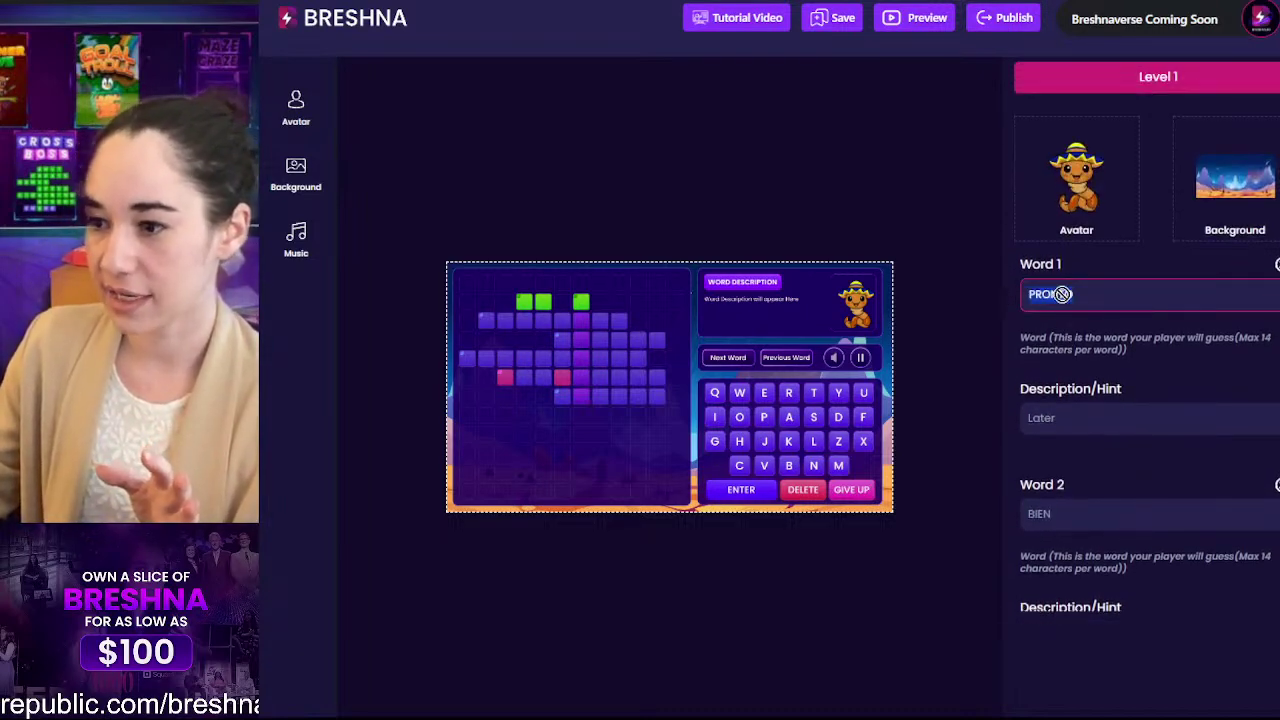
{"action": "left_click", "coordinate": [1070, 515]}
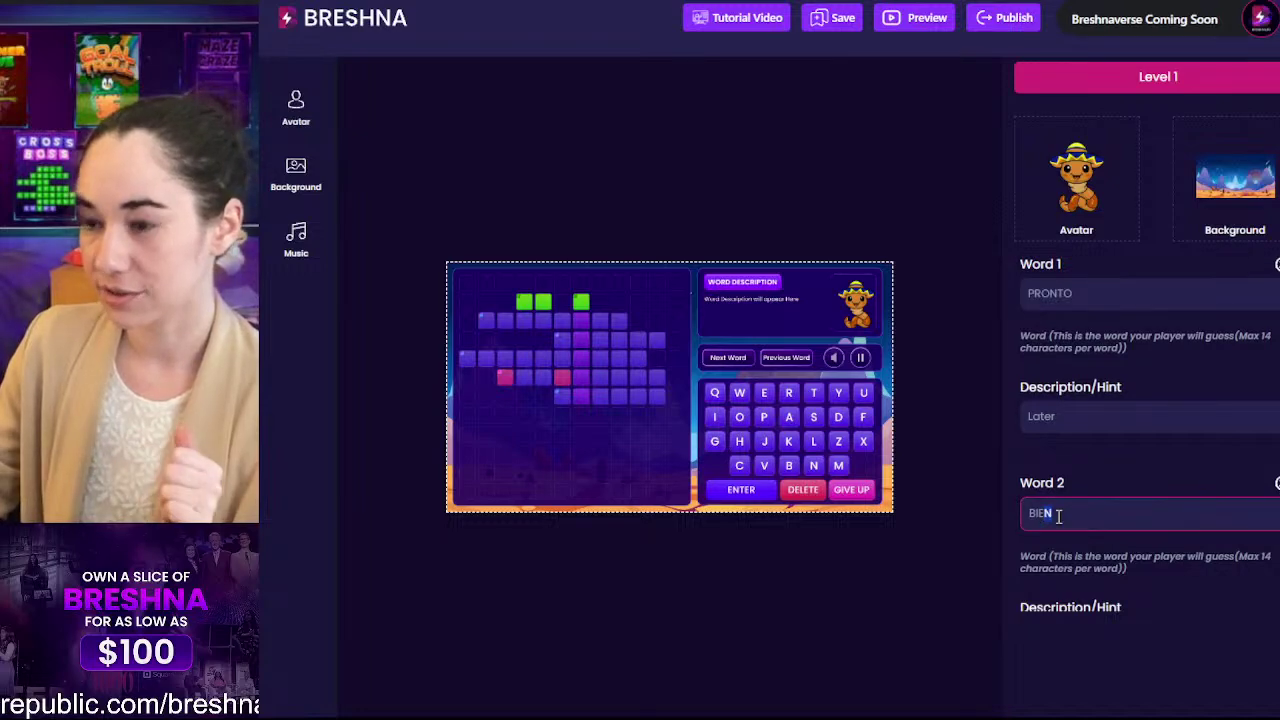
{"action": "scroll", "coordinate": [1100, 517], "scroll_direction": "down", "scroll_amount": 4}
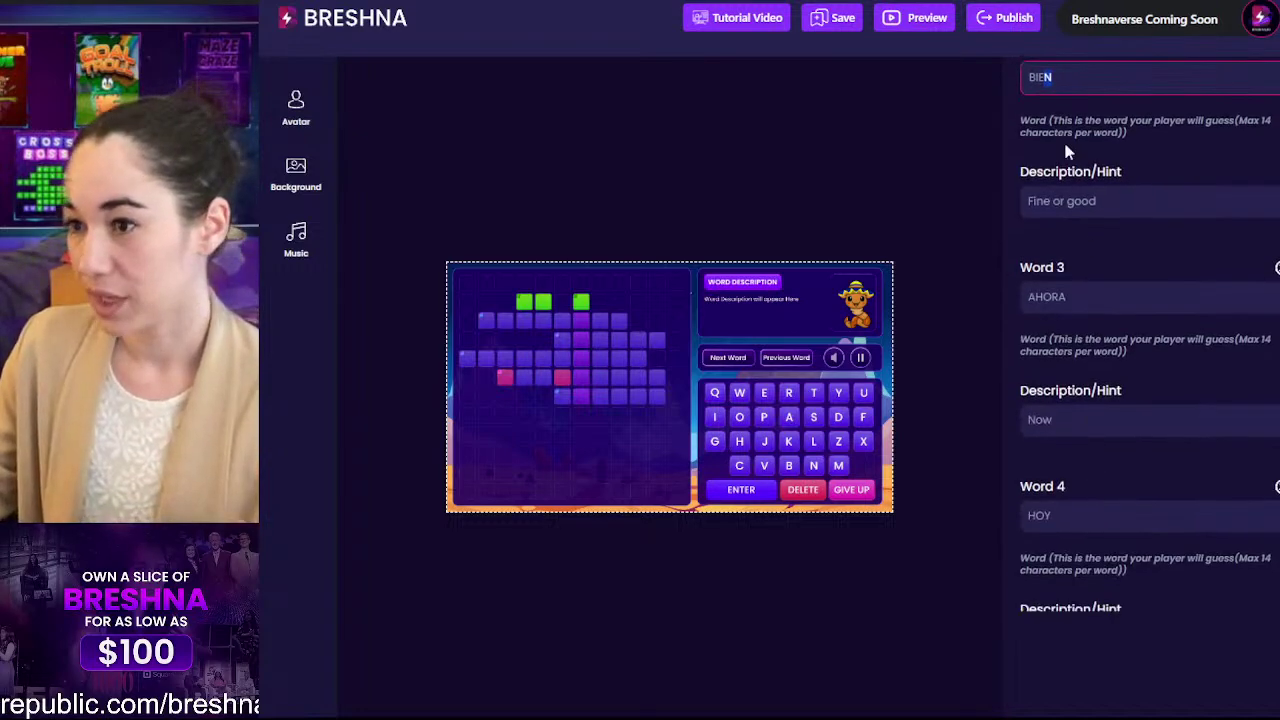
{"action": "left_click", "coordinate": [1090, 290]}
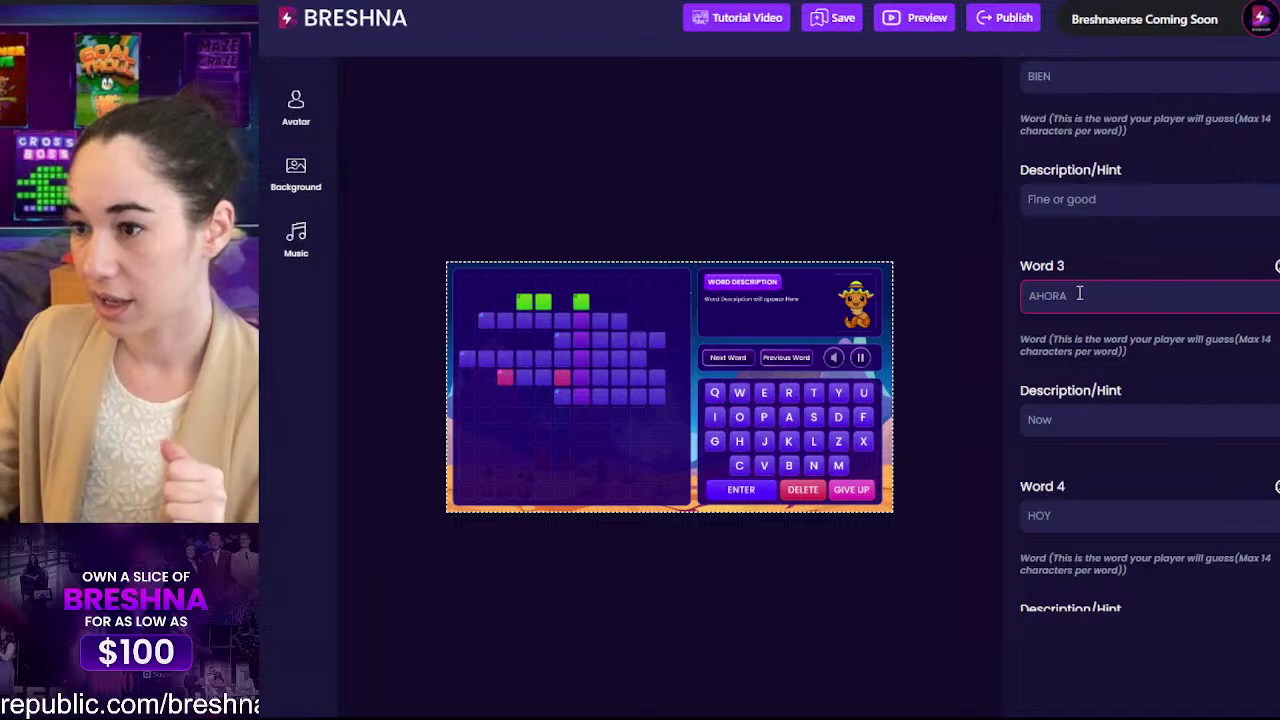
{"action": "left_click_drag", "start_coordinate": [1079, 293], "coordinate": [1015, 291]}
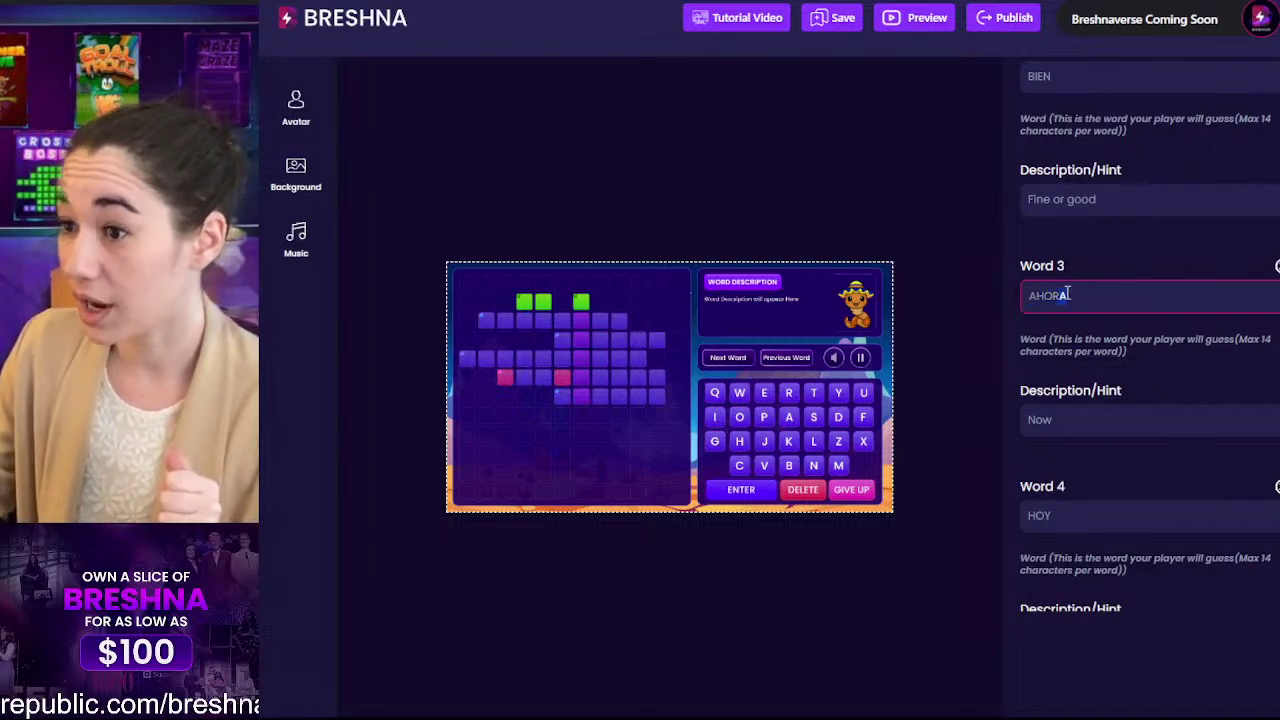
{"action": "left_click", "coordinate": [1100, 292]}
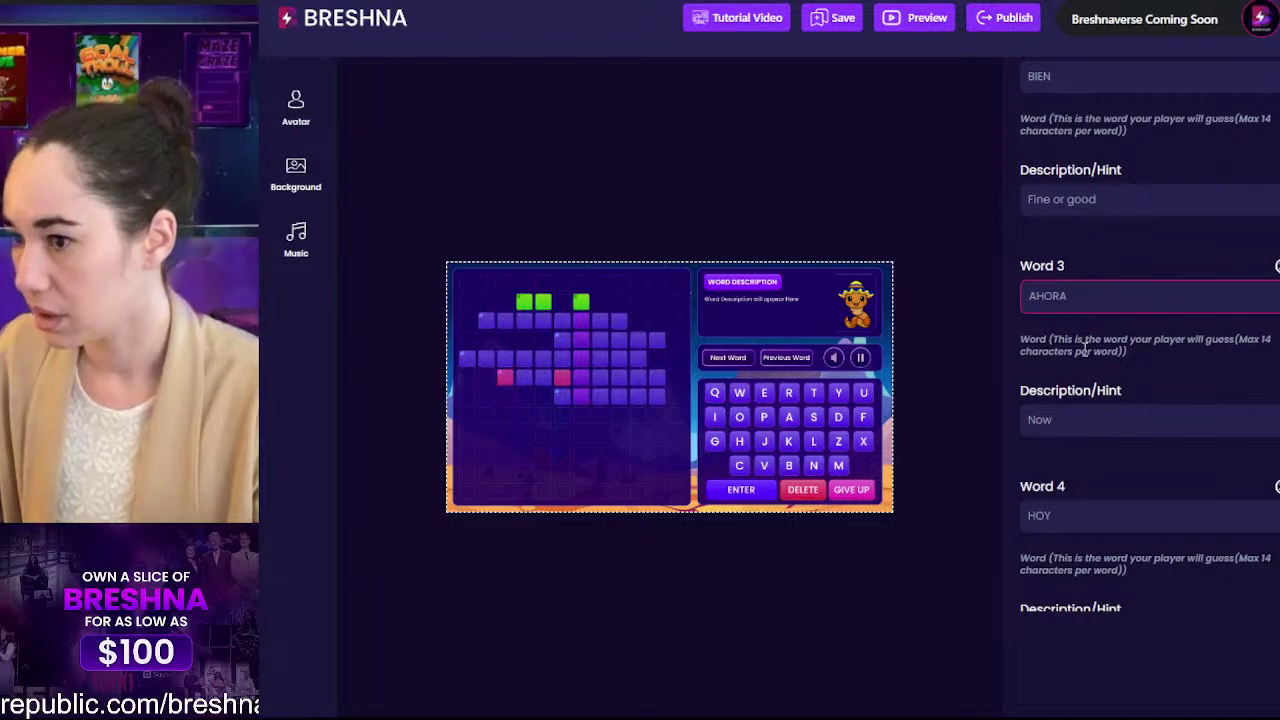
Step: Go back through the BIEN and PRONTO entries before editing word 3
{"action": "left_click", "coordinate": [1062, 84]}
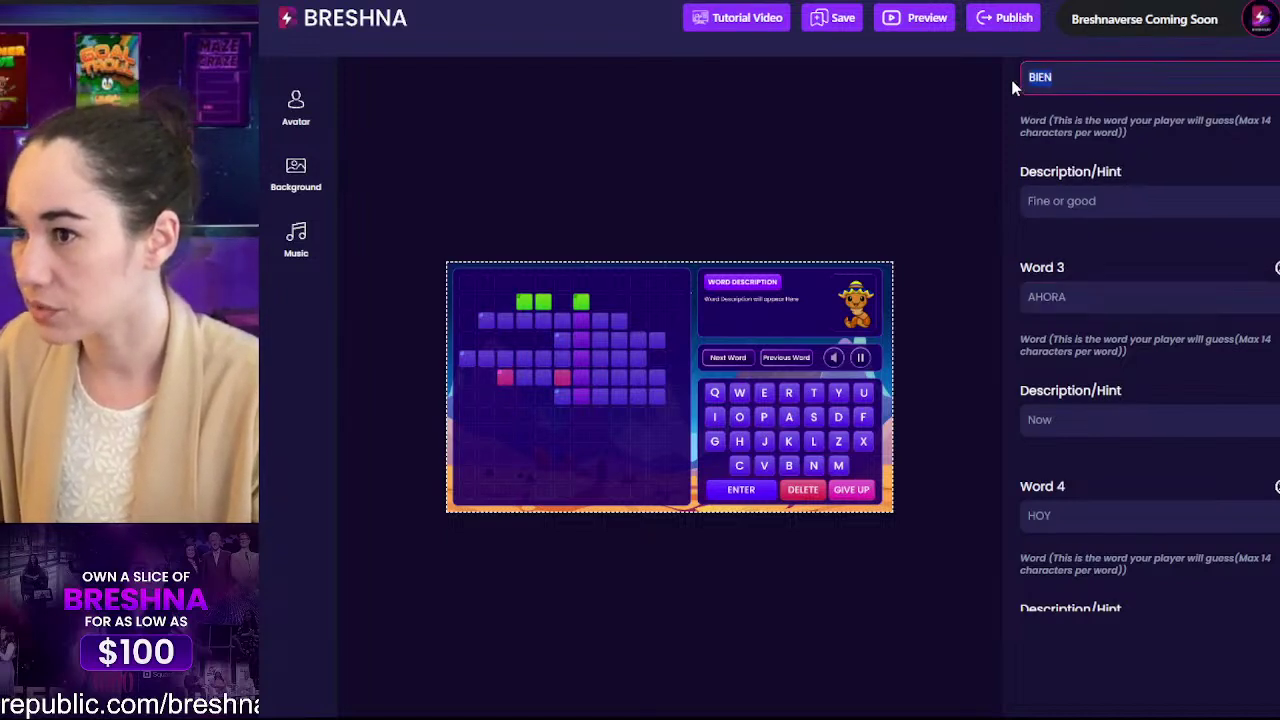
{"action": "left_click_drag", "start_coordinate": [1044, 82], "coordinate": [1066, 80]}
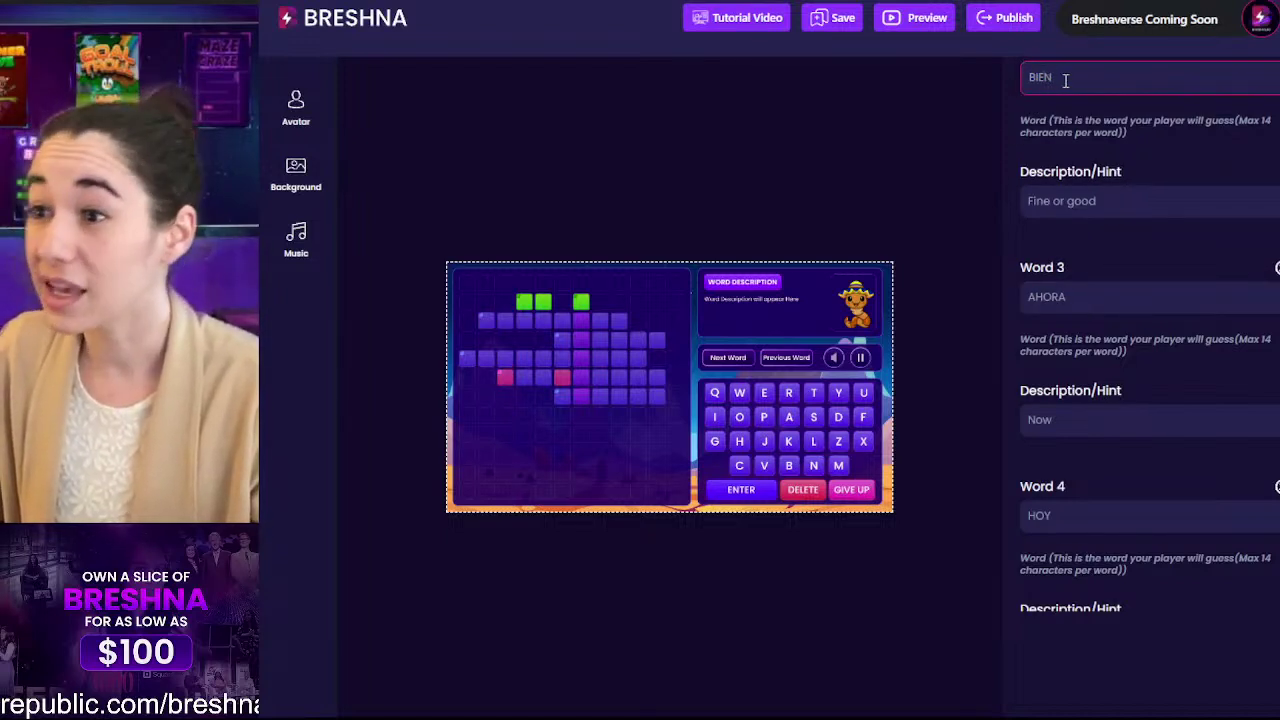
{"action": "scroll", "coordinate": [1066, 104], "scroll_direction": "up", "scroll_amount": 4}
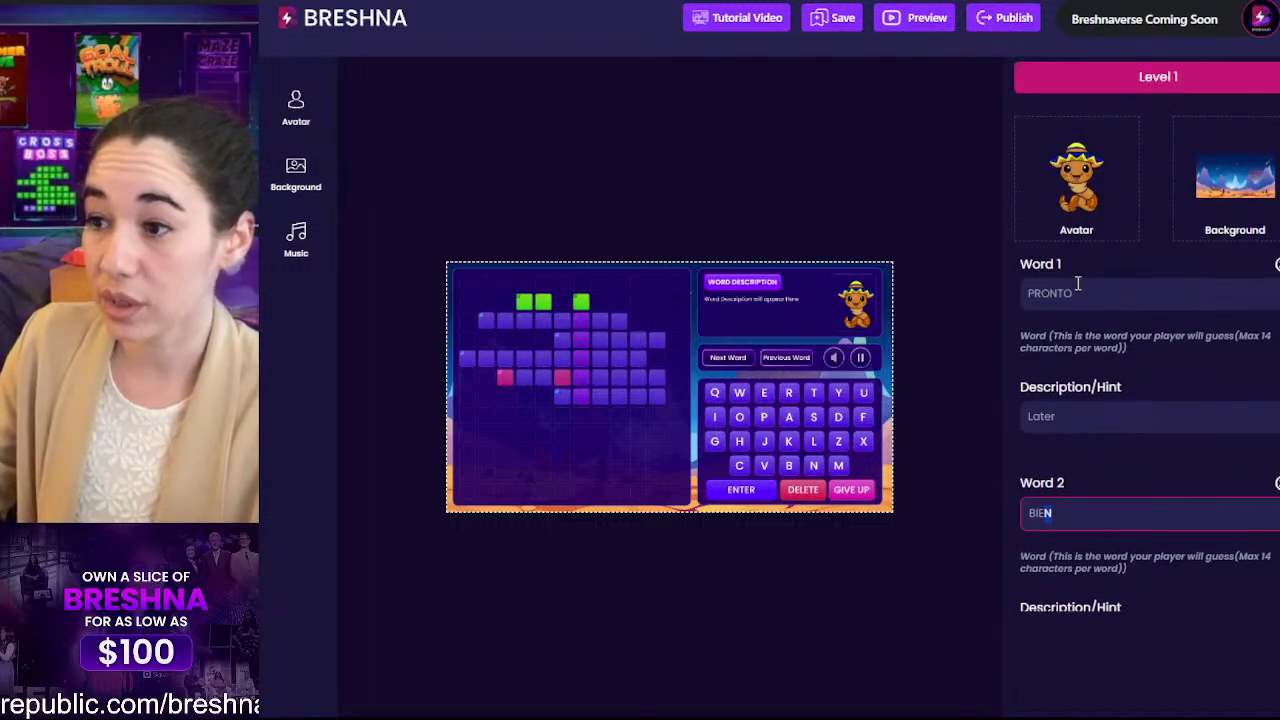
{"action": "left_click", "coordinate": [1058, 298]}
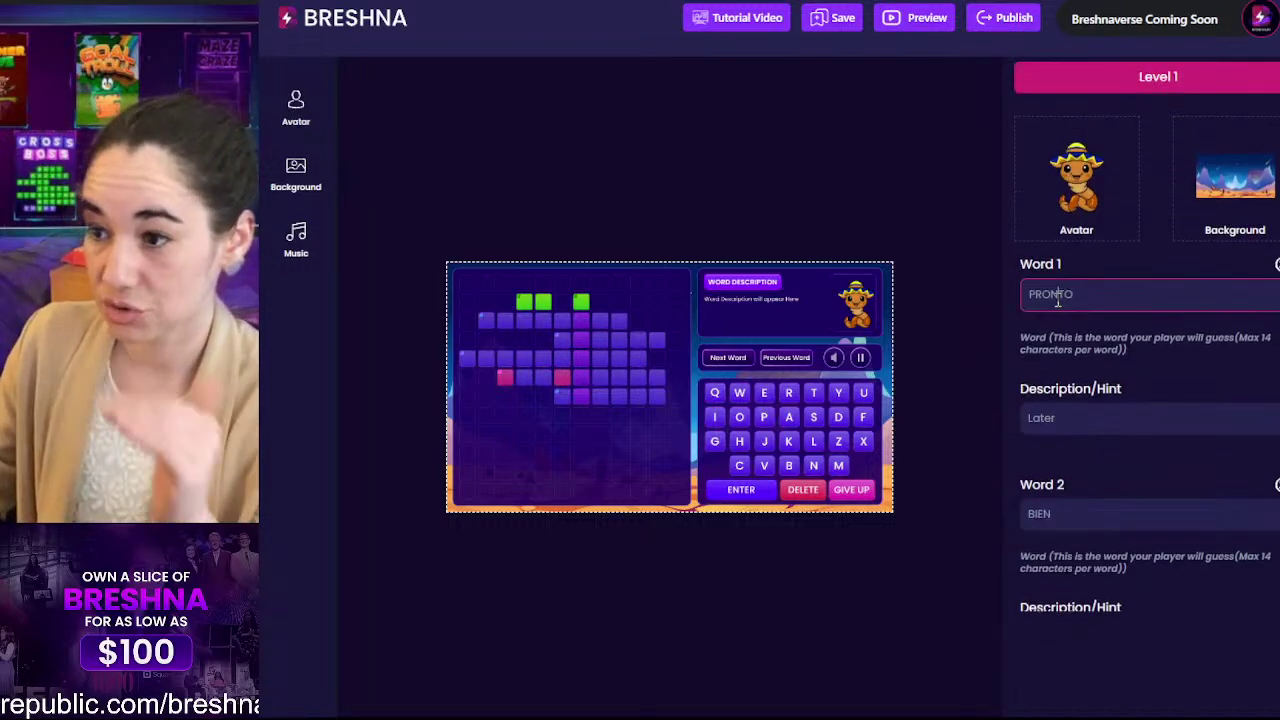
{"action": "scroll", "coordinate": [1056, 372], "scroll_direction": "down", "scroll_amount": 8}
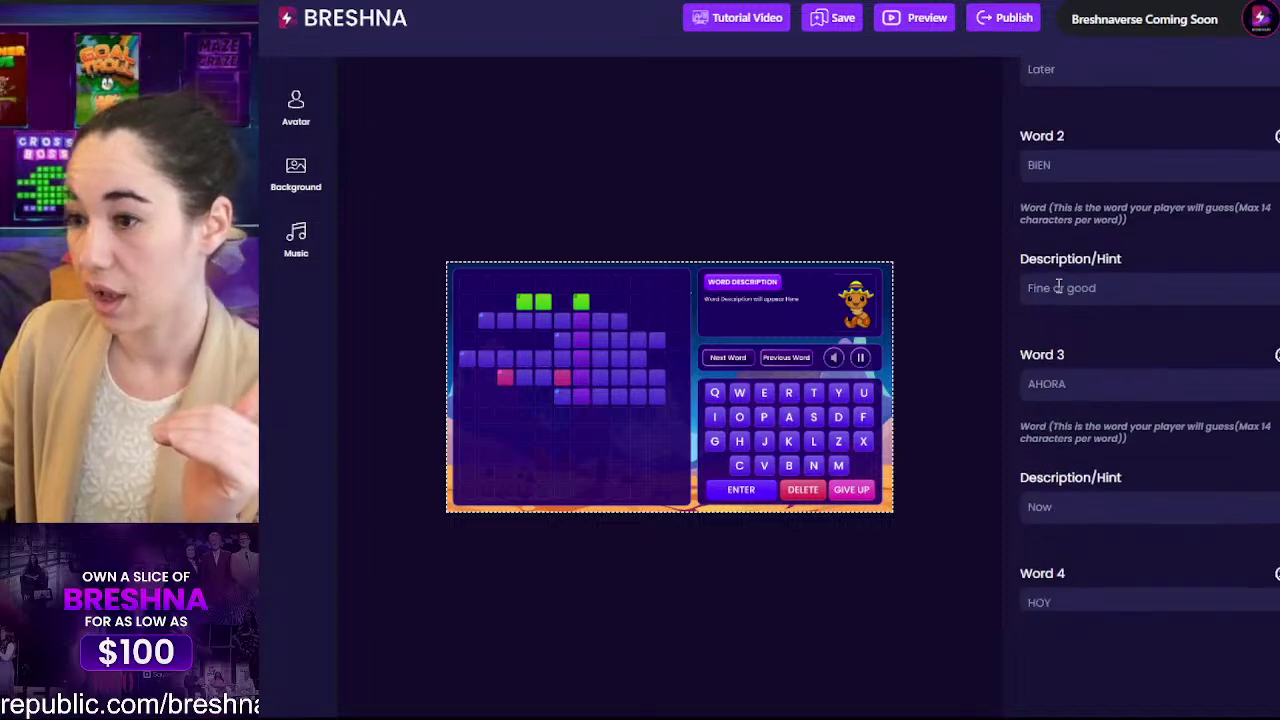
{"action": "scroll", "coordinate": [1056, 372], "scroll_direction": "up", "scroll_amount": 8}
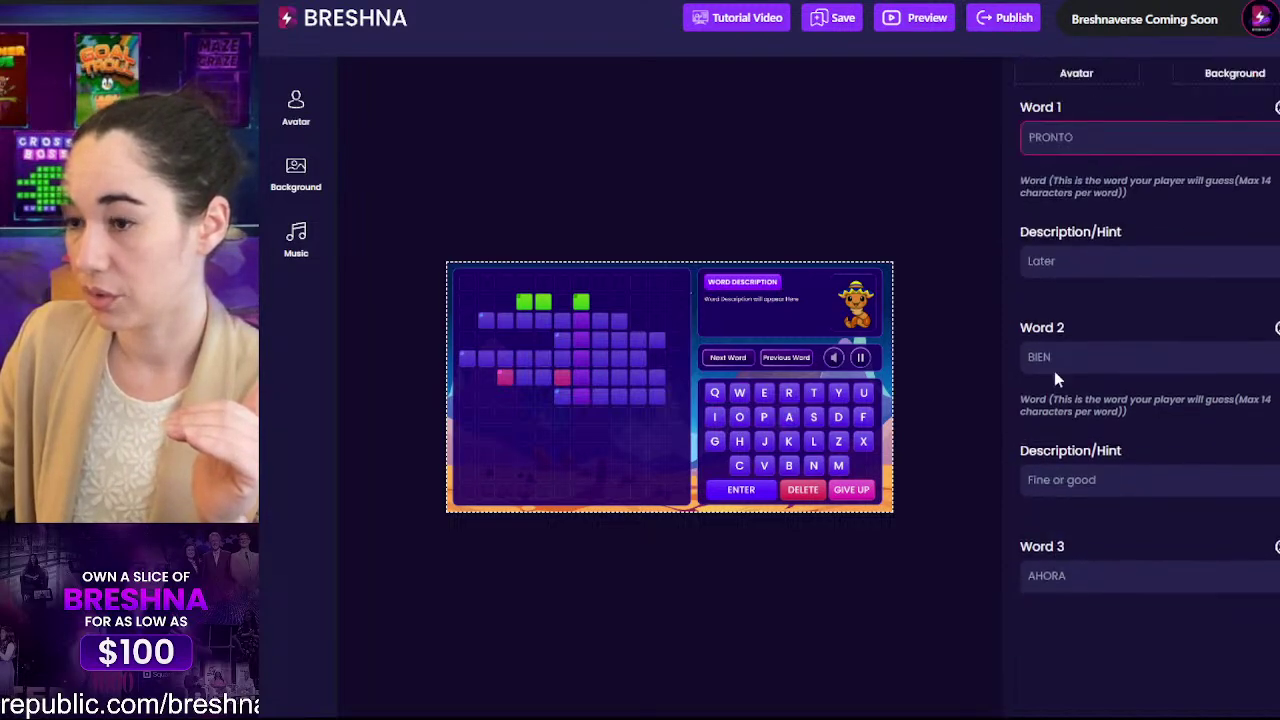
{"action": "left_click_drag", "start_coordinate": [1086, 293], "coordinate": [1053, 339]}
{"action": "left_click", "coordinate": [1028, 293]}
{"action": "left_click", "coordinate": [1062, 419]}
{"action": "left_click", "coordinate": [1053, 515]}
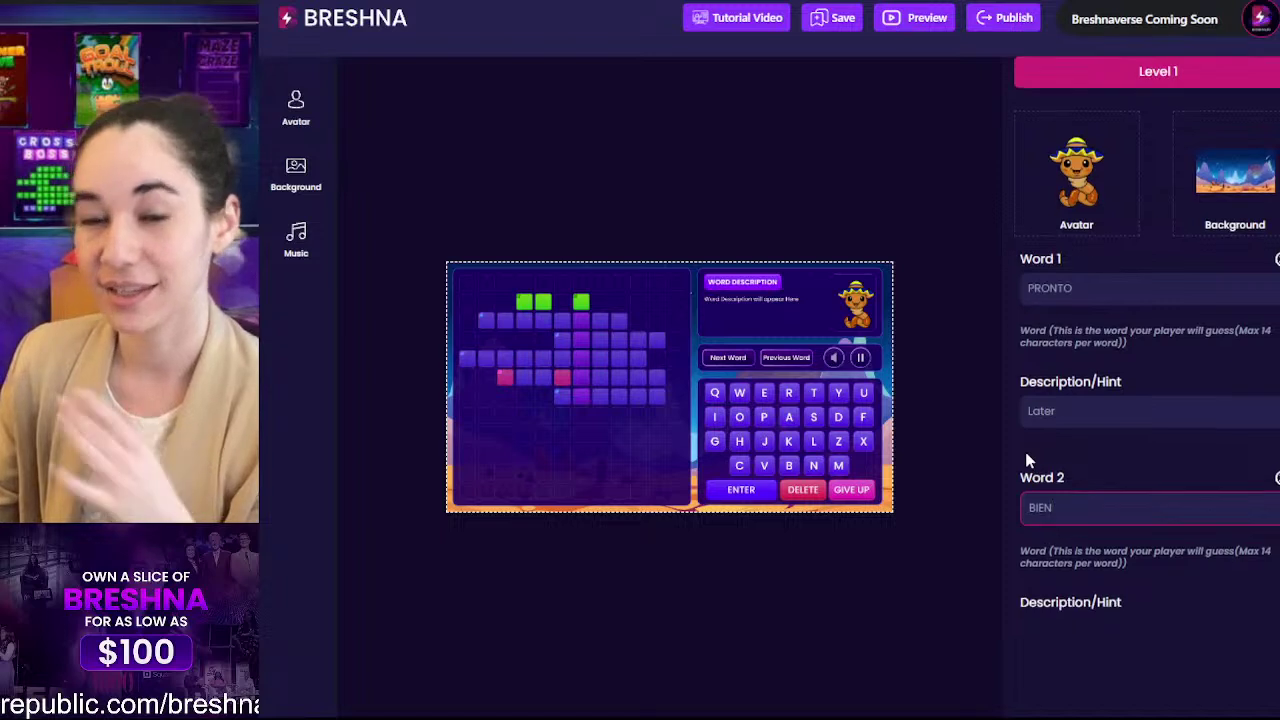
{"action": "scroll", "coordinate": [1026, 457], "scroll_direction": "down", "scroll_amount": 3}
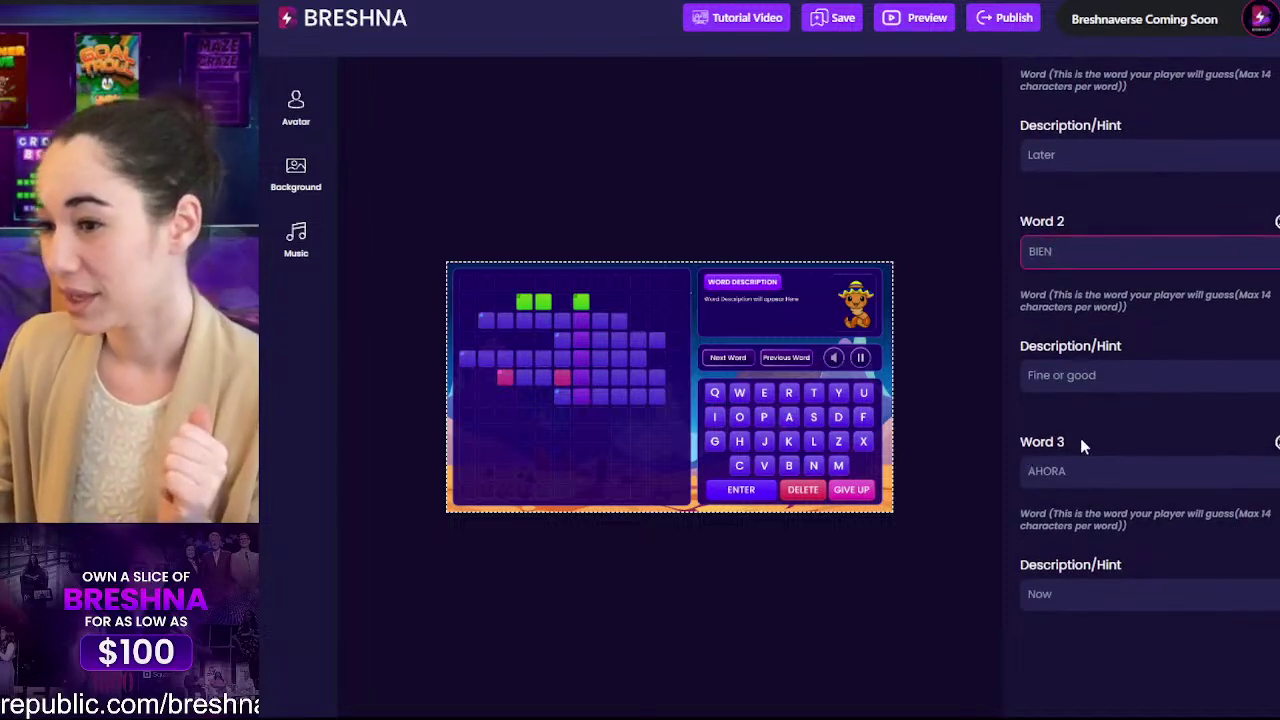
Step: Replace word 3 AHORA with VIVIR and its hint 'Now' with 'To live'
{"action": "left_click", "coordinate": [1080, 470]}
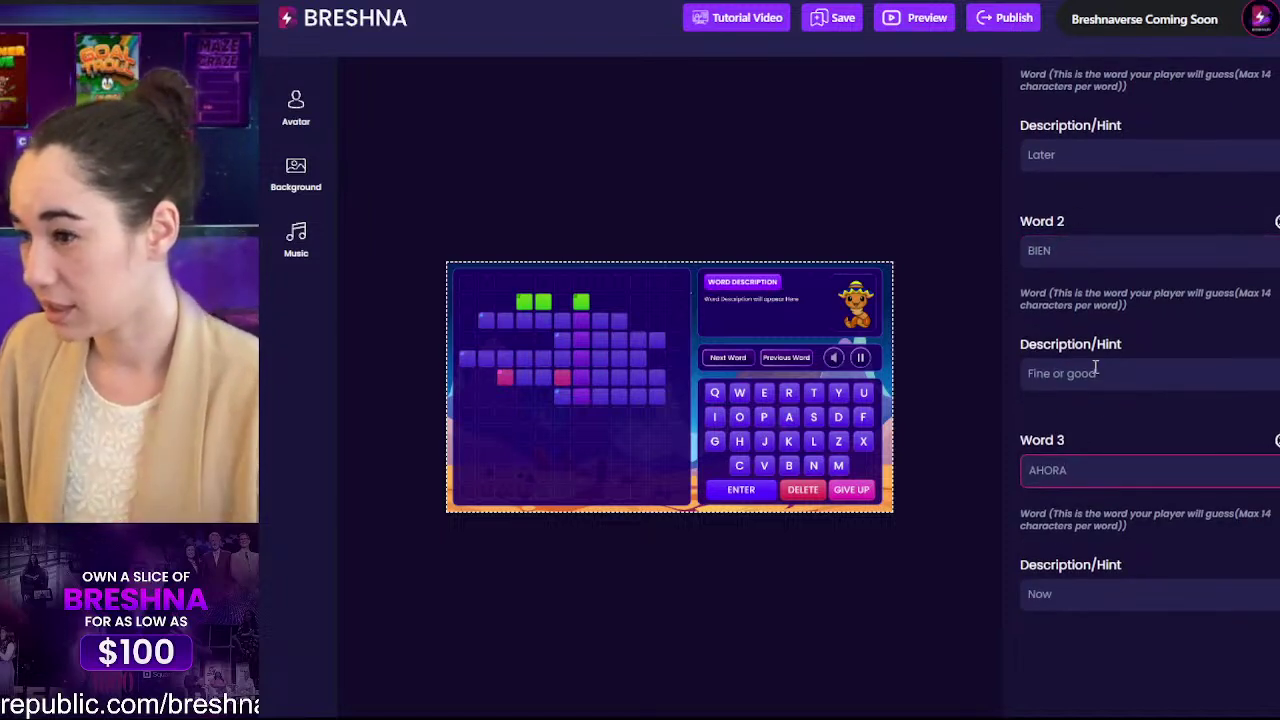
{"action": "left_click_drag", "start_coordinate": [1080, 468], "coordinate": [1005, 483]}
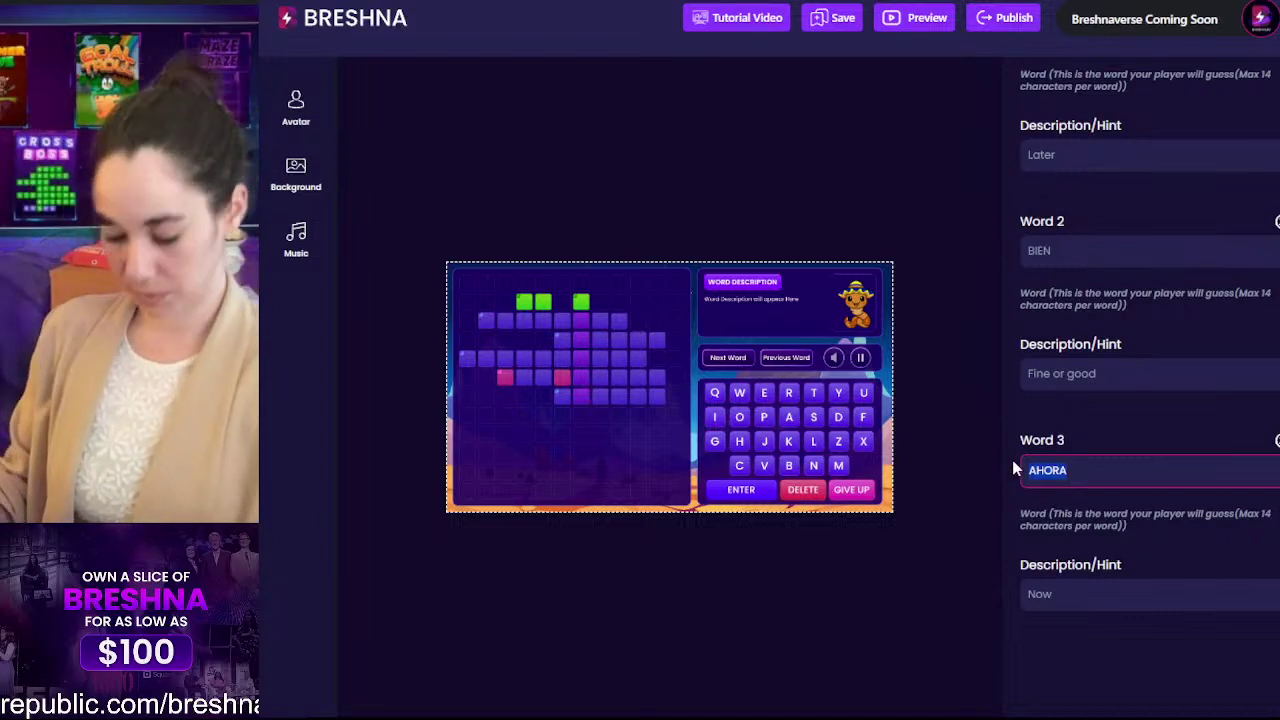
{"action": "type", "text": "VIVIR"}
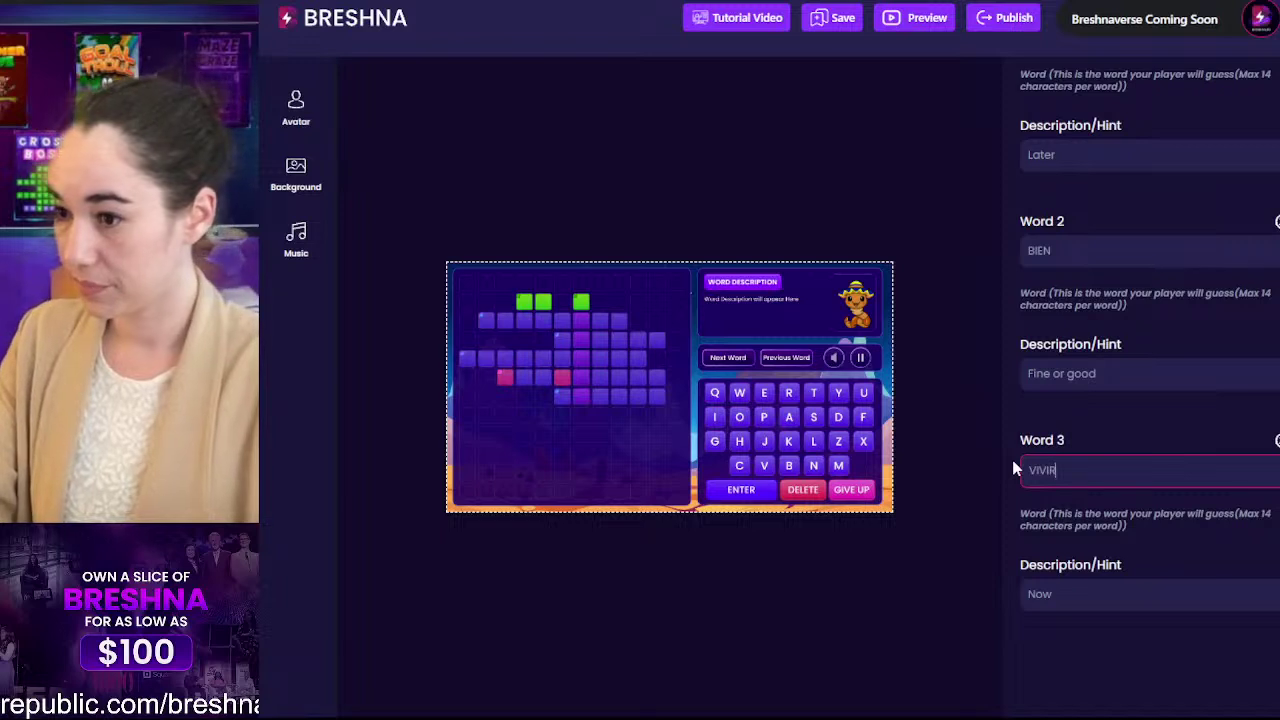
{"action": "scroll", "coordinate": [1245, 343], "scroll_direction": "down", "scroll_amount": 3}
{"action": "left_click", "coordinate": [1041, 331]}
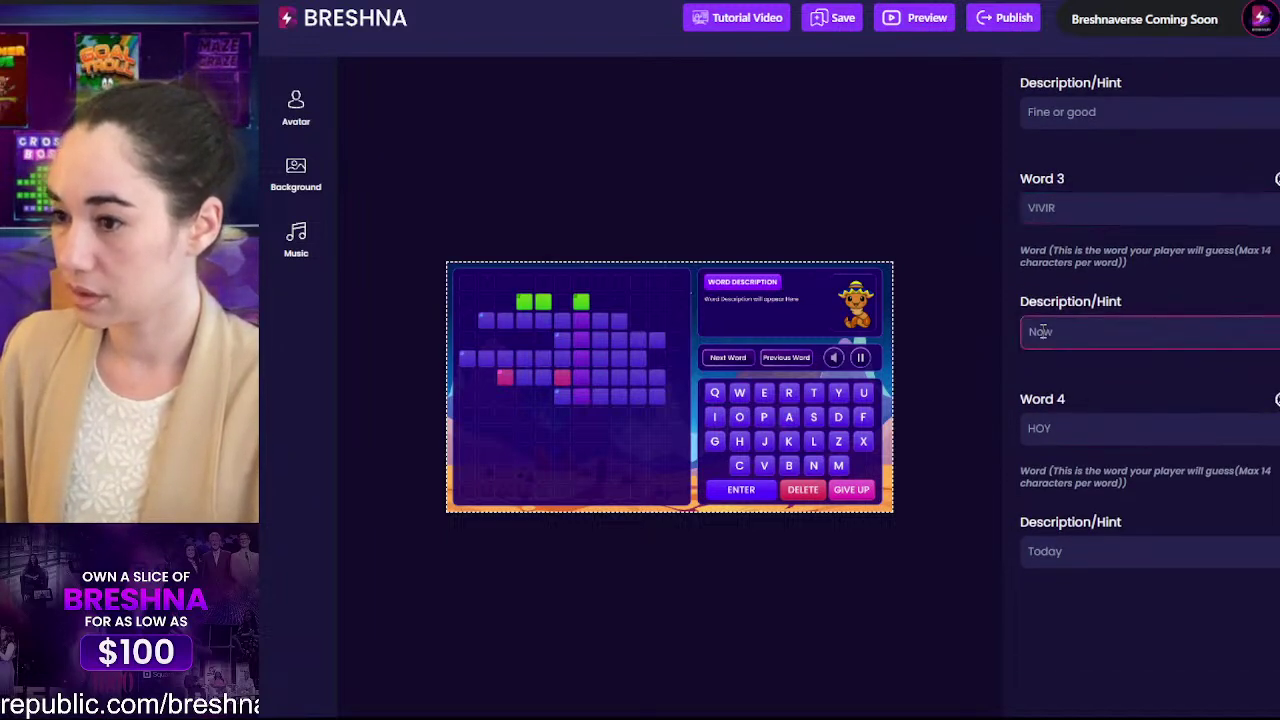
{"action": "double_click", "coordinate": [1041, 331]}
{"action": "type", "text": "To live"}
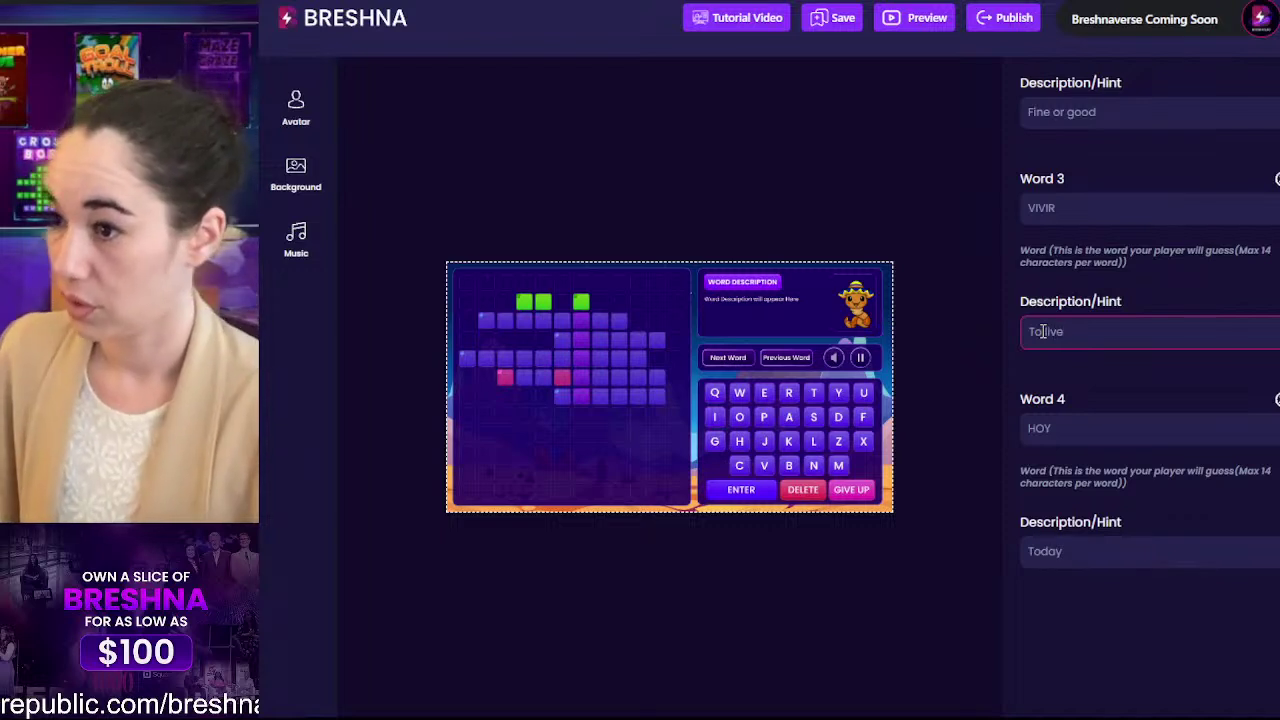
{"action": "left_click", "coordinate": [1046, 256]}
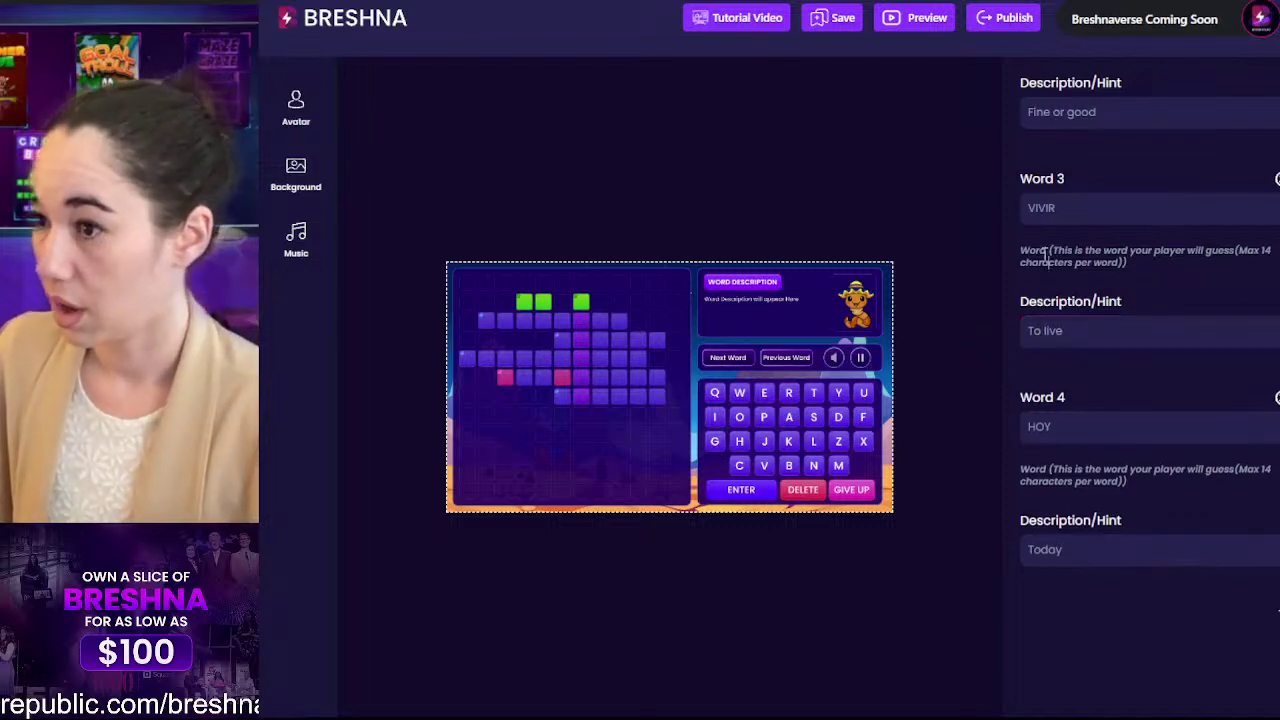
Step: Change word 4 from HOY to LIBRO, keeping its hint 'Today'
{"action": "left_click_drag", "start_coordinate": [1068, 437], "coordinate": [1030, 436]}
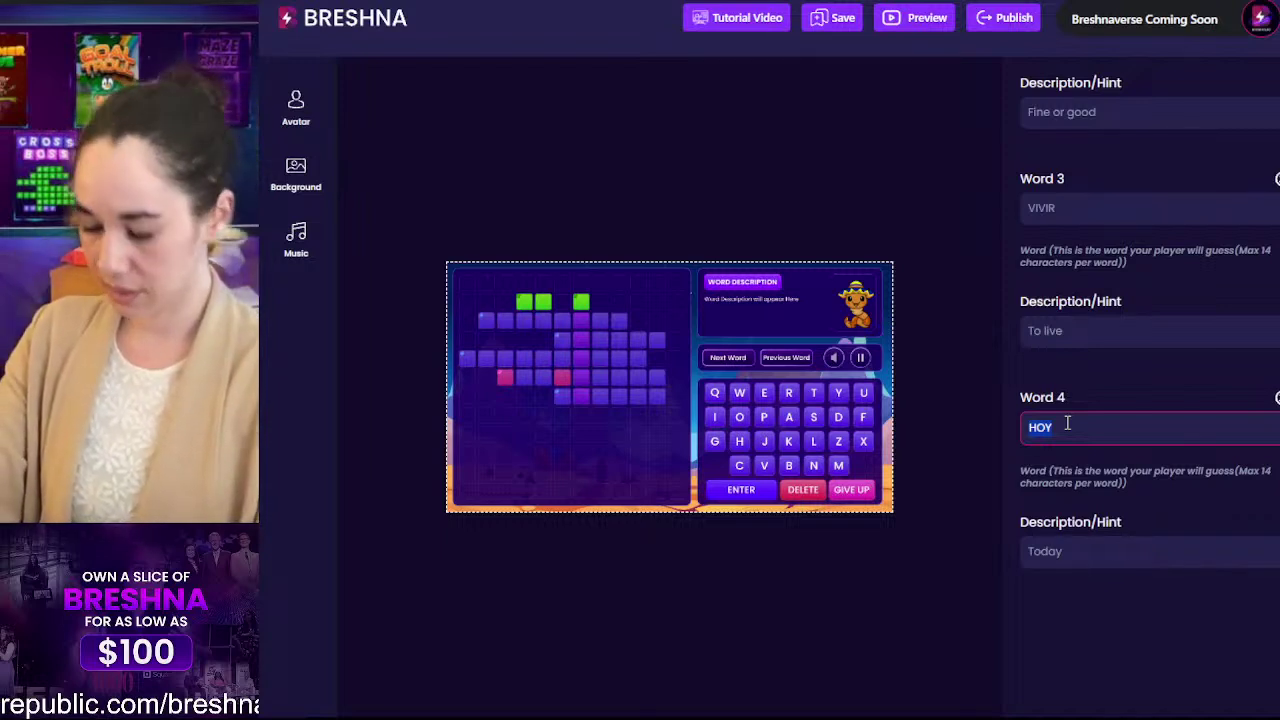
{"action": "type", "text": "LIRO"}
{"action": "key", "text": "BackSpace"}
{"action": "key", "text": "BackSpace"}
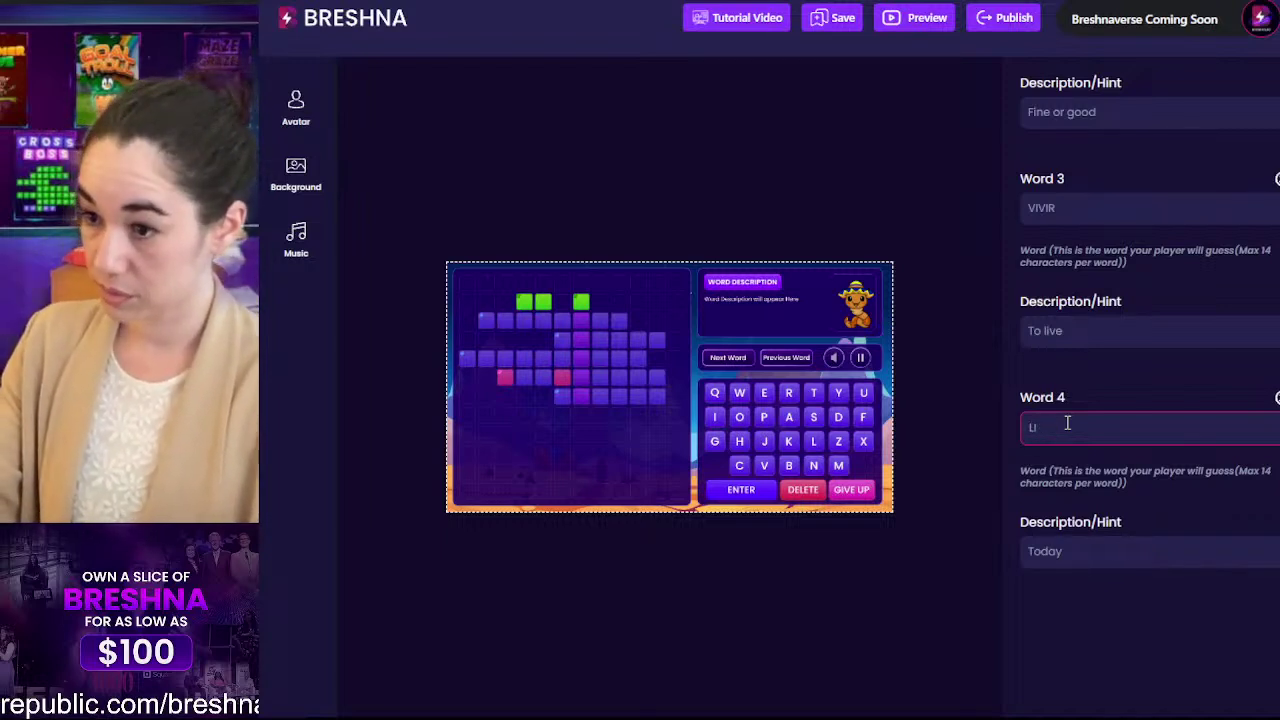
{"action": "type", "text": "BRO"}
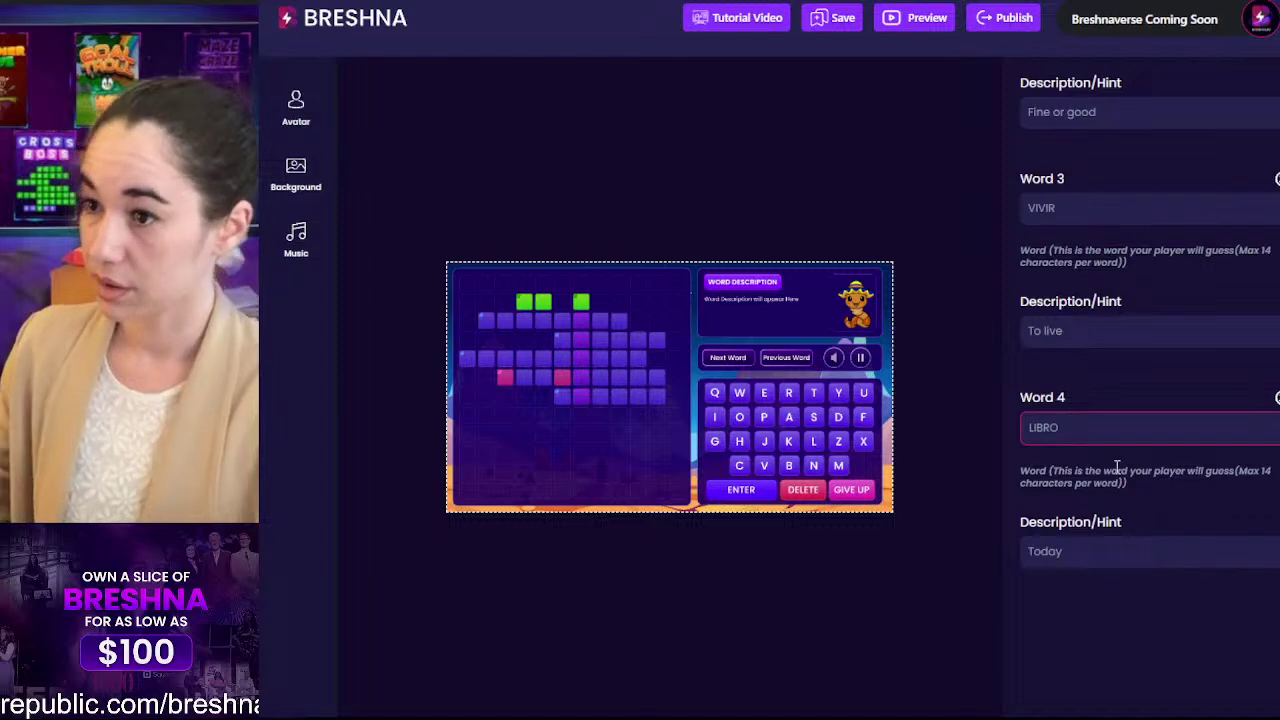
{"action": "scroll", "coordinate": [1109, 416], "scroll_direction": "down", "scroll_amount": 3}
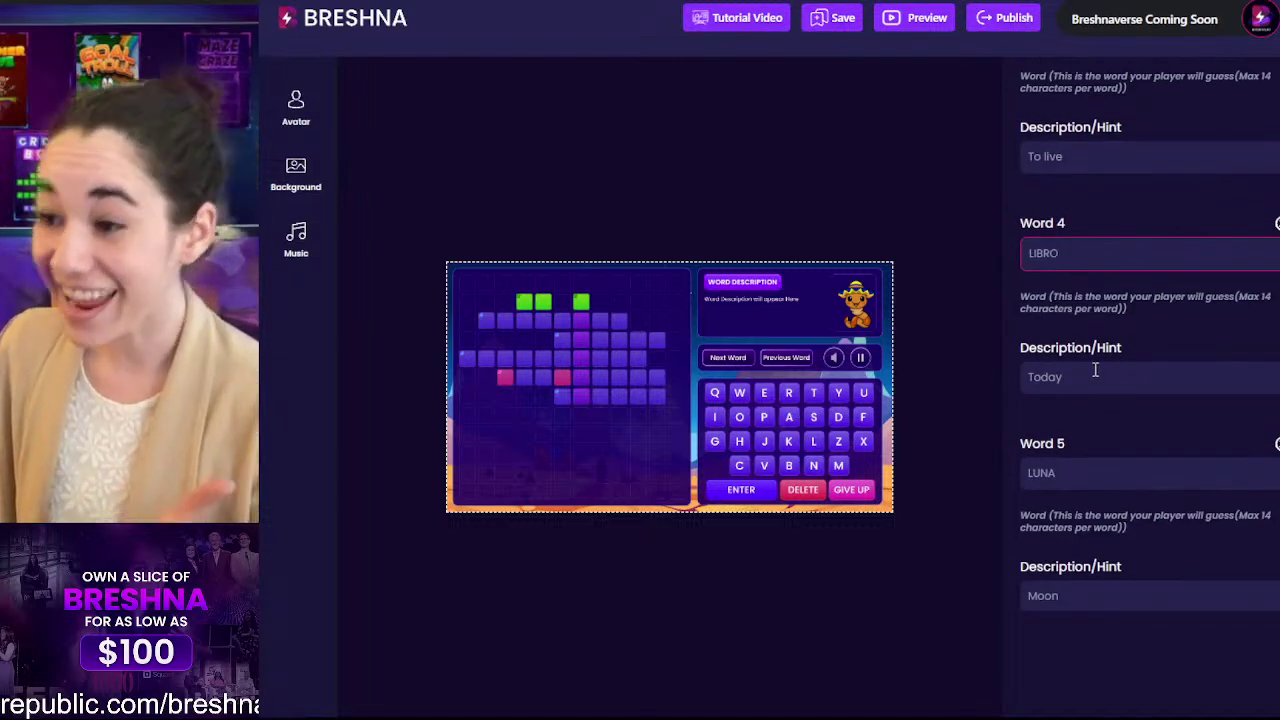
{"action": "left_click", "coordinate": [1072, 374]}
{"action": "left_click", "coordinate": [1088, 476]}
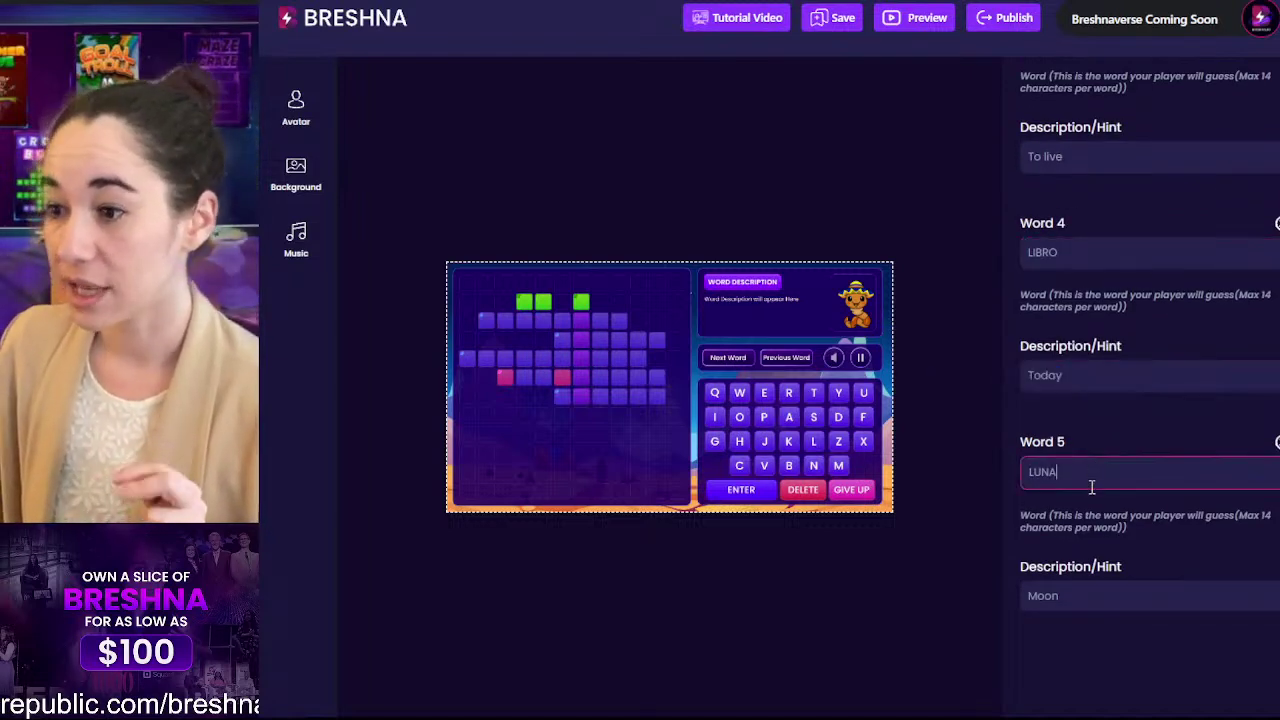
{"action": "left_click_drag", "start_coordinate": [1088, 484], "coordinate": [958, 510]}
{"action": "scroll", "coordinate": [1111, 494], "scroll_direction": "down", "scroll_amount": 2}
{"action": "scroll", "coordinate": [1090, 420], "scroll_direction": "up", "scroll_amount": 5}
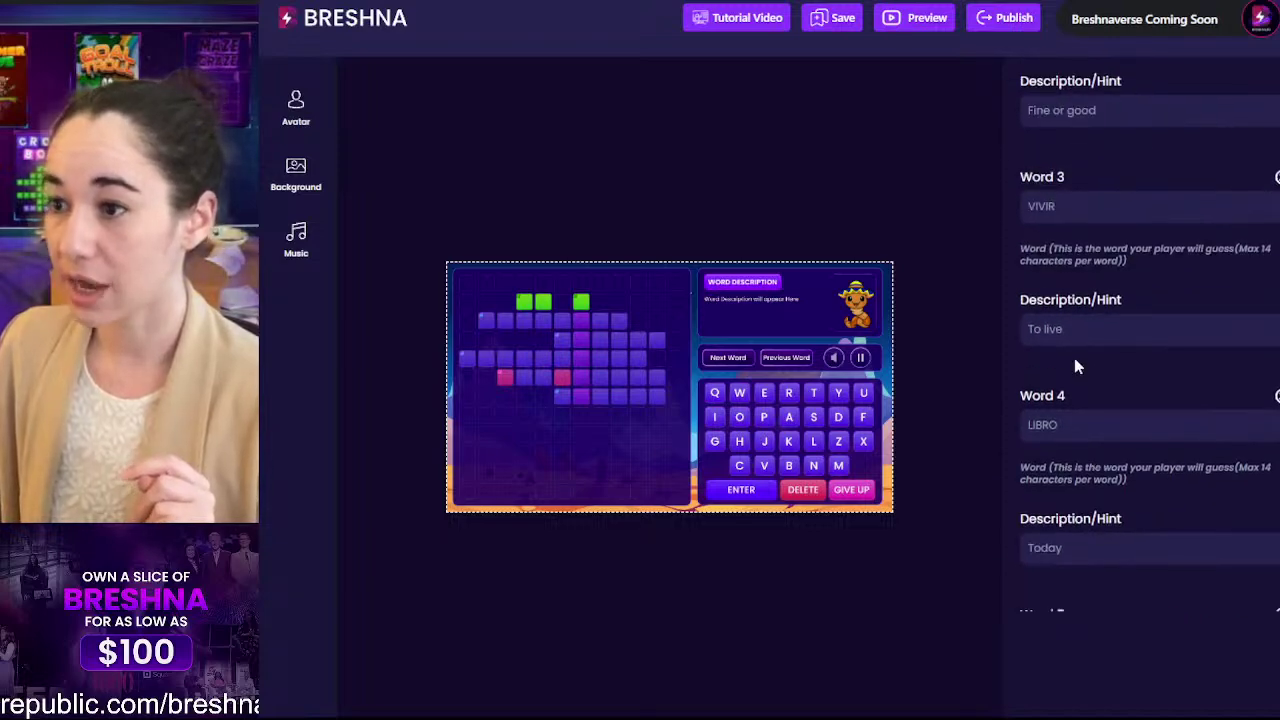
{"action": "left_click", "coordinate": [1072, 418]}
{"action": "scroll", "coordinate": [1088, 449], "scroll_direction": "down", "scroll_amount": 4}
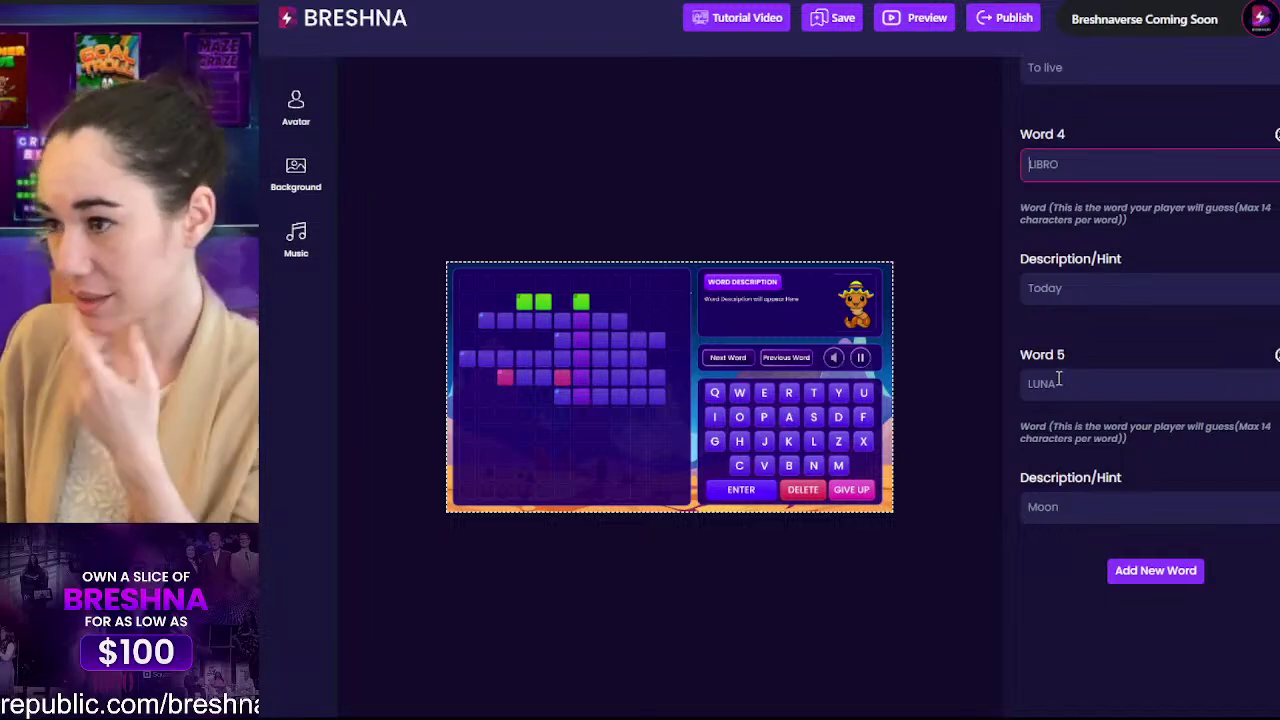
Step: Review the Level 1 words, selecting the fifth word LUNA but leaving it unchanged
{"action": "scroll", "coordinate": [1058, 380], "scroll_direction": "up", "scroll_amount": 3}
{"action": "scroll", "coordinate": [1057, 380], "scroll_direction": "down", "scroll_amount": 3}
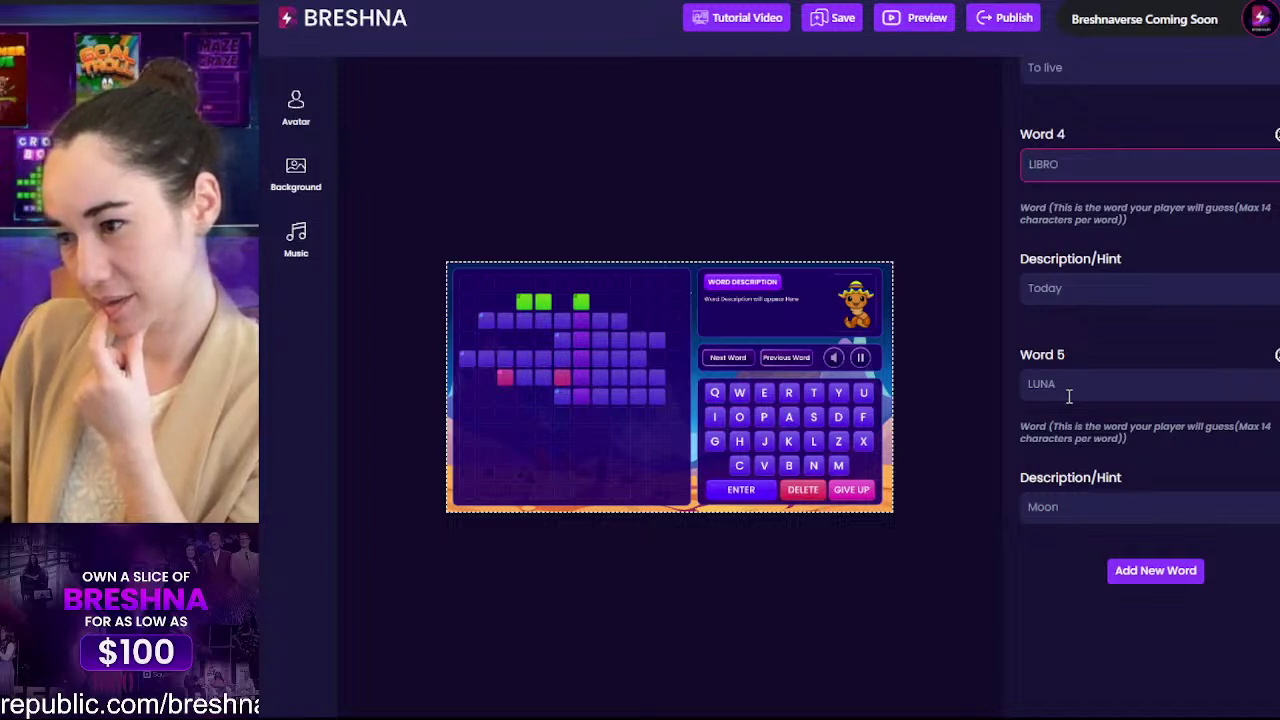
{"action": "left_click_drag", "start_coordinate": [1120, 378], "coordinate": [988, 391]}
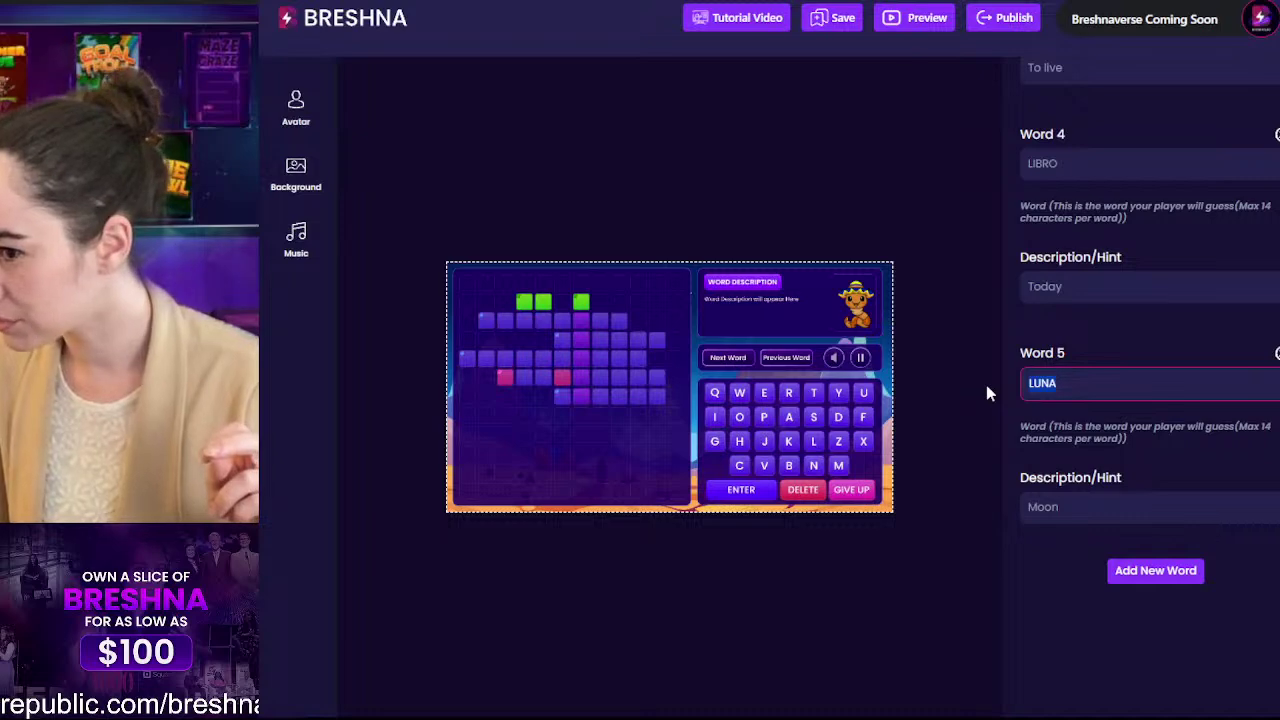
{"action": "left_click", "coordinate": [1108, 421]}
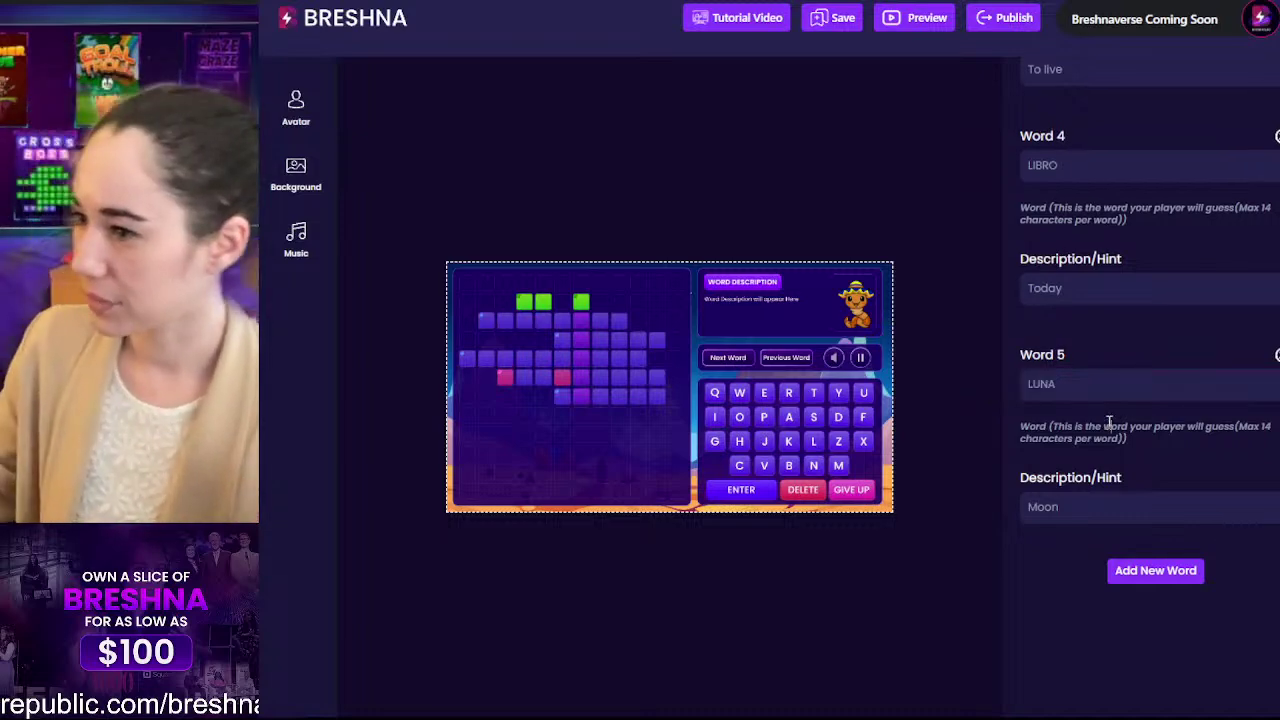
Step: Overwrite Word 1 PRONTO with PPPPPP, keeping its hint 'Later'
{"action": "scroll", "coordinate": [1108, 422], "scroll_direction": "up", "scroll_amount": 5}
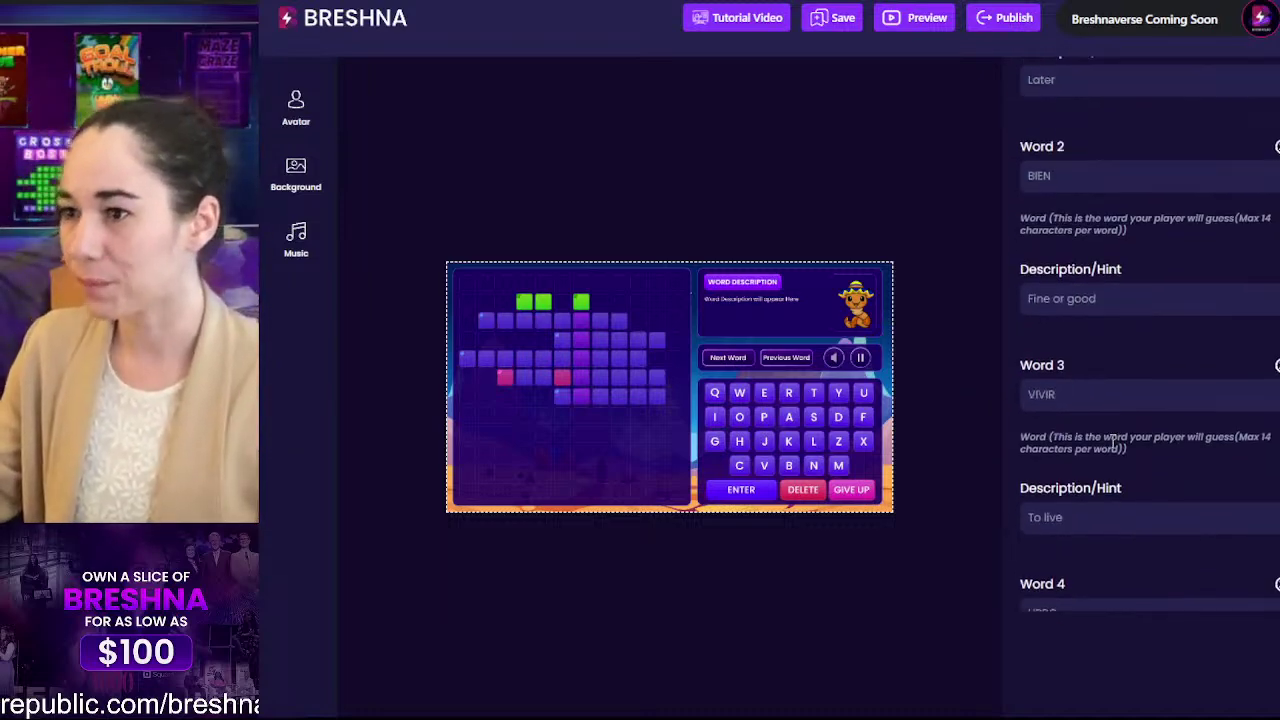
{"action": "scroll", "coordinate": [1086, 478], "scroll_direction": "down", "scroll_amount": 1}
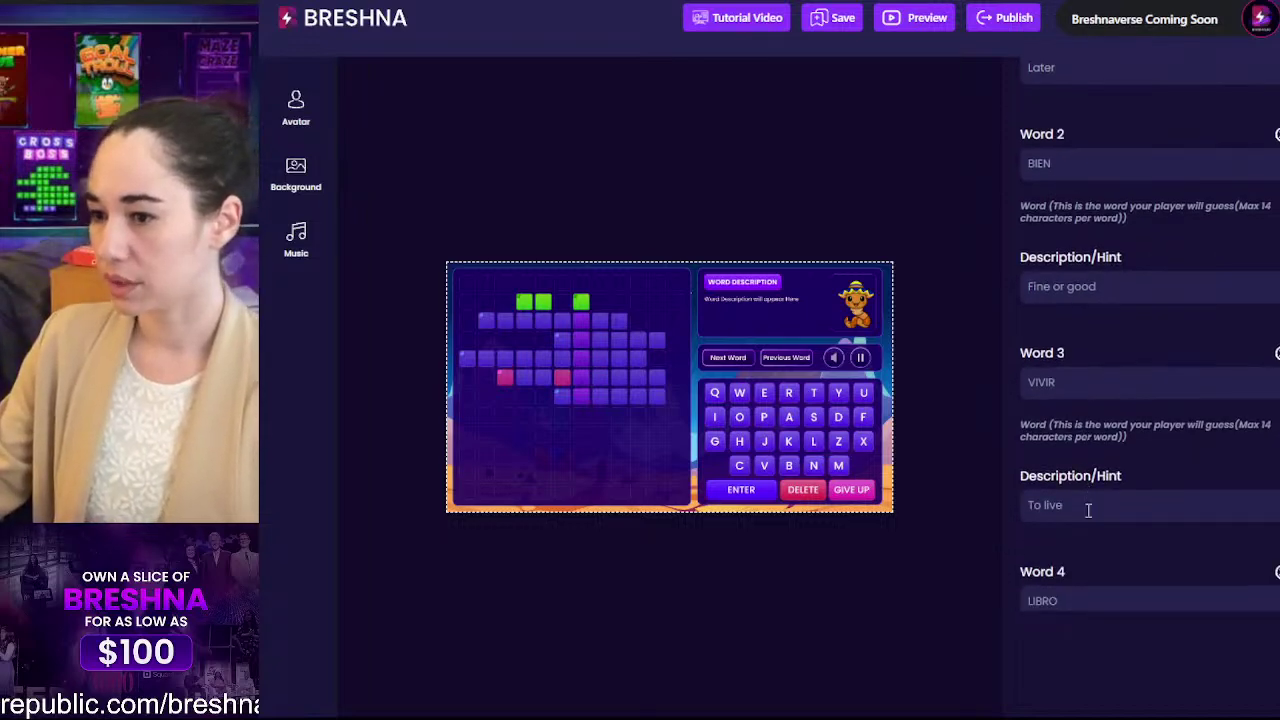
{"action": "scroll", "coordinate": [1086, 480], "scroll_direction": "down", "scroll_amount": 3}
{"action": "scroll", "coordinate": [1083, 492], "scroll_direction": "down", "scroll_amount": 3}
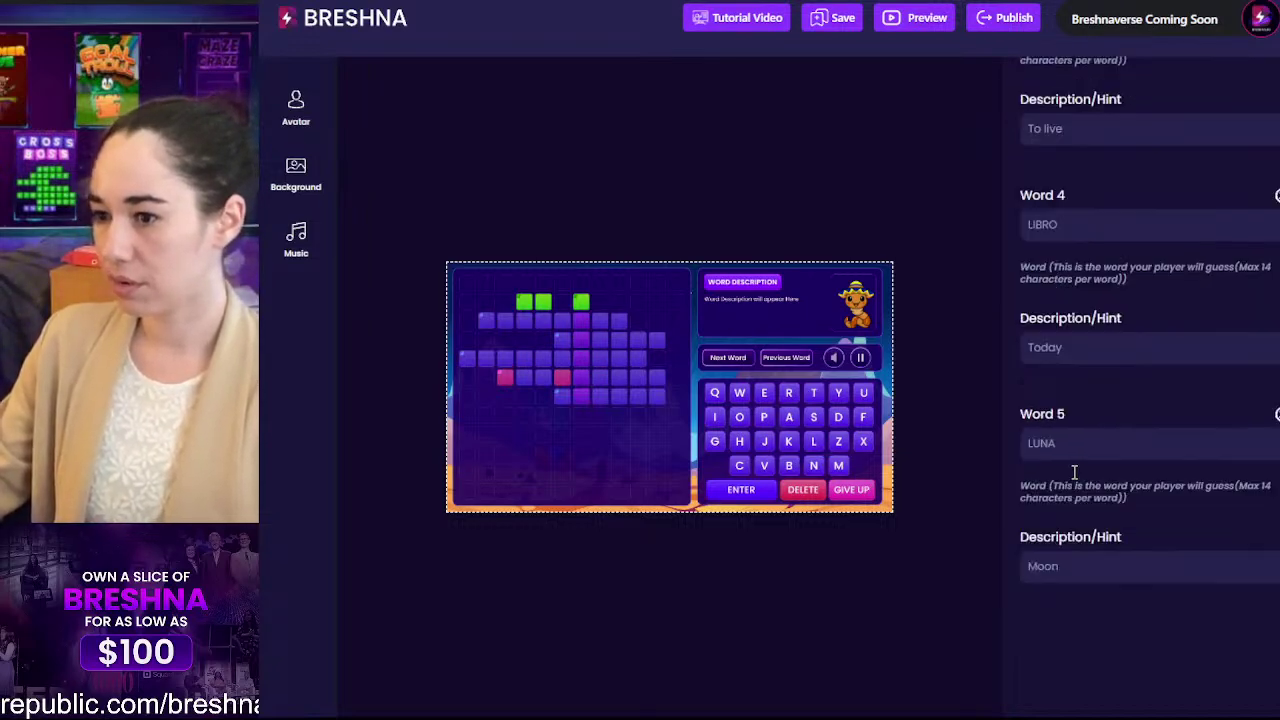
{"action": "scroll", "coordinate": [1120, 430], "scroll_direction": "up", "scroll_amount": 12}
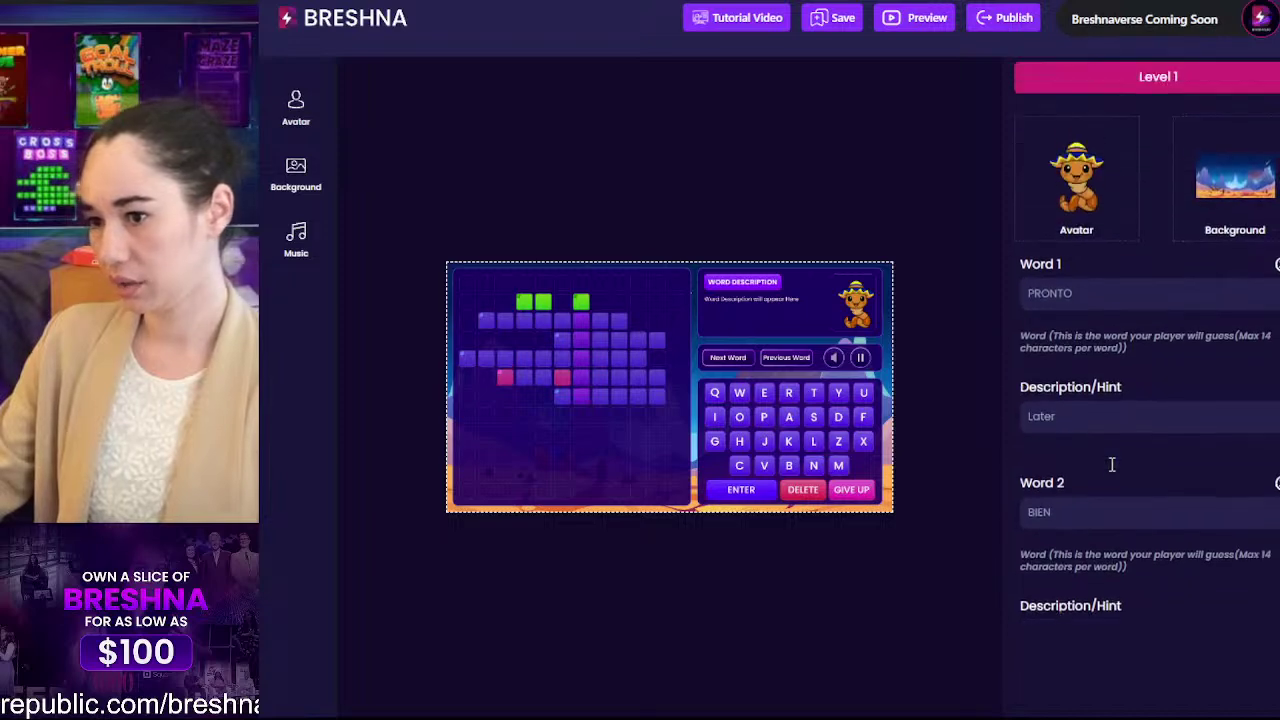
{"action": "scroll", "coordinate": [1129, 322], "scroll_direction": "up", "scroll_amount": 3}
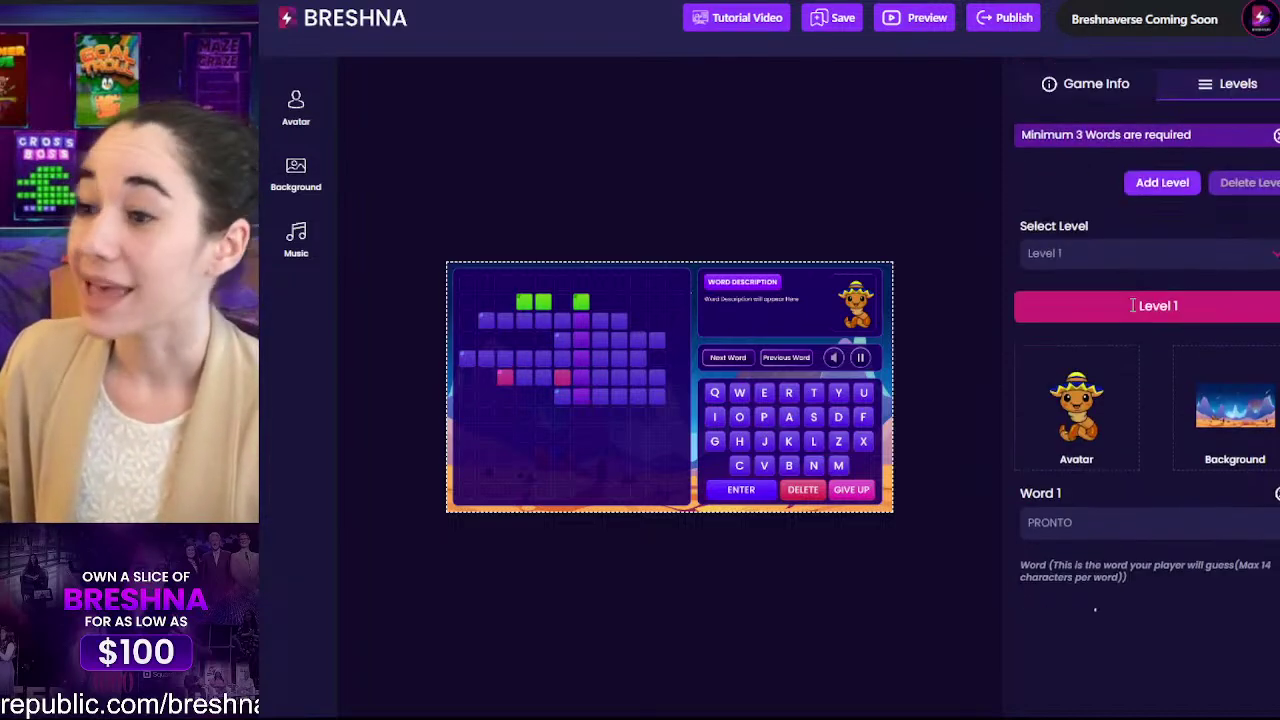
{"action": "scroll", "coordinate": [1158, 246], "scroll_direction": "down", "scroll_amount": 5}
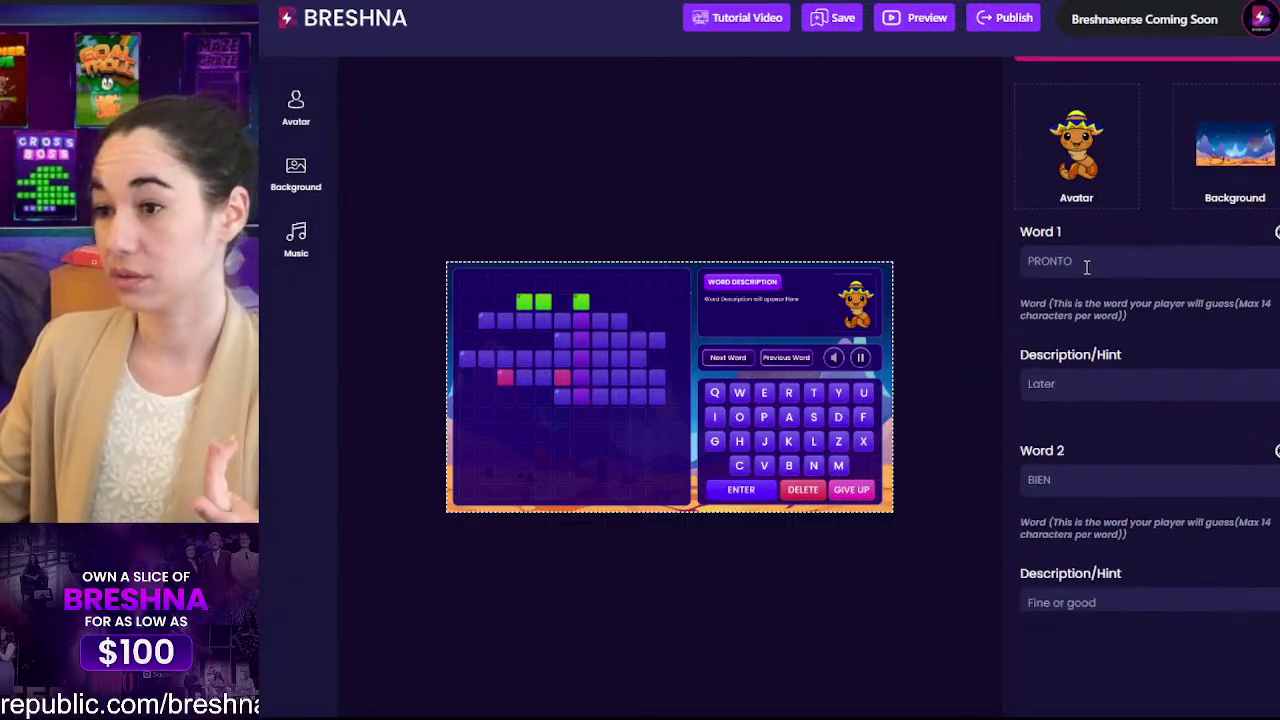
{"action": "left_click_drag", "start_coordinate": [1088, 262], "coordinate": [981, 273]}
{"action": "type", "text": "PPPPPP"}
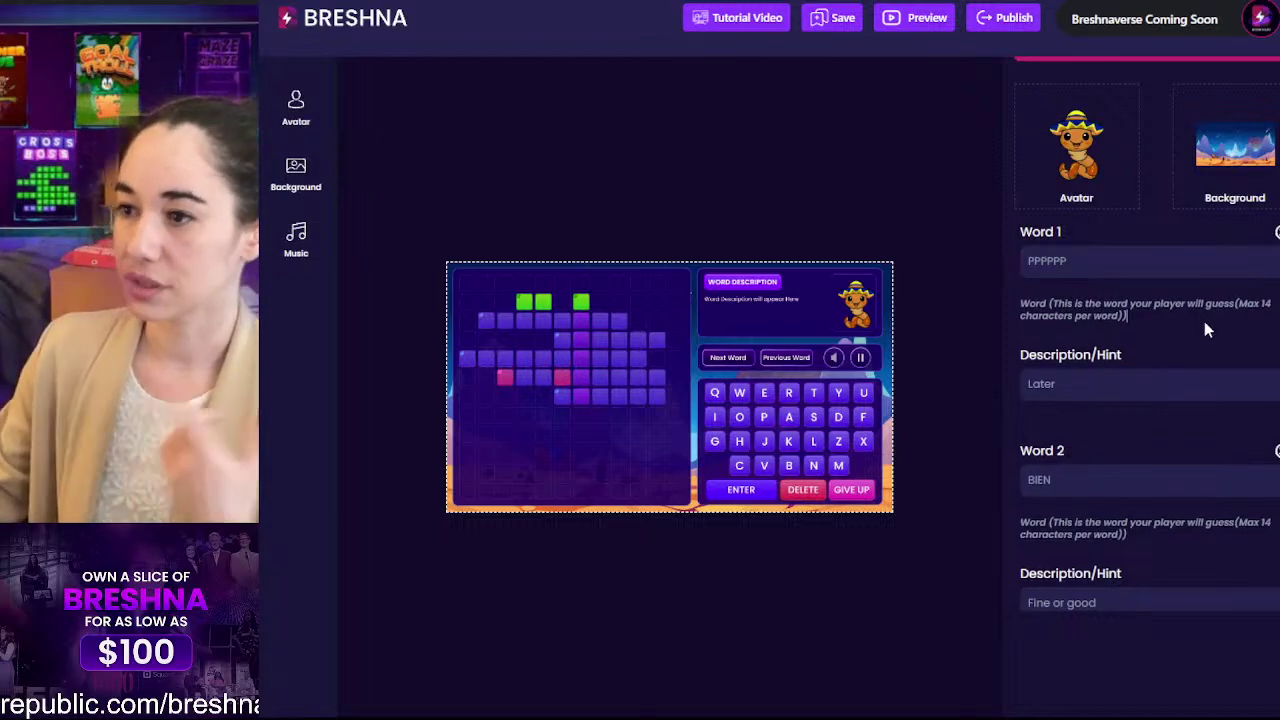
{"action": "scroll", "coordinate": [1204, 321], "scroll_direction": "up", "scroll_amount": 3}
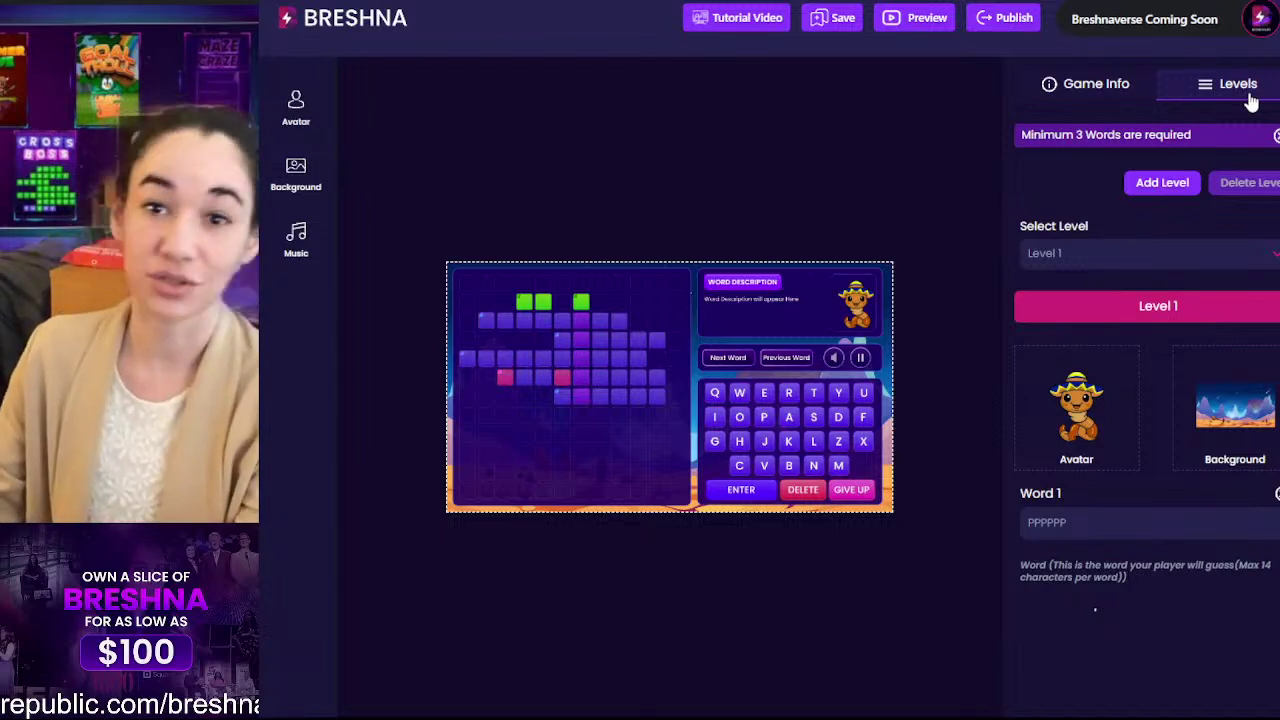
Step: In Game Info, change the game title from 'Cross Boss' to 'Spanish Cross'
{"action": "left_click", "coordinate": [1094, 86]}
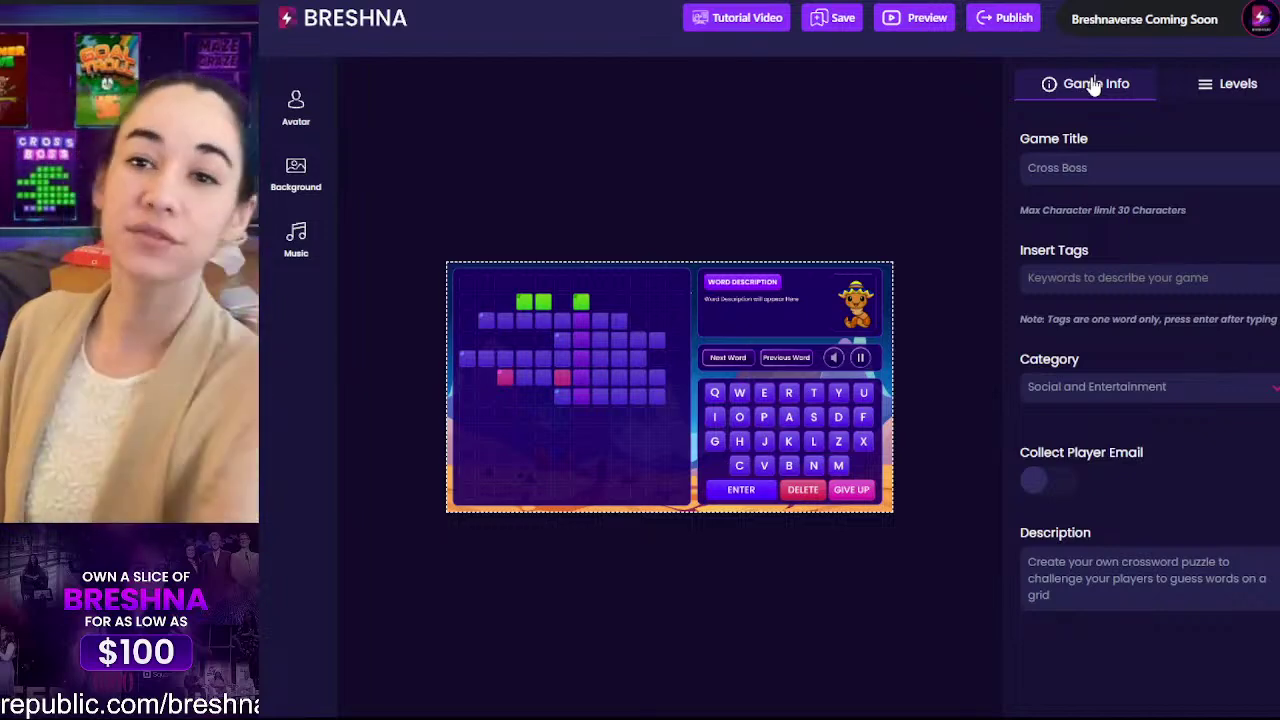
{"action": "left_click_drag", "start_coordinate": [1150, 168], "coordinate": [962, 170]}
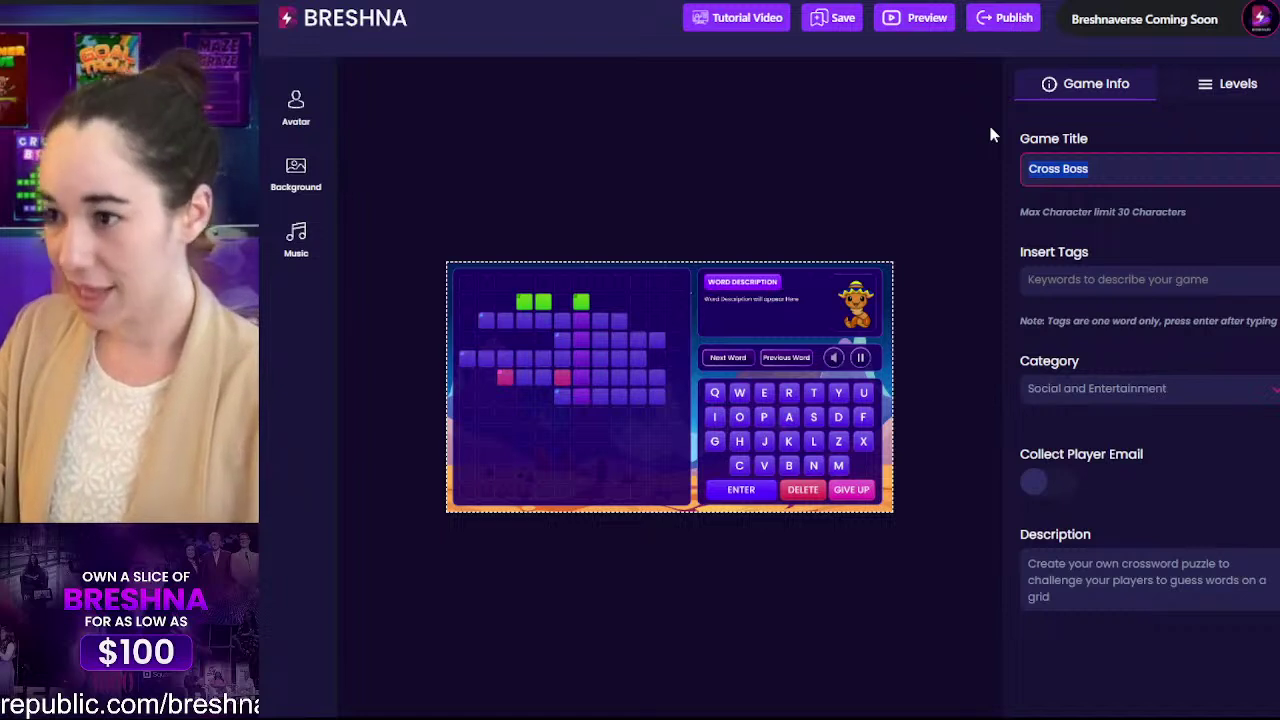
{"action": "type", "text": "S"}
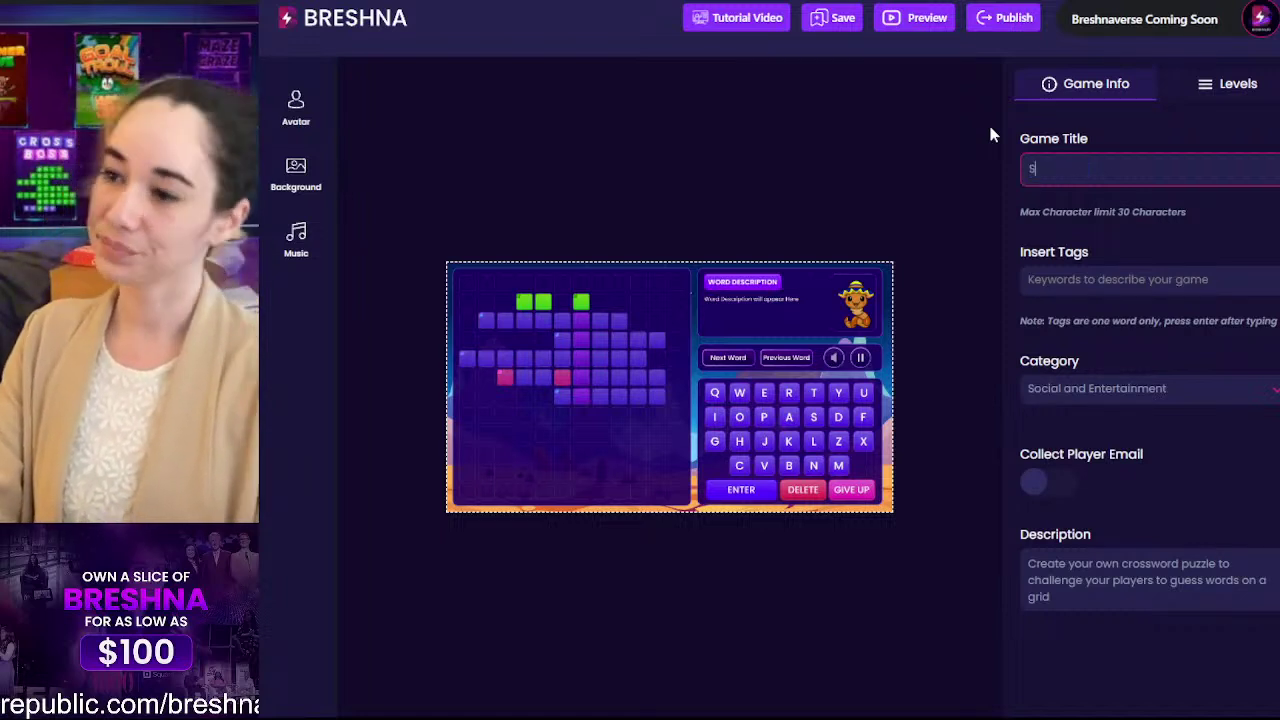
{"action": "type", "text": "panish Cross"}
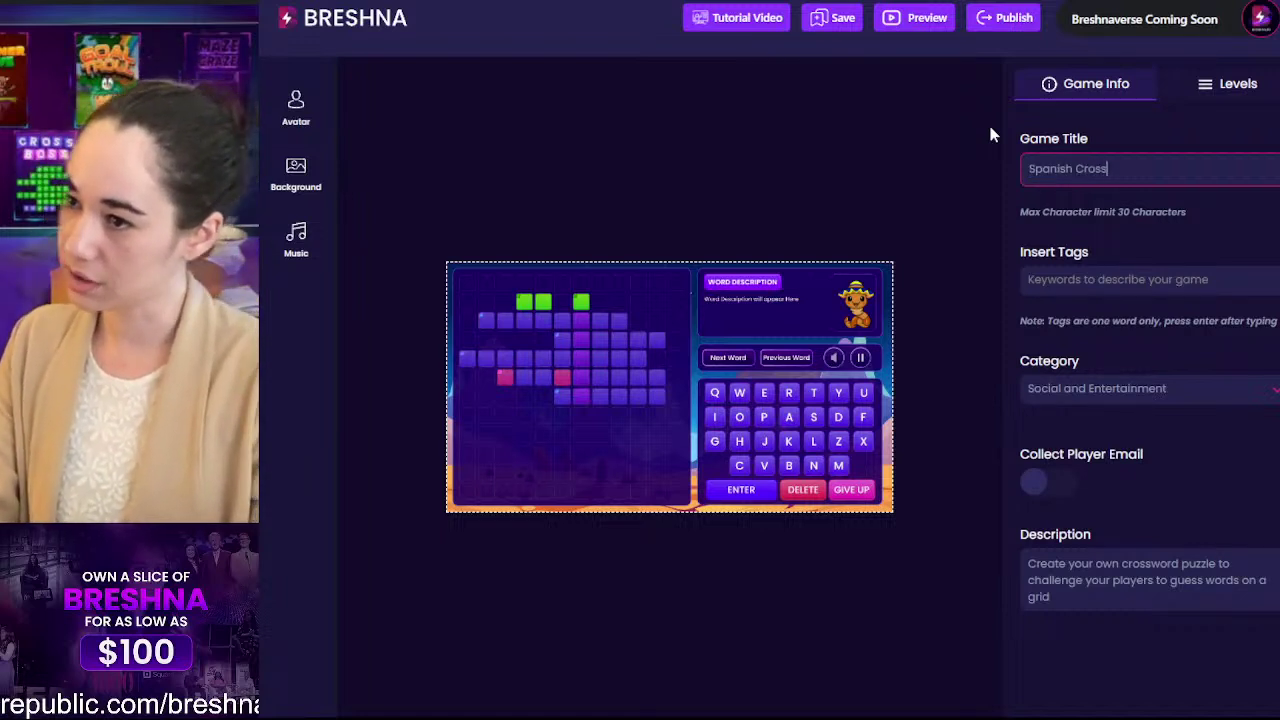
{"action": "key", "text": "Tab"}
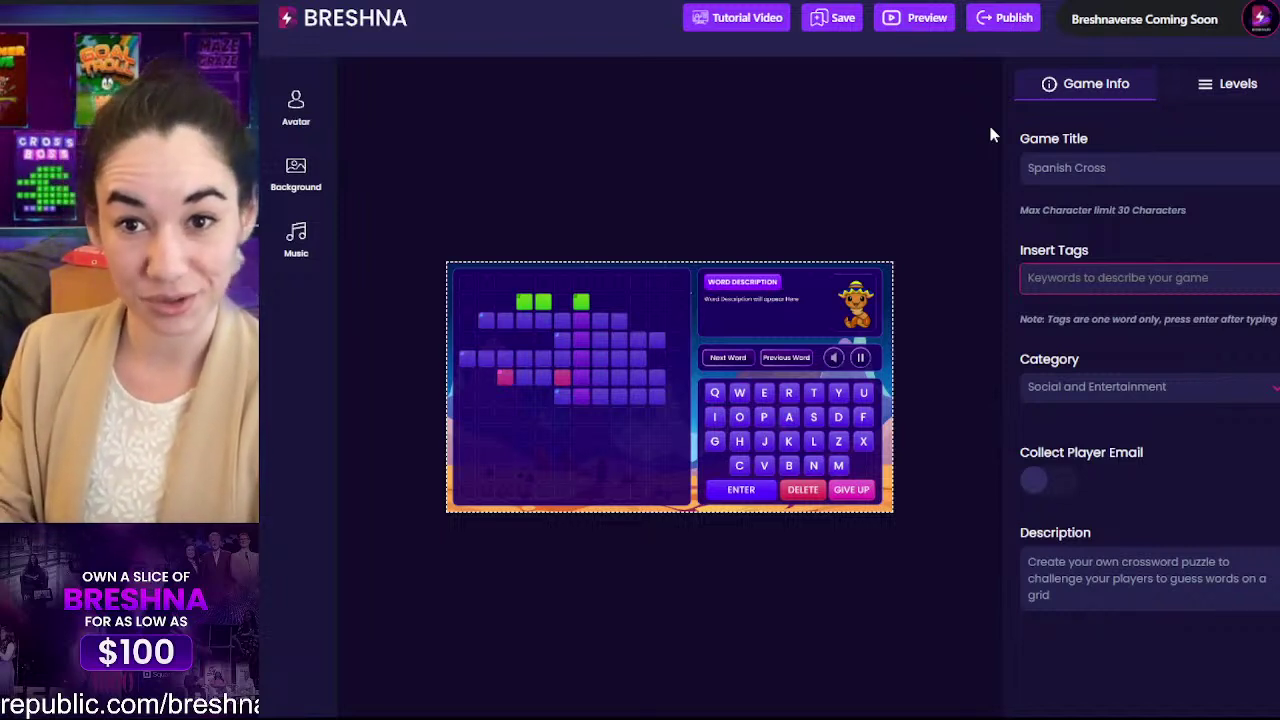
Step: Add the tags spanish, foreign language and translation
{"action": "type", "text": "spanish"}
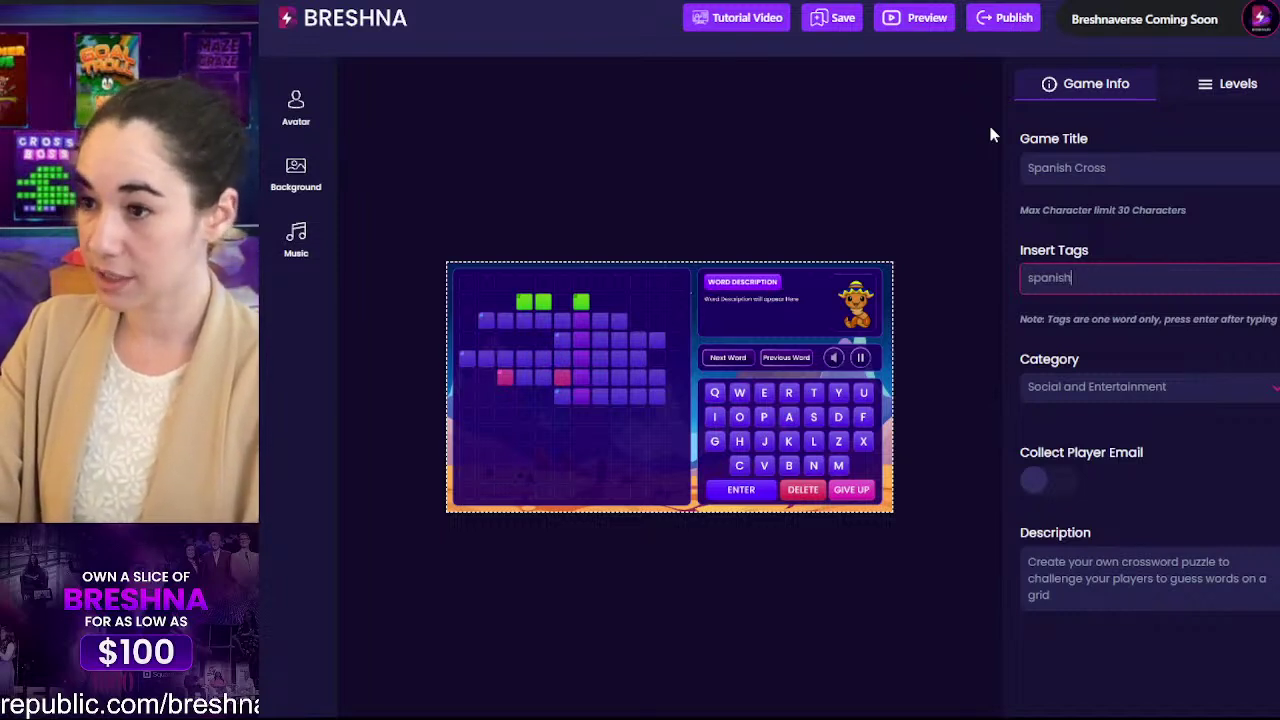
{"action": "key", "text": "Return"}
{"action": "type", "text": "fo"}
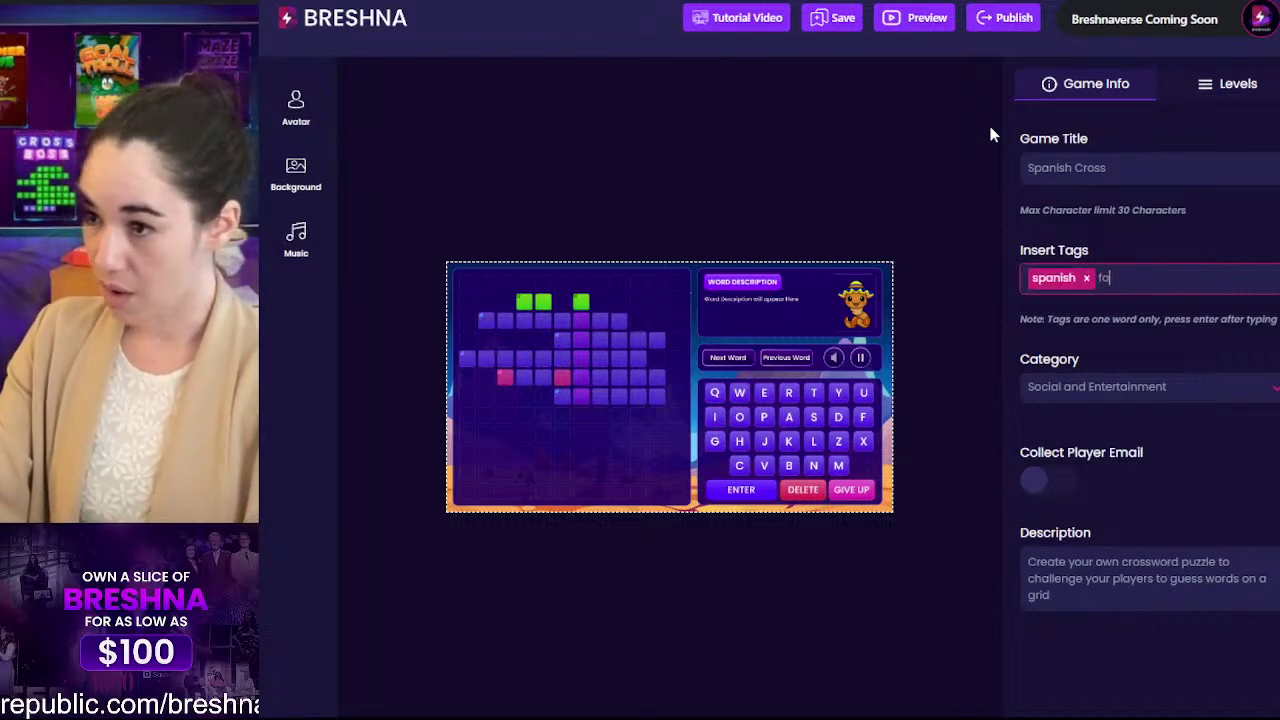
{"action": "type", "text": "reign language"}
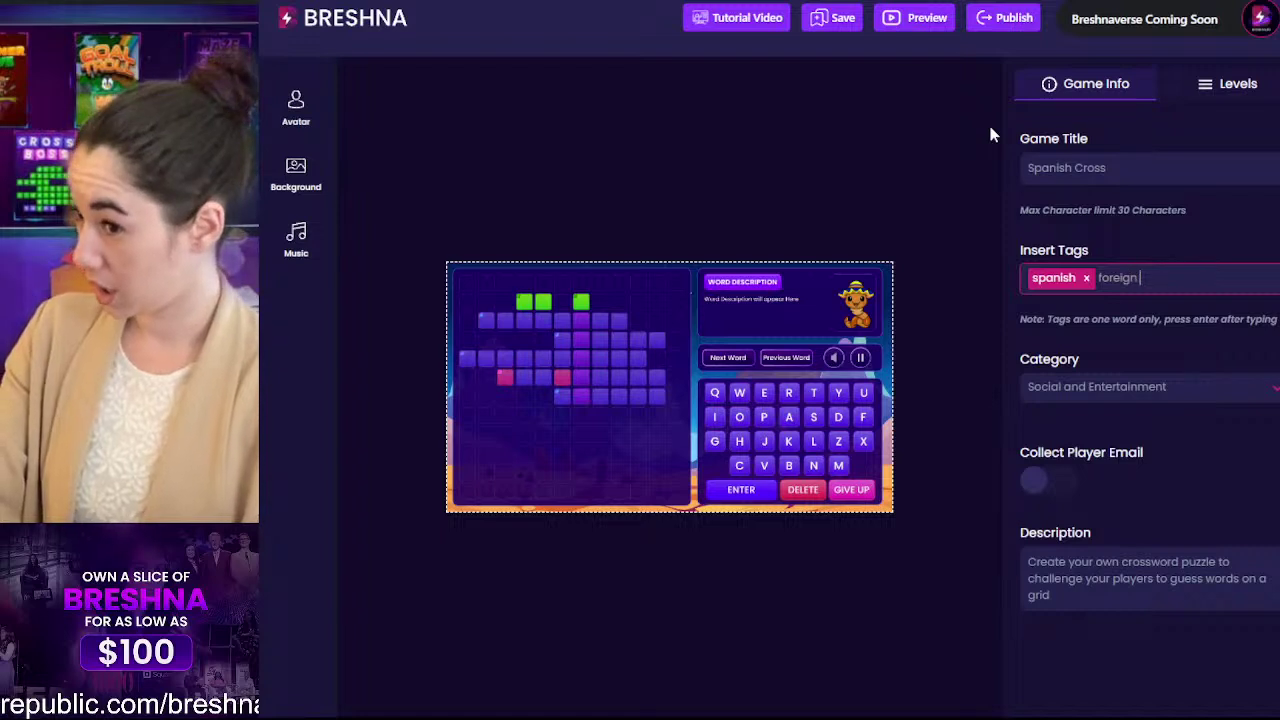
{"action": "key", "text": "Return"}
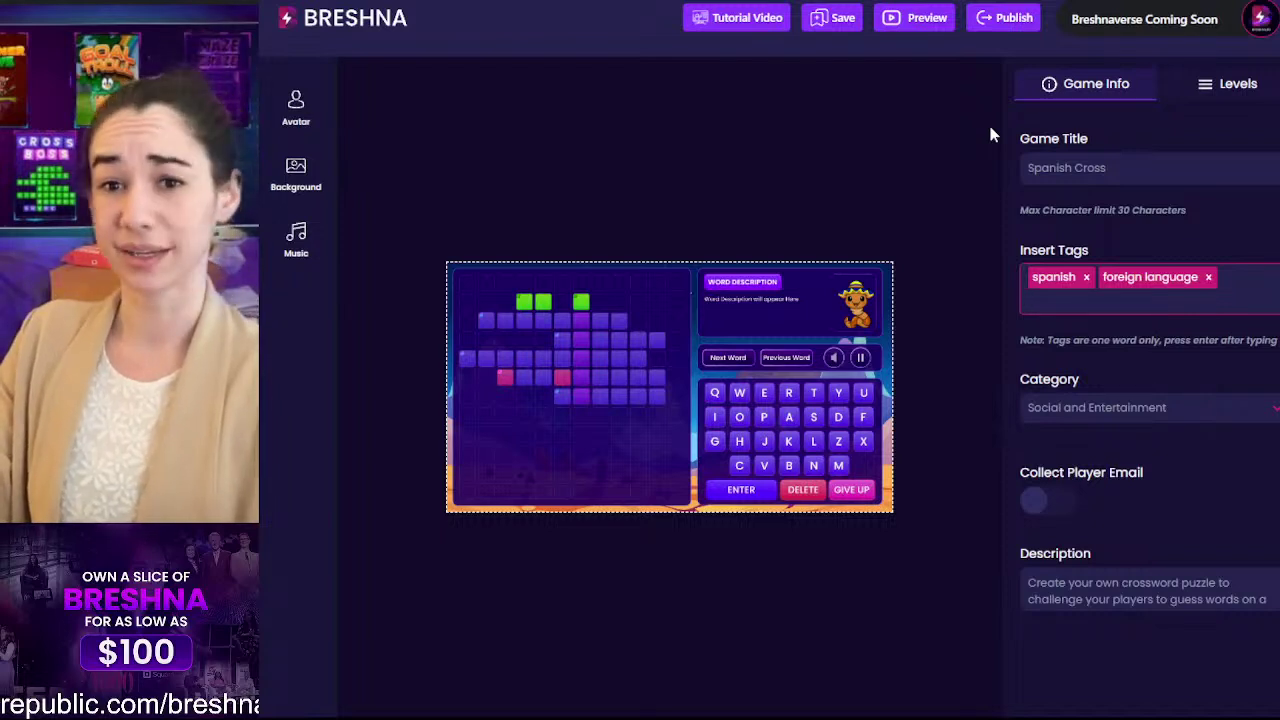
{"action": "type", "text": "translation"}
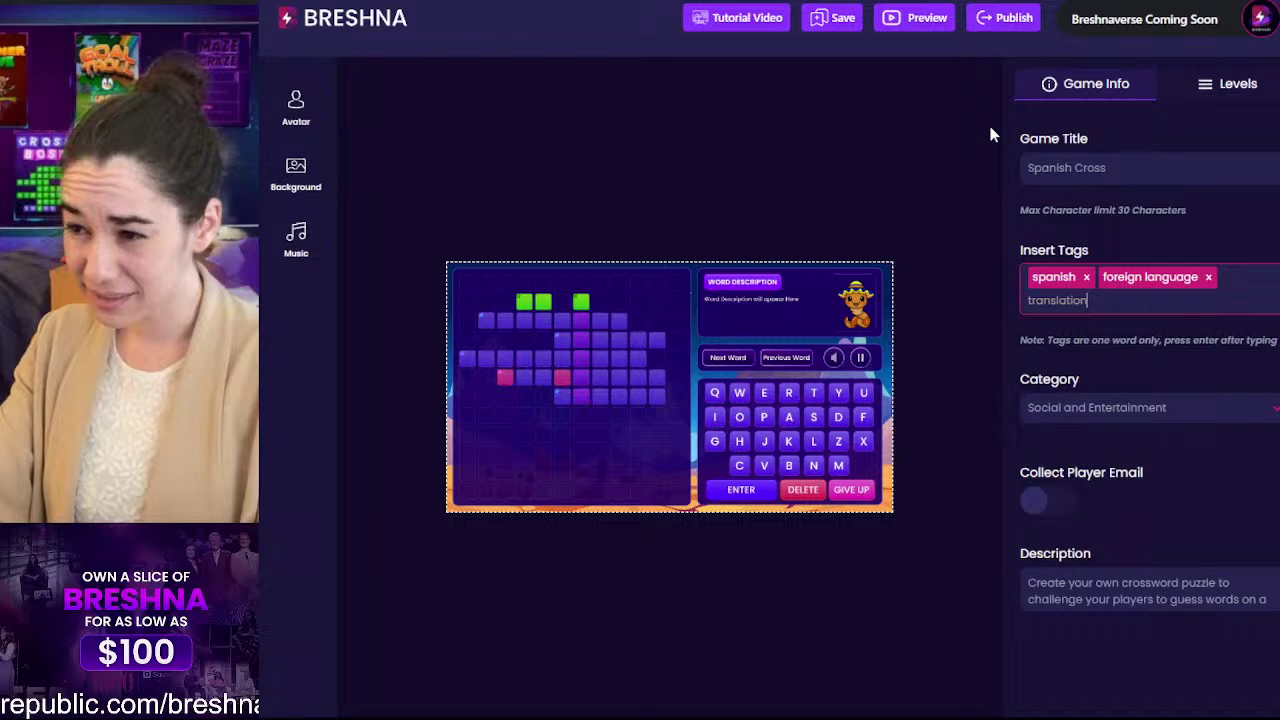
{"action": "key", "text": "Return"}
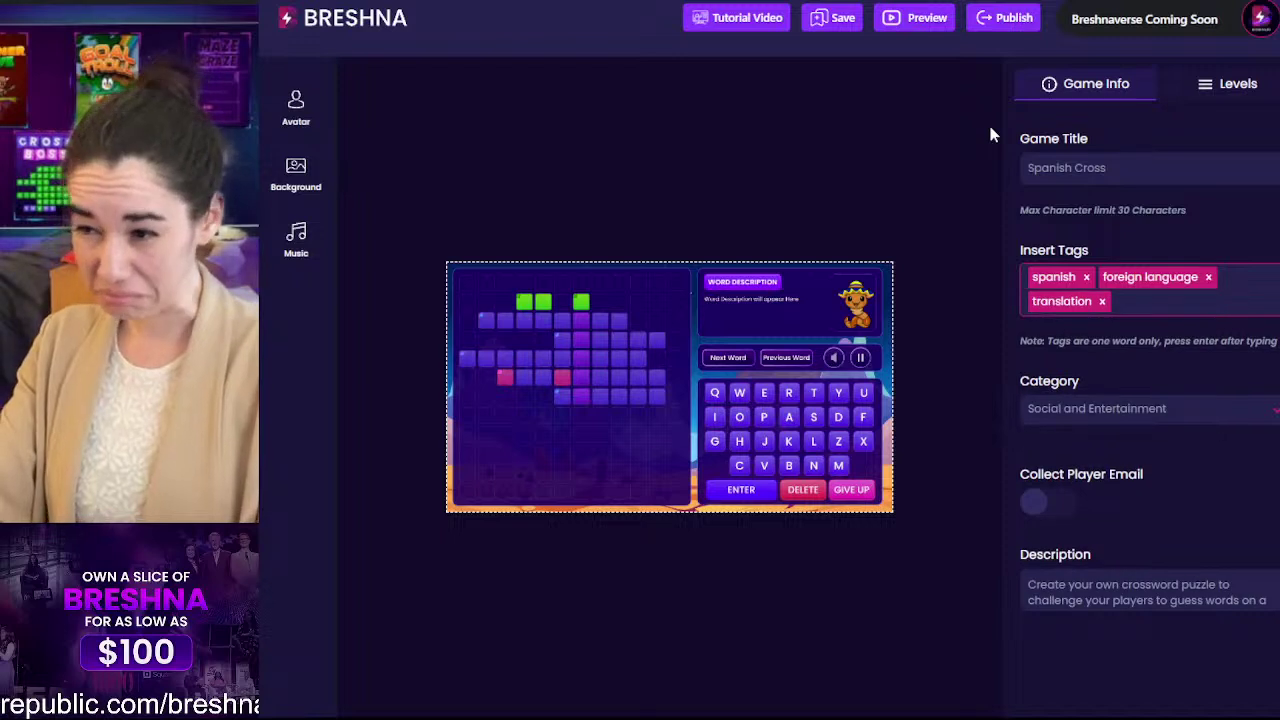
Step: Add a fourth tag 'translate', fixing its typo, and bring up the avatar library
{"action": "type", "text": "tranlsa"}
{"action": "key", "text": "BackSpace"}
{"action": "key", "text": "BackSpace"}
{"action": "key", "text": "BackSpace"}
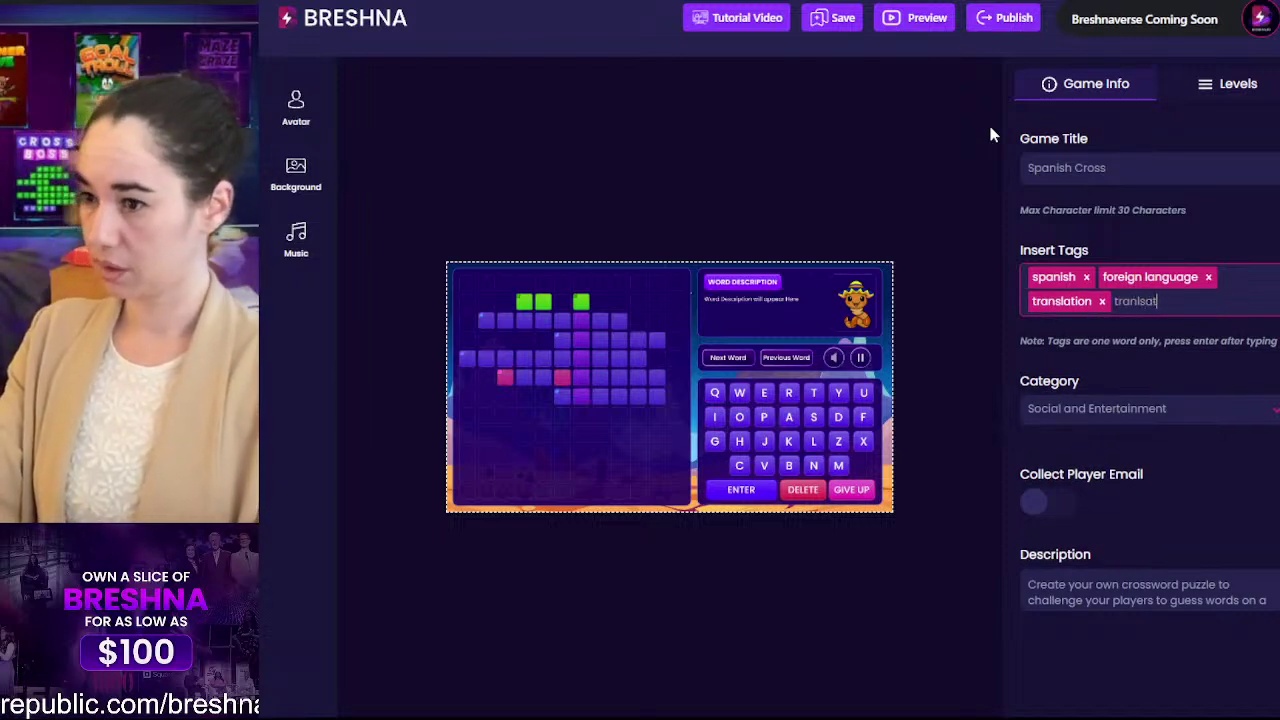
{"action": "type", "text": "slate"}
{"action": "key", "text": "Return"}
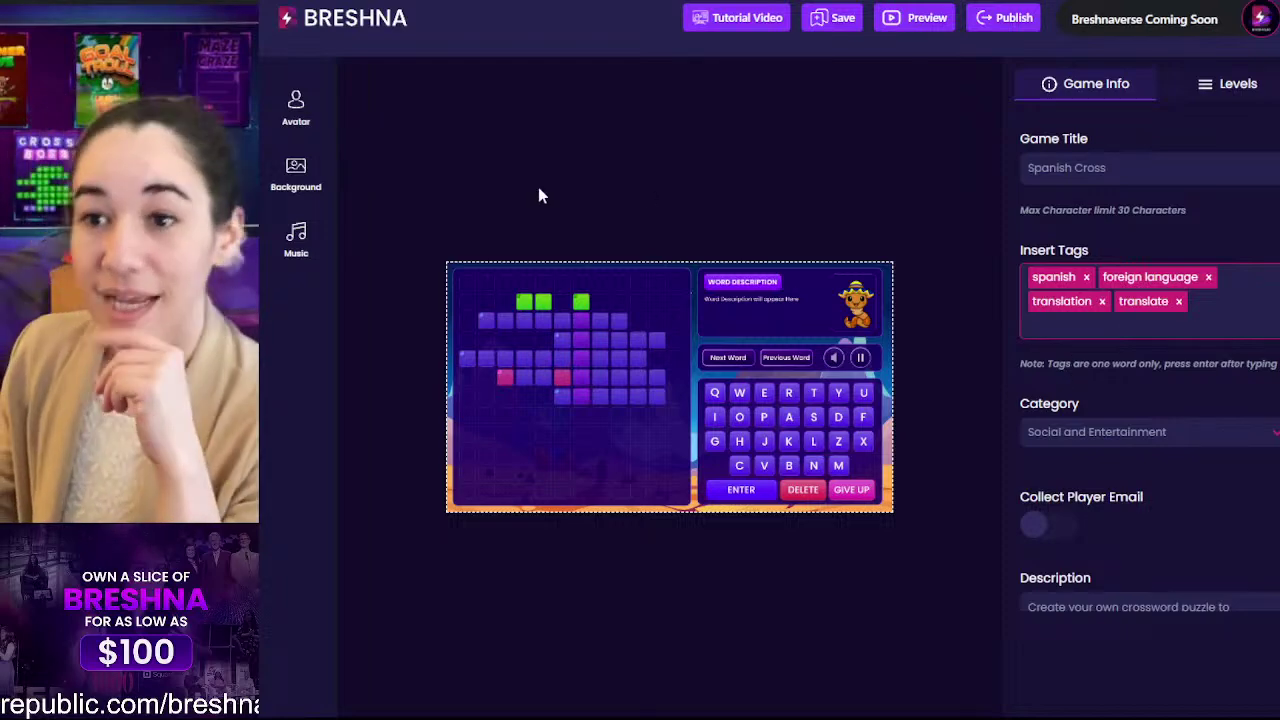
{"action": "left_click", "coordinate": [296, 105]}
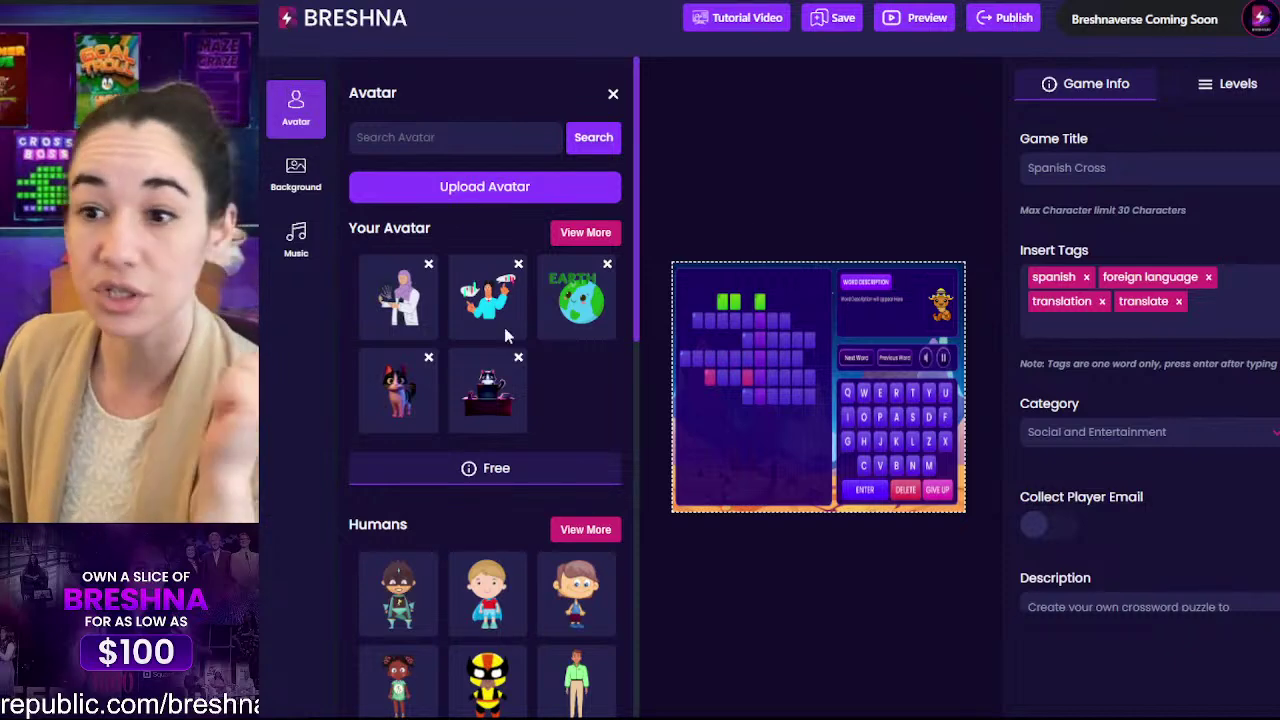
Step: Search the avatars for 'doctor', clear the search, and close the library unchanged
{"action": "left_click", "coordinate": [428, 135]}
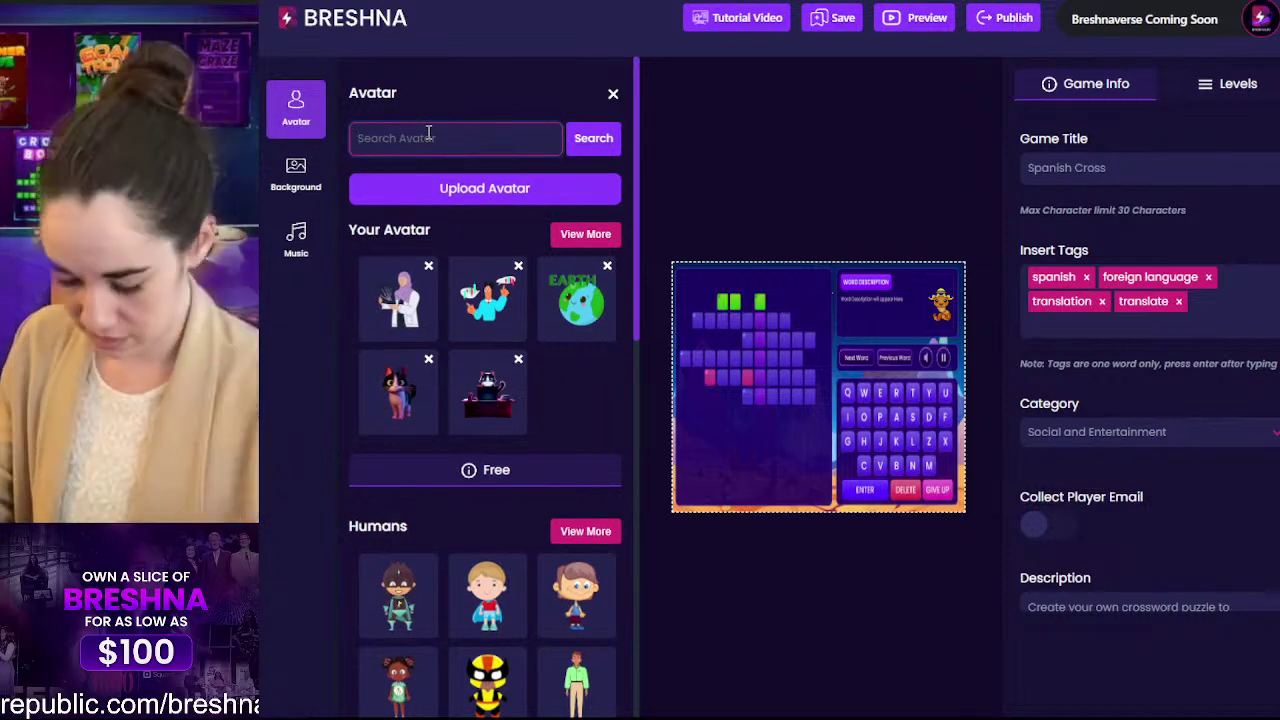
{"action": "type", "text": "doctor"}
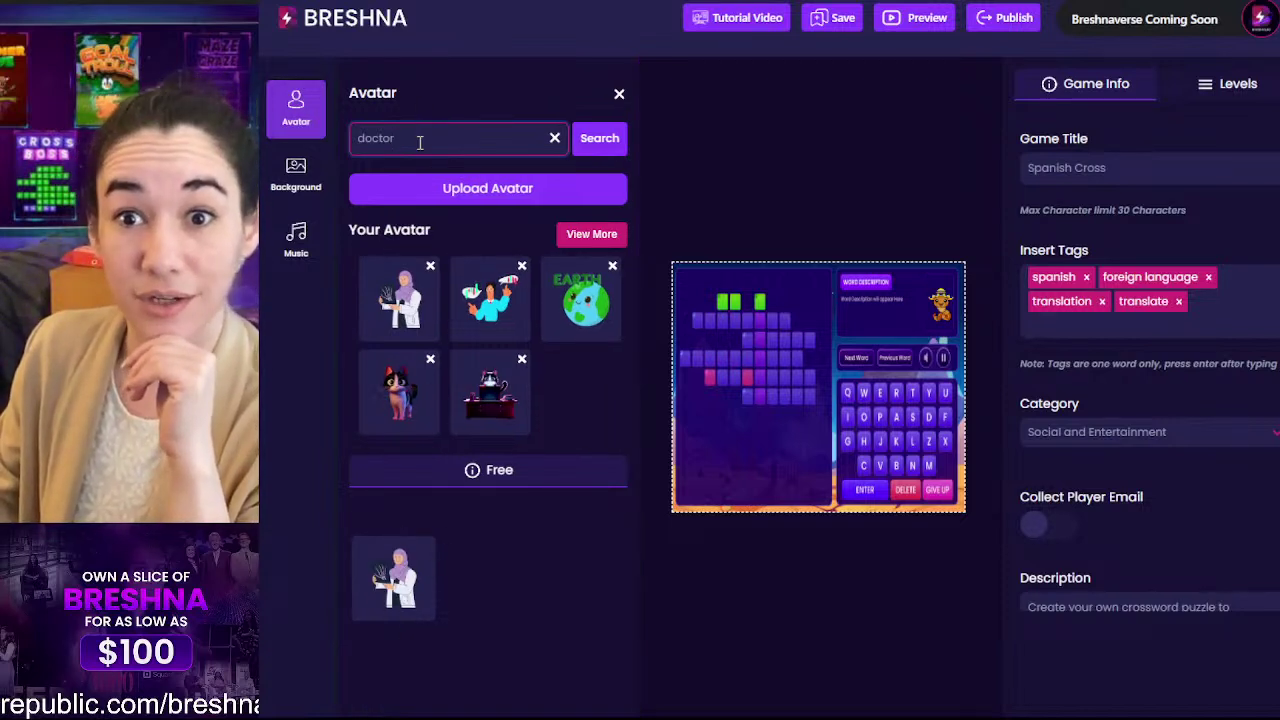
{"action": "left_click", "coordinate": [555, 139]}
{"action": "left_click", "coordinate": [619, 93]}
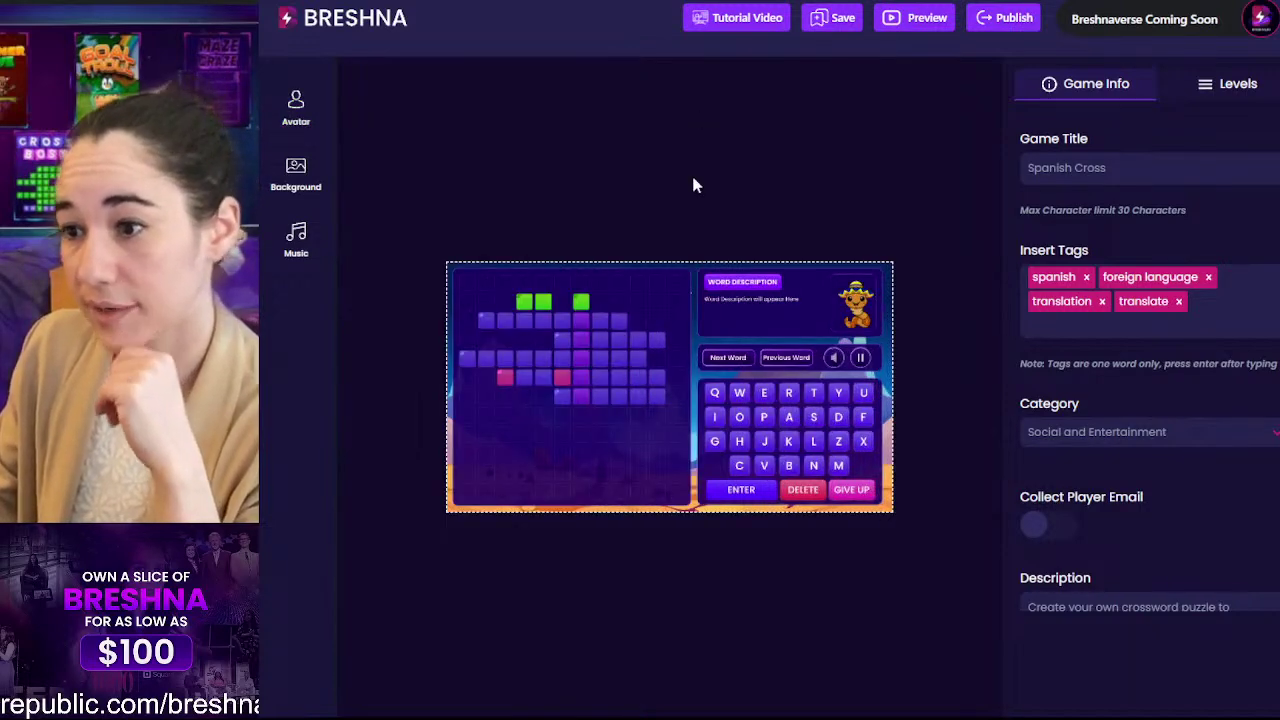
Step: Switch the game category from Social and Entertainment to Education
{"action": "left_click", "coordinate": [1148, 168]}
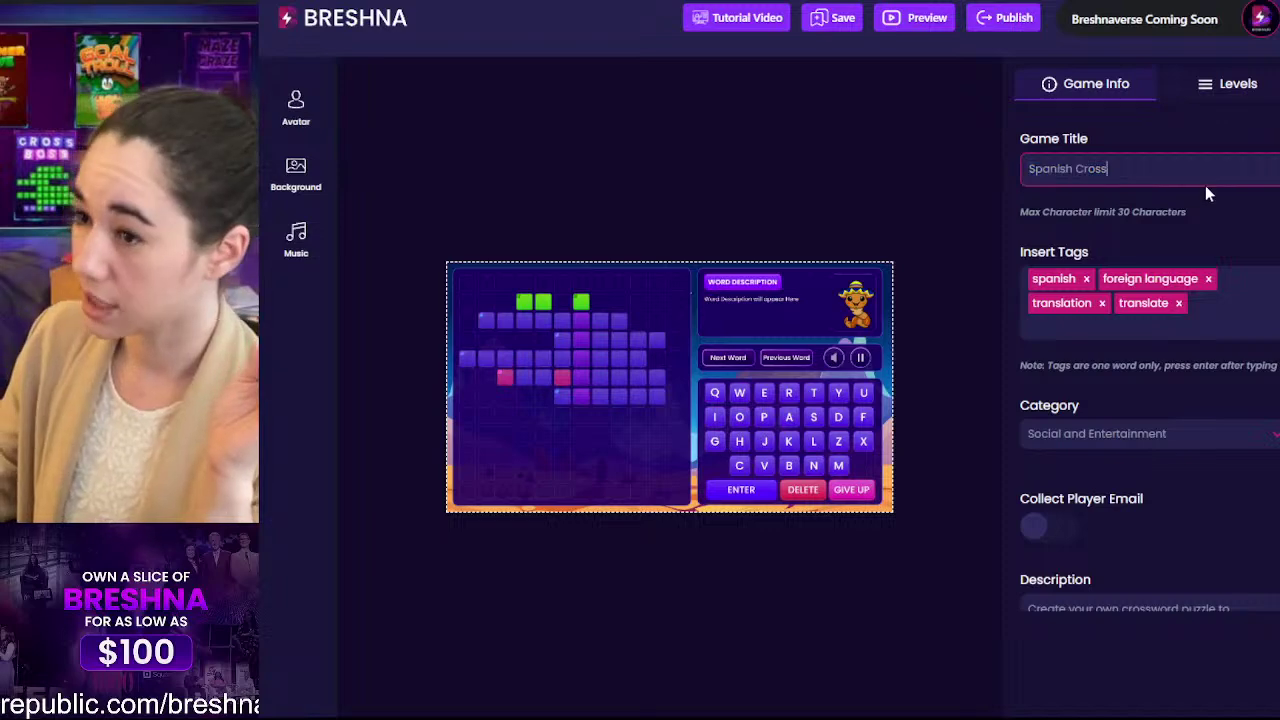
{"action": "scroll", "coordinate": [1240, 310], "scroll_direction": "down", "scroll_amount": 3}
{"action": "left_click", "coordinate": [1055, 174]}
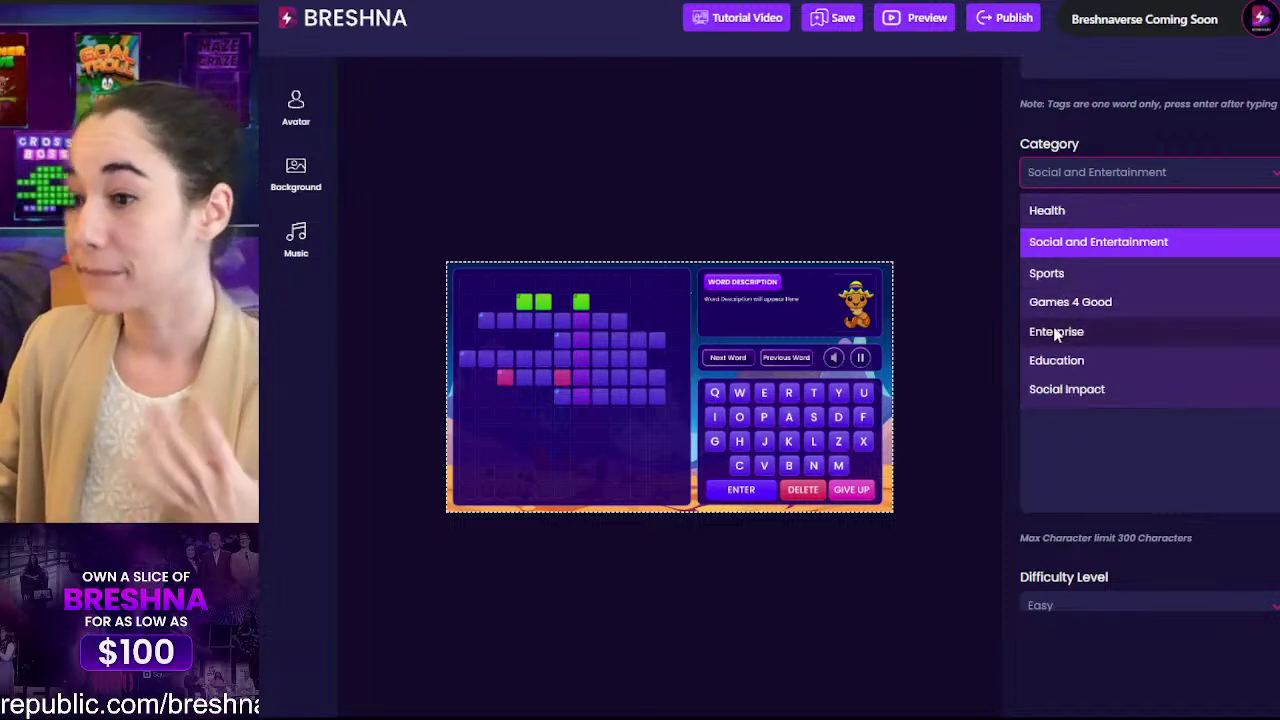
{"action": "left_click", "coordinate": [1066, 360]}
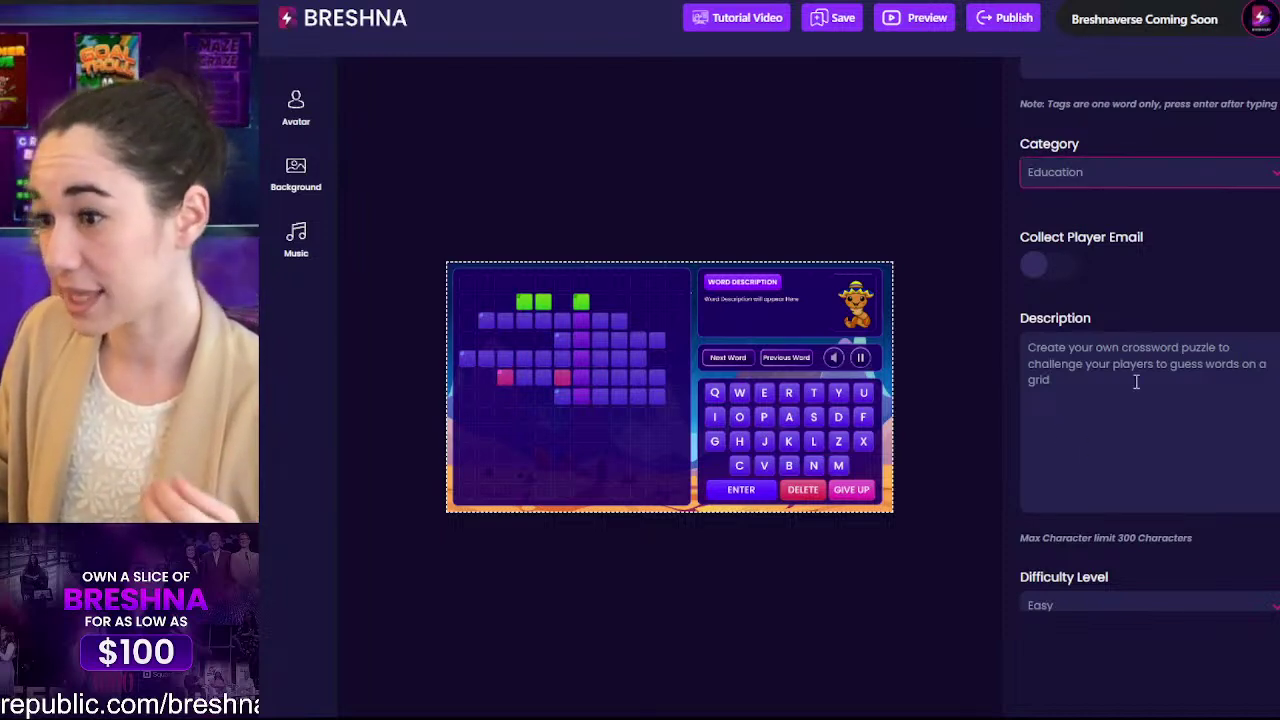
{"action": "left_click_drag", "start_coordinate": [1140, 425], "coordinate": [1005, 347]}
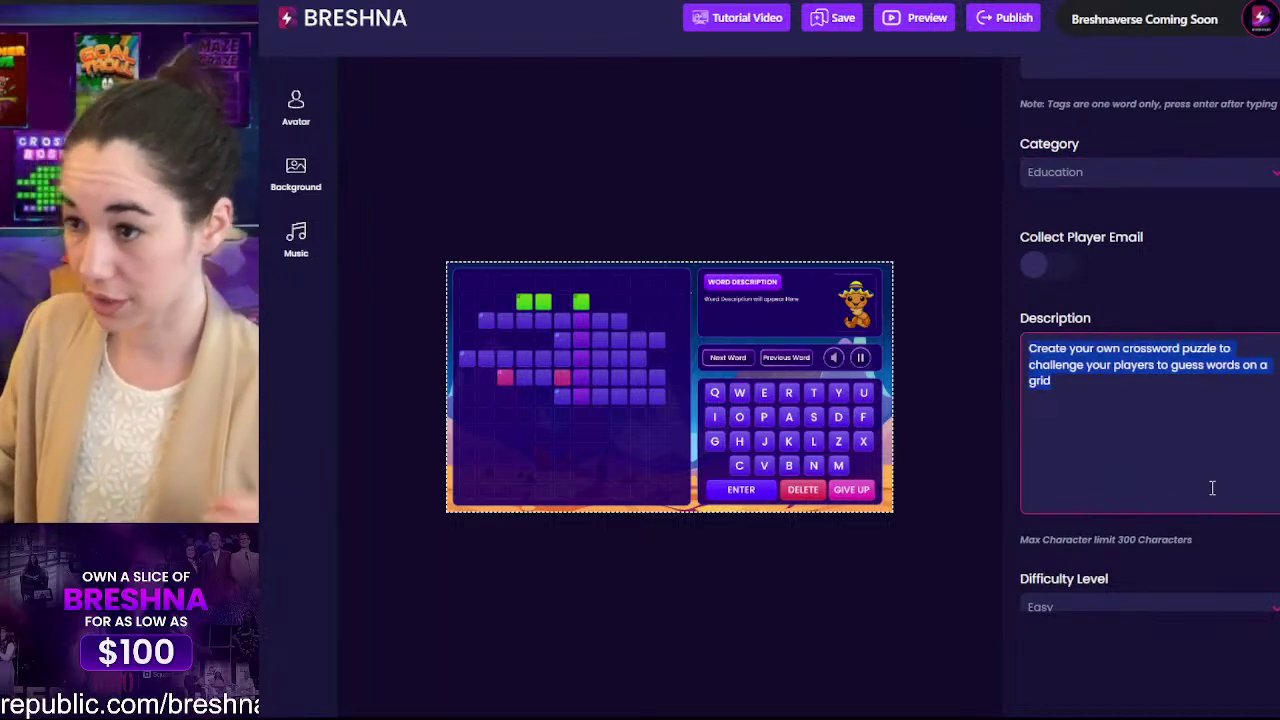
{"action": "scroll", "coordinate": [1211, 486], "scroll_direction": "down", "scroll_amount": 2}
{"action": "scroll", "coordinate": [1208, 466], "scroll_direction": "up", "scroll_amount": 3}
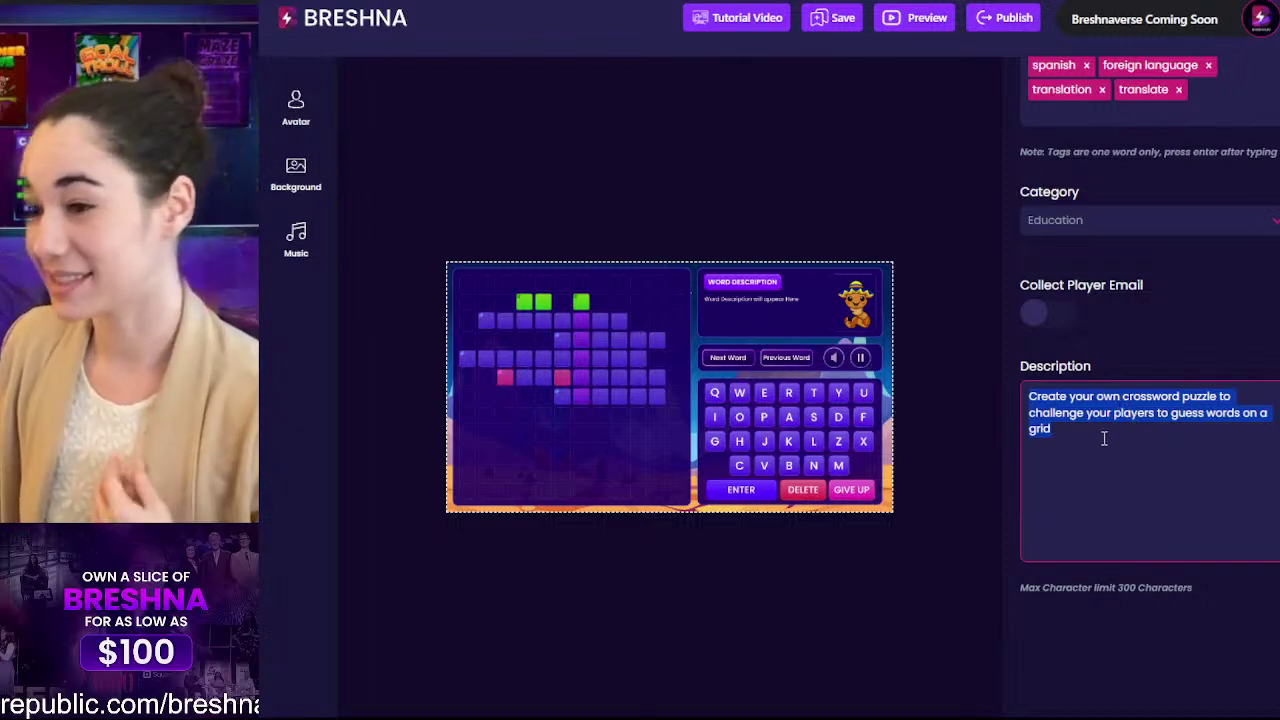
Step: Append test lines 'fff' and 'fsdjlfds' to the description, then select all of its text
{"action": "left_click", "coordinate": [1080, 431]}
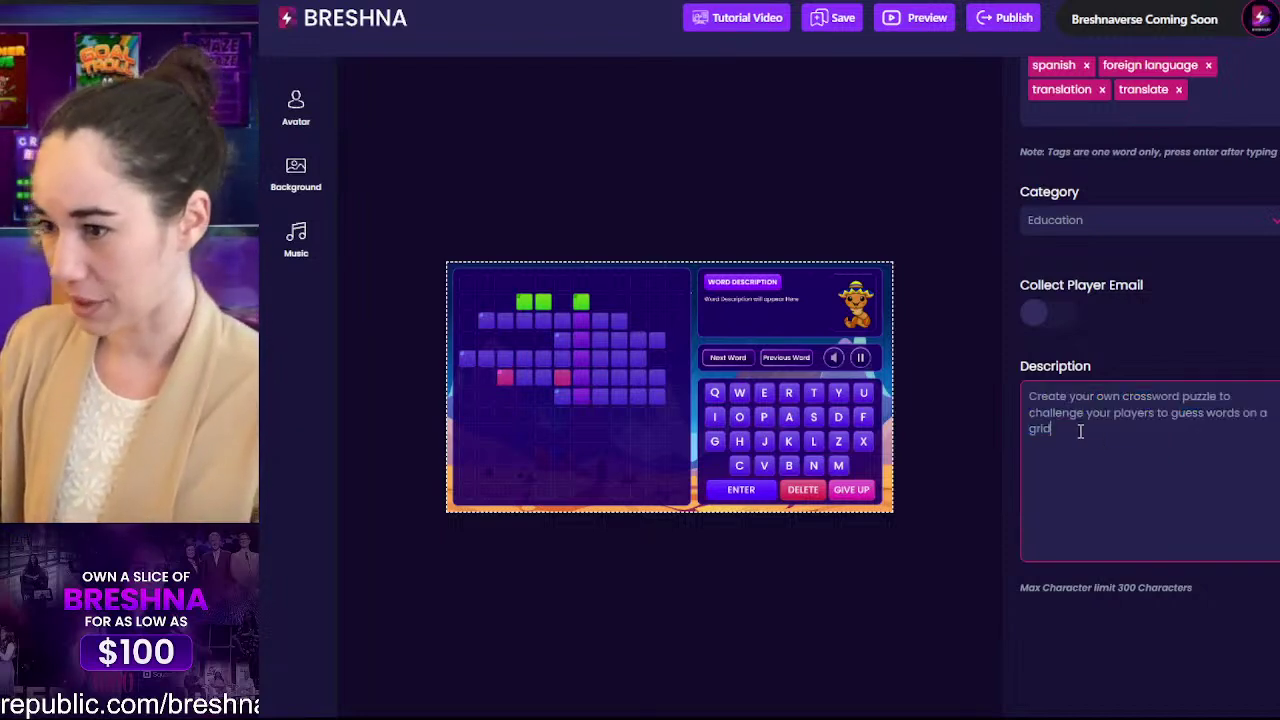
{"action": "key", "text": "Return"}
{"action": "key", "text": "Return"}
{"action": "type", "text": "fff"}
{"action": "key", "text": "Return"}
{"action": "key", "text": "Return"}
{"action": "type", "text": "fsdjlfds"}
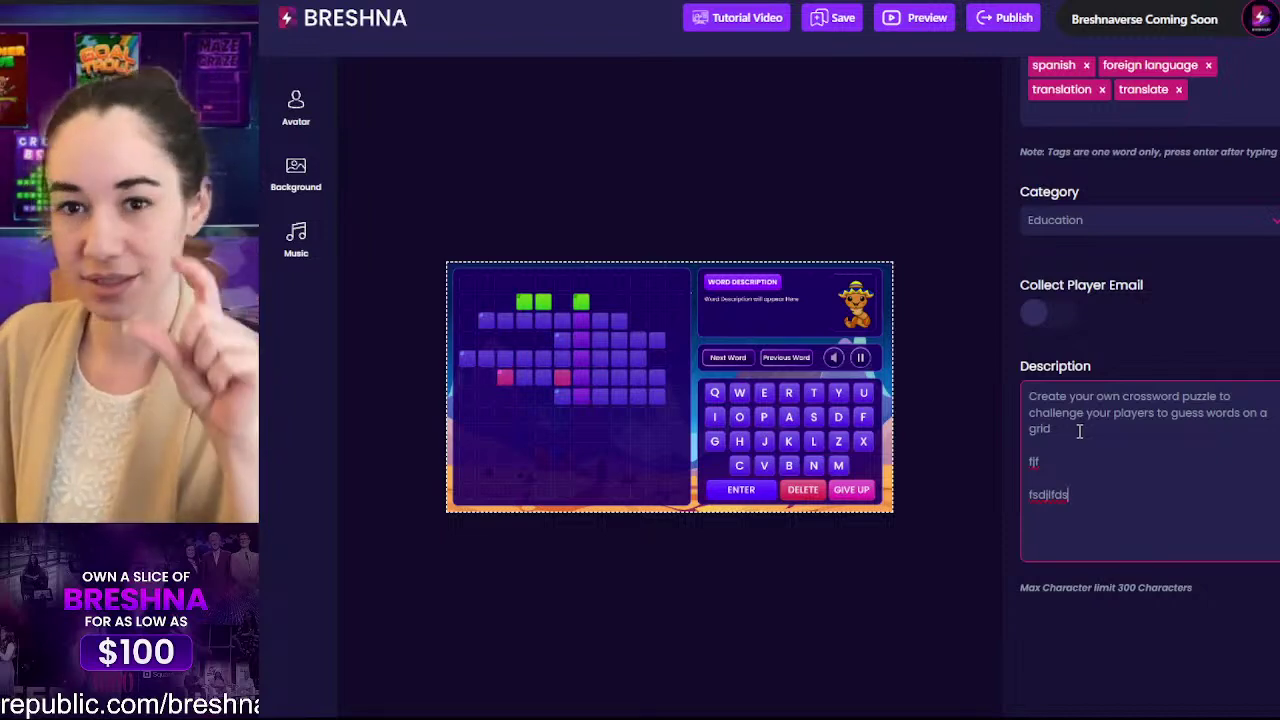
{"action": "left_click_drag", "start_coordinate": [1091, 514], "coordinate": [938, 230]}
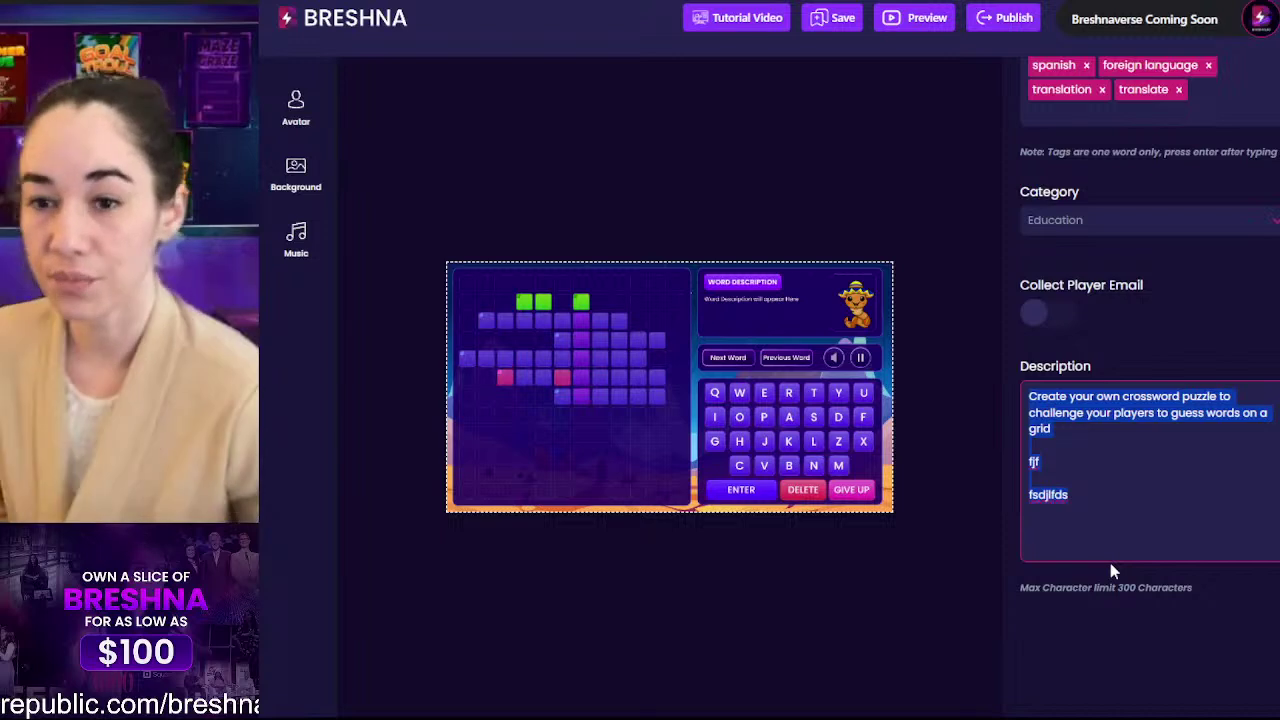
Step: Rewrite the description as 'Challenge your Spanish speaking skills to fill in the cross word and win the game!'
{"action": "type", "text": "Lear"}
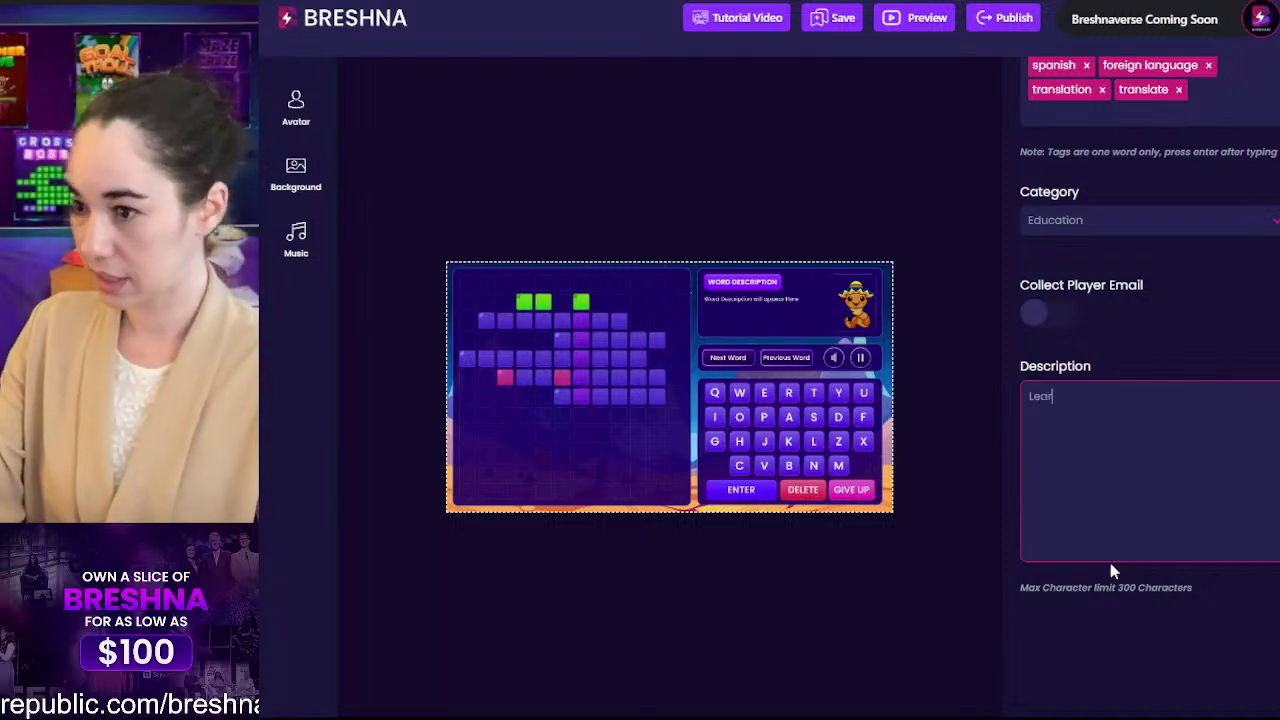
{"action": "type", "text": "n to speak spanish"}
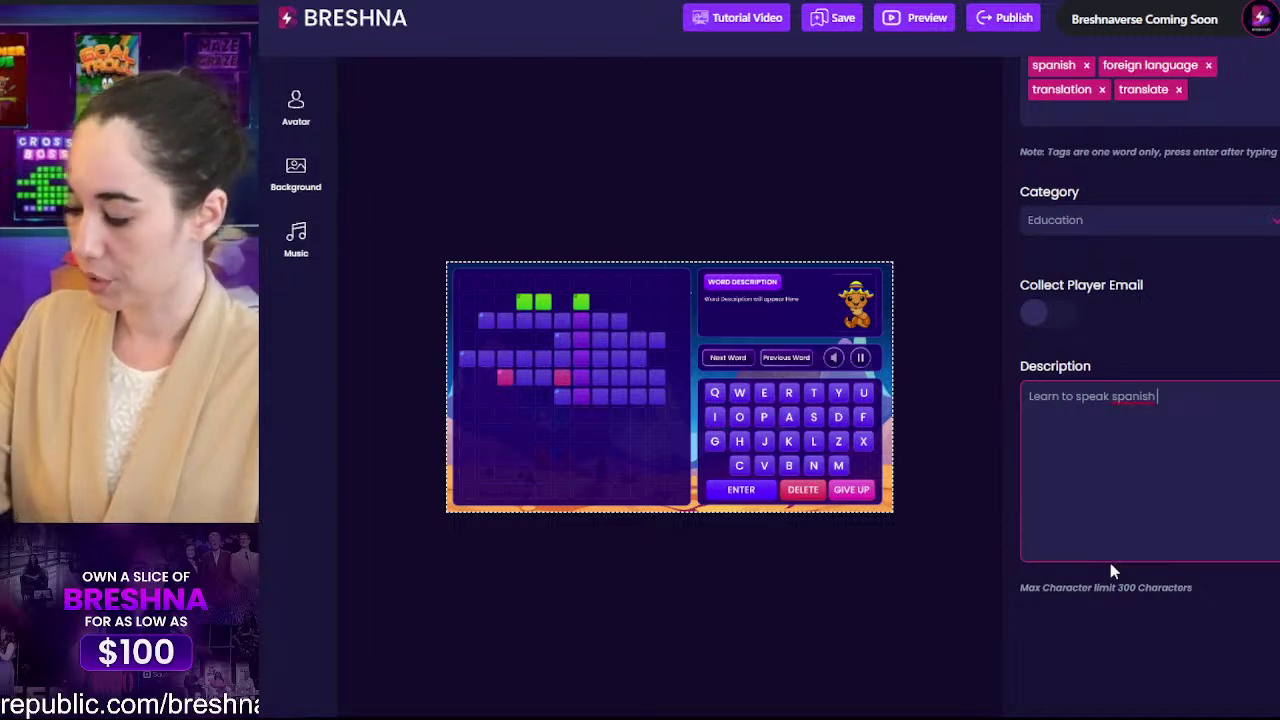
{"action": "key", "text": "ctrl+a"}
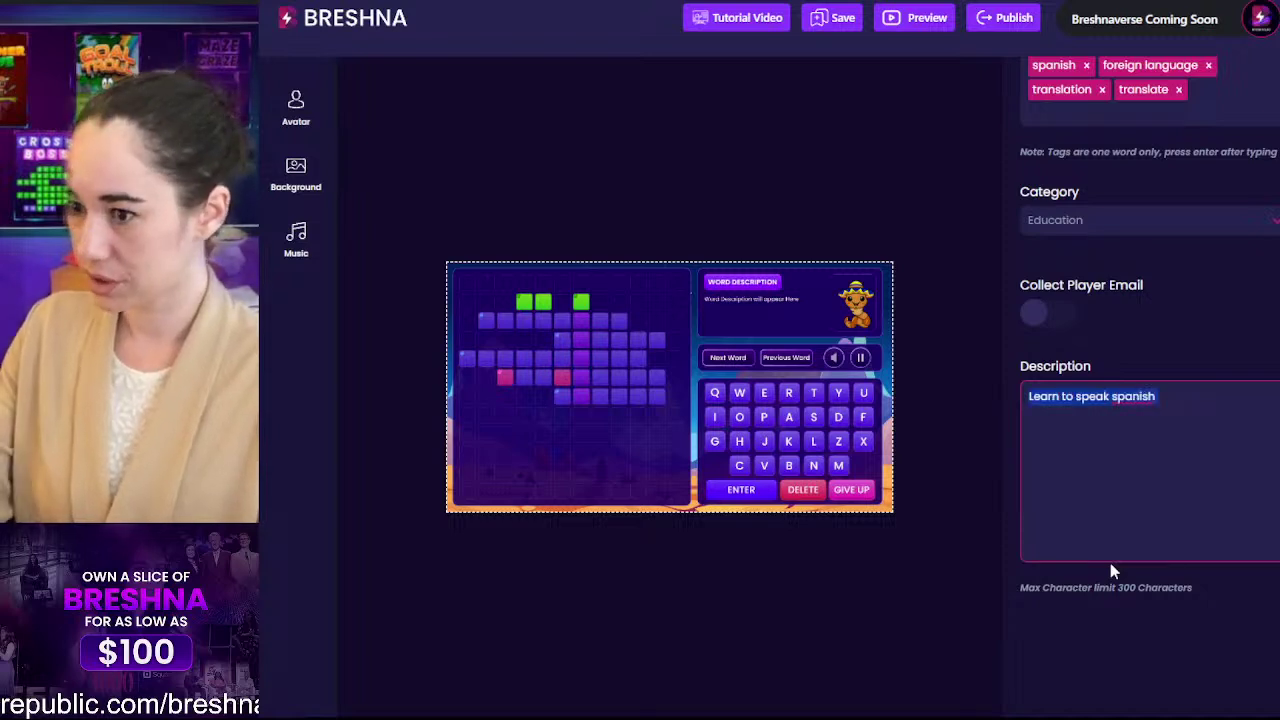
{"action": "type", "text": "Challenge "}
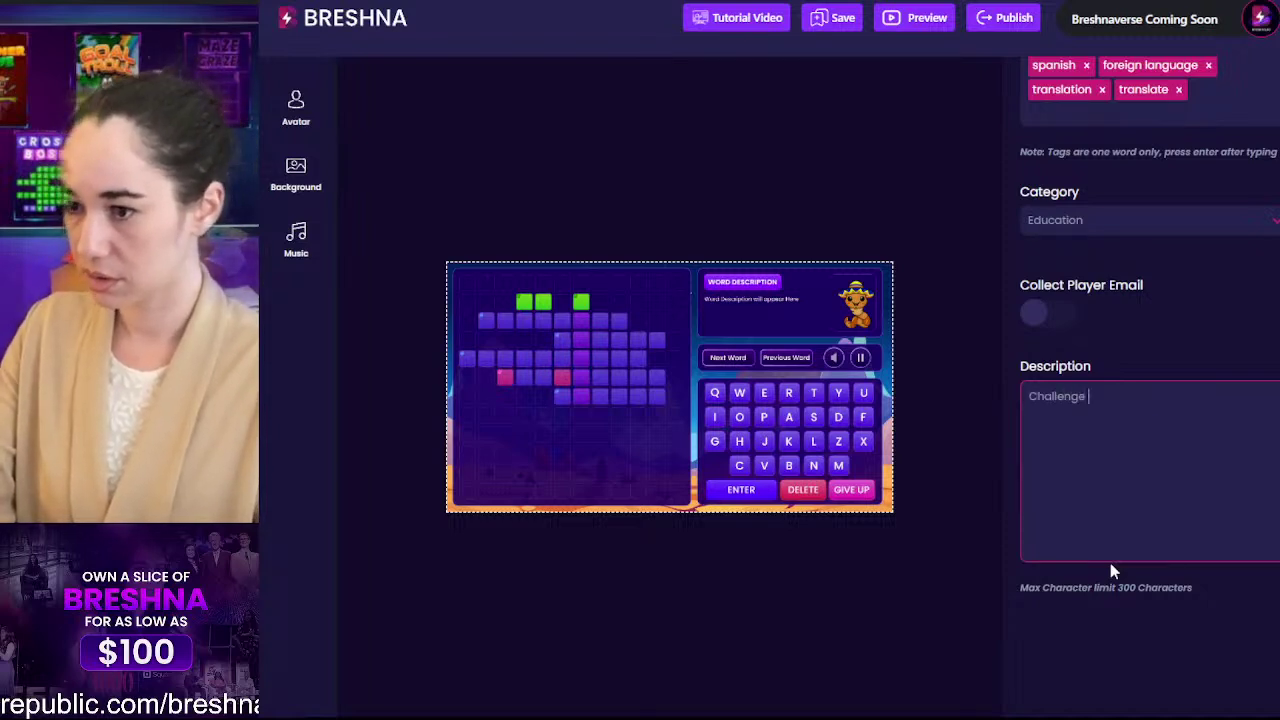
{"action": "type", "text": "your Spanish"}
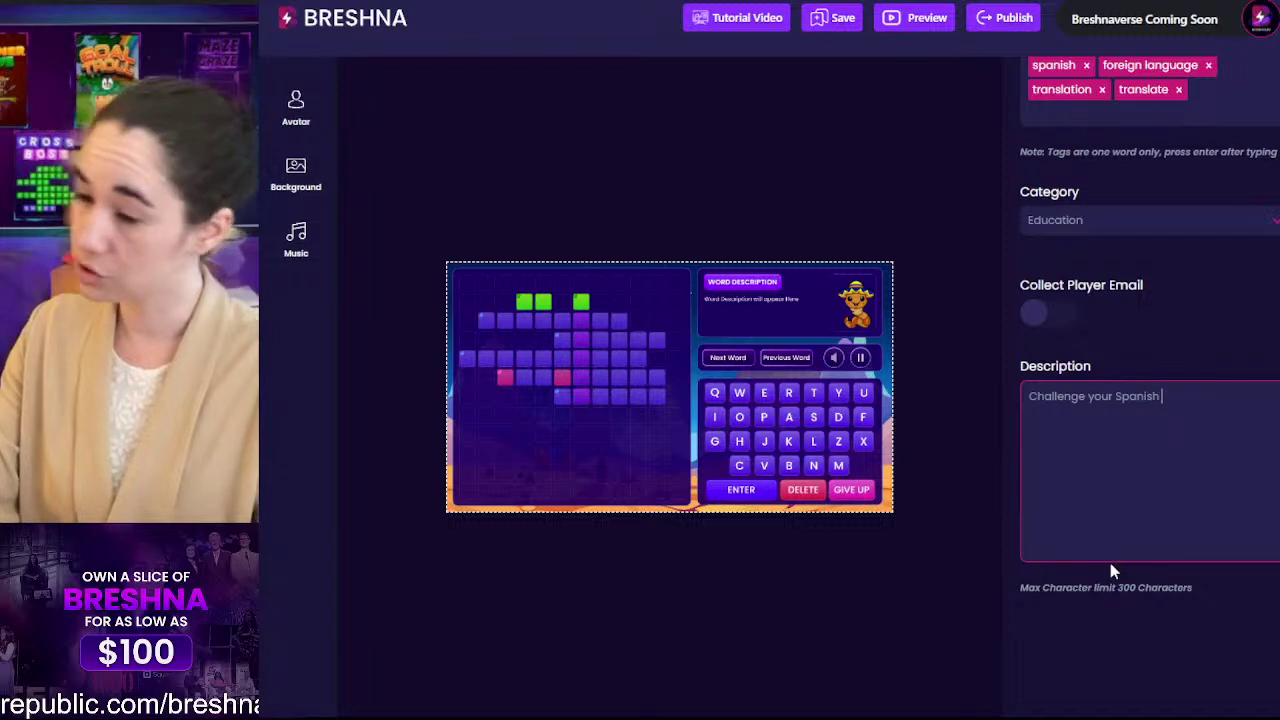
{"action": "type", "text": " speakin"}
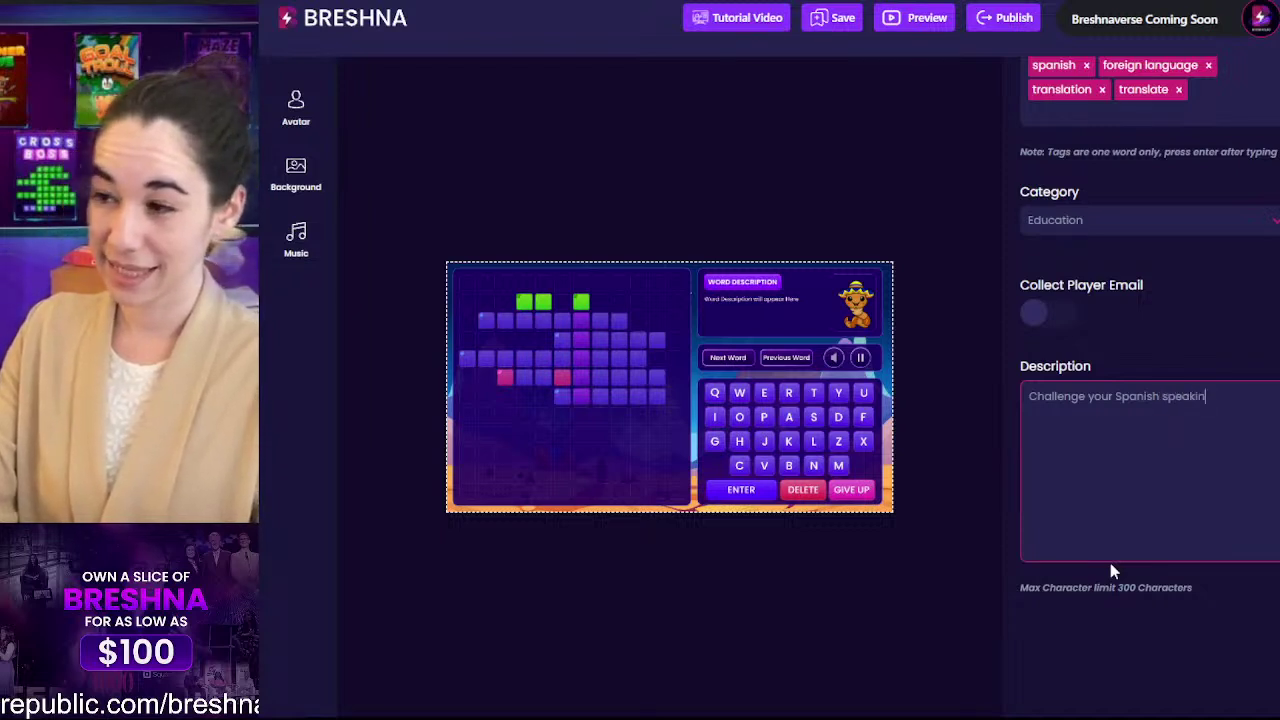
{"action": "type", "text": "g skills to"}
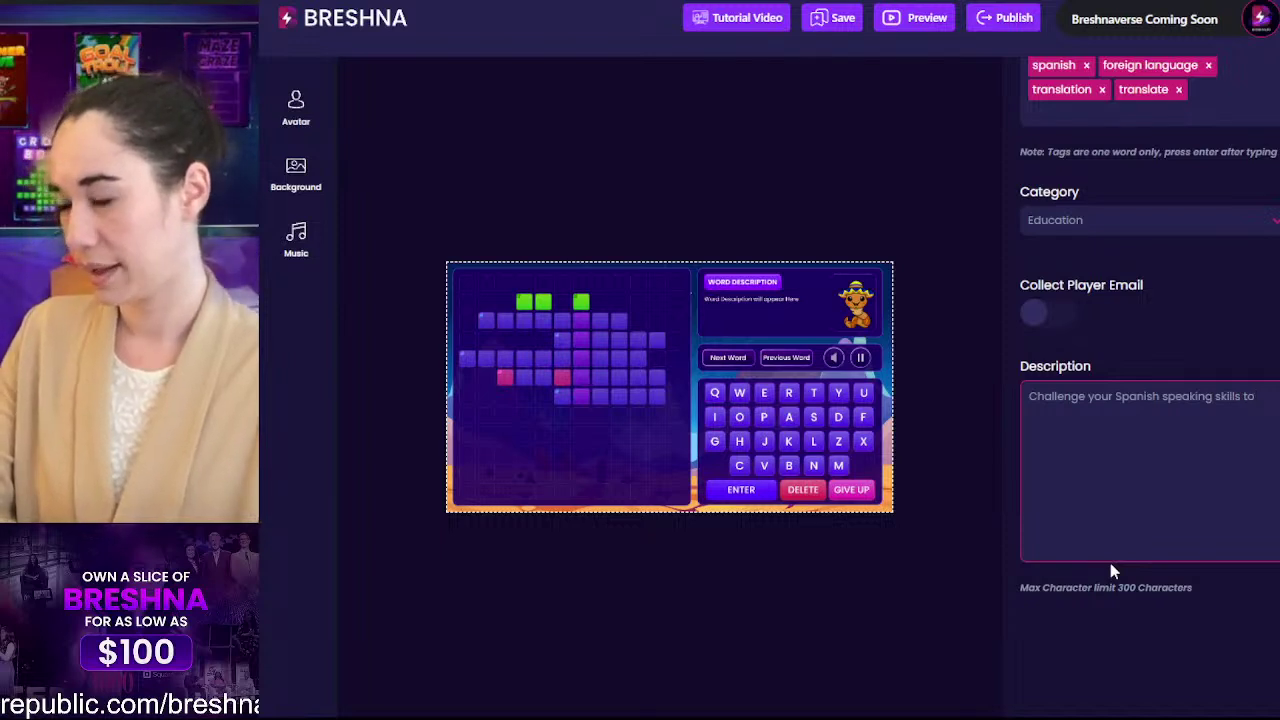
{"action": "type", "text": " fill in the cross wor"}
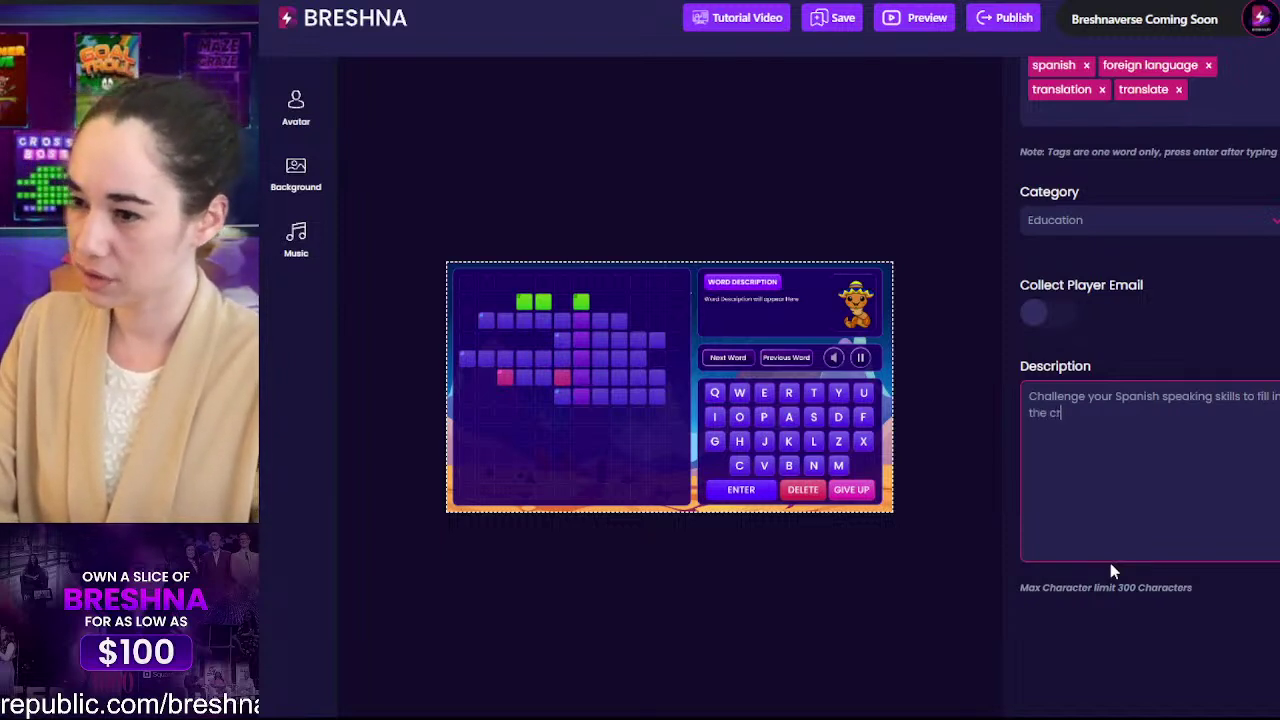
{"action": "type", "text": "nd win the game!"}
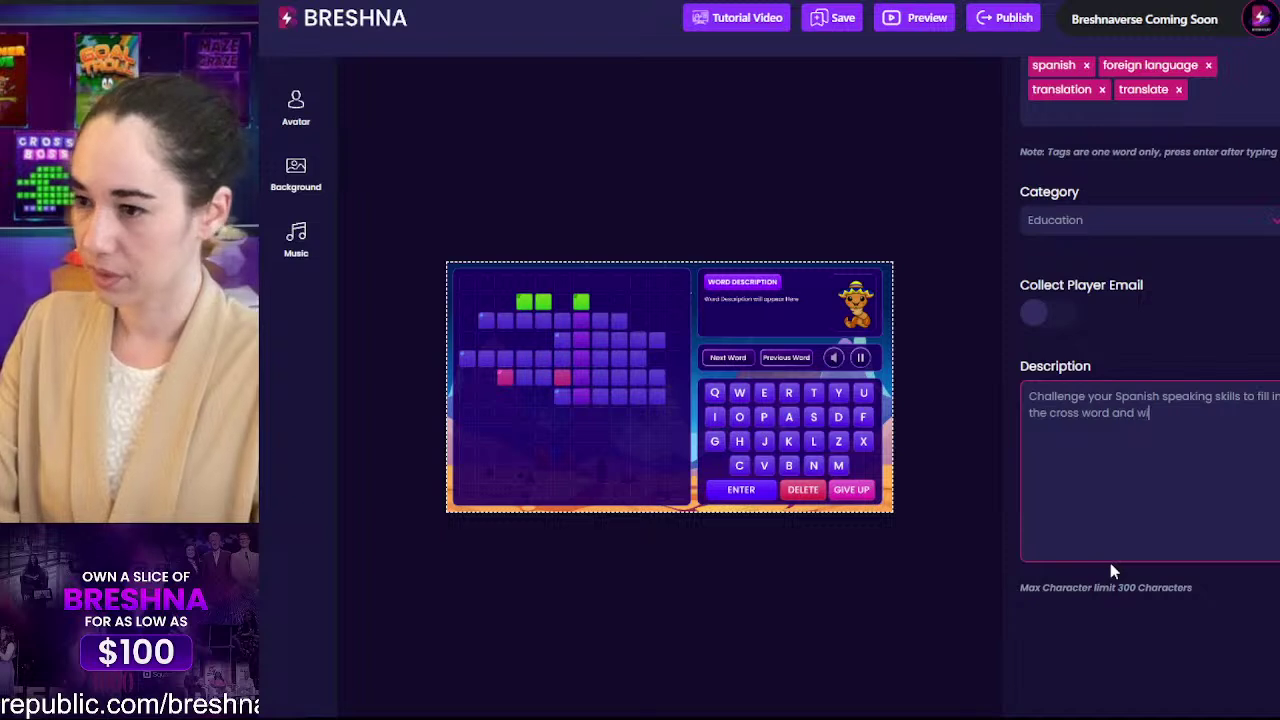
{"action": "key", "text": "Return"}
{"action": "key", "text": "Return"}
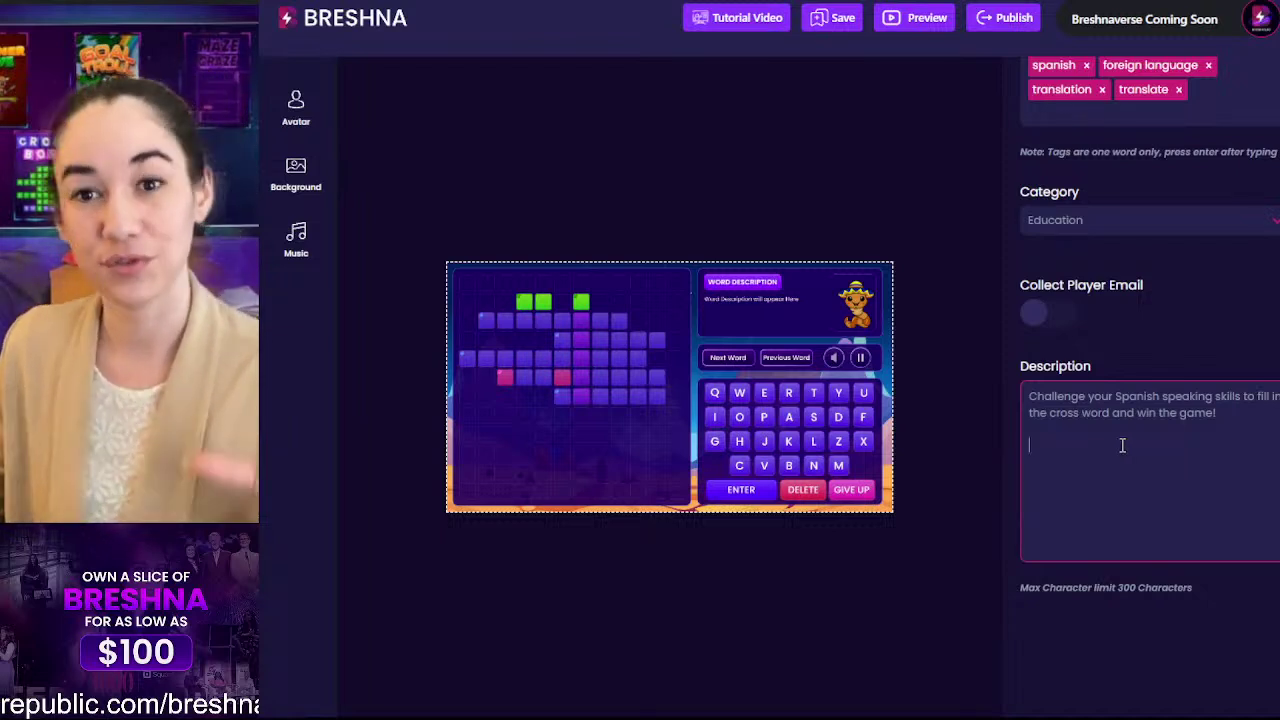
Step: Add a paragraph: 'Interested in learning Spanish? Visit mytranslatewebsite.com to learn more.'
{"action": "type", "text": "I"}
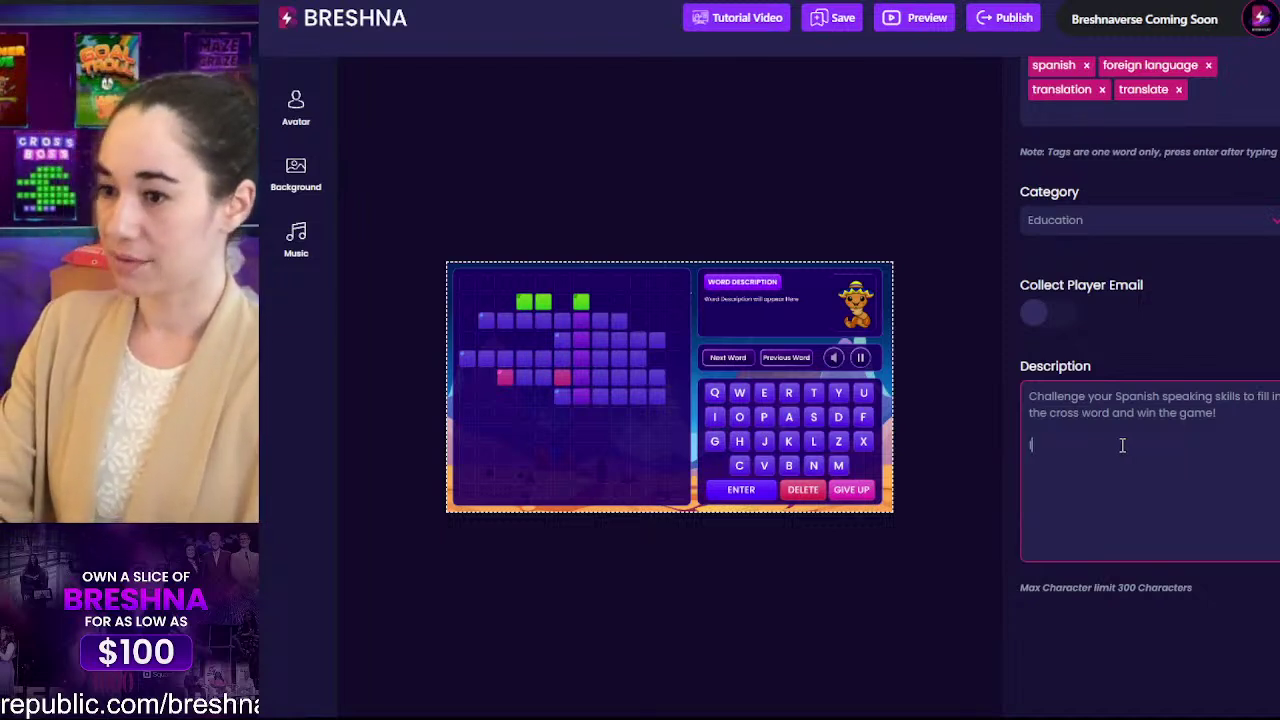
{"action": "type", "text": "nterested i"}
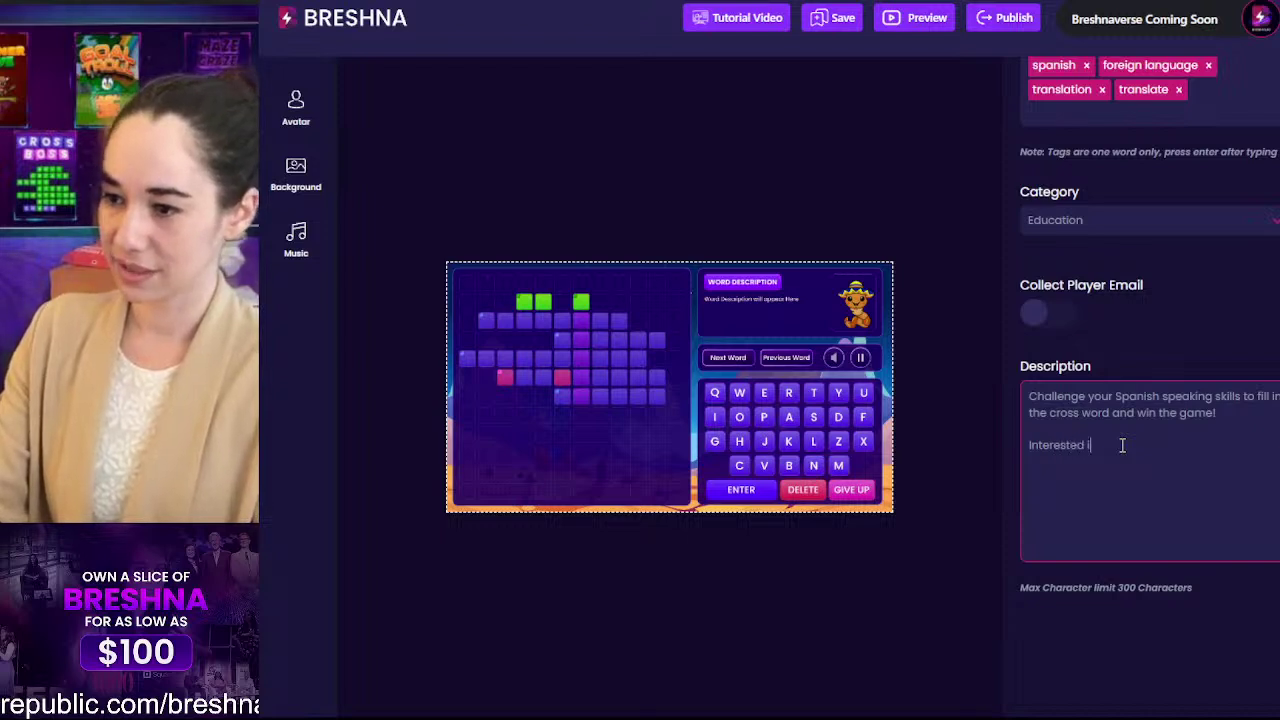
{"action": "type", "text": "n learning spanis"}
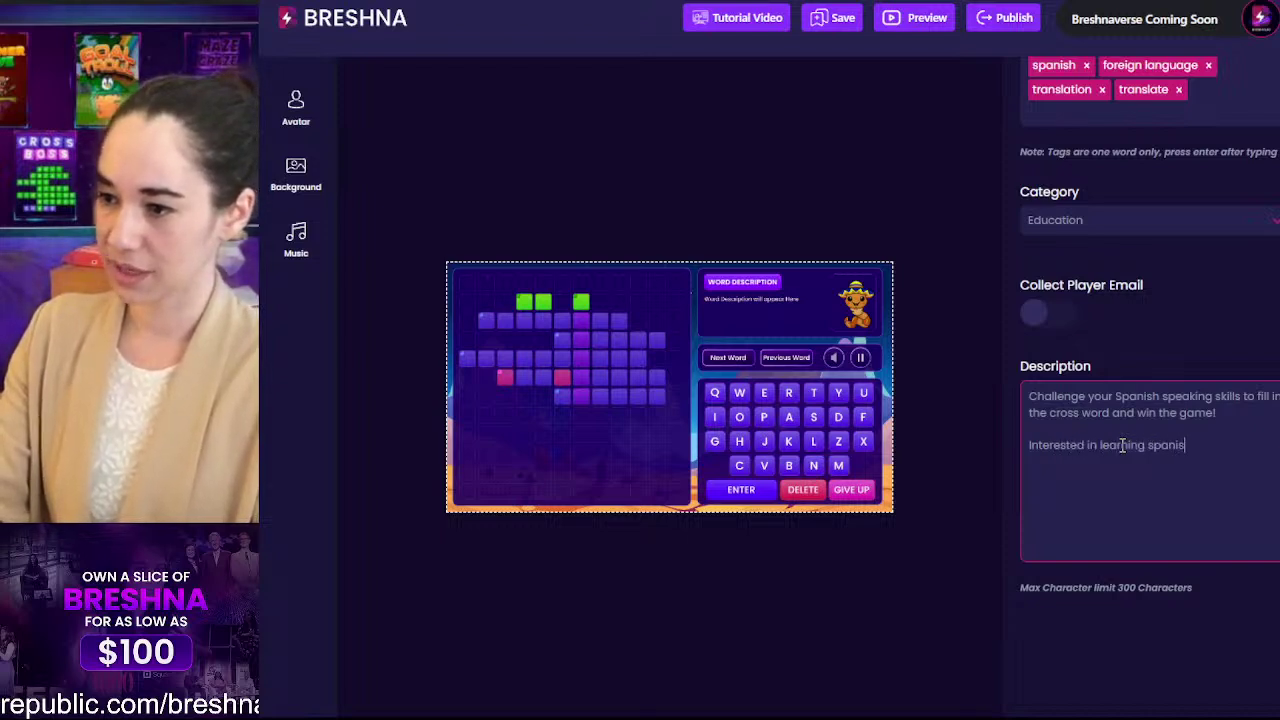
{"action": "type", "text": "h?"}
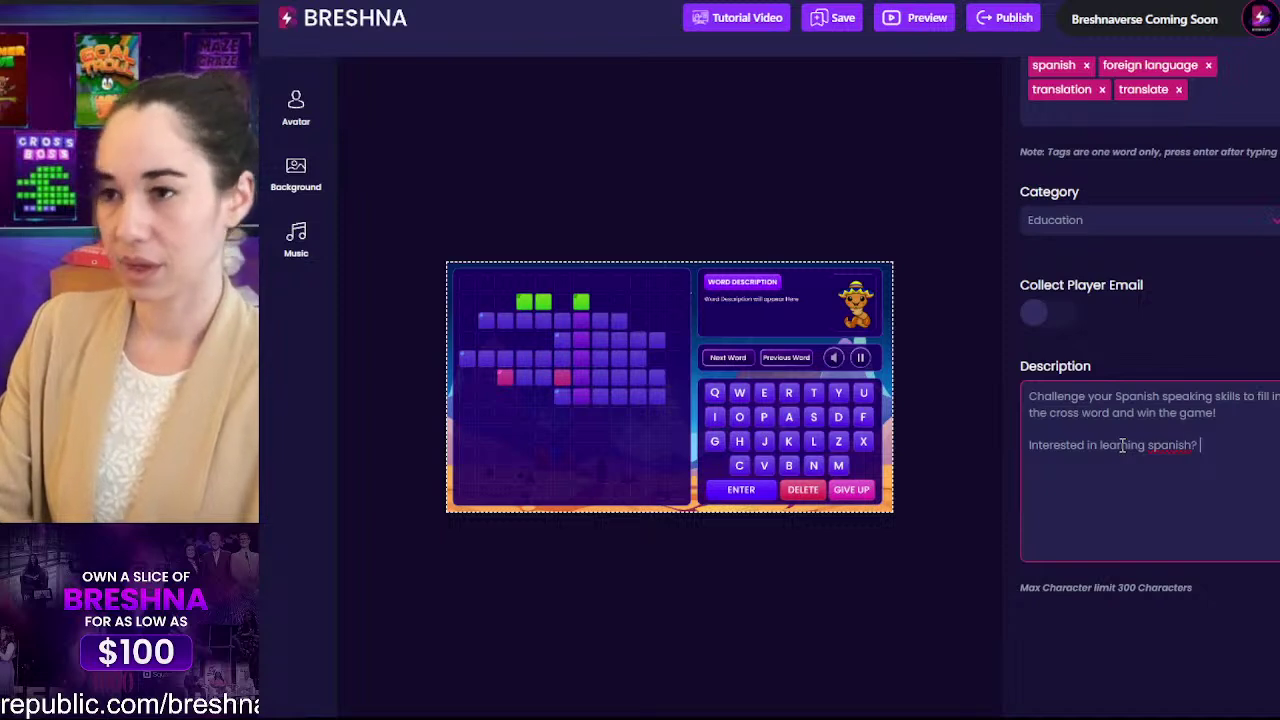
{"action": "left_click", "coordinate": [1157, 448]}
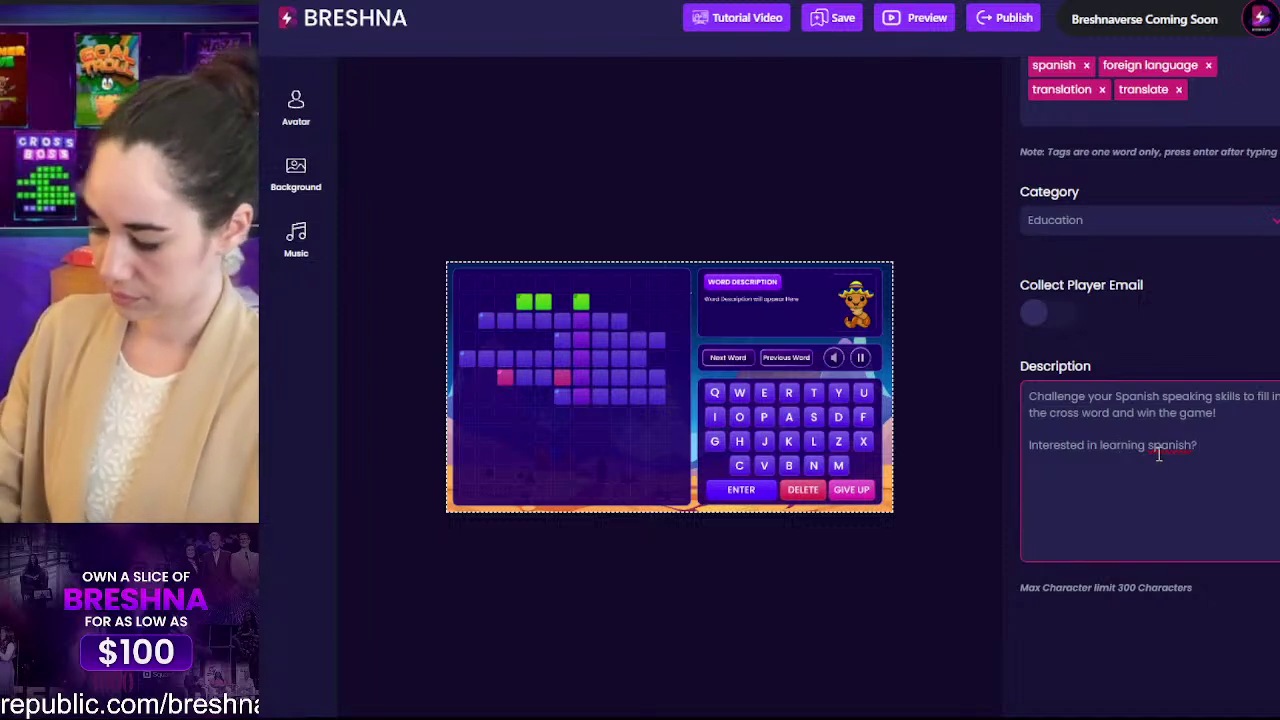
{"action": "key", "text": "BackSpace"}
{"action": "type", "text": "Spanish? "}
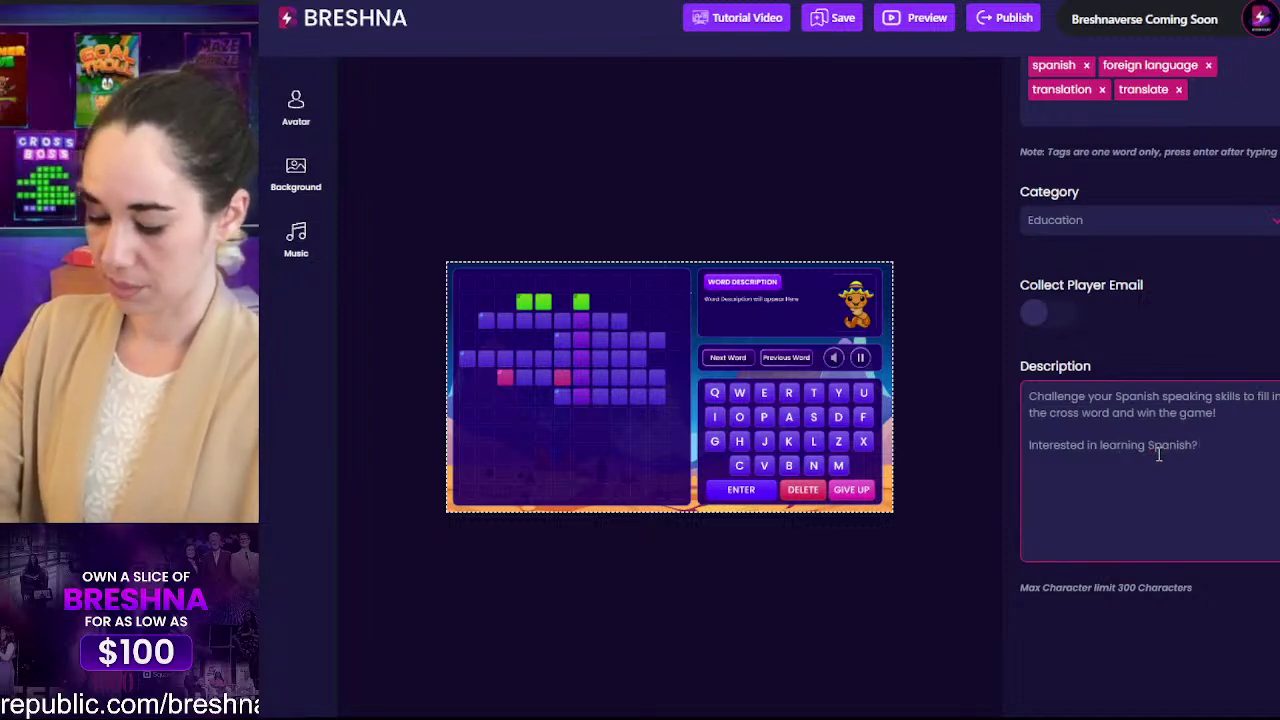
{"action": "type", "text": "Visit mytrans"}
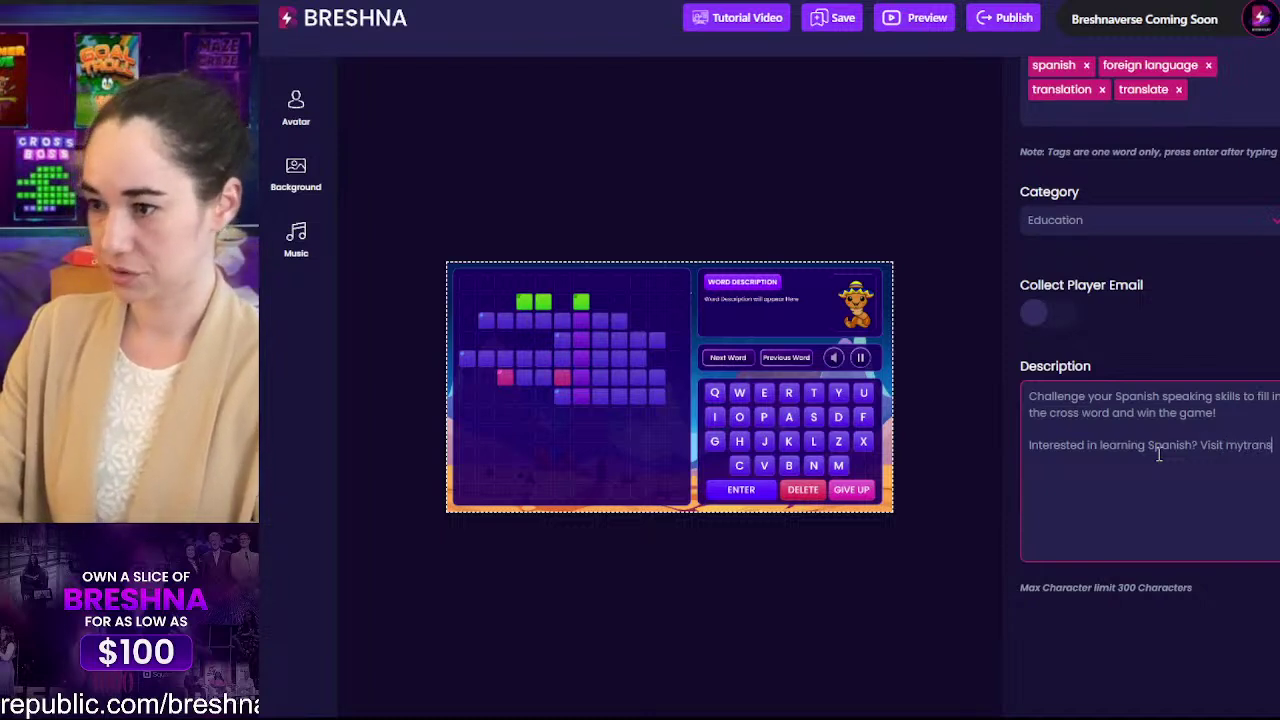
{"action": "type", "text": "latewebsite"}
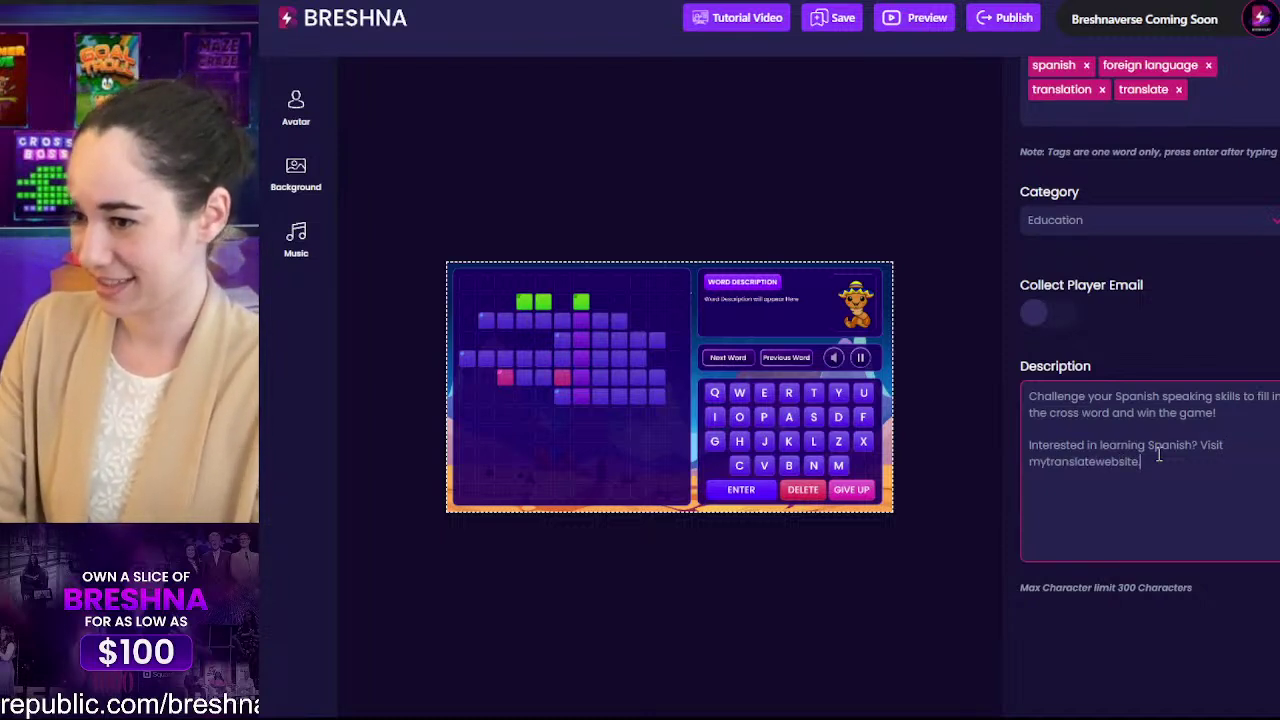
{"action": "type", "text": ".com"}
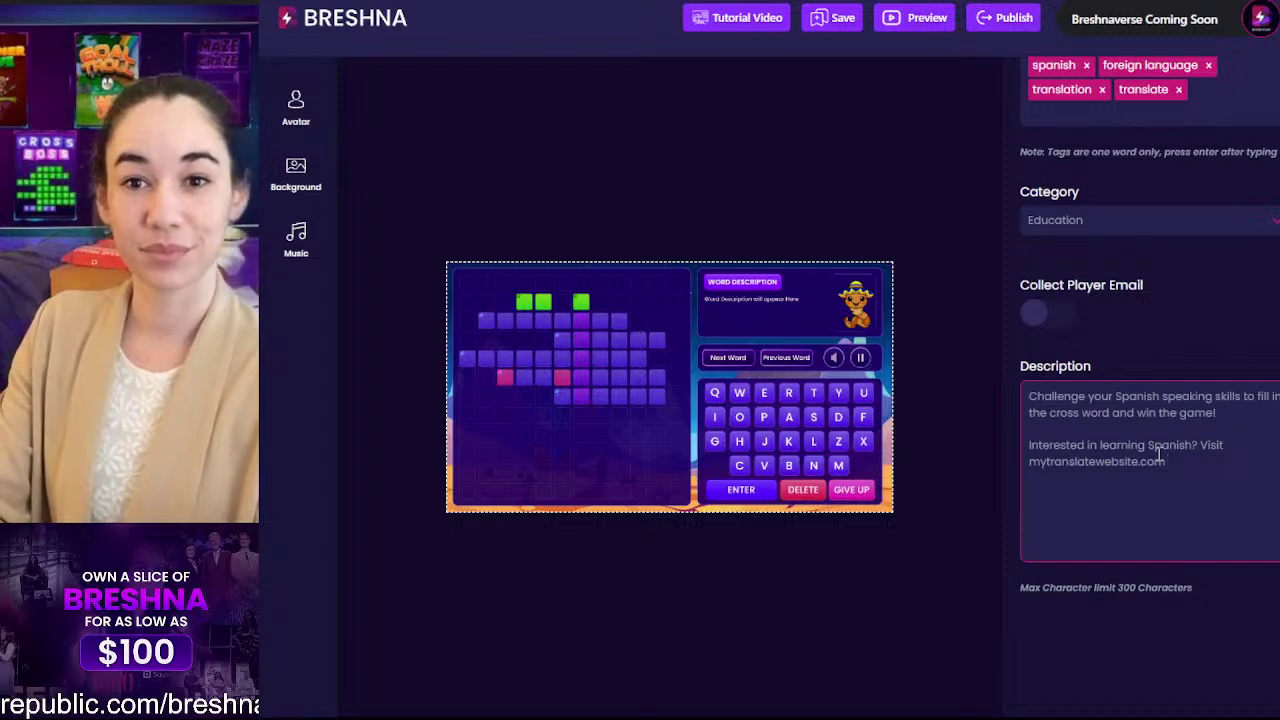
{"action": "type", "text": " to learn more."}
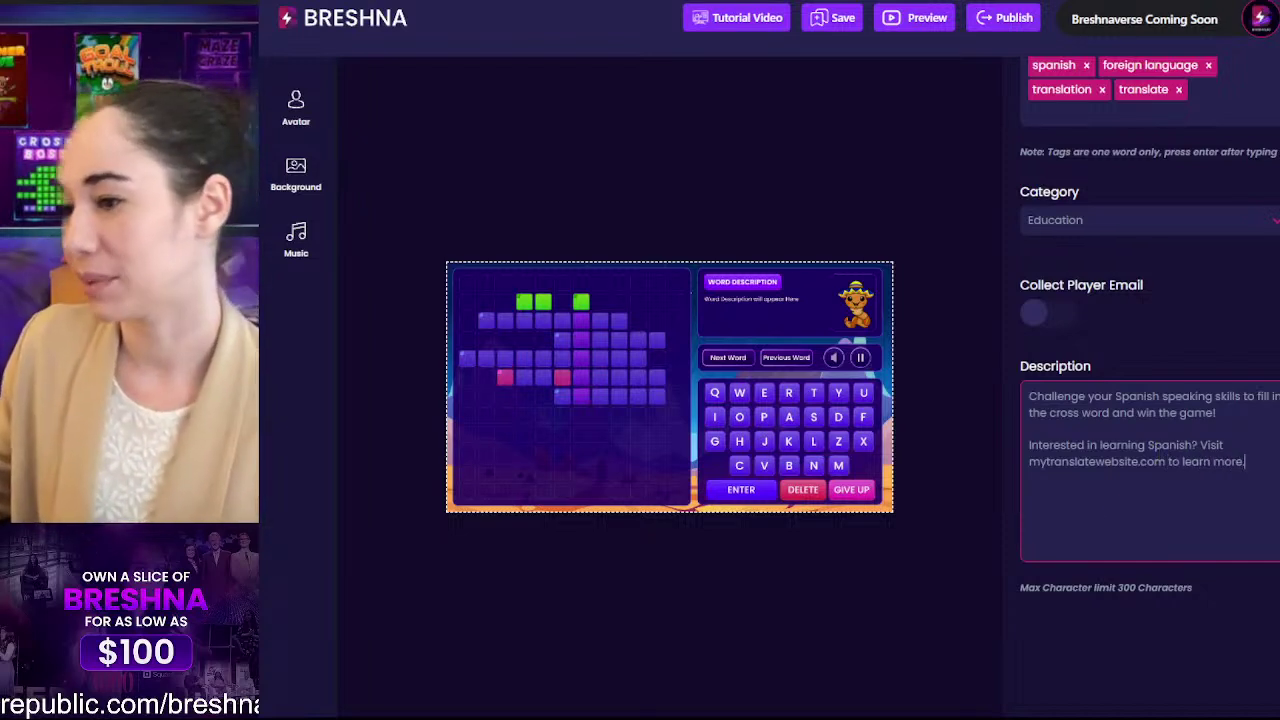
{"action": "left_click_drag", "start_coordinate": [1268, 460], "coordinate": [996, 452]}
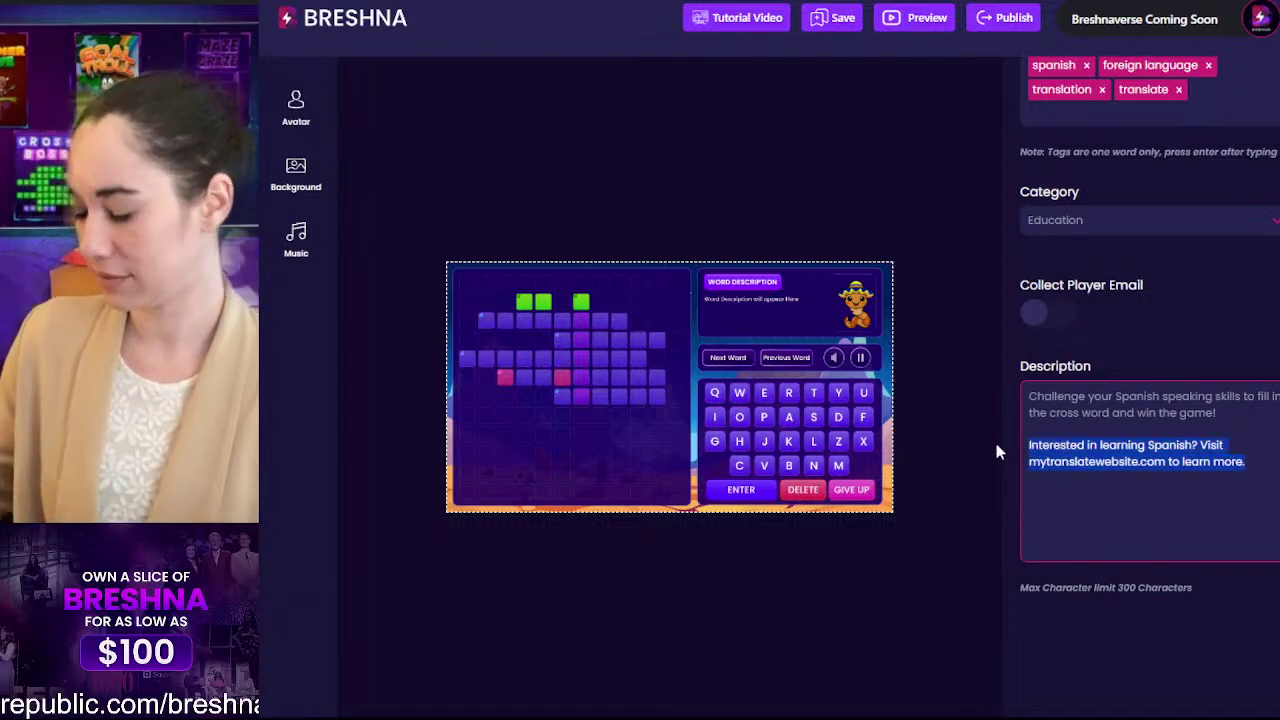
Step: Replace that paragraph with 'If you want to make your own fun Spanish game, head to breshna.io'
{"action": "key", "text": "BackSpace"}
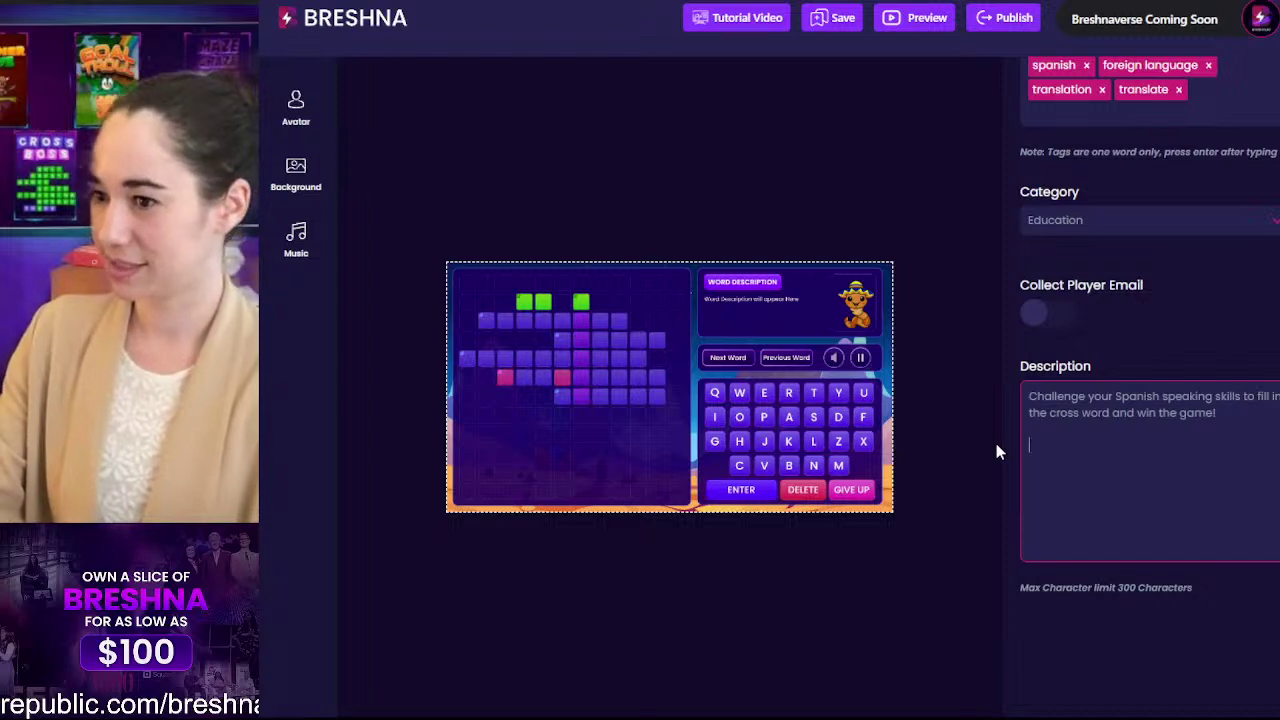
{"action": "type", "text": "If you want to make "}
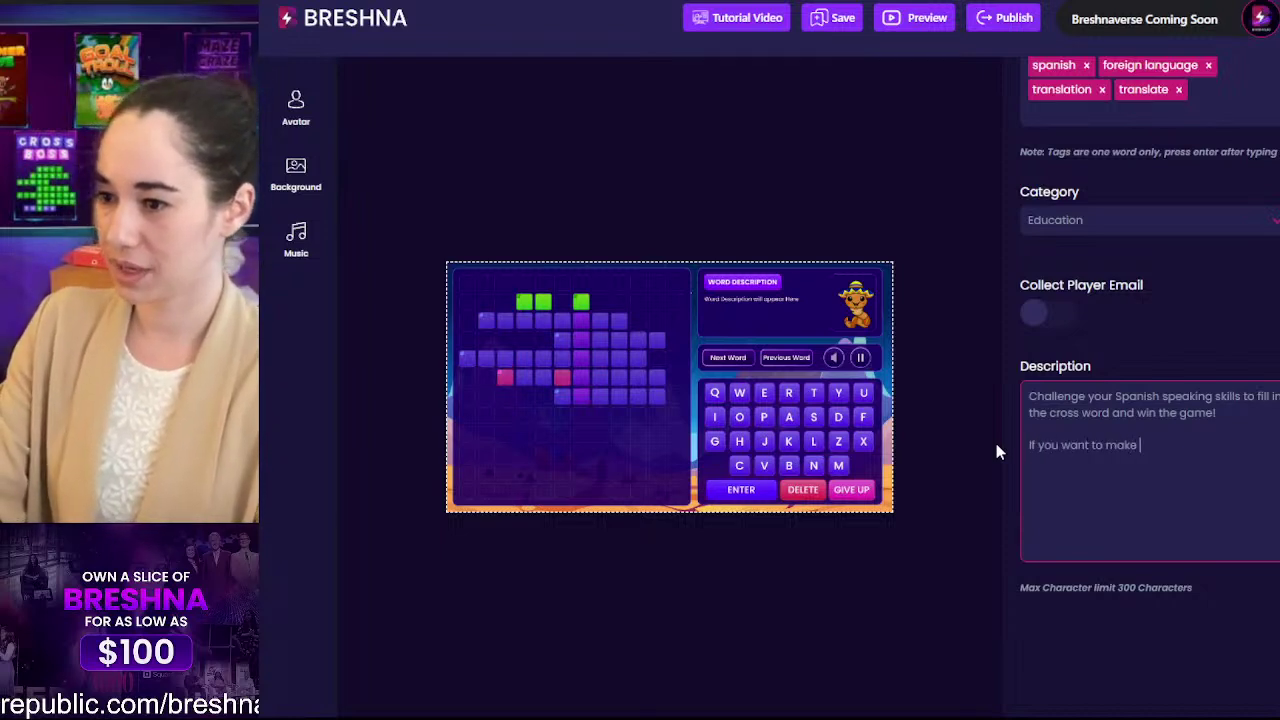
{"action": "type", "text": "your own fun"}
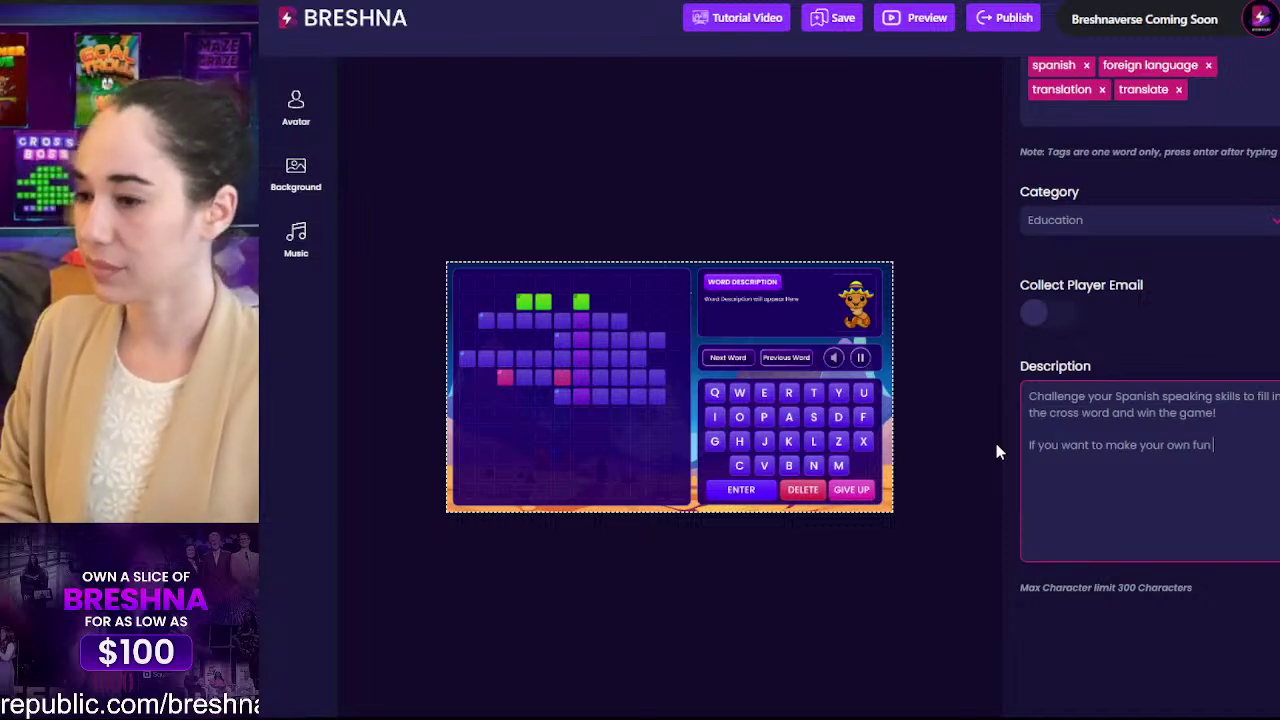
{"action": "type", "text": " Spanish ga"}
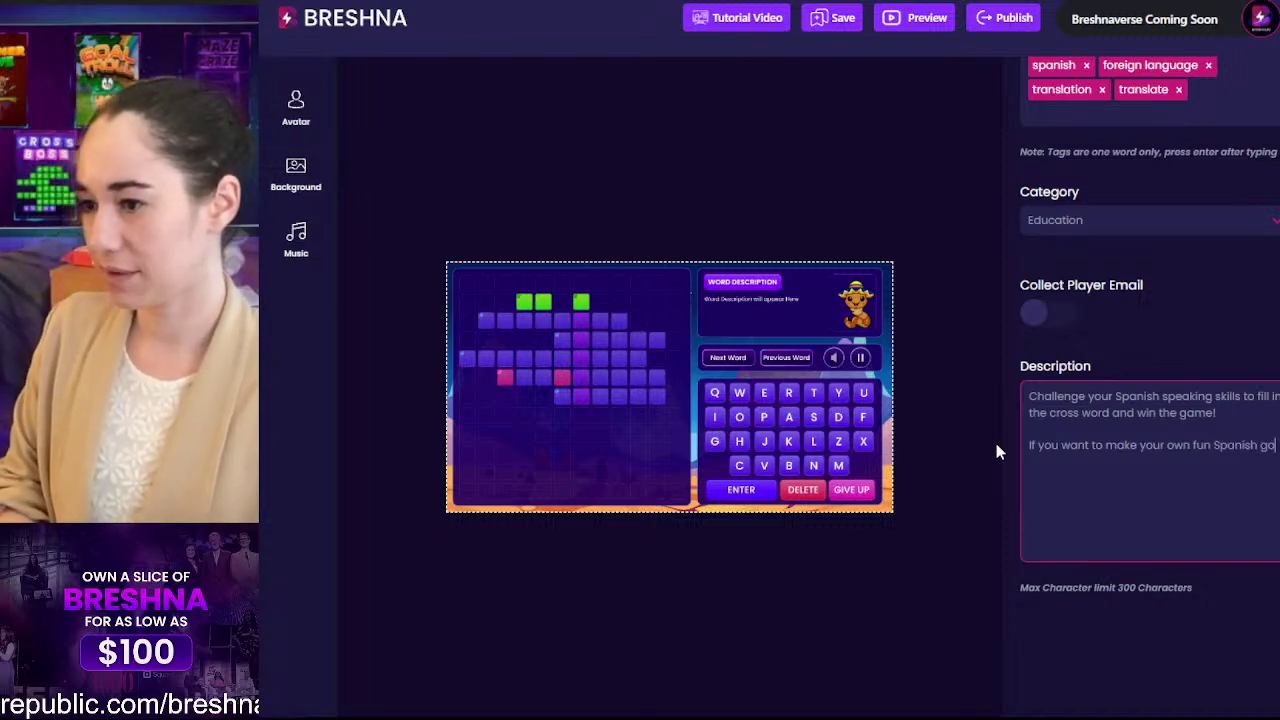
{"action": "type", "text": "me, head to bresh"}
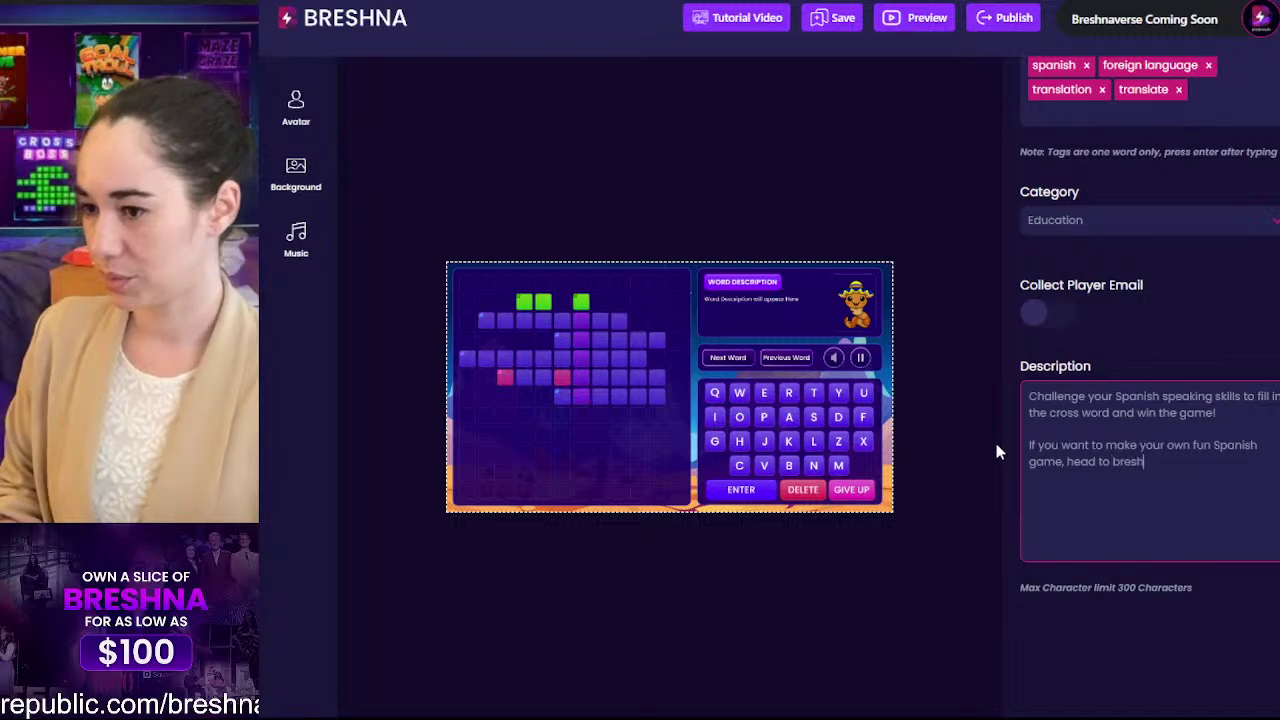
{"action": "type", "text": "na.io"}
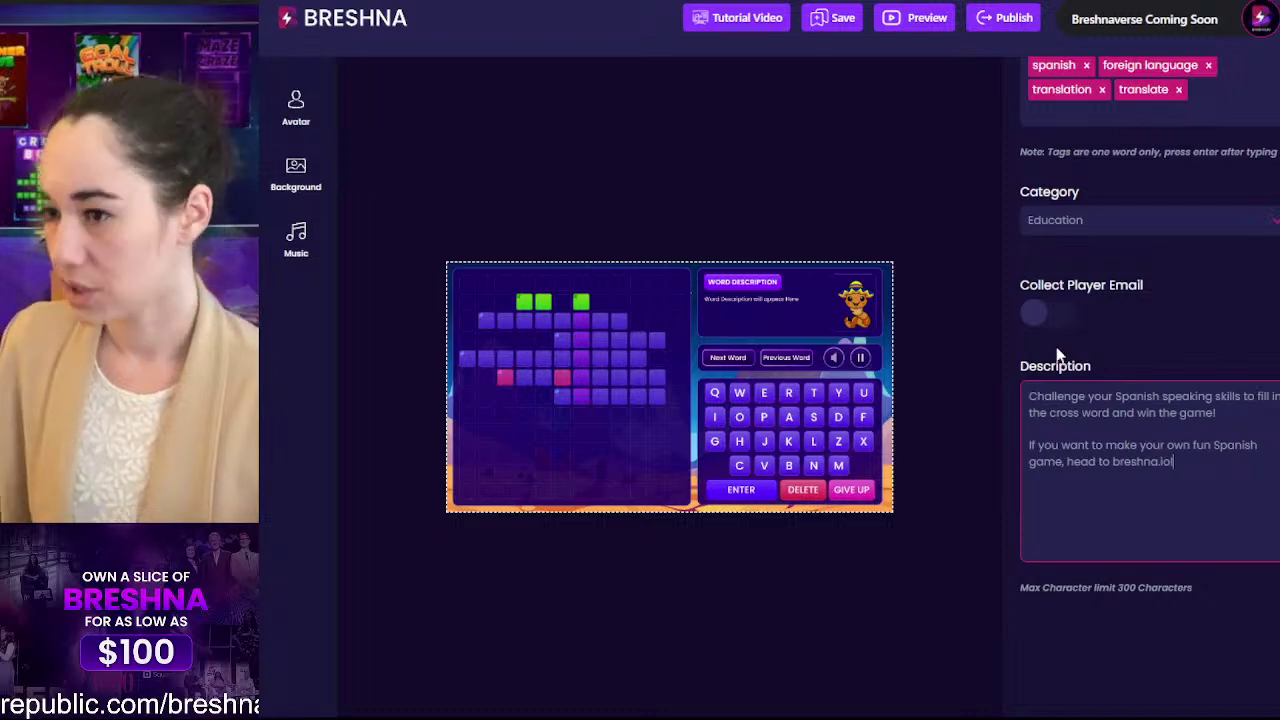
Step: Check the Difficulty Level dropdown and keep it set to Easy
{"action": "scroll", "coordinate": [1056, 346], "scroll_direction": "up", "scroll_amount": 3}
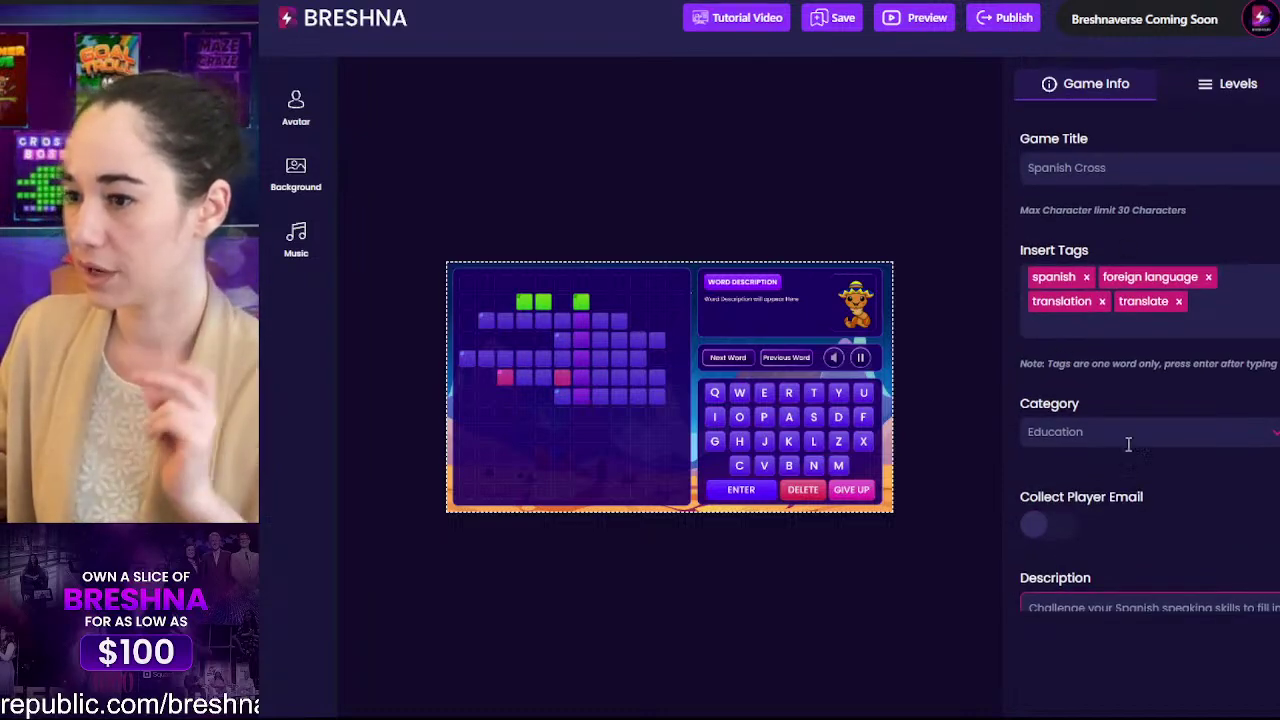
{"action": "scroll", "coordinate": [1128, 443], "scroll_direction": "down", "scroll_amount": 5}
{"action": "scroll", "coordinate": [1110, 486], "scroll_direction": "down", "scroll_amount": 1}
{"action": "scroll", "coordinate": [1234, 331], "scroll_direction": "up", "scroll_amount": 1}
{"action": "scroll", "coordinate": [1154, 377], "scroll_direction": "down", "scroll_amount": 2}
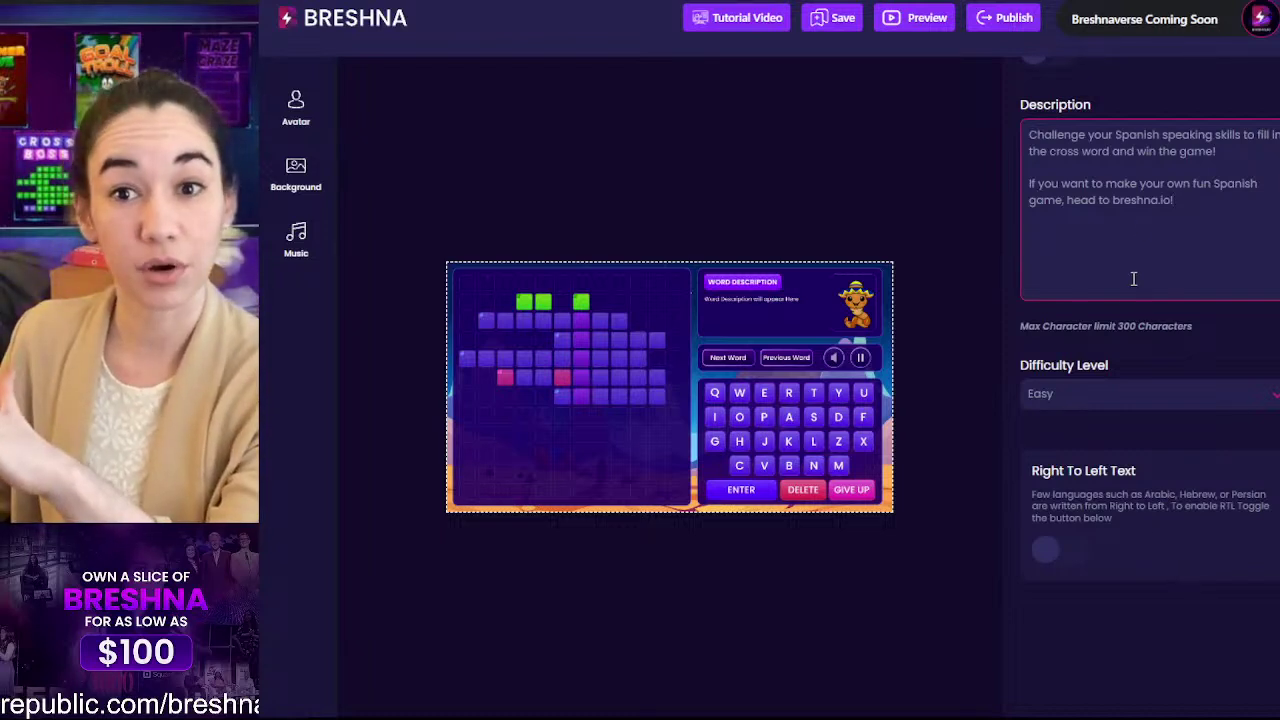
{"action": "left_click", "coordinate": [1065, 399]}
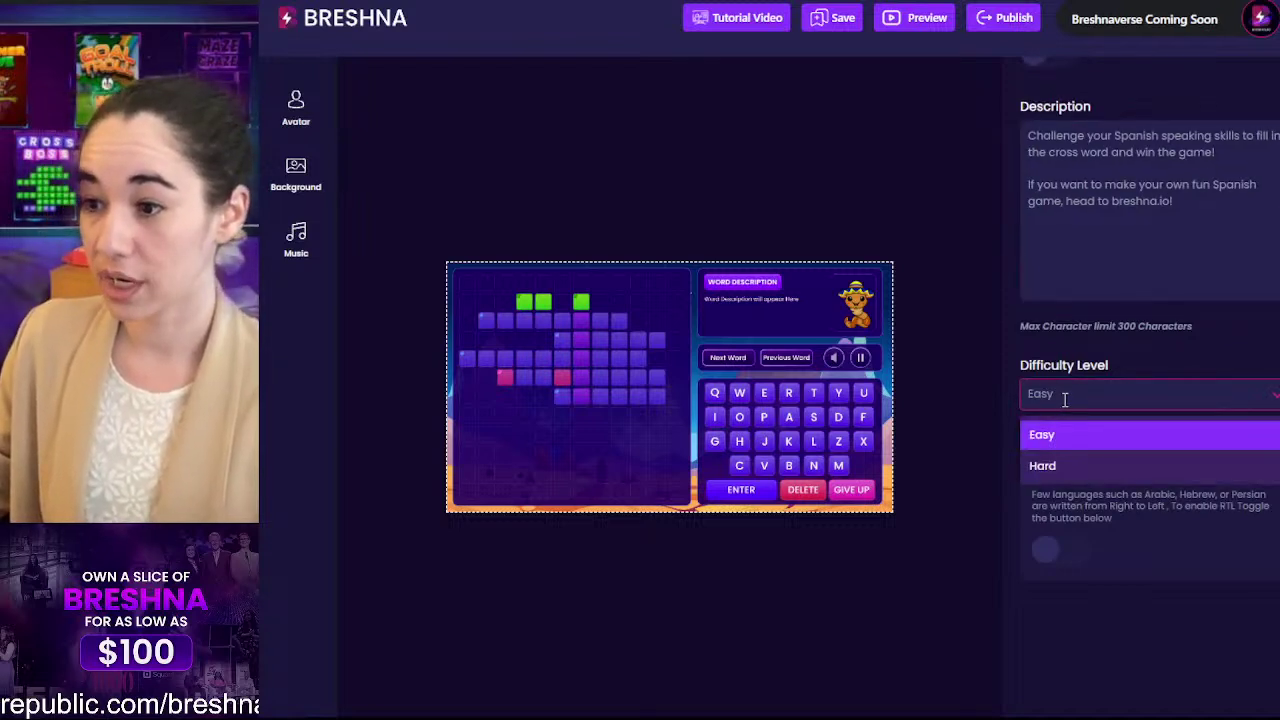
{"action": "left_click", "coordinate": [552, 302]}
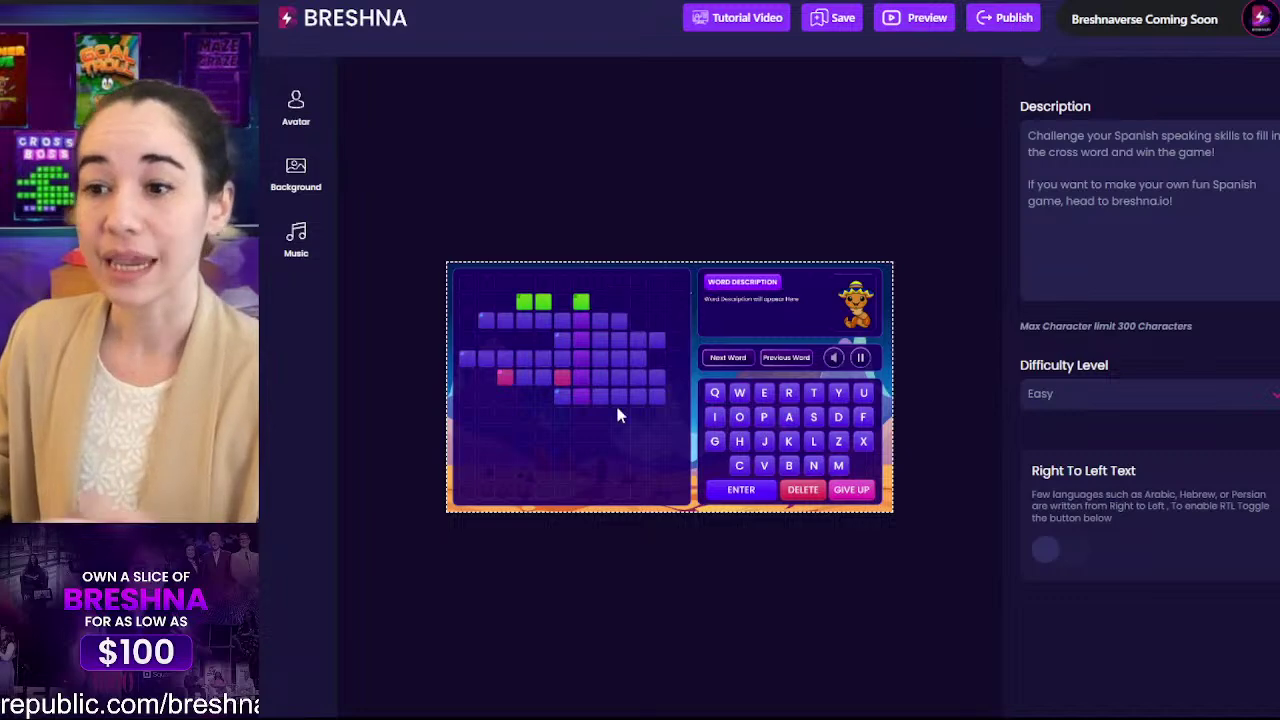
{"action": "left_click", "coordinate": [1070, 395]}
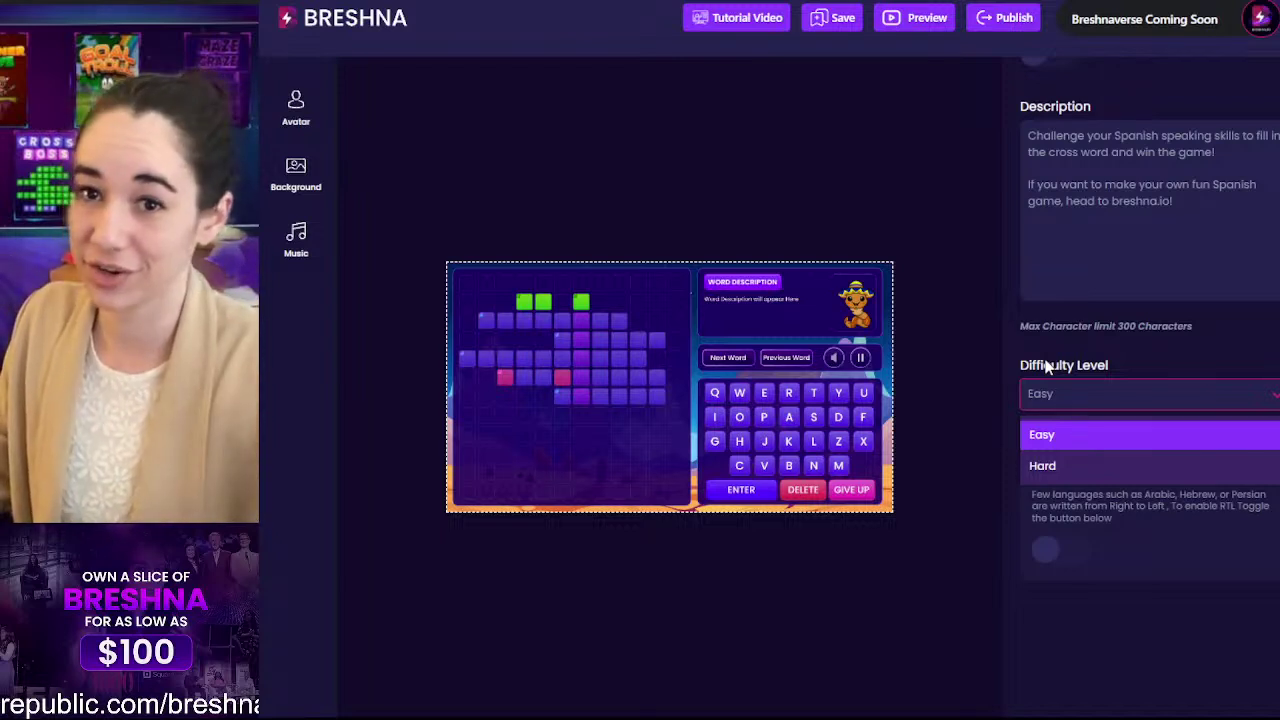
{"action": "left_click", "coordinate": [1211, 565]}
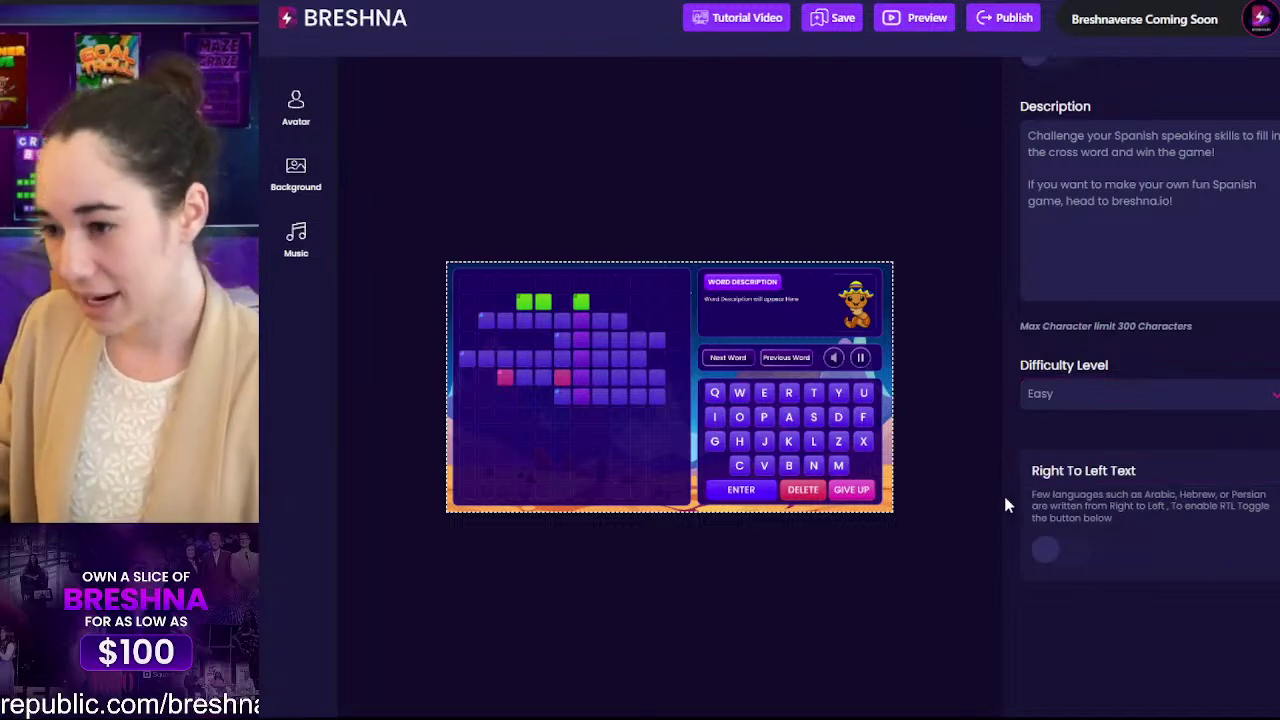
{"action": "left_click_drag", "start_coordinate": [1034, 474], "coordinate": [1133, 531]}
{"action": "left_click", "coordinate": [1106, 498]}
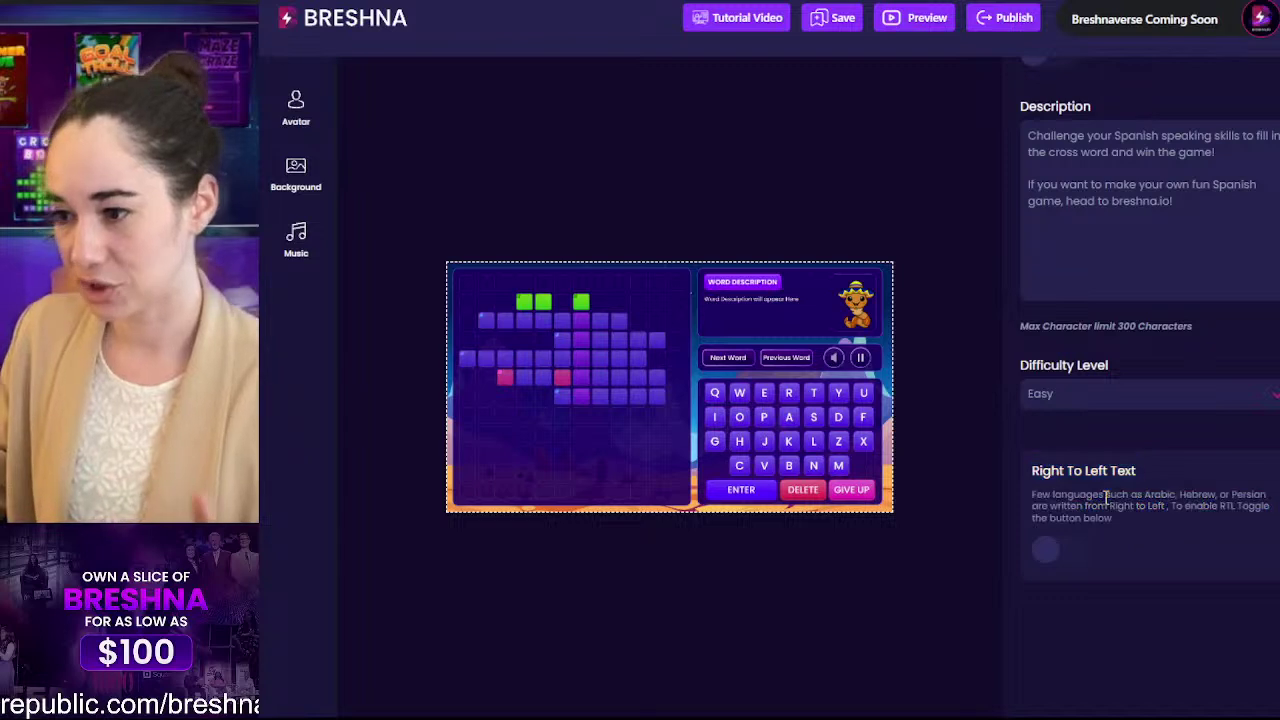
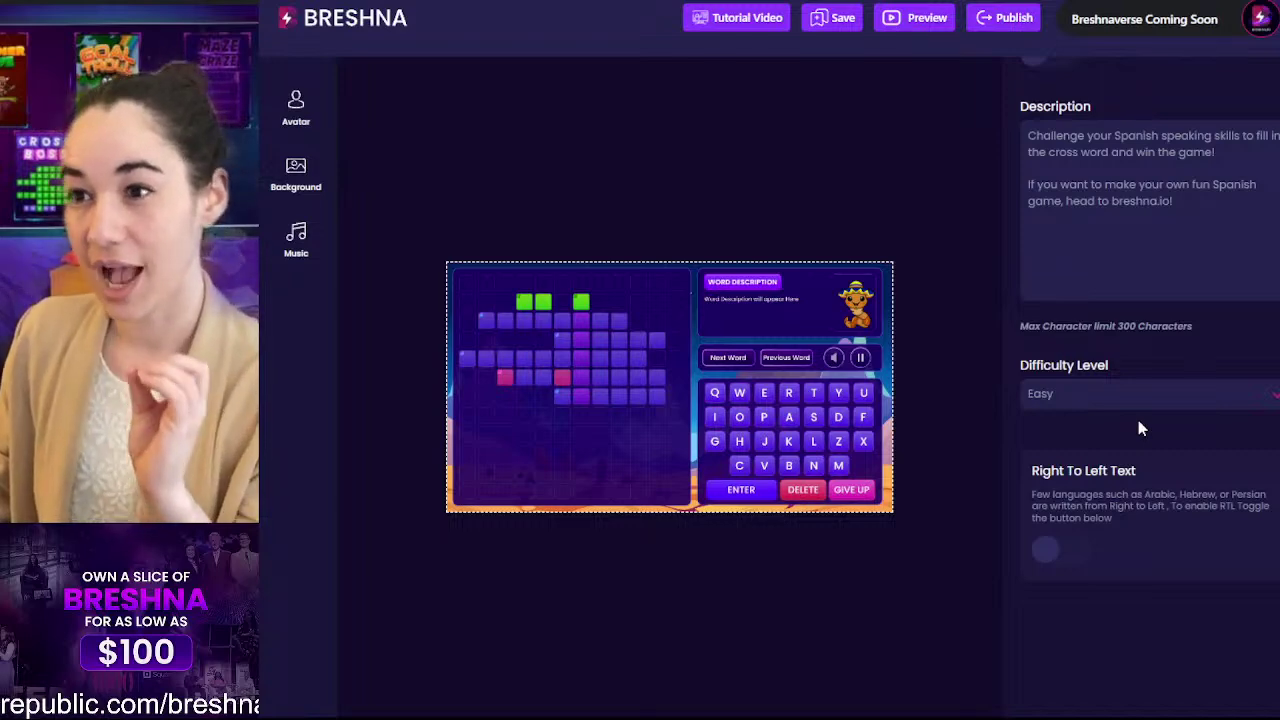
Step: Scroll through the Game Info panel to review the title, tags, category and description
{"action": "scroll", "coordinate": [1138, 428], "scroll_direction": "up", "scroll_amount": 5}
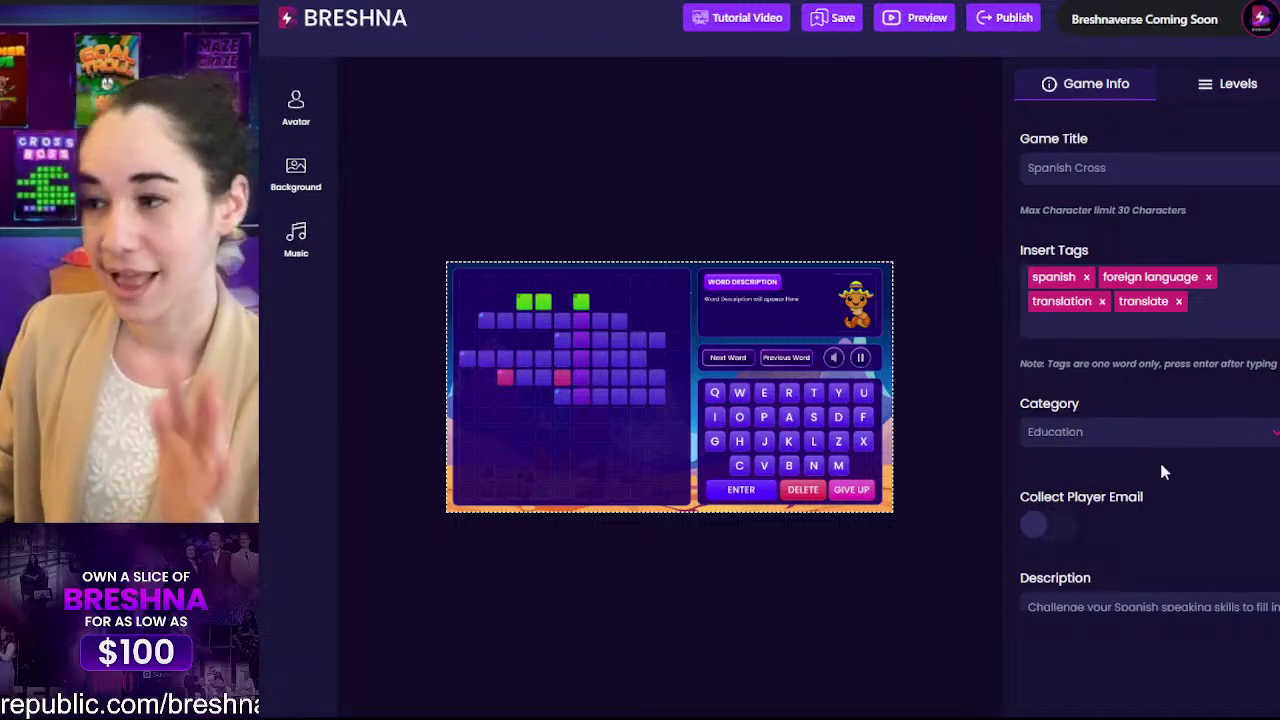
{"action": "scroll", "coordinate": [1168, 496], "scroll_direction": "down", "scroll_amount": 5}
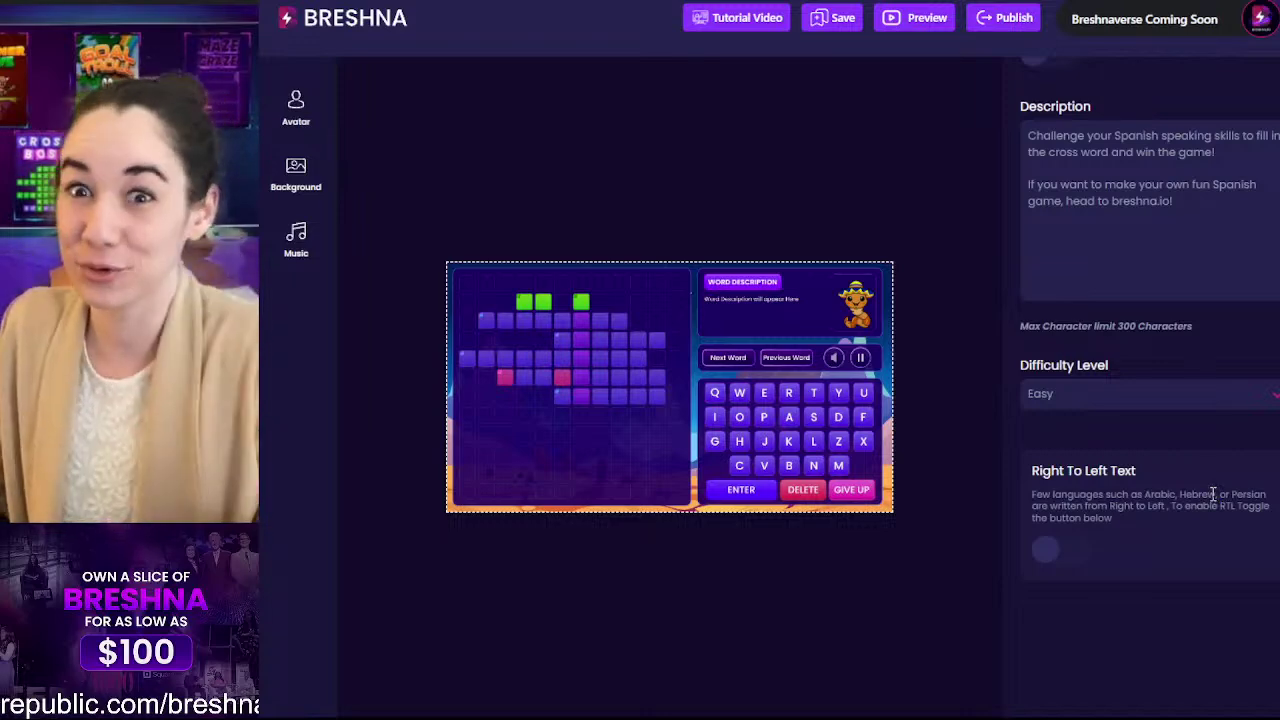
{"action": "scroll", "coordinate": [1213, 494], "scroll_direction": "up", "scroll_amount": 5}
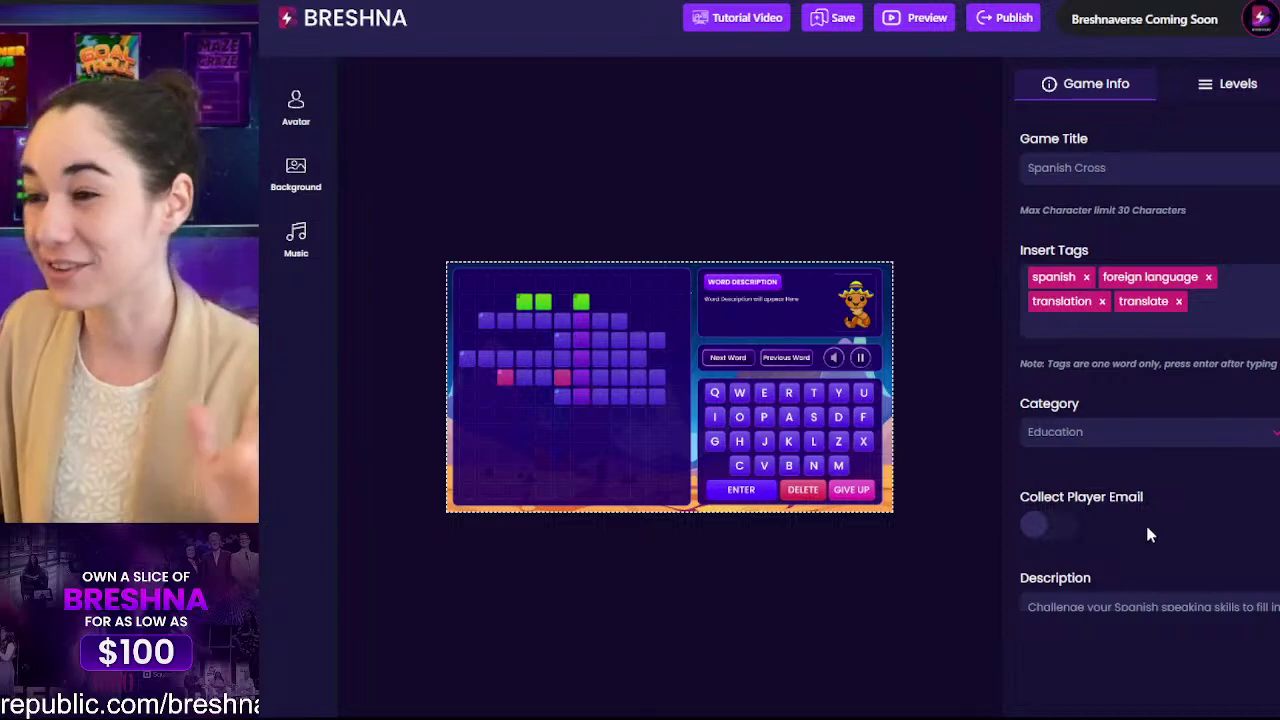
Step: Bring up Level 1's words and try publishing, which reports that the words don't connect
{"action": "left_click", "coordinate": [1220, 88]}
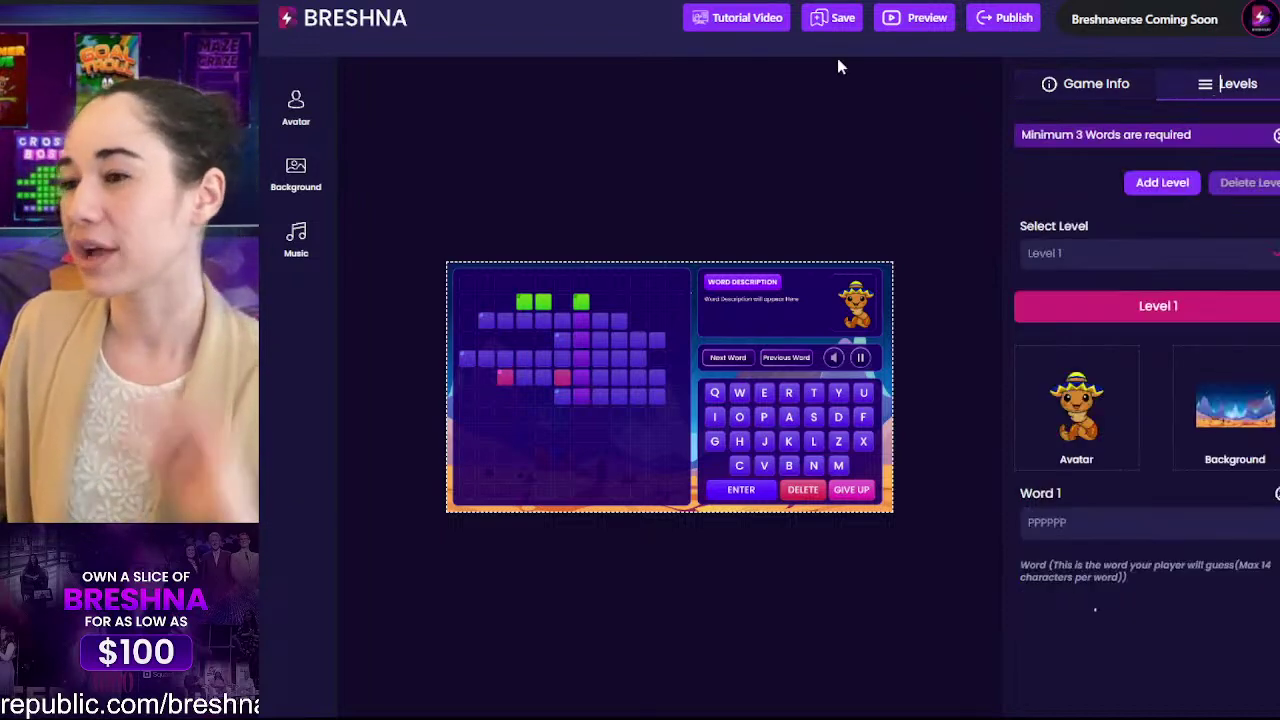
{"action": "left_click", "coordinate": [1015, 20]}
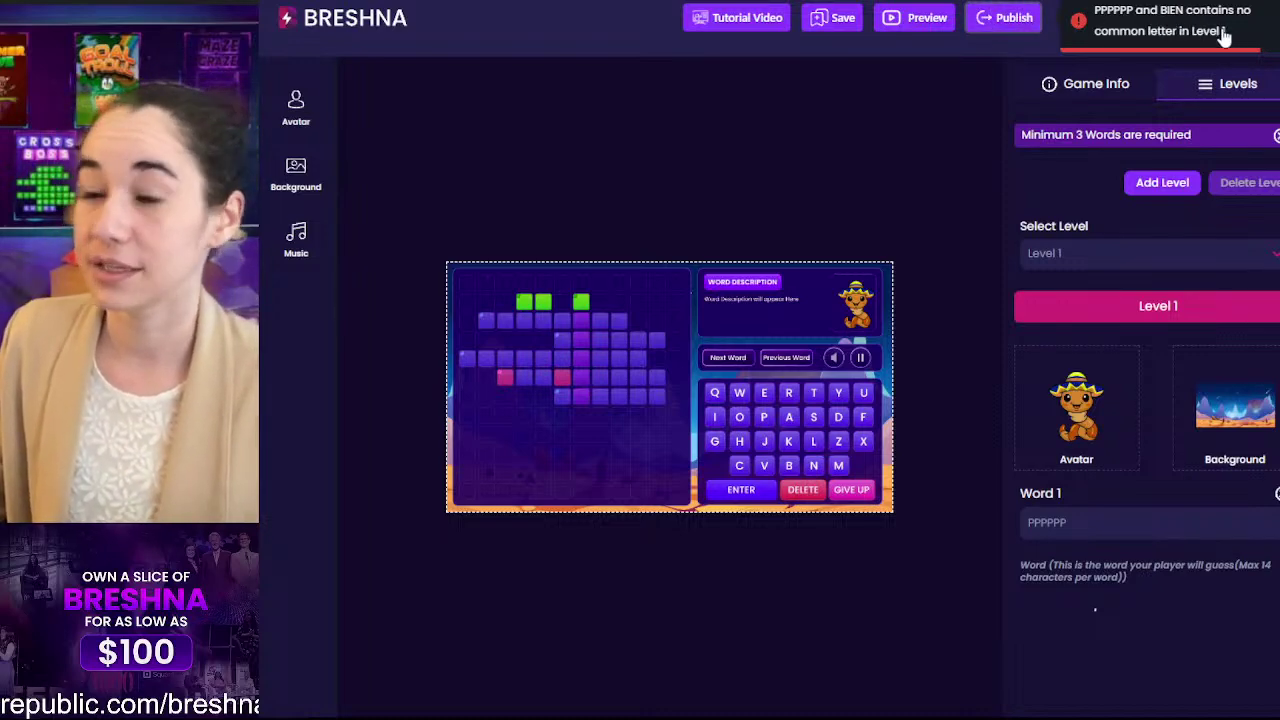
{"action": "scroll", "coordinate": [1143, 154], "scroll_direction": "down", "scroll_amount": 4}
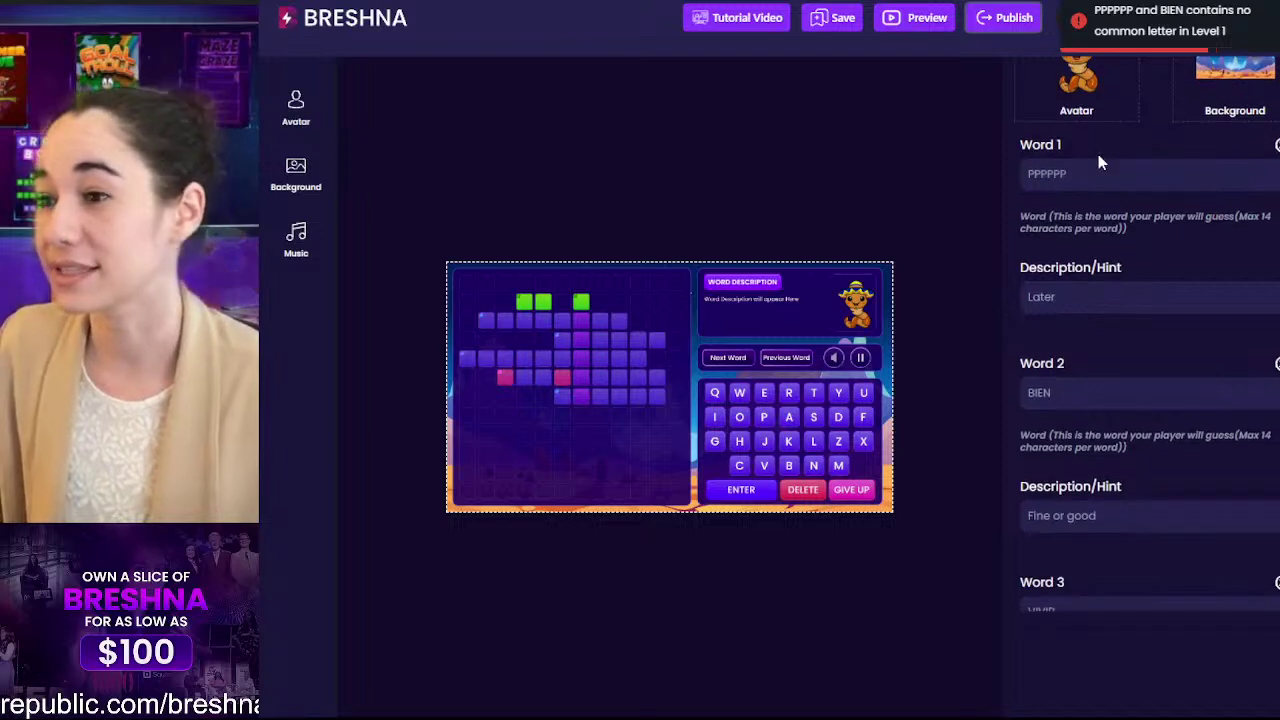
Step: Change Word 1 from PPPPPP to PRONTO and publish the game again
{"action": "double_click", "coordinate": [1088, 183]}
{"action": "type", "text": "PRONT"}
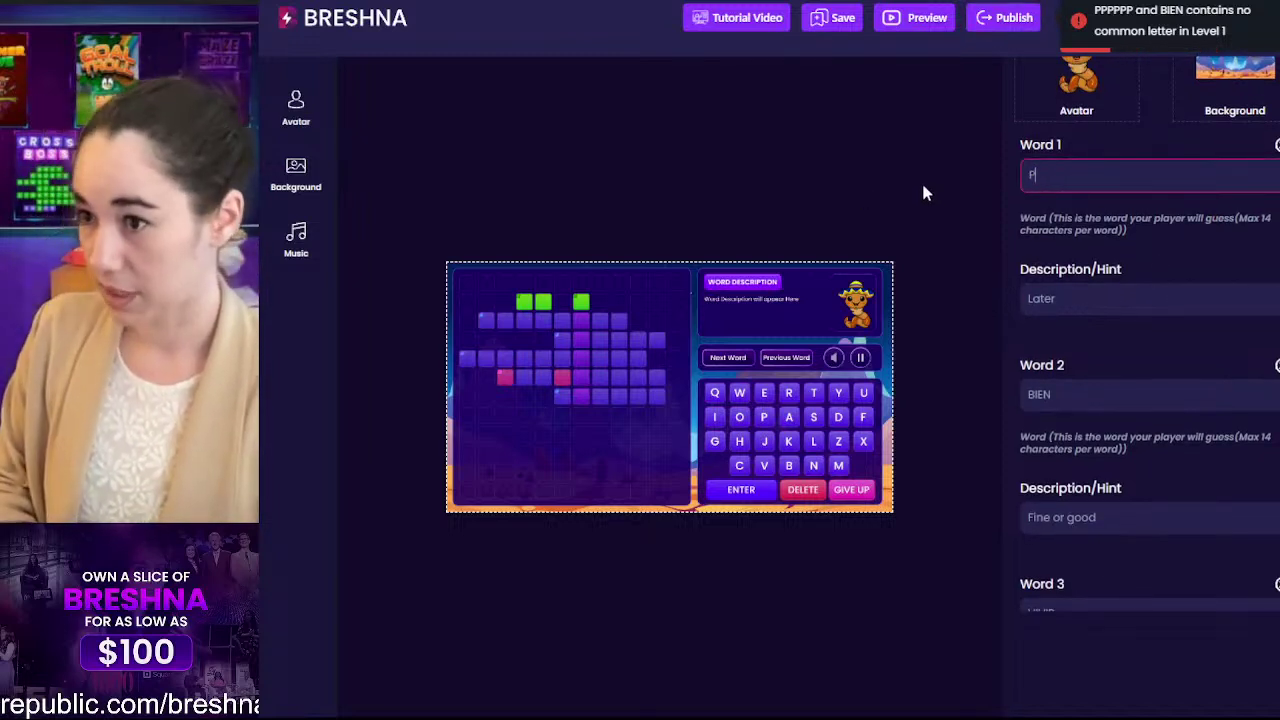
{"action": "type", "text": "O"}
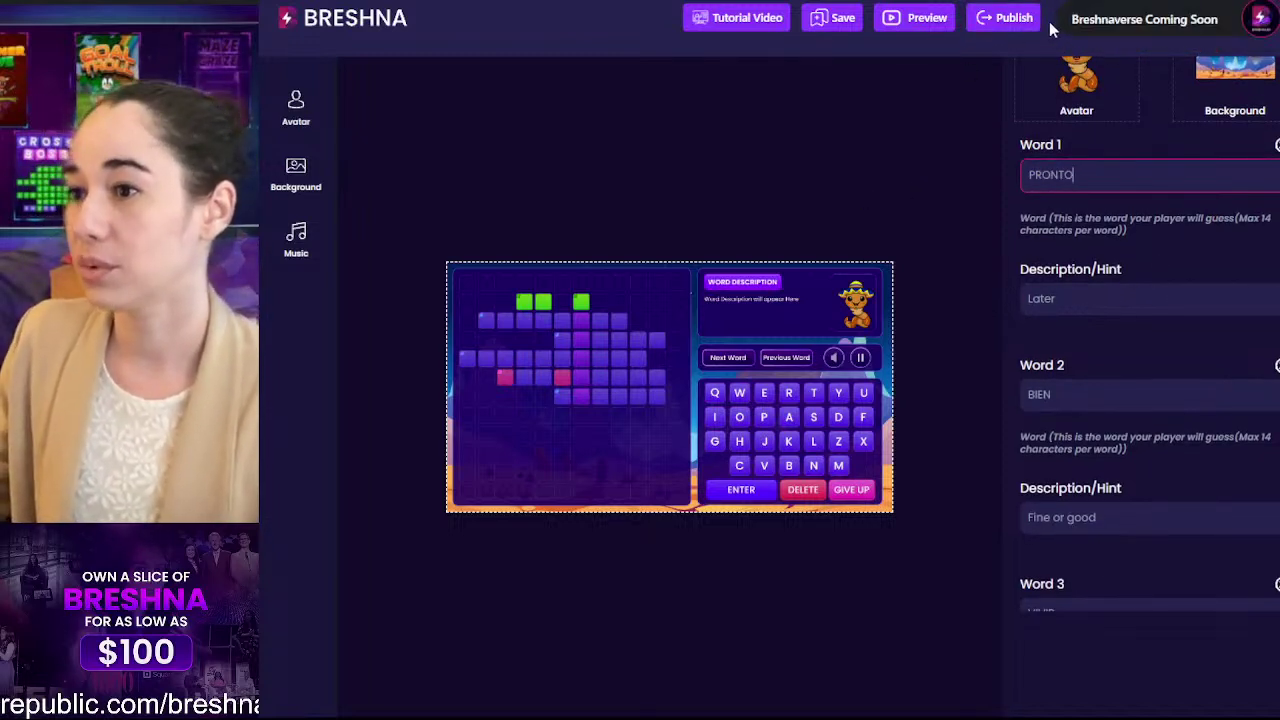
{"action": "left_click", "coordinate": [990, 20]}
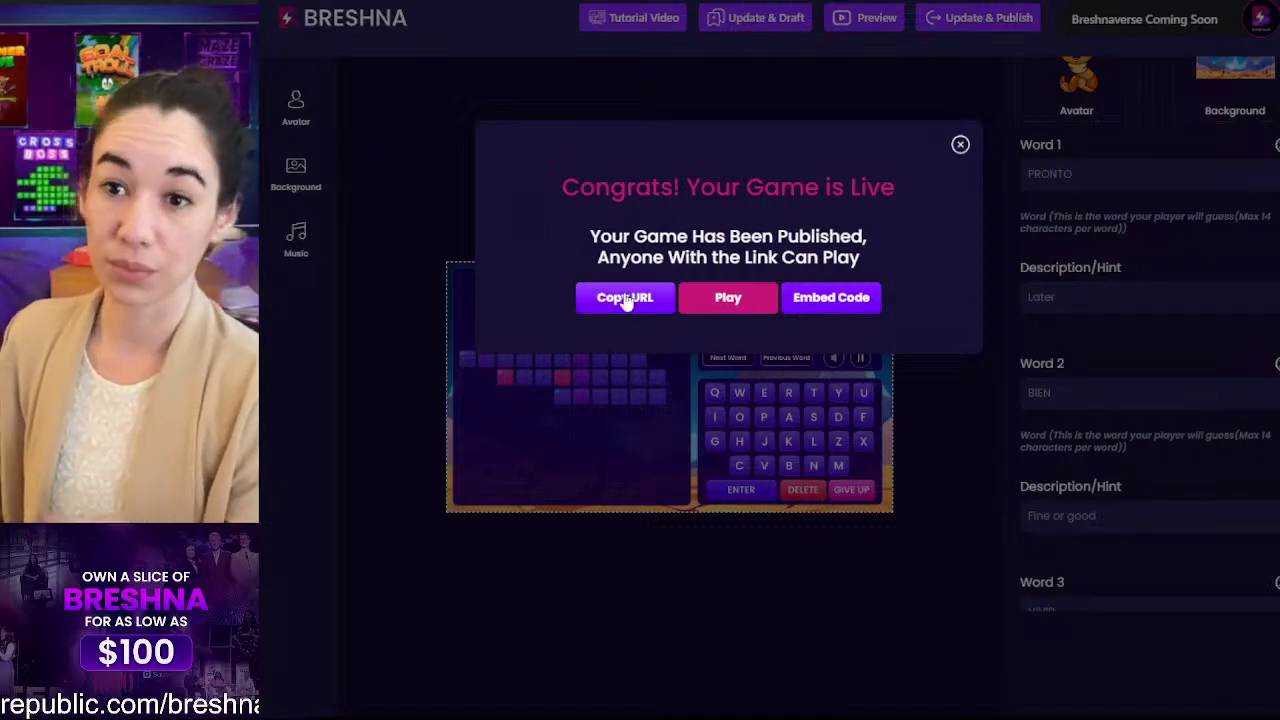
Step: View and select the game's embed code, then launch the live Spanish Cross game
{"action": "left_click", "coordinate": [830, 306]}
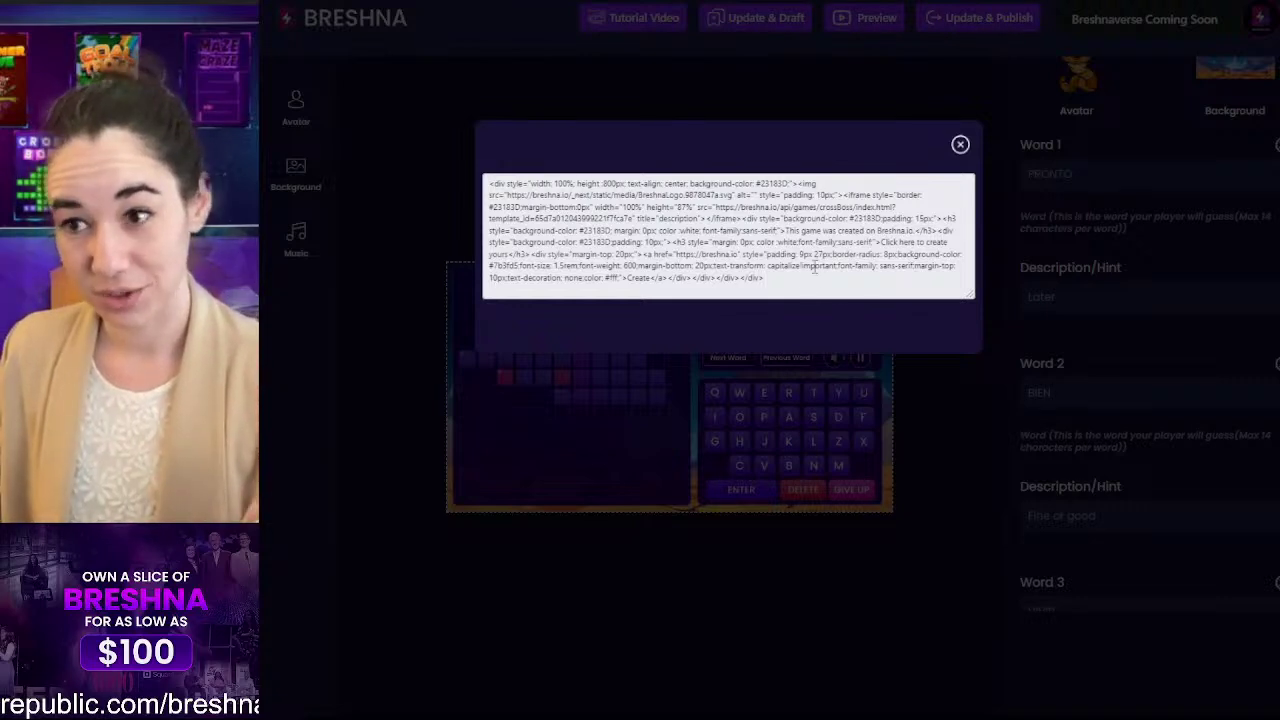
{"action": "left_click_drag", "start_coordinate": [791, 288], "coordinate": [283, 57]}
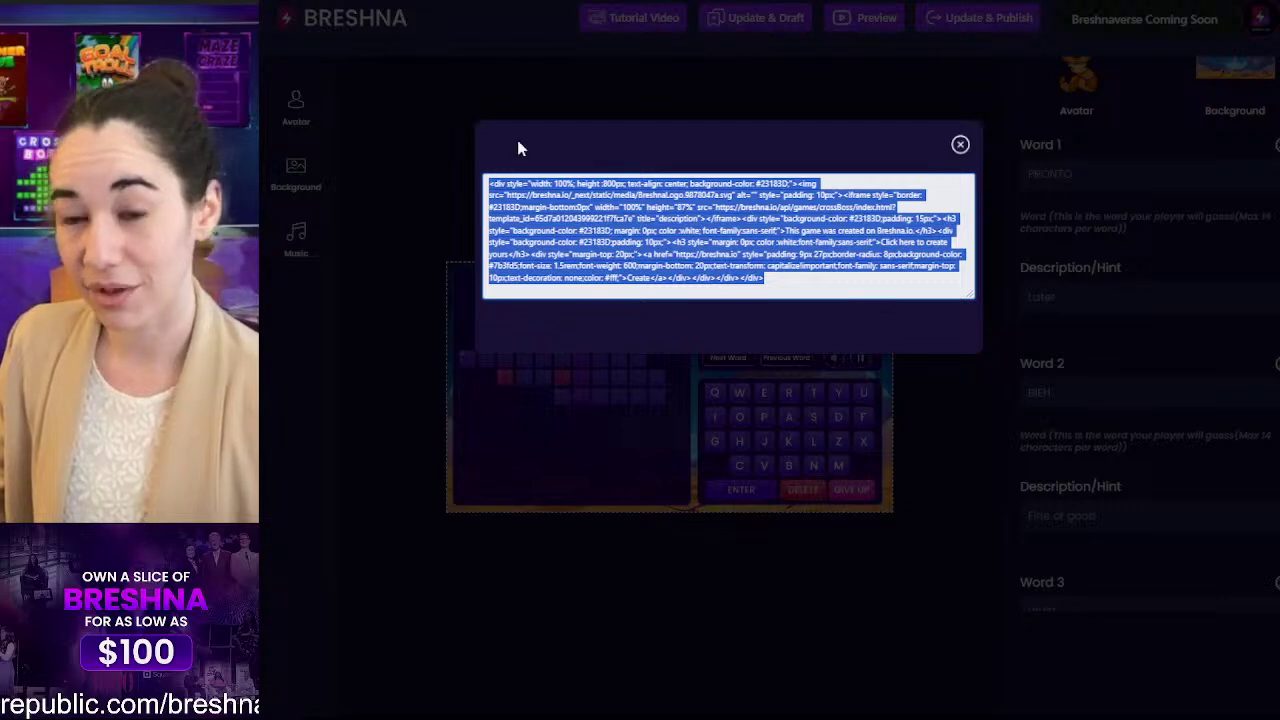
{"action": "left_click", "coordinate": [959, 147]}
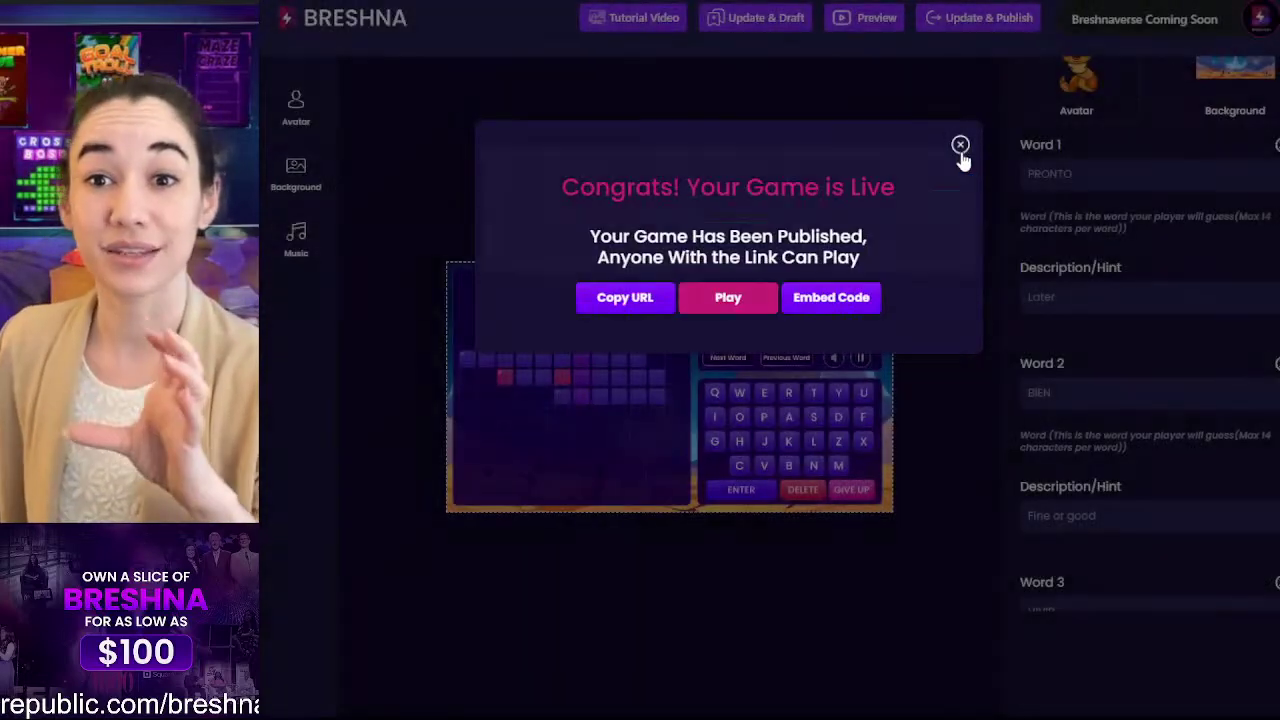
{"action": "left_click", "coordinate": [751, 297]}
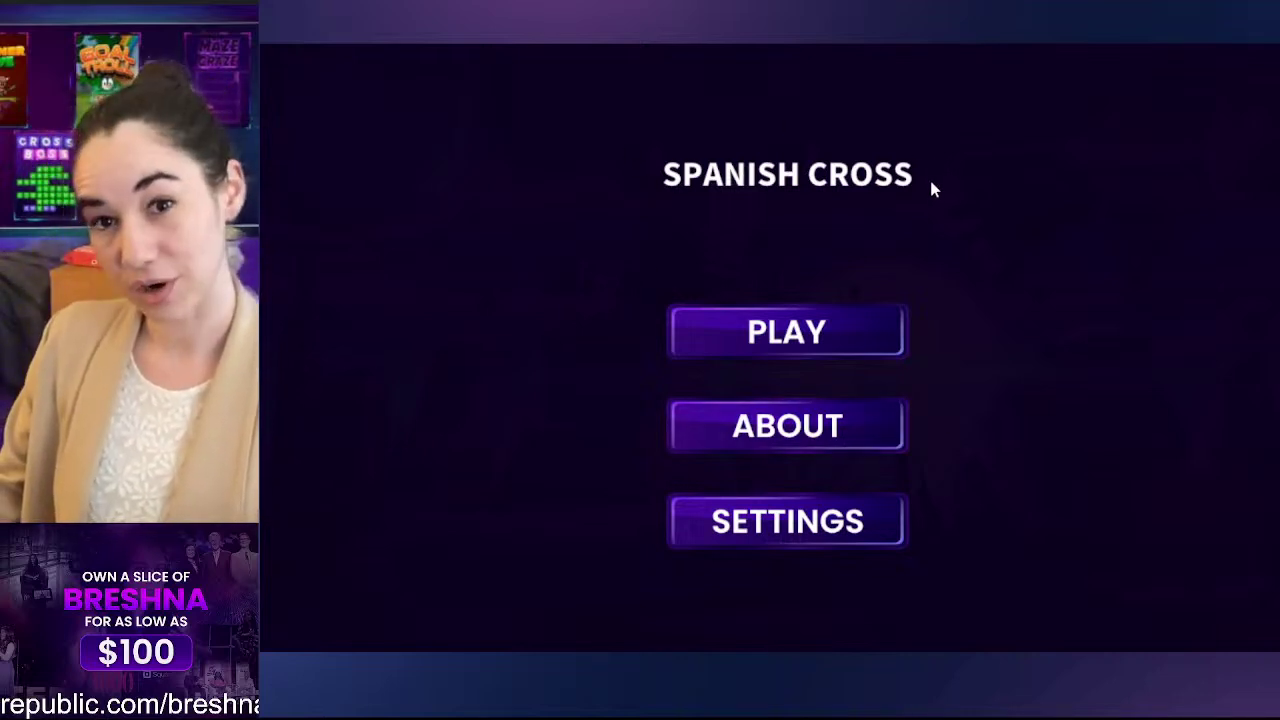
Step: Look at the game's About and Settings screens, then start playing Spanish Cross
{"action": "left_click", "coordinate": [751, 435]}
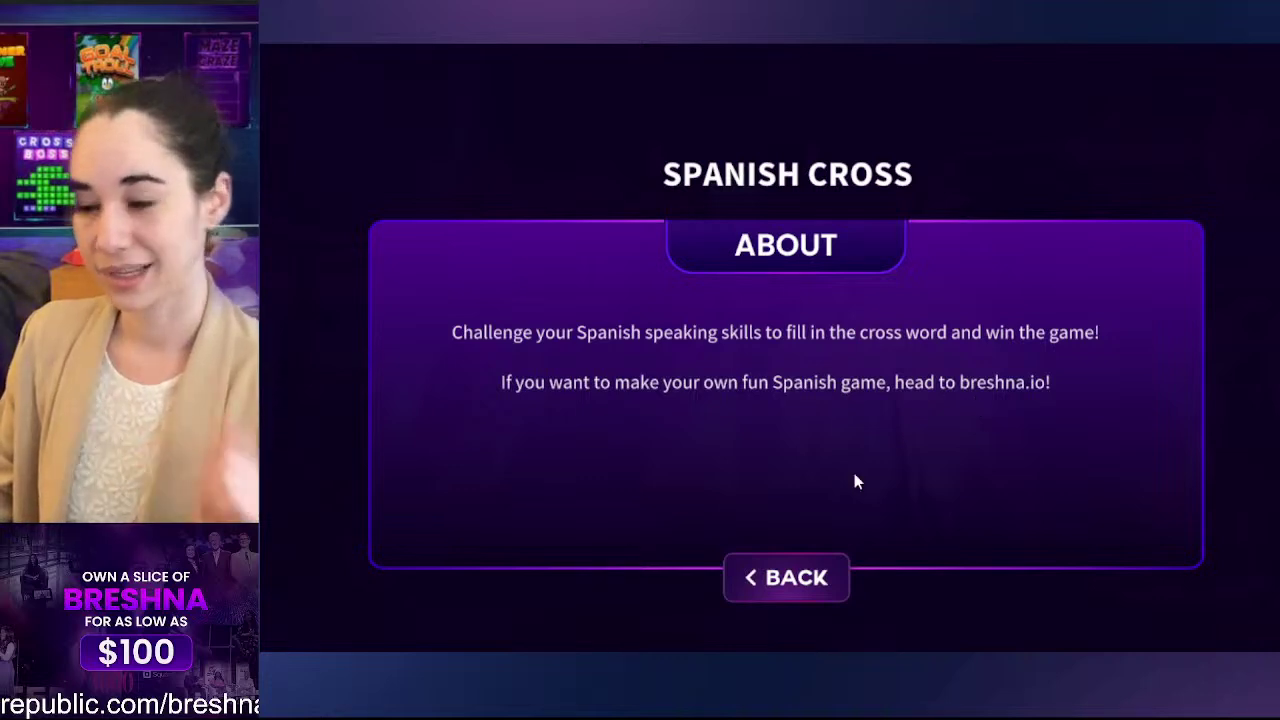
{"action": "left_click", "coordinate": [817, 574]}
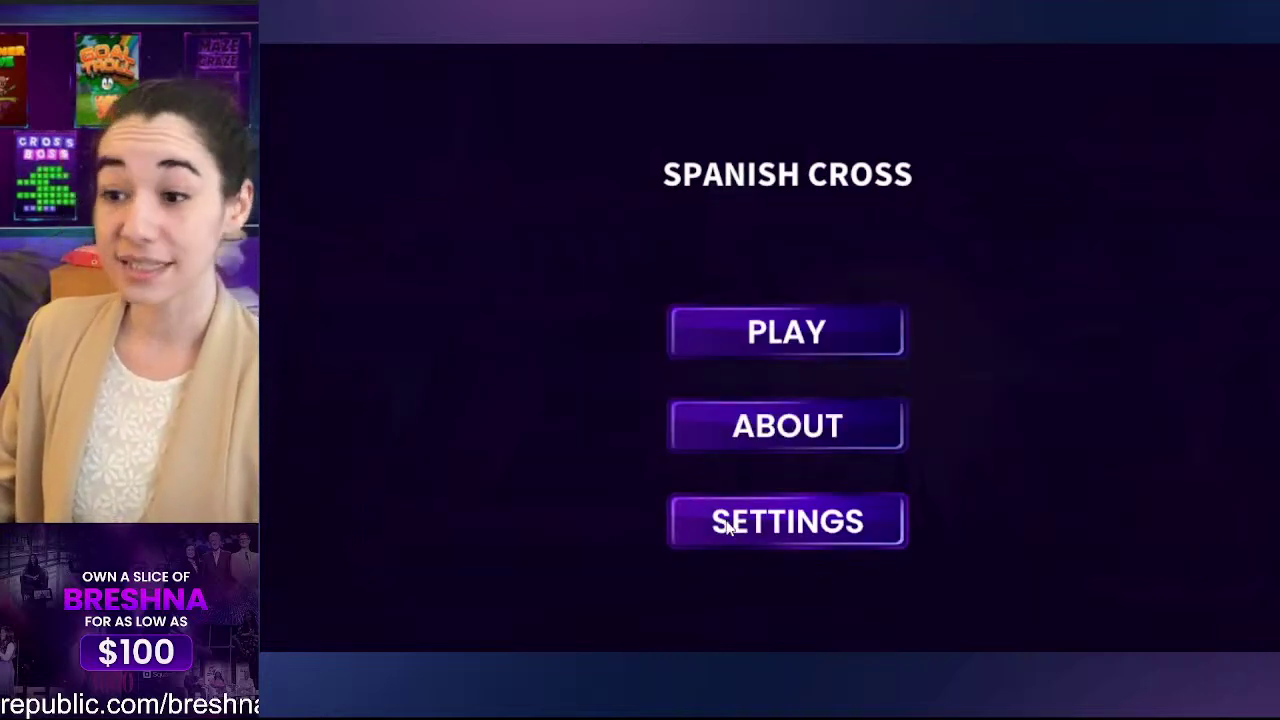
{"action": "left_click", "coordinate": [693, 508]}
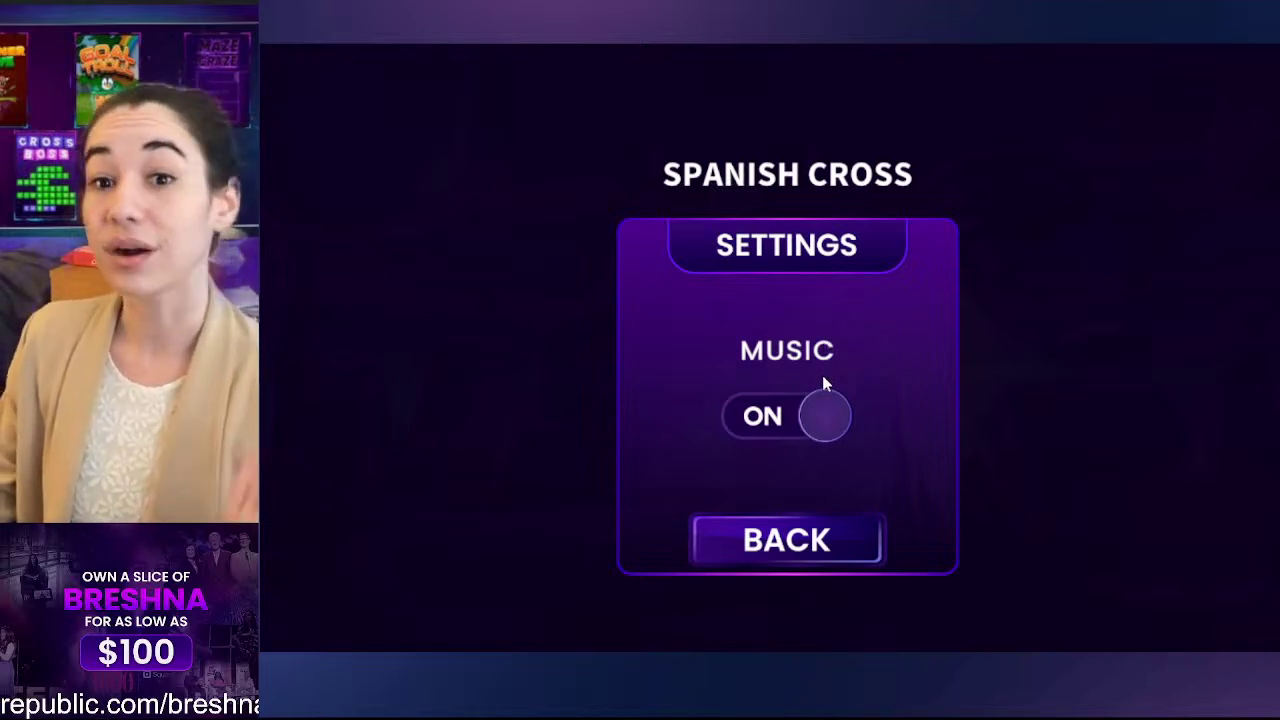
{"action": "left_click", "coordinate": [795, 542]}
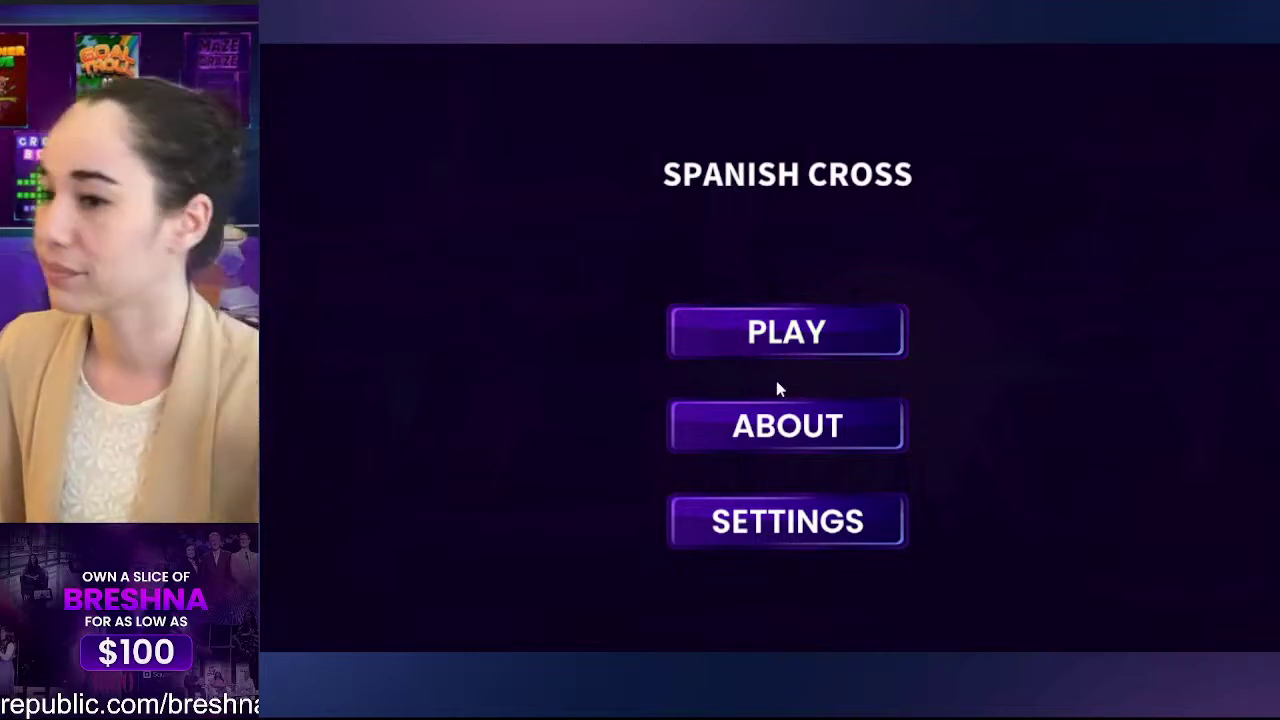
{"action": "left_click", "coordinate": [745, 350]}
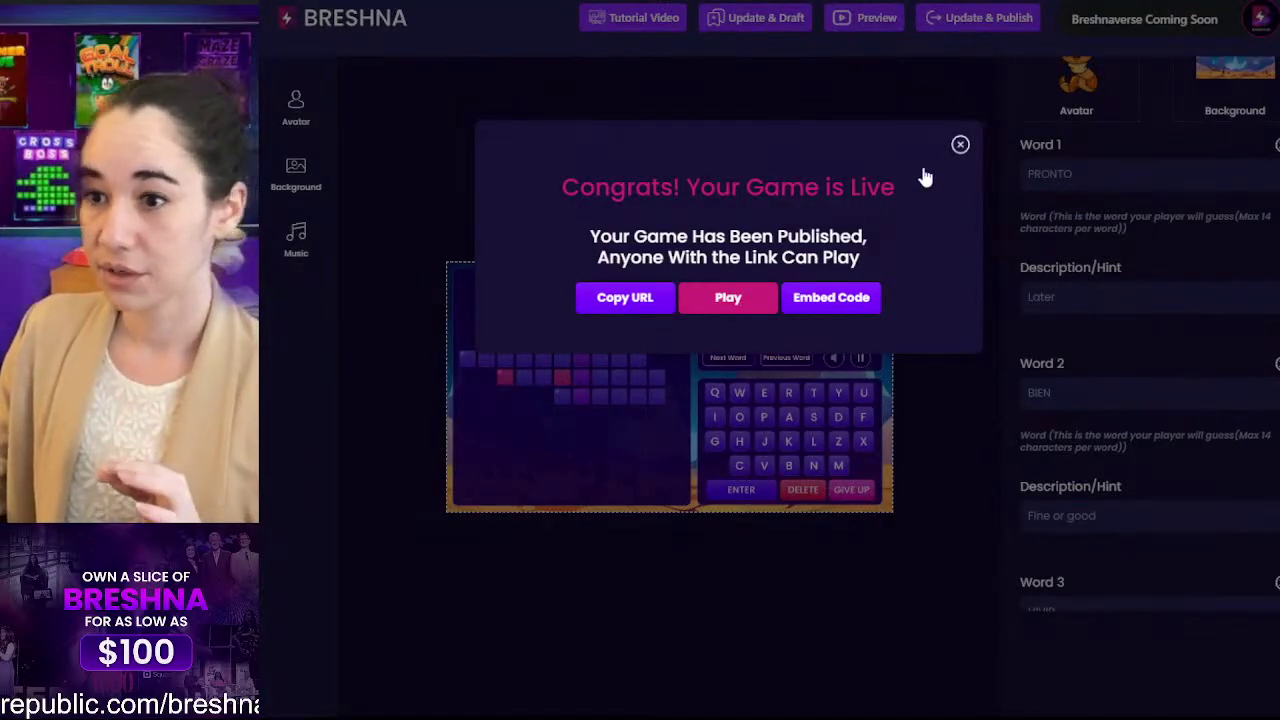
Step: Playtest the crossword, answering VIVIR and correcting word 3 to PRONTO, then exit the preview
{"action": "left_click", "coordinate": [960, 146]}
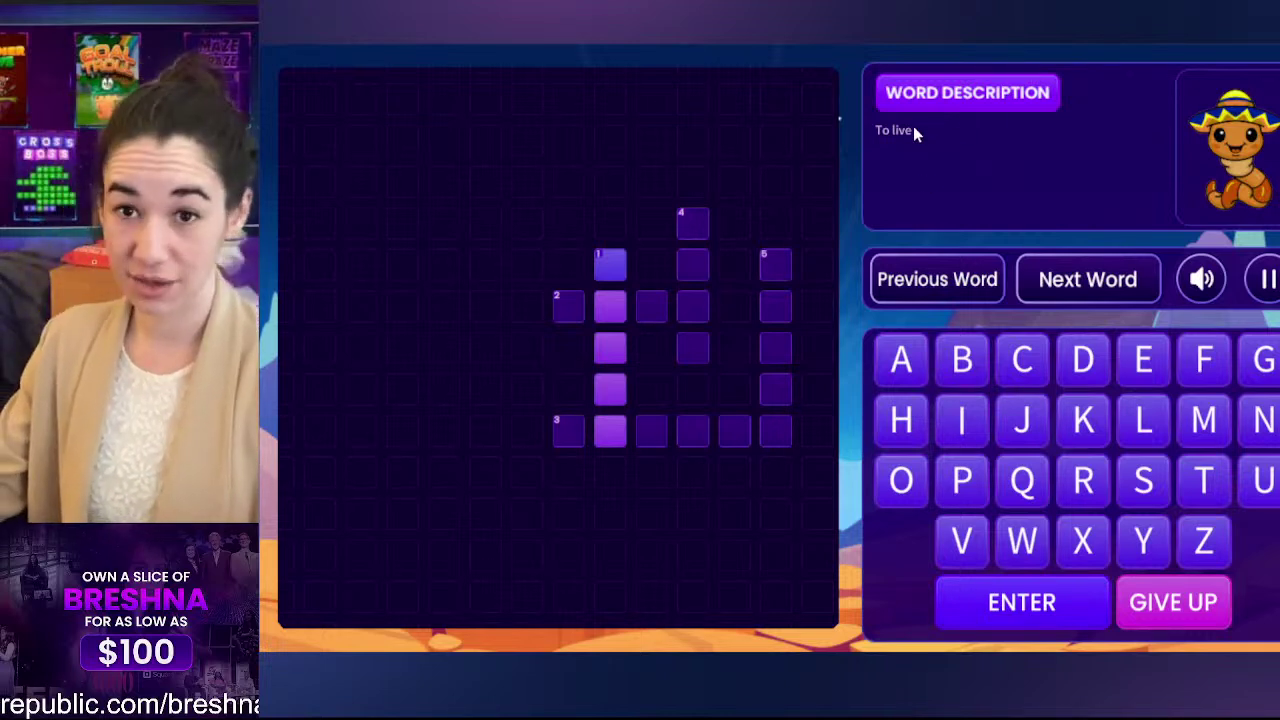
{"action": "type", "text": "vivir"}
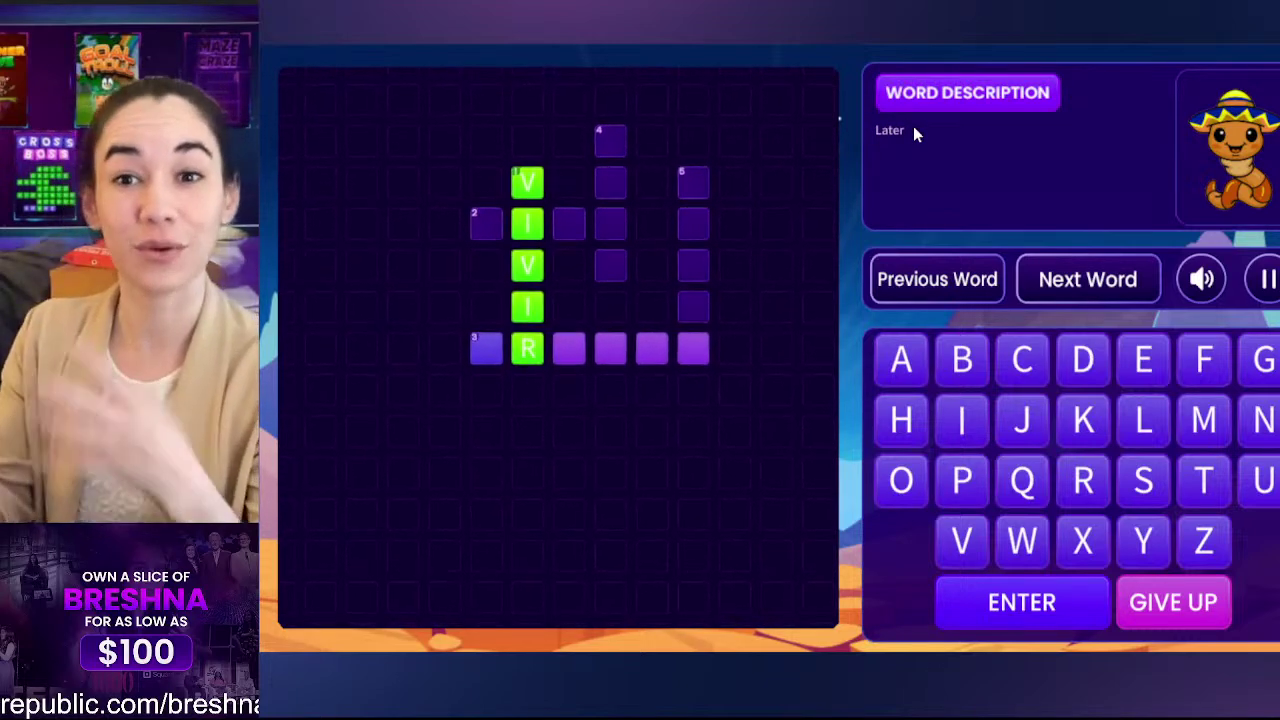
{"action": "type", "text": "fsh"}
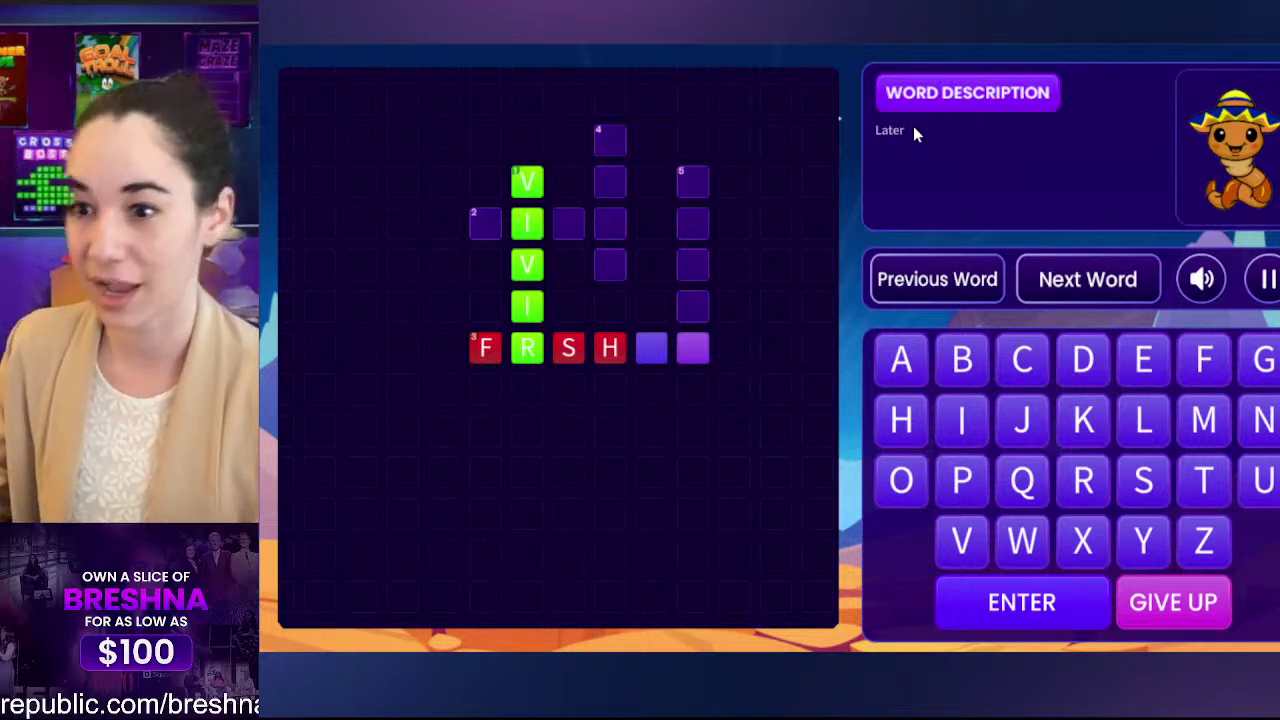
{"action": "left_click", "coordinate": [485, 352]}
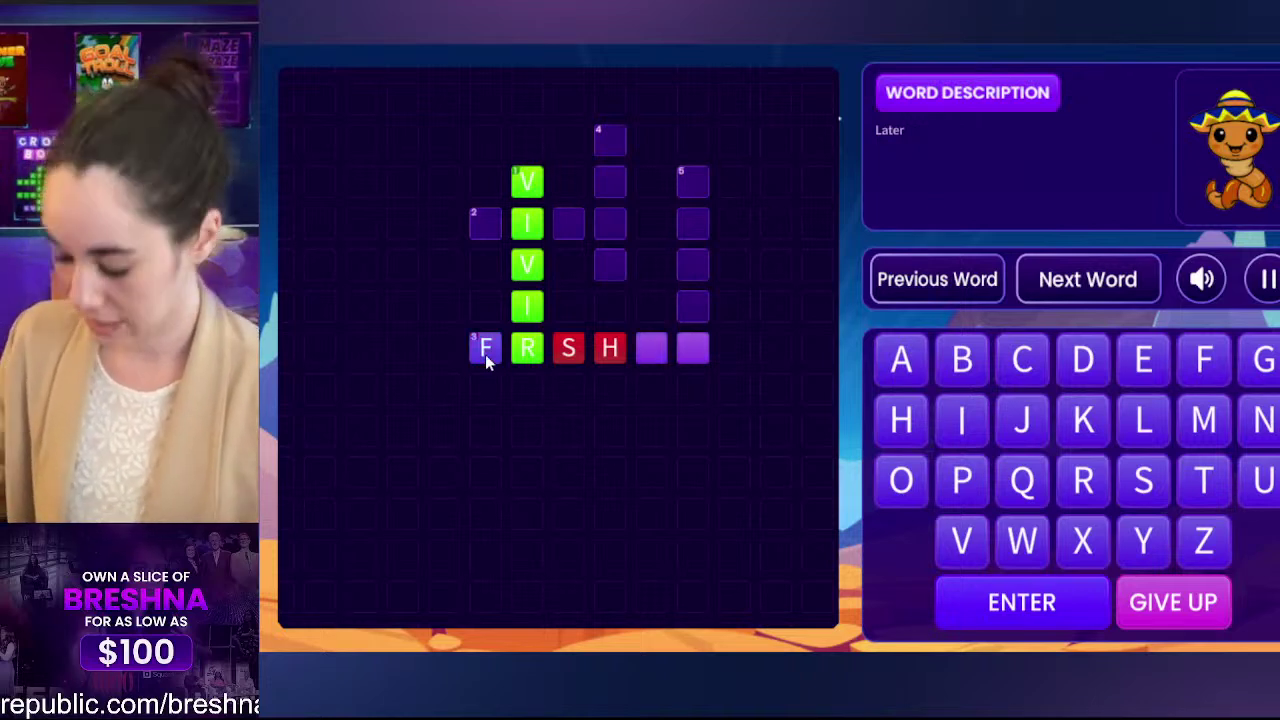
{"action": "type", "text": "pon"}
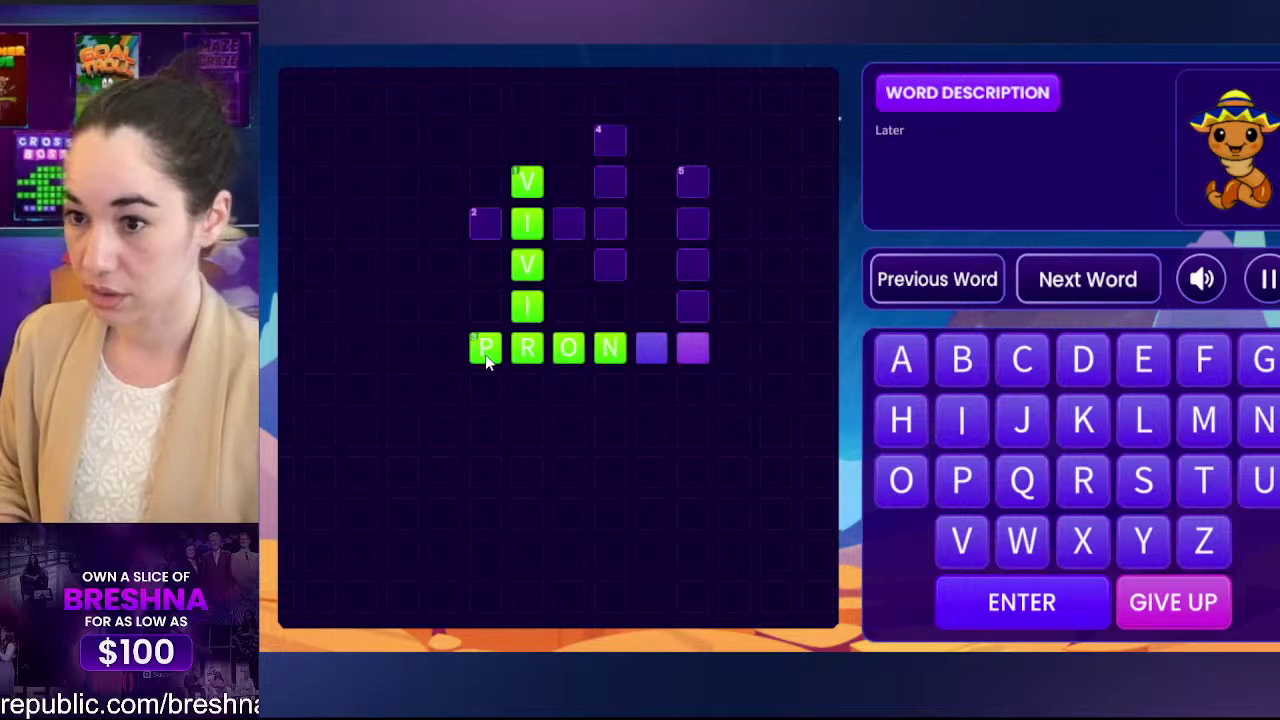
{"action": "type", "text": "to"}
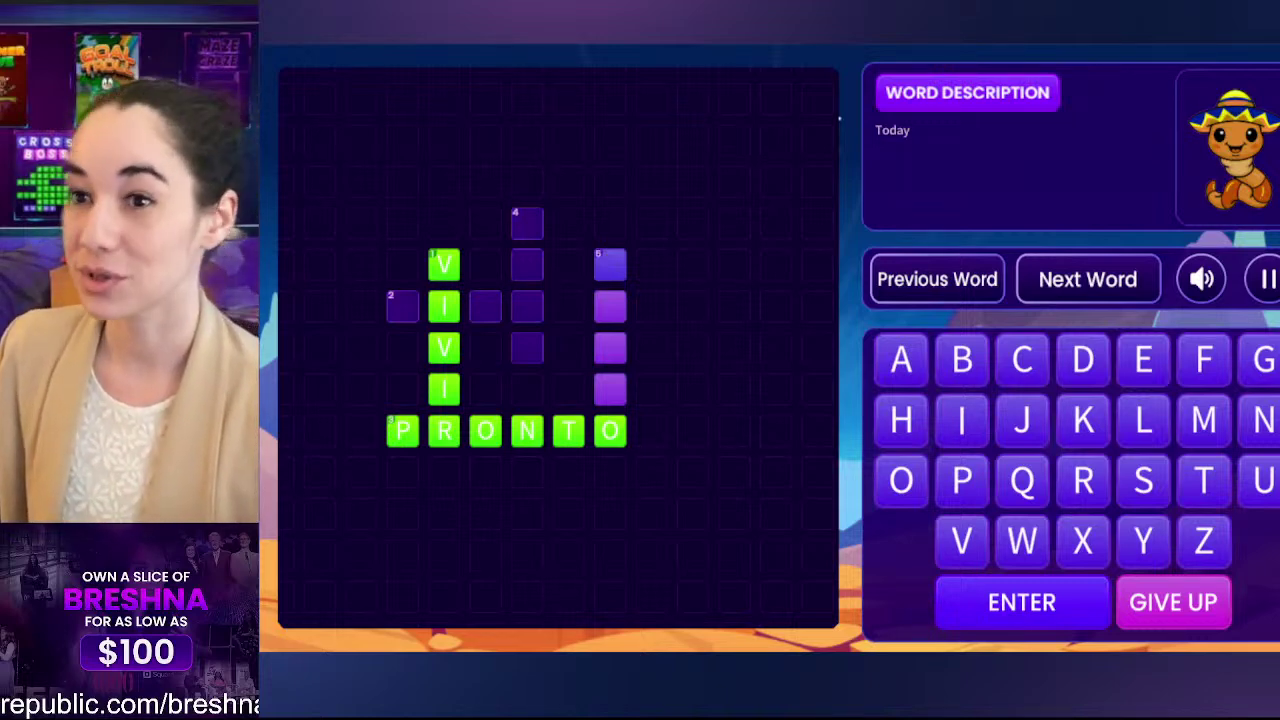
{"action": "key", "text": "Escape"}
Step: Replace Word 4 LIBRO's hint 'Today' with 'Book' and Update & Publish the game
{"action": "scroll", "coordinate": [1073, 272], "scroll_direction": "down", "scroll_amount": 4}
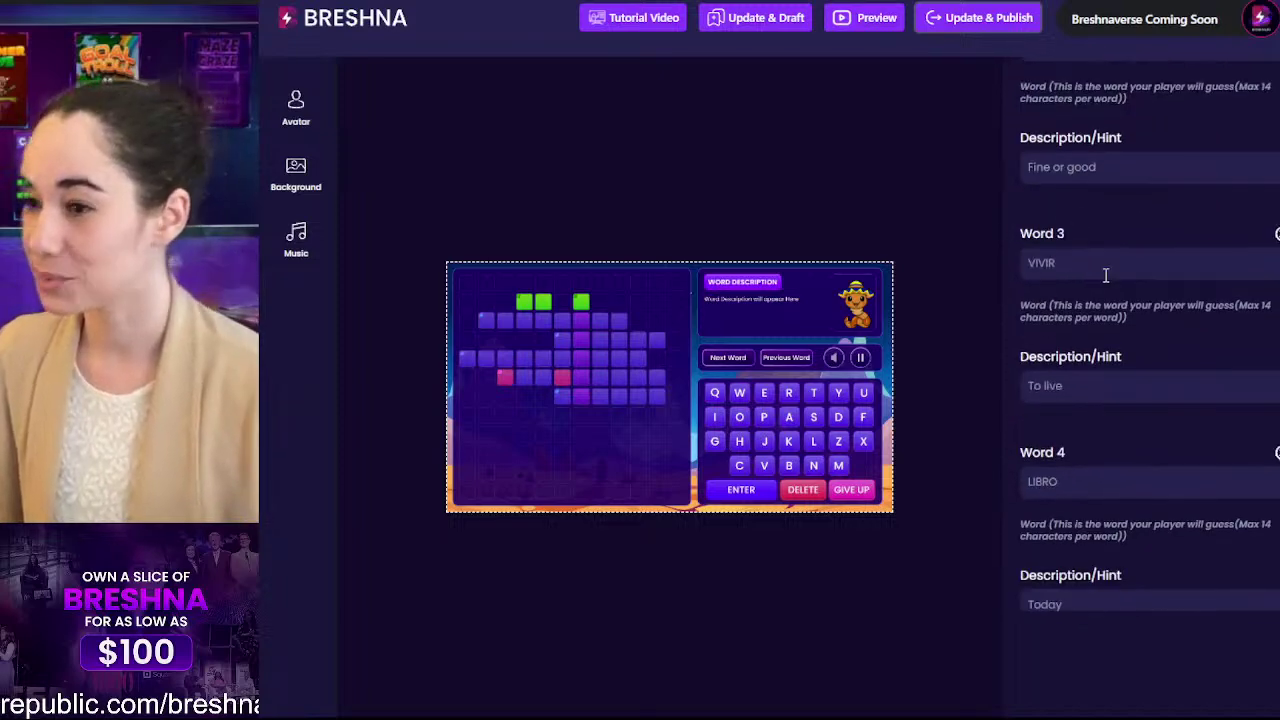
{"action": "scroll", "coordinate": [1060, 255], "scroll_direction": "down", "scroll_amount": 2}
{"action": "left_click_drag", "start_coordinate": [1090, 431], "coordinate": [1017, 430]}
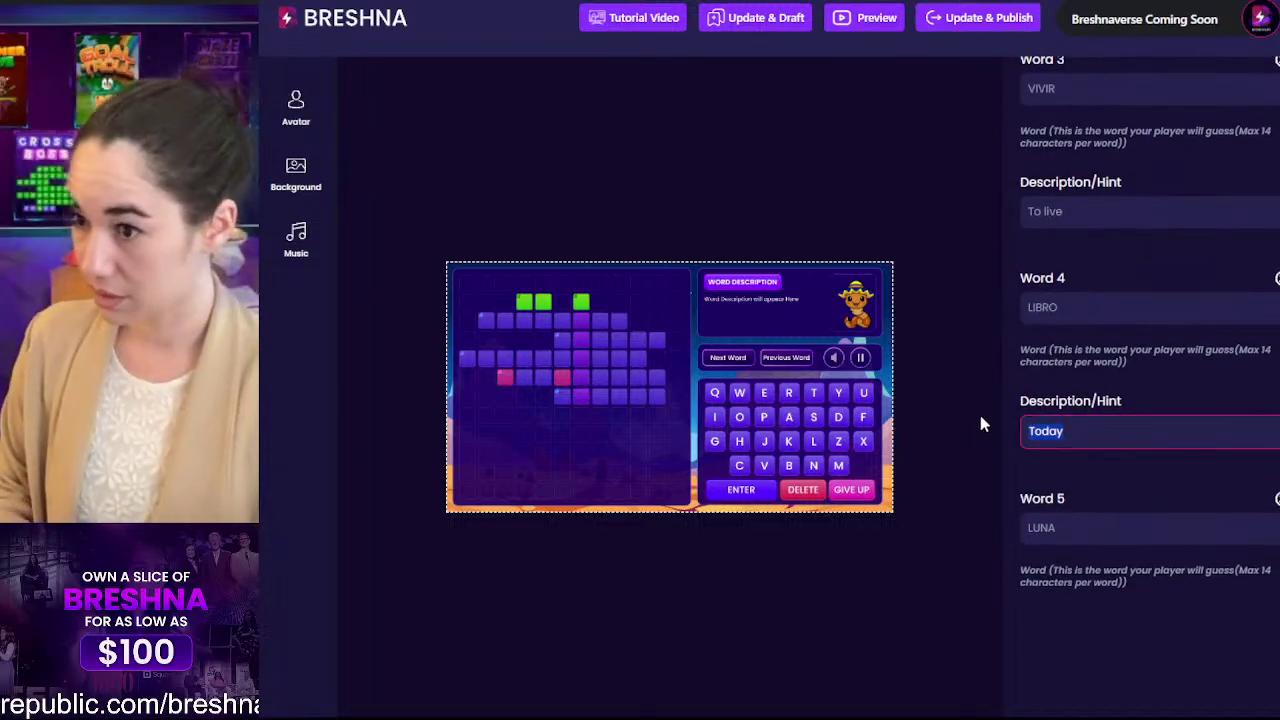
{"action": "type", "text": "Book"}
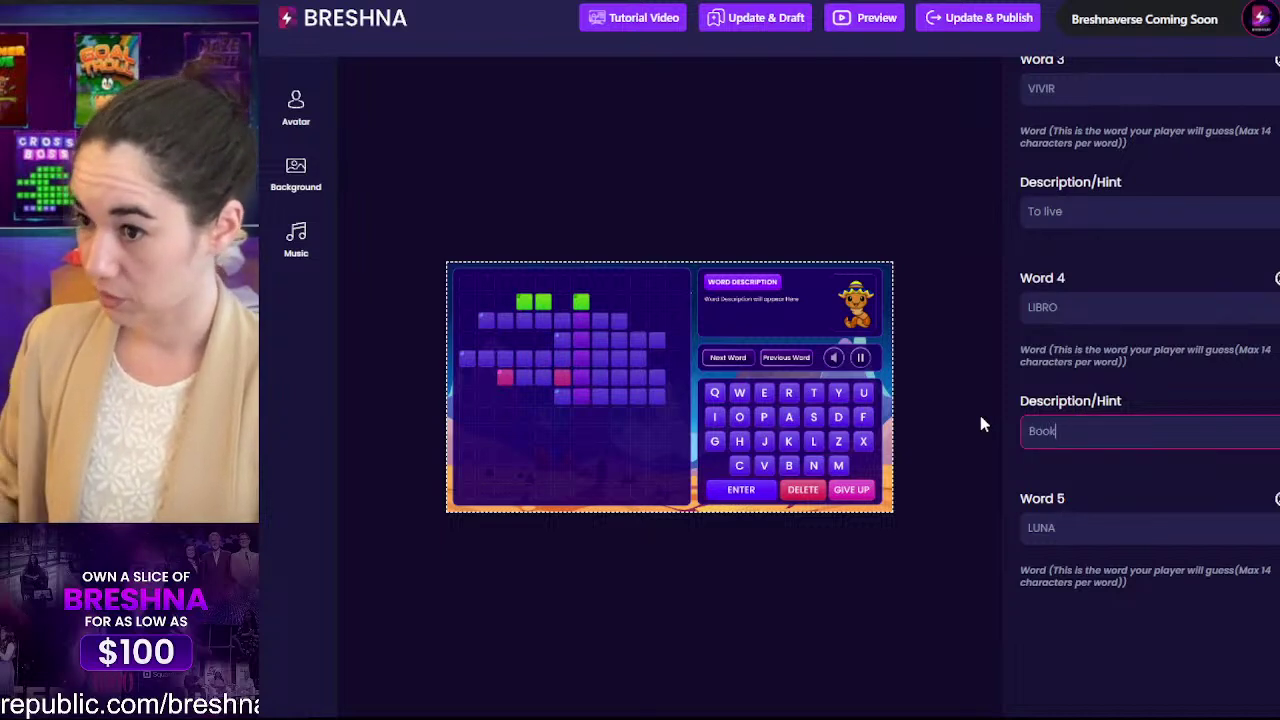
{"action": "scroll", "coordinate": [1050, 505], "scroll_direction": "down", "scroll_amount": 2}
{"action": "scroll", "coordinate": [1057, 514], "scroll_direction": "up", "scroll_amount": 4}
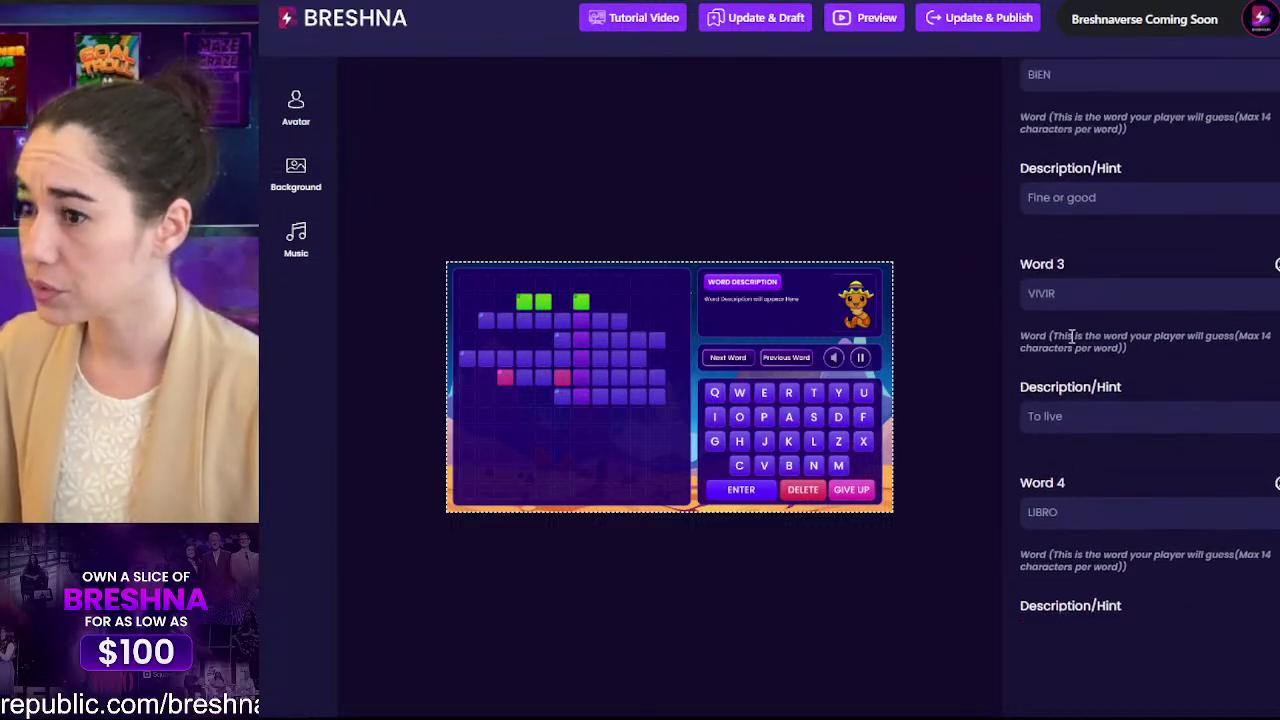
{"action": "scroll", "coordinate": [1100, 368], "scroll_direction": "up", "scroll_amount": 4}
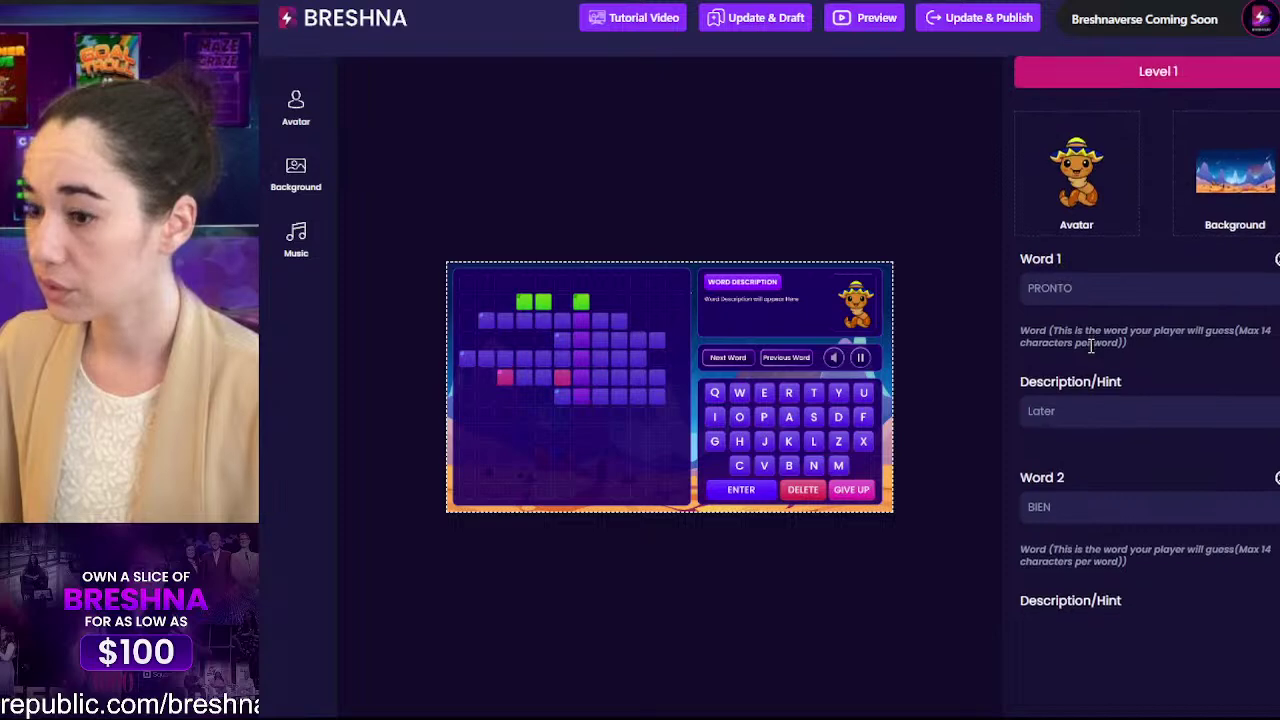
{"action": "scroll", "coordinate": [1093, 350], "scroll_direction": "down", "scroll_amount": 1}
{"action": "scroll", "coordinate": [1091, 345], "scroll_direction": "down", "scroll_amount": 4}
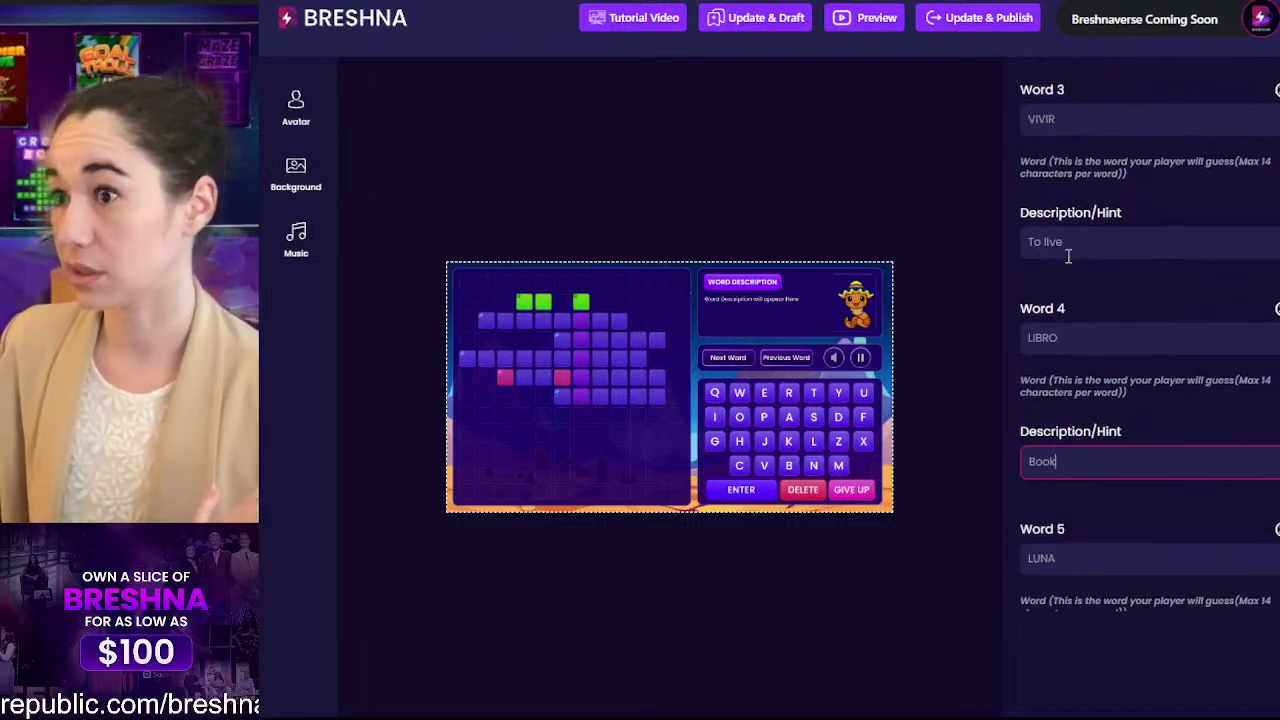
{"action": "left_click", "coordinate": [983, 22]}
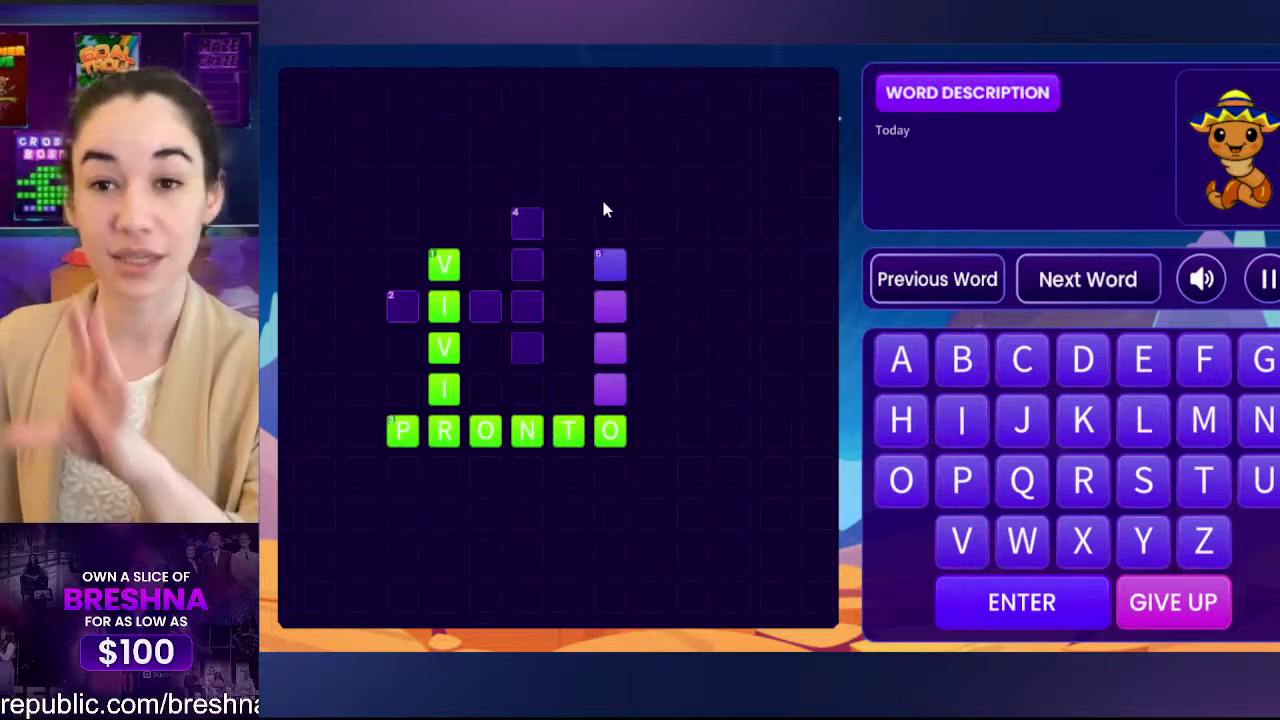
Step: Answer LIBRO in the playtest and type LUNA toward the Moon clue
{"action": "type", "text": "libr"}
{"action": "key", "text": "Return"}
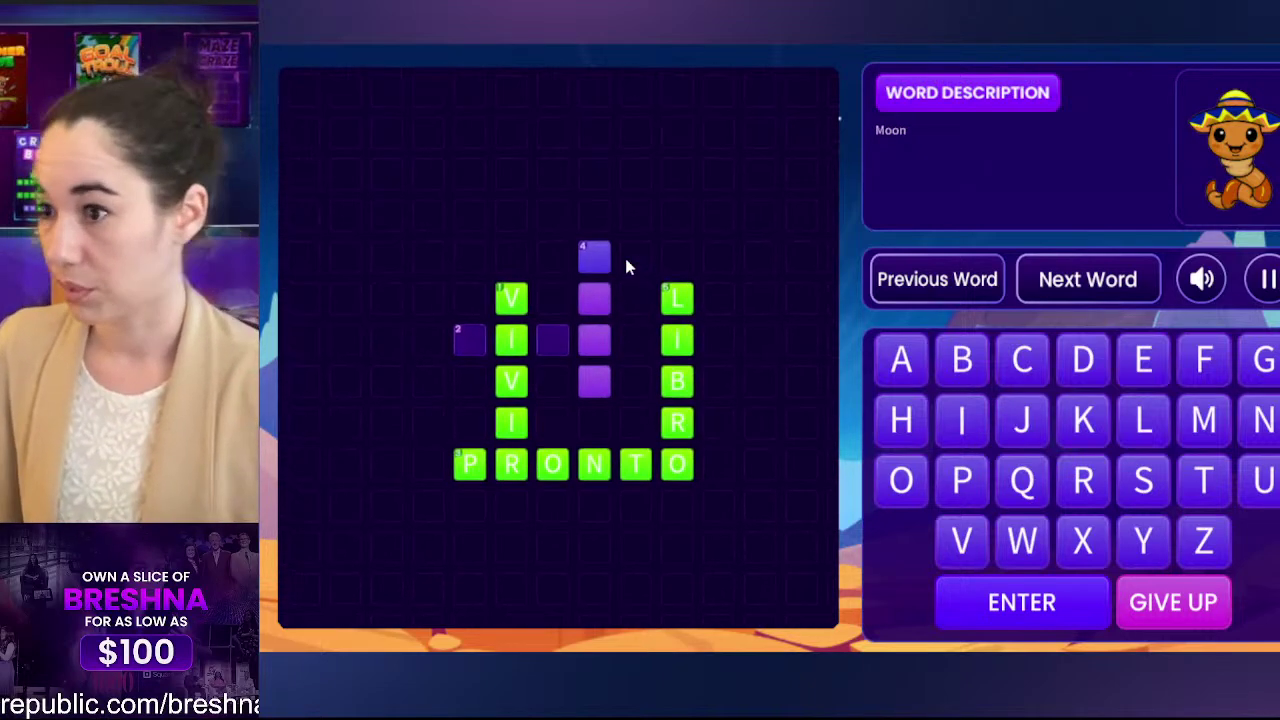
{"action": "type", "text": "kun"}
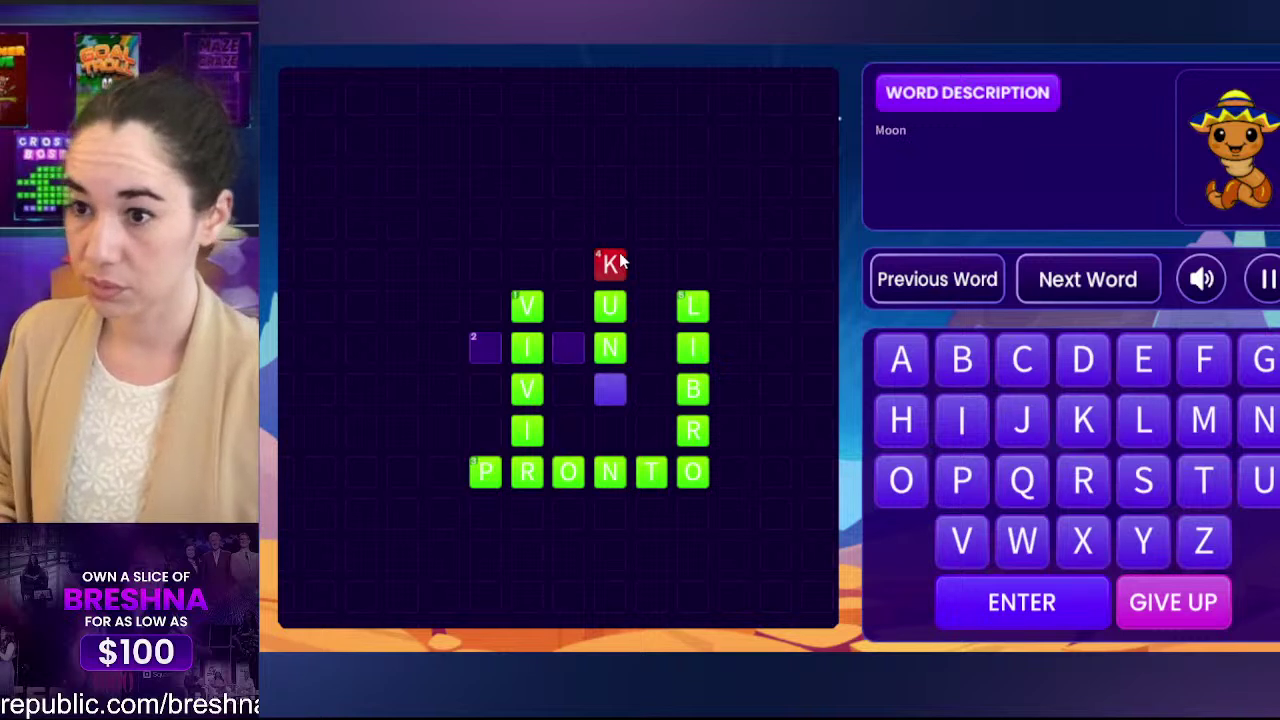
{"action": "type", "text": "a"}
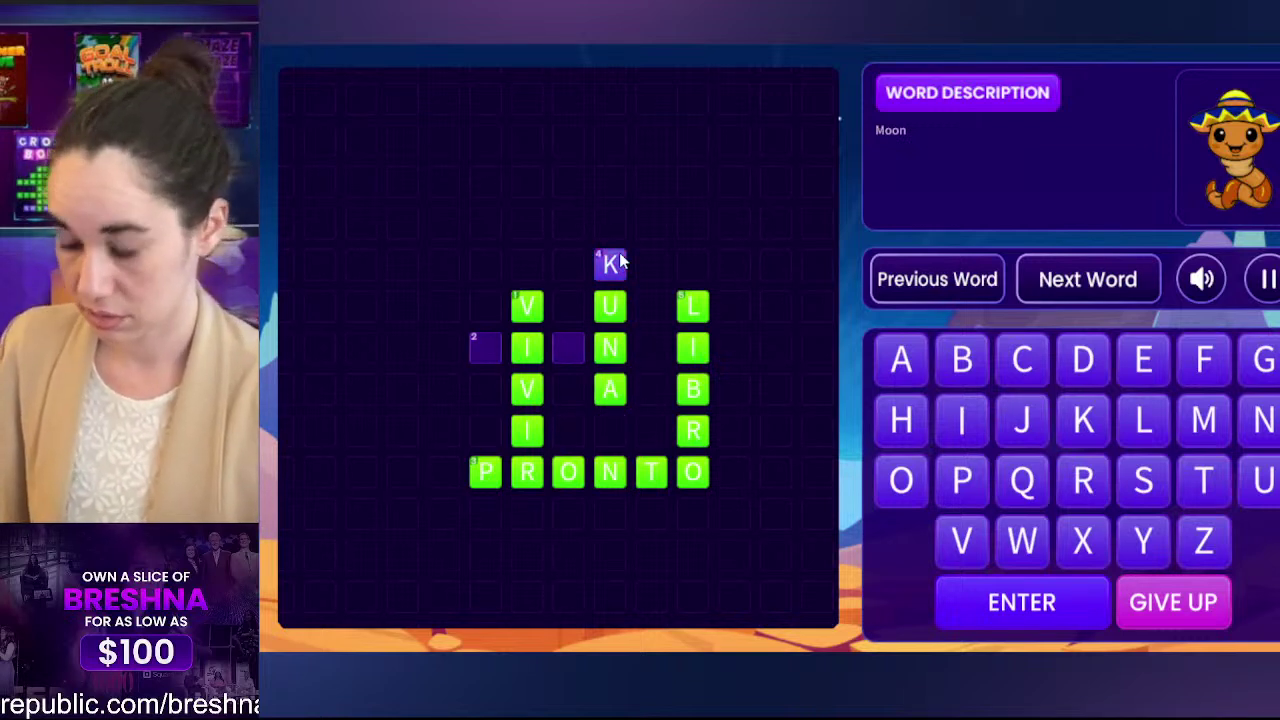
{"action": "type", "text": "l"}
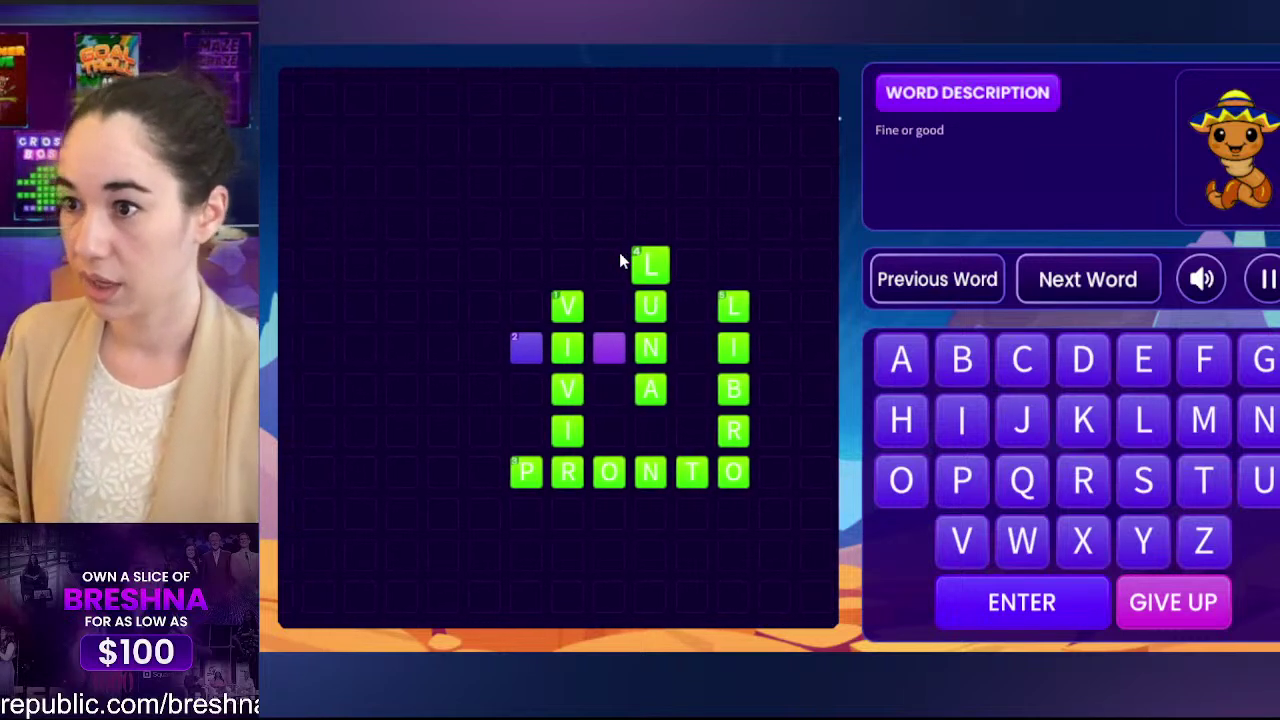
{"action": "type", "text": "v"}
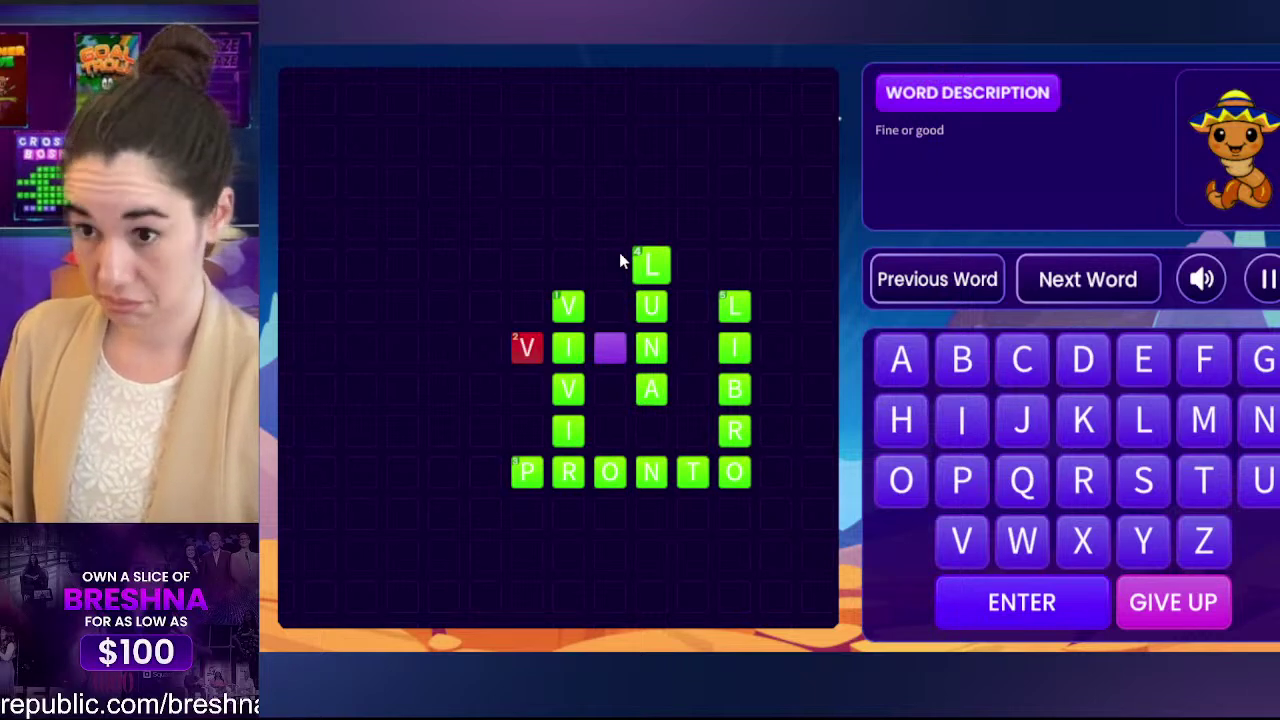
{"action": "type", "text": "eb"}
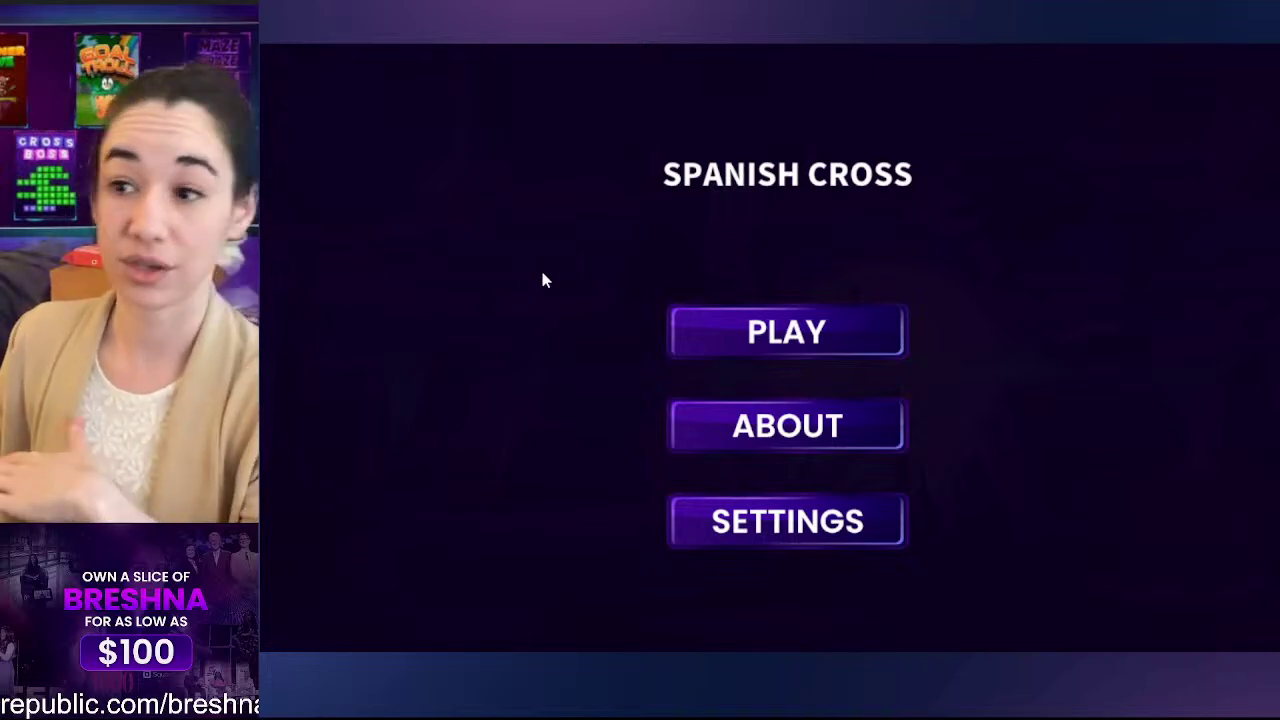
Step: Start a new round and enter LIBRO for the Book clue, switching between word 1 and the Moon word
{"action": "left_click", "coordinate": [777, 330]}
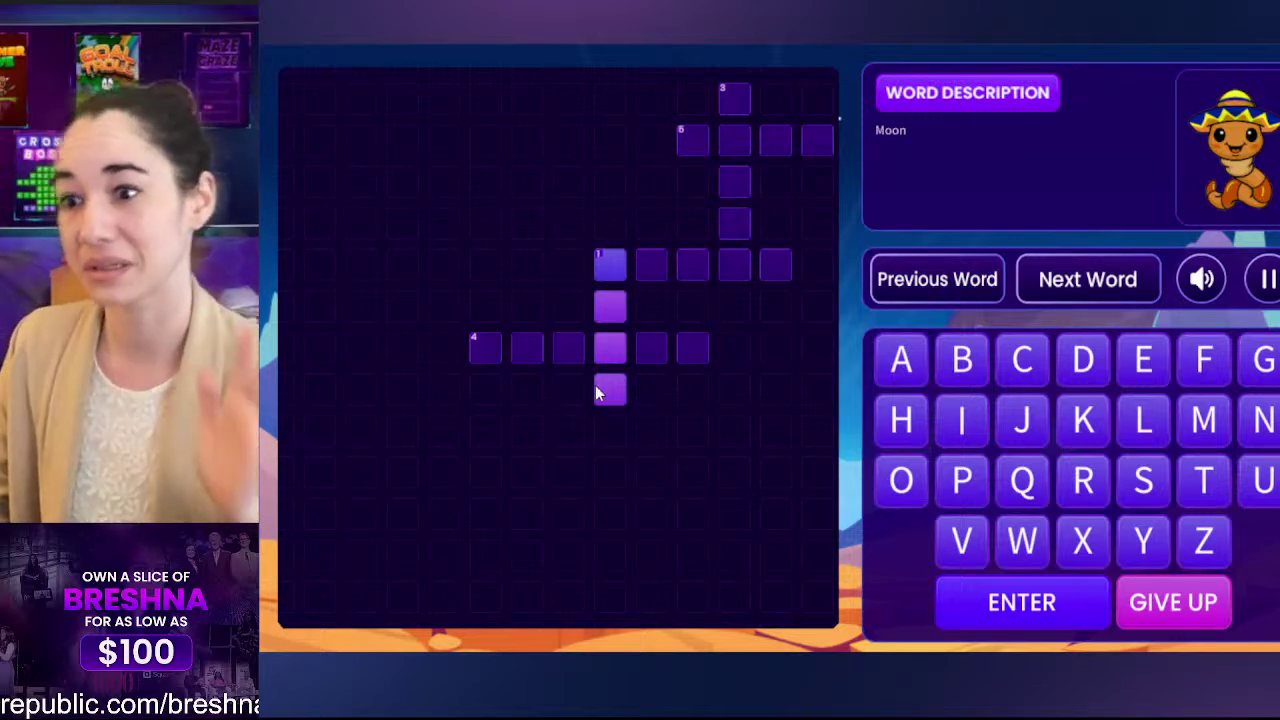
{"action": "left_click", "coordinate": [513, 346]}
{"action": "left_click", "coordinate": [686, 274]}
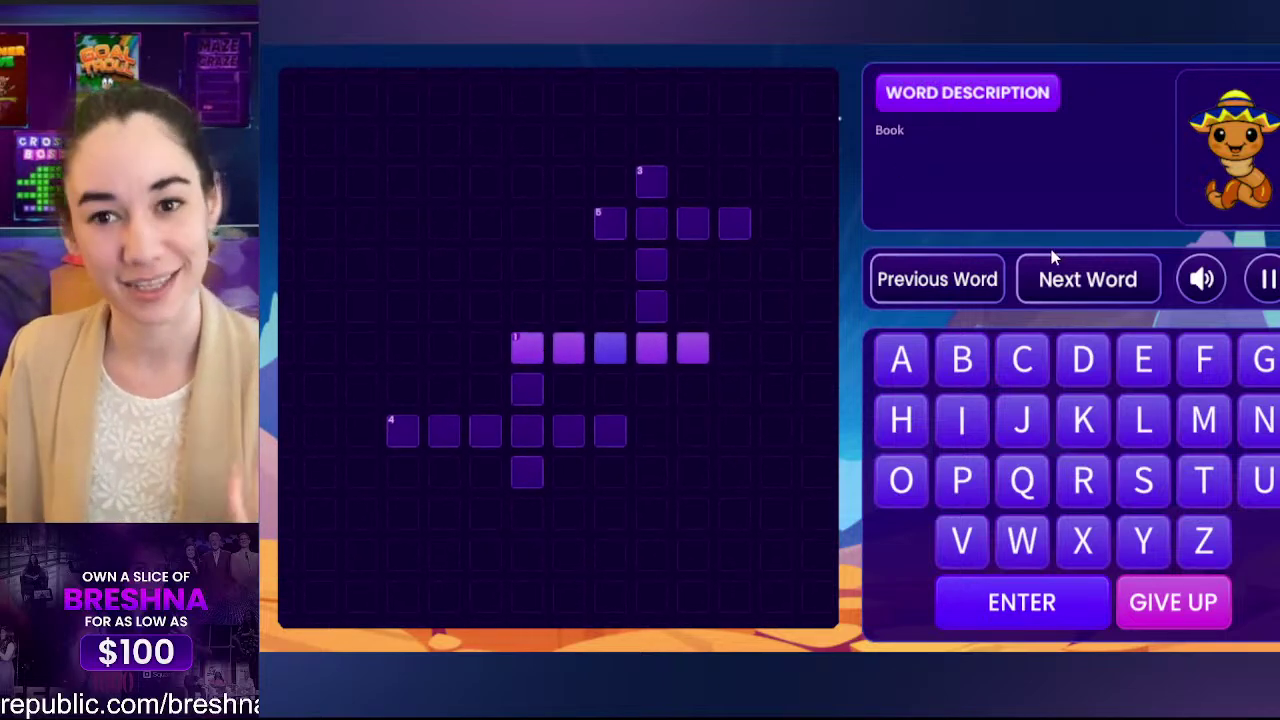
{"action": "type", "text": "lib"}
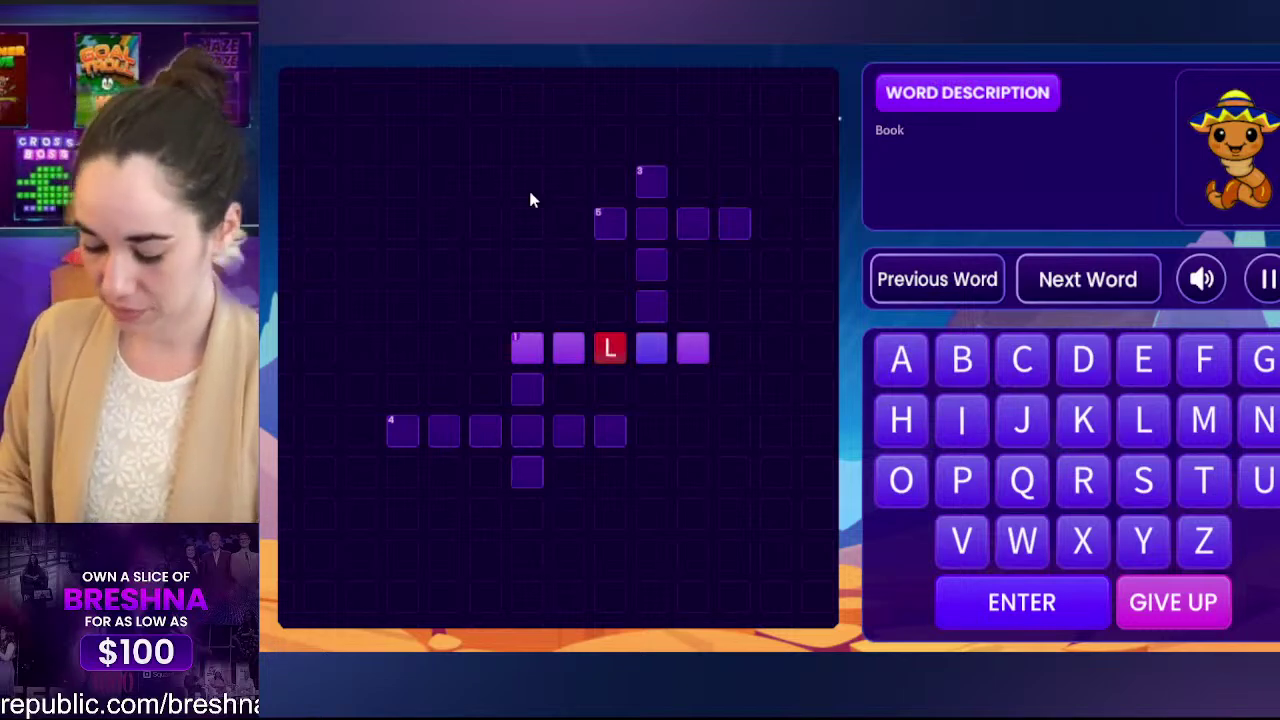
{"action": "left_click", "coordinate": [538, 355]}
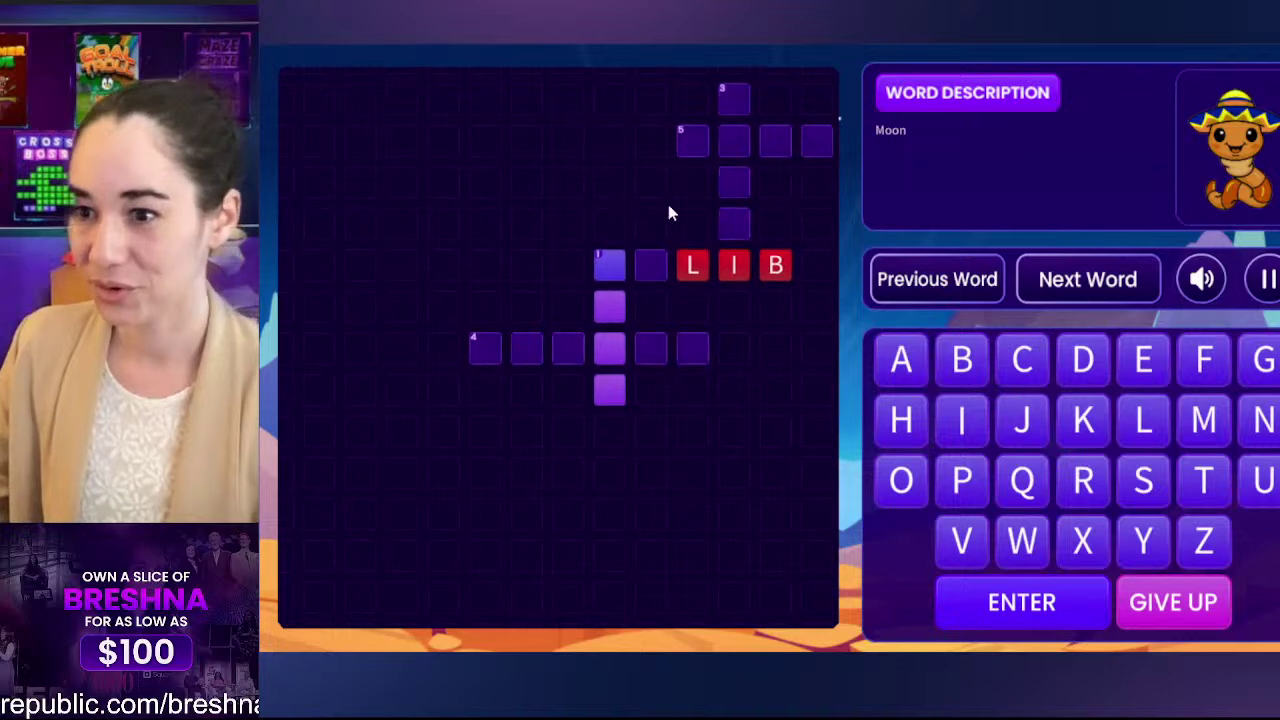
{"action": "left_click", "coordinate": [619, 270]}
{"action": "type", "text": "li"}
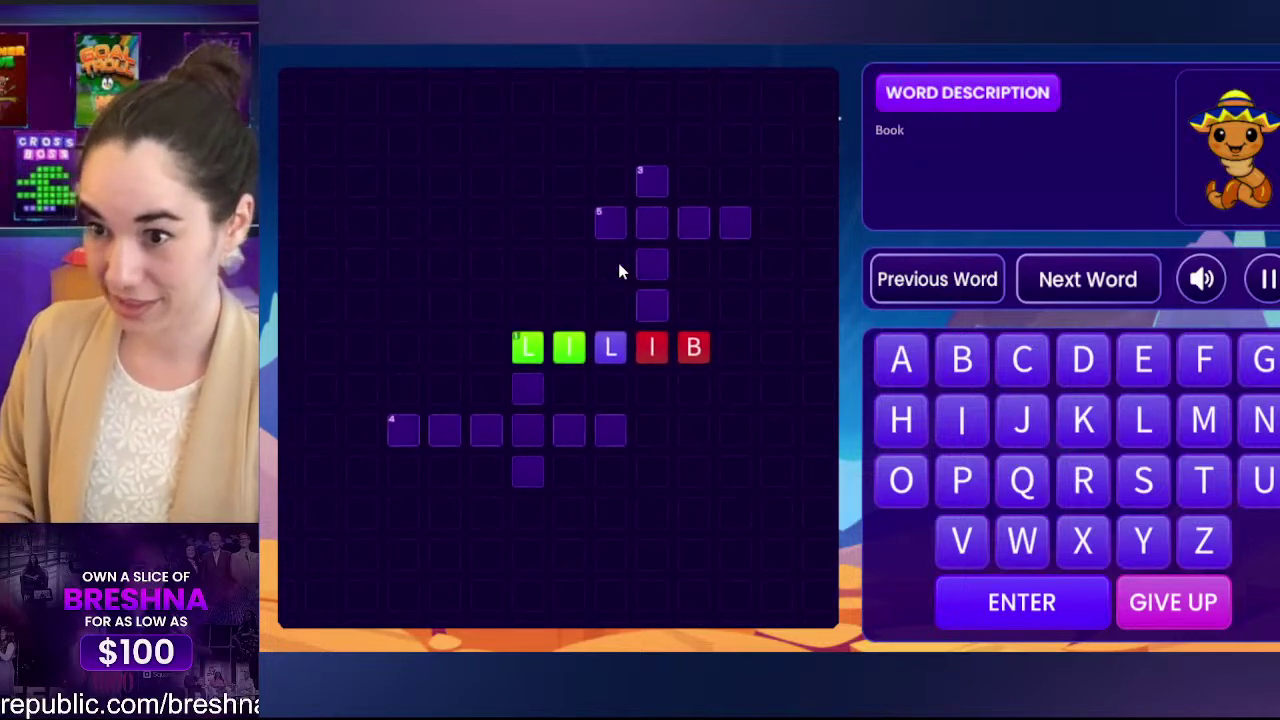
{"action": "type", "text": "bro"}
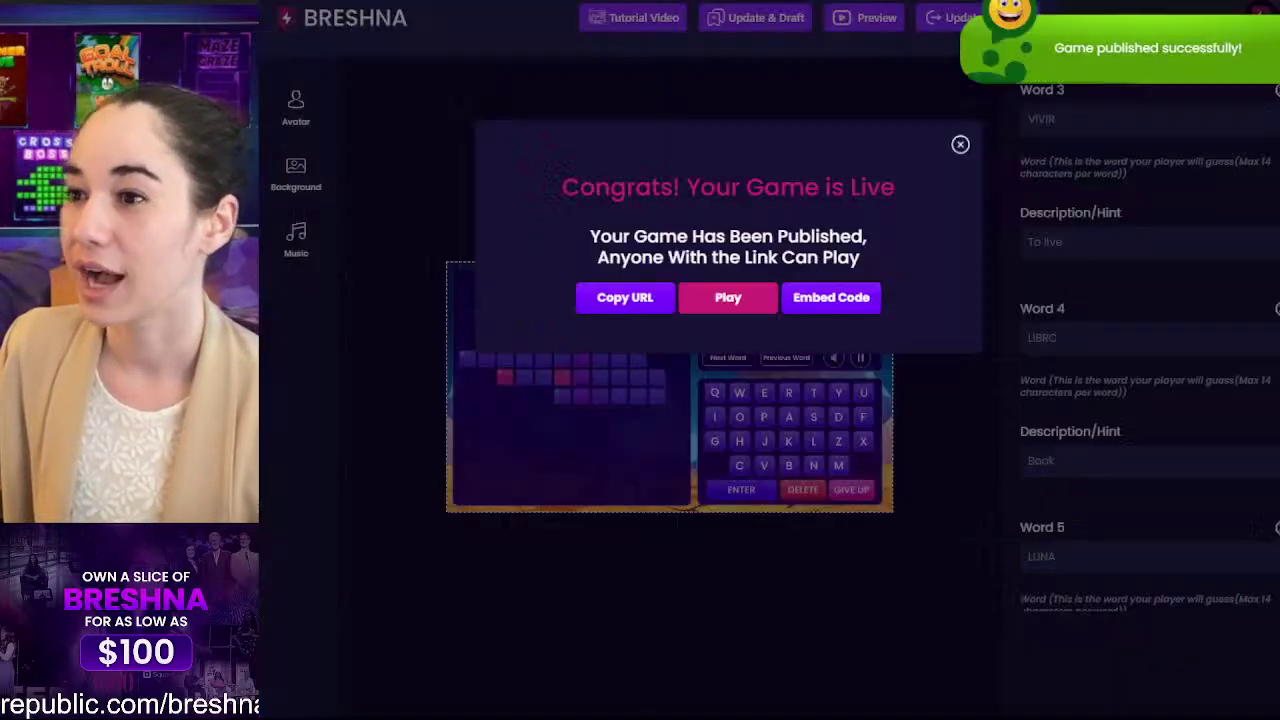
Step: Close the 'Congrats! Your Game is Live' dialog
{"action": "left_click", "coordinate": [960, 144]}
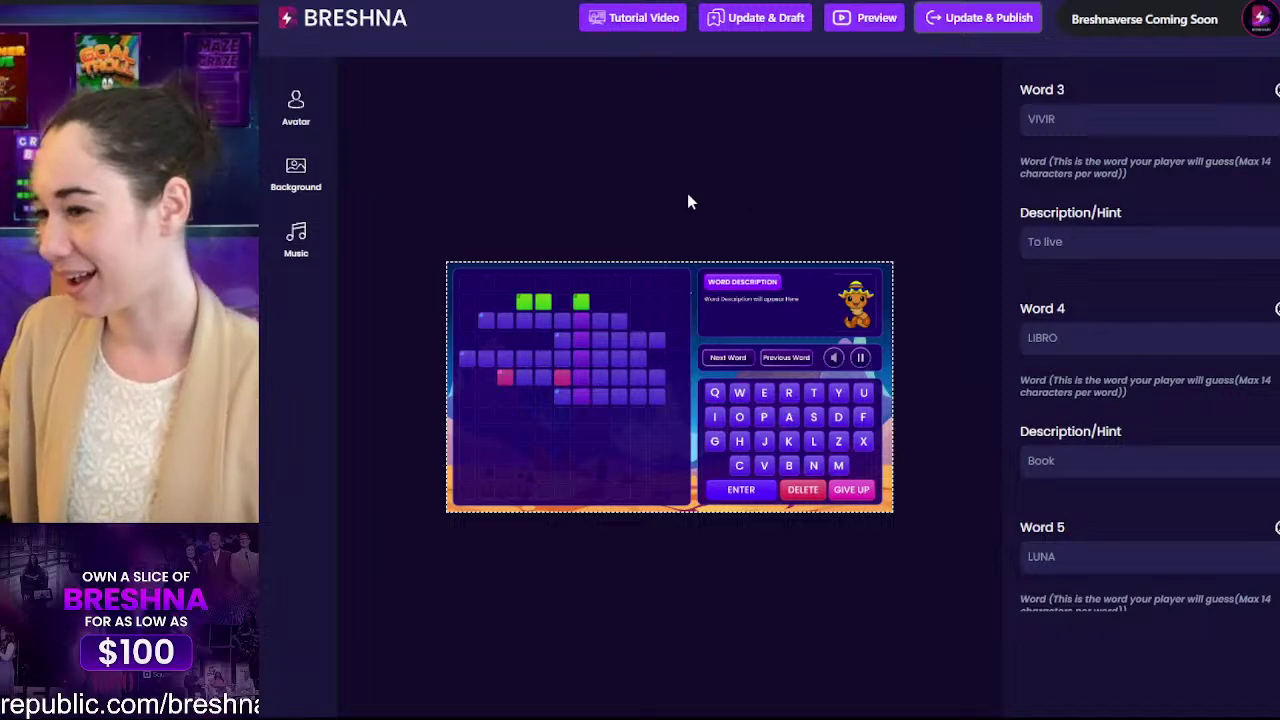
Step: Return to the Breshna homepage and start a game from the Learn With Letters template
{"action": "left_click", "coordinate": [330, 24]}
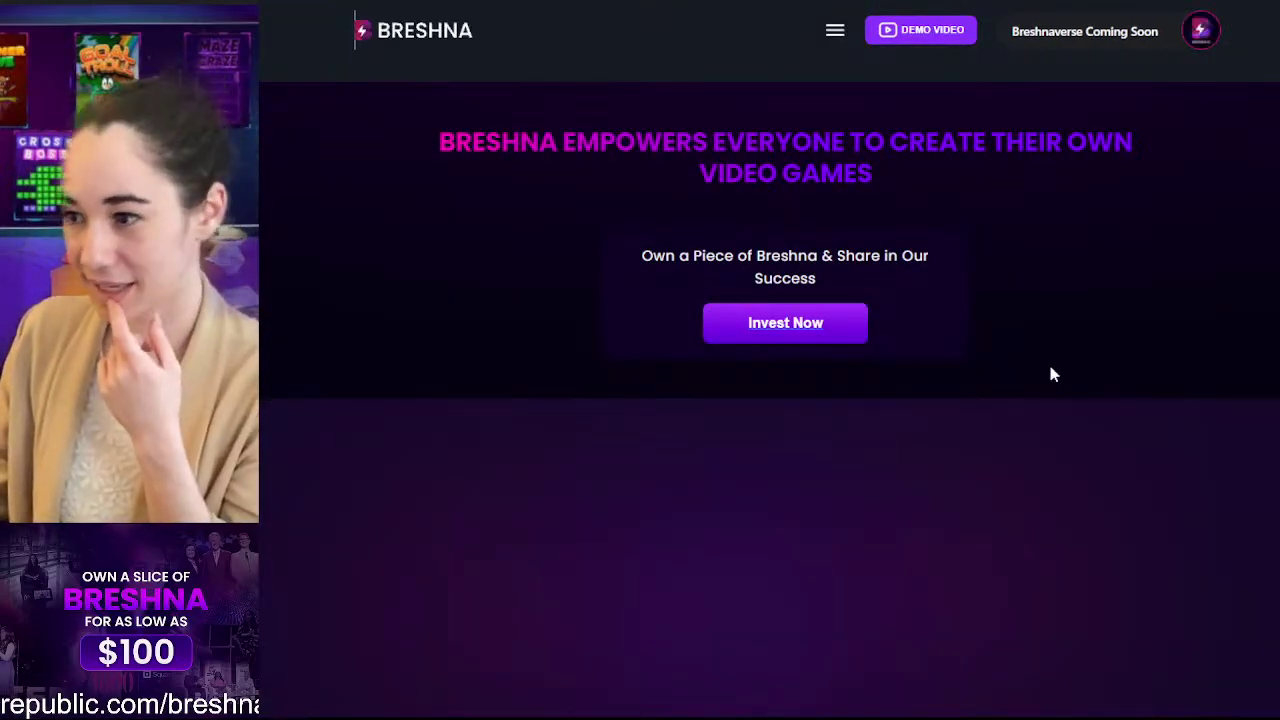
{"action": "scroll", "coordinate": [1063, 314], "scroll_direction": "down", "scroll_amount": 9}
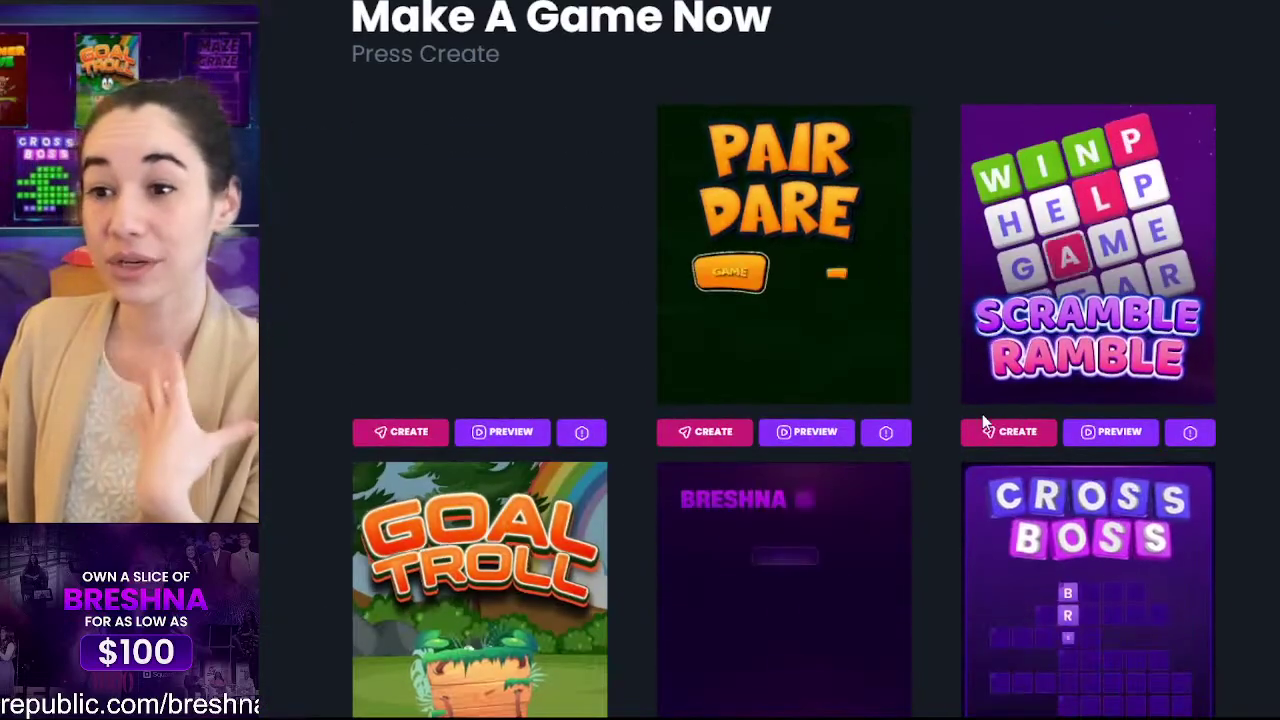
{"action": "scroll", "coordinate": [986, 422], "scroll_direction": "down", "scroll_amount": 8}
{"action": "scroll", "coordinate": [986, 422], "scroll_direction": "down", "scroll_amount": 10}
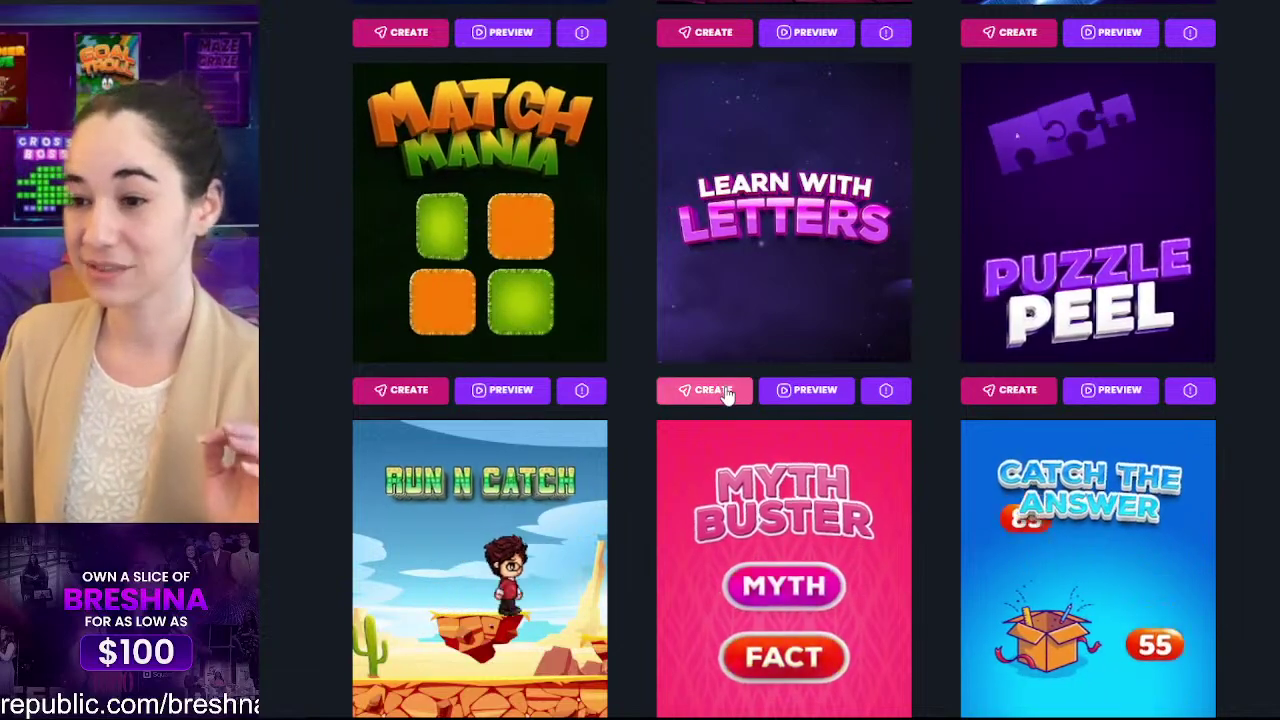
{"action": "left_click", "coordinate": [722, 390]}
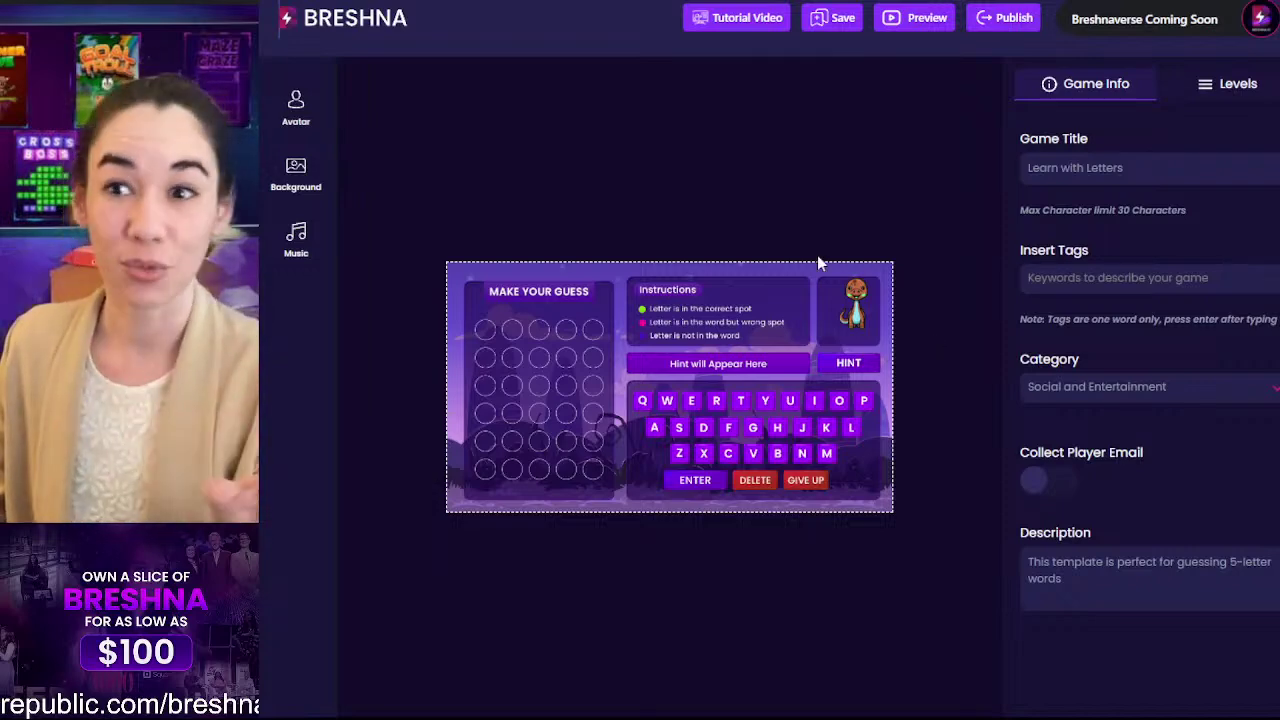
Step: Go back to the homepage and create a game from the Goal Troll template instead
{"action": "left_click", "coordinate": [370, 18]}
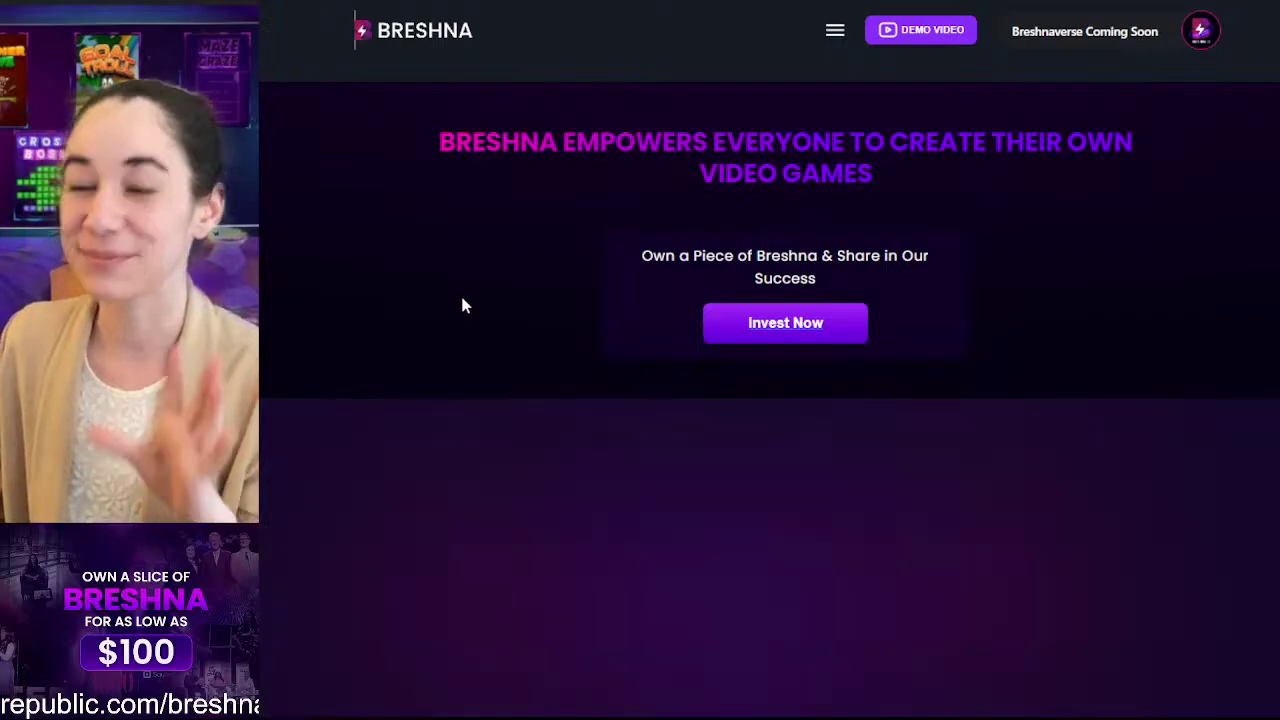
{"action": "scroll", "coordinate": [460, 300], "scroll_direction": "down", "scroll_amount": 2}
{"action": "scroll", "coordinate": [460, 300], "scroll_direction": "down", "scroll_amount": 4}
{"action": "scroll", "coordinate": [463, 305], "scroll_direction": "down", "scroll_amount": 5}
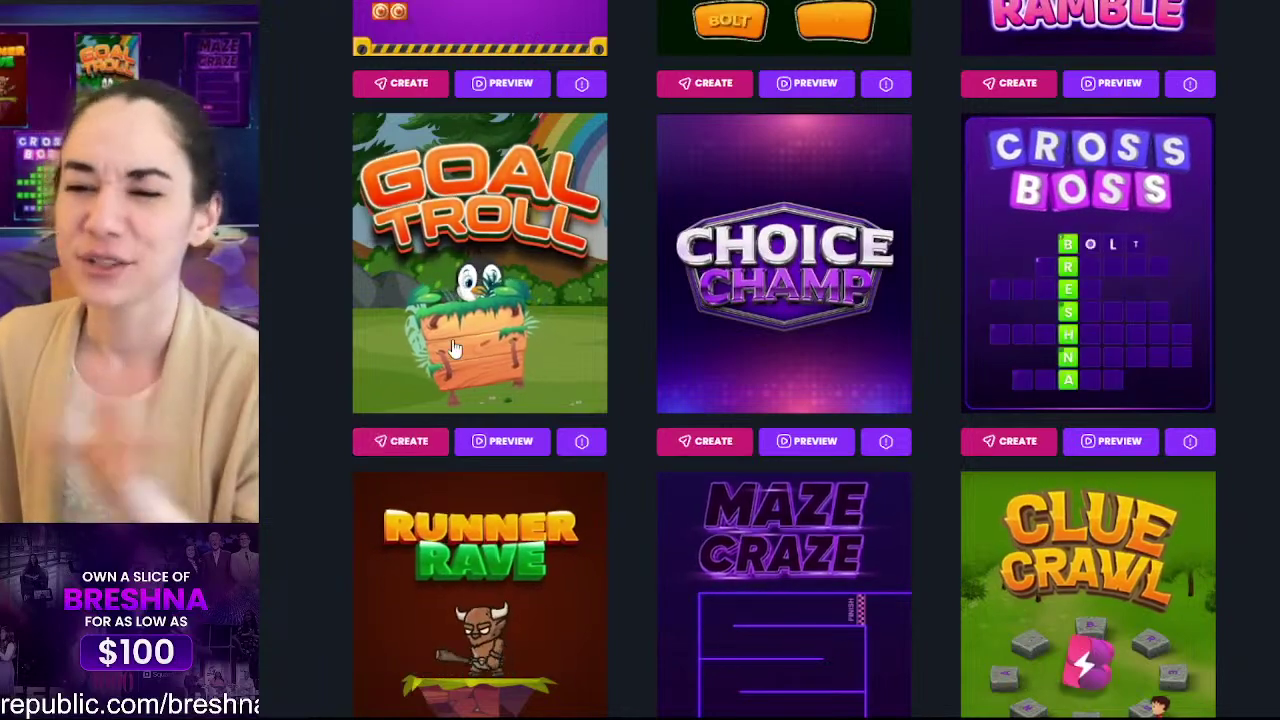
{"action": "left_click", "coordinate": [397, 445]}
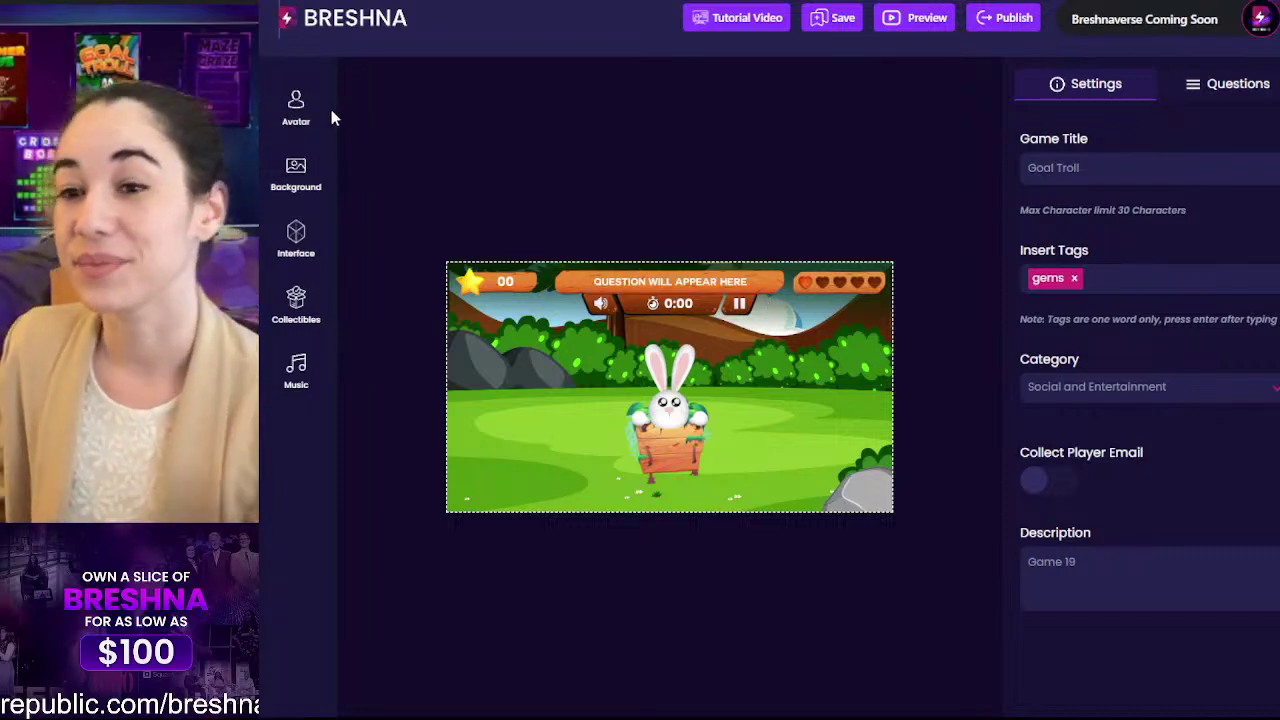
Step: Browse the avatar library, including all Bolt Squad Uploads, keeping the bunny as the avatar
{"action": "left_click", "coordinate": [300, 108]}
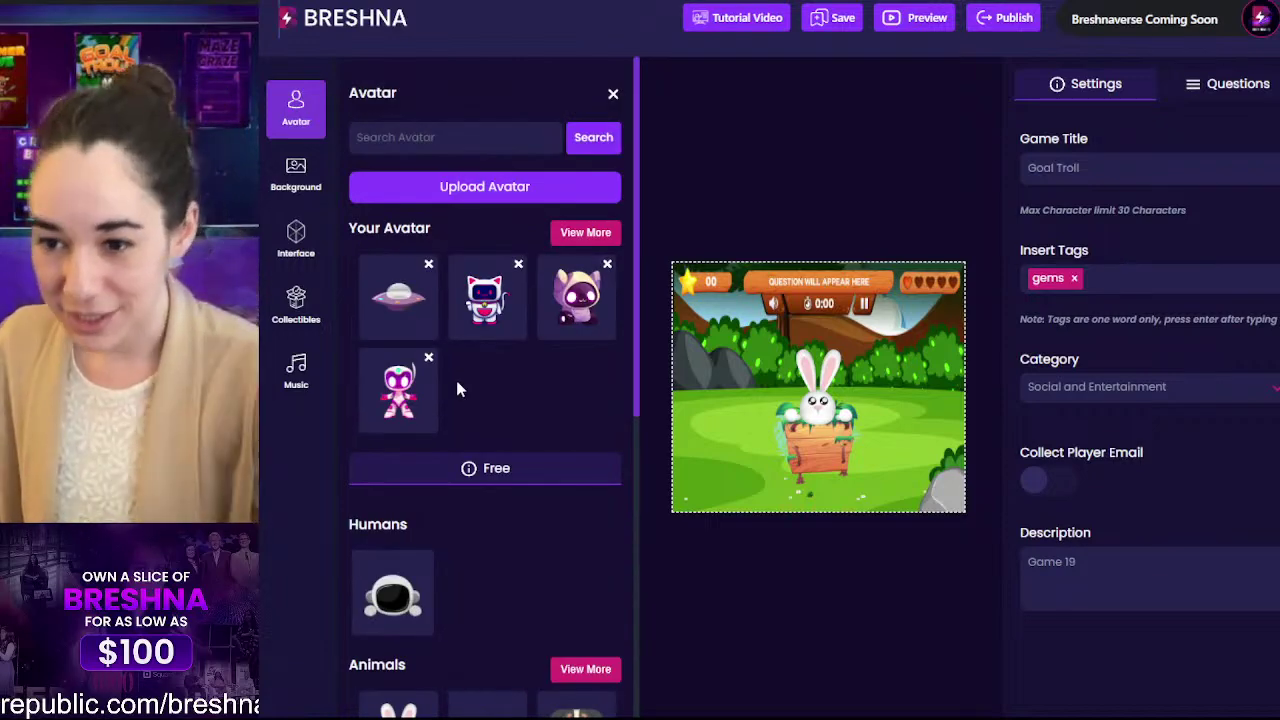
{"action": "scroll", "coordinate": [456, 381], "scroll_direction": "down", "scroll_amount": 1}
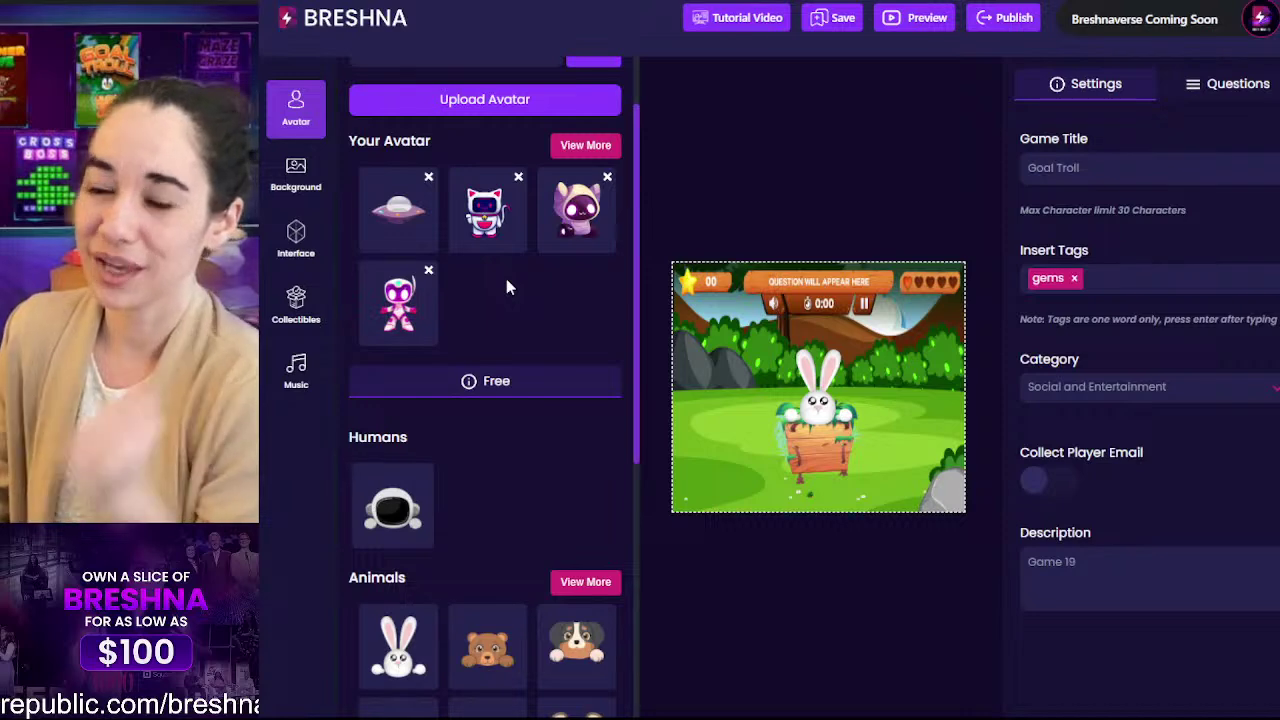
{"action": "scroll", "coordinate": [485, 440], "scroll_direction": "down", "scroll_amount": 4}
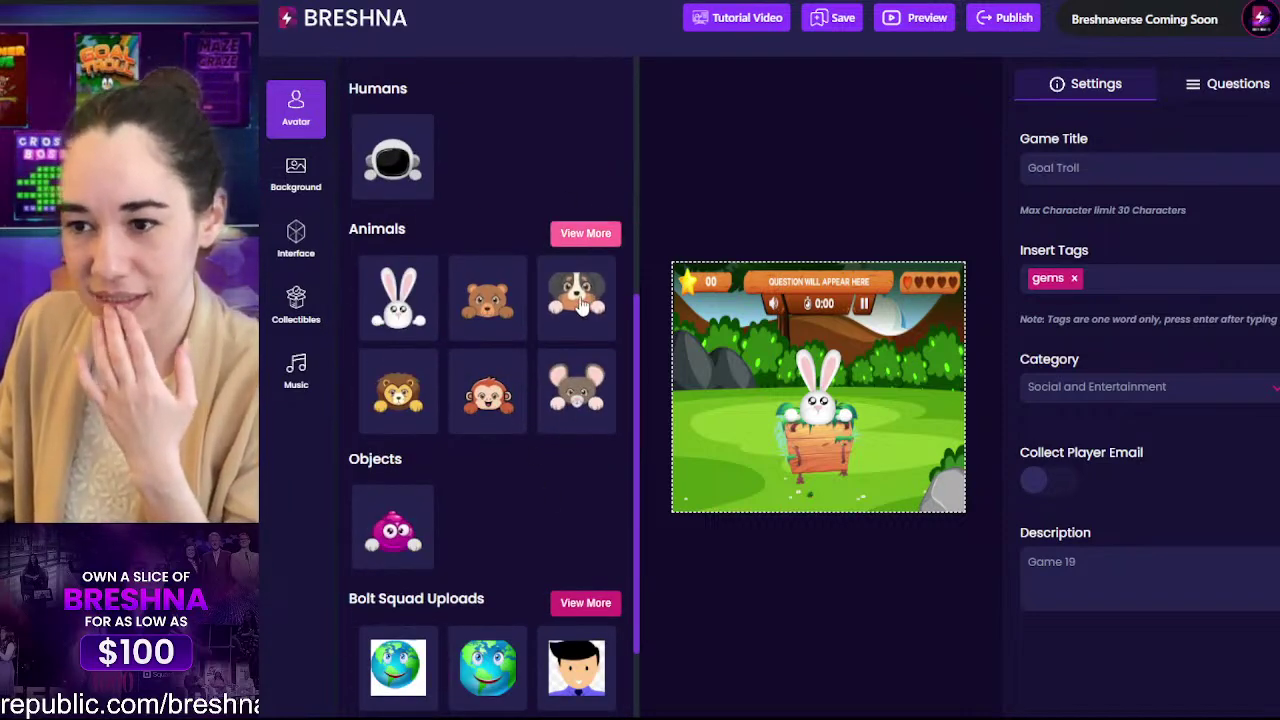
{"action": "scroll", "coordinate": [551, 437], "scroll_direction": "down", "scroll_amount": 1}
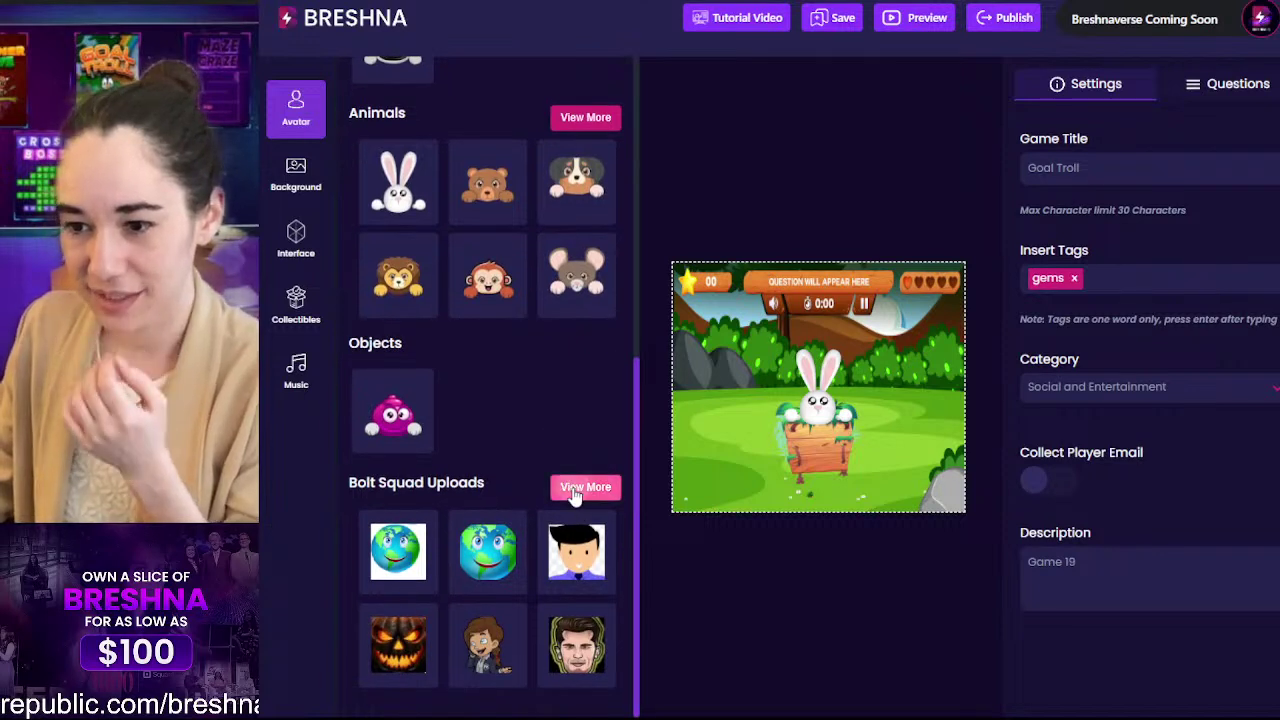
{"action": "left_click", "coordinate": [580, 487]}
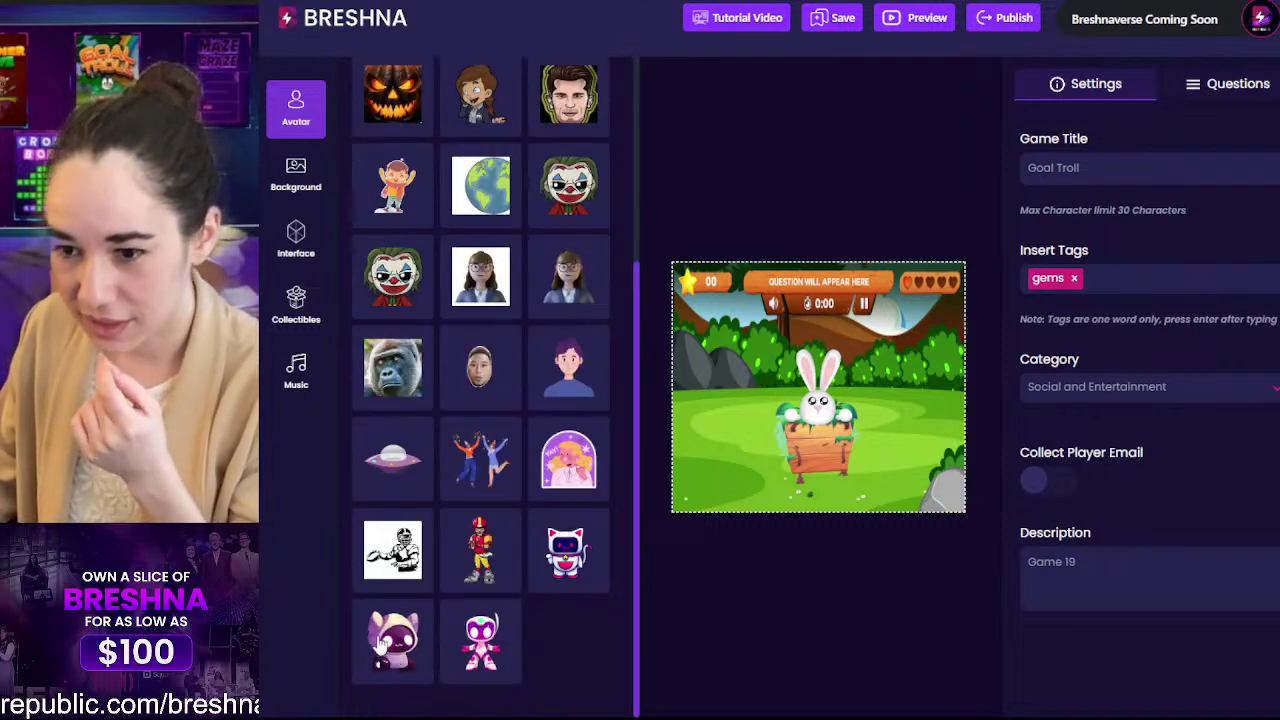
{"action": "scroll", "coordinate": [566, 588], "scroll_direction": "up", "scroll_amount": 5}
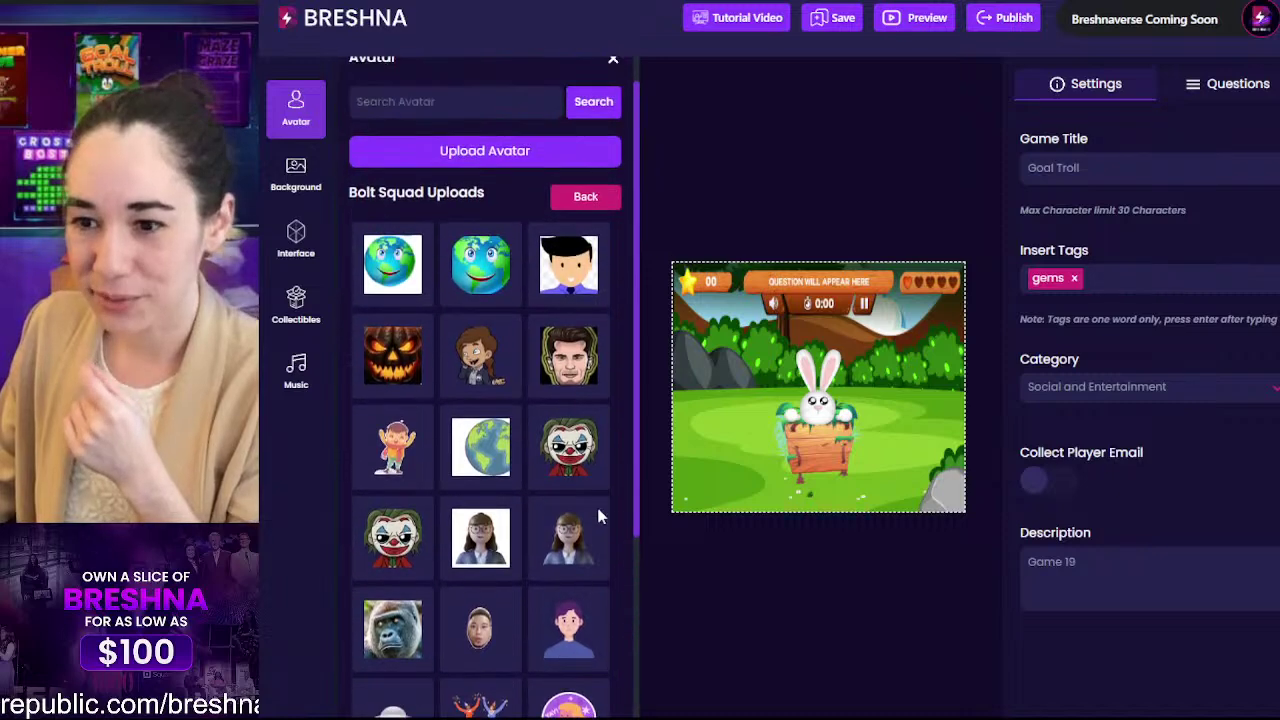
{"action": "scroll", "coordinate": [463, 347], "scroll_direction": "down", "scroll_amount": 3}
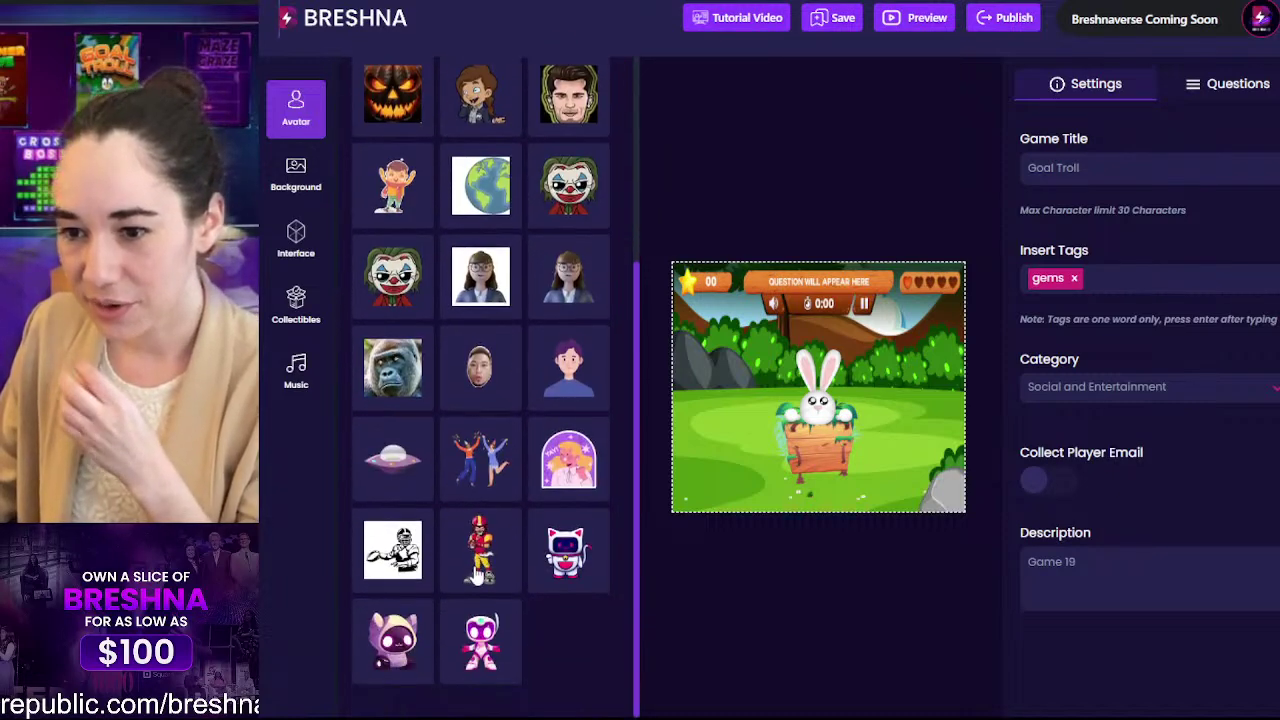
{"action": "scroll", "coordinate": [480, 350], "scroll_direction": "up", "scroll_amount": 3}
{"action": "left_click", "coordinate": [590, 233]}
{"action": "scroll", "coordinate": [531, 357], "scroll_direction": "down", "scroll_amount": 5}
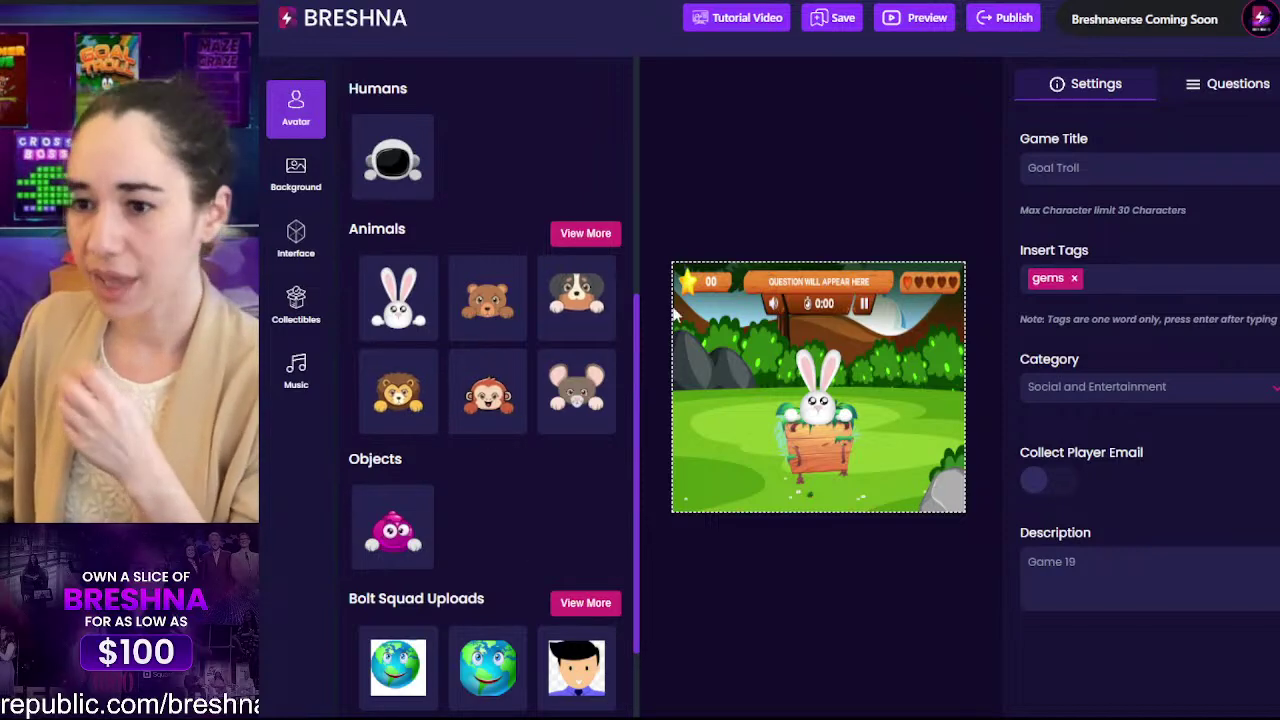
{"action": "scroll", "coordinate": [560, 455], "scroll_direction": "up", "scroll_amount": 5}
{"action": "scroll", "coordinate": [558, 447], "scroll_direction": "down", "scroll_amount": 2}
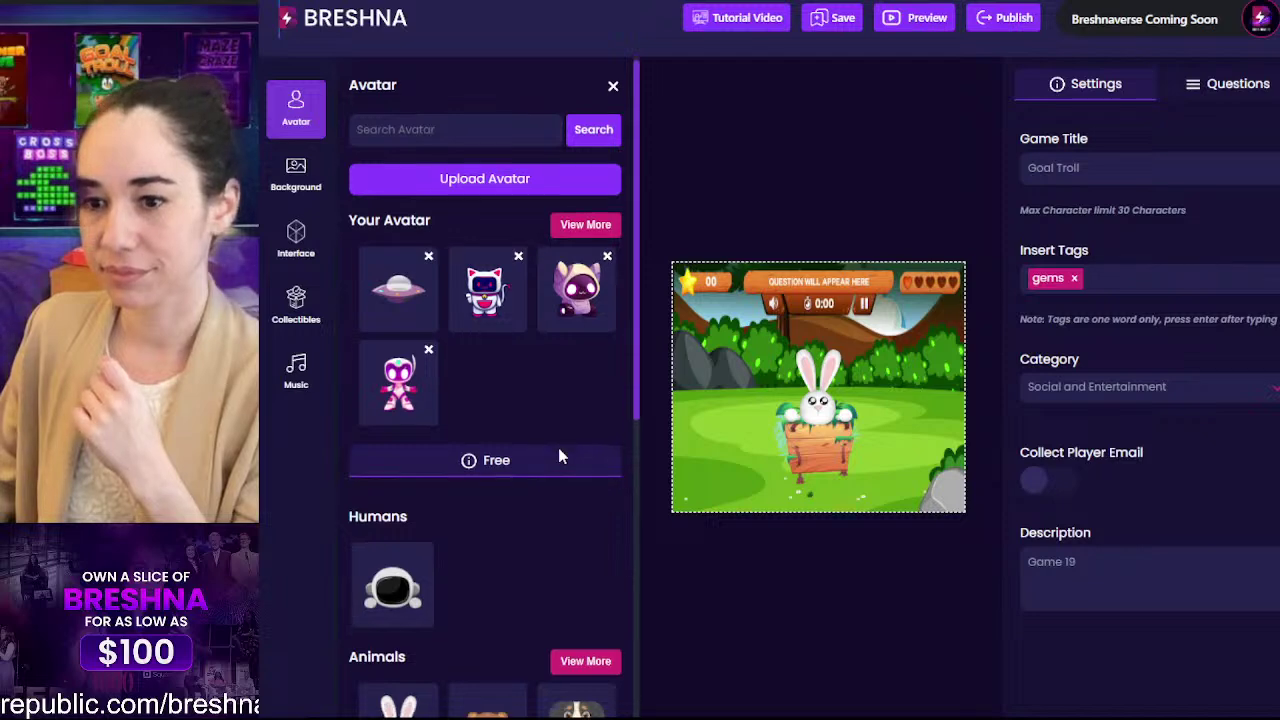
Step: Browse the full background set and apply the blue night scene
{"action": "left_click", "coordinate": [305, 180]}
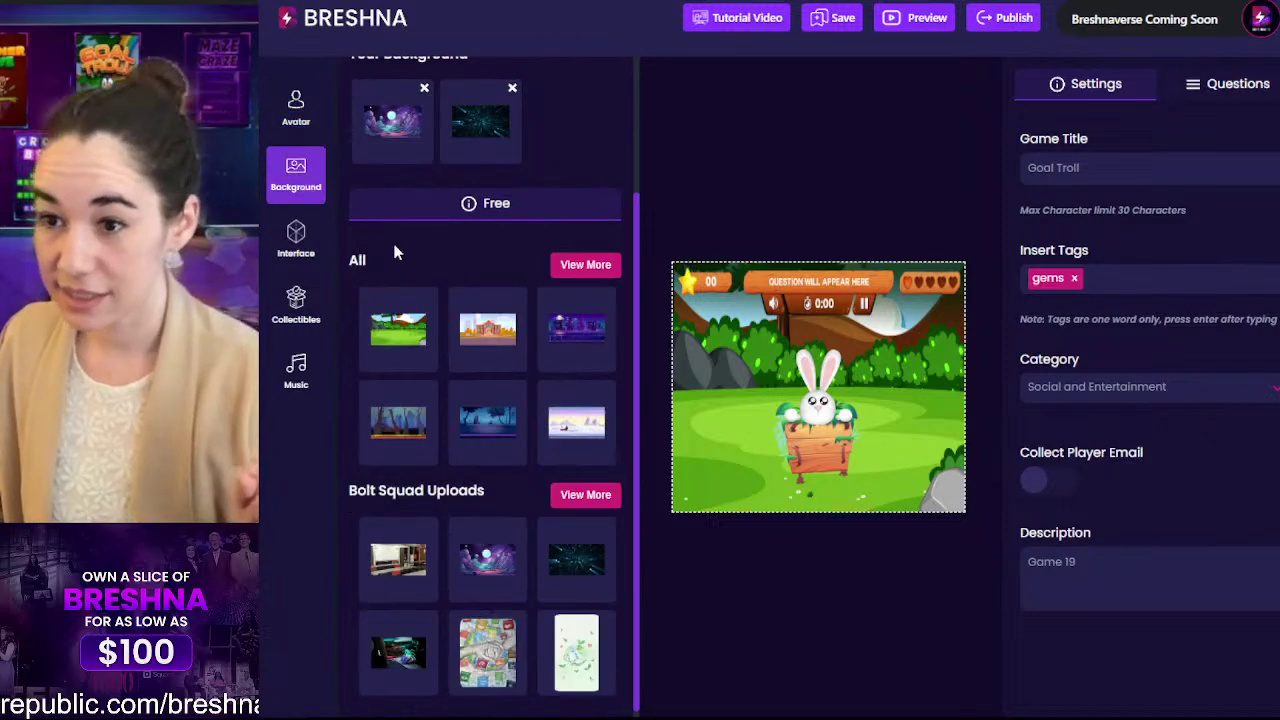
{"action": "left_click", "coordinate": [580, 266]}
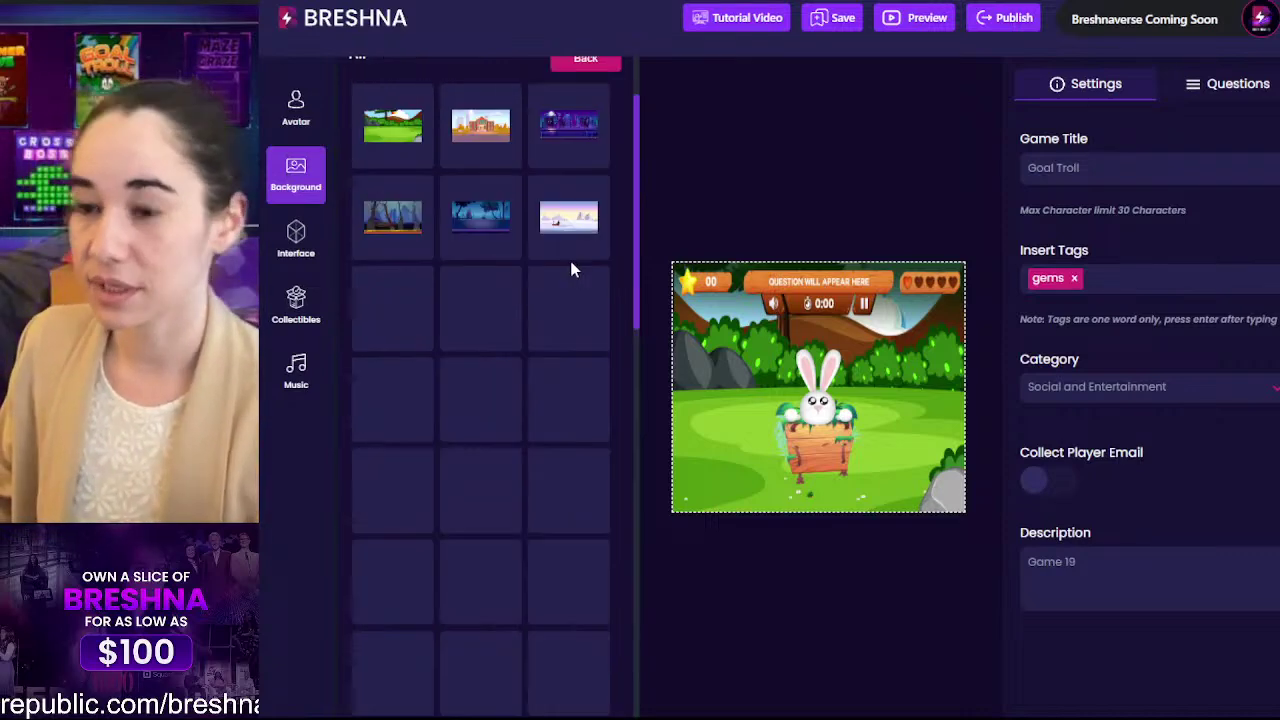
{"action": "scroll", "coordinate": [573, 270], "scroll_direction": "down", "scroll_amount": 2}
{"action": "scroll", "coordinate": [572, 270], "scroll_direction": "down", "scroll_amount": 4}
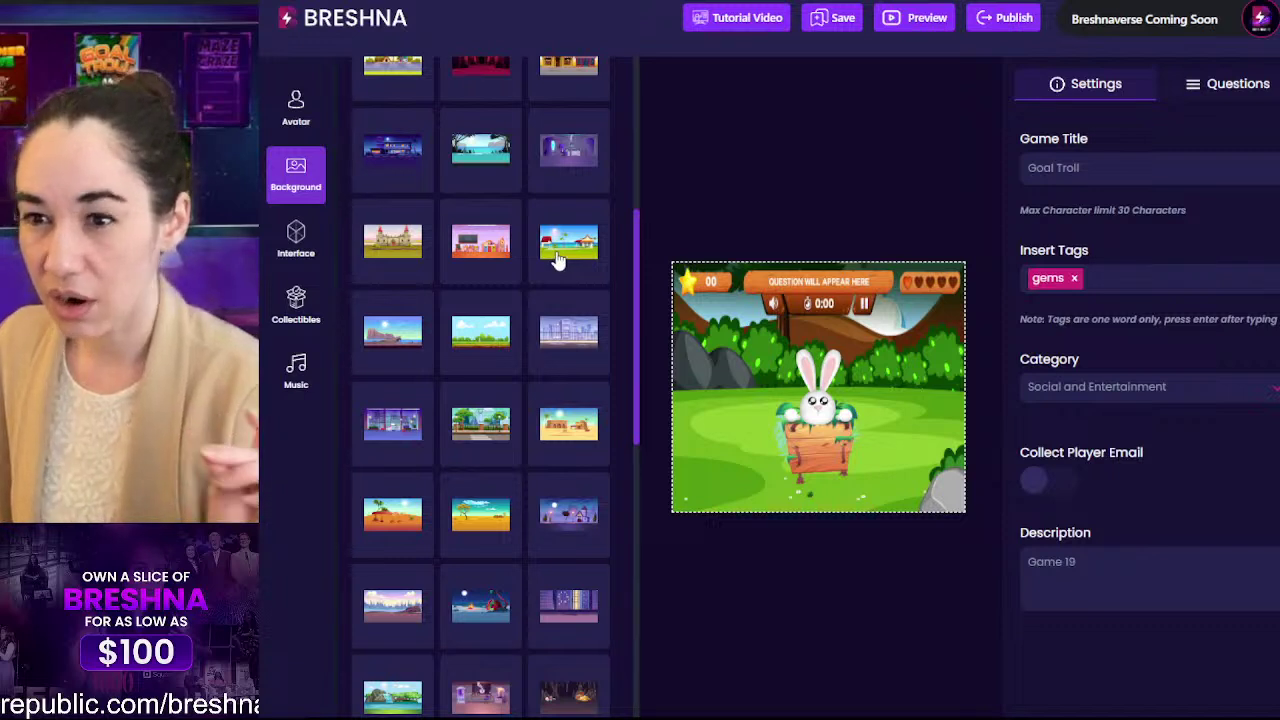
{"action": "scroll", "coordinate": [555, 255], "scroll_direction": "down", "scroll_amount": 5}
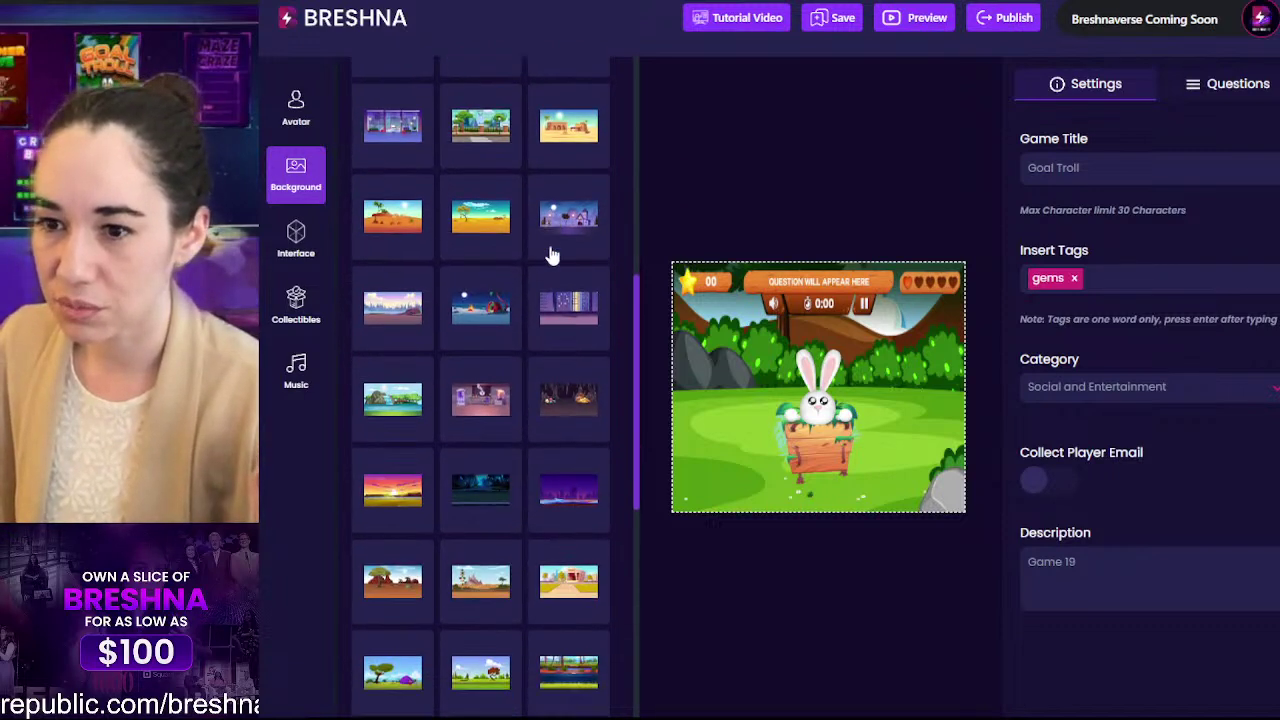
{"action": "scroll", "coordinate": [485, 302], "scroll_direction": "down", "scroll_amount": 5}
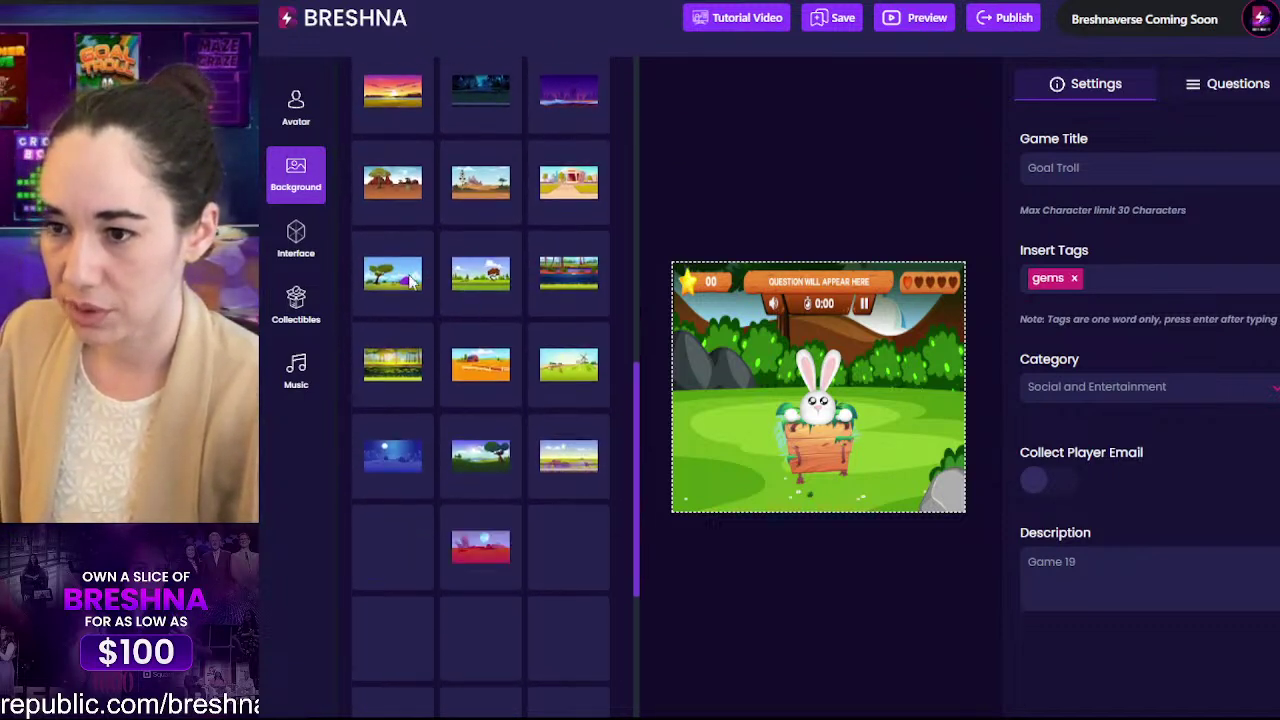
{"action": "scroll", "coordinate": [521, 395], "scroll_direction": "down", "scroll_amount": 1}
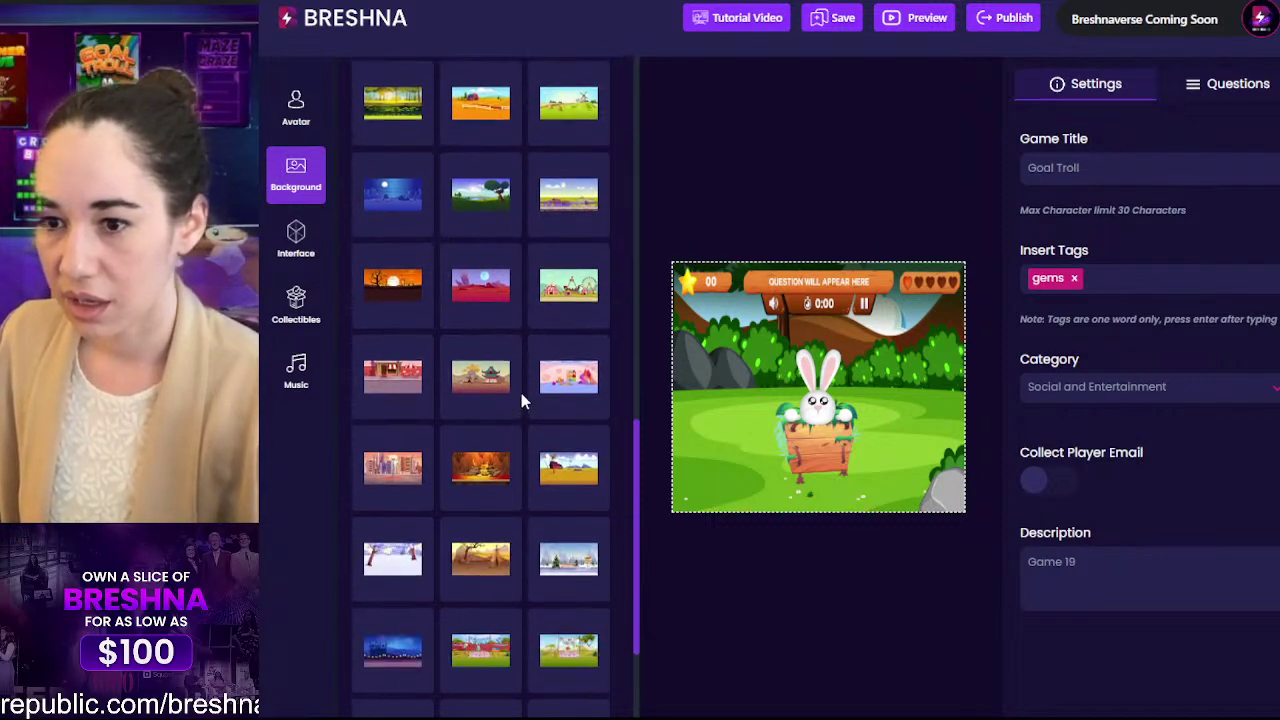
{"action": "left_click", "coordinate": [397, 208]}
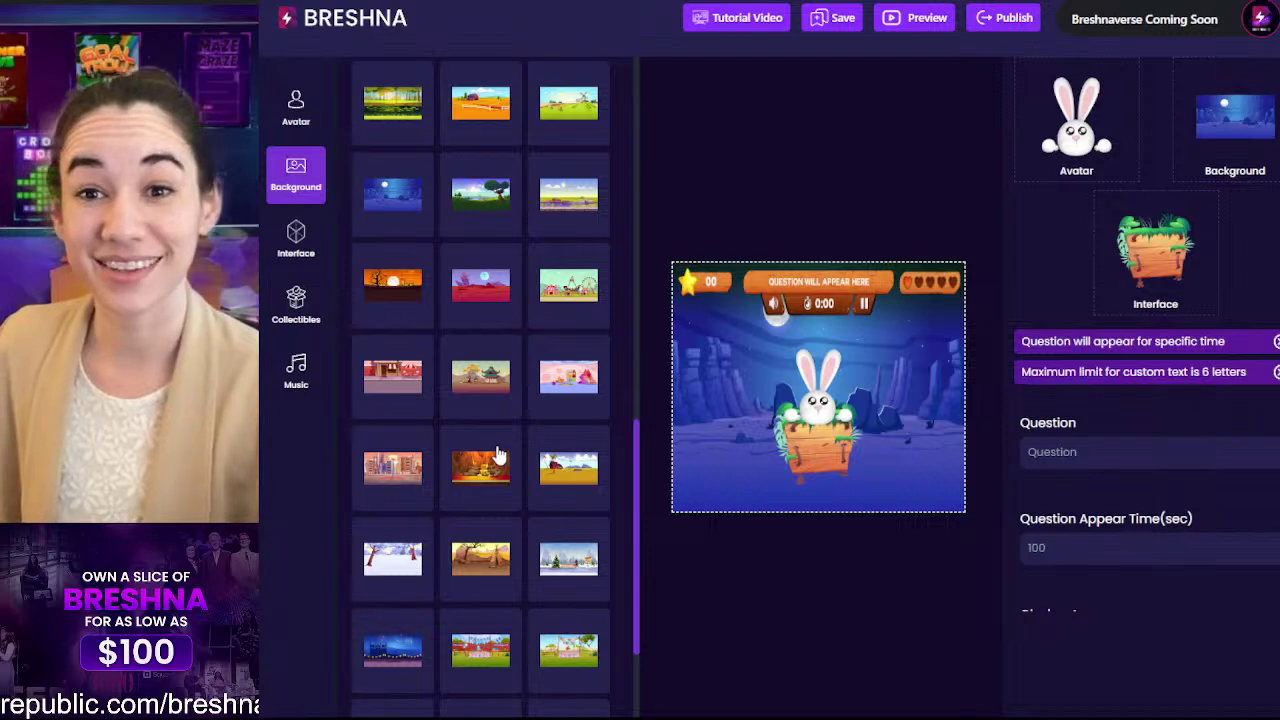
Step: Switch the background to the sunny ocean ship-deck scene with a railing
{"action": "scroll", "coordinate": [518, 289], "scroll_direction": "down", "scroll_amount": 3}
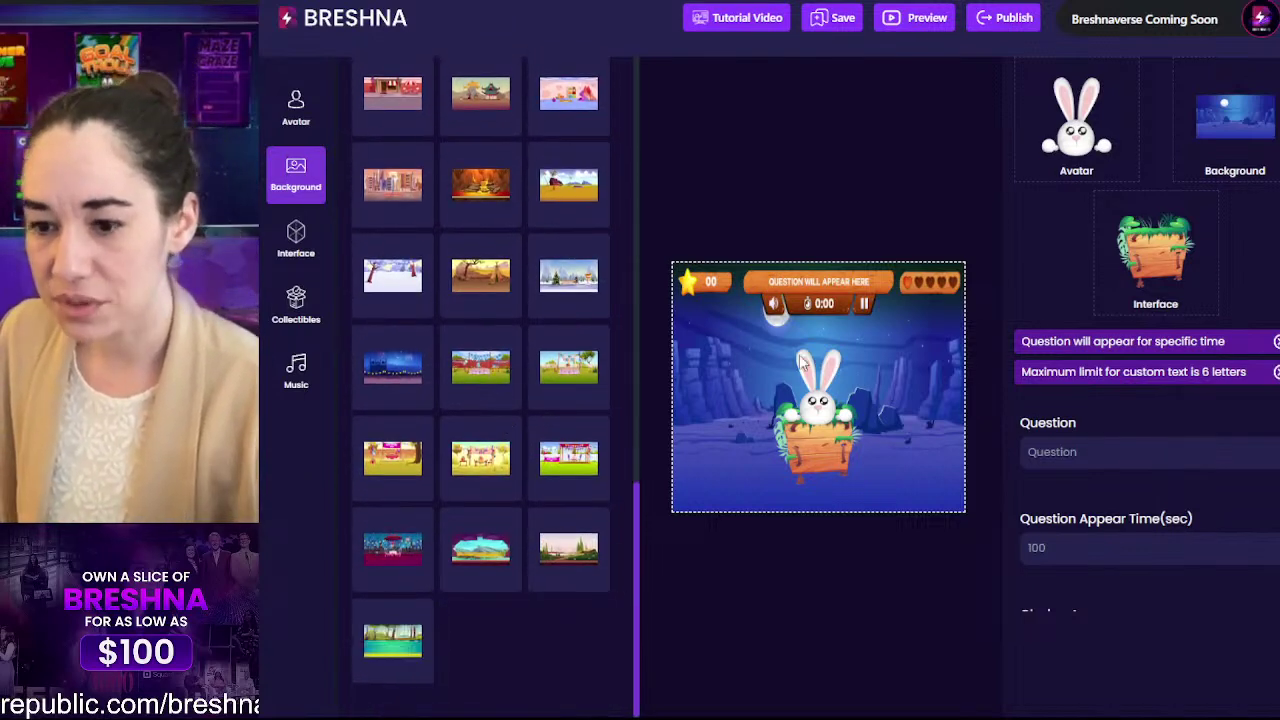
{"action": "scroll", "coordinate": [405, 285], "scroll_direction": "up", "scroll_amount": 15}
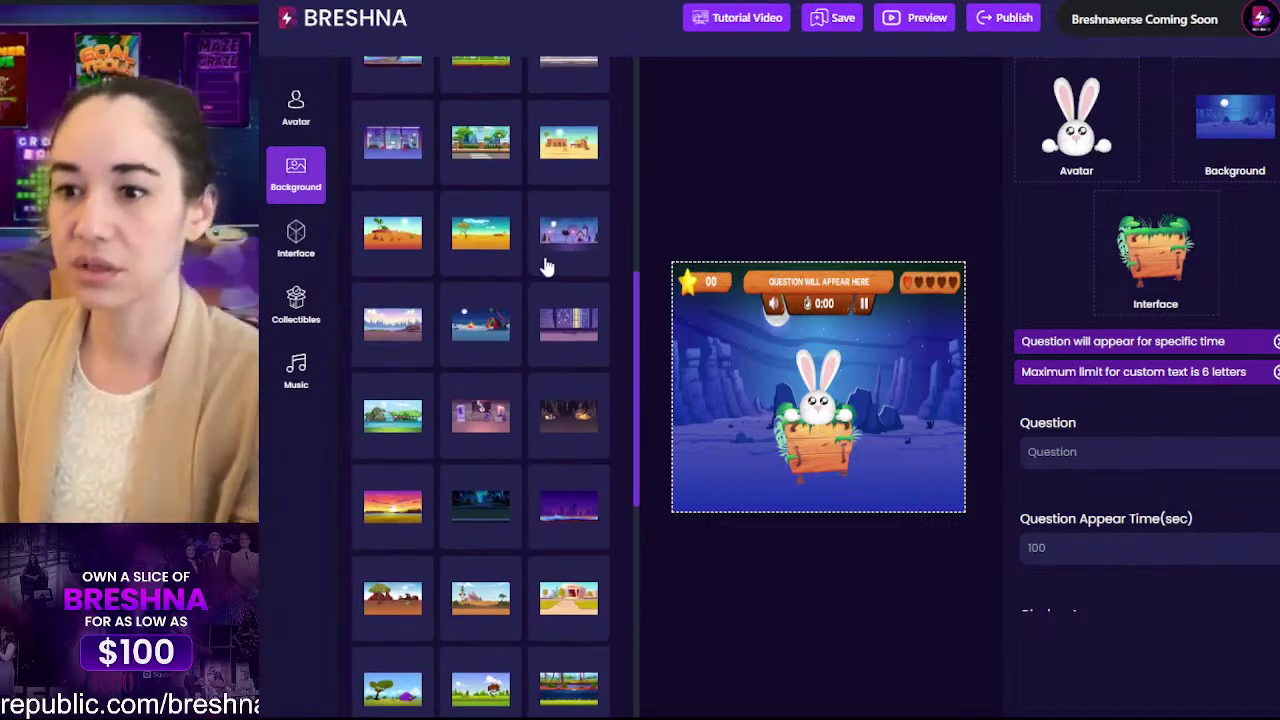
{"action": "scroll", "coordinate": [450, 343], "scroll_direction": "down", "scroll_amount": 4}
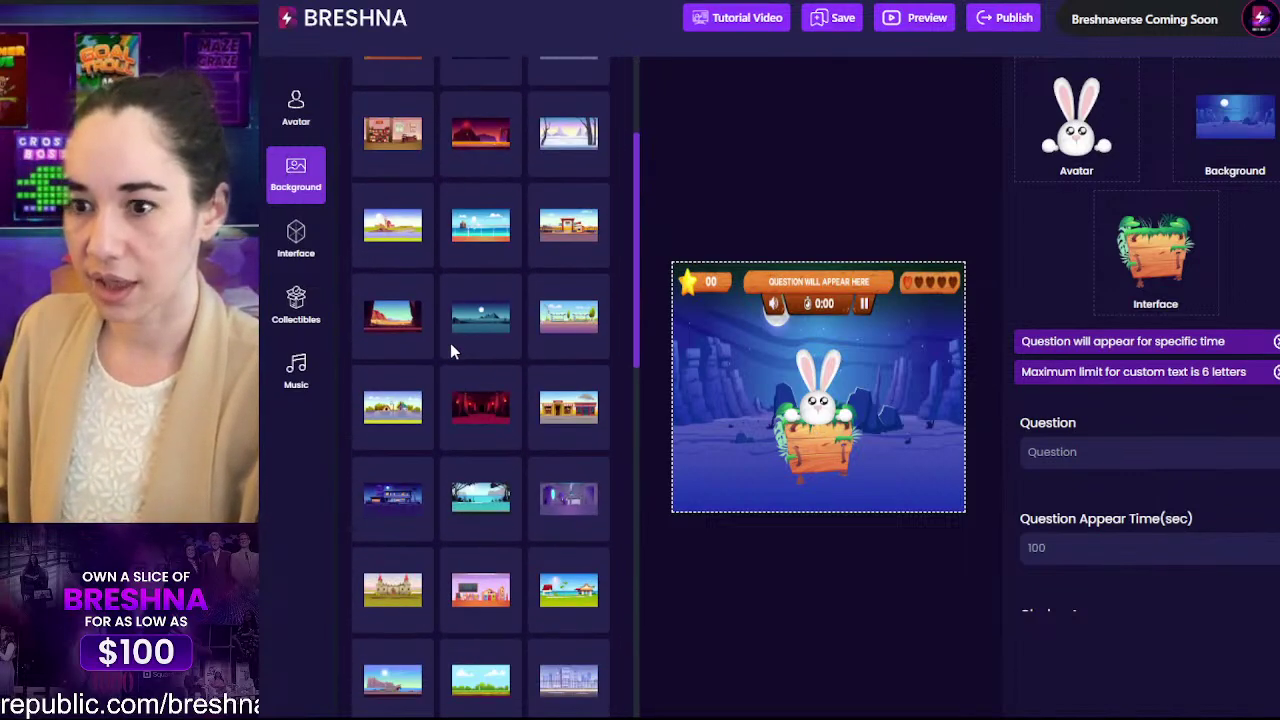
{"action": "left_click", "coordinate": [478, 233]}
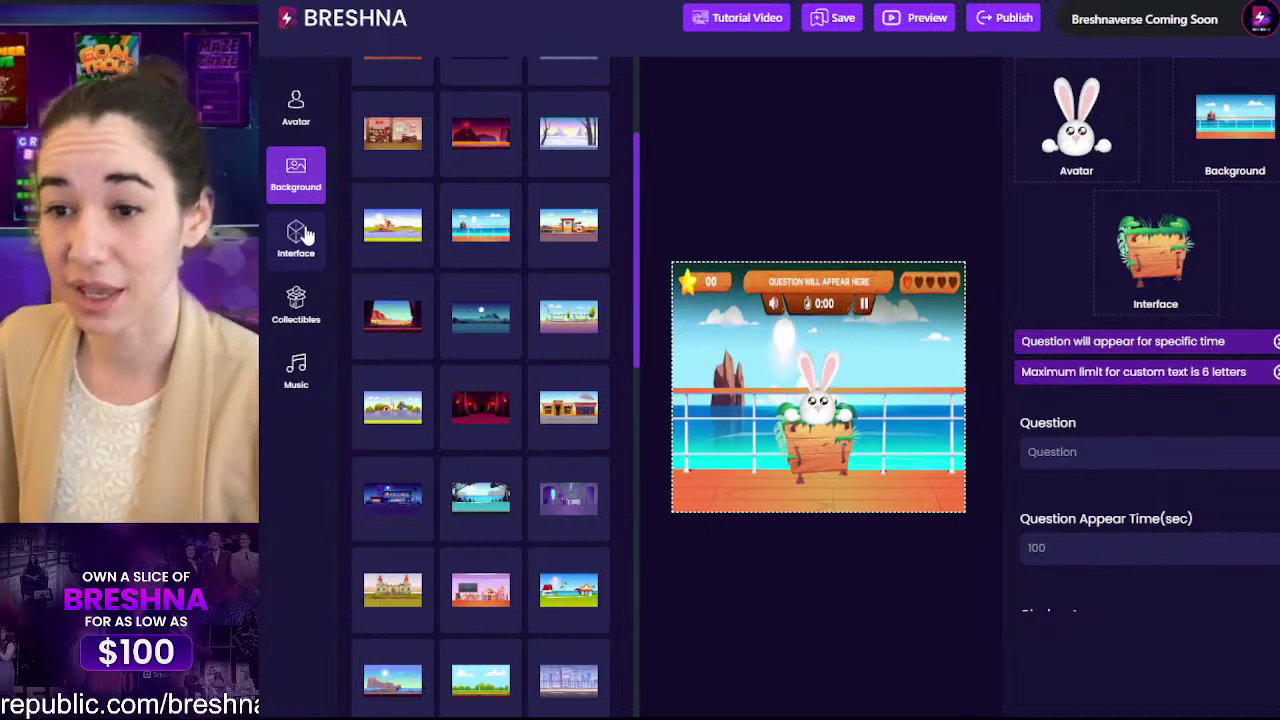
Step: View all interface frames, such as wooden, stone and icy signs, then return to the overview
{"action": "left_click", "coordinate": [306, 234]}
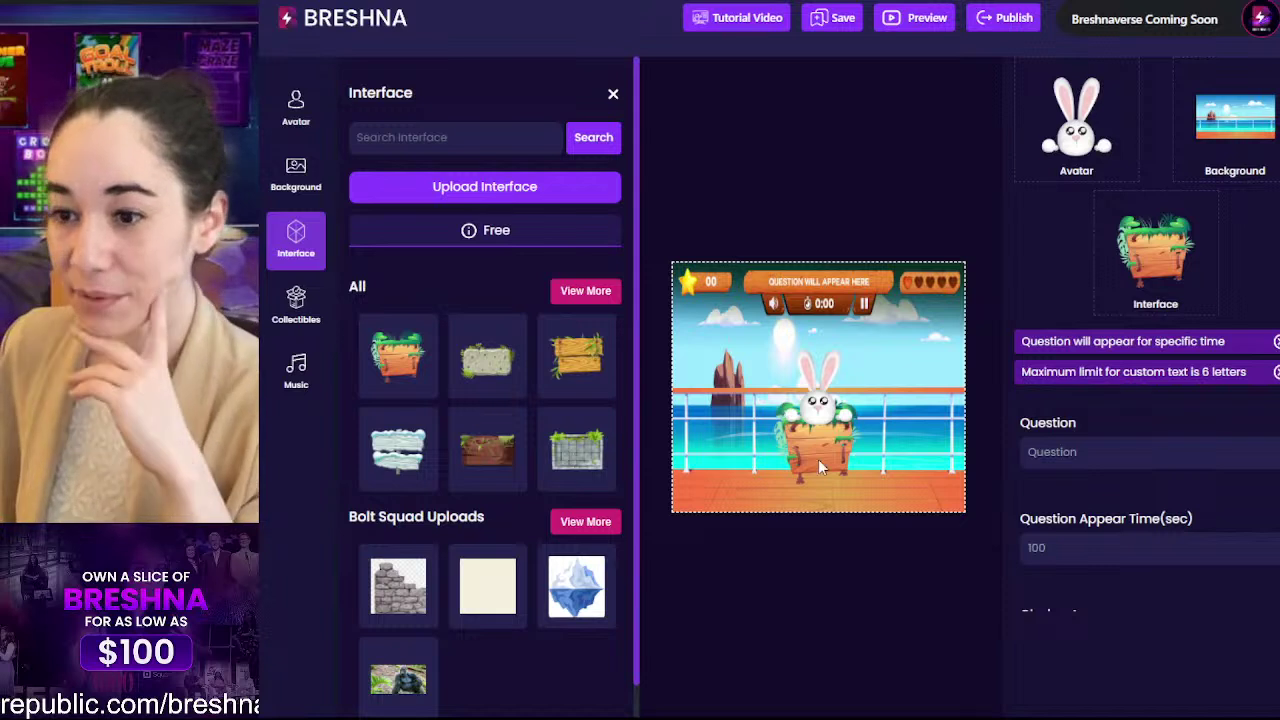
{"action": "left_click", "coordinate": [585, 291]}
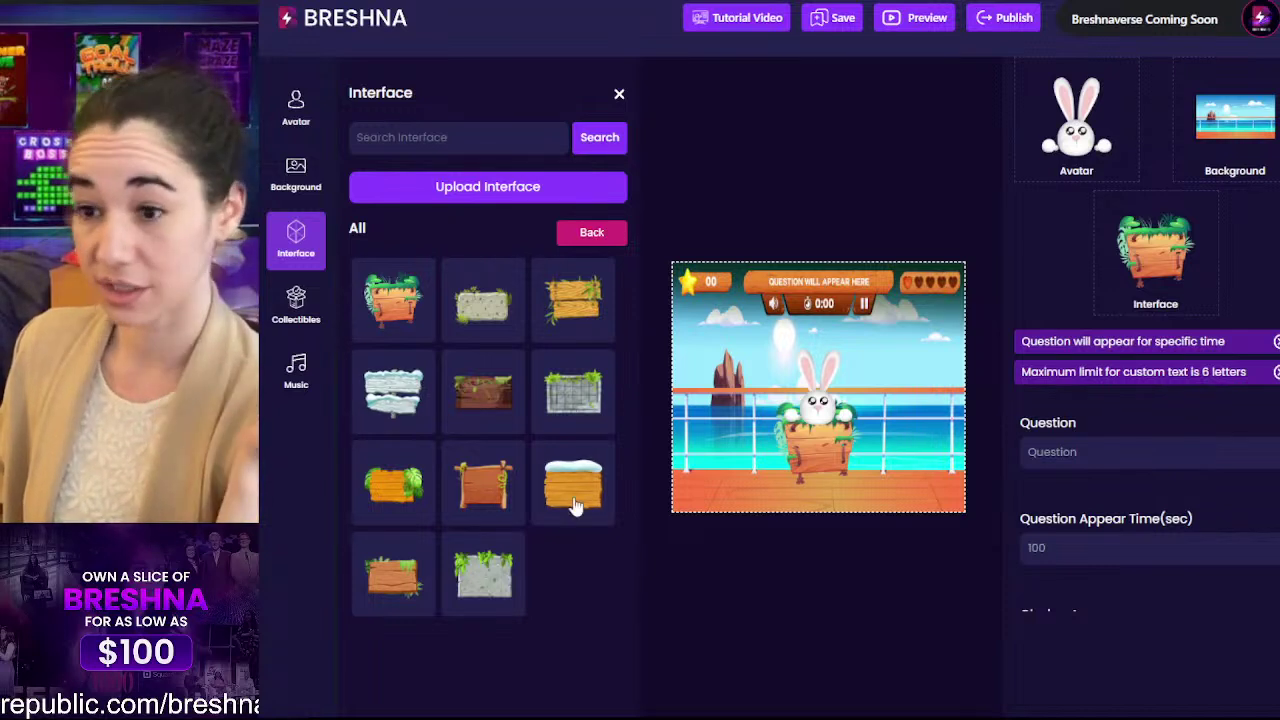
{"action": "left_click", "coordinate": [591, 233]}
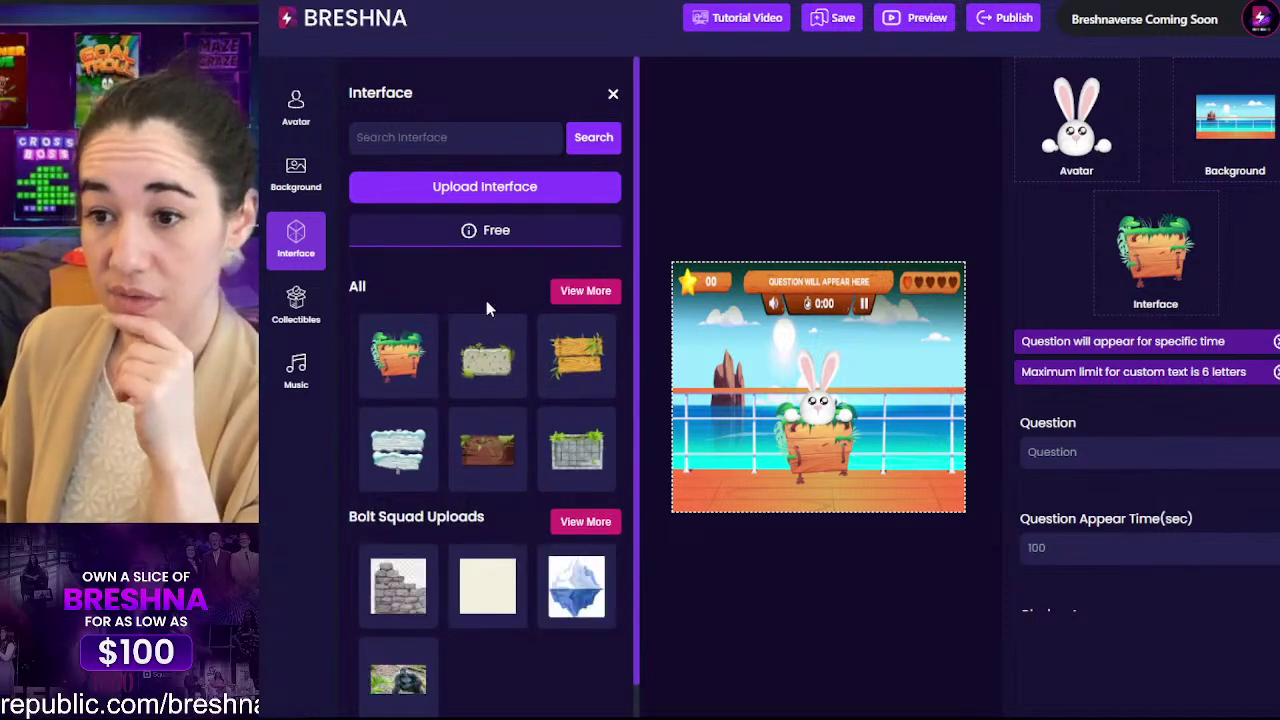
{"action": "scroll", "coordinate": [466, 443], "scroll_direction": "down", "scroll_amount": 1}
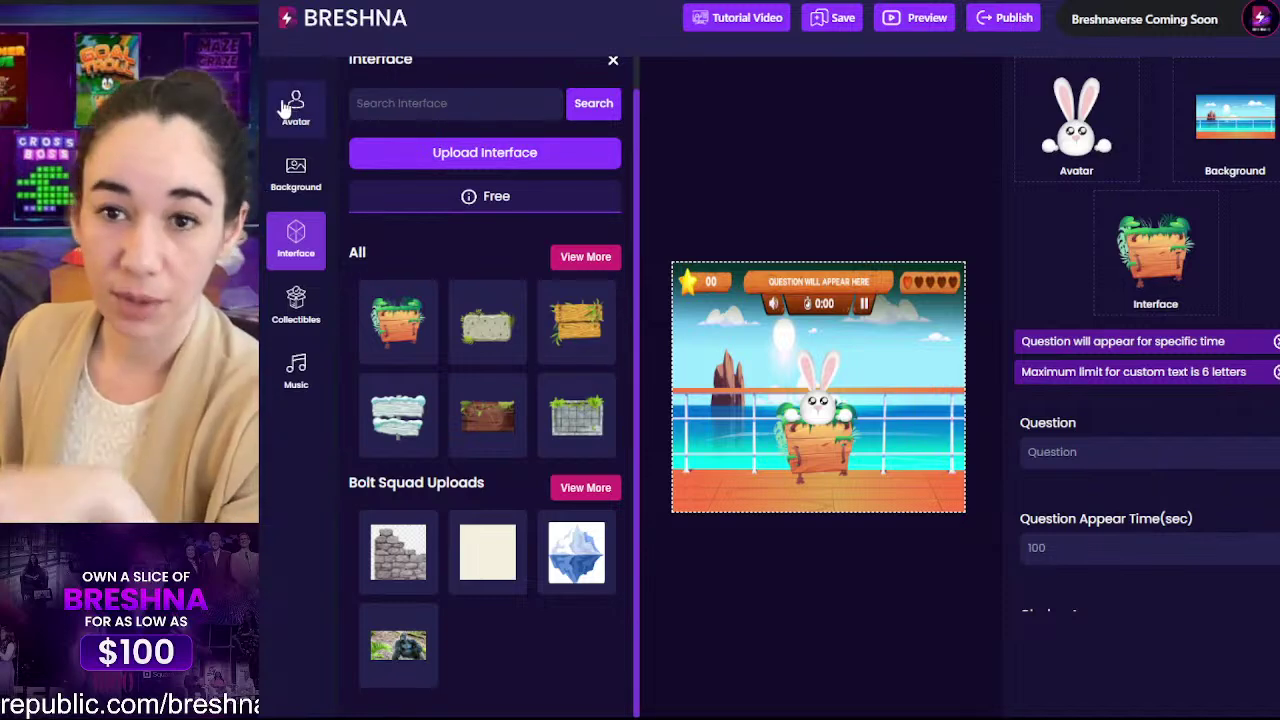
Step: Scroll through all uploaded collectibles, then bring up the music tracks like TERRAIN and WOBBLE
{"action": "left_click", "coordinate": [296, 305]}
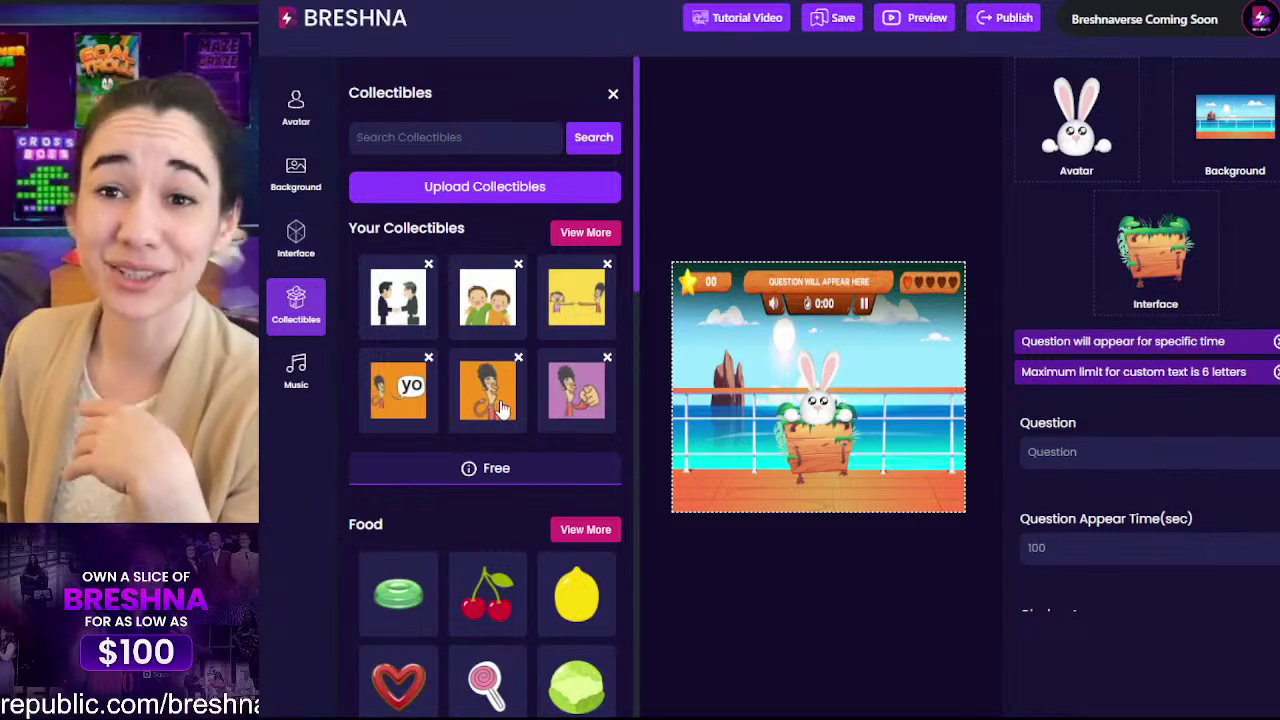
{"action": "left_click", "coordinate": [568, 238]}
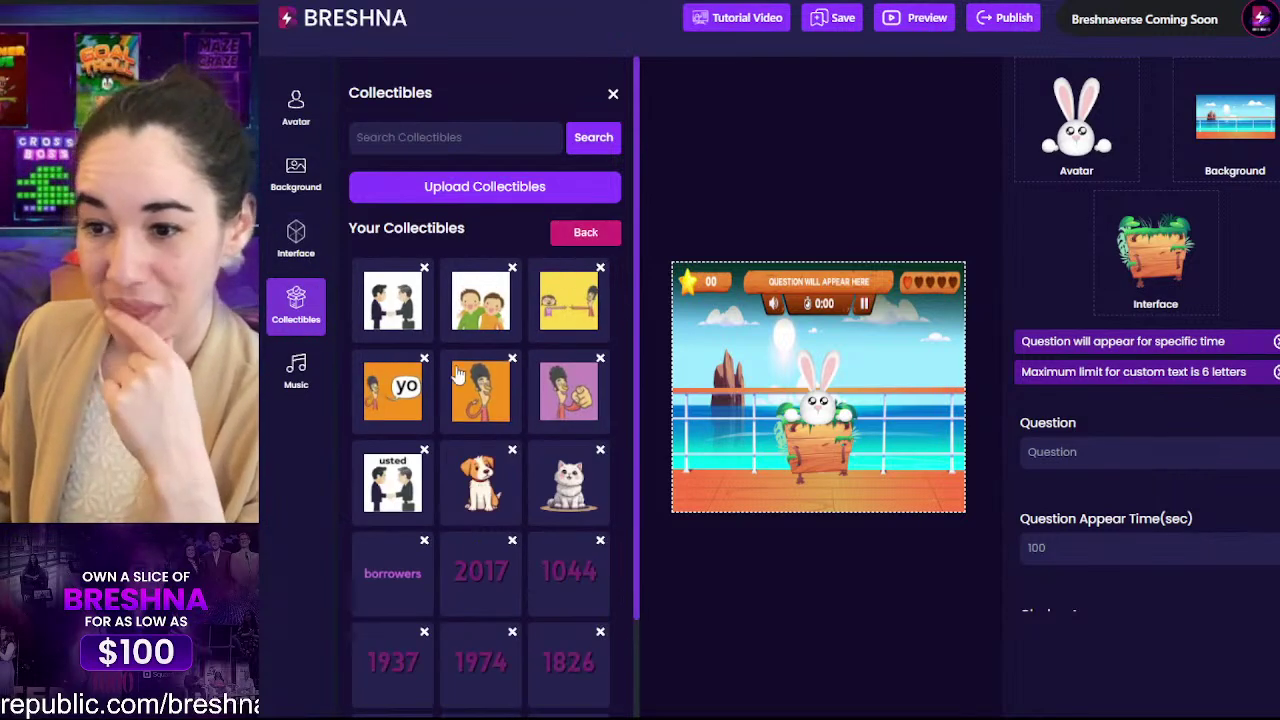
{"action": "scroll", "coordinate": [456, 373], "scroll_direction": "down", "scroll_amount": 1}
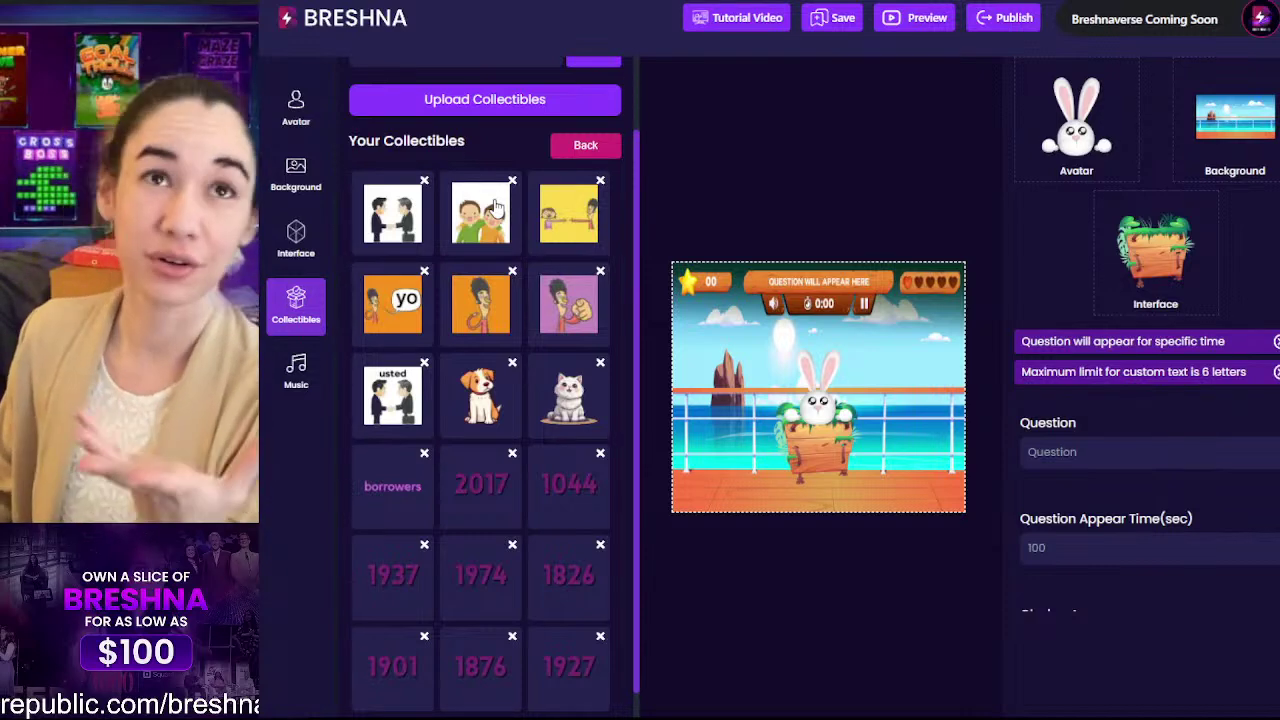
{"action": "scroll", "coordinate": [400, 179], "scroll_direction": "up", "scroll_amount": 1}
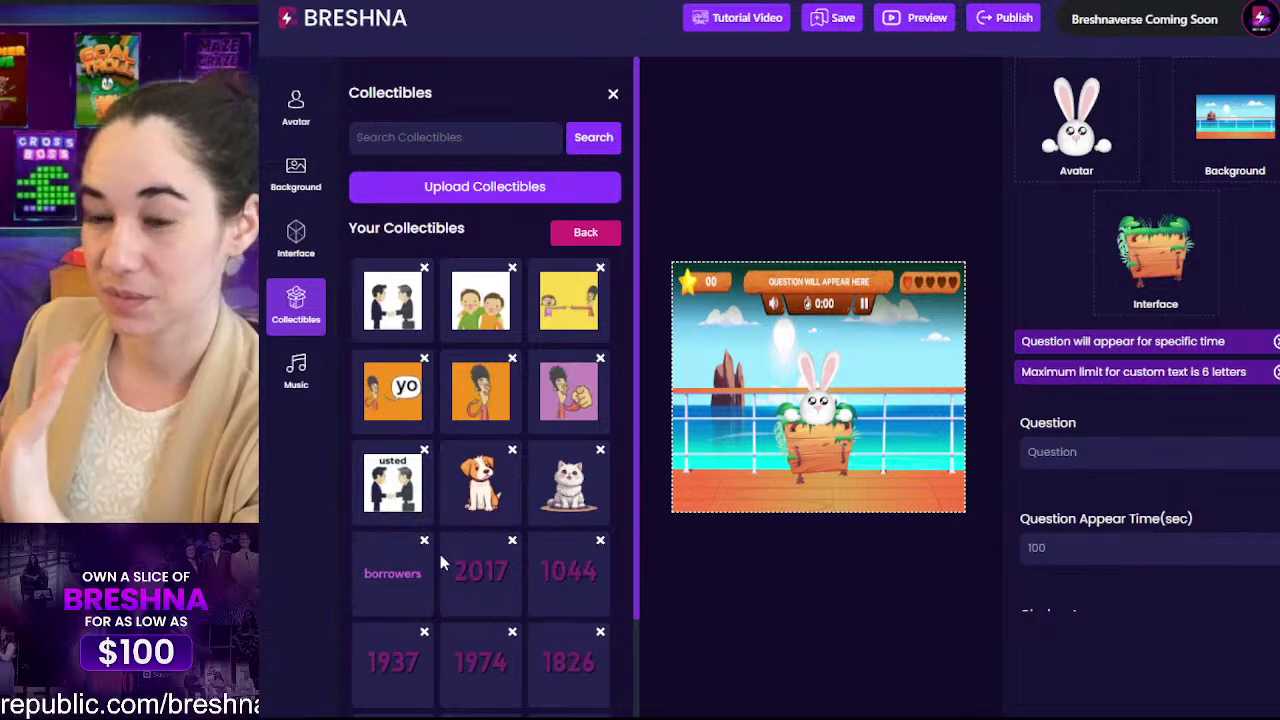
{"action": "left_click", "coordinate": [296, 380]}
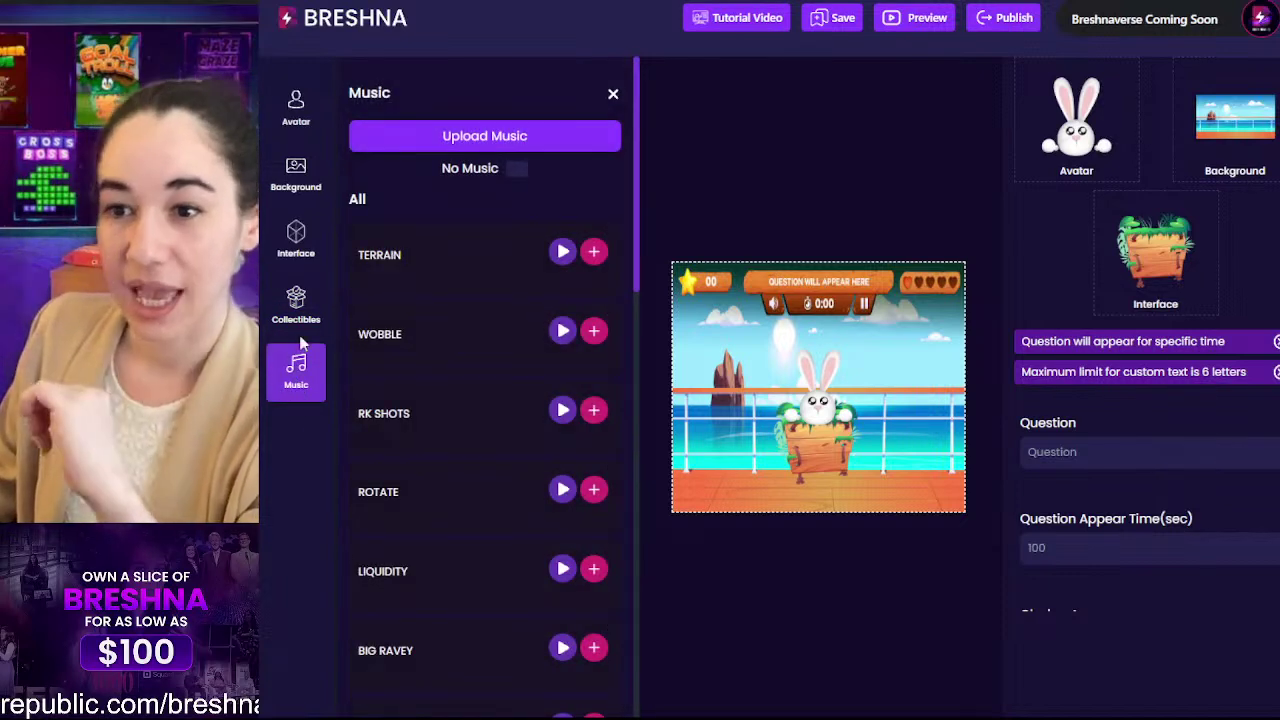
Step: Add the TERRAIN track, toggle No Music on and off, and close the Music panel
{"action": "left_click", "coordinate": [594, 251]}
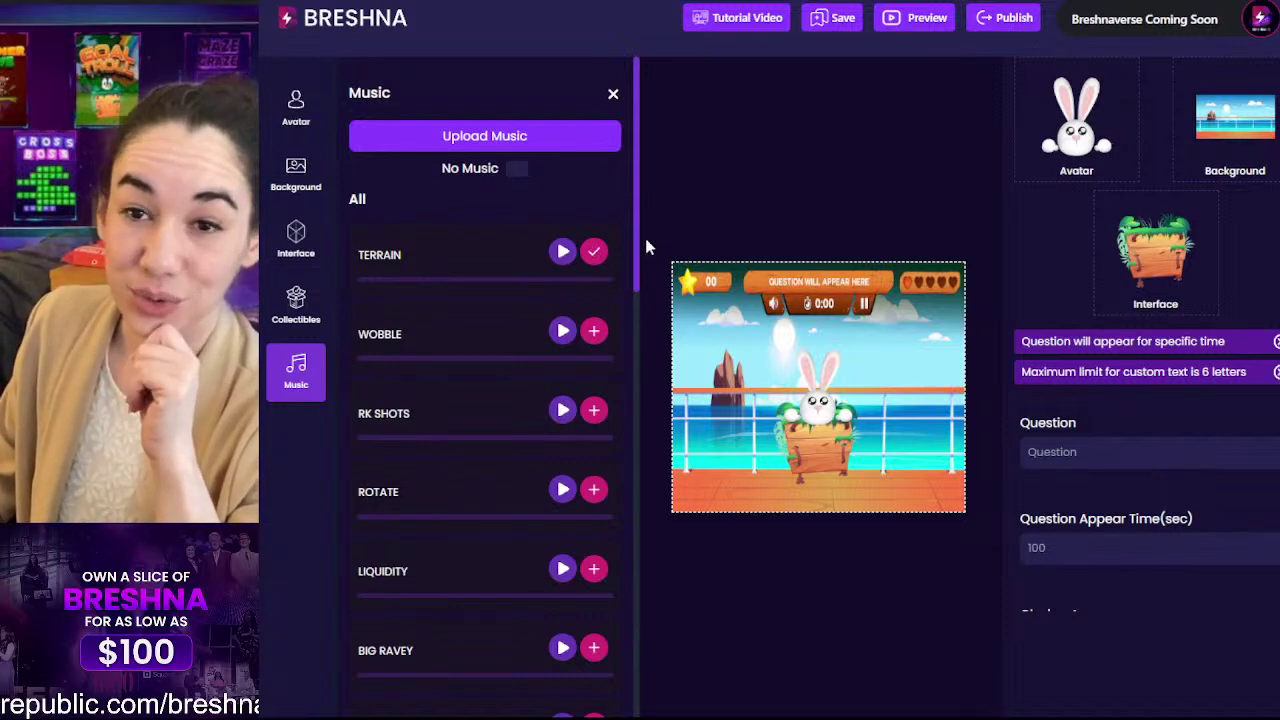
{"action": "left_click", "coordinate": [516, 170]}
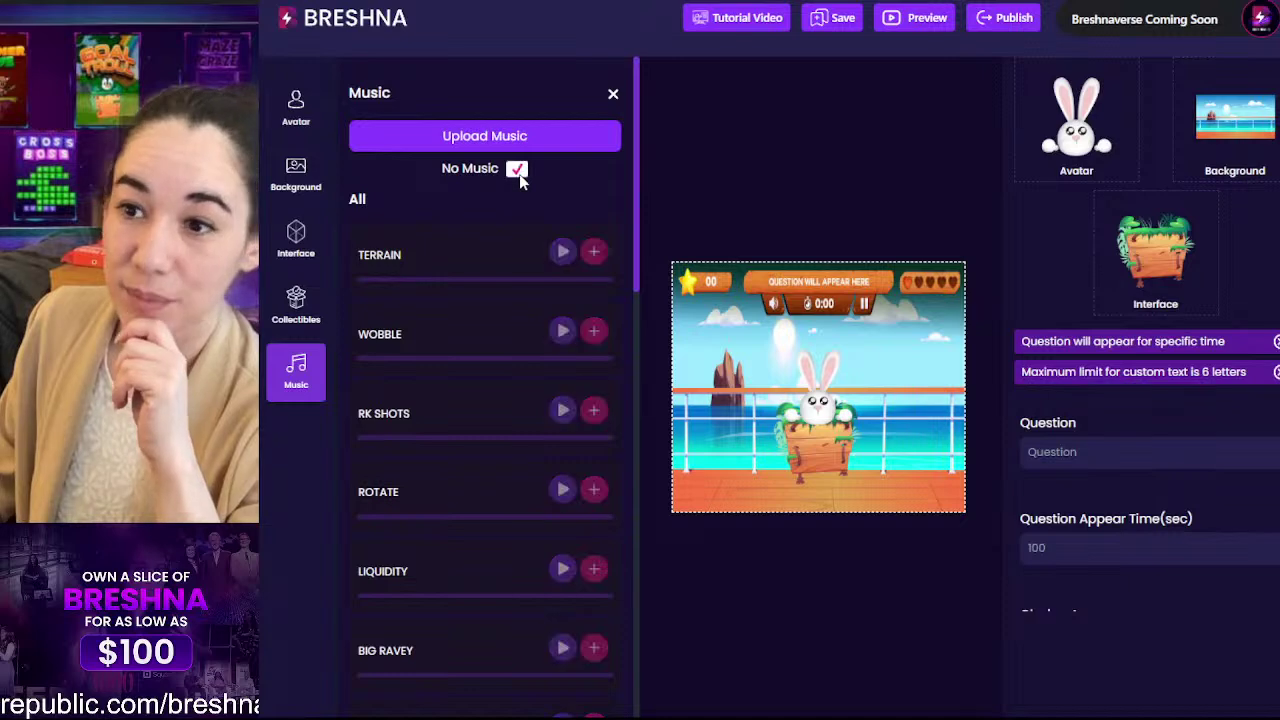
{"action": "left_click", "coordinate": [517, 171]}
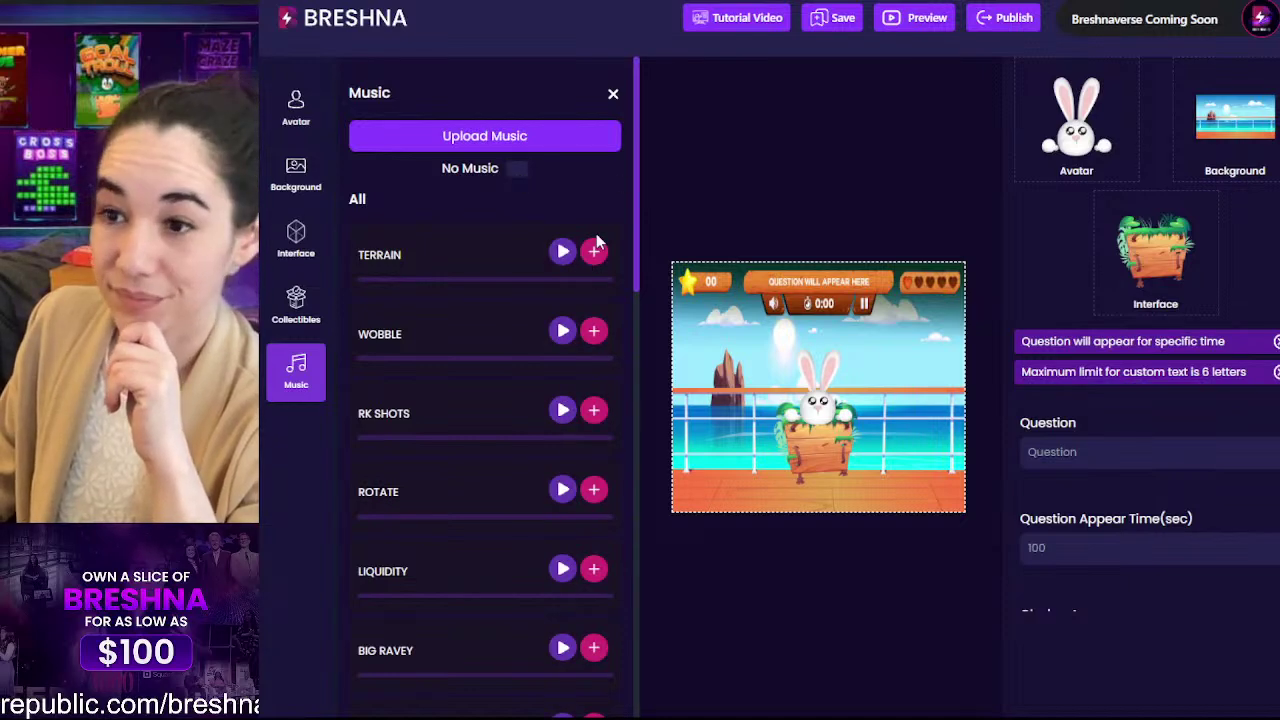
{"action": "left_click", "coordinate": [613, 94]}
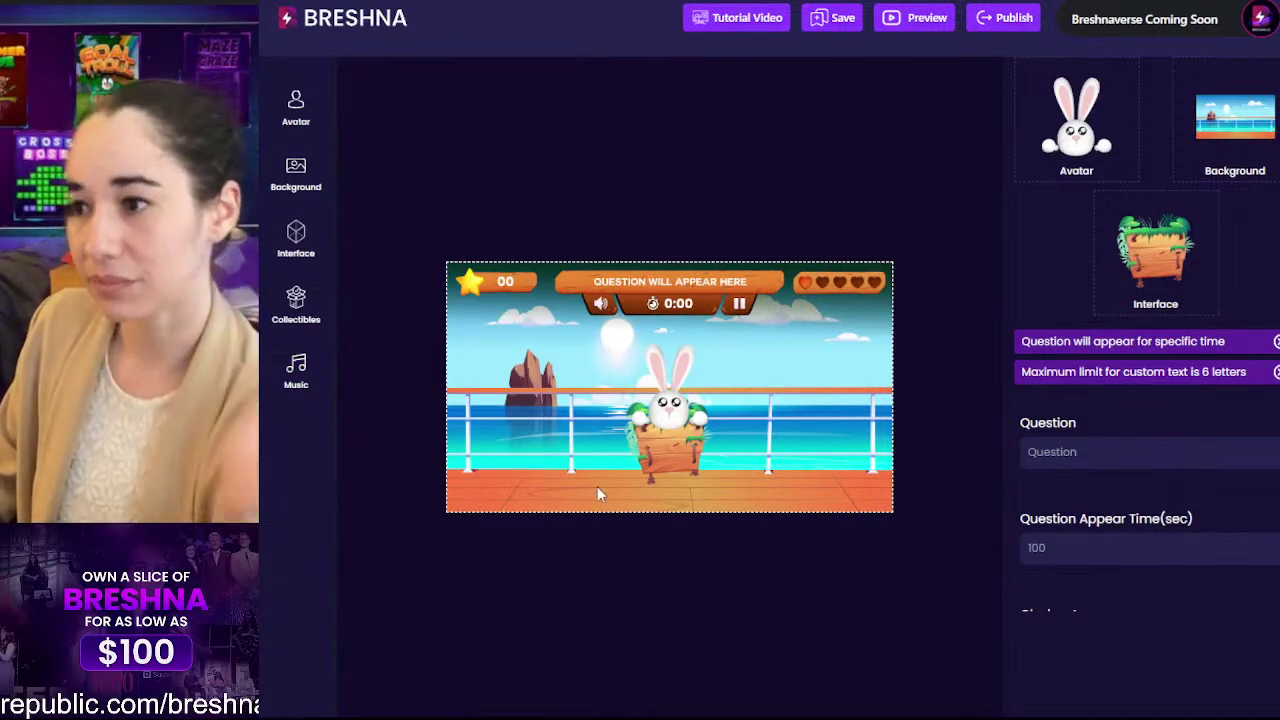
Step: Remove the cake, diamond, pencil, drum and chest images from the answer slots
{"action": "scroll", "coordinate": [1148, 275], "scroll_direction": "up", "scroll_amount": 3}
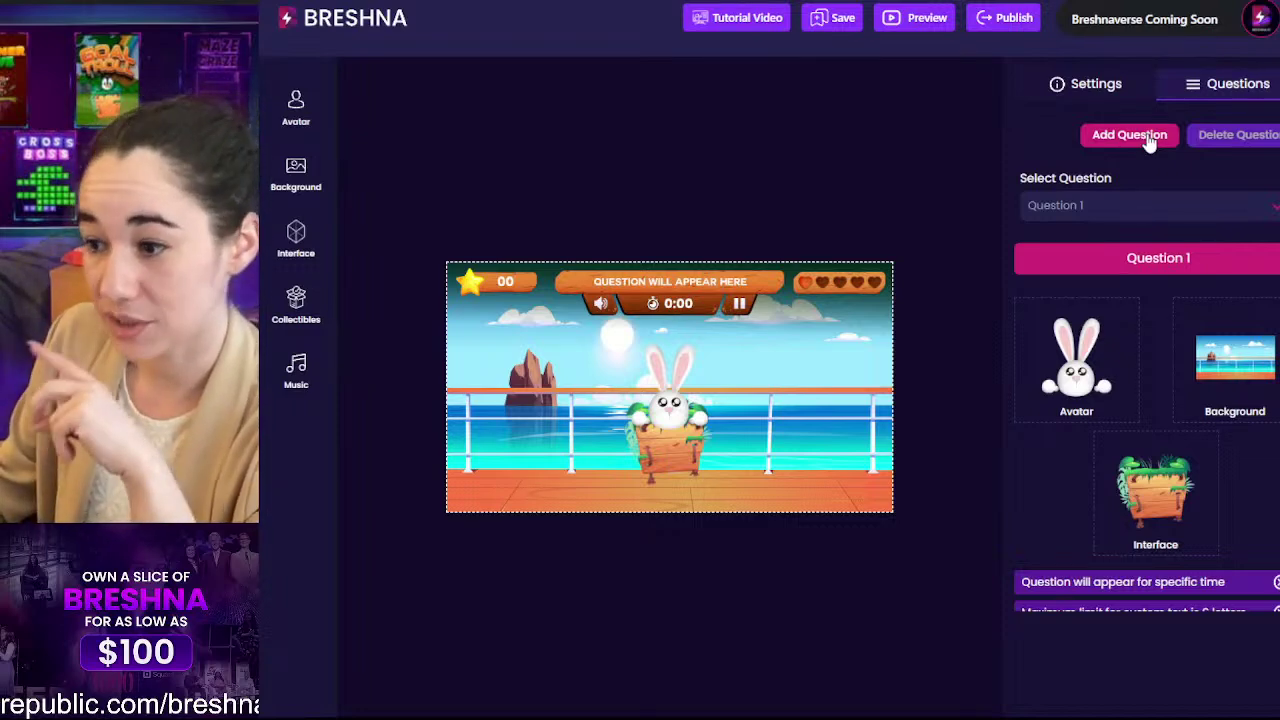
{"action": "scroll", "coordinate": [1150, 143], "scroll_direction": "down", "scroll_amount": 4}
{"action": "scroll", "coordinate": [1160, 220], "scroll_direction": "down", "scroll_amount": 7}
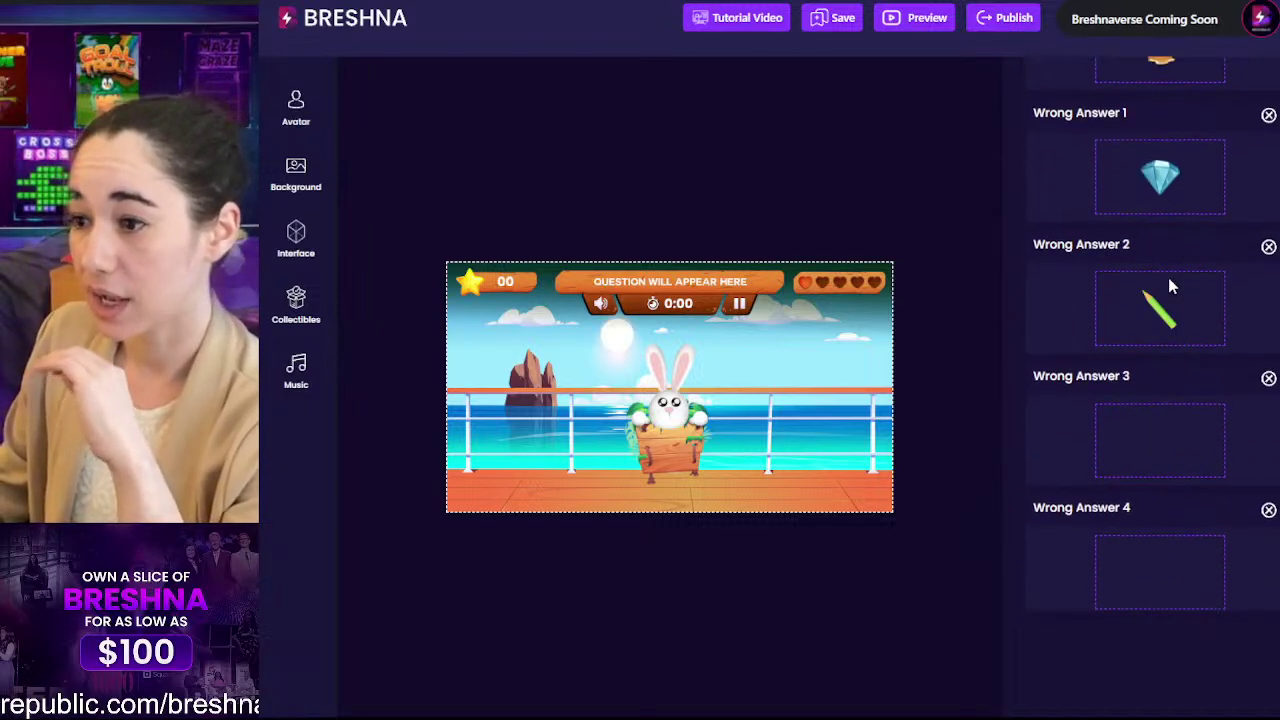
{"action": "scroll", "coordinate": [1168, 285], "scroll_direction": "up", "scroll_amount": 2}
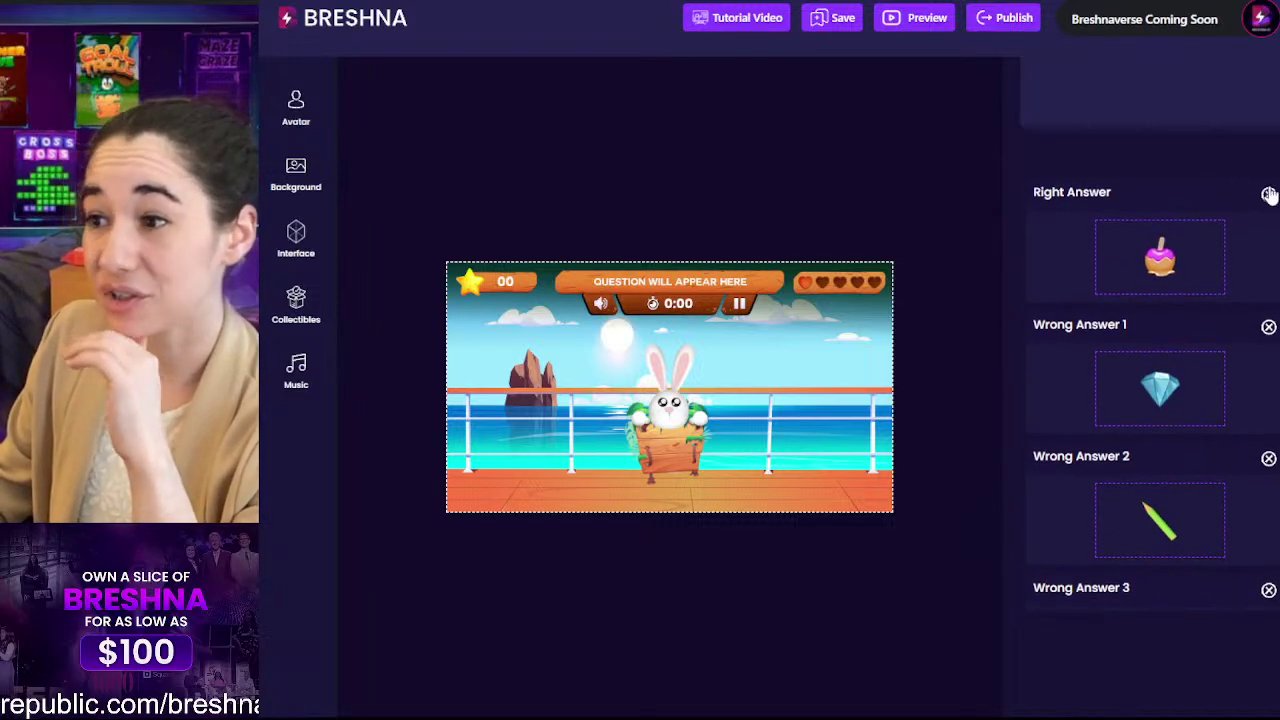
{"action": "left_click", "coordinate": [1268, 193]}
{"action": "left_click", "coordinate": [1268, 292]}
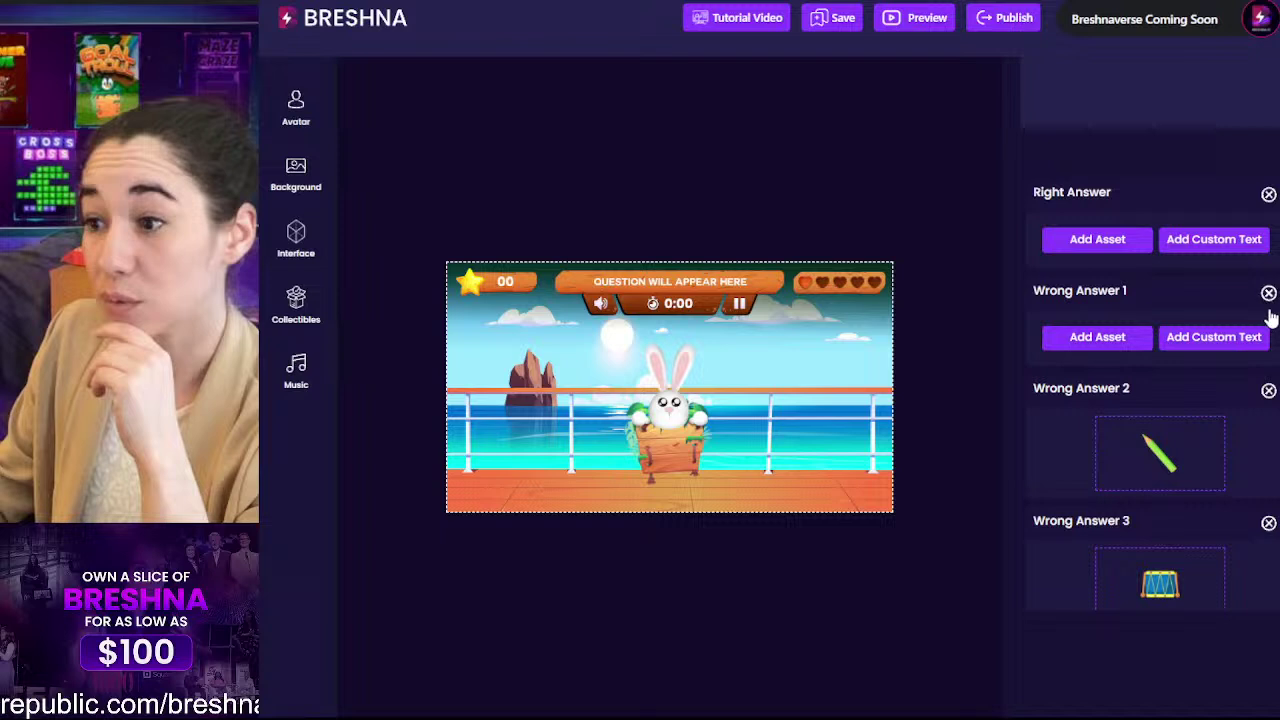
{"action": "left_click", "coordinate": [1268, 390]}
{"action": "scroll", "coordinate": [1252, 364], "scroll_direction": "down", "scroll_amount": 2}
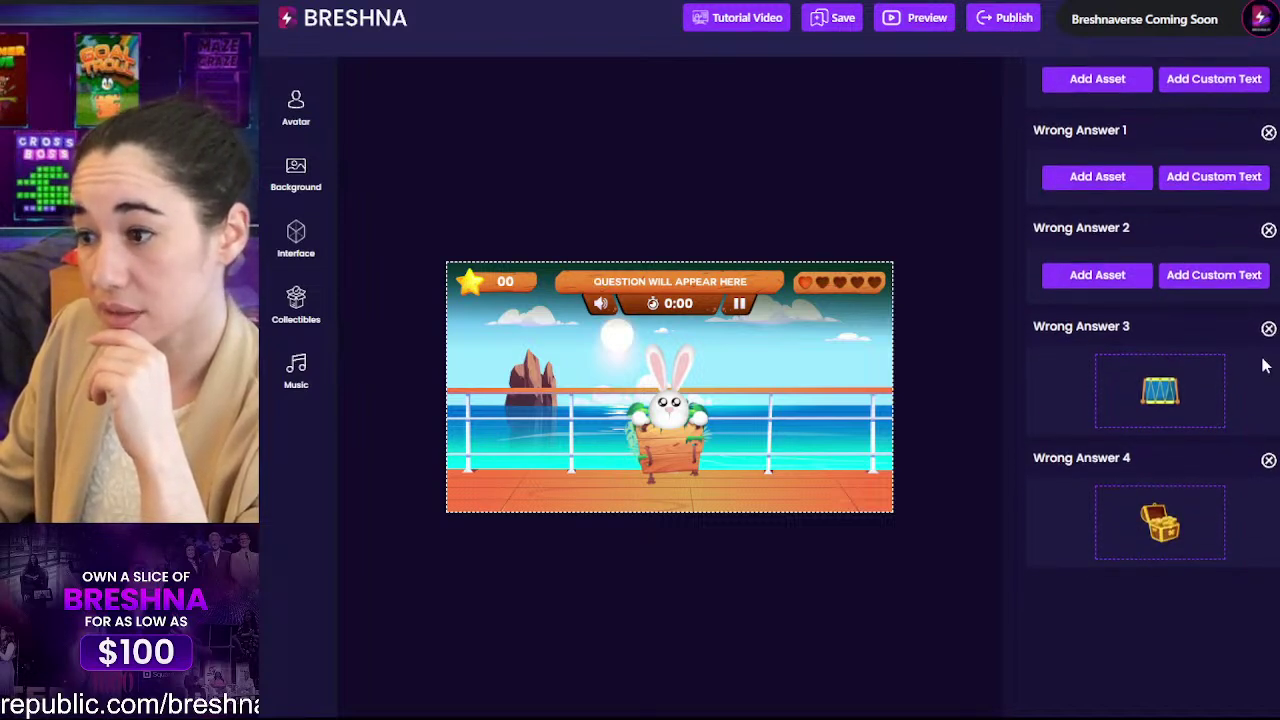
{"action": "left_click", "coordinate": [1267, 331]}
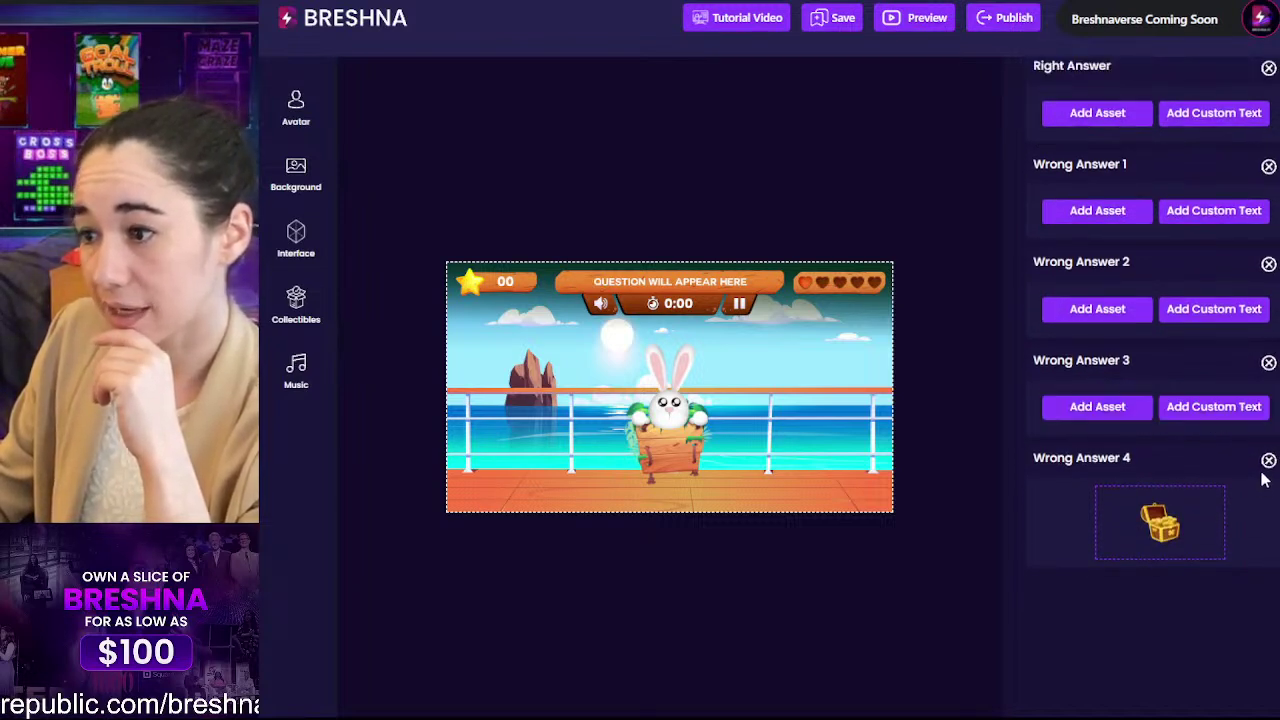
{"action": "left_click", "coordinate": [1268, 460]}
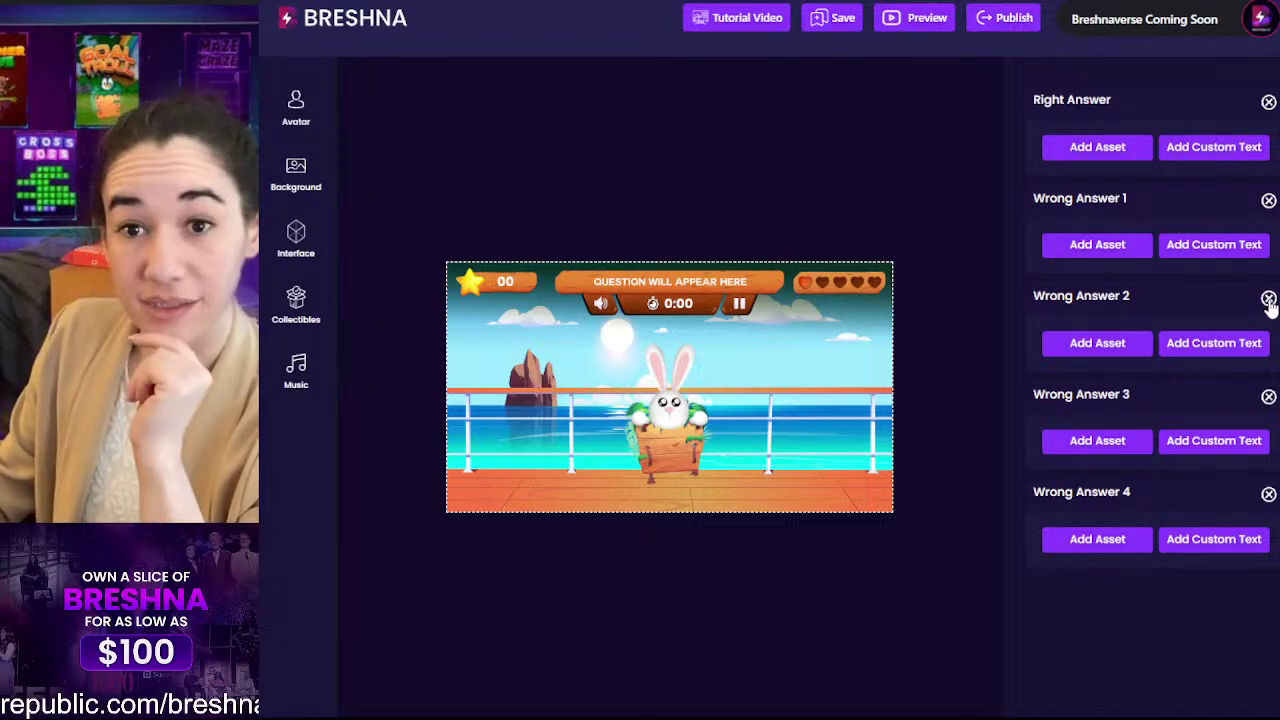
{"action": "scroll", "coordinate": [1268, 306], "scroll_direction": "up", "scroll_amount": 10}
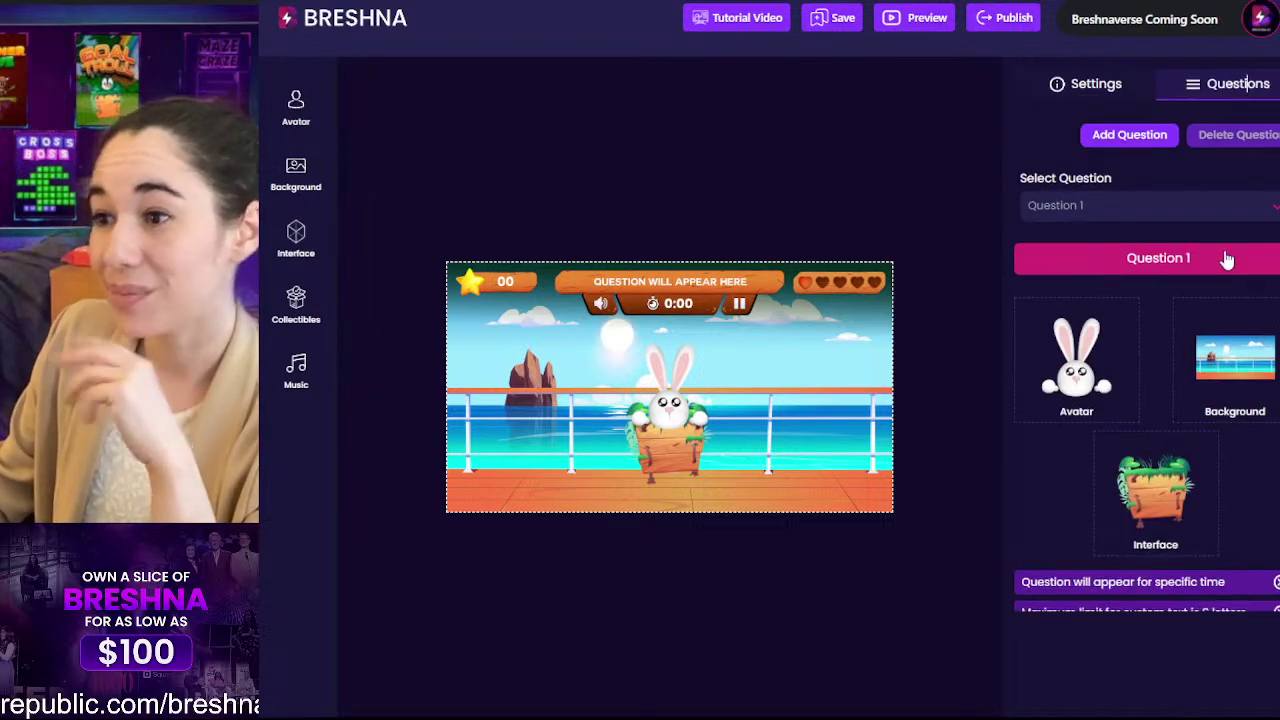
Step: Add questions until the quiz reaches Question 5
{"action": "left_click", "coordinate": [1155, 137]}
{"action": "scroll", "coordinate": [1183, 221], "scroll_direction": "down", "scroll_amount": 3}
{"action": "scroll", "coordinate": [1183, 221], "scroll_direction": "down", "scroll_amount": 5}
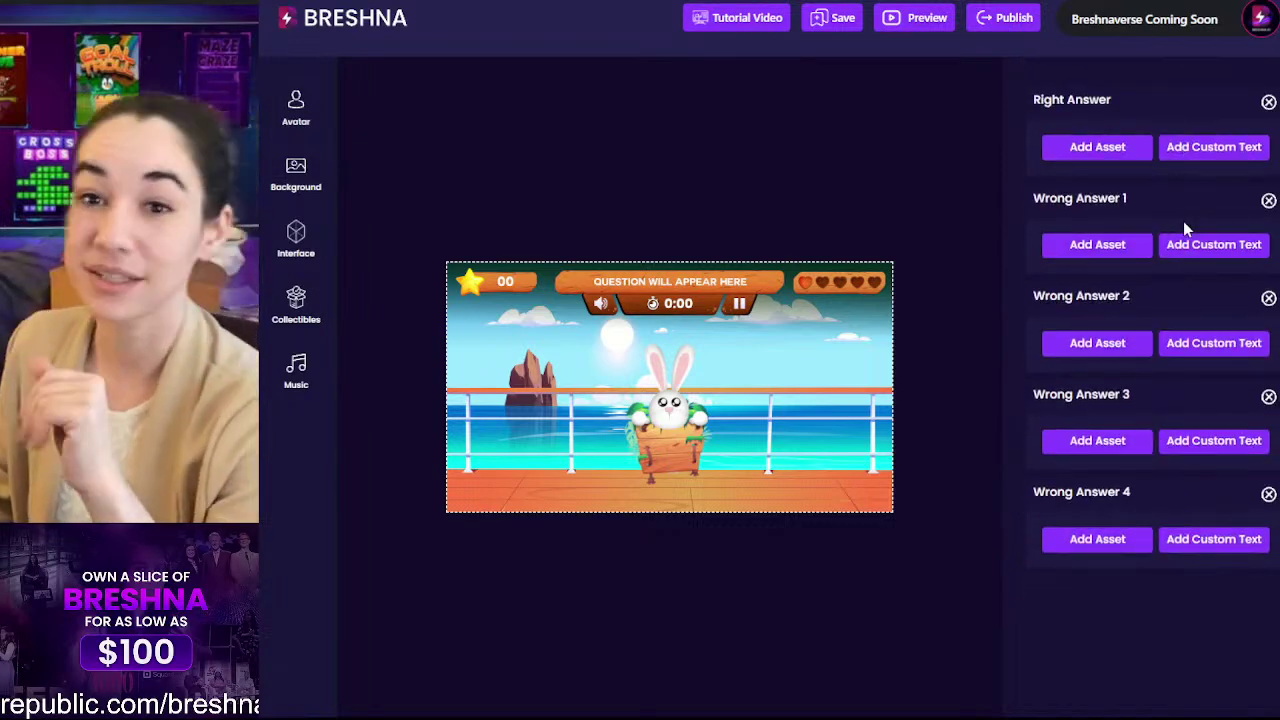
{"action": "scroll", "coordinate": [1183, 221], "scroll_direction": "up", "scroll_amount": 8}
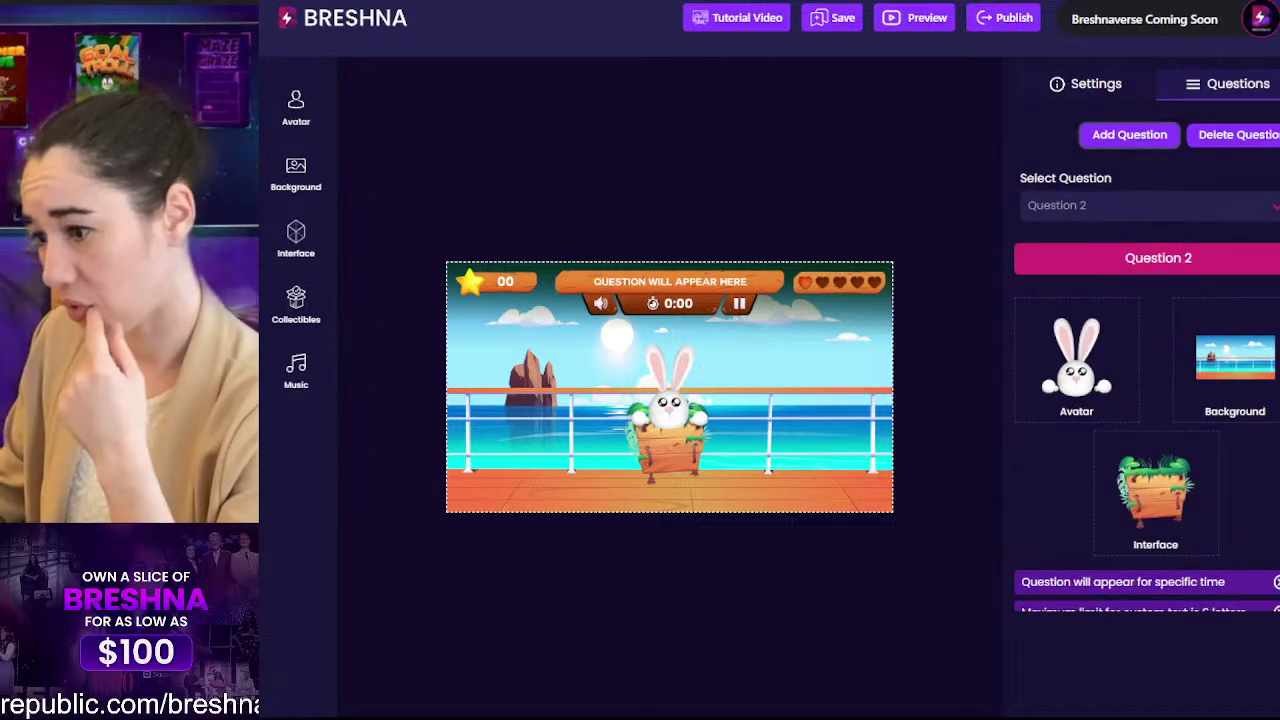
{"action": "left_click", "coordinate": [1108, 145]}
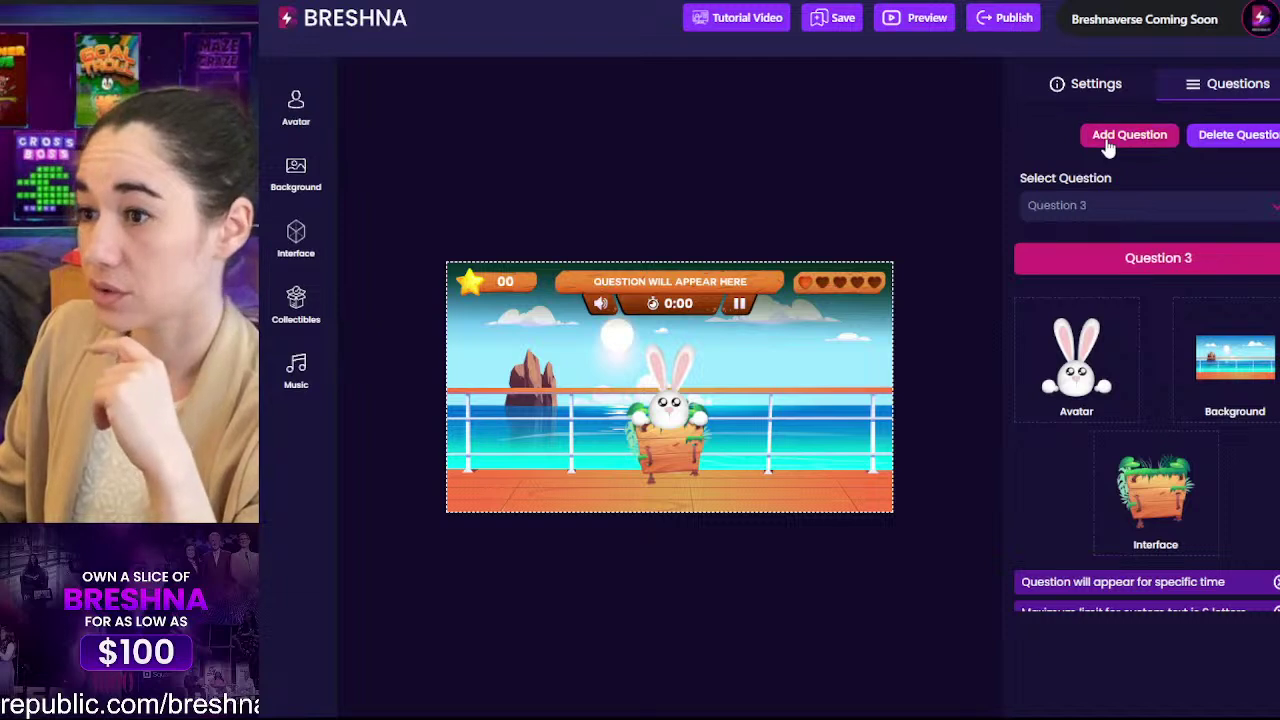
{"action": "left_click", "coordinate": [1108, 145]}
{"action": "left_click", "coordinate": [1108, 145]}
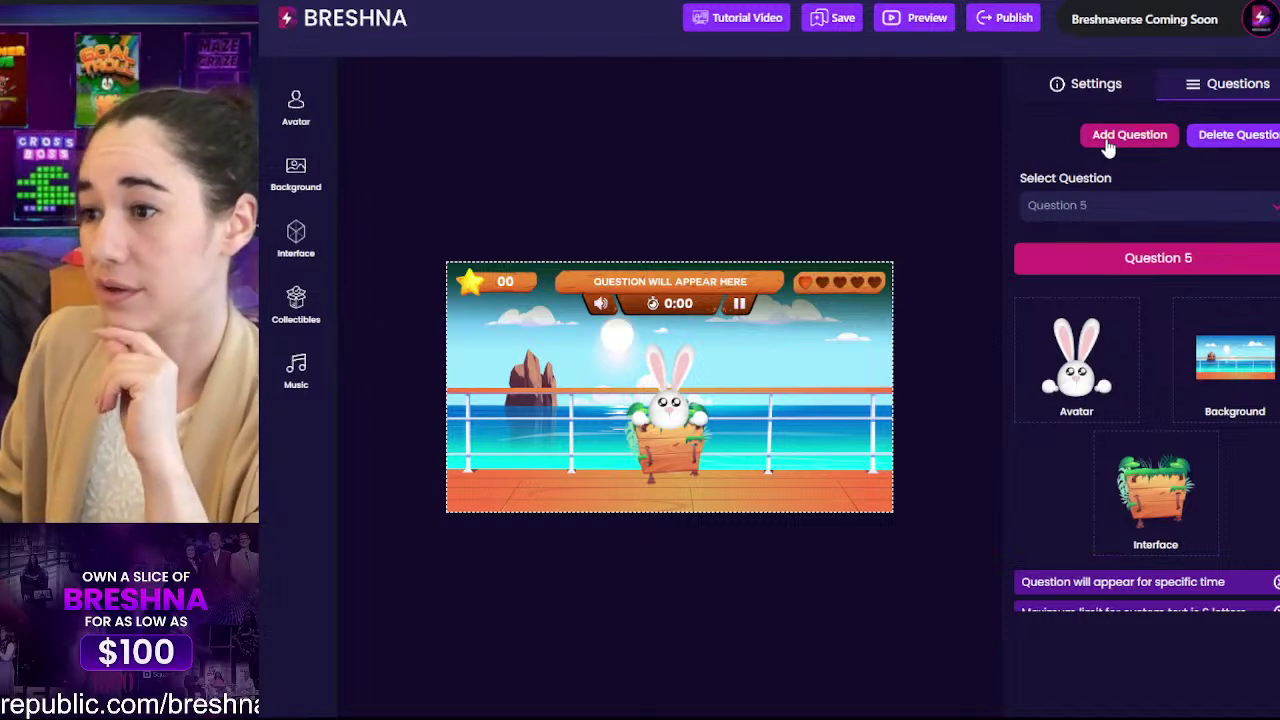
{"action": "left_click", "coordinate": [1128, 199]}
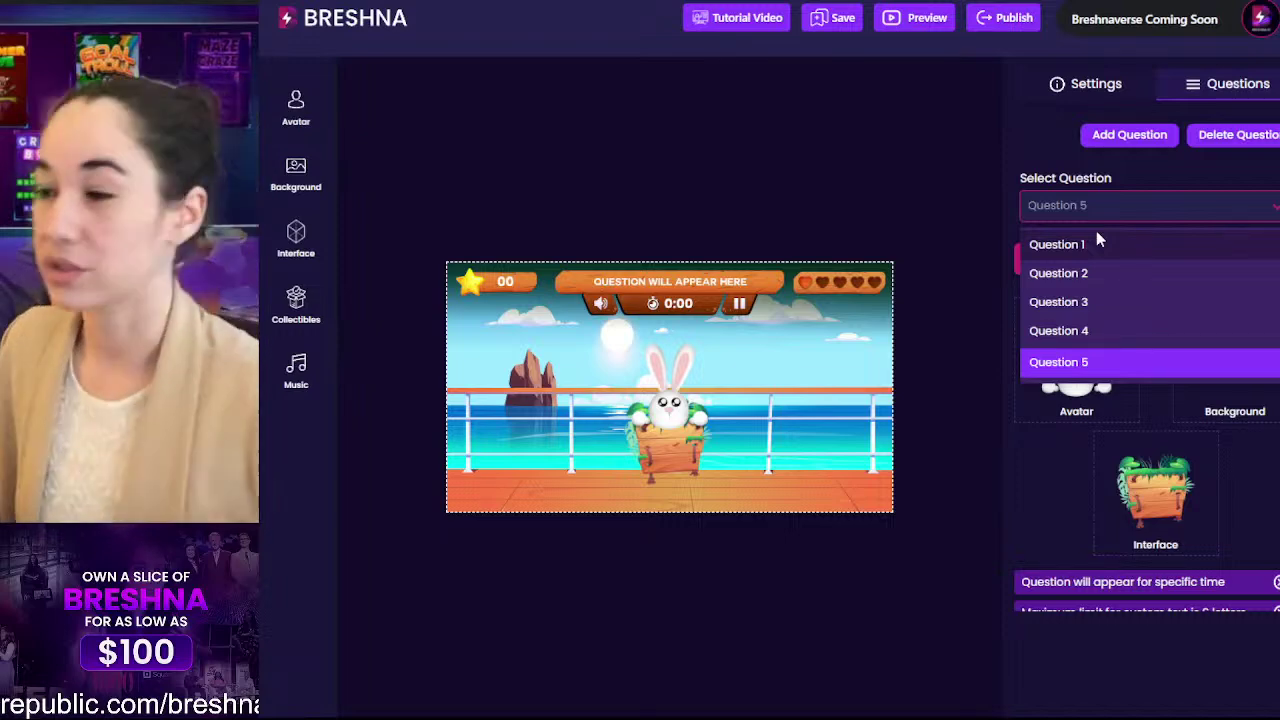
{"action": "left_click", "coordinate": [1057, 134]}
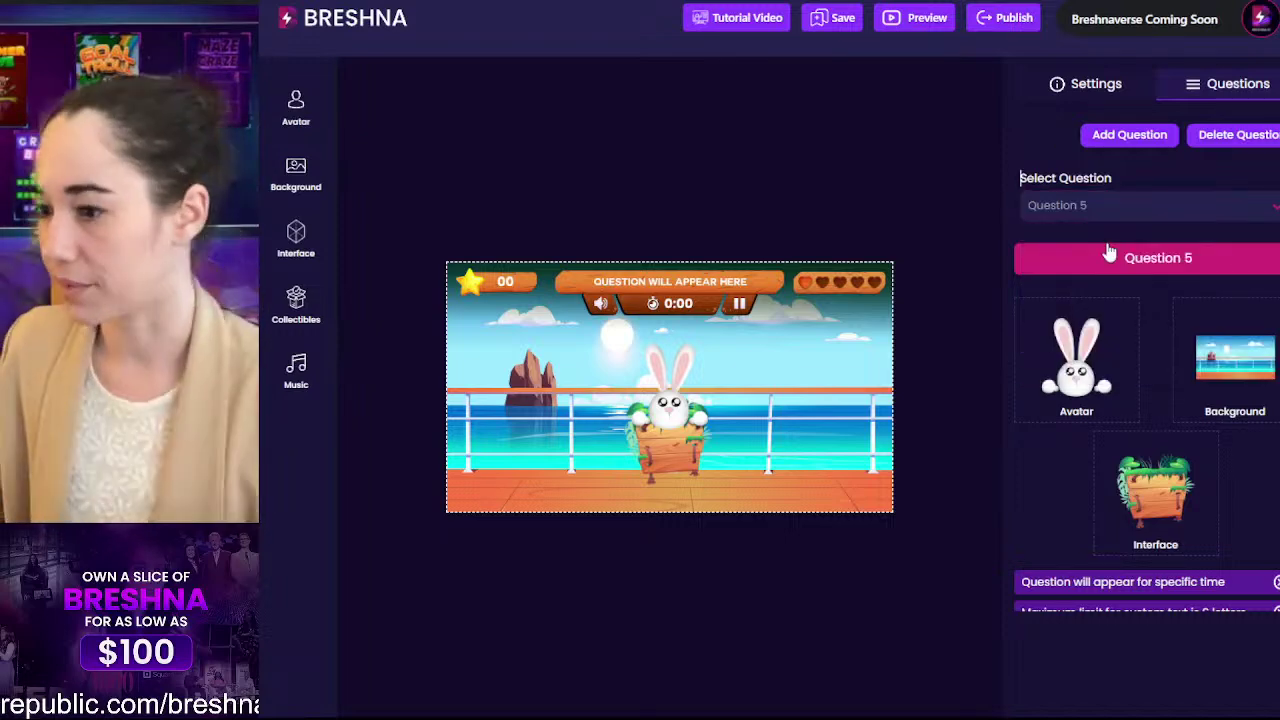
Step: Review the notes on timed questions and the six-letter custom text limit
{"action": "scroll", "coordinate": [1110, 254], "scroll_direction": "down", "scroll_amount": 4}
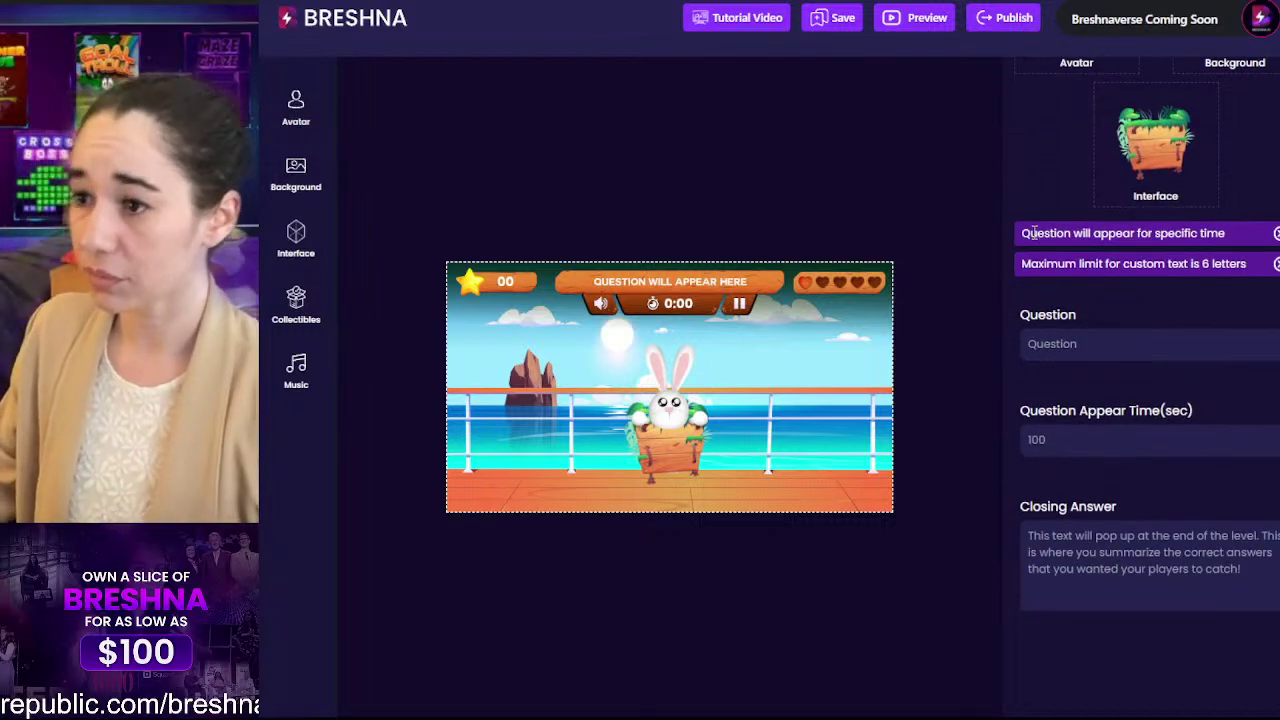
{"action": "triple_click", "coordinate": [1031, 232]}
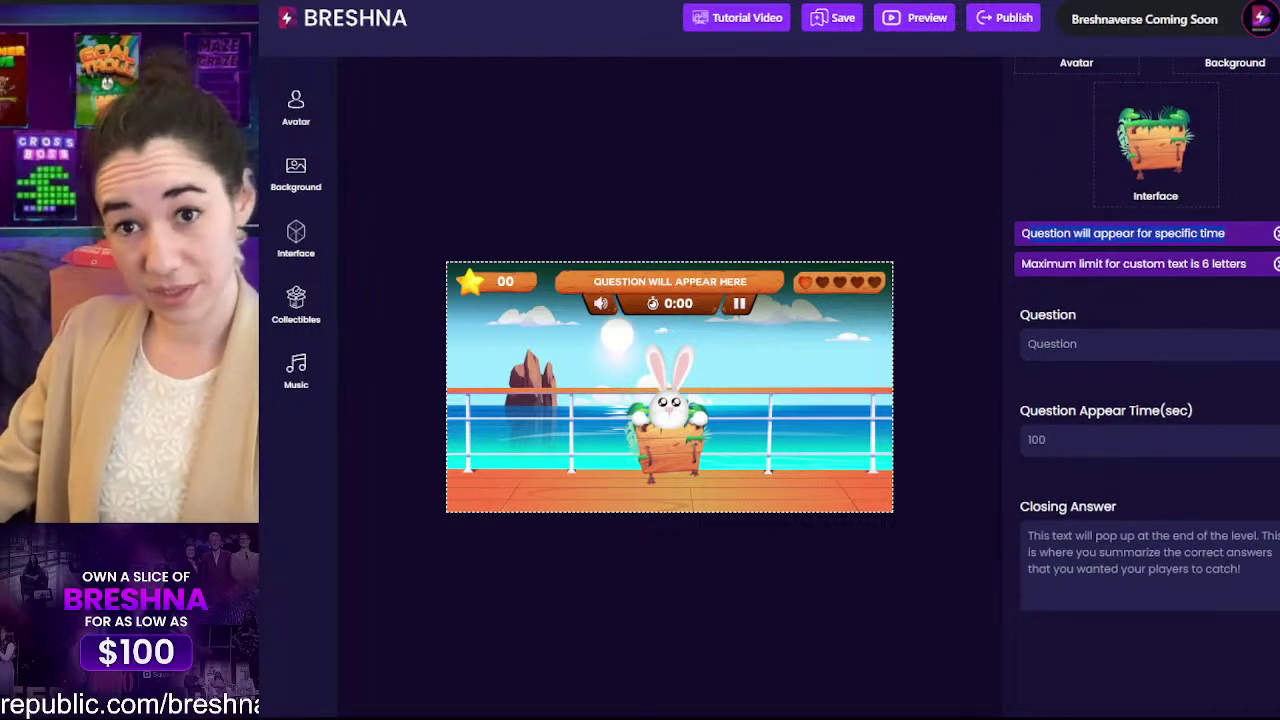
{"action": "triple_click", "coordinate": [1075, 264]}
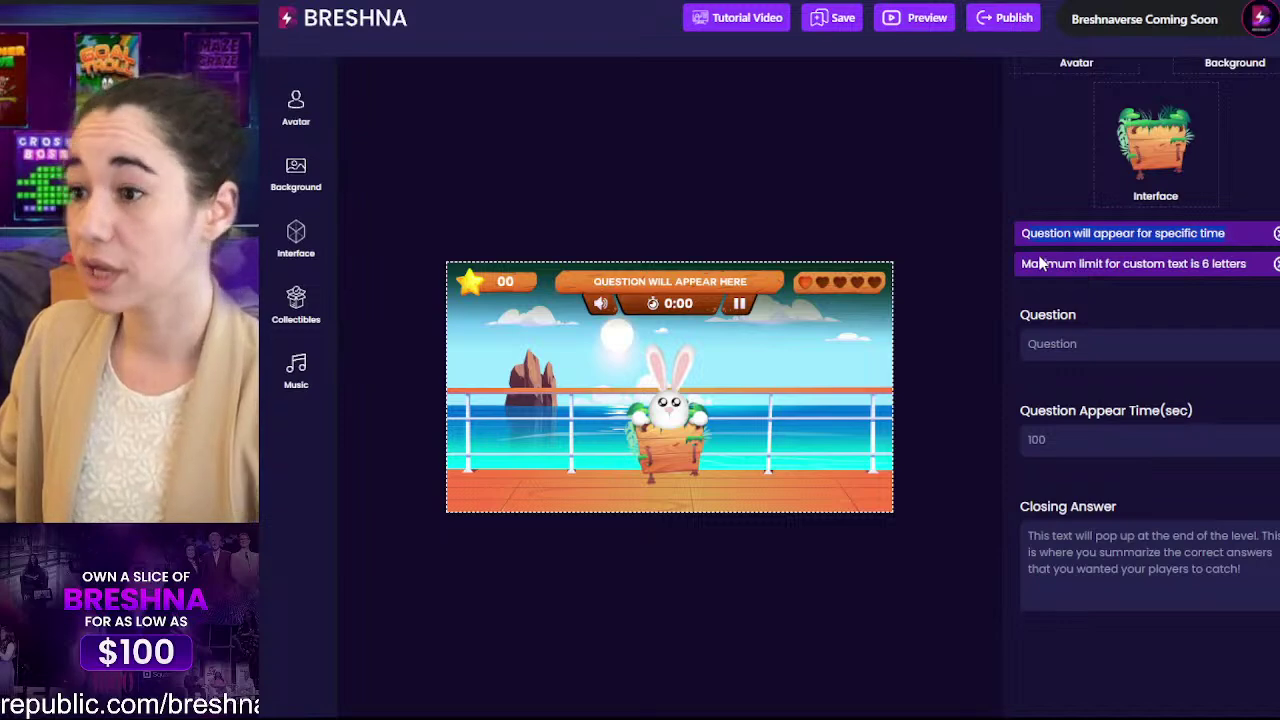
{"action": "left_click", "coordinate": [1192, 264]}
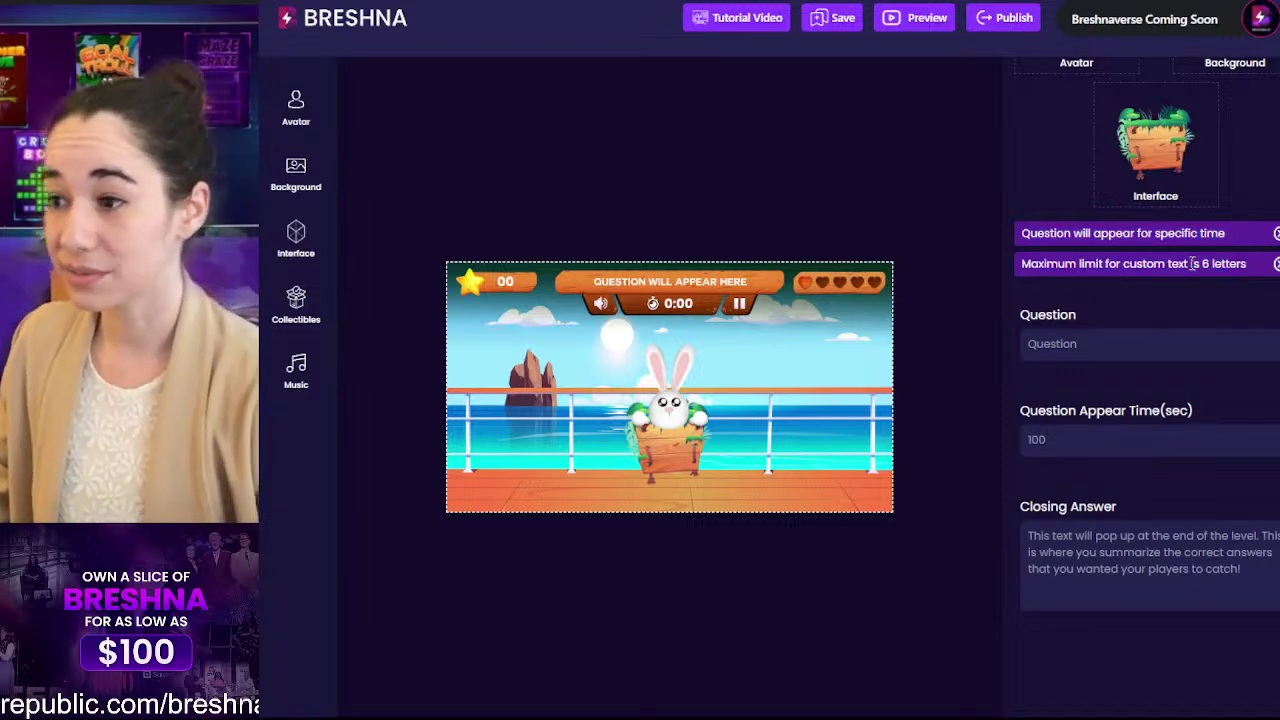
{"action": "scroll", "coordinate": [1170, 372], "scroll_direction": "down", "scroll_amount": 5}
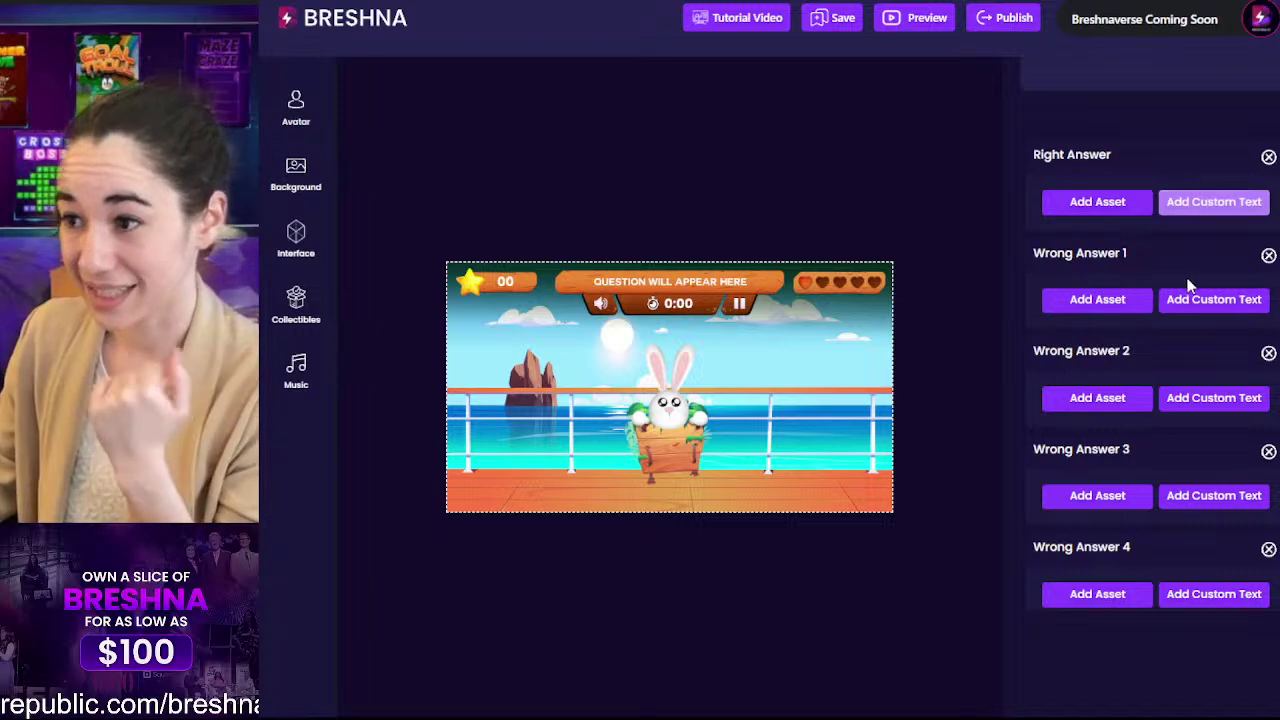
{"action": "scroll", "coordinate": [1166, 512], "scroll_direction": "up", "scroll_amount": 4}
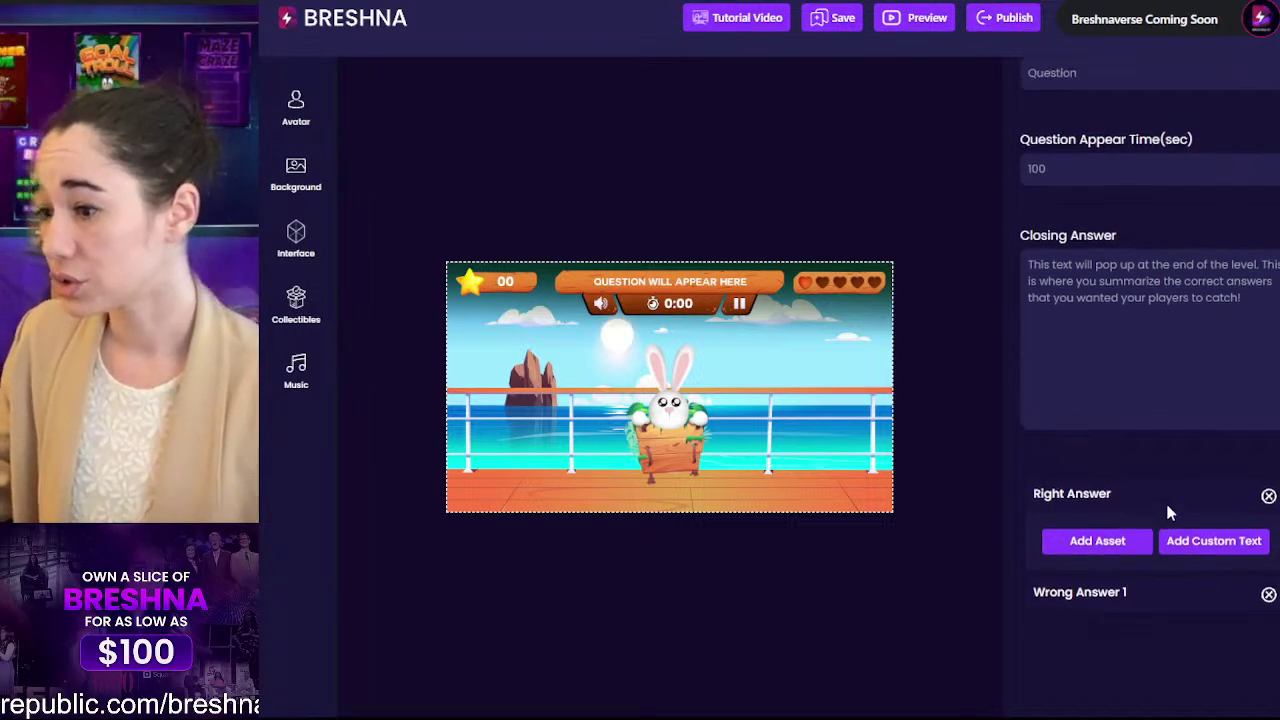
{"action": "scroll", "coordinate": [1168, 512], "scroll_direction": "up", "scroll_amount": 3}
{"action": "scroll", "coordinate": [1157, 500], "scroll_direction": "down", "scroll_amount": 7}
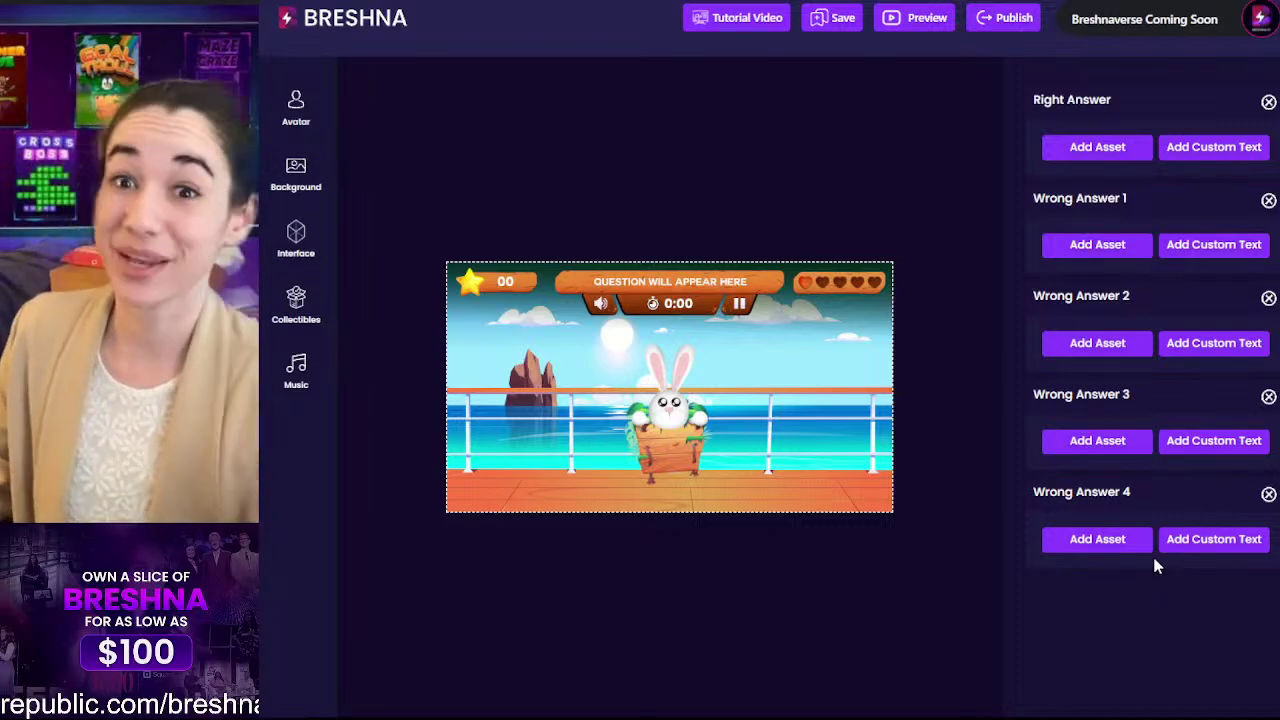
{"action": "scroll", "coordinate": [1146, 500], "scroll_direction": "up", "scroll_amount": 2}
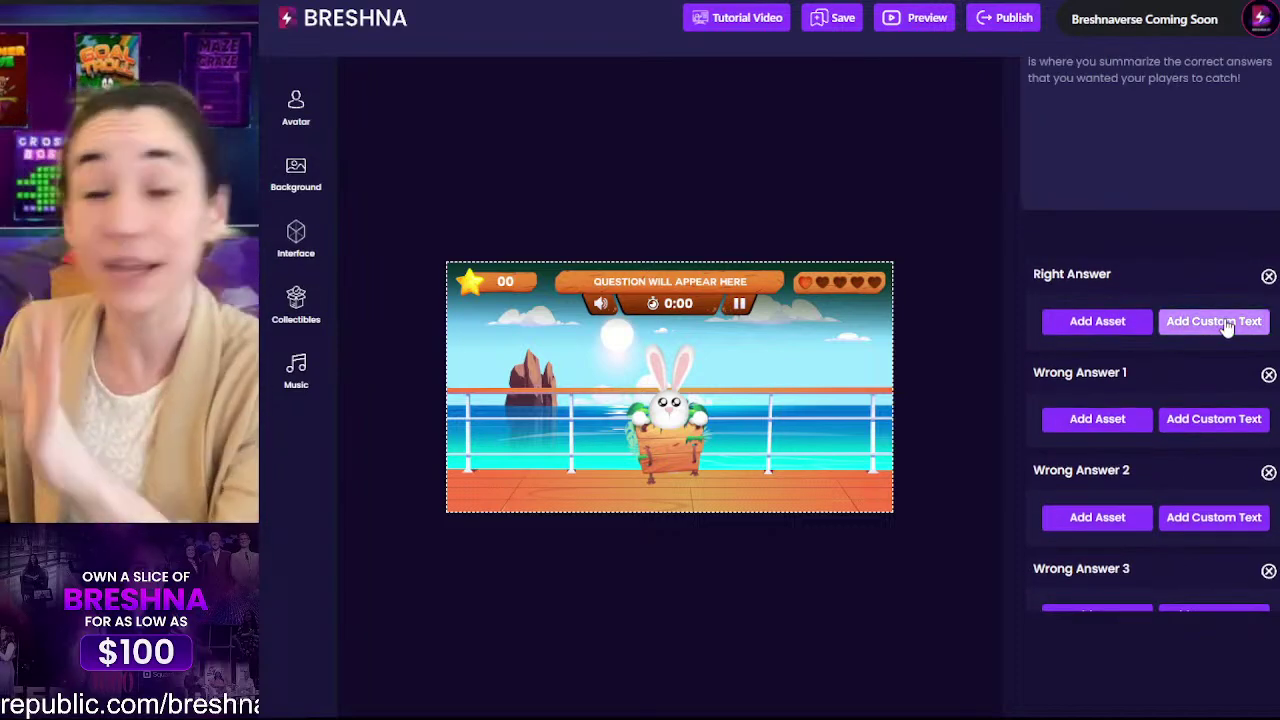
Step: Add 'libro' as custom text for Question 5's right answer
{"action": "left_click", "coordinate": [1226, 322]}
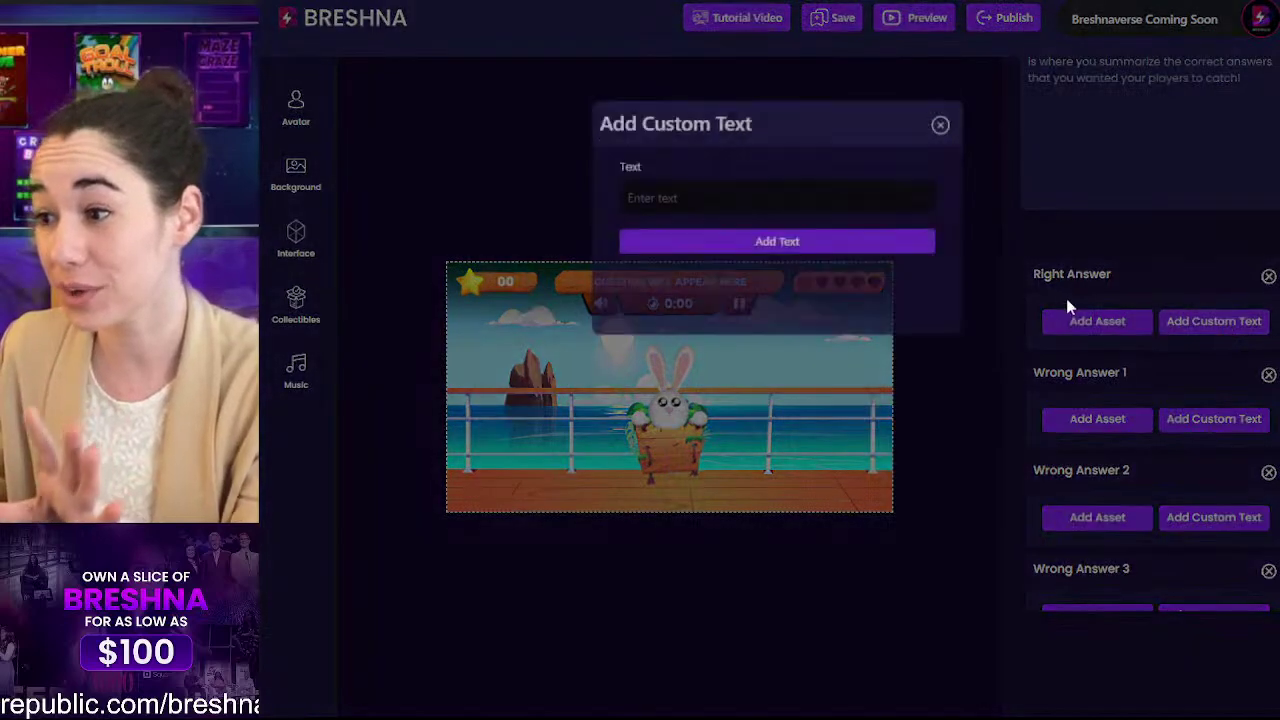
{"action": "left_click", "coordinate": [659, 222]}
{"action": "type", "text": "bli"}
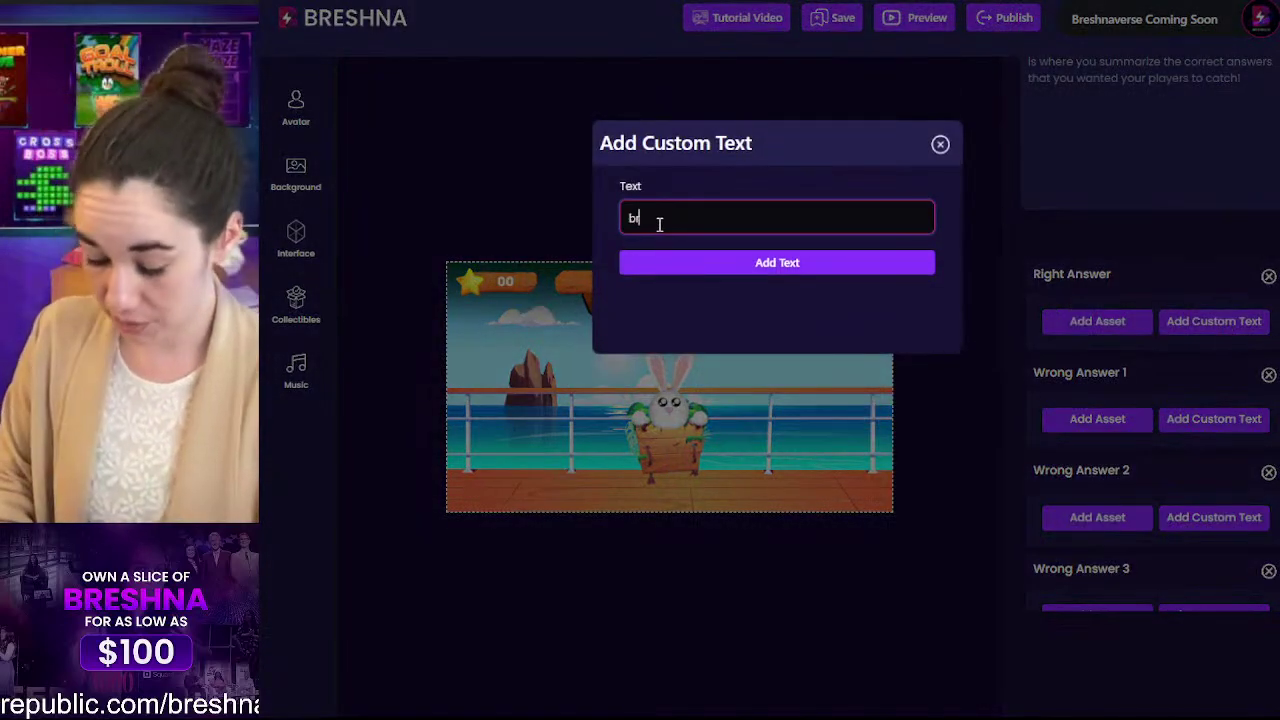
{"action": "key", "text": "BackSpace"}
{"action": "key", "text": "BackSpace"}
{"action": "key", "text": "BackSpace"}
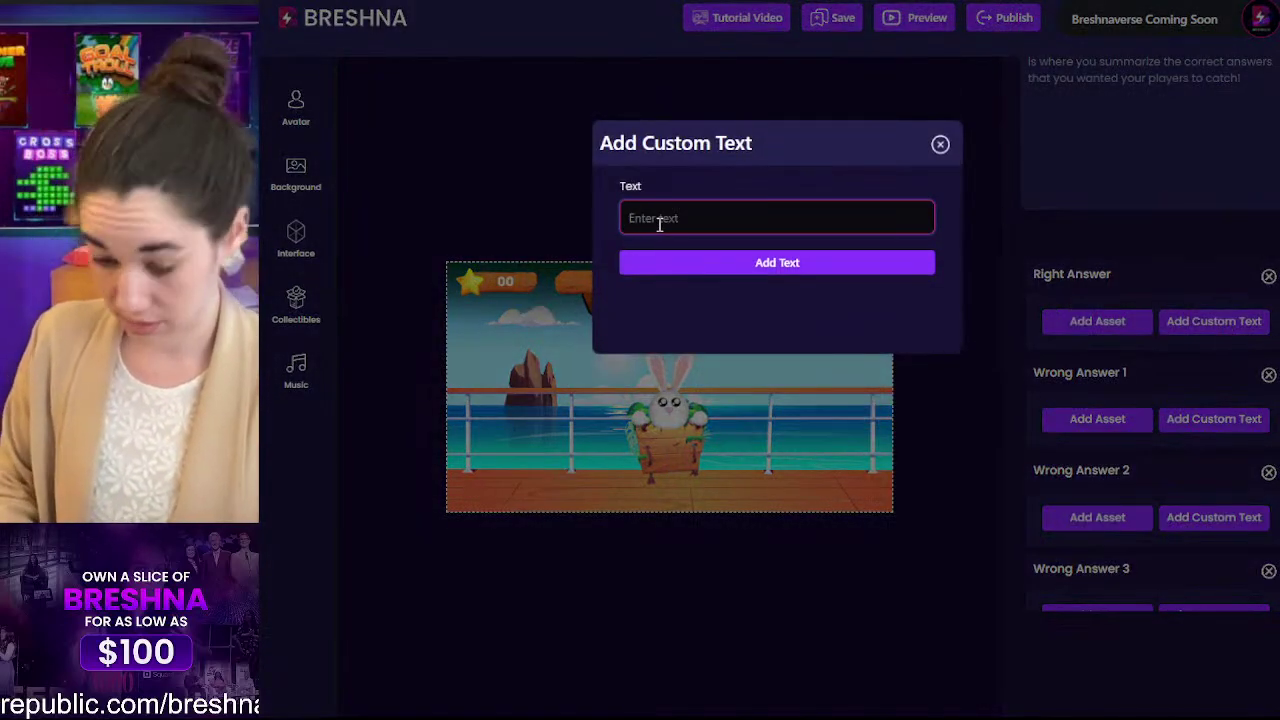
{"action": "type", "text": "libro"}
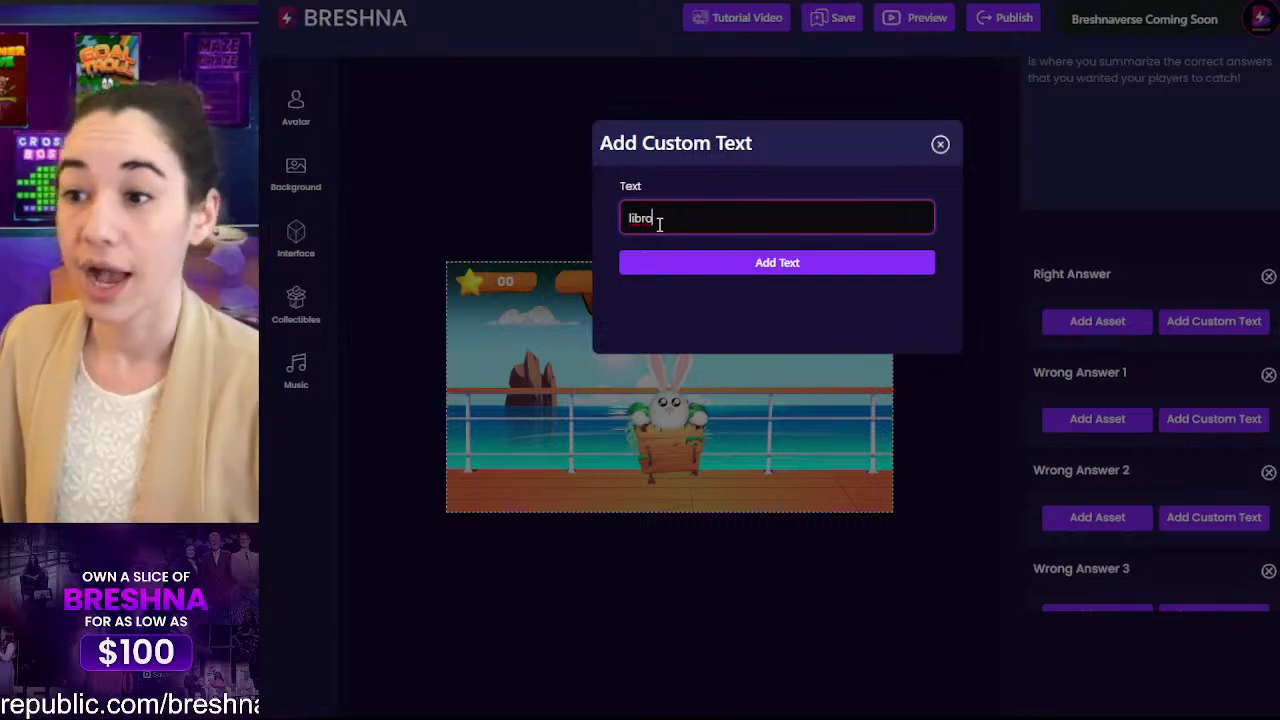
{"action": "left_click", "coordinate": [806, 272]}
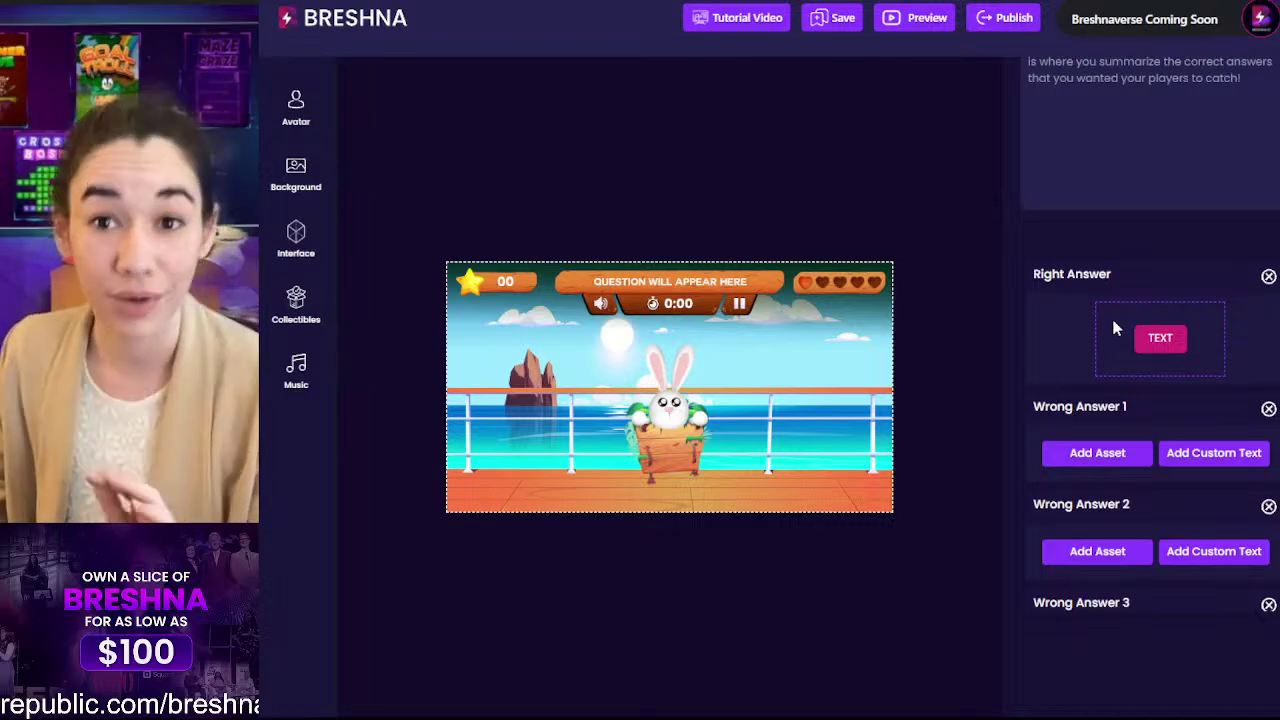
Step: Remove the libro answer and bring up the quiz question list
{"action": "left_click", "coordinate": [1268, 276]}
{"action": "scroll", "coordinate": [1261, 308], "scroll_direction": "up", "scroll_amount": 5}
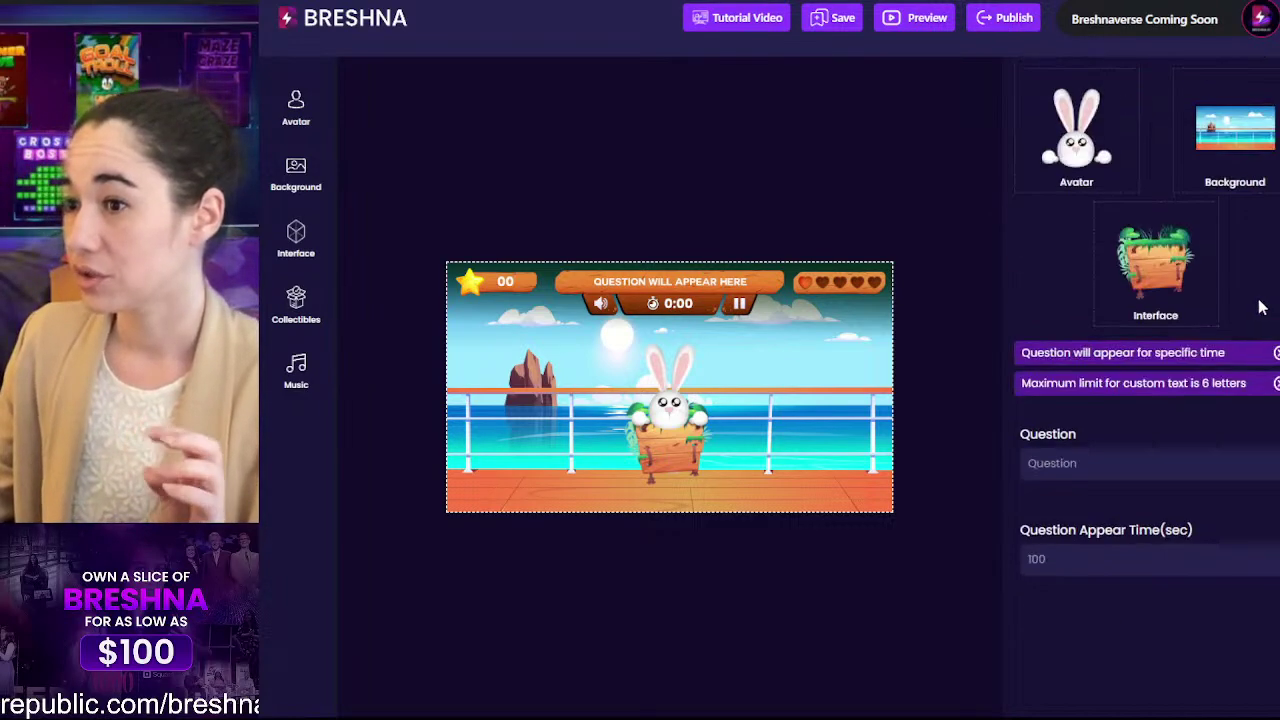
{"action": "scroll", "coordinate": [1163, 289], "scroll_direction": "up", "scroll_amount": 3}
{"action": "left_click", "coordinate": [1109, 206]}
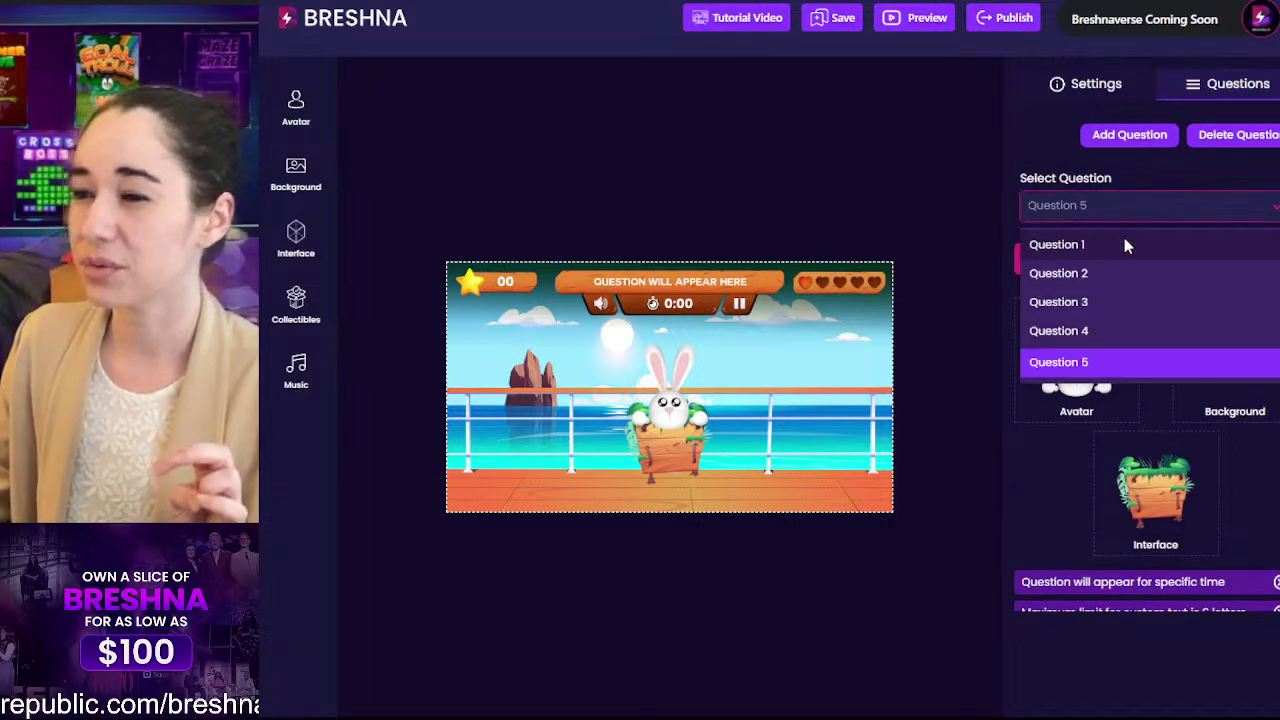
Step: Switch to Question 1 and set its question text to 'To eat'
{"action": "left_click", "coordinate": [1126, 246]}
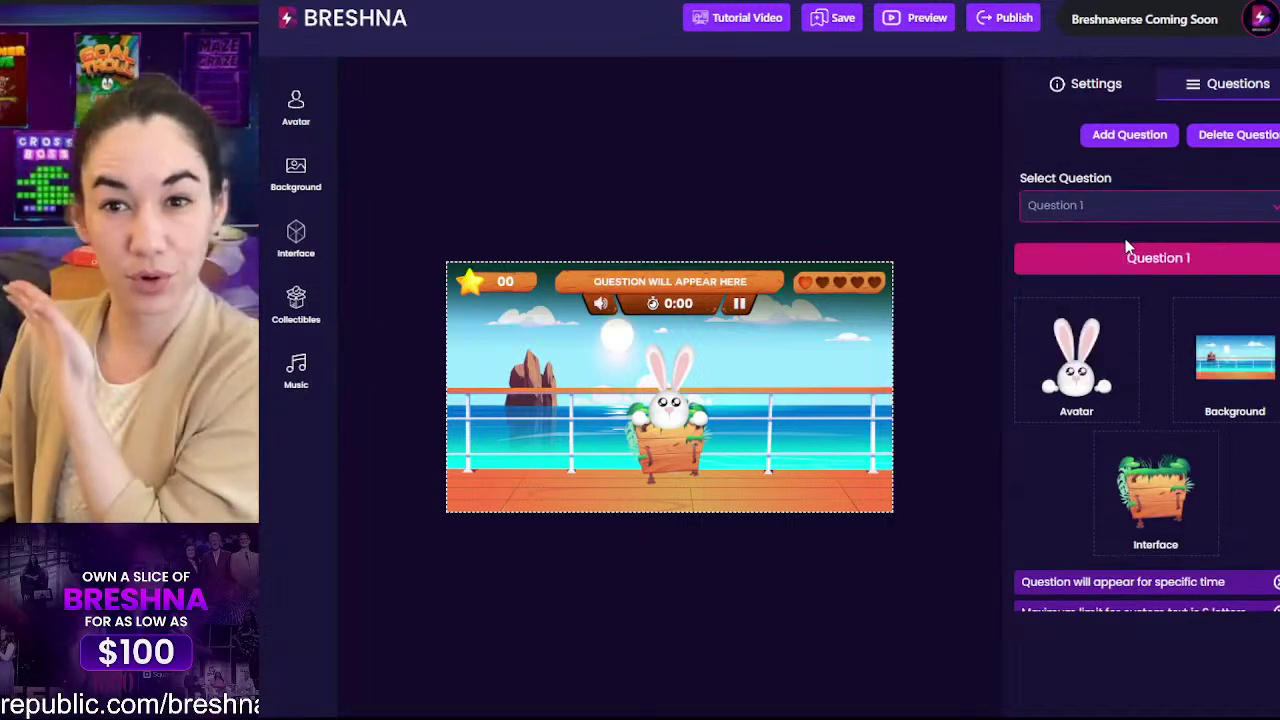
{"action": "scroll", "coordinate": [1160, 300], "scroll_direction": "down", "scroll_amount": 5}
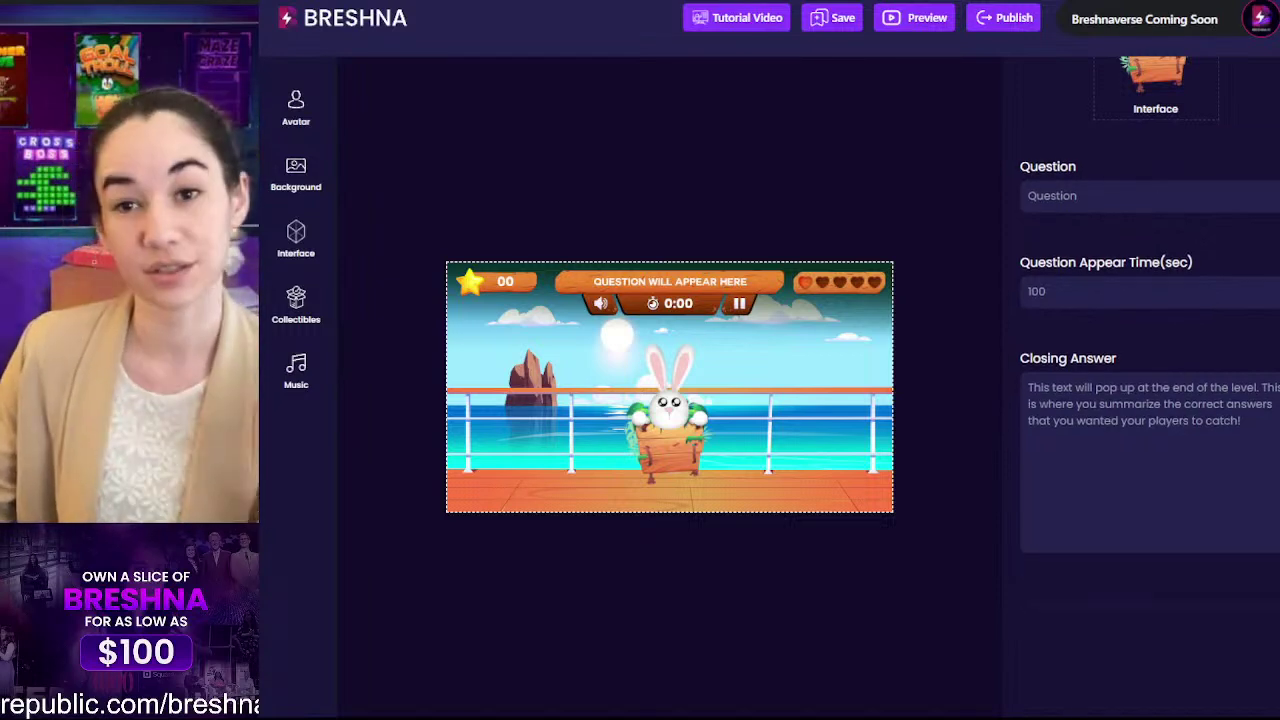
{"action": "double_click", "coordinate": [1034, 197]}
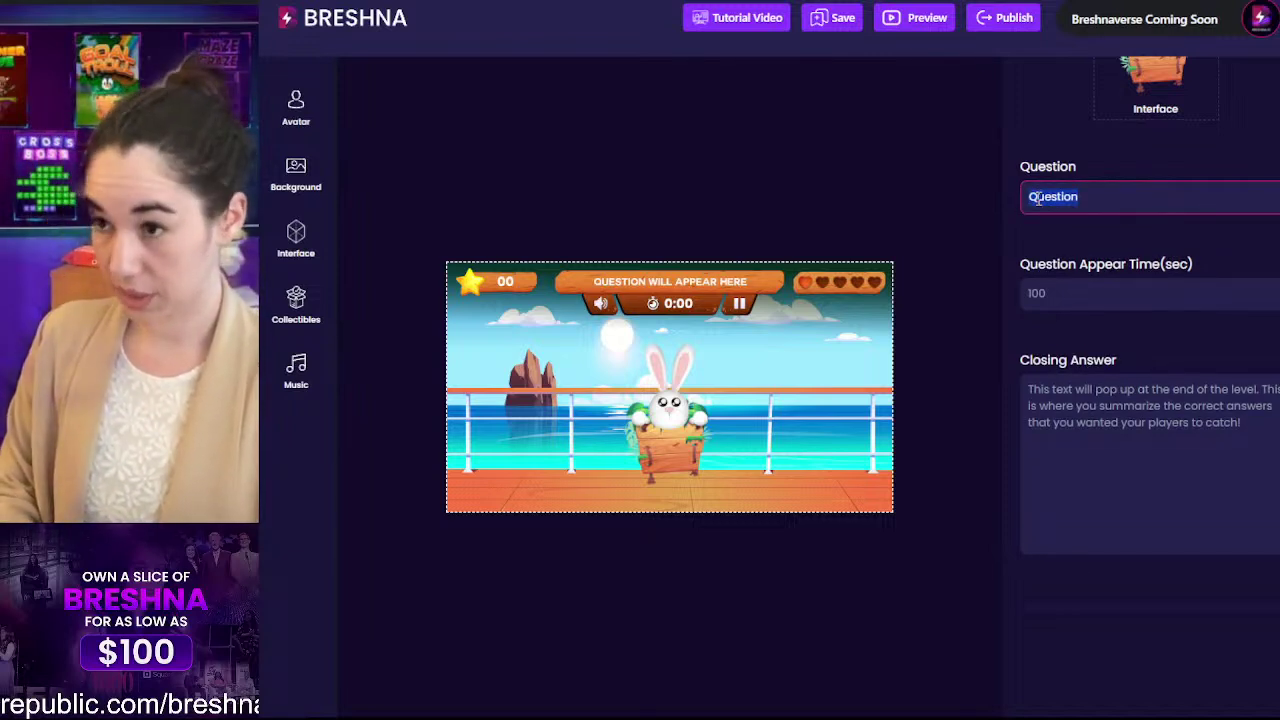
{"action": "type", "text": "To eat"}
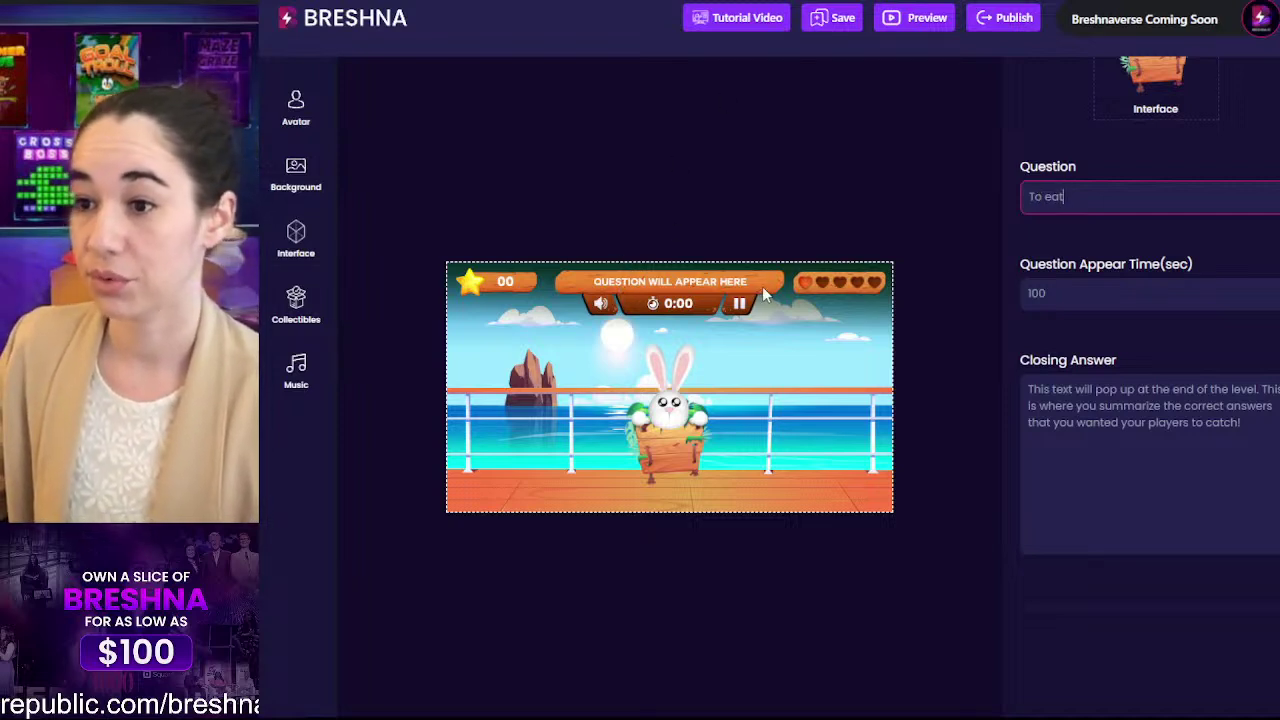
Step: Change the Question Appear Time from 100 to 15 seconds
{"action": "left_click_drag", "start_coordinate": [1050, 294], "coordinate": [1012, 310]}
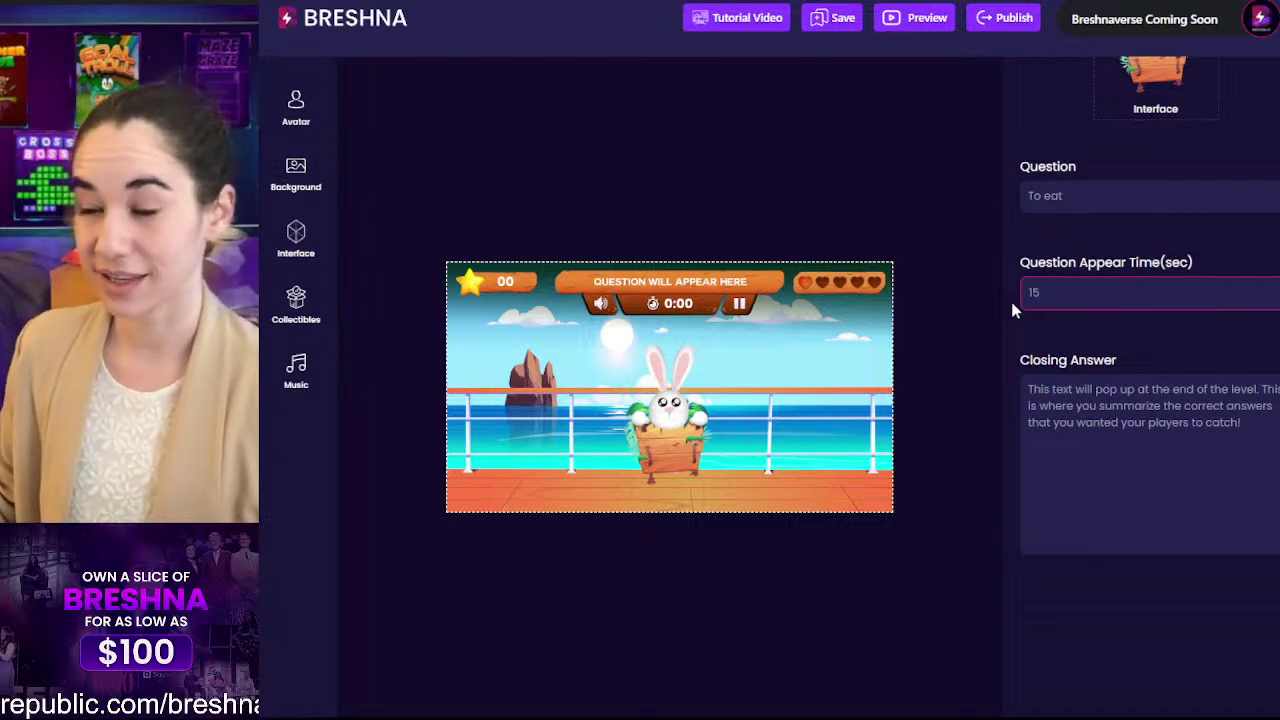
{"action": "left_click", "coordinate": [1162, 410]}
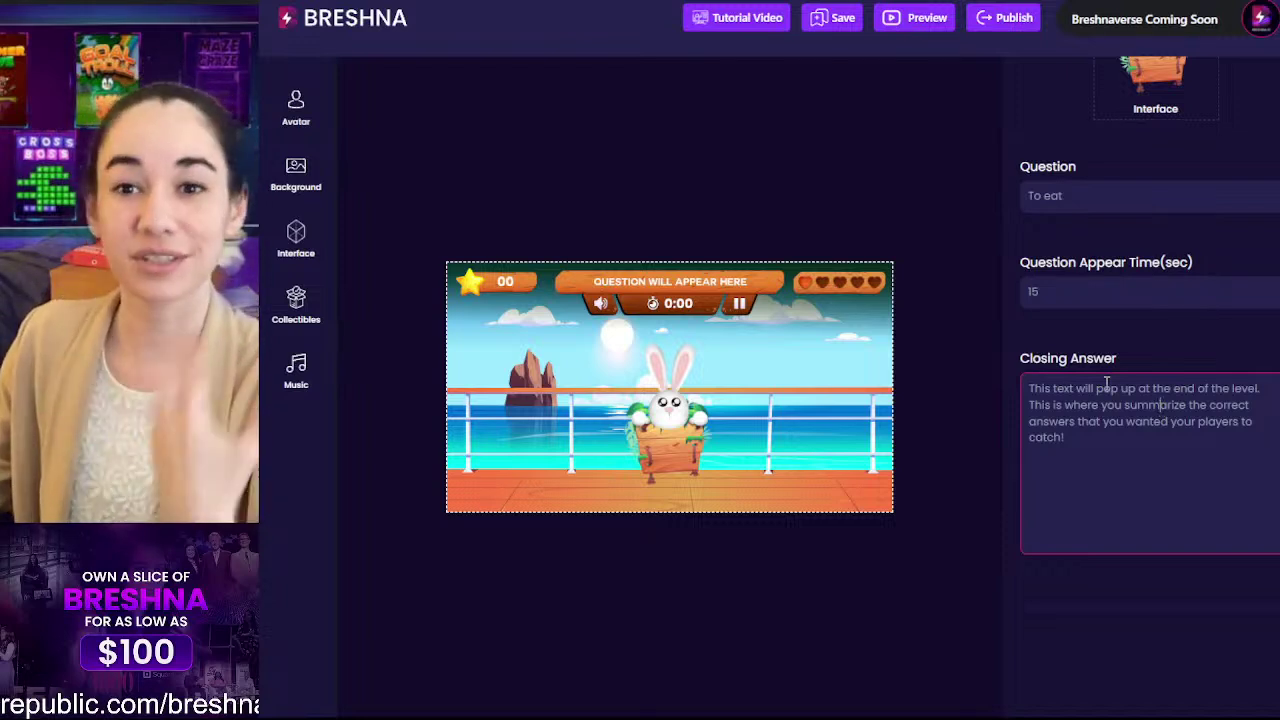
{"action": "left_click_drag", "start_coordinate": [1068, 283], "coordinate": [1014, 286]}
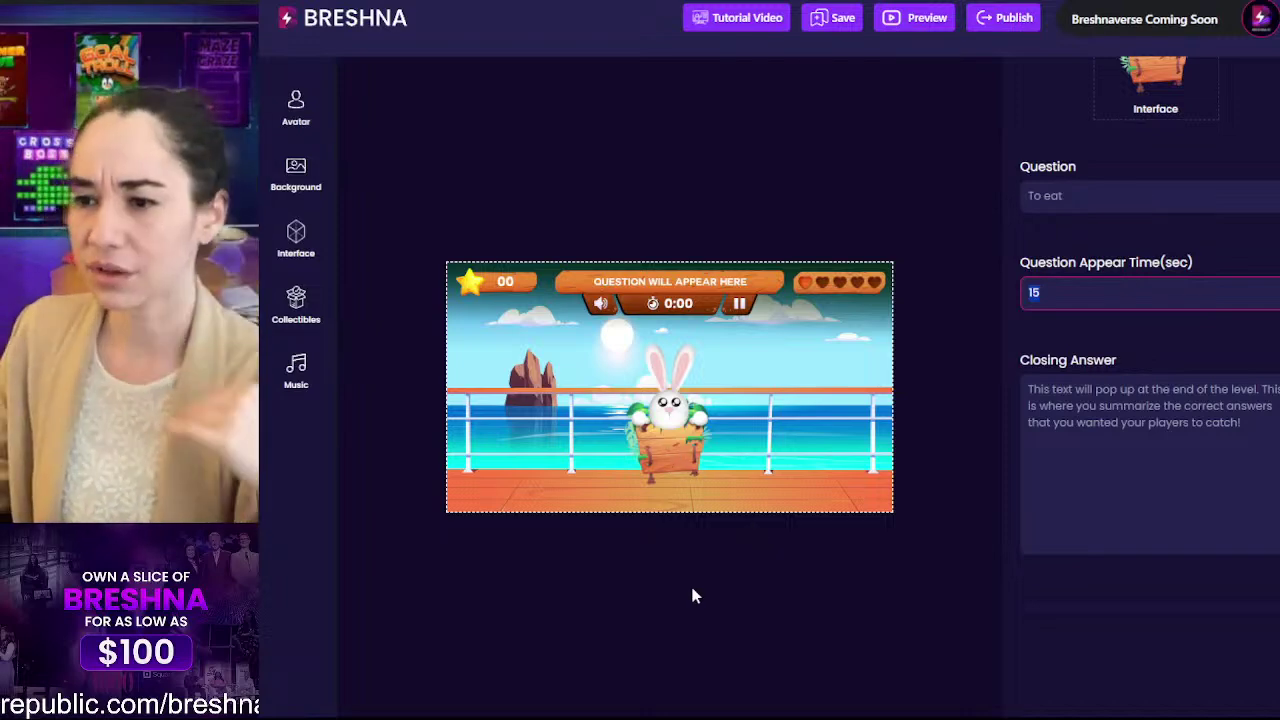
{"action": "left_click", "coordinate": [1105, 292]}
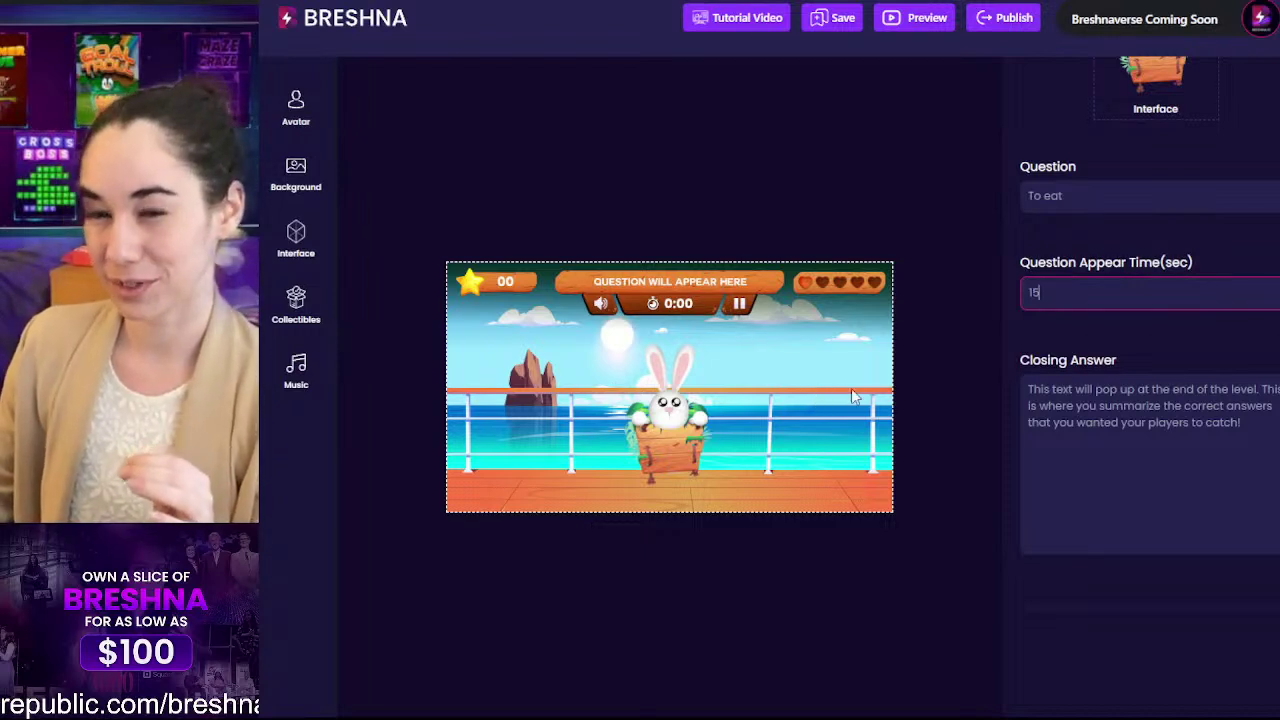
{"action": "left_click_drag", "start_coordinate": [1057, 292], "coordinate": [1018, 293]}
{"action": "left_click", "coordinate": [1062, 292]}
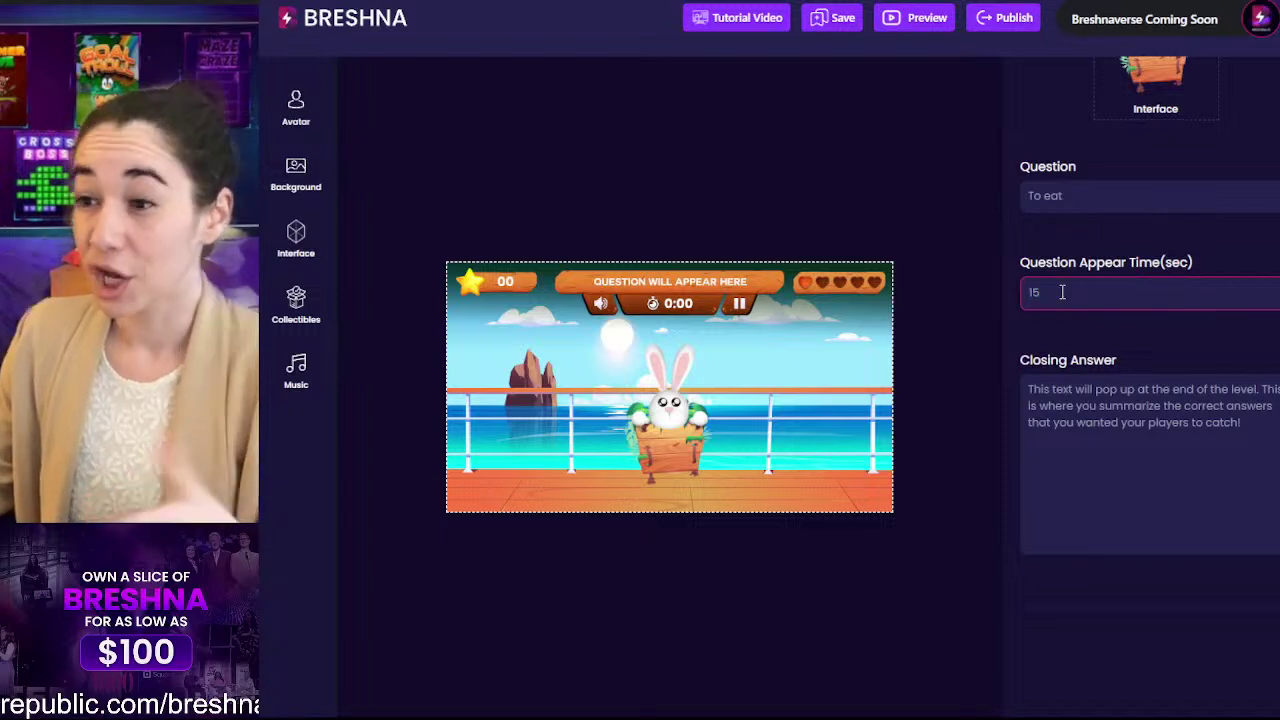
{"action": "type", "text": "00"}
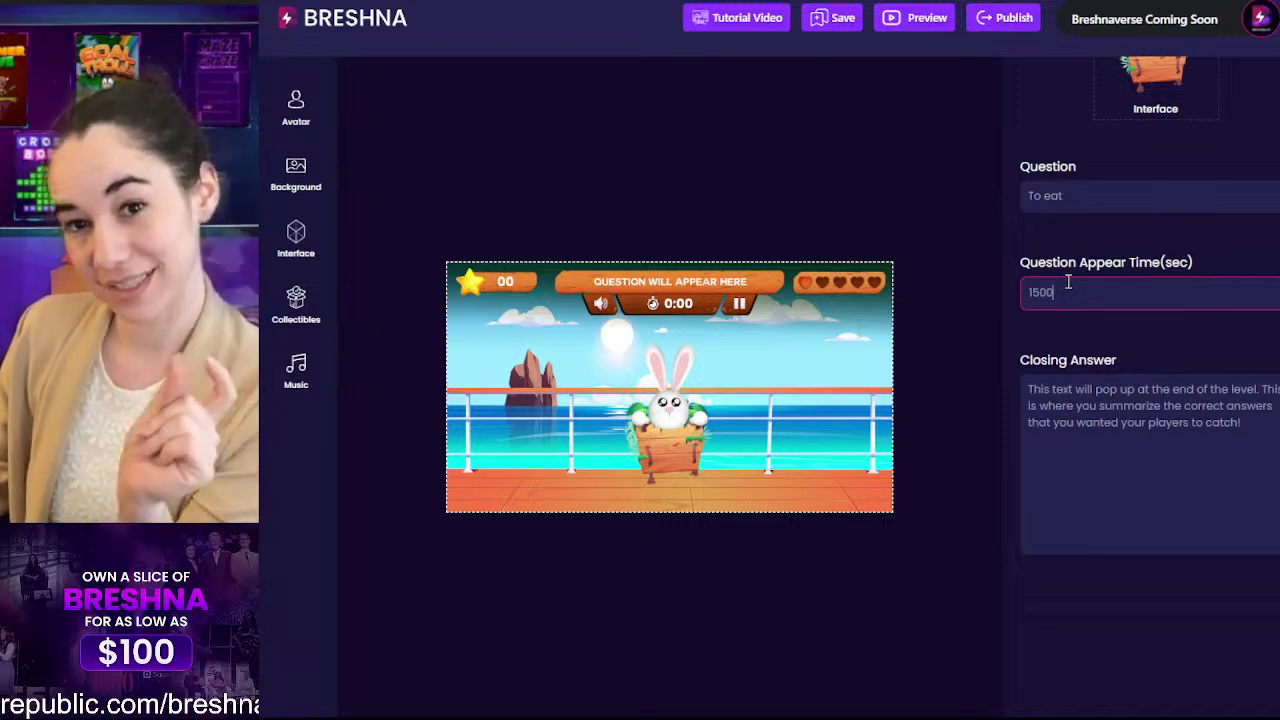
{"action": "key", "text": "BackSpace"}
{"action": "key", "text": "BackSpace"}
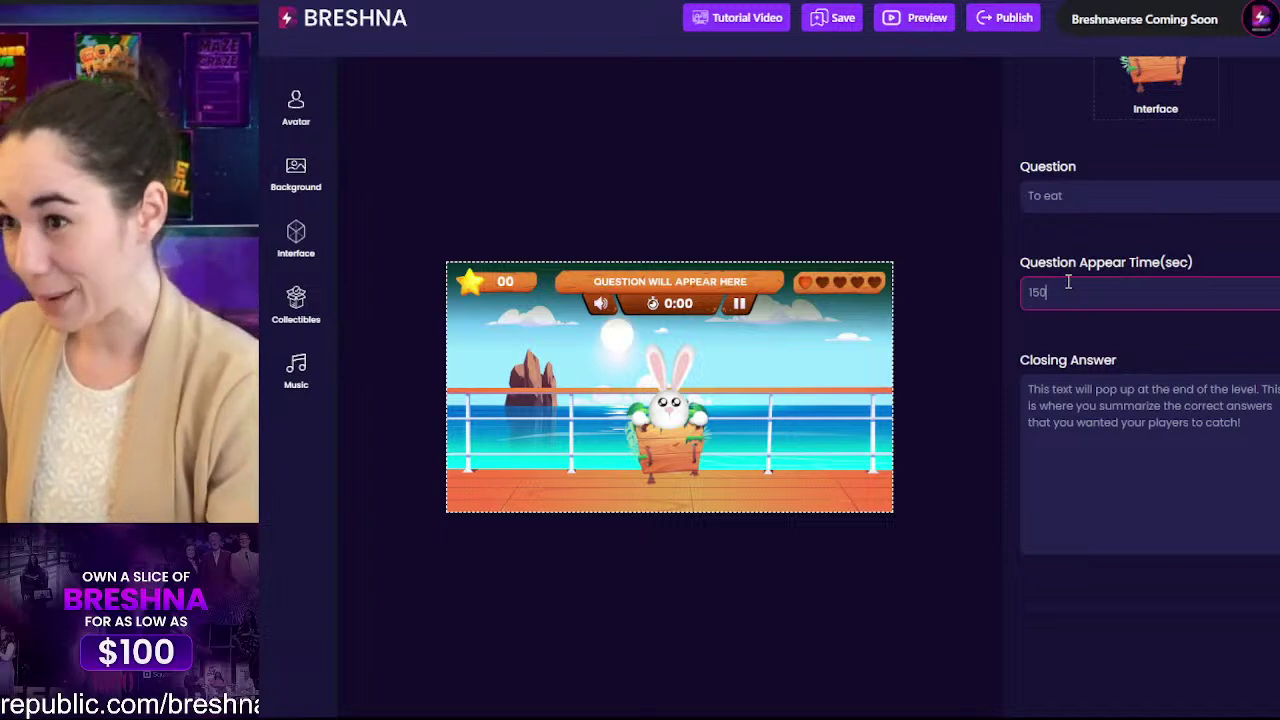
Step: Delete the placeholder closing answer text, then select the question text
{"action": "left_click", "coordinate": [1187, 463]}
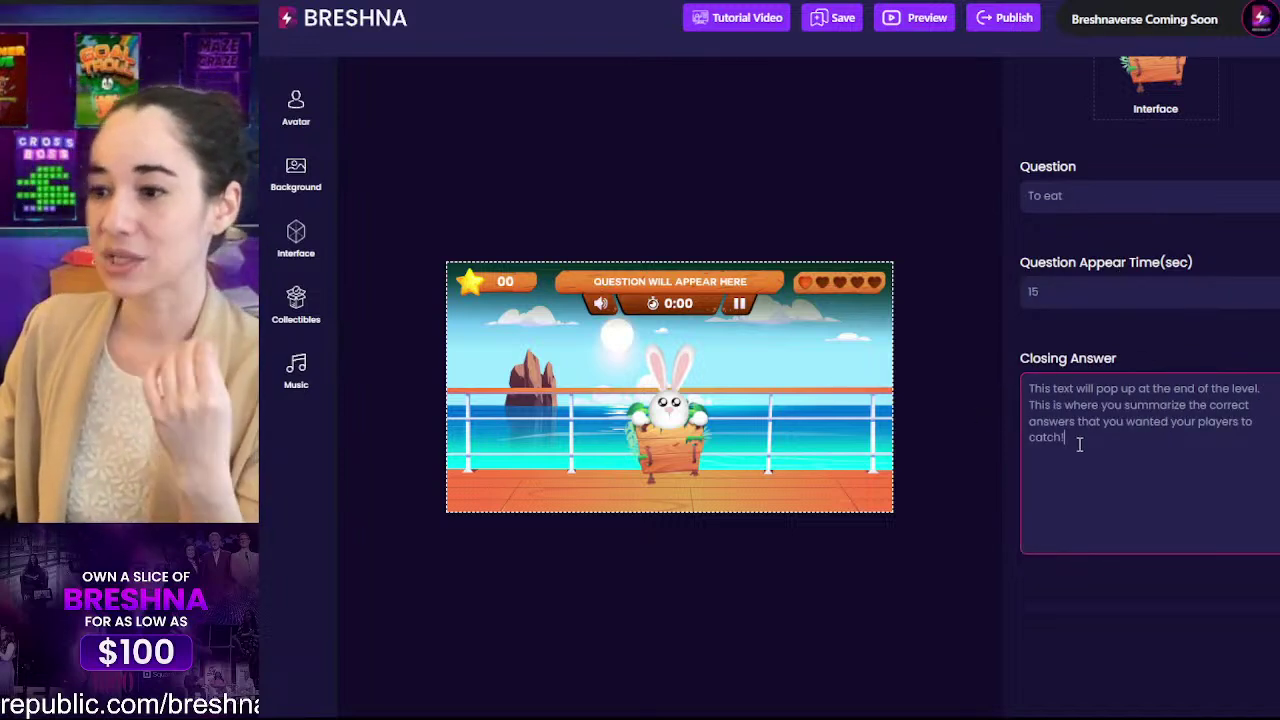
{"action": "left_click_drag", "start_coordinate": [1080, 443], "coordinate": [1020, 372]}
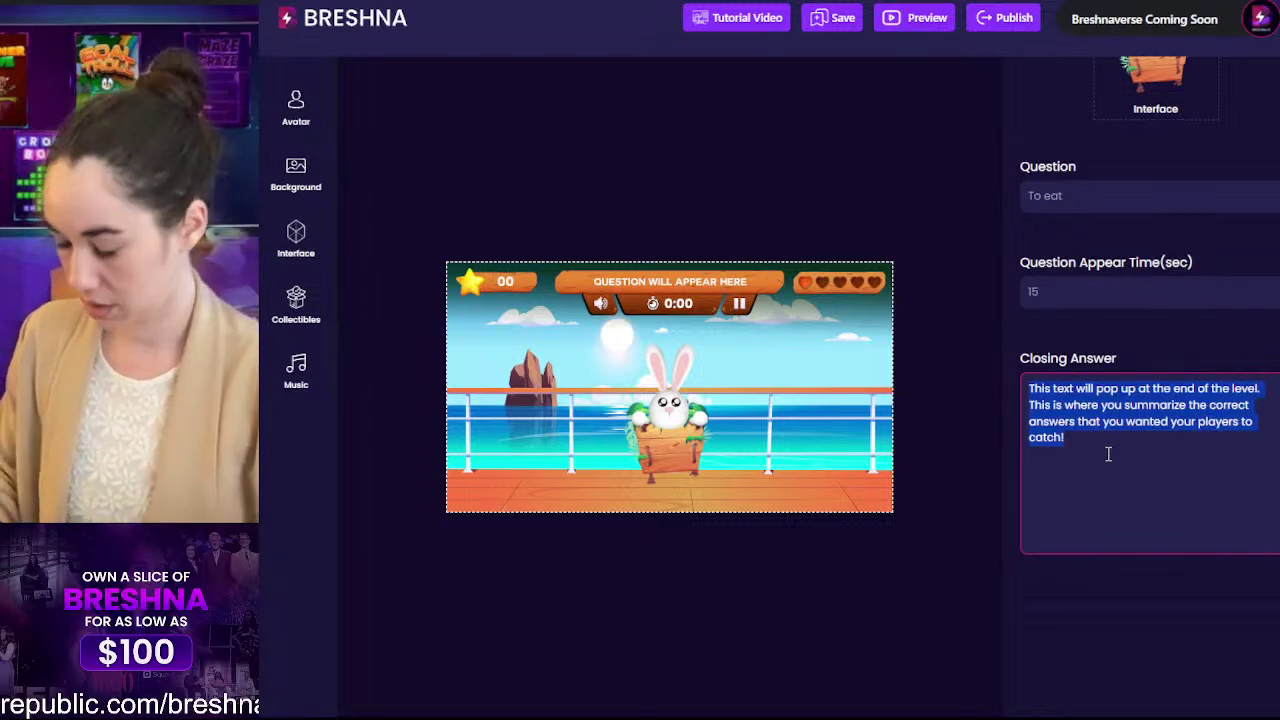
{"action": "key", "text": "BackSpace"}
{"action": "left_click_drag", "start_coordinate": [1096, 198], "coordinate": [965, 207]}
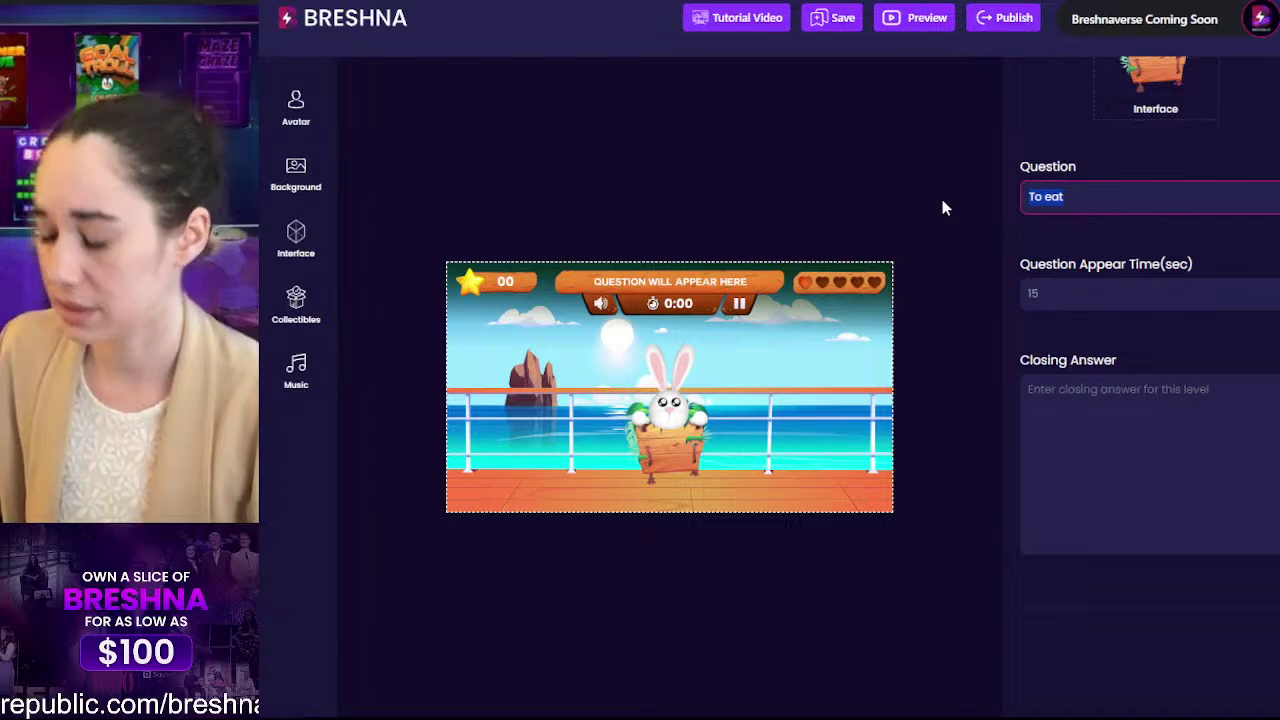
Step: Replace the question with 'Comido' and set the closing answer to 'Comido means food!'
{"action": "type", "text": "Comi"}
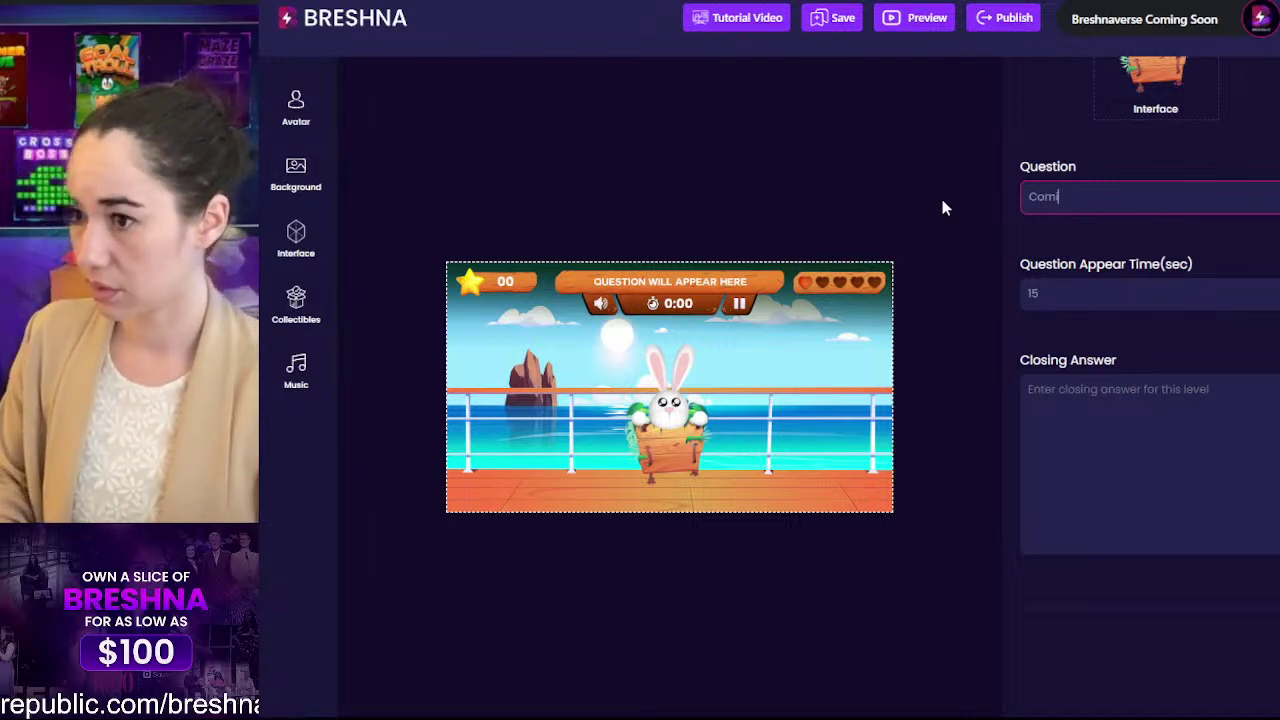
{"action": "type", "text": "do"}
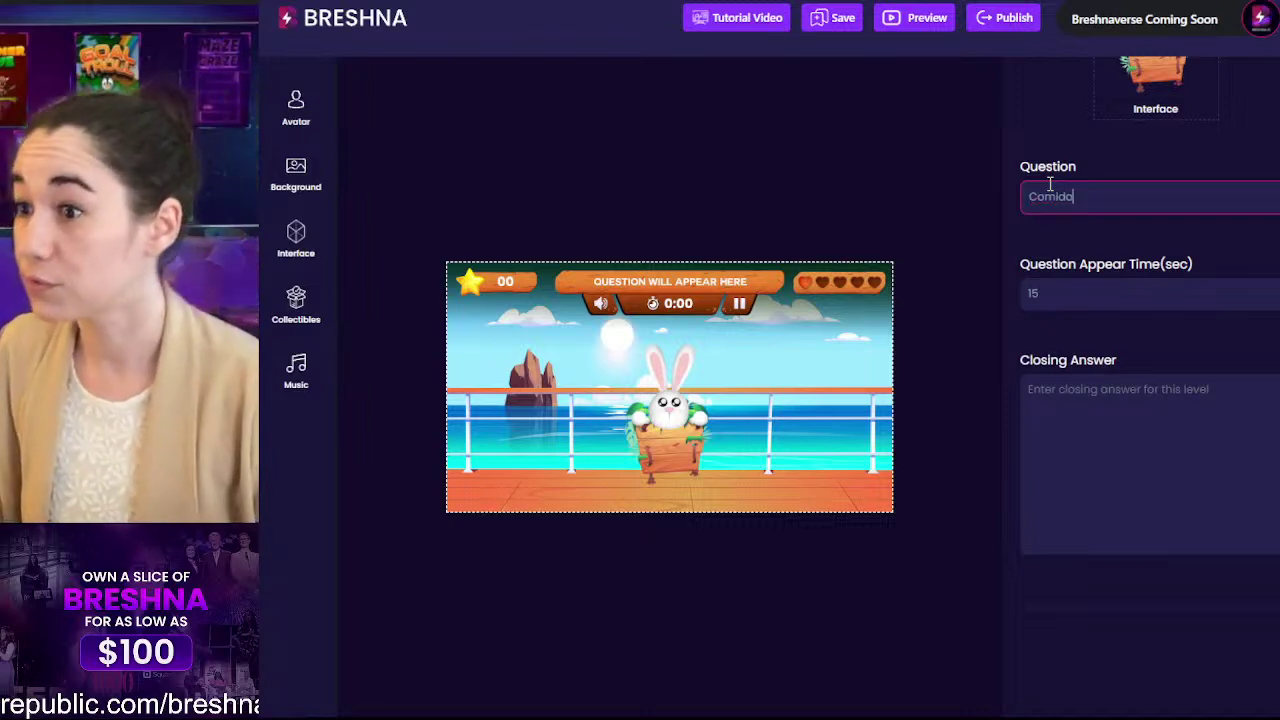
{"action": "left_click", "coordinate": [1089, 432]}
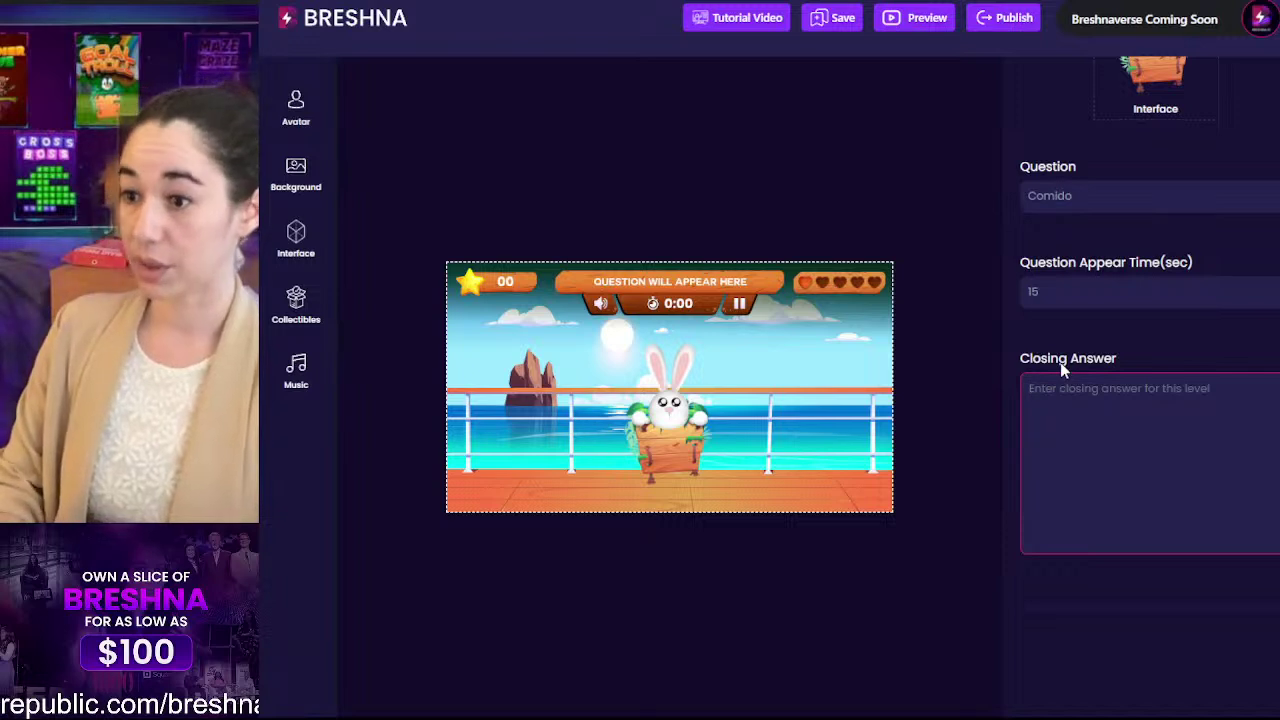
{"action": "type", "text": "Comido "}
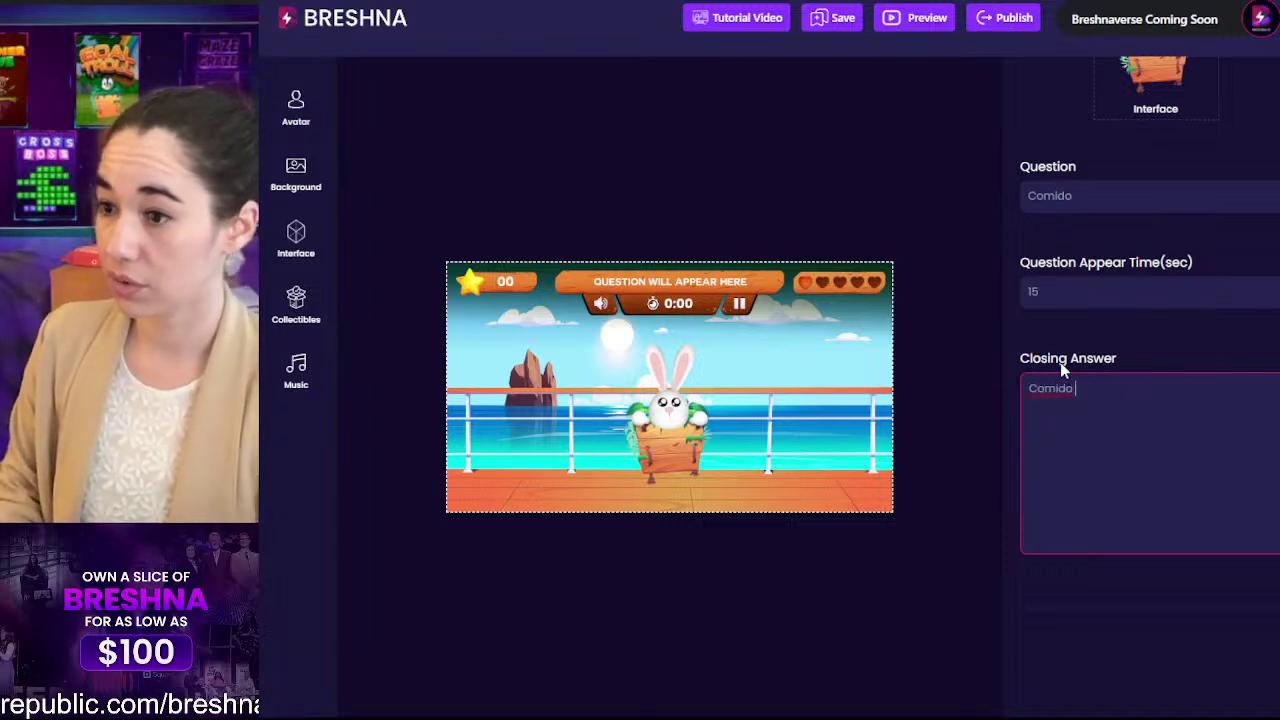
{"action": "type", "text": "means food!"}
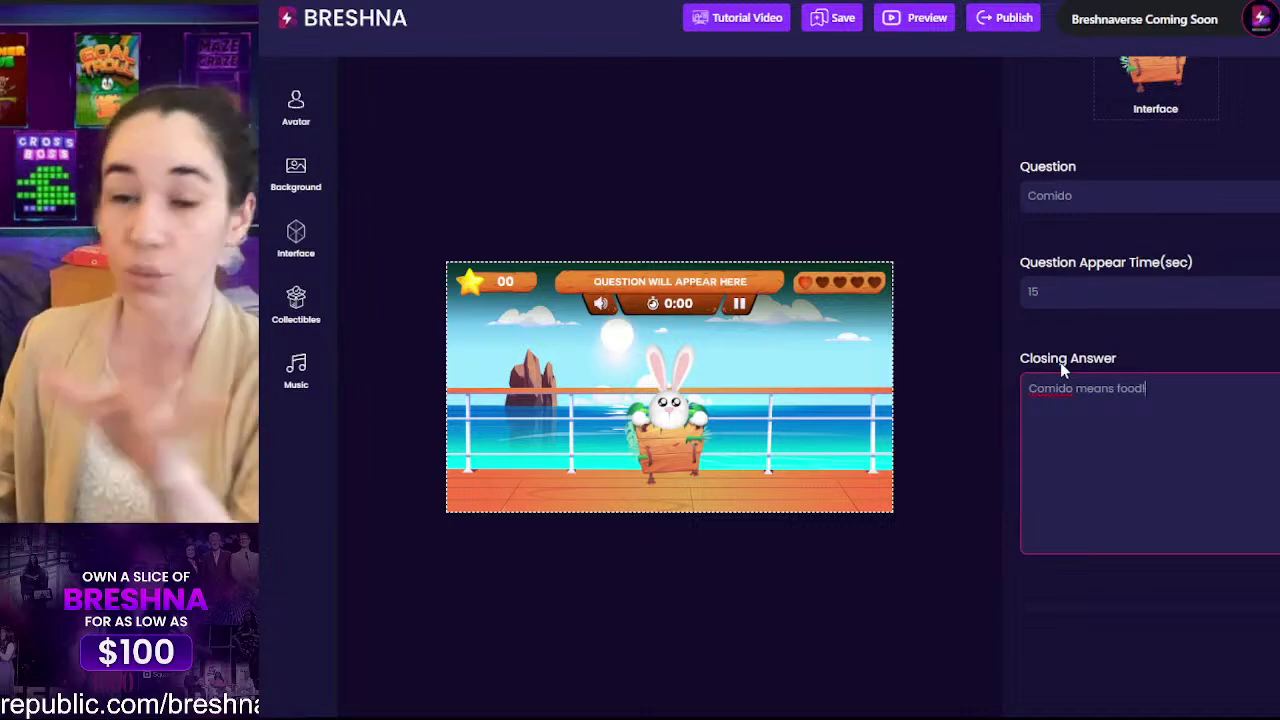
{"action": "scroll", "coordinate": [1060, 370], "scroll_direction": "down", "scroll_amount": 1}
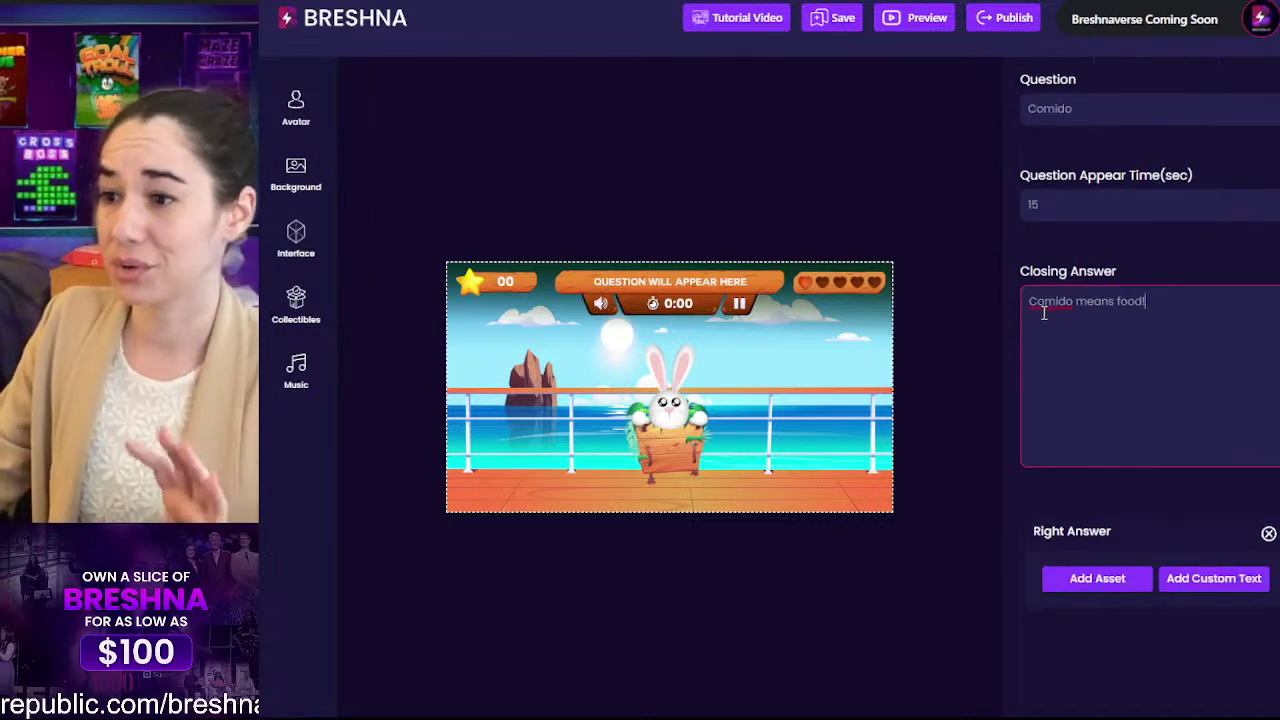
{"action": "left_click", "coordinate": [1102, 355]}
{"action": "left_click", "coordinate": [1174, 325]}
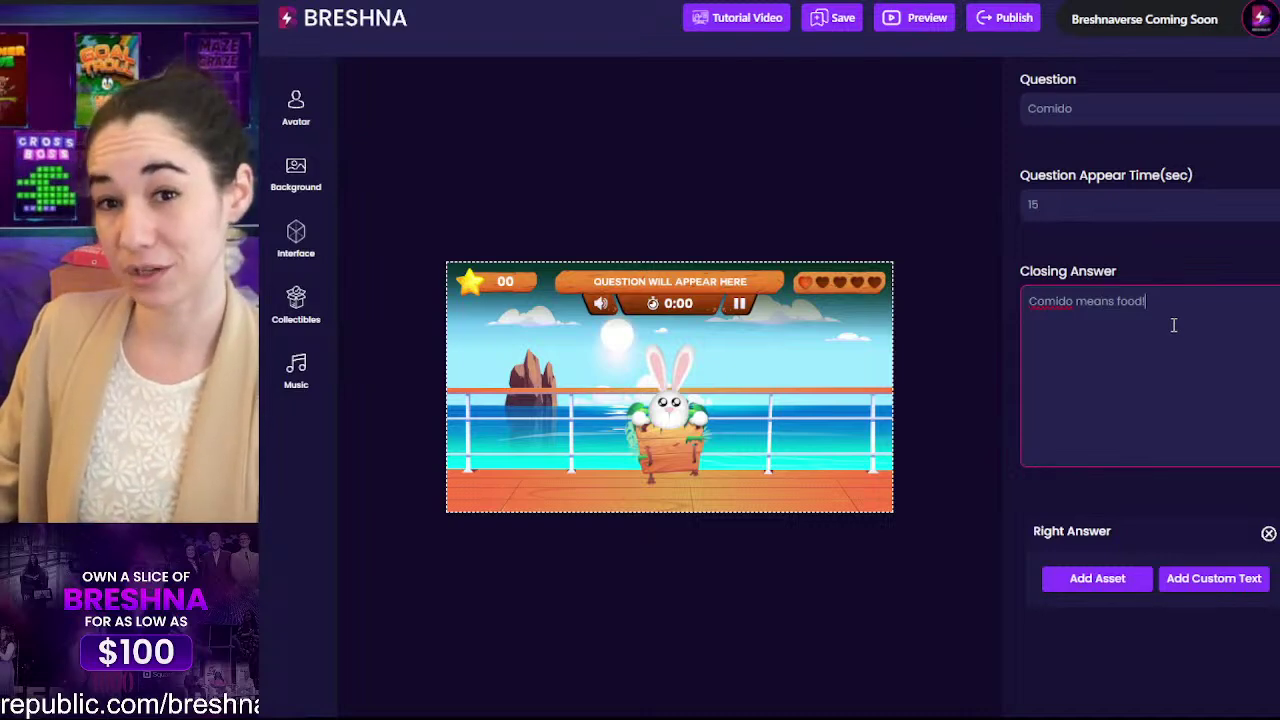
{"action": "scroll", "coordinate": [1149, 349], "scroll_direction": "down", "scroll_amount": 4}
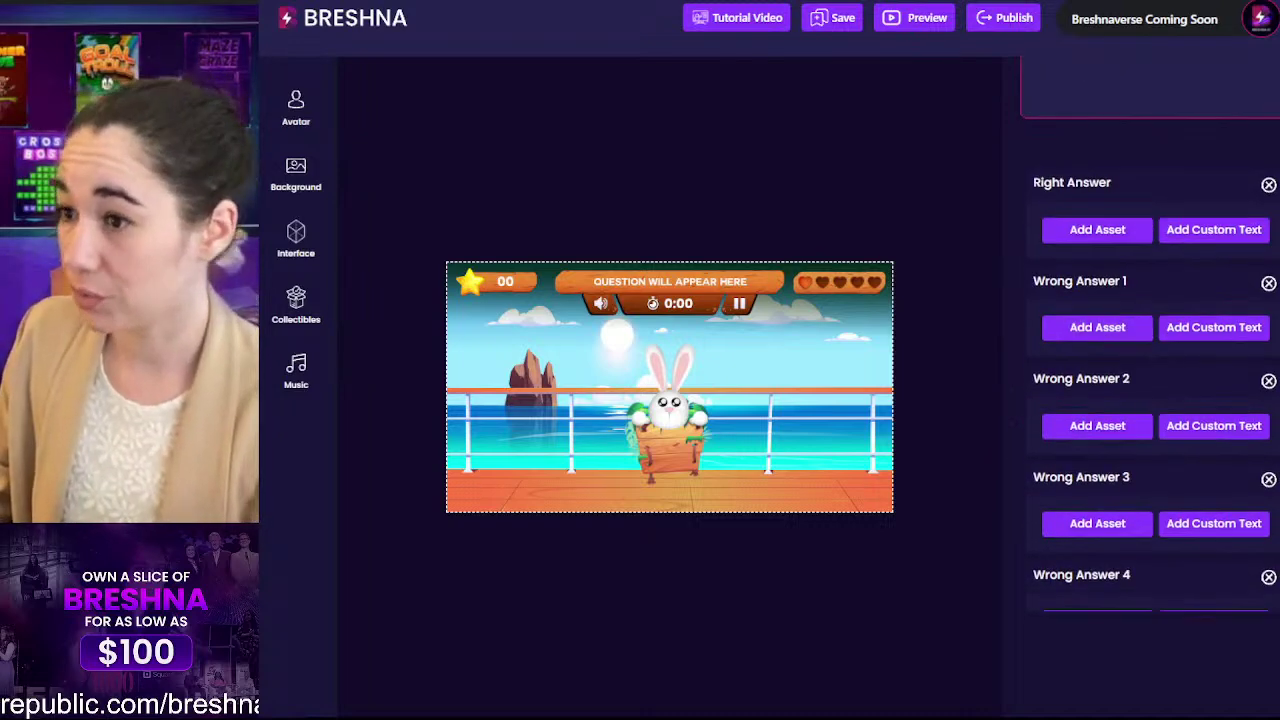
{"action": "scroll", "coordinate": [1121, 404], "scroll_direction": "down", "scroll_amount": 1}
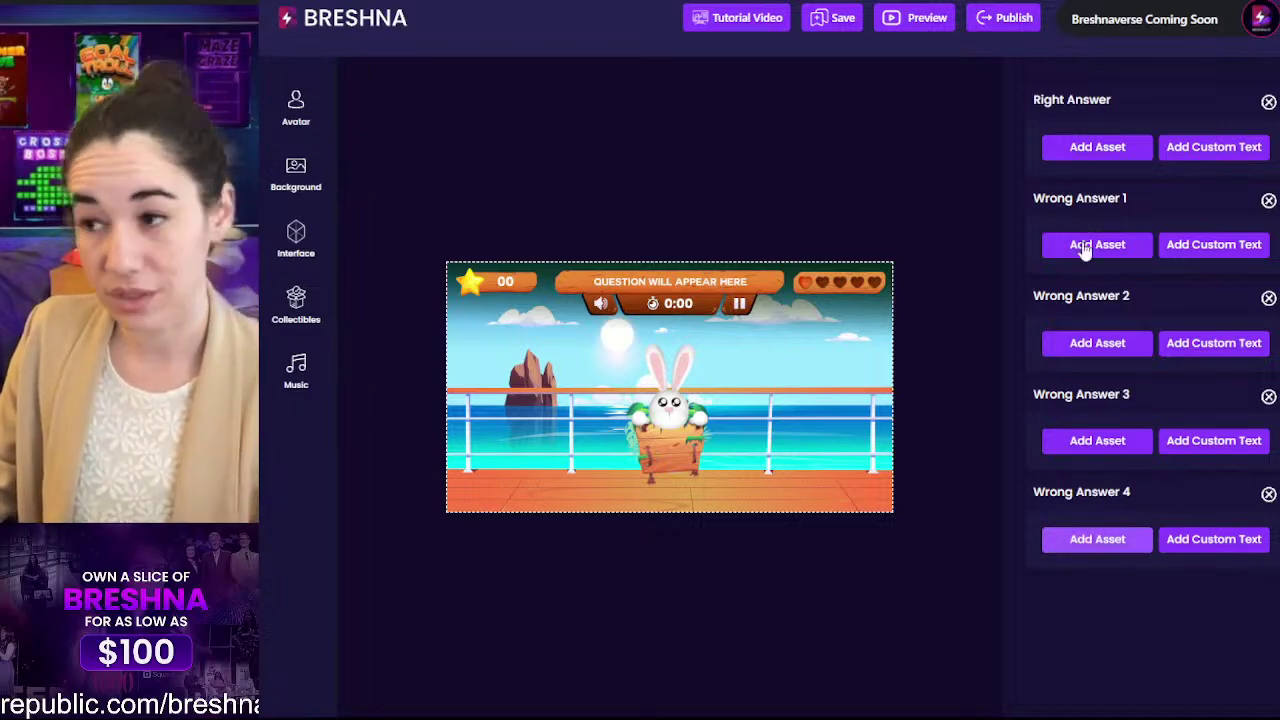
Step: Set the eggs-and-bacon picture from the Food collectibles as the right answer
{"action": "left_click", "coordinate": [1082, 155]}
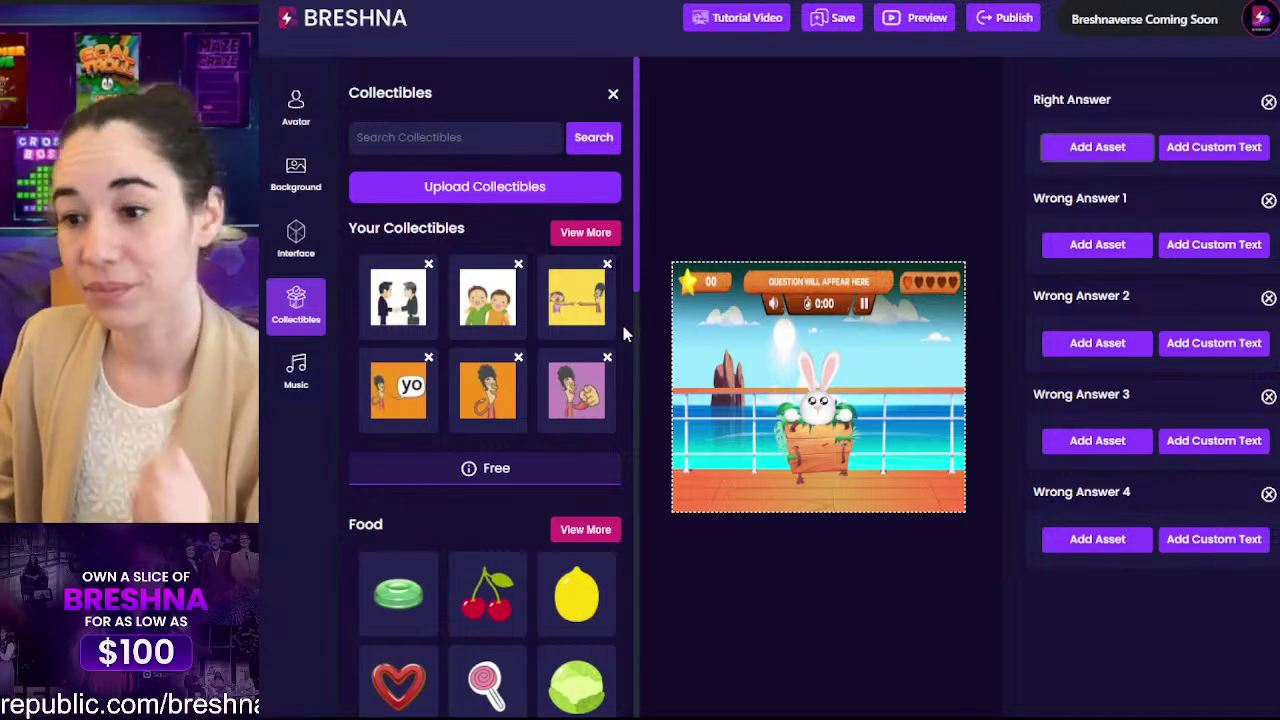
{"action": "scroll", "coordinate": [590, 529], "scroll_direction": "down", "scroll_amount": 3}
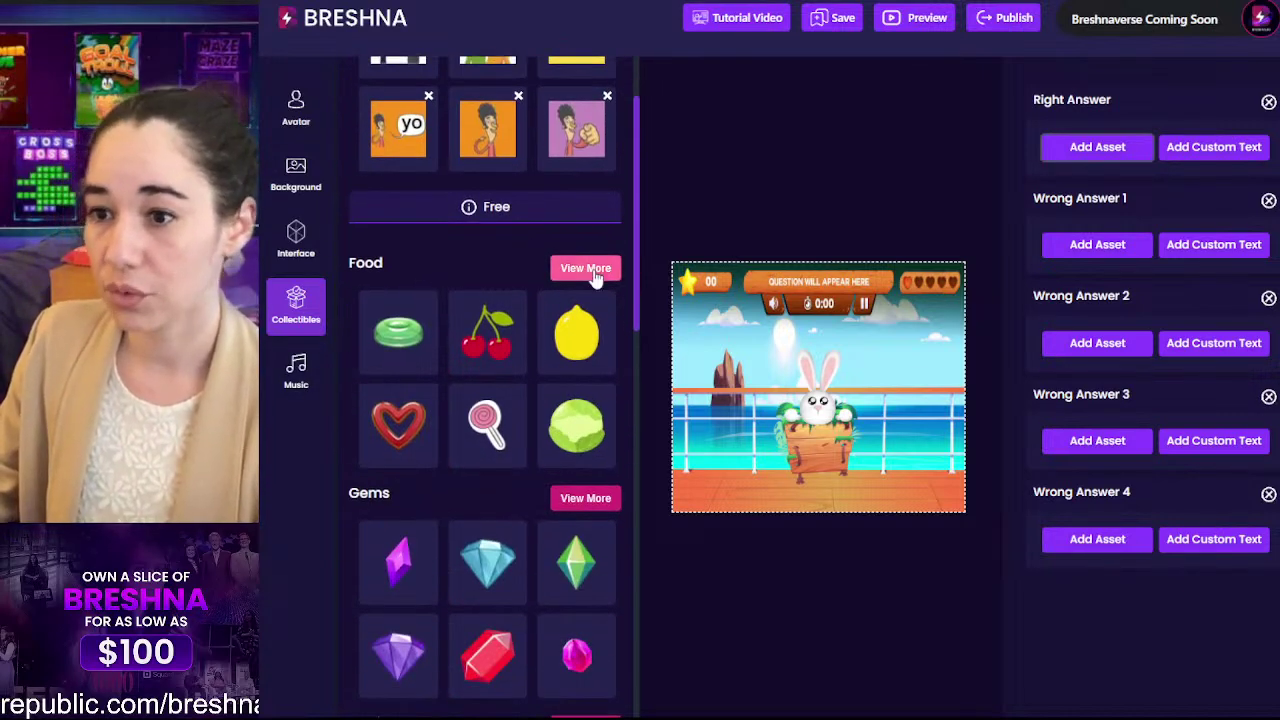
{"action": "left_click", "coordinate": [590, 270]}
{"action": "scroll", "coordinate": [484, 444], "scroll_direction": "down", "scroll_amount": 5}
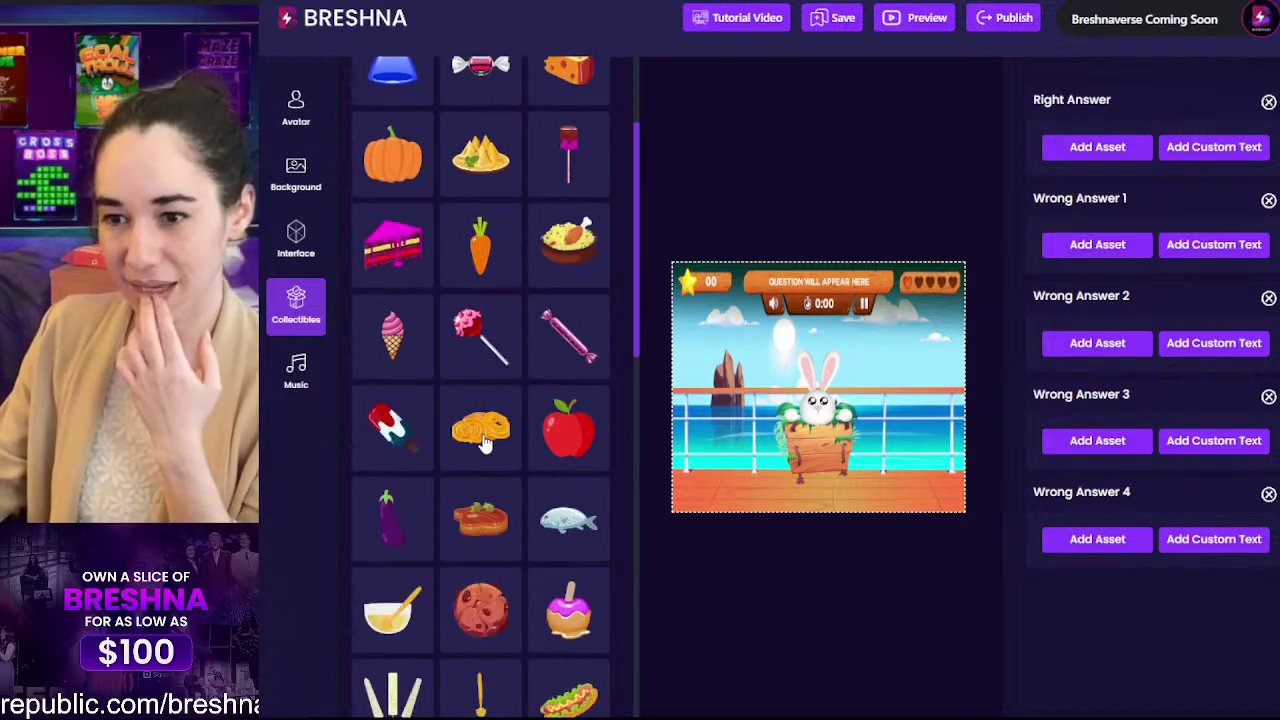
{"action": "scroll", "coordinate": [484, 444], "scroll_direction": "down", "scroll_amount": 9}
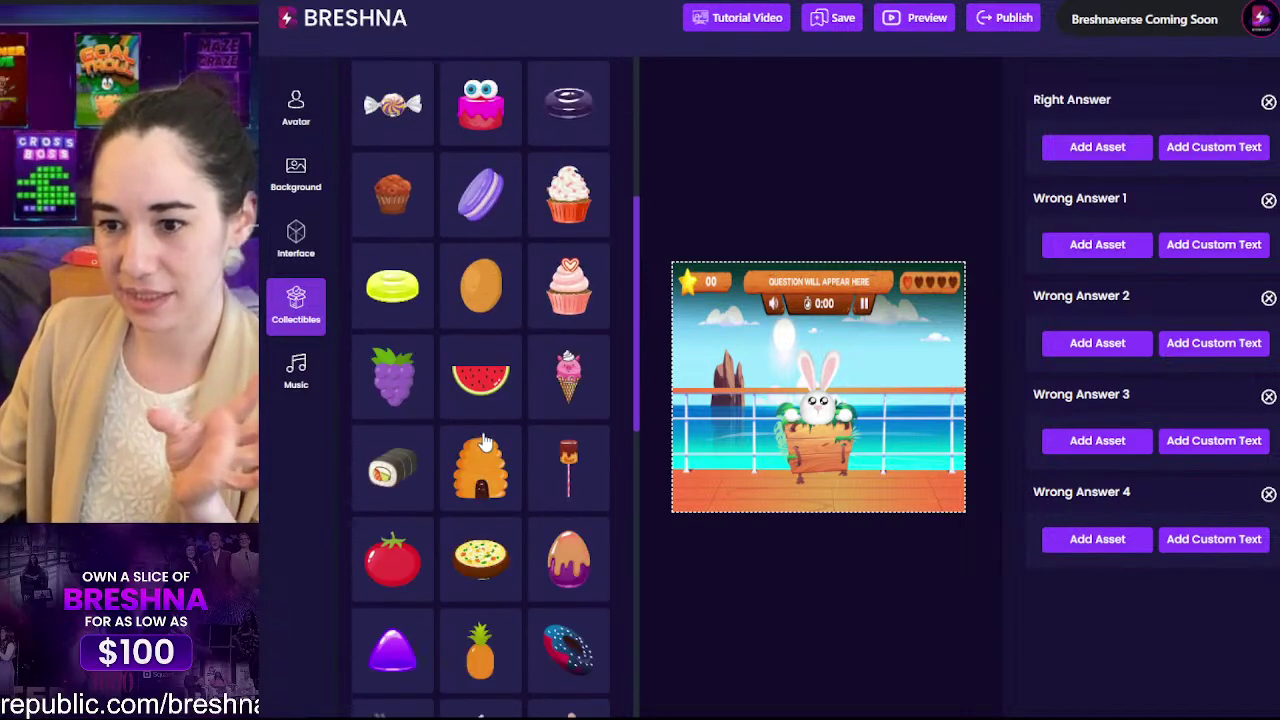
{"action": "scroll", "coordinate": [484, 444], "scroll_direction": "down", "scroll_amount": 10}
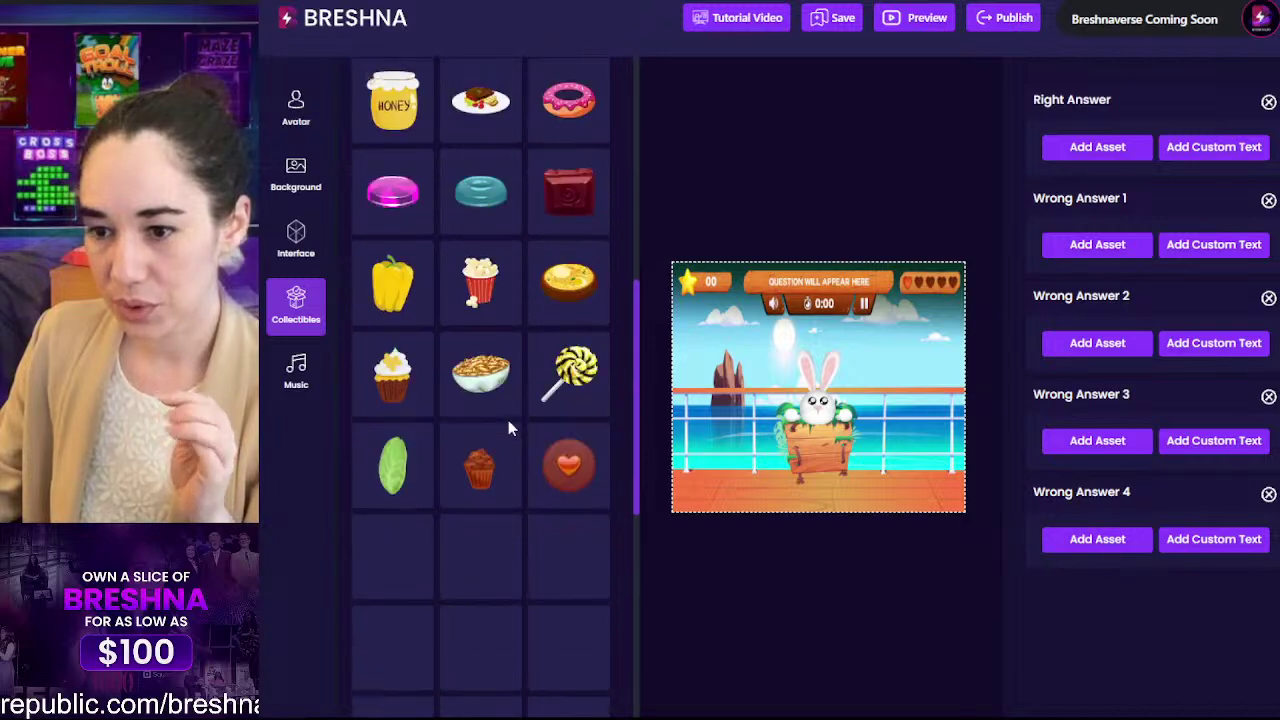
{"action": "scroll", "coordinate": [510, 425], "scroll_direction": "down", "scroll_amount": 7}
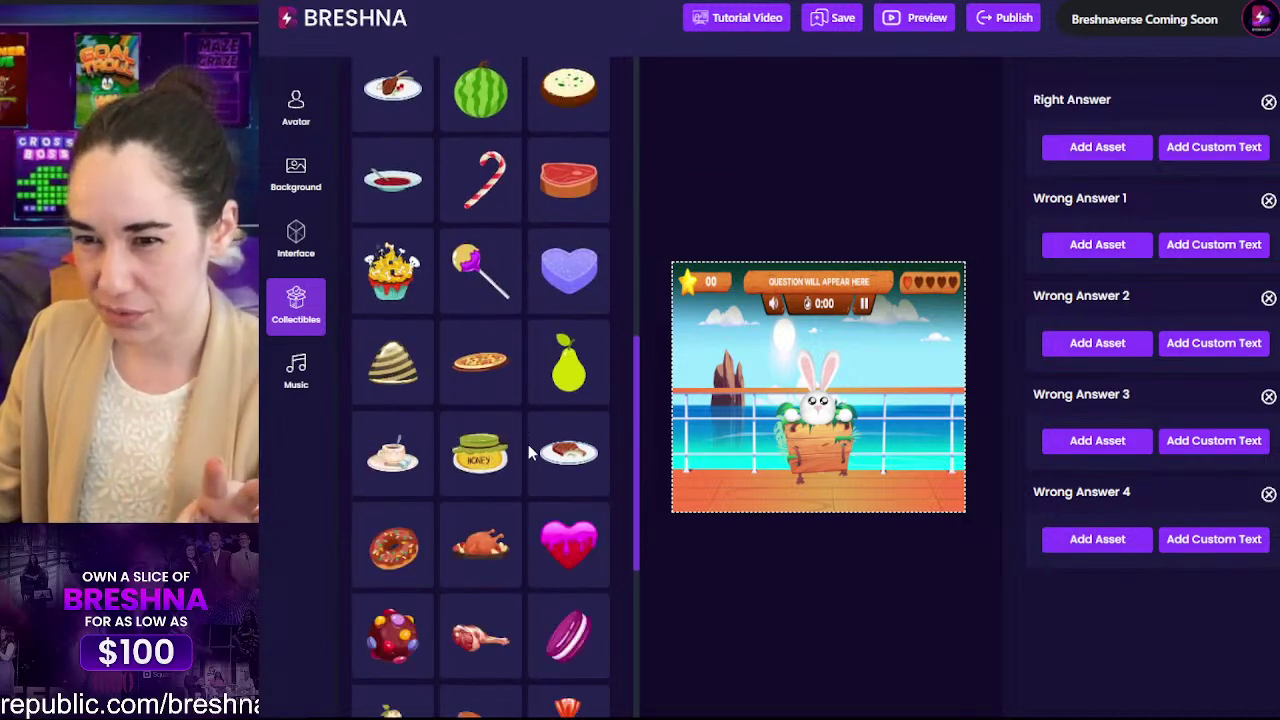
{"action": "scroll", "coordinate": [528, 444], "scroll_direction": "down", "scroll_amount": 1}
{"action": "scroll", "coordinate": [417, 337], "scroll_direction": "up", "scroll_amount": 1}
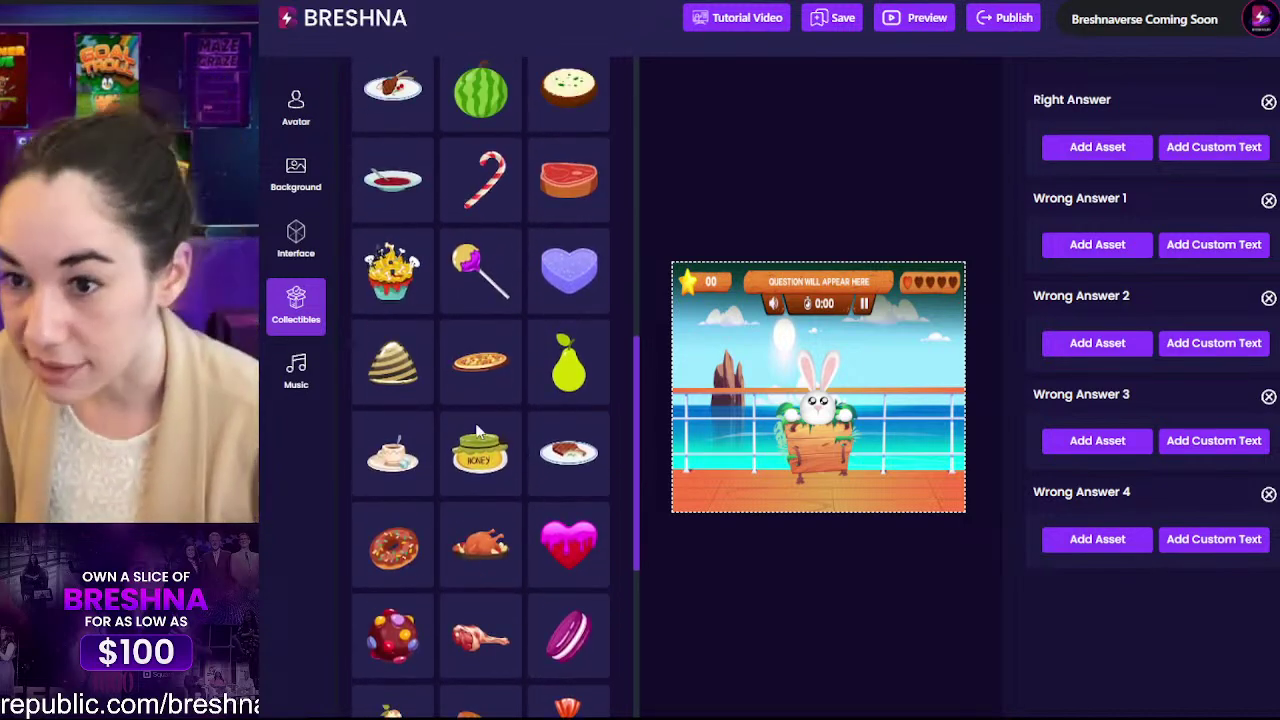
{"action": "scroll", "coordinate": [477, 432], "scroll_direction": "down", "scroll_amount": 7}
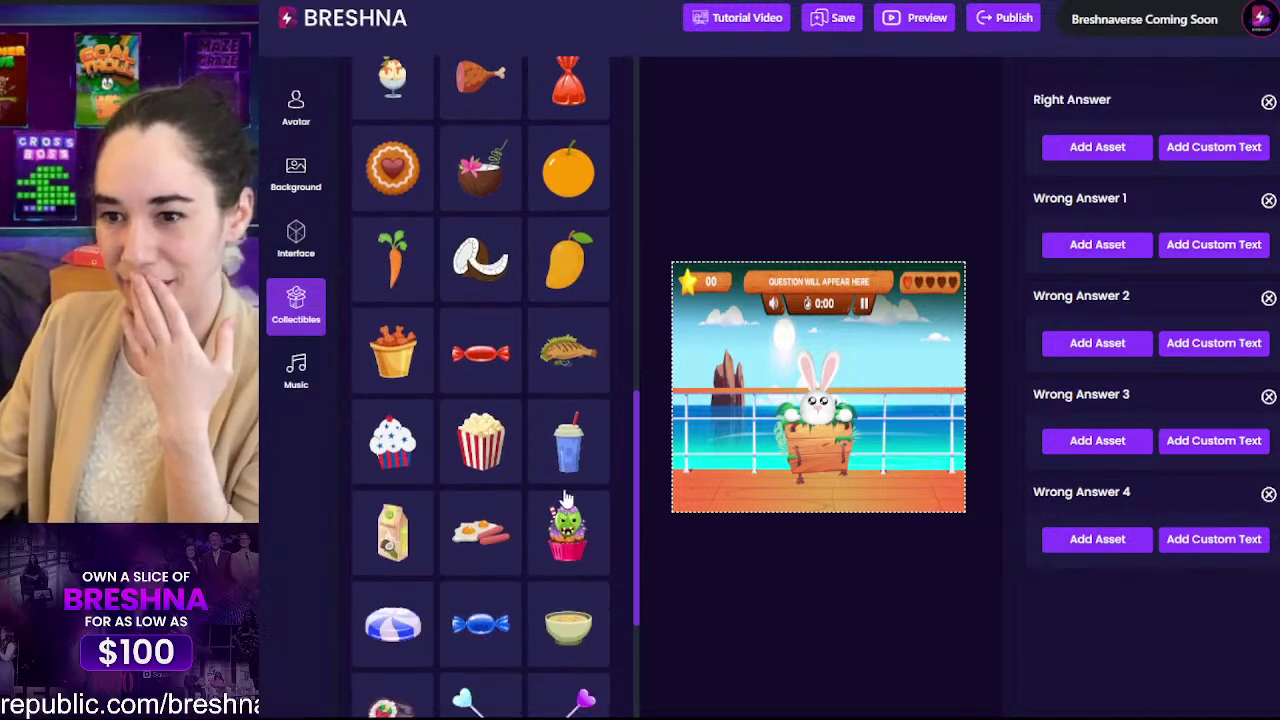
{"action": "scroll", "coordinate": [565, 497], "scroll_direction": "down", "scroll_amount": 7}
{"action": "scroll", "coordinate": [560, 502], "scroll_direction": "up", "scroll_amount": 5}
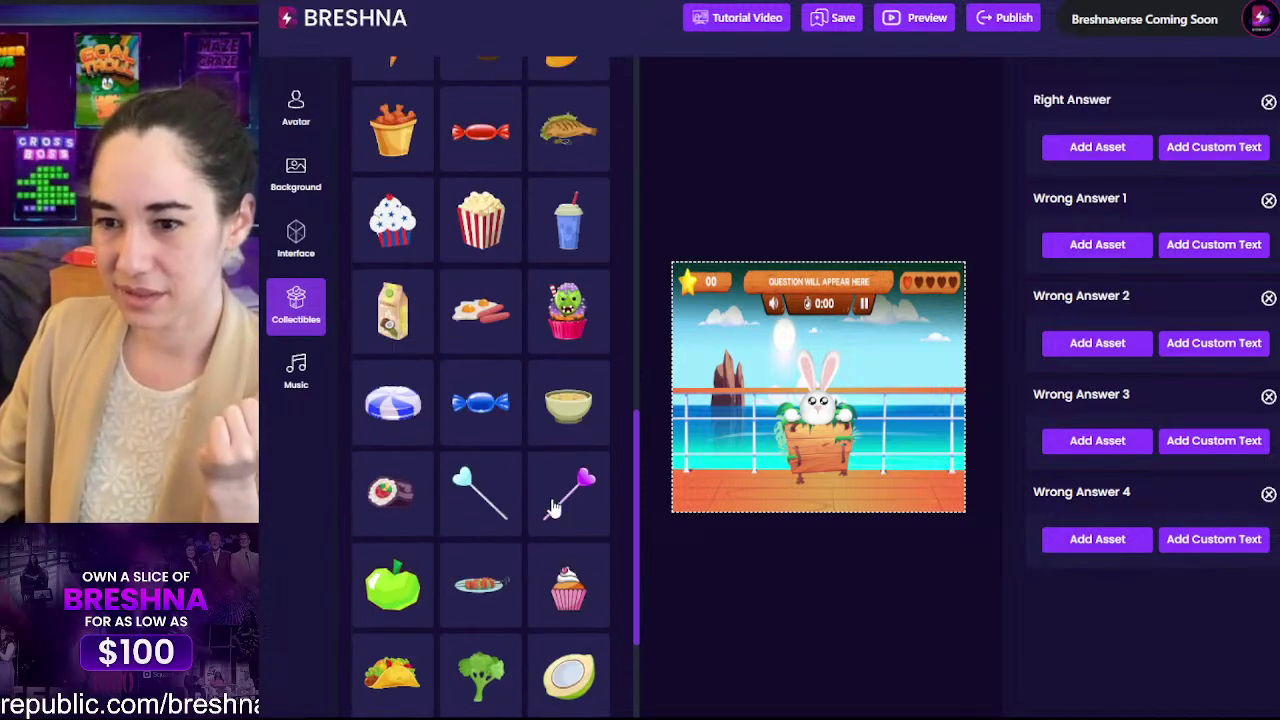
{"action": "left_click", "coordinate": [462, 316]}
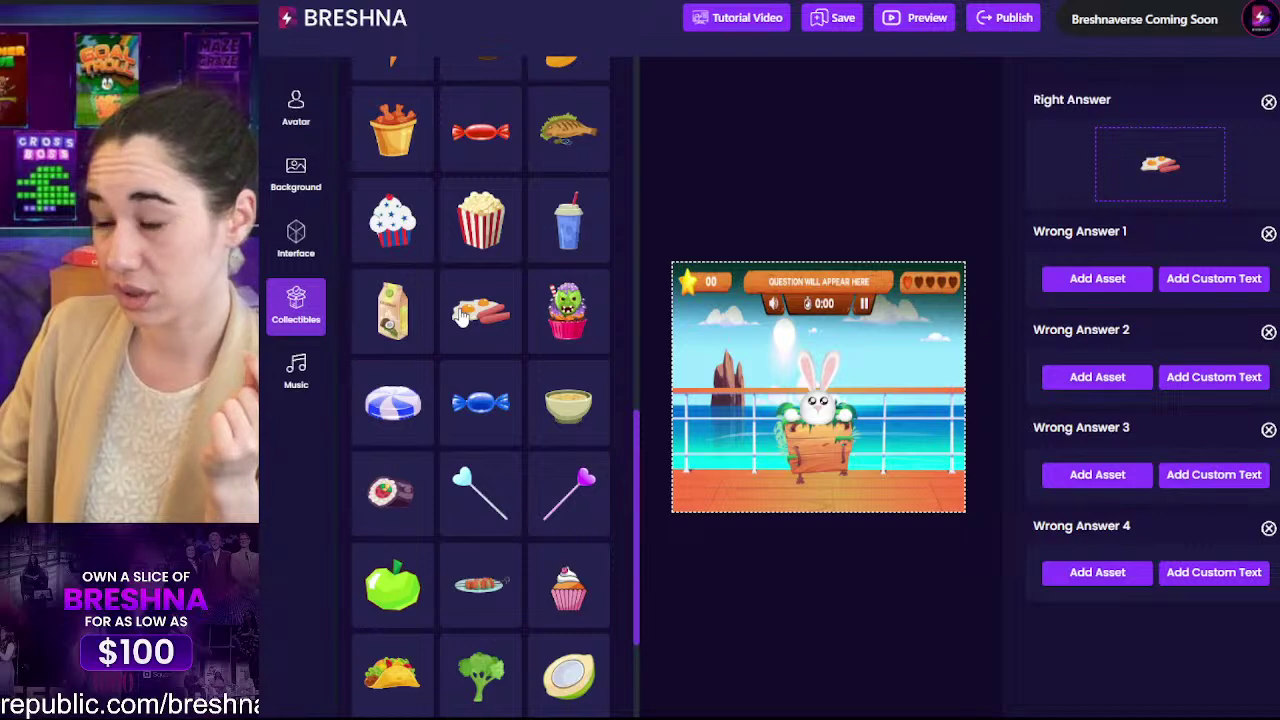
Step: Make milk and dates wrong answers 2 and 3, removing the flour from wrong answer 1
{"action": "scroll", "coordinate": [462, 317], "scroll_direction": "down", "scroll_amount": 5}
{"action": "scroll", "coordinate": [462, 317], "scroll_direction": "down", "scroll_amount": 5}
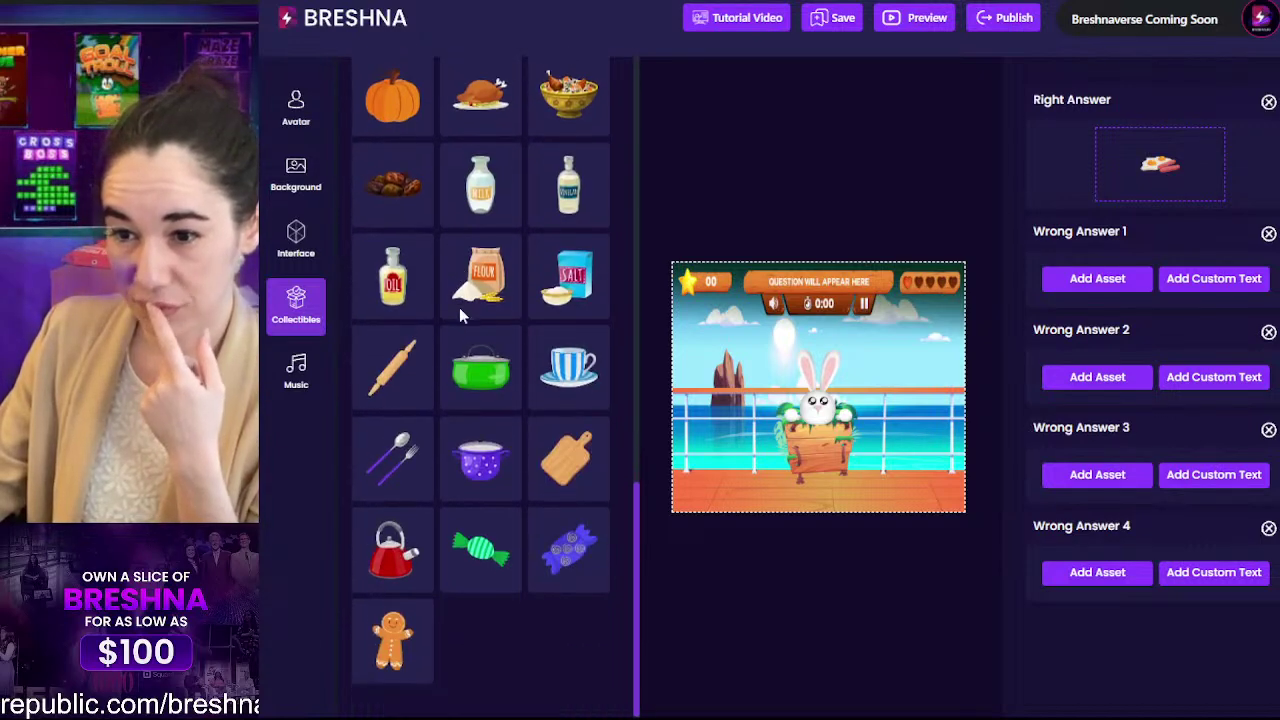
{"action": "scroll", "coordinate": [570, 225], "scroll_direction": "up", "scroll_amount": 1}
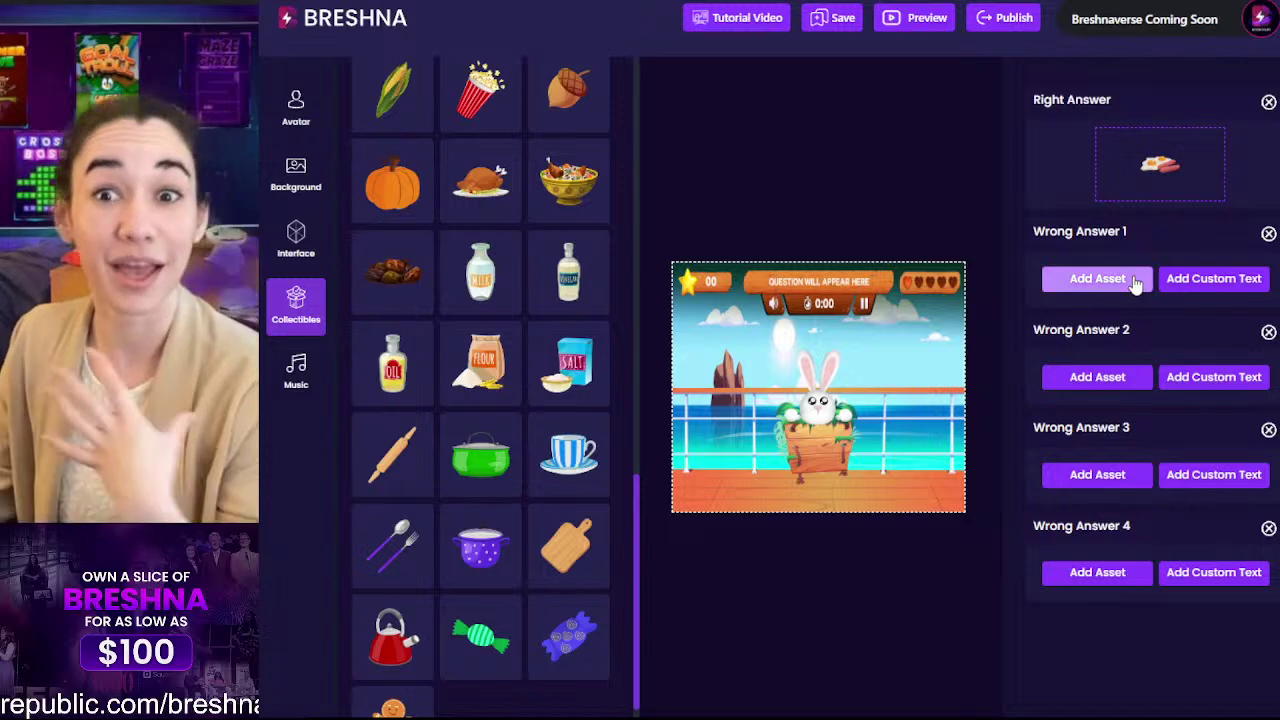
{"action": "left_click", "coordinate": [1098, 279]}
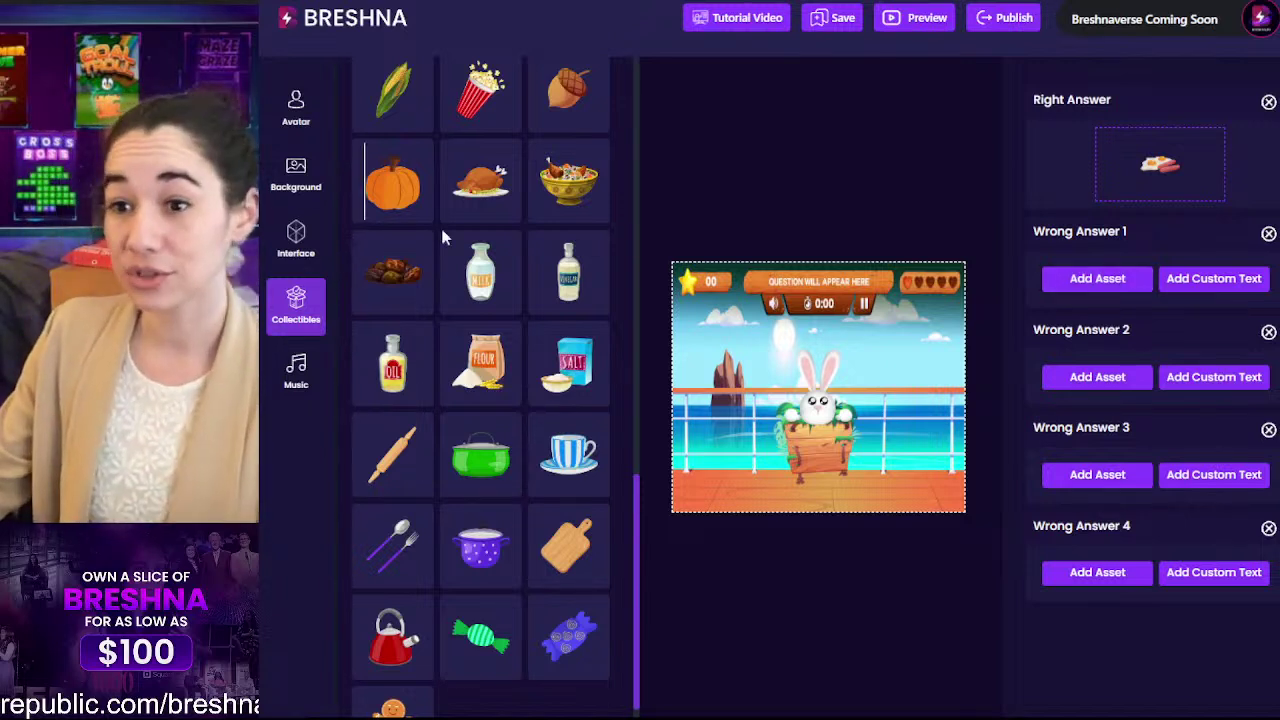
{"action": "left_click", "coordinate": [470, 362]}
{"action": "left_click", "coordinate": [480, 270]}
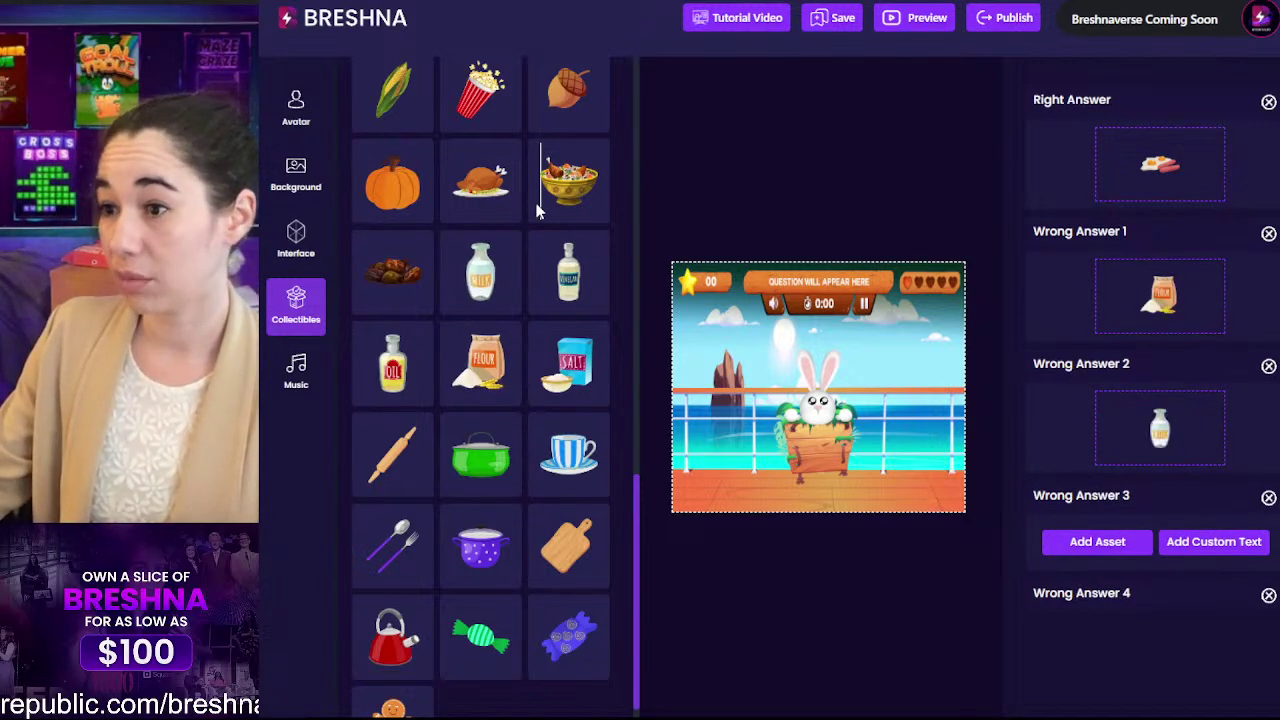
{"action": "left_click", "coordinate": [410, 275]}
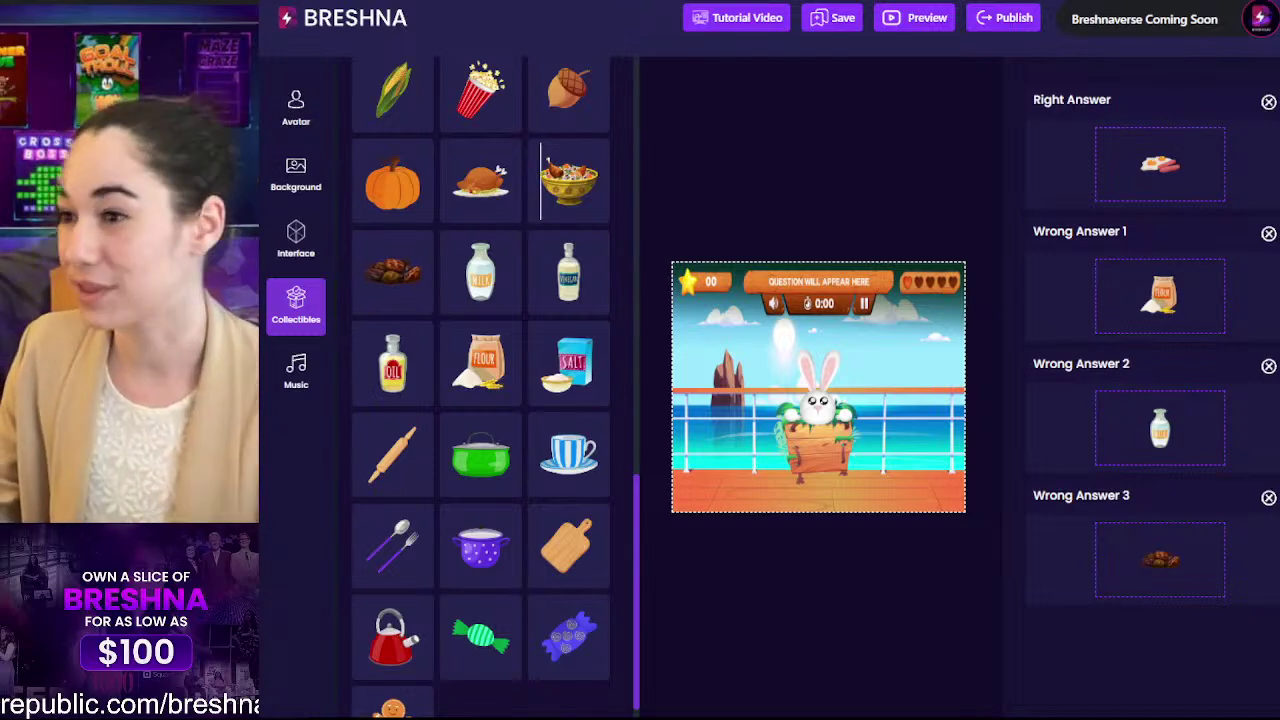
{"action": "left_click", "coordinate": [1268, 234]}
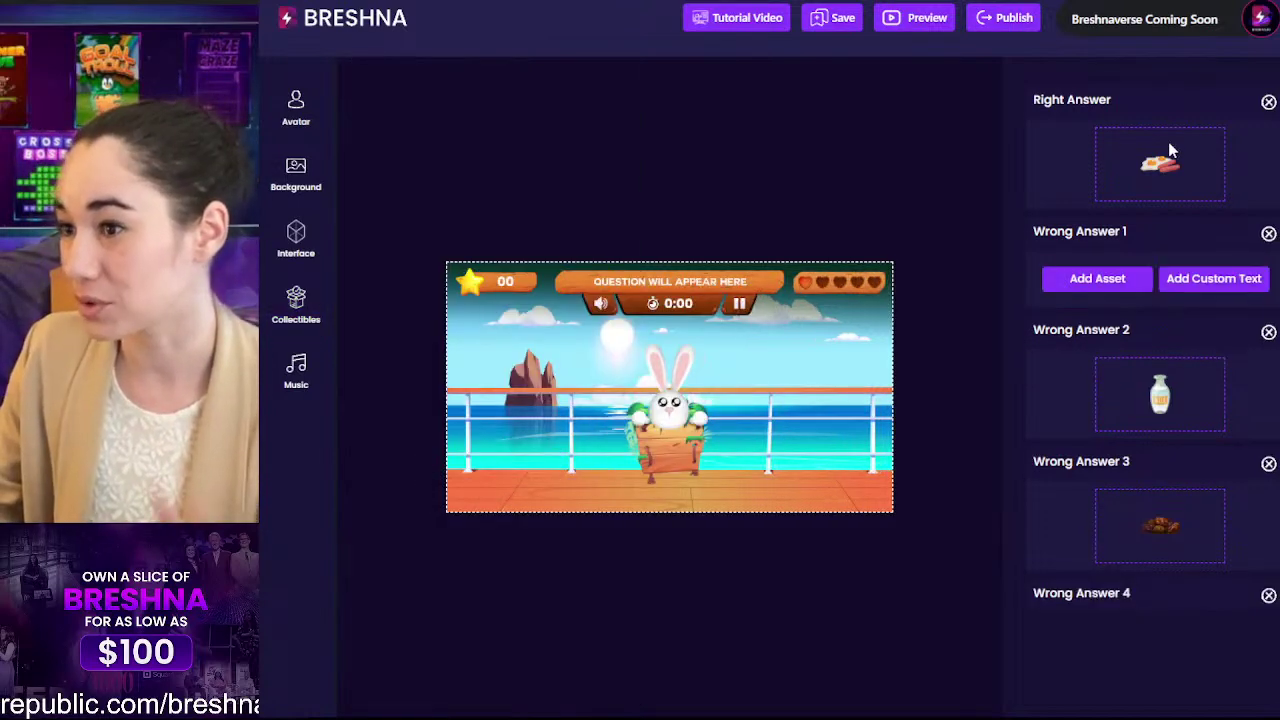
Step: Clear the milk and dates pictures and set the tree picture as wrong answer 1
{"action": "left_click", "coordinate": [1268, 332]}
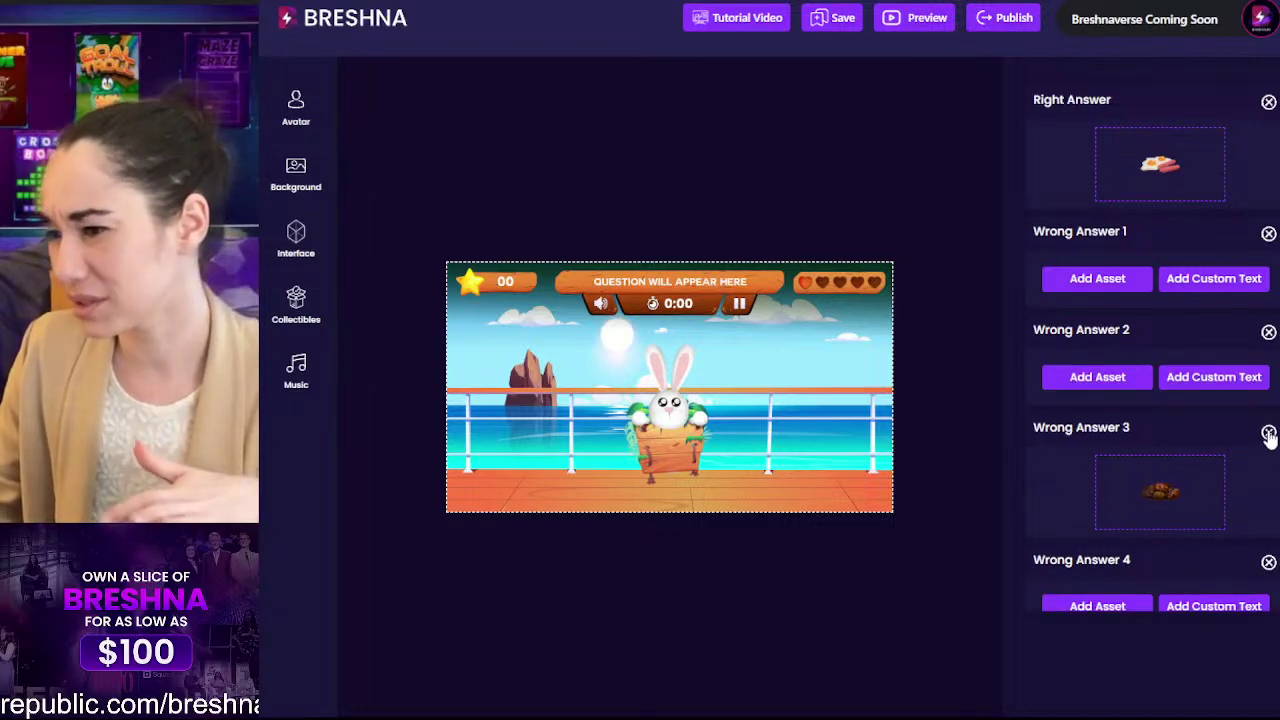
{"action": "left_click", "coordinate": [1268, 430]}
{"action": "left_click", "coordinate": [1099, 285]}
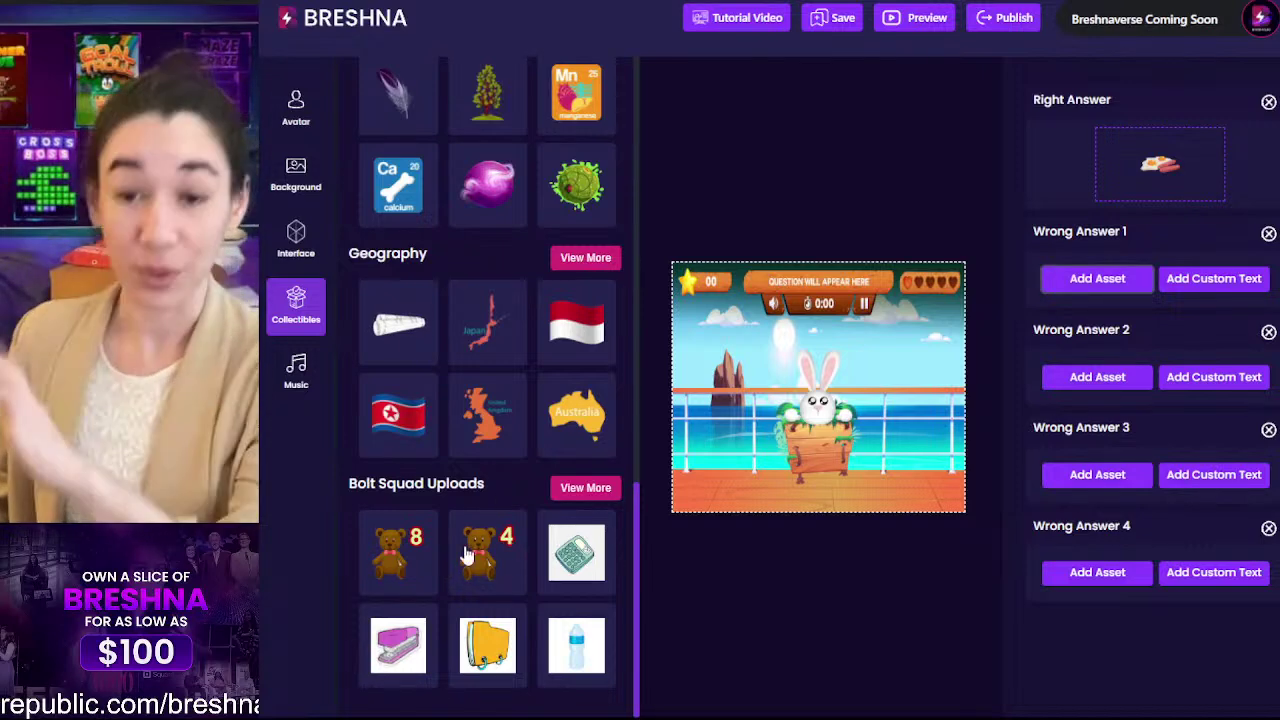
{"action": "scroll", "coordinate": [400, 480], "scroll_direction": "up", "scroll_amount": 2}
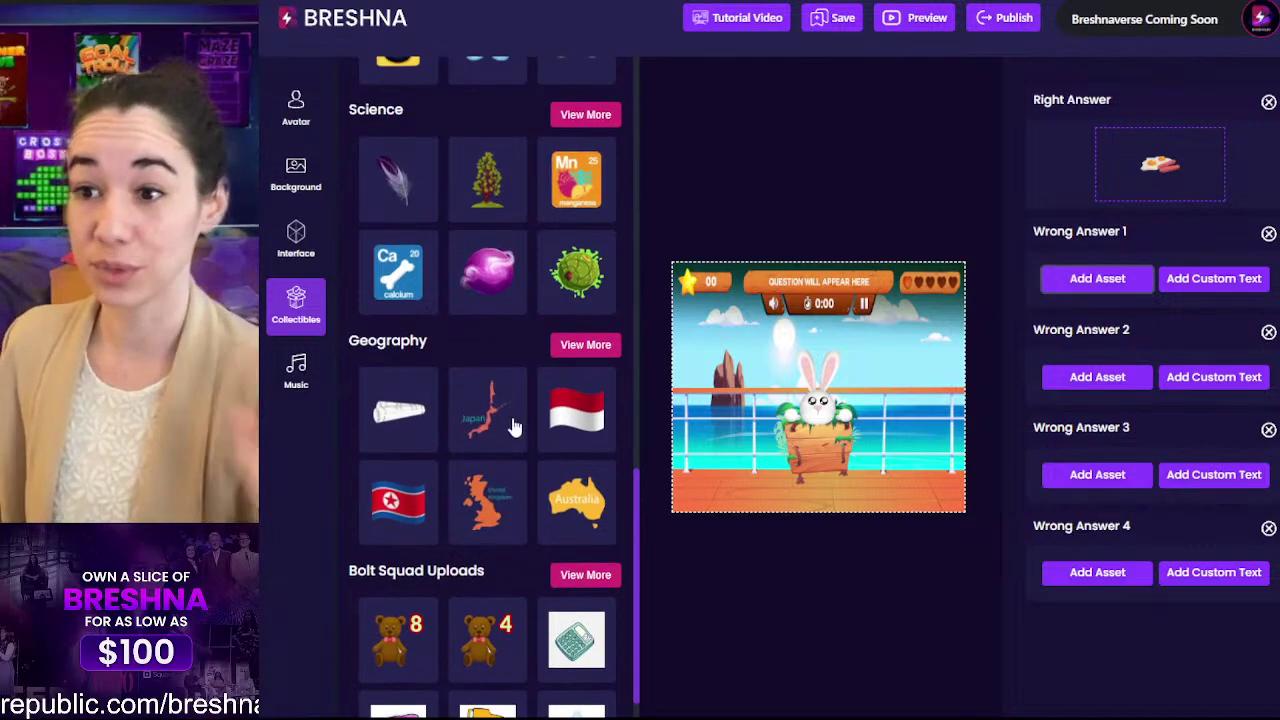
{"action": "left_click", "coordinate": [487, 180]}
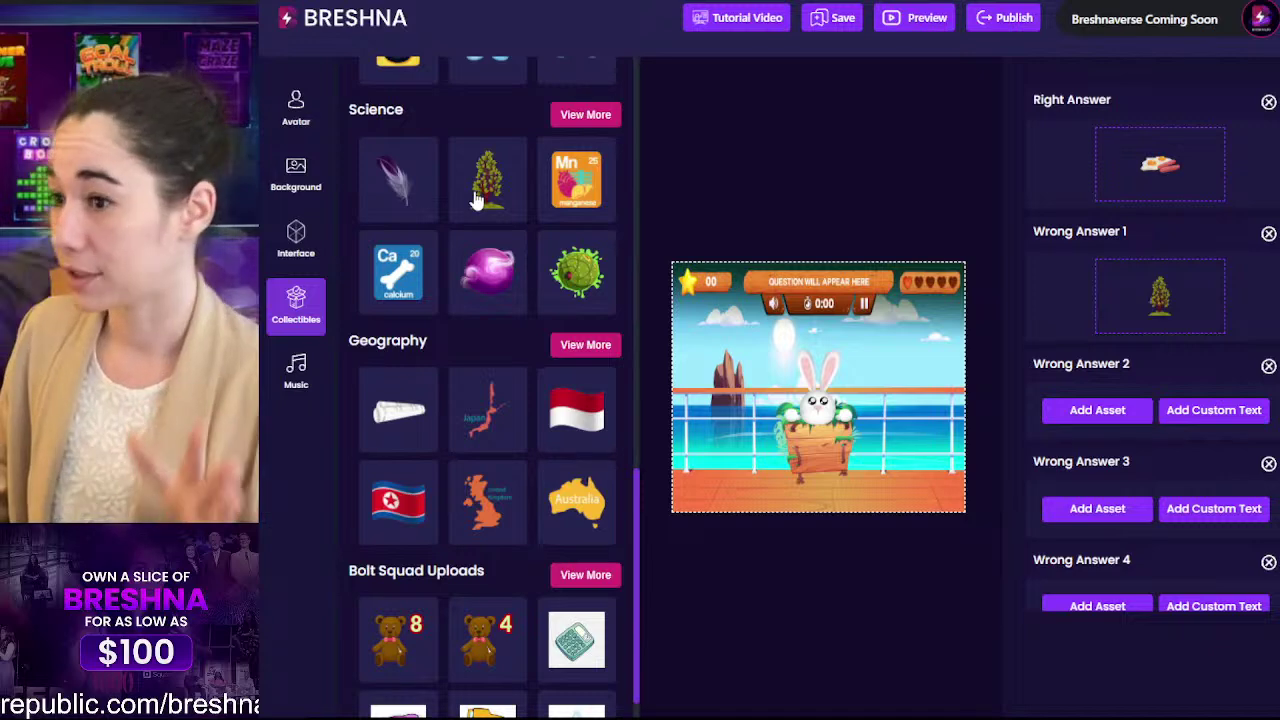
{"action": "scroll", "coordinate": [565, 370], "scroll_direction": "down", "scroll_amount": 2}
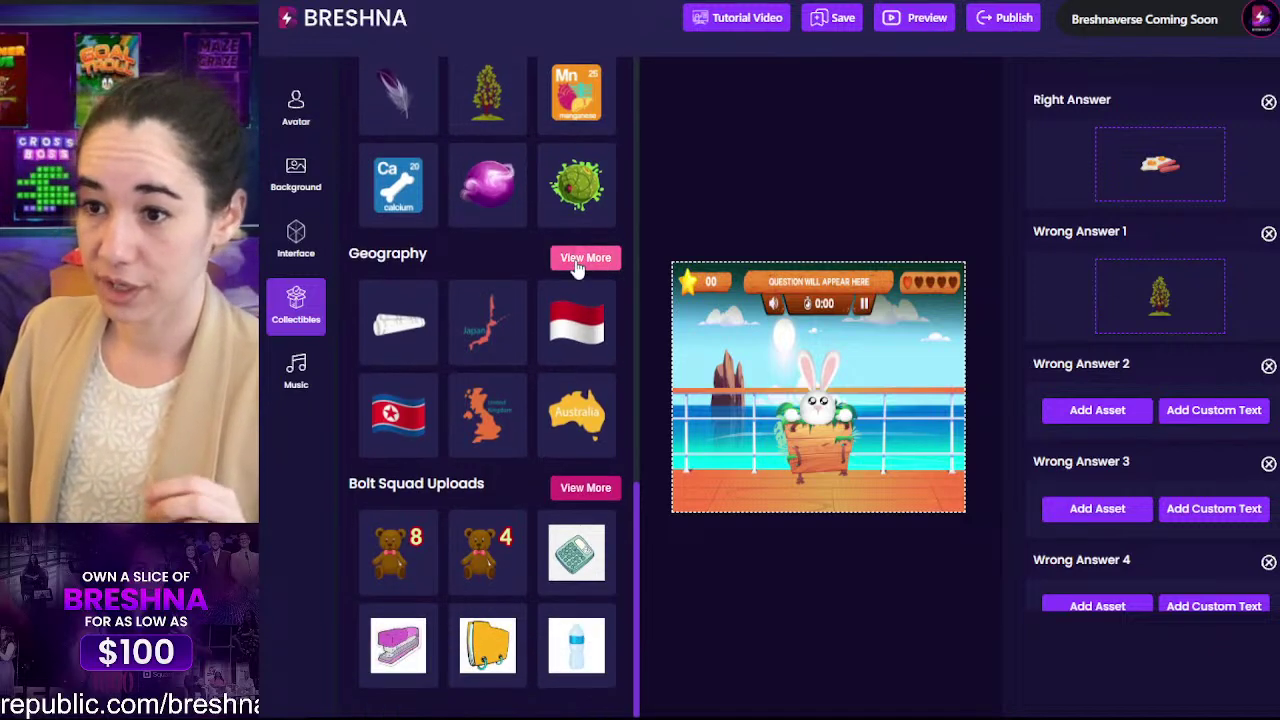
Step: Set the dog and cat from Your Collectibles as wrong answers 2 and 3
{"action": "left_click", "coordinate": [578, 262]}
{"action": "scroll", "coordinate": [545, 425], "scroll_direction": "down", "scroll_amount": 8}
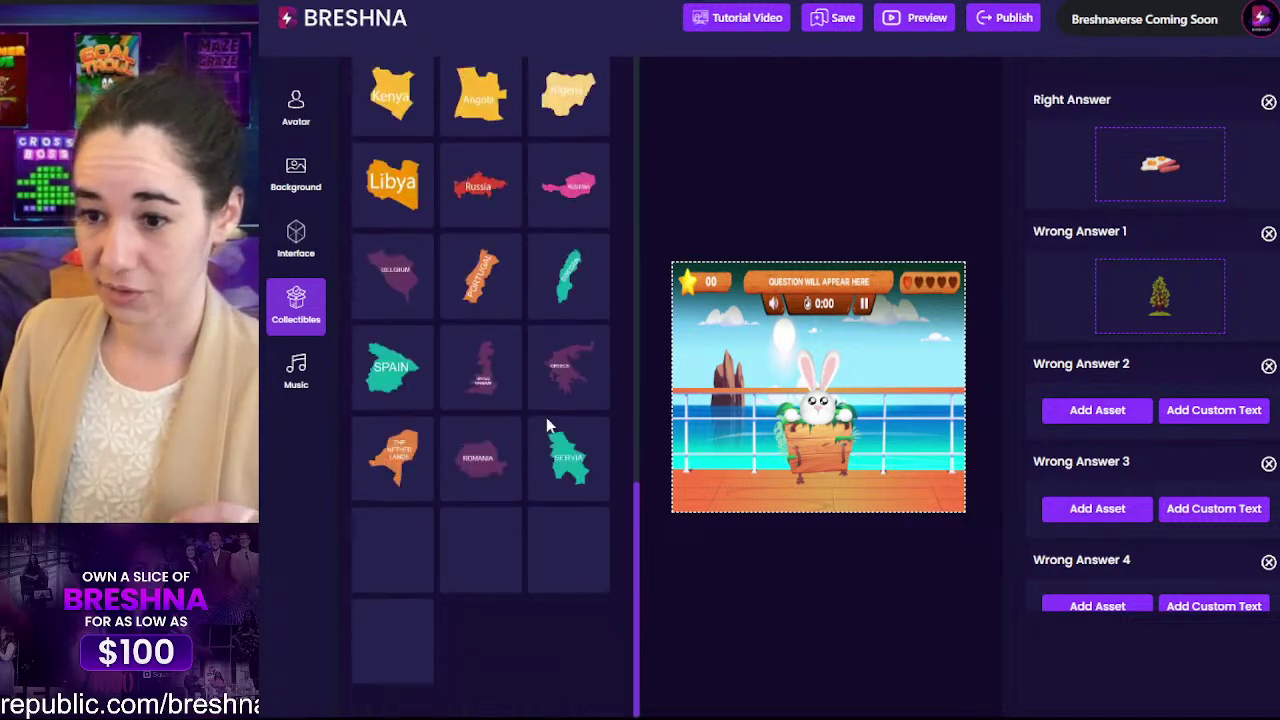
{"action": "scroll", "coordinate": [546, 417], "scroll_direction": "up", "scroll_amount": 10}
{"action": "scroll", "coordinate": [546, 417], "scroll_direction": "up", "scroll_amount": 5}
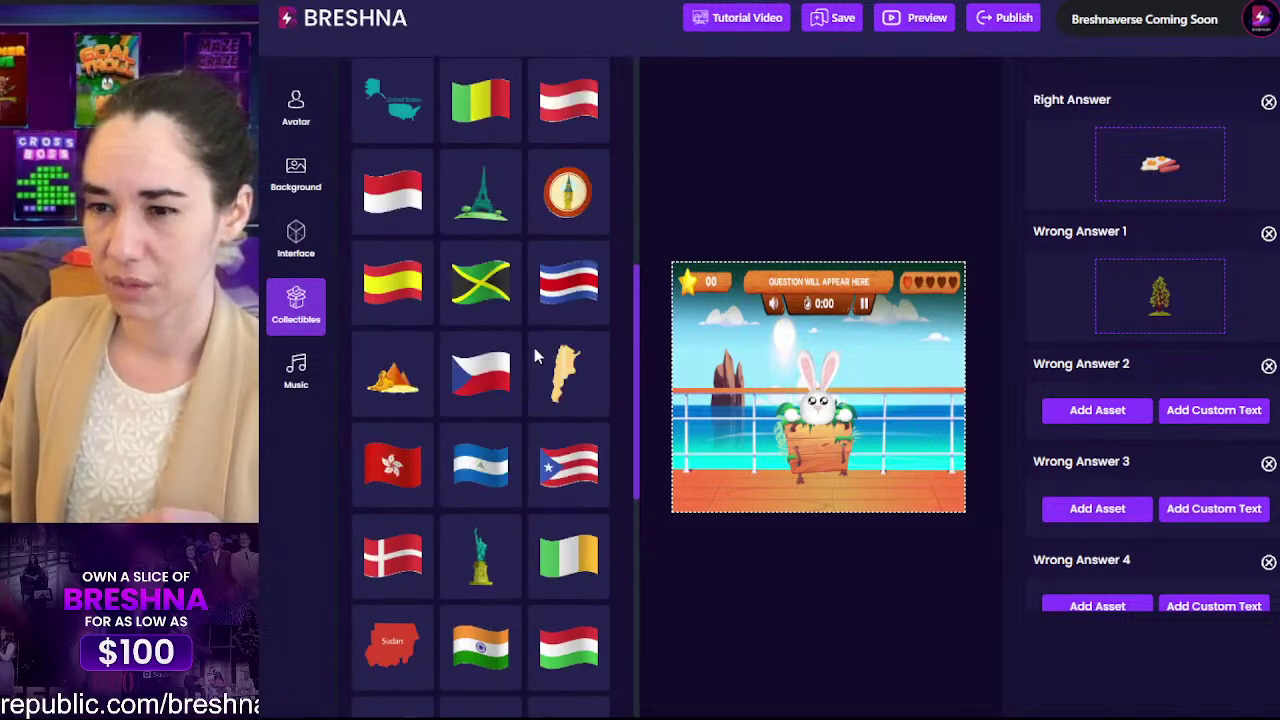
{"action": "scroll", "coordinate": [534, 347], "scroll_direction": "up", "scroll_amount": 10}
{"action": "left_click", "coordinate": [574, 232]}
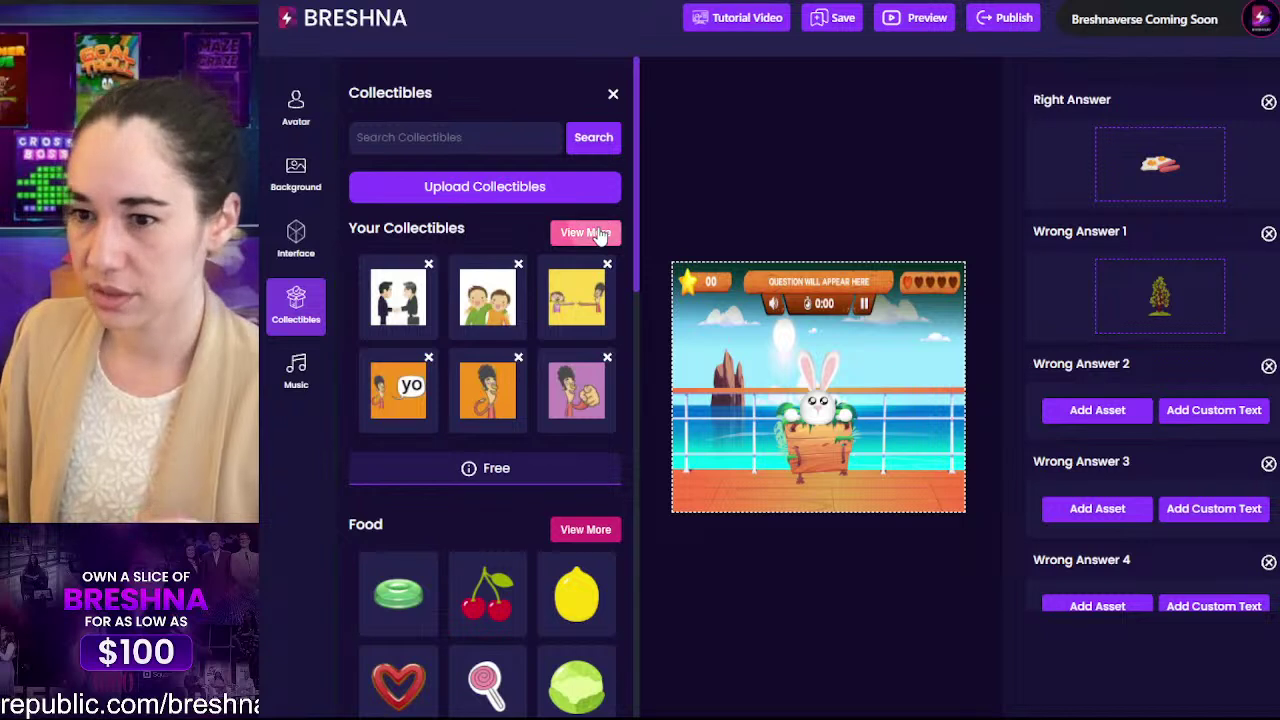
{"action": "left_click", "coordinate": [607, 231]}
{"action": "scroll", "coordinate": [515, 432], "scroll_direction": "down", "scroll_amount": 2}
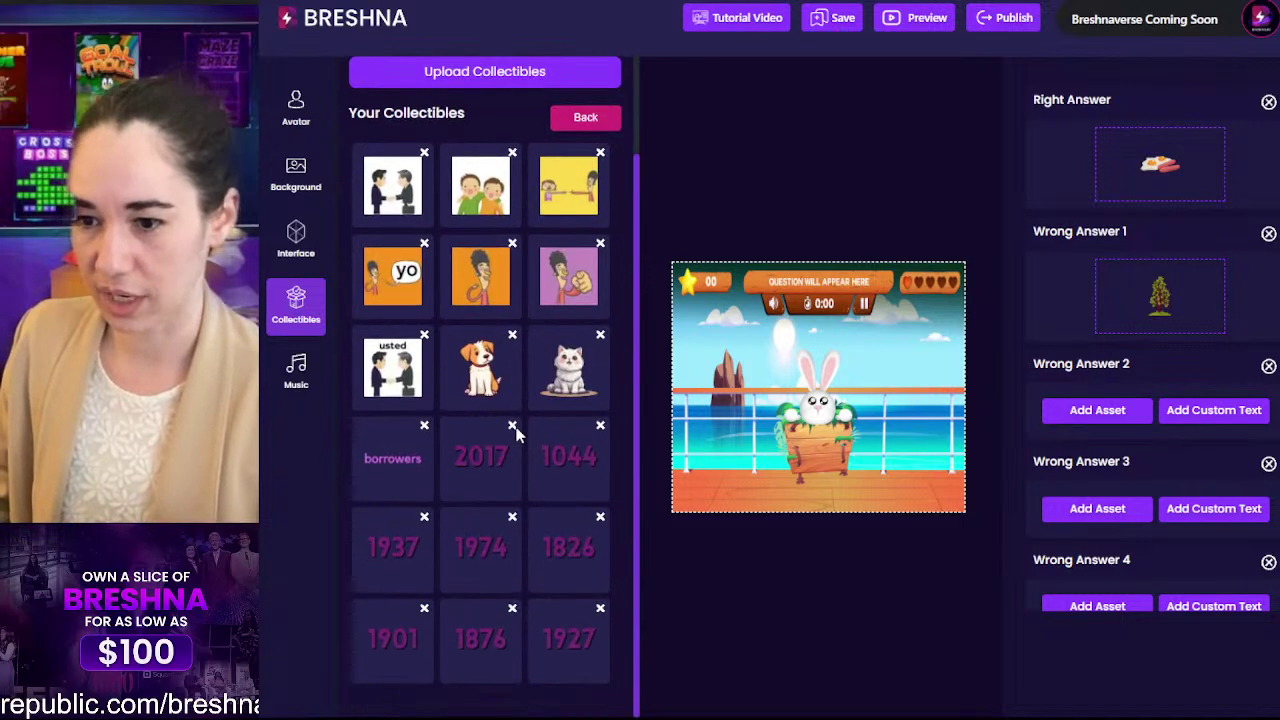
{"action": "left_click", "coordinate": [488, 371]}
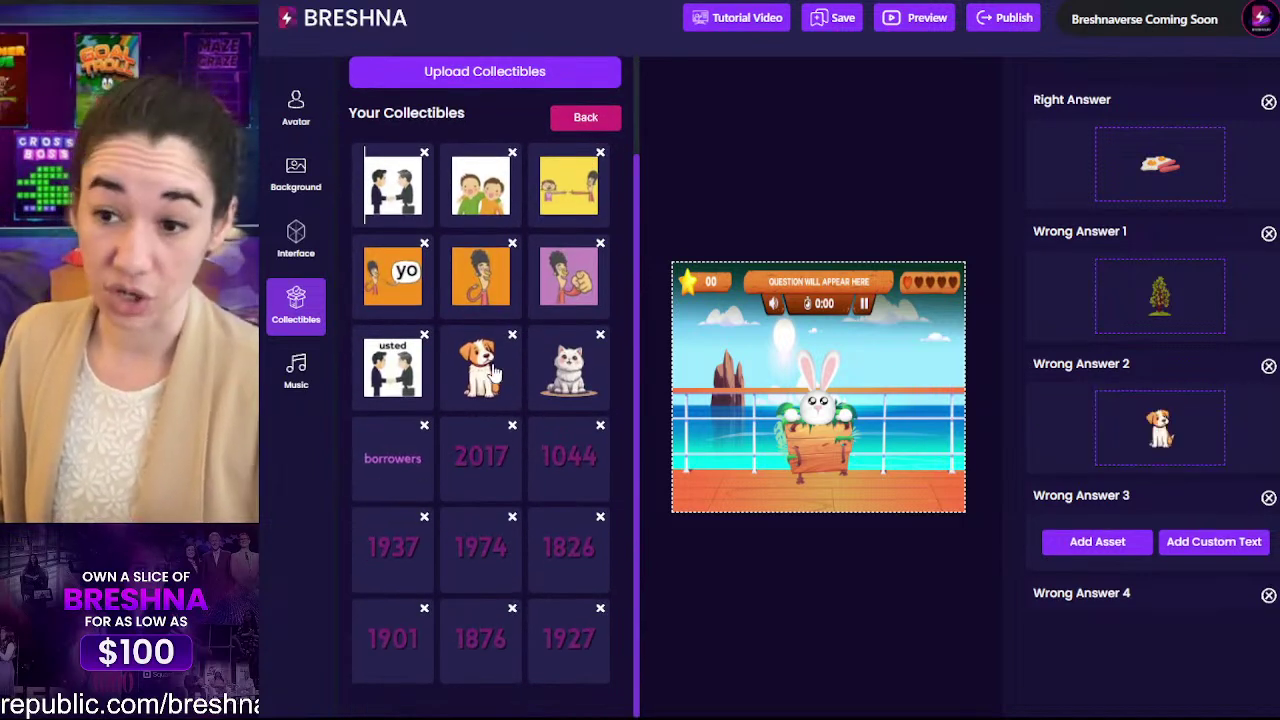
{"action": "left_click", "coordinate": [568, 368]}
Step: Return to the collectibles overview and look through it for the green gem image
{"action": "left_click", "coordinate": [570, 120]}
{"action": "scroll", "coordinate": [390, 455], "scroll_direction": "down", "scroll_amount": 5}
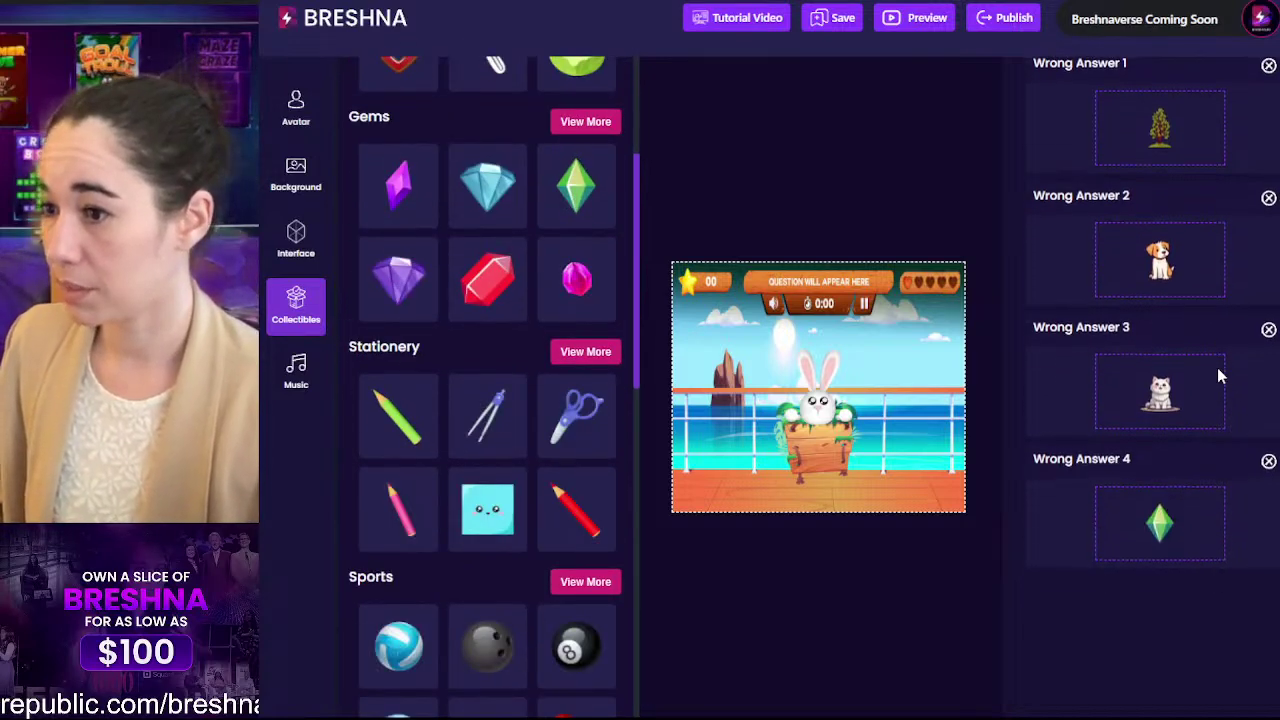
{"action": "scroll", "coordinate": [1157, 386], "scroll_direction": "up", "scroll_amount": 3}
{"action": "scroll", "coordinate": [1157, 388], "scroll_direction": "down", "scroll_amount": 3}
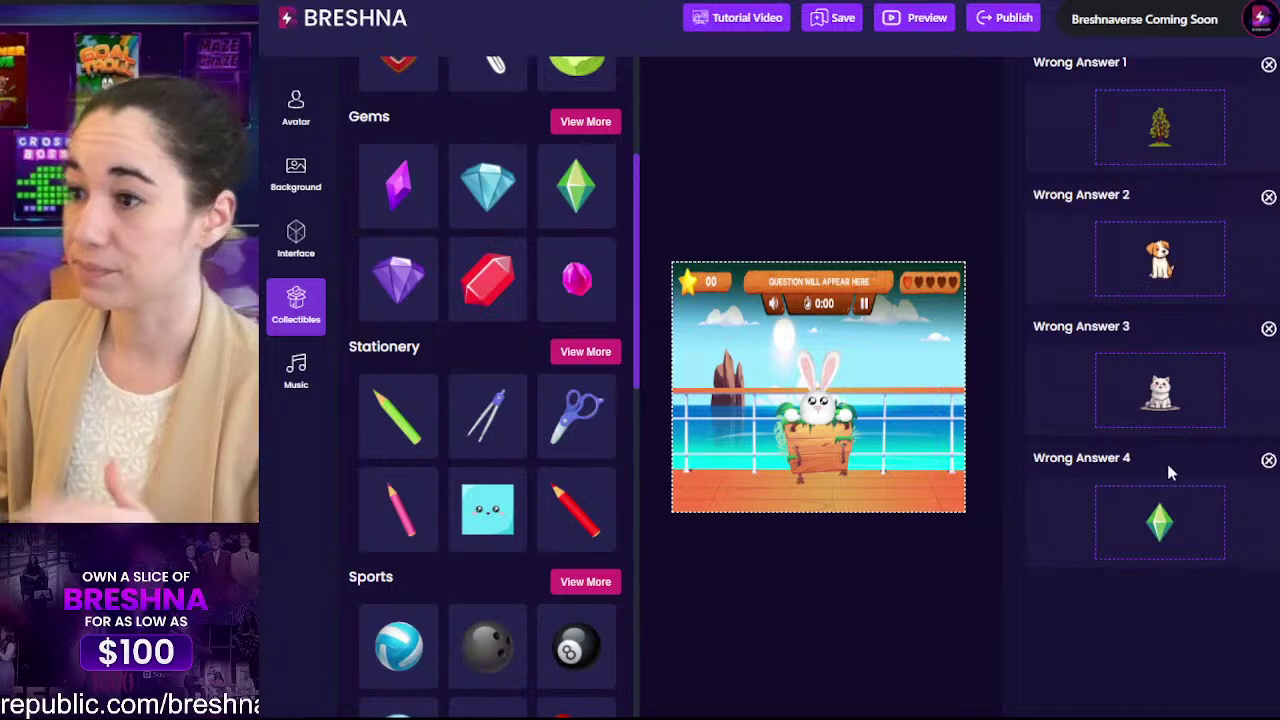
{"action": "scroll", "coordinate": [1262, 358], "scroll_direction": "up", "scroll_amount": 5}
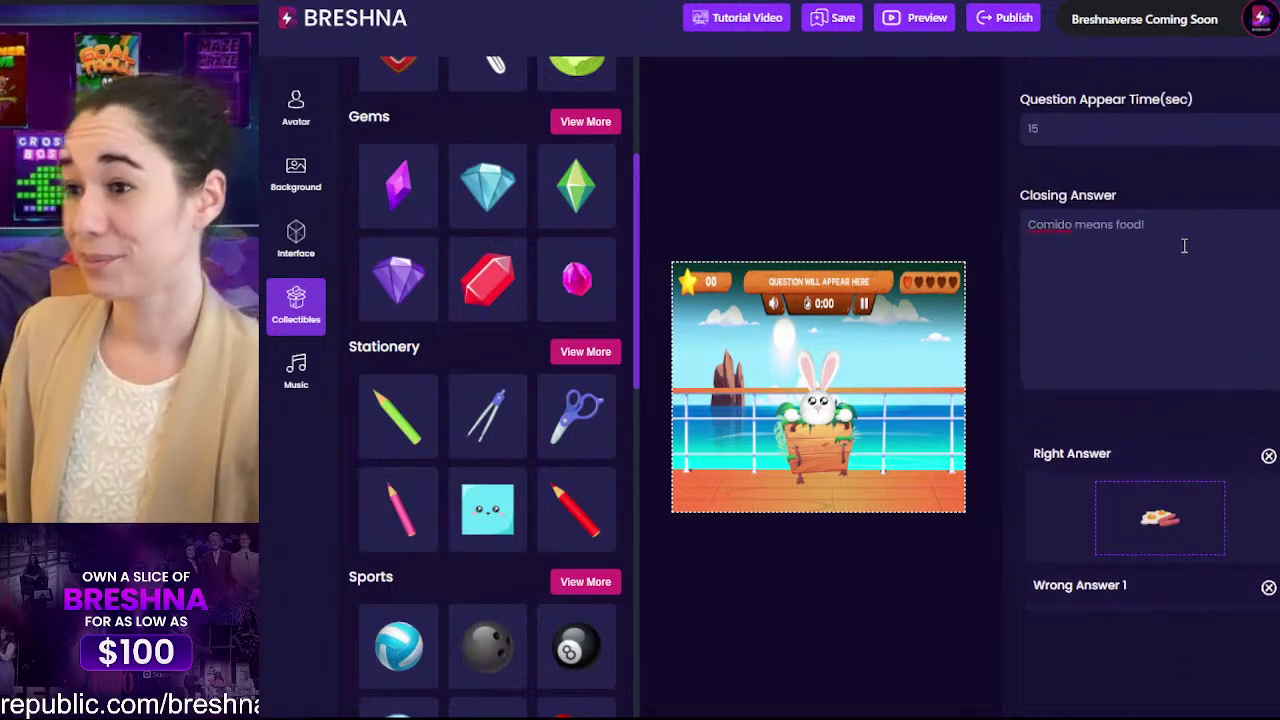
Step: Switch to Question 2, enter Libro as the question, and set its appear time to 15
{"action": "scroll", "coordinate": [1176, 405], "scroll_direction": "up", "scroll_amount": 10}
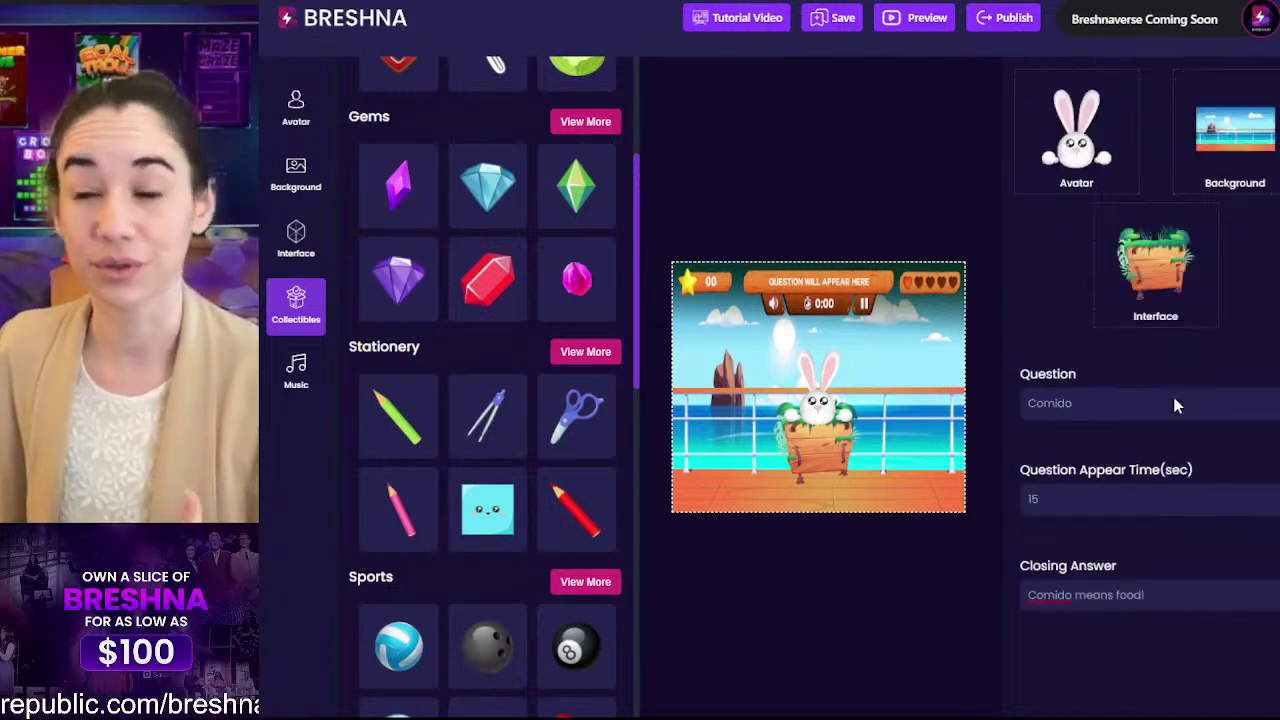
{"action": "left_click", "coordinate": [1074, 215]}
{"action": "left_click", "coordinate": [1076, 276]}
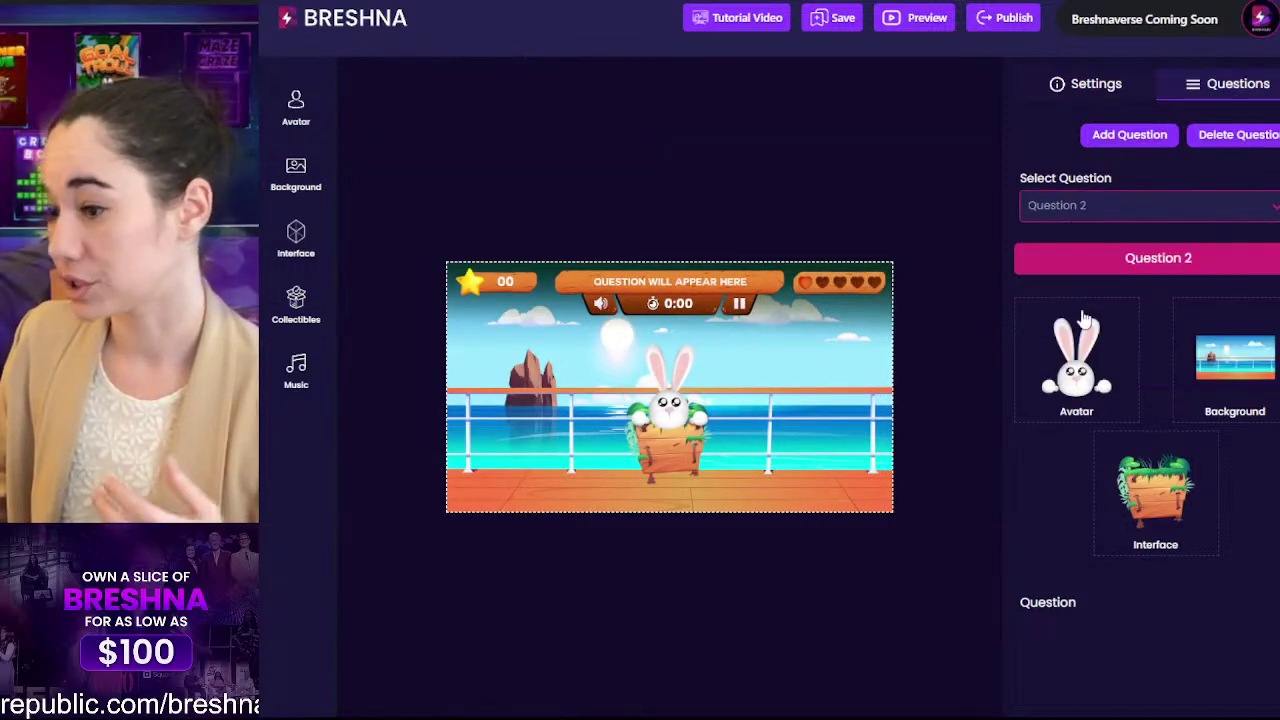
{"action": "scroll", "coordinate": [1085, 310], "scroll_direction": "down", "scroll_amount": 4}
{"action": "double_click", "coordinate": [1072, 286]}
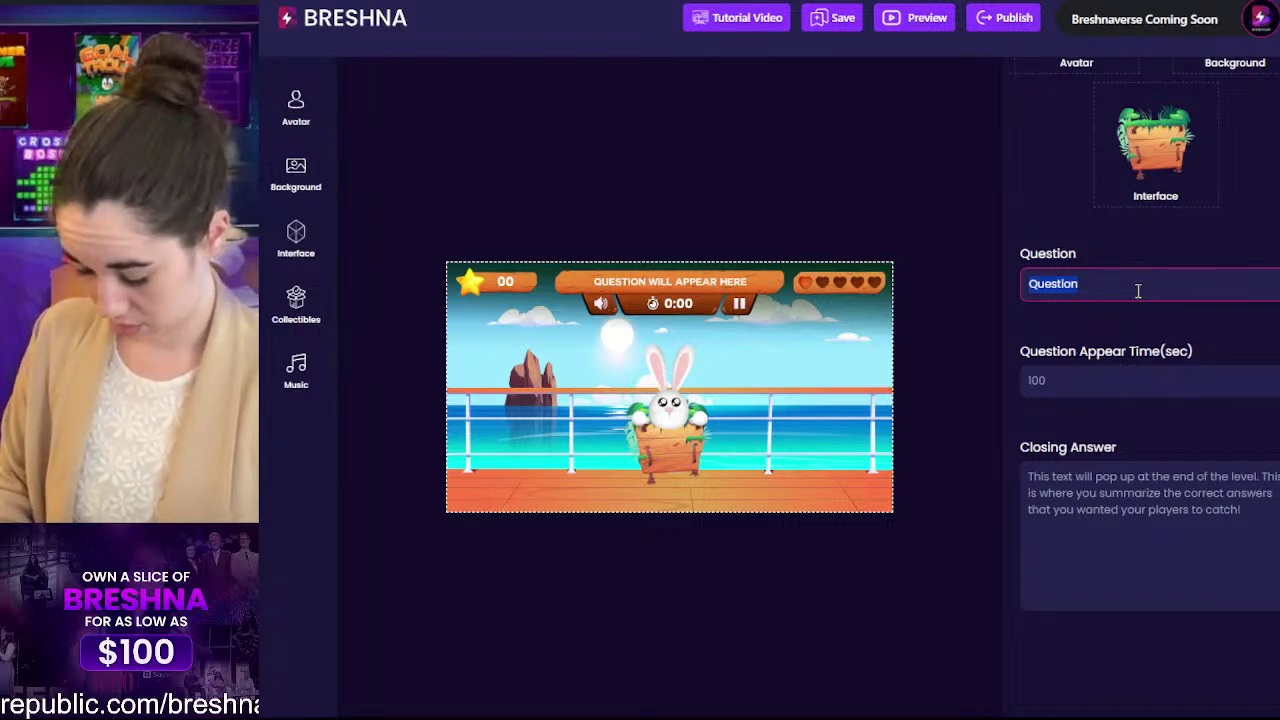
{"action": "type", "text": "I"}
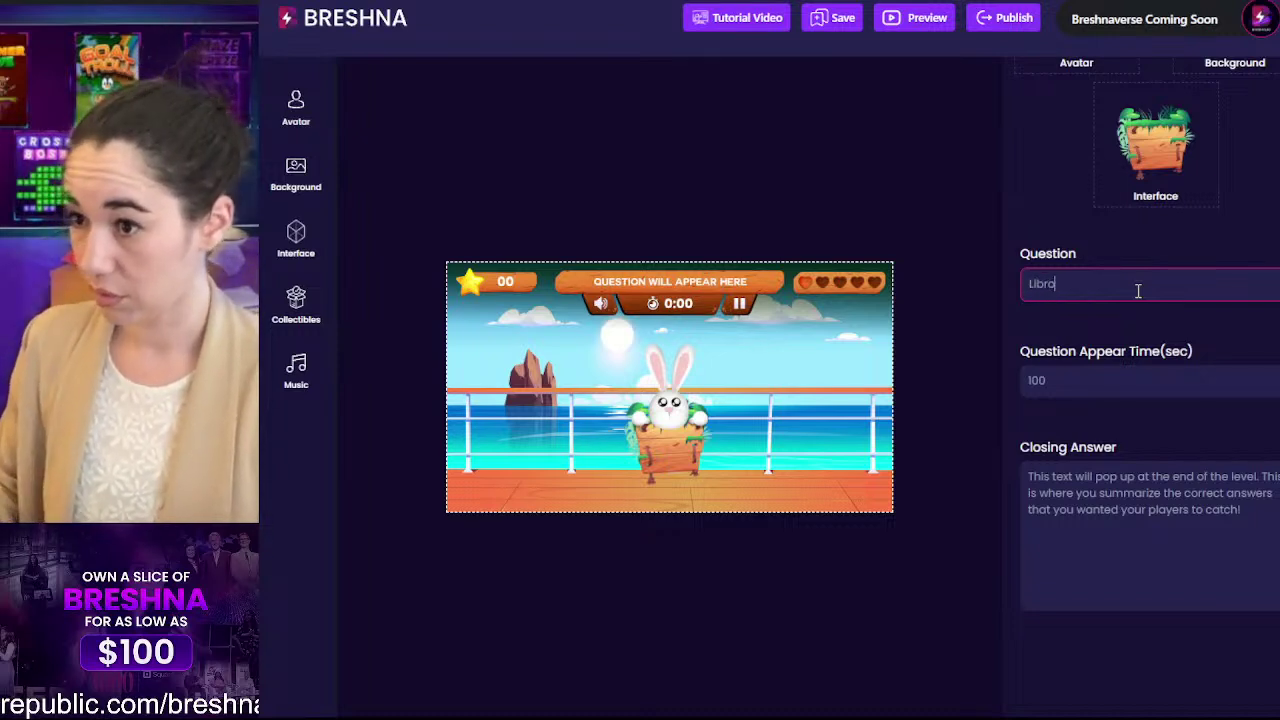
{"action": "left_click", "coordinate": [1118, 445]}
{"action": "left_click", "coordinate": [1044, 388]}
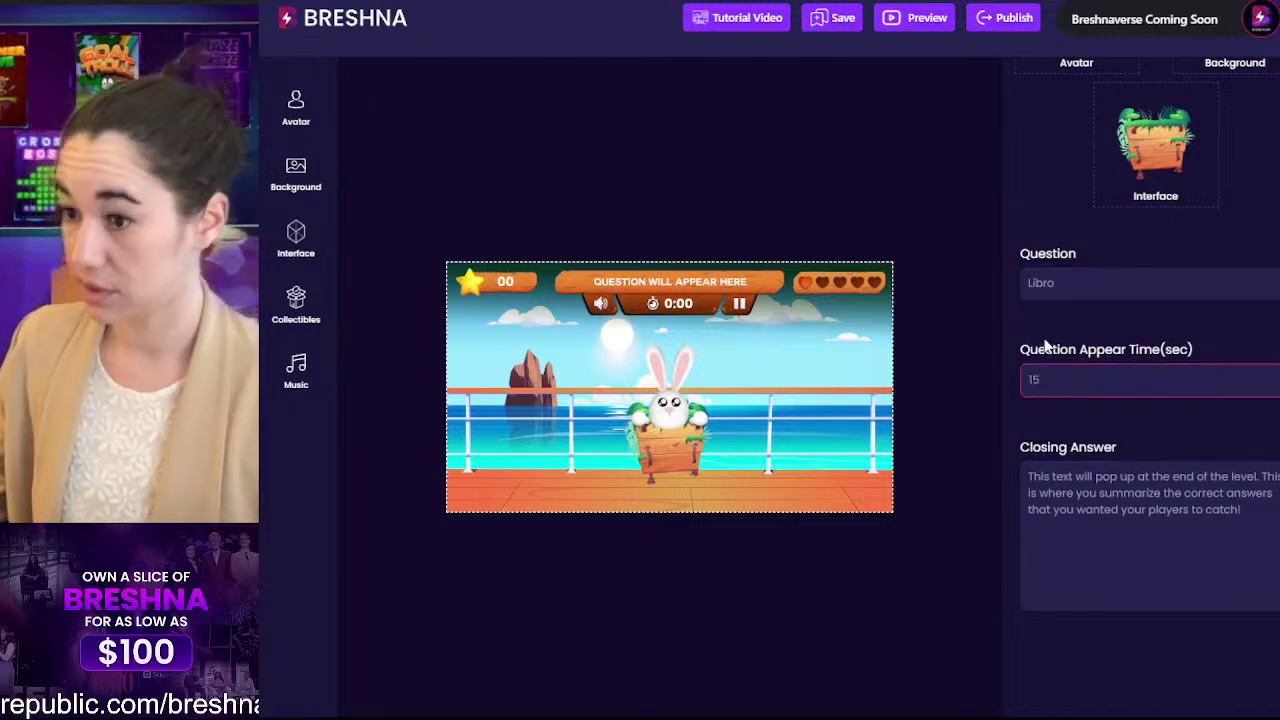
Step: Replace the default closing answer with 'Libro mean book!'
{"action": "left_click_drag", "start_coordinate": [1045, 520], "coordinate": [959, 431]}
{"action": "key", "text": "BackSpace"}
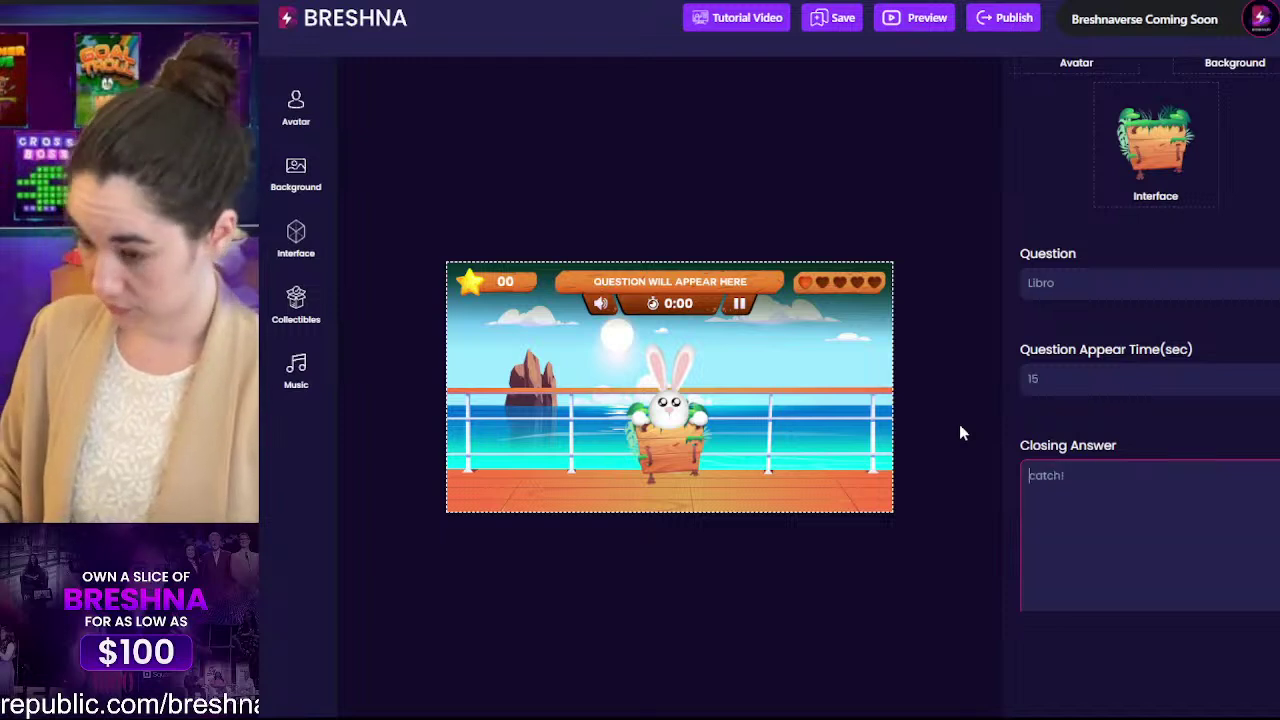
{"action": "key", "text": "Delete"}
{"action": "key", "text": "Delete"}
{"action": "key", "text": "Delete"}
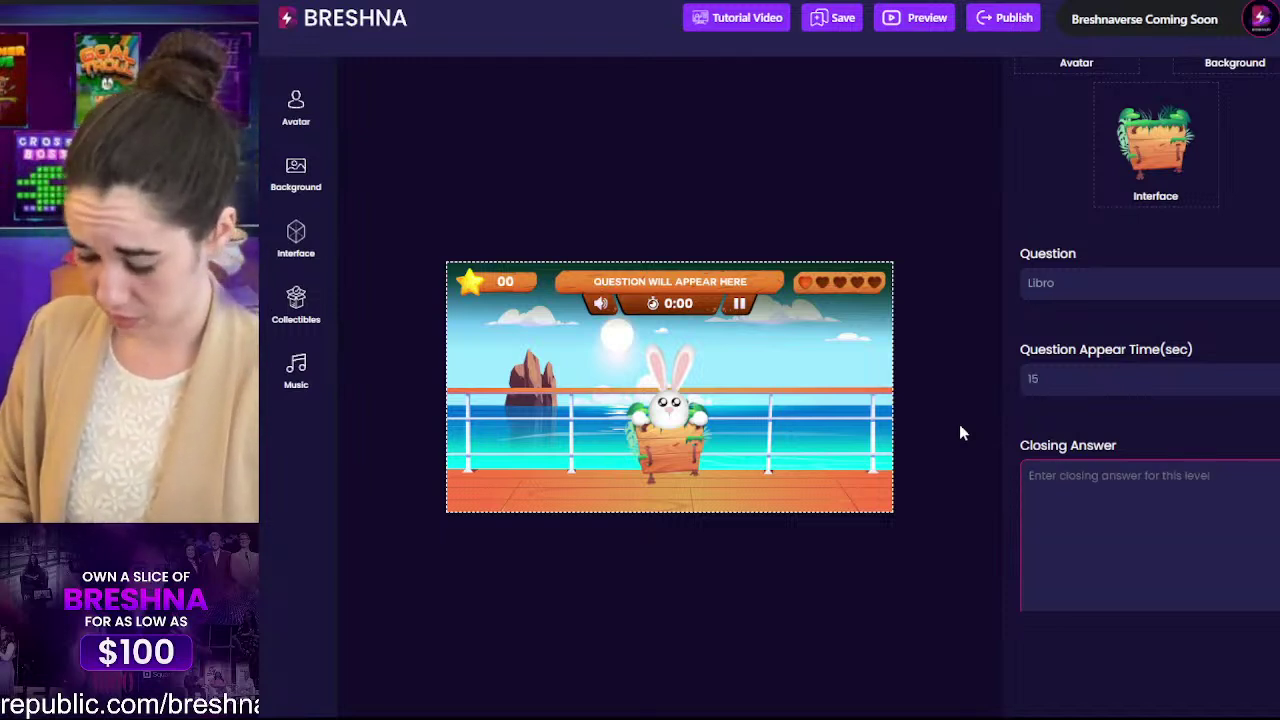
{"action": "type", "text": "Libro me"}
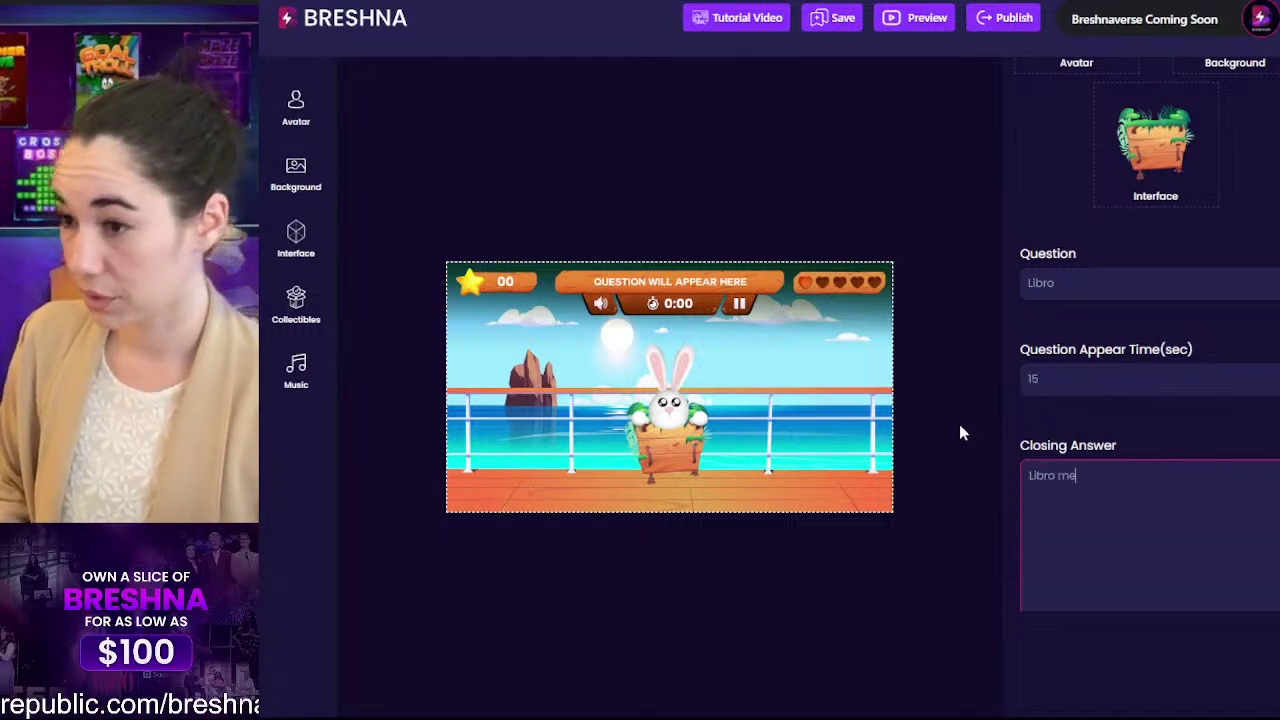
{"action": "type", "text": "an book!"}
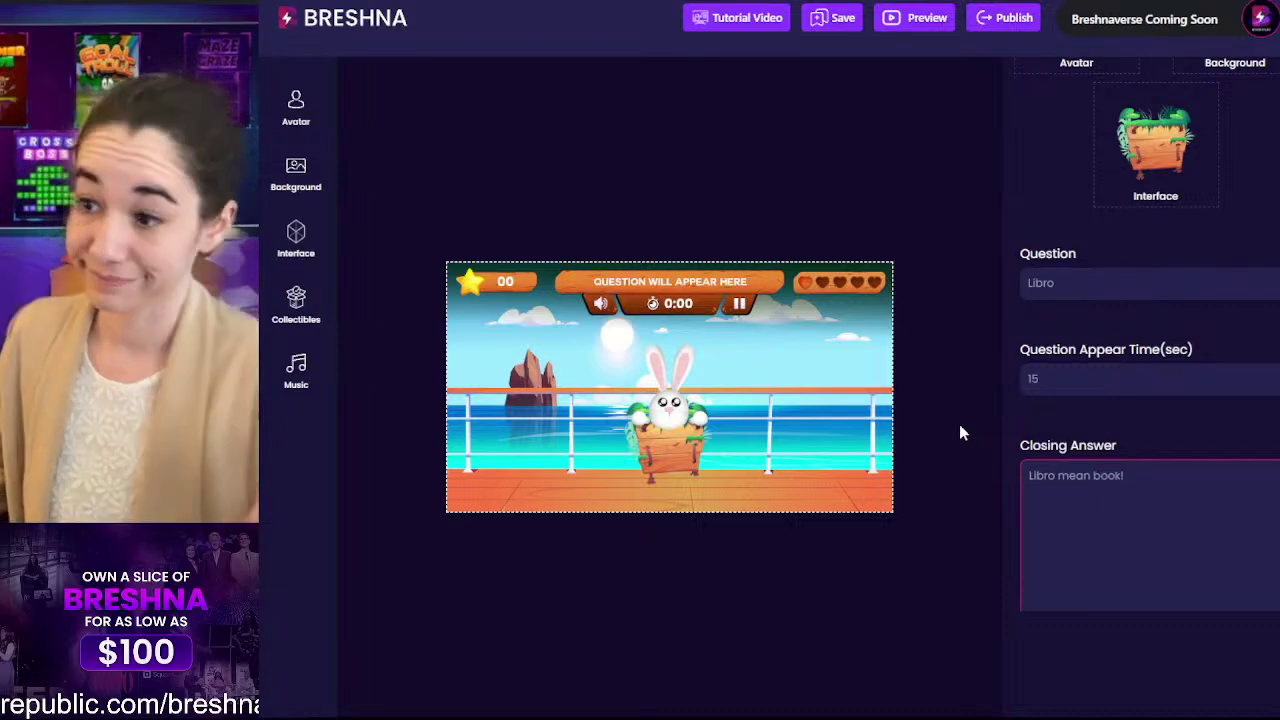
{"action": "scroll", "coordinate": [1140, 386], "scroll_direction": "down", "scroll_amount": 6}
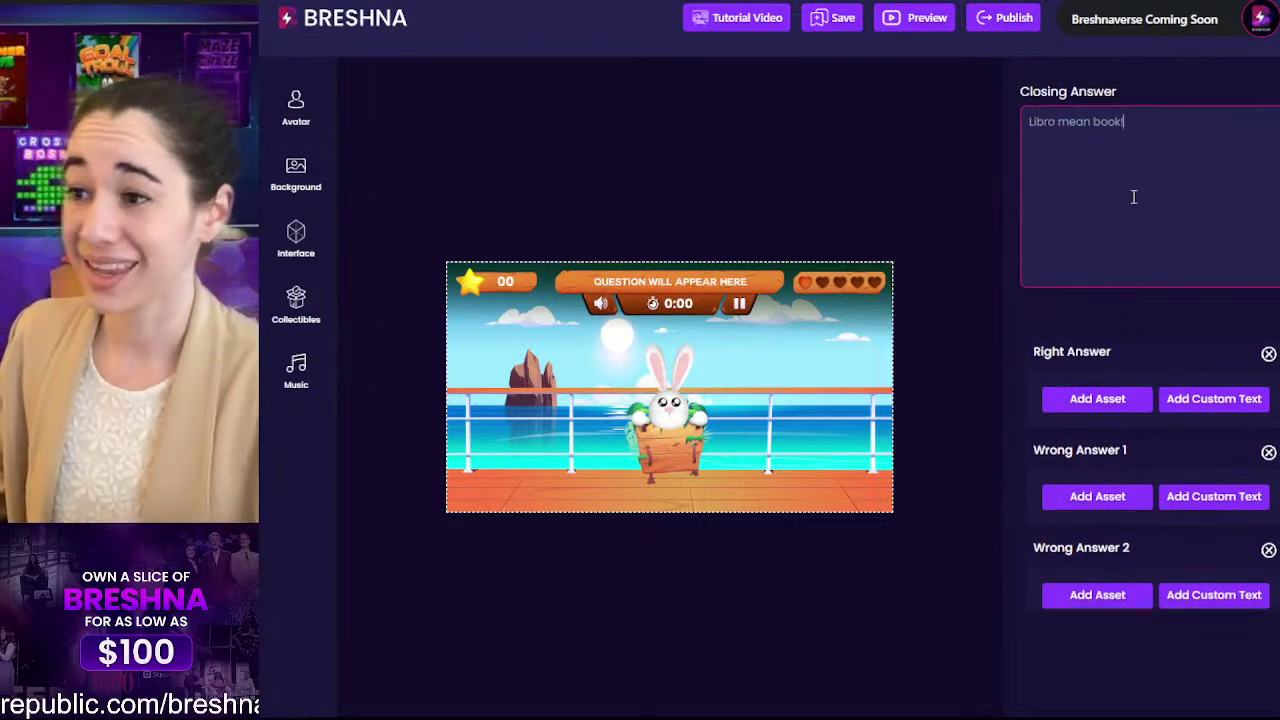
{"action": "scroll", "coordinate": [1132, 203], "scroll_direction": "up", "scroll_amount": 5}
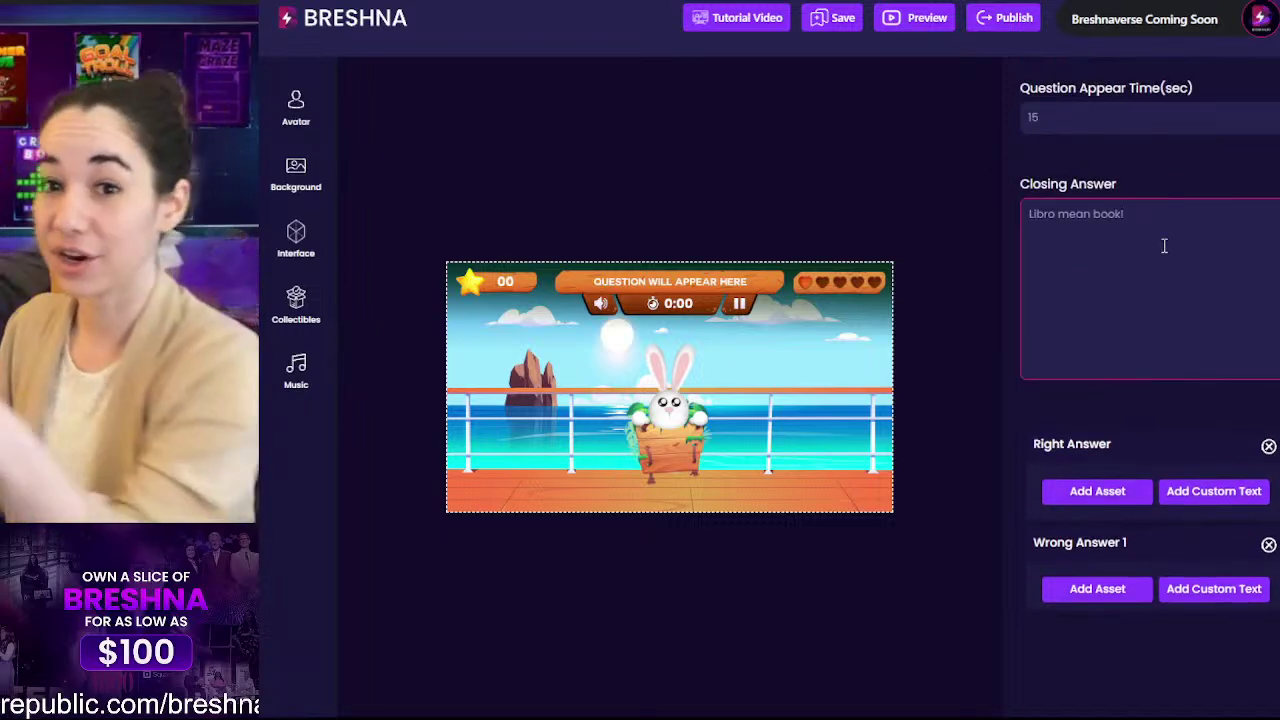
{"action": "left_click_drag", "start_coordinate": [1153, 227], "coordinate": [1027, 227]}
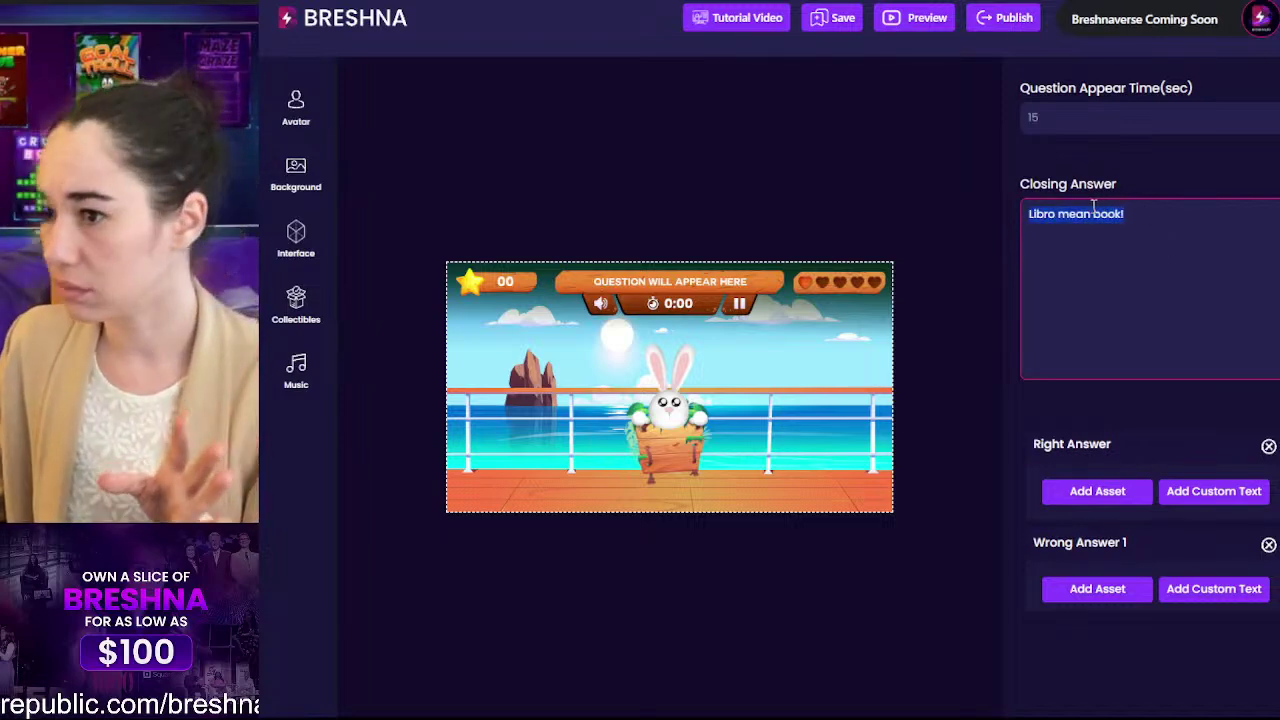
Step: Compare with Question 1, then correct Question 2's closing answer to 'Libro means book!'
{"action": "left_click", "coordinate": [1093, 210]}
{"action": "scroll", "coordinate": [1184, 357], "scroll_direction": "up", "scroll_amount": 10}
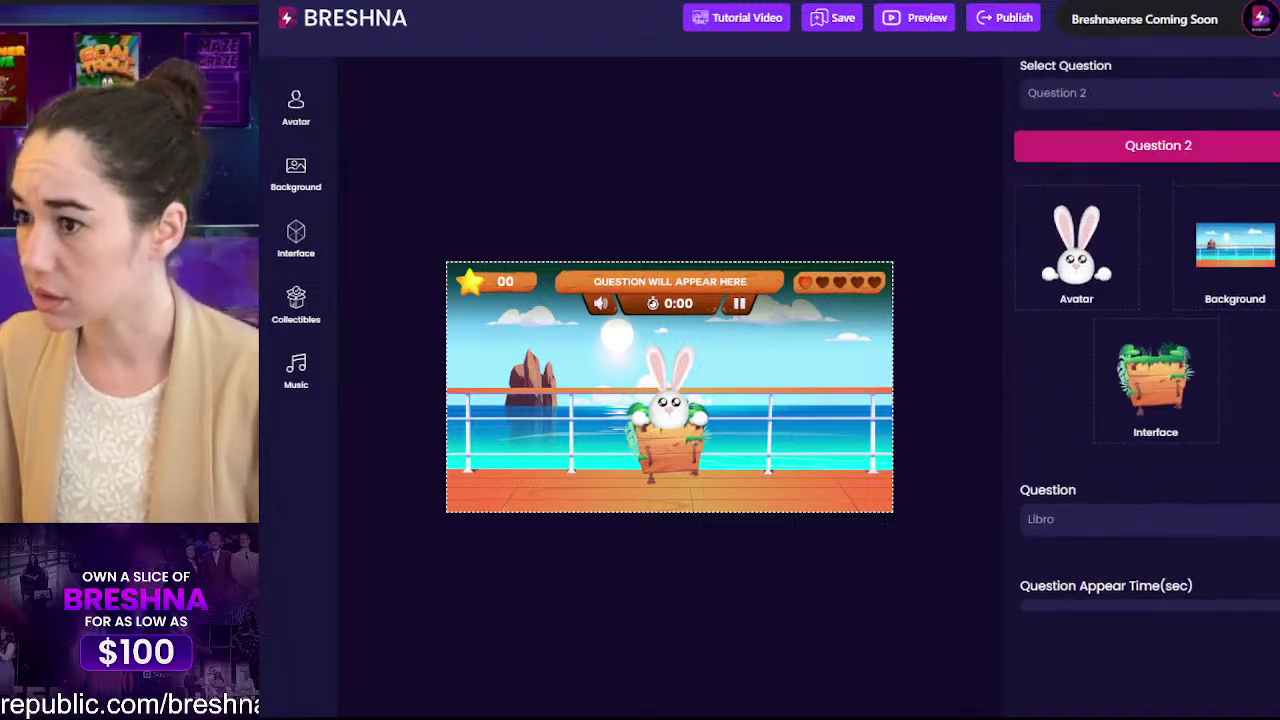
{"action": "left_click", "coordinate": [1096, 210]}
{"action": "left_click", "coordinate": [1092, 253]}
{"action": "scroll", "coordinate": [1091, 261], "scroll_direction": "down", "scroll_amount": 5}
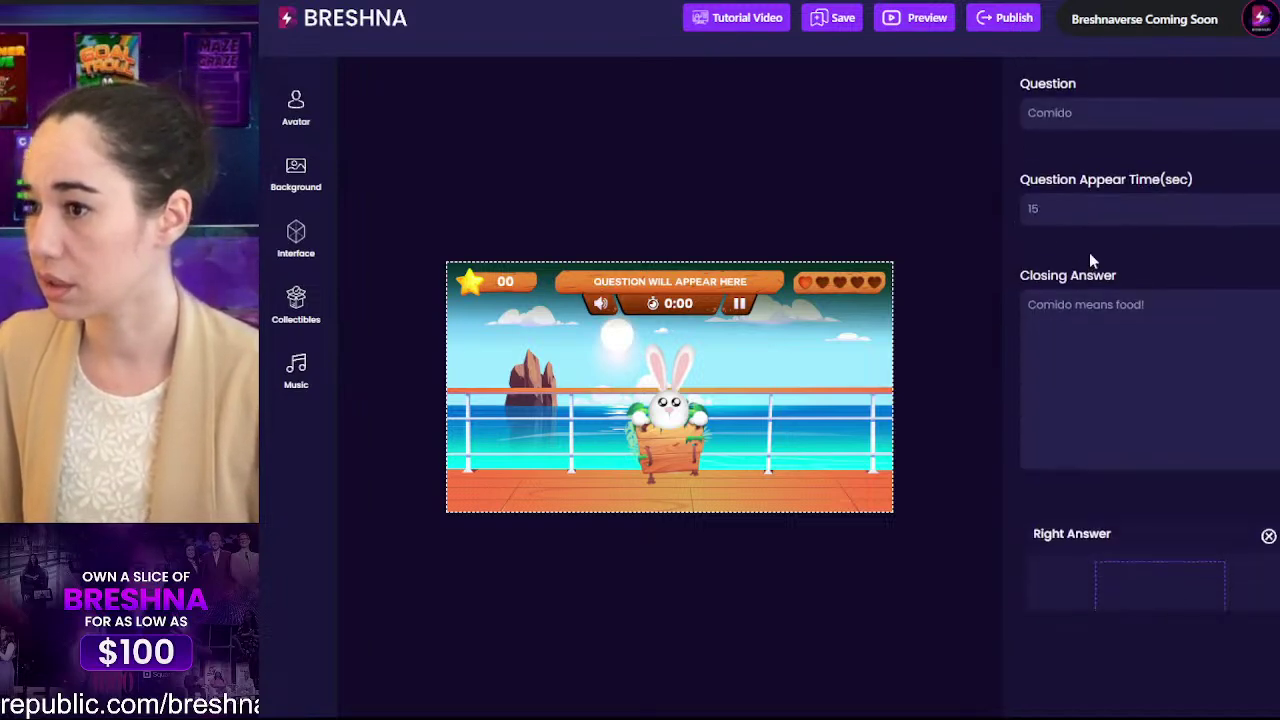
{"action": "scroll", "coordinate": [1091, 261], "scroll_direction": "up", "scroll_amount": 6}
{"action": "left_click", "coordinate": [1077, 205]}
{"action": "left_click", "coordinate": [1089, 279]}
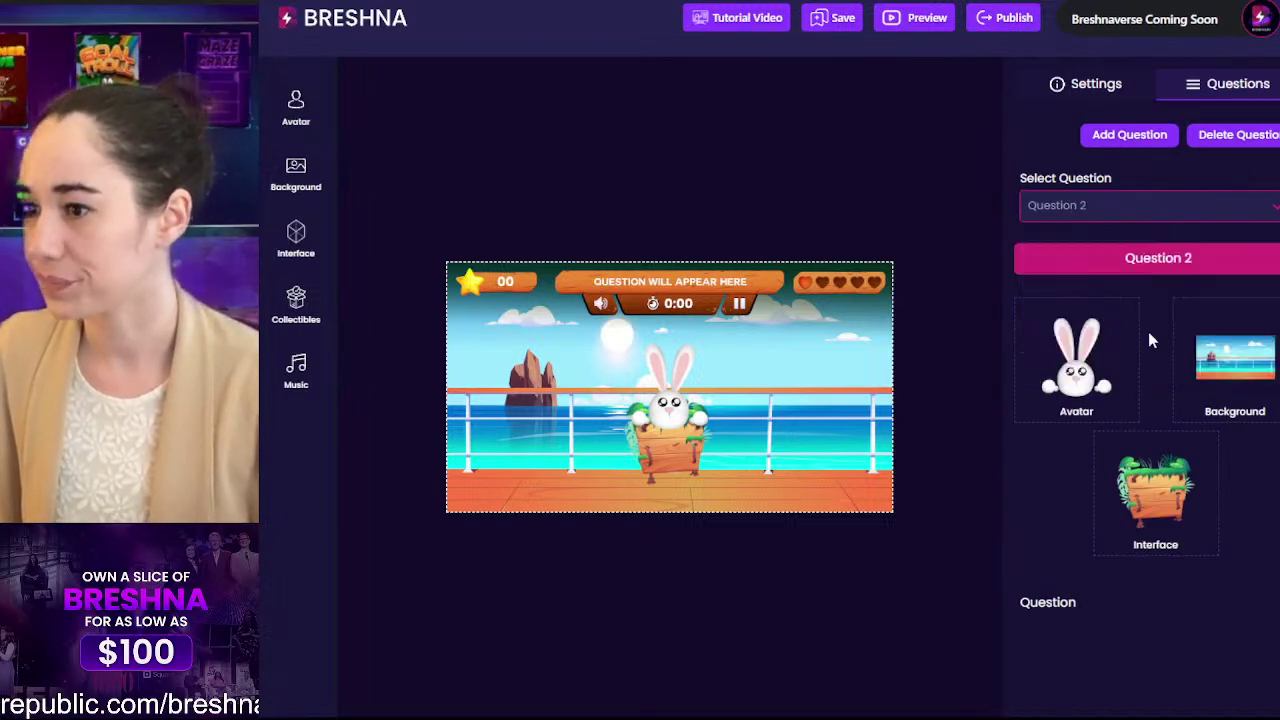
{"action": "scroll", "coordinate": [1148, 331], "scroll_direction": "down", "scroll_amount": 5}
{"action": "left_click_drag", "start_coordinate": [1153, 295], "coordinate": [992, 306]}
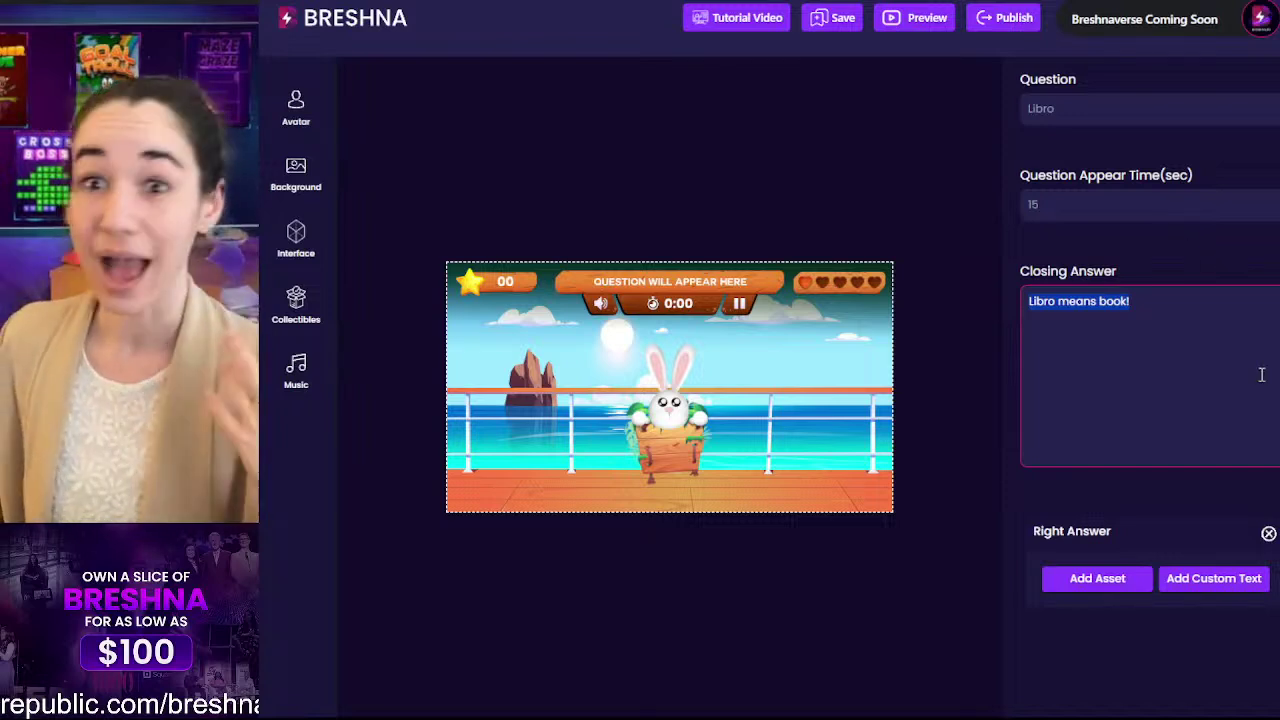
{"action": "left_click", "coordinate": [1234, 348]}
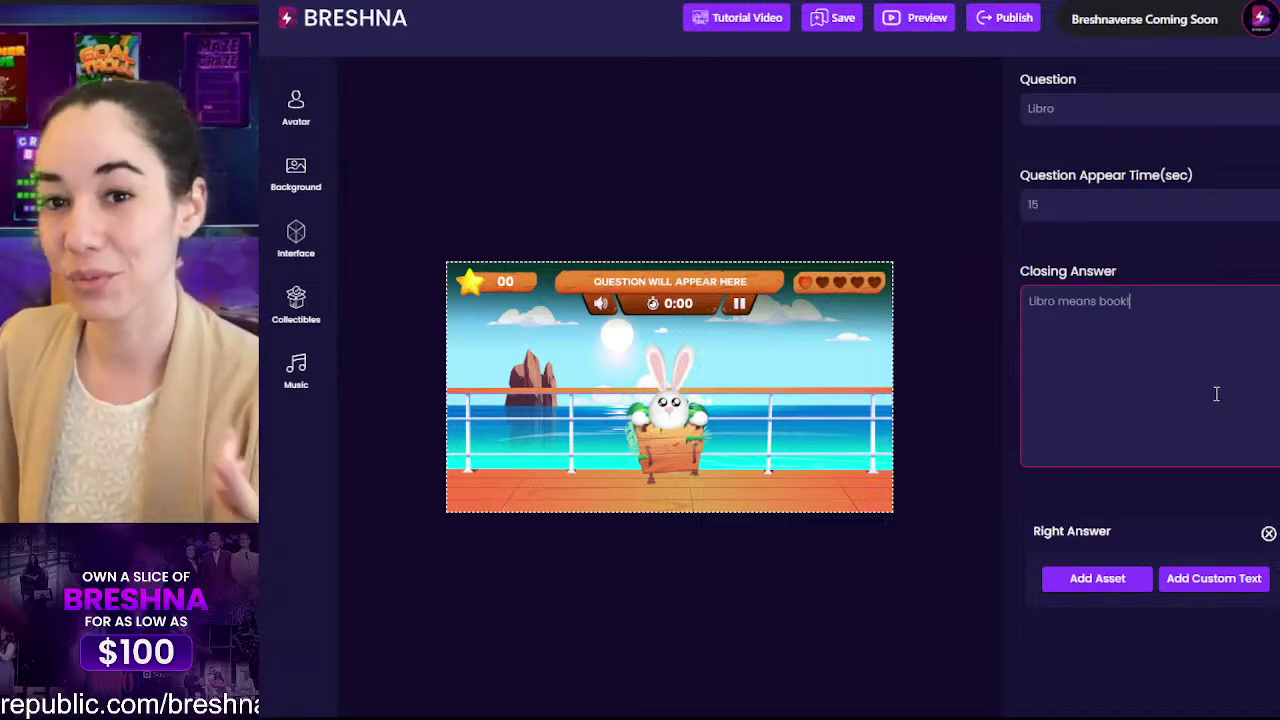
Step: Search the collectibles for 'boo' and set the red book as the right answer
{"action": "scroll", "coordinate": [1216, 393], "scroll_direction": "down", "scroll_amount": 3}
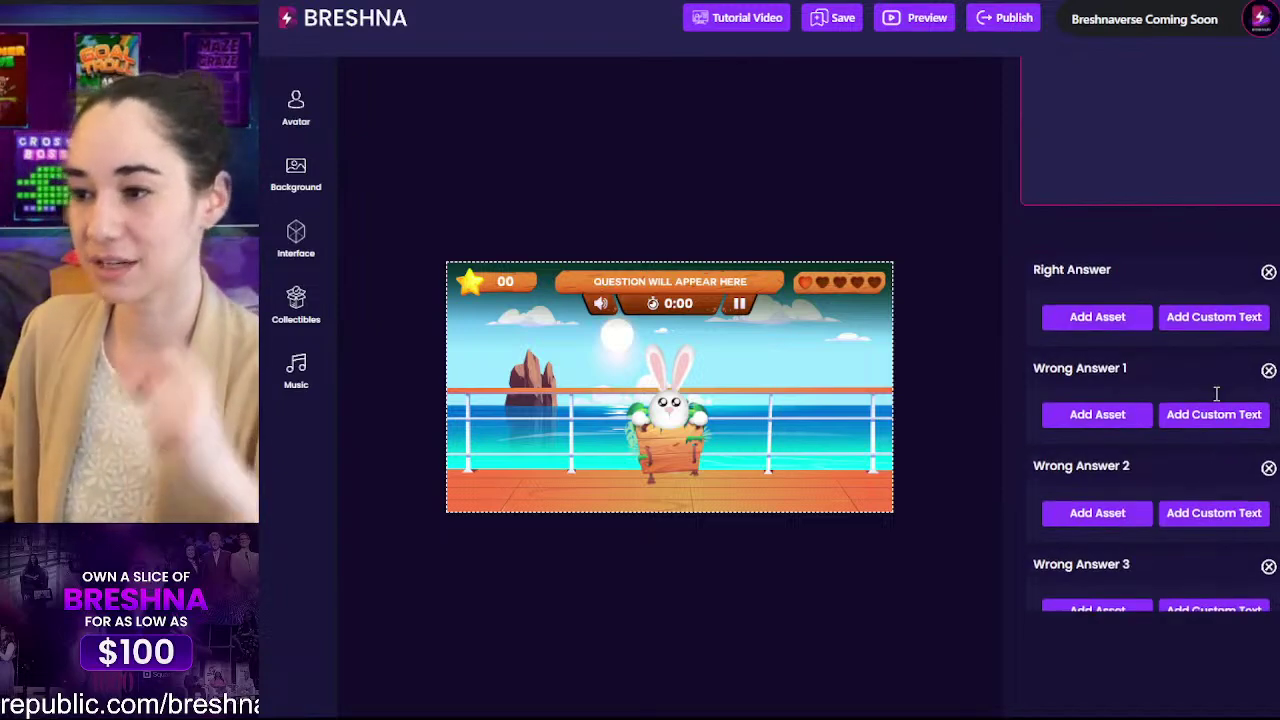
{"action": "left_click", "coordinate": [1094, 320]}
{"action": "scroll", "coordinate": [568, 497], "scroll_direction": "down", "scroll_amount": 5}
{"action": "scroll", "coordinate": [568, 497], "scroll_direction": "up", "scroll_amount": 8}
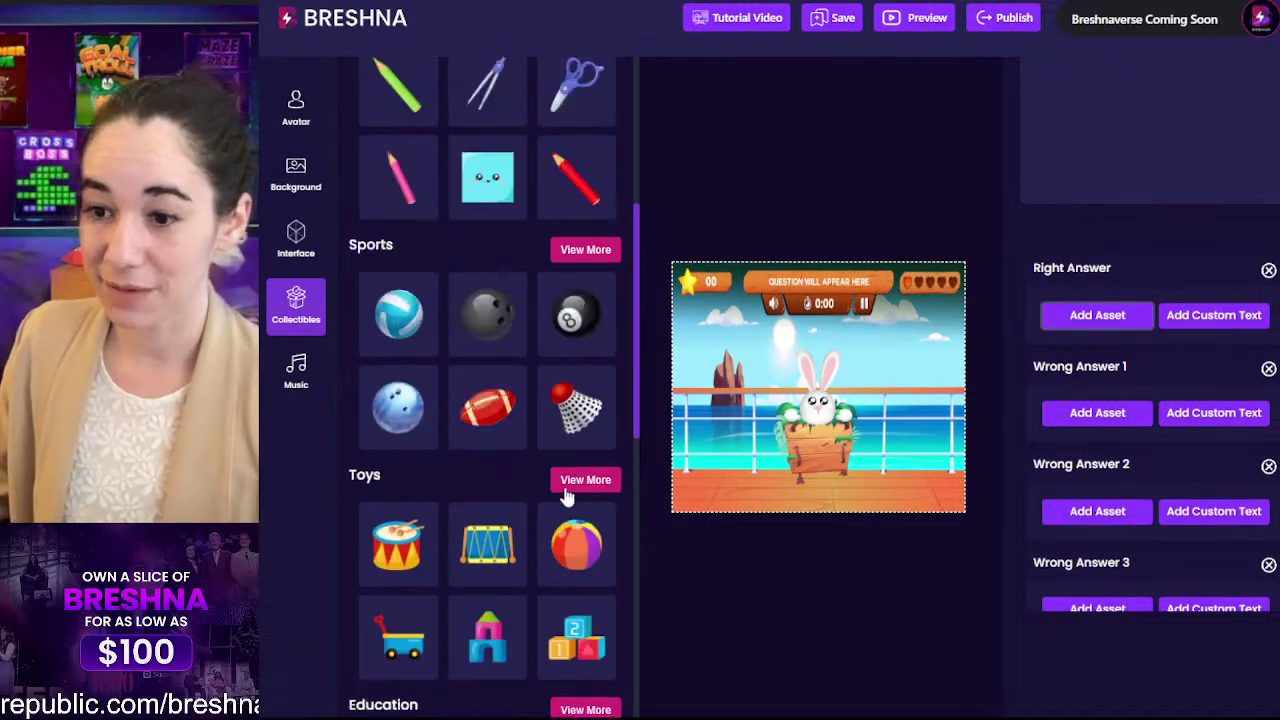
{"action": "left_click", "coordinate": [413, 137]}
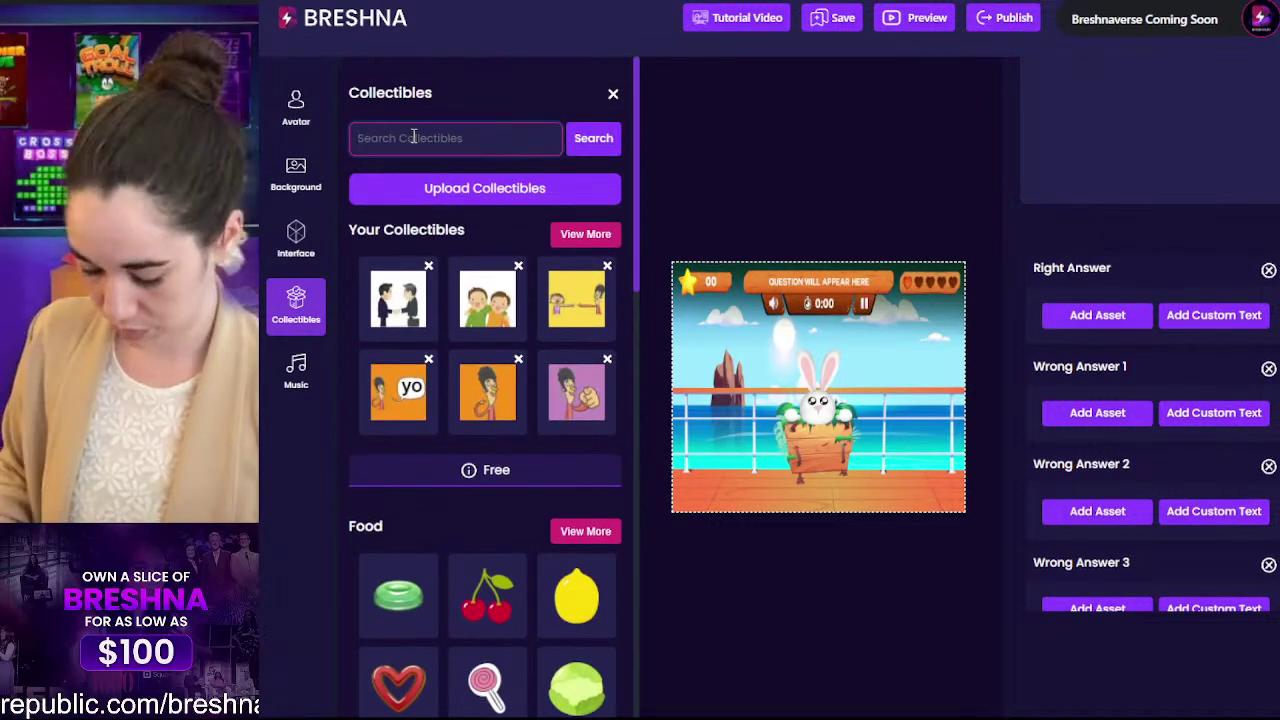
{"action": "type", "text": "book"}
{"action": "key", "text": "Return"}
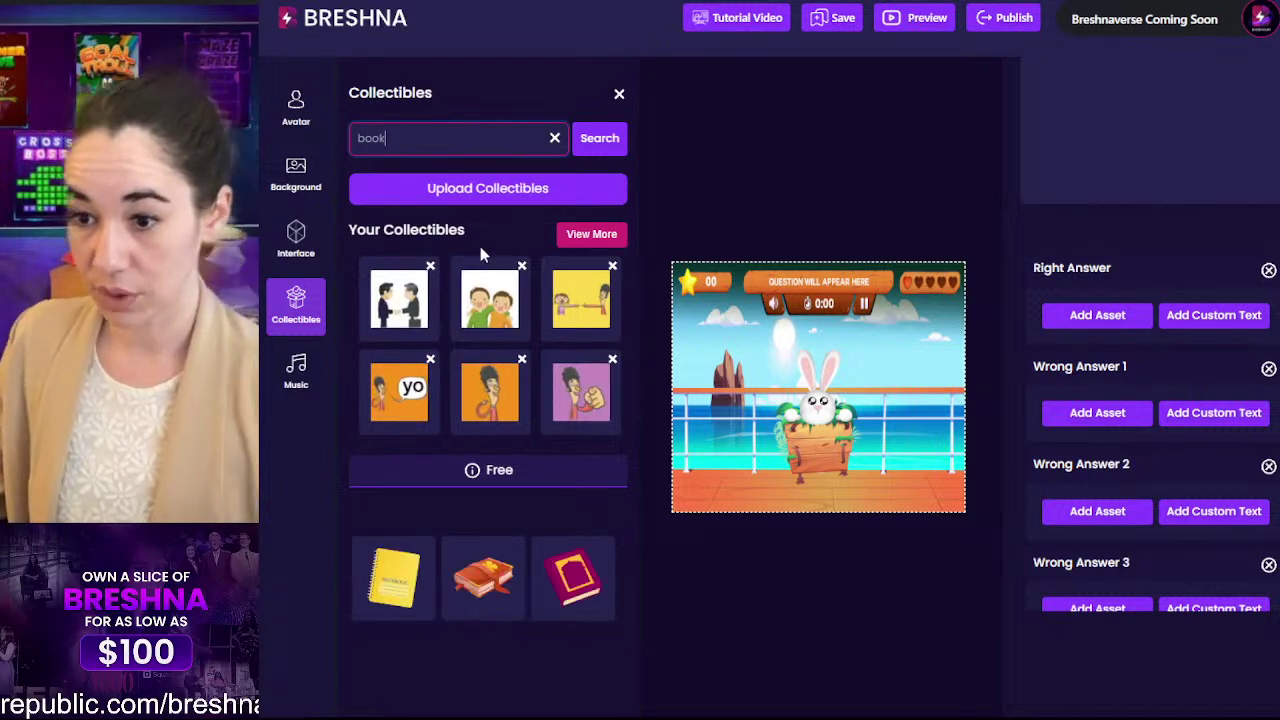
{"action": "left_click", "coordinate": [580, 585]}
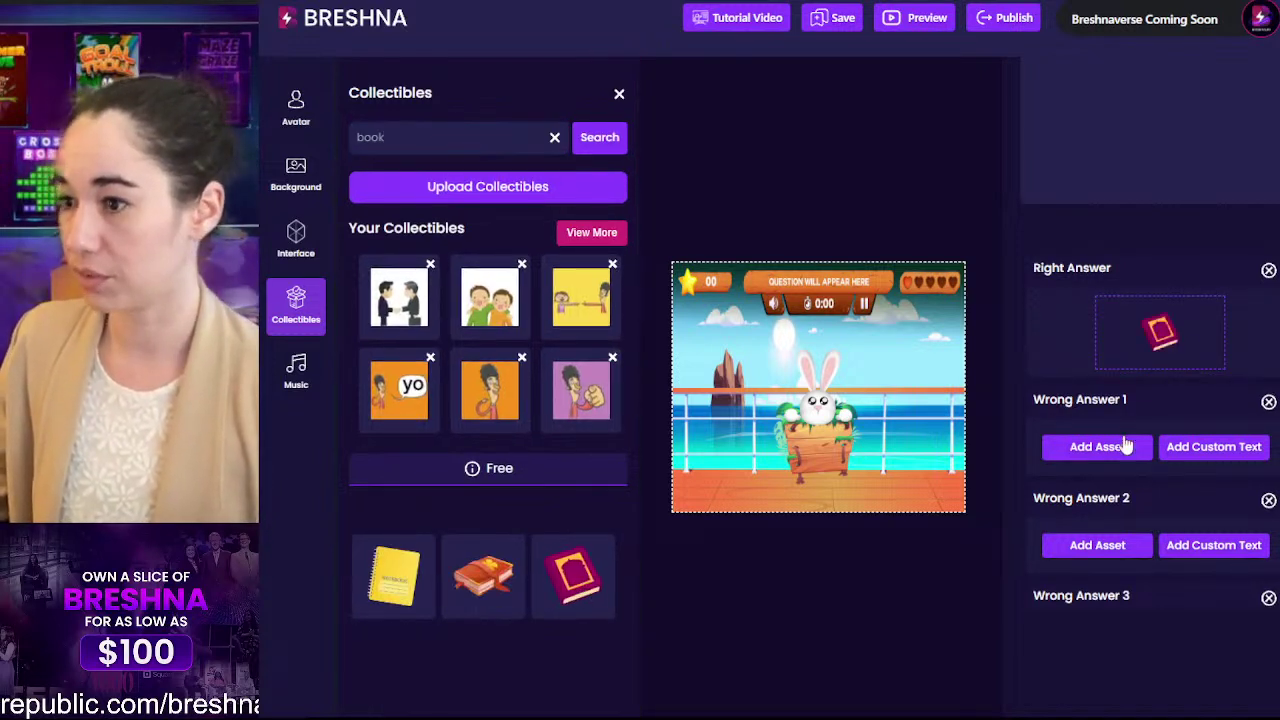
Step: Clear the search and set the scissors image as wrong answer 1
{"action": "scroll", "coordinate": [1127, 343], "scroll_direction": "down", "scroll_amount": 2}
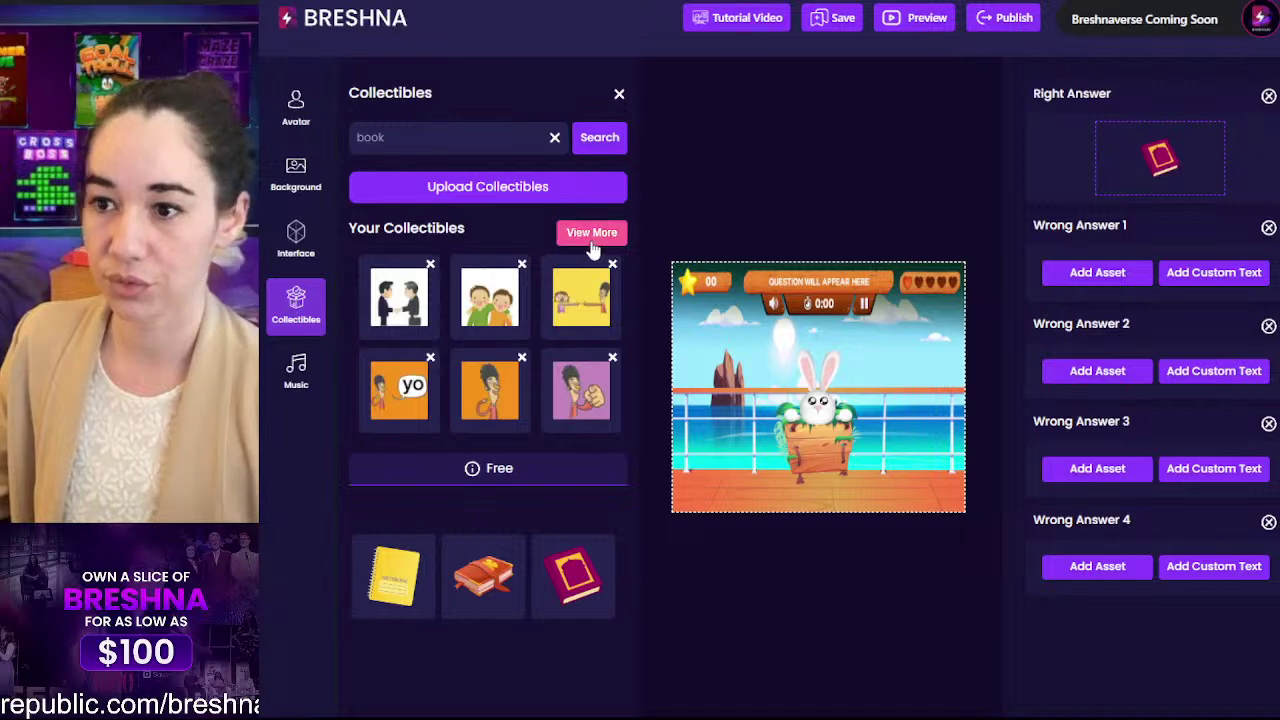
{"action": "left_click", "coordinate": [554, 137]}
{"action": "scroll", "coordinate": [512, 306], "scroll_direction": "down", "scroll_amount": 9}
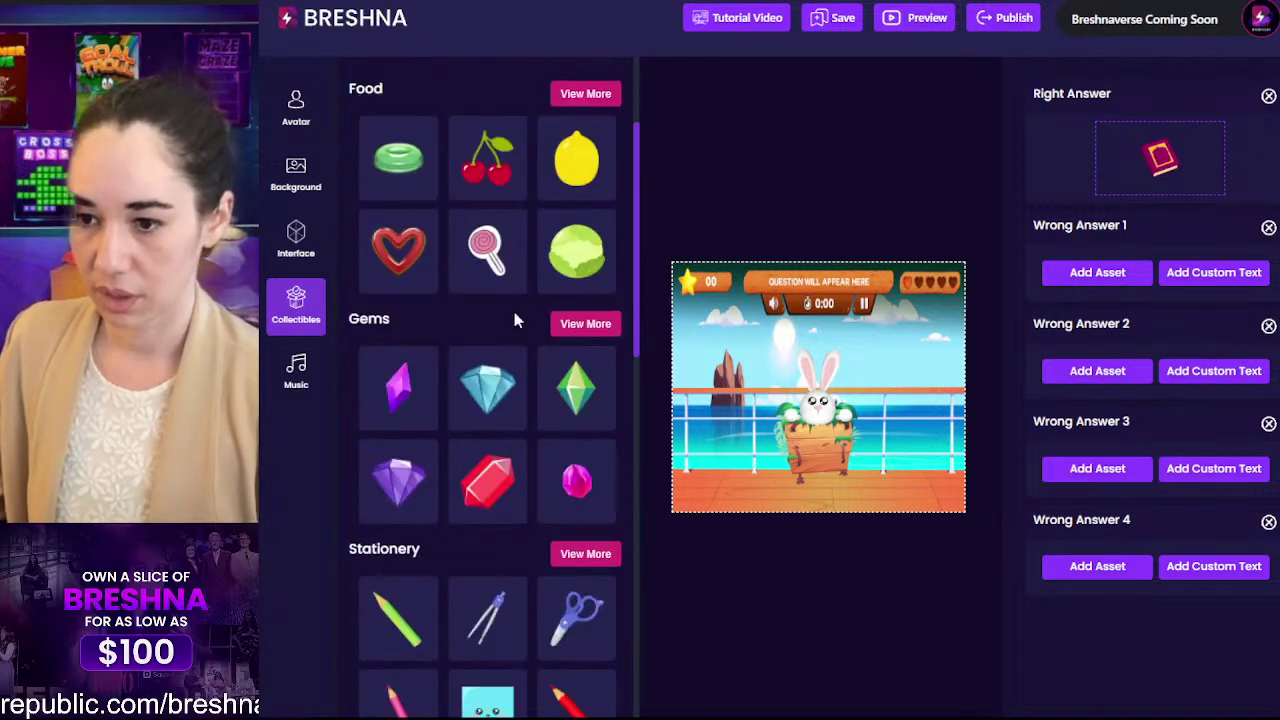
{"action": "left_click", "coordinate": [556, 216]}
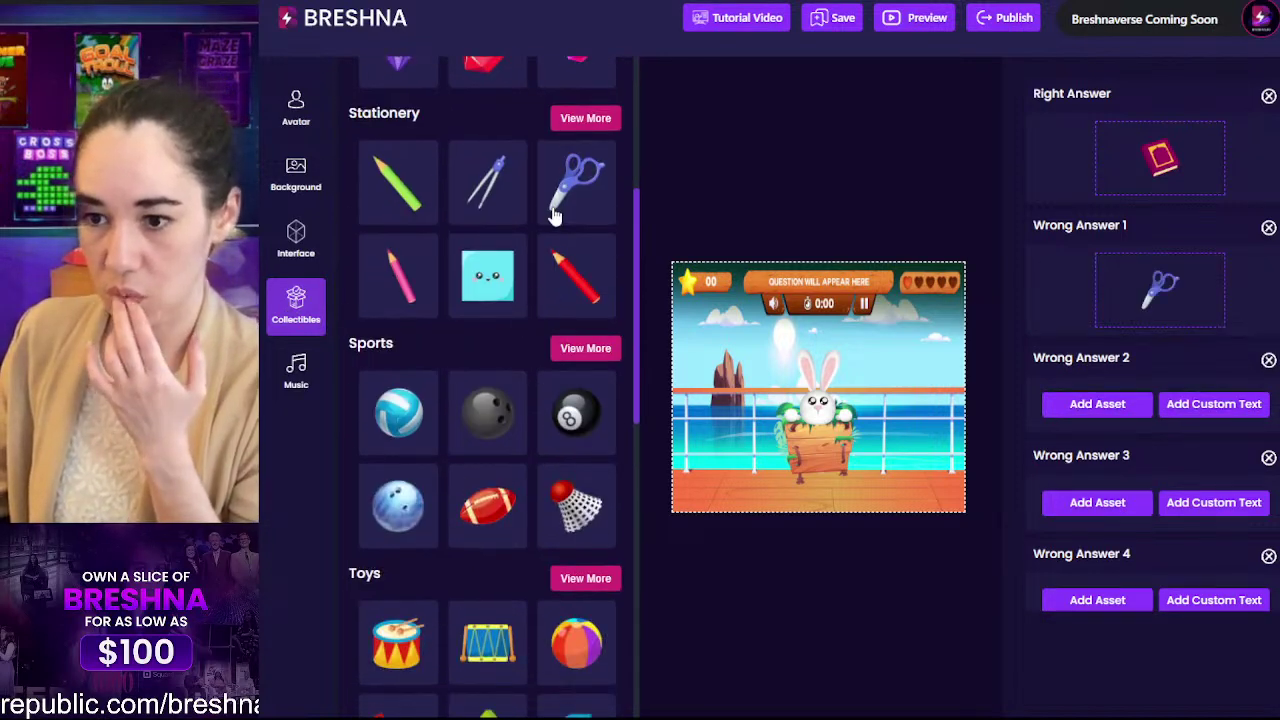
Step: Fill wrong answers 2–4 with the basketball from Sports and the star and beehive from Objects
{"action": "left_click", "coordinate": [586, 349]}
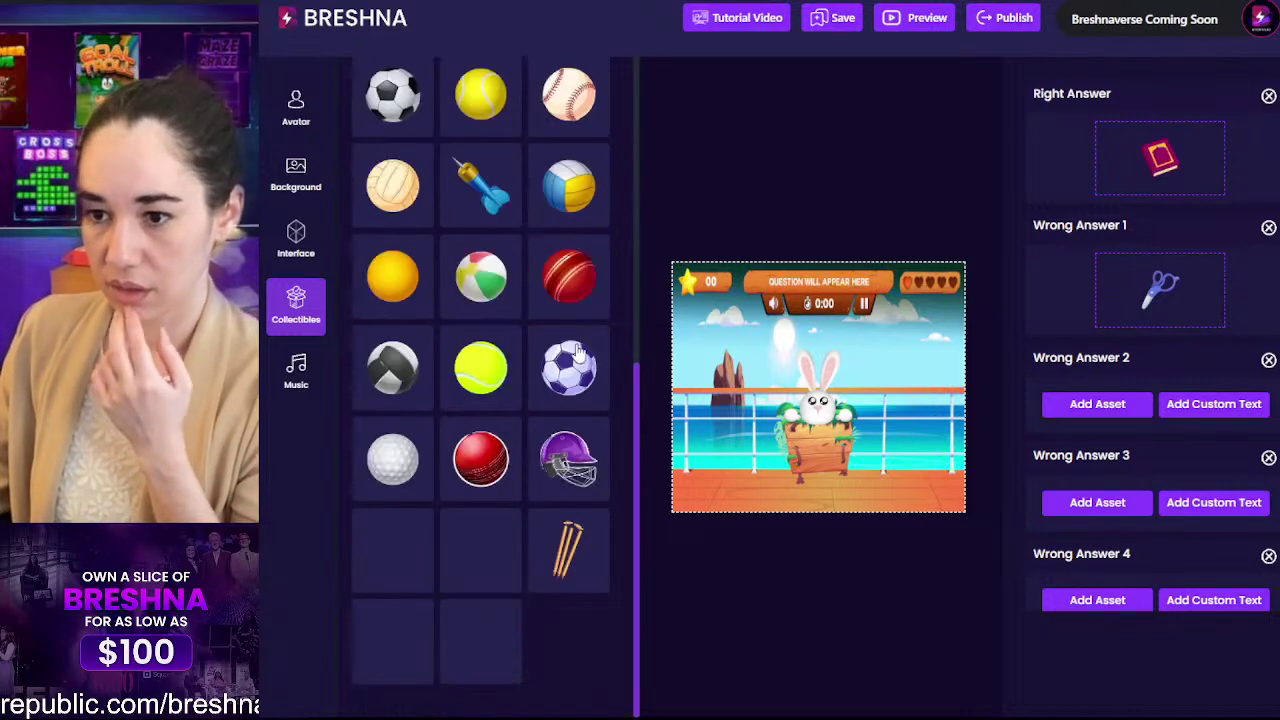
{"action": "scroll", "coordinate": [550, 310], "scroll_direction": "up", "scroll_amount": 6}
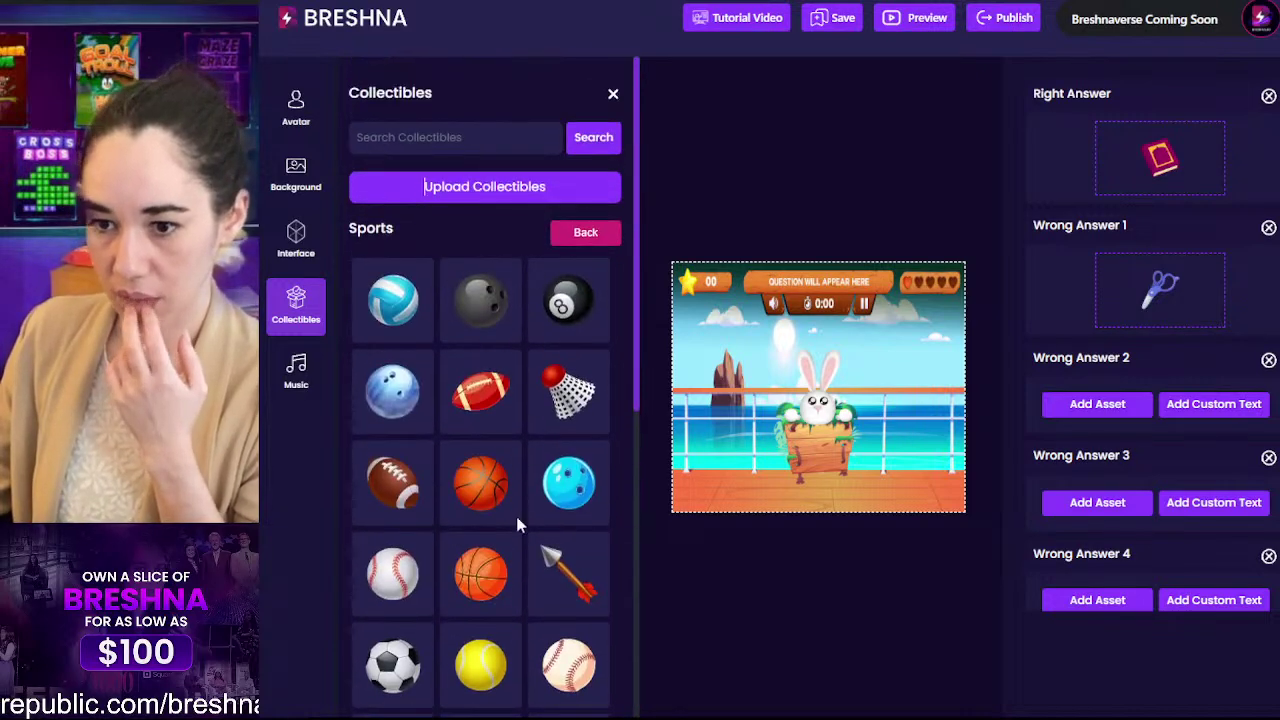
{"action": "left_click", "coordinate": [488, 492]}
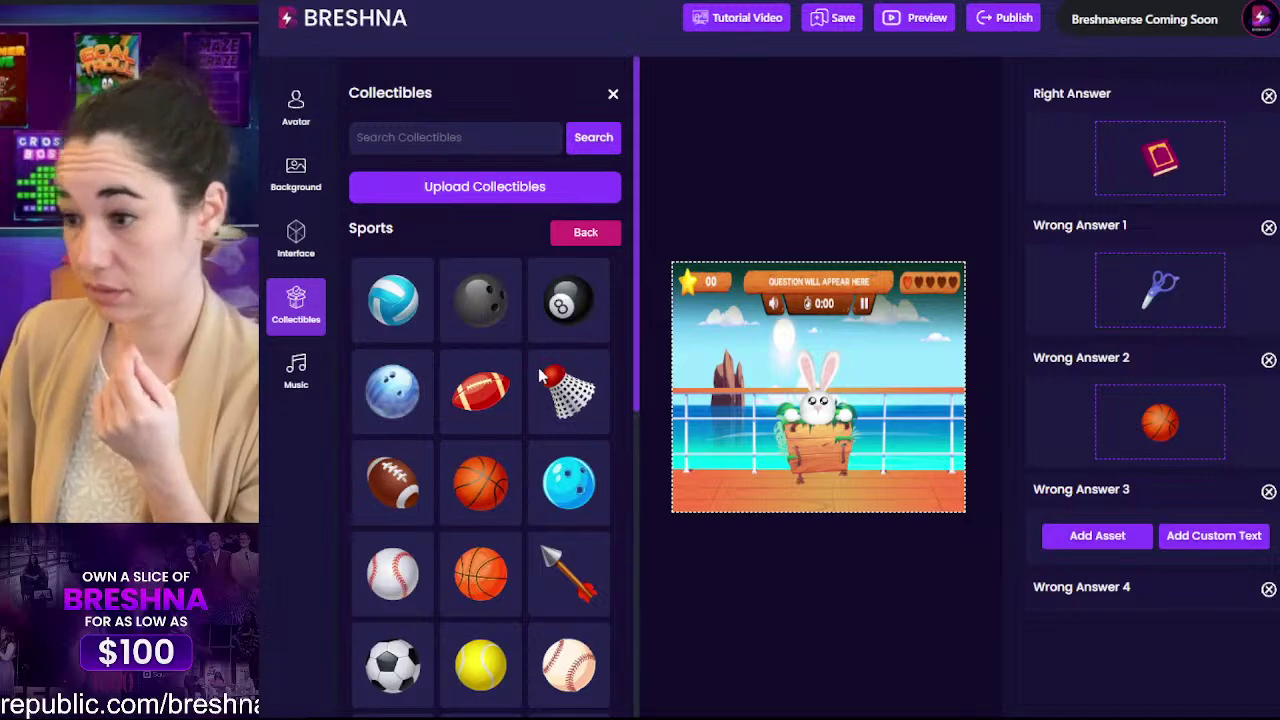
{"action": "left_click", "coordinate": [585, 232]}
{"action": "scroll", "coordinate": [583, 240], "scroll_direction": "down", "scroll_amount": 6}
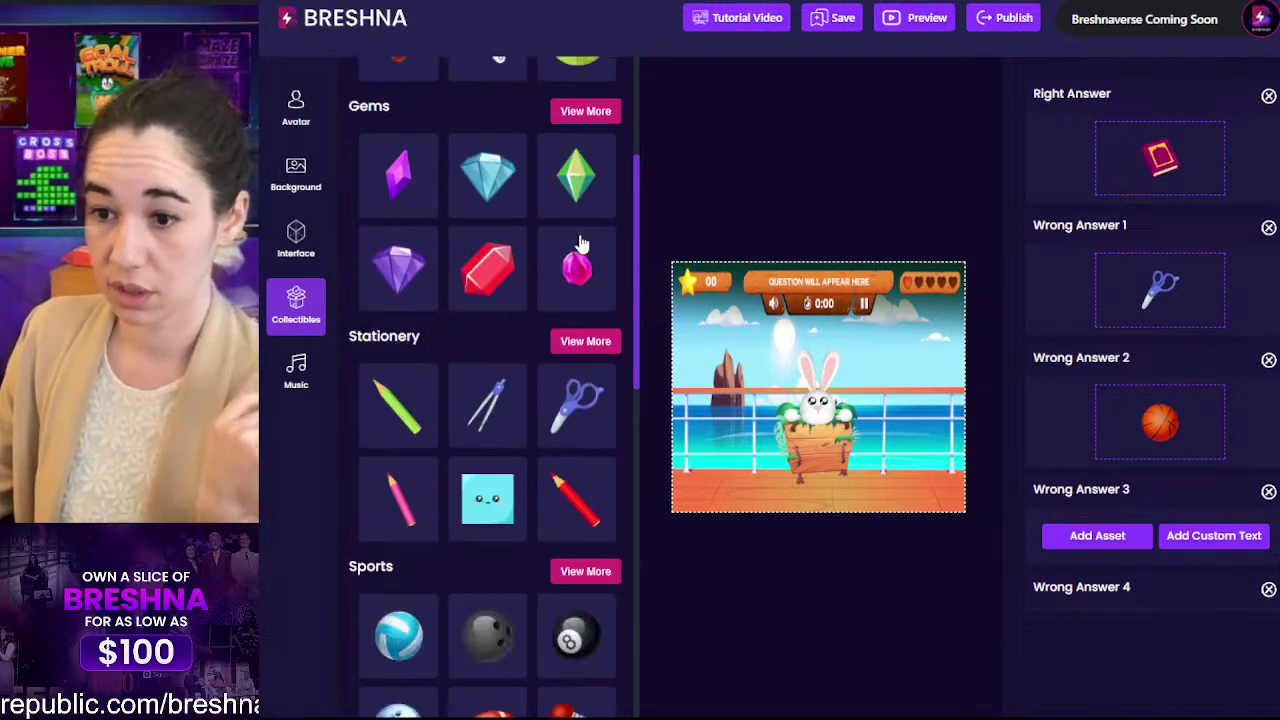
{"action": "scroll", "coordinate": [581, 244], "scroll_direction": "down", "scroll_amount": 9}
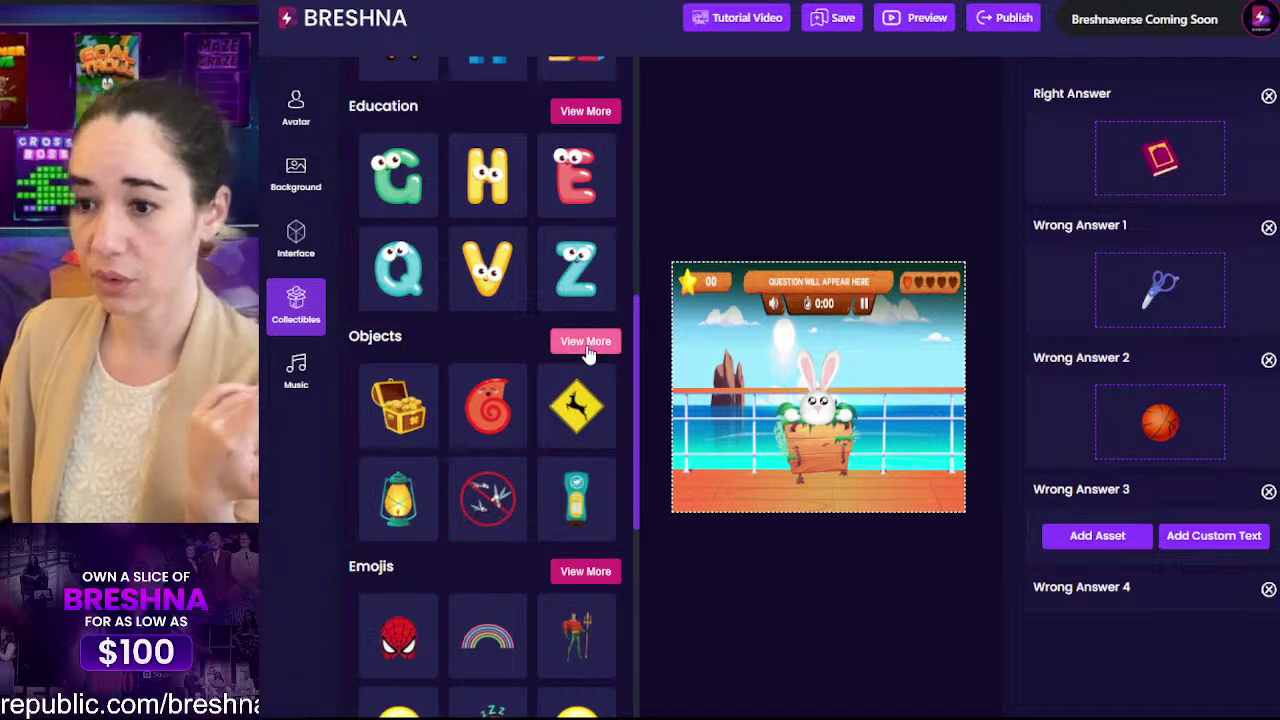
{"action": "left_click", "coordinate": [586, 350]}
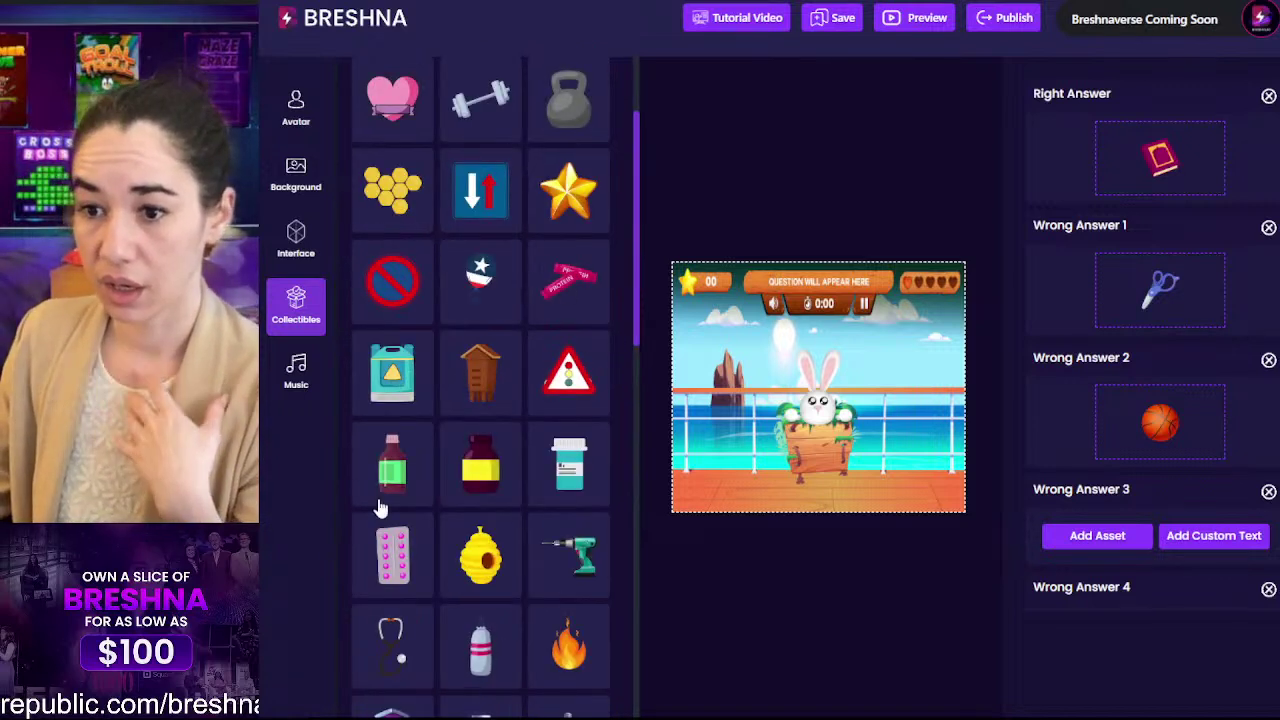
{"action": "left_click", "coordinate": [568, 190]}
{"action": "scroll", "coordinate": [1105, 360], "scroll_direction": "down", "scroll_amount": 2}
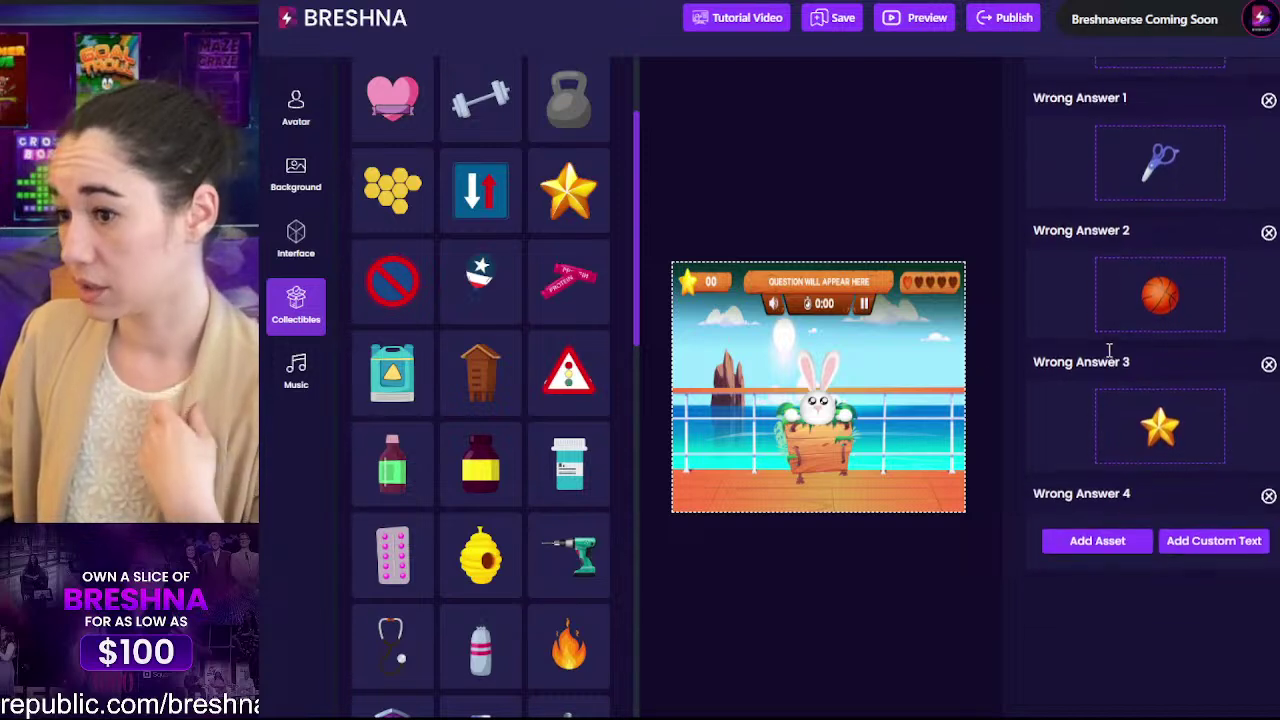
{"action": "scroll", "coordinate": [531, 531], "scroll_direction": "down", "scroll_amount": 5}
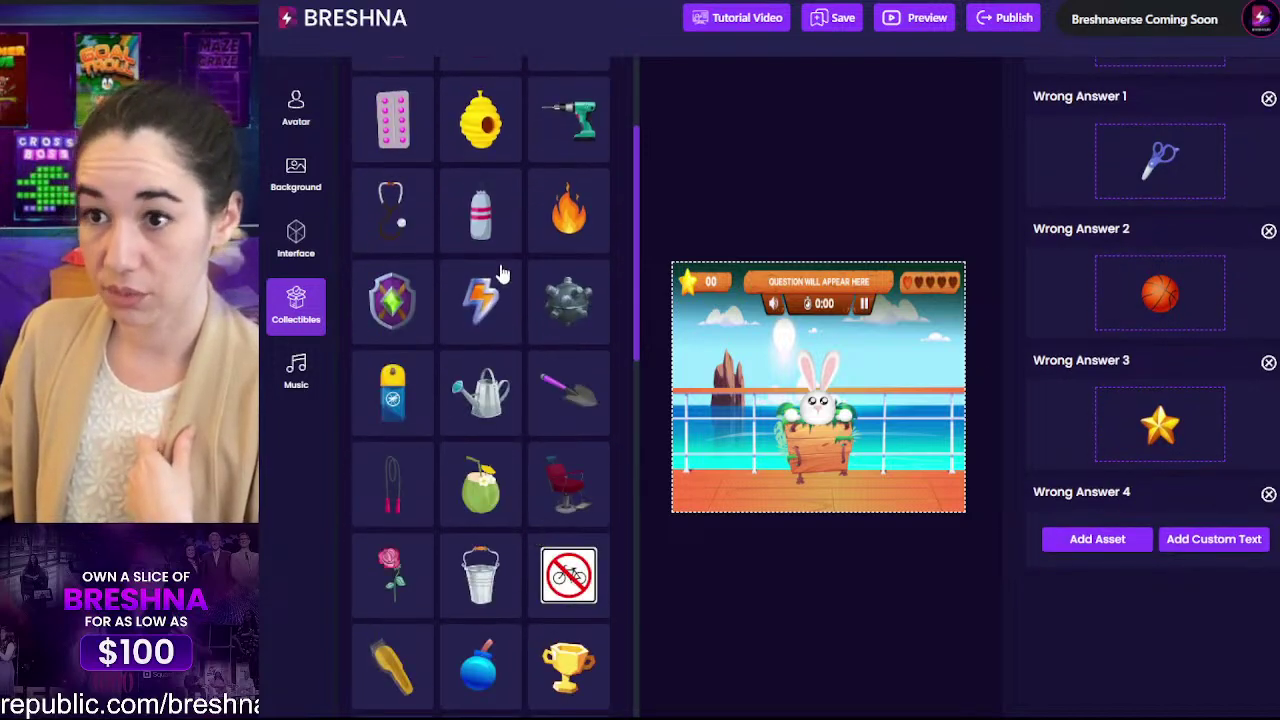
{"action": "left_click", "coordinate": [481, 112]}
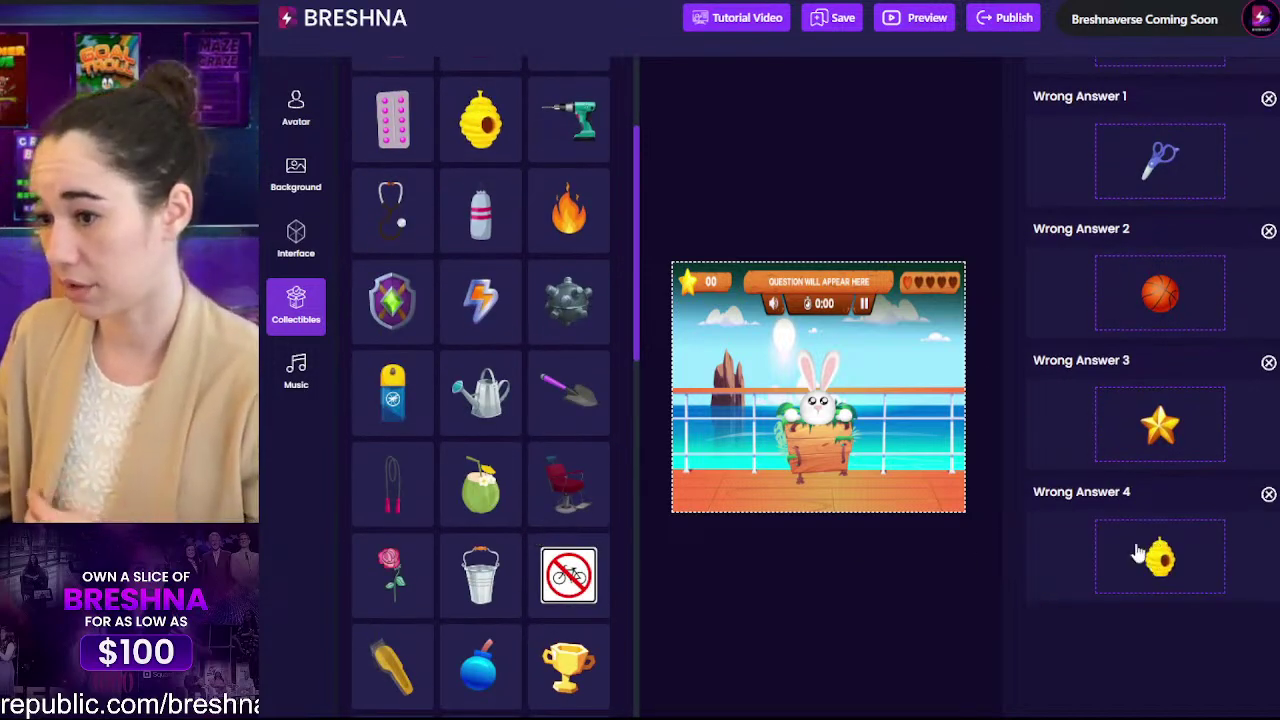
{"action": "scroll", "coordinate": [1090, 565], "scroll_direction": "up", "scroll_amount": 10}
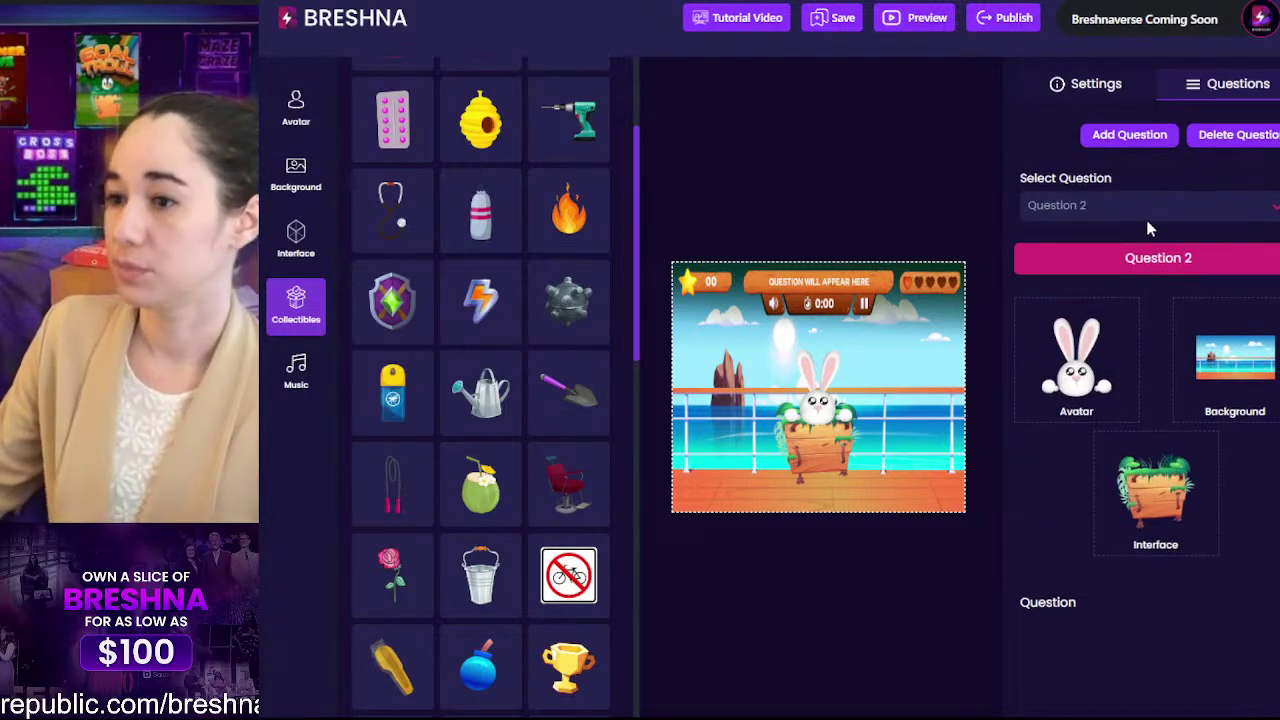
Step: Switch to question 3, enter Perro as the question, and set its appear time to 15
{"action": "left_click", "coordinate": [1104, 205]}
{"action": "left_click", "coordinate": [1105, 300]}
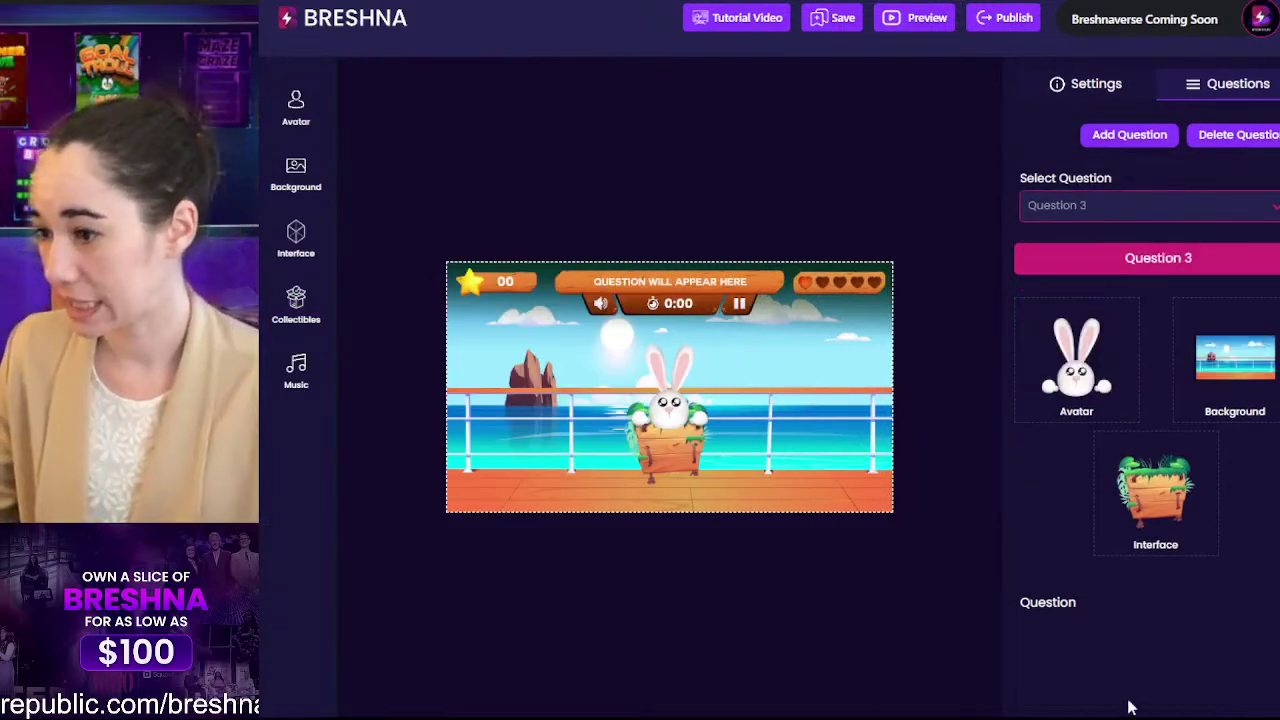
{"action": "scroll", "coordinate": [1090, 535], "scroll_direction": "down", "scroll_amount": 3}
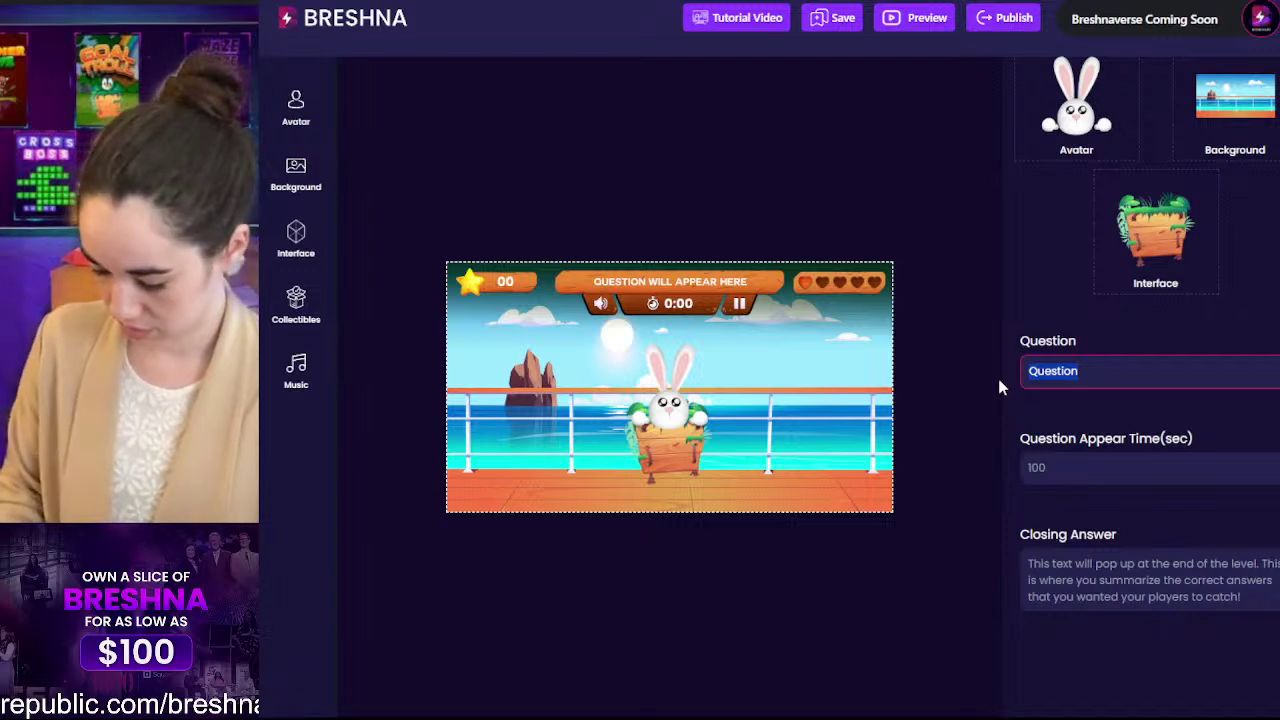
{"action": "type", "text": "Pr"}
{"action": "type", "text": "rro"}
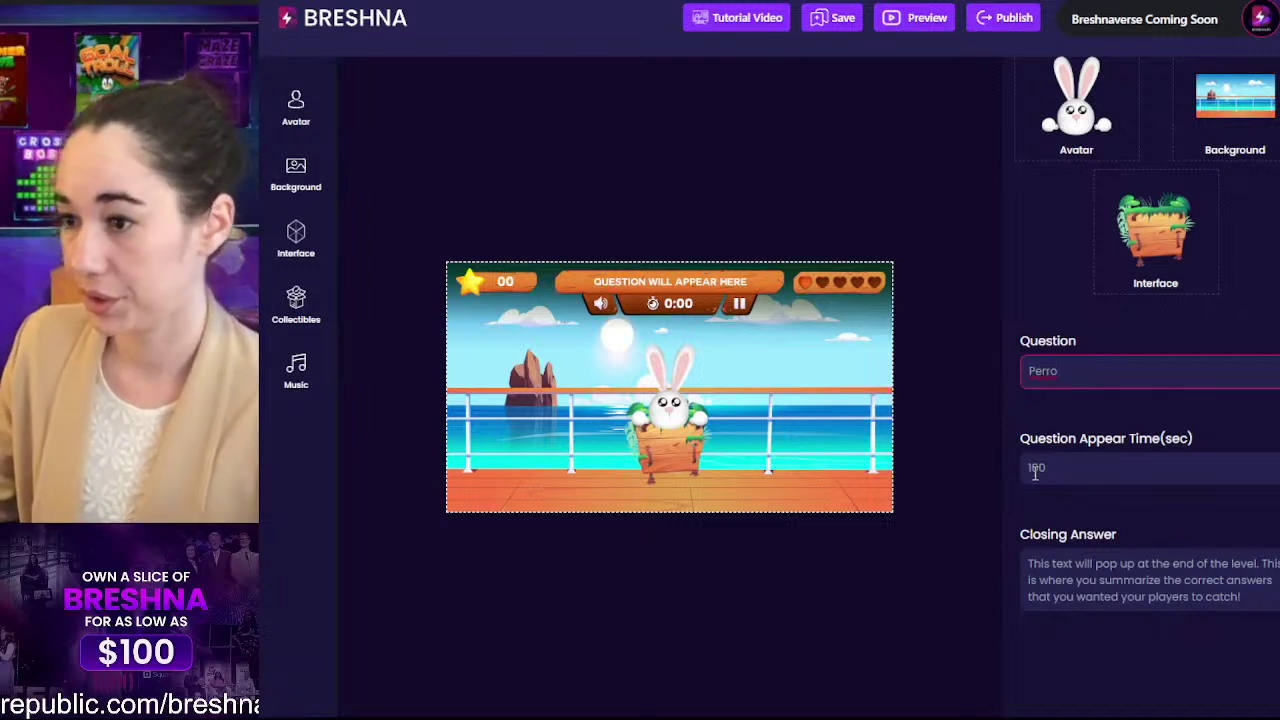
{"action": "key", "text": "Tab"}
{"action": "type", "text": "15"}
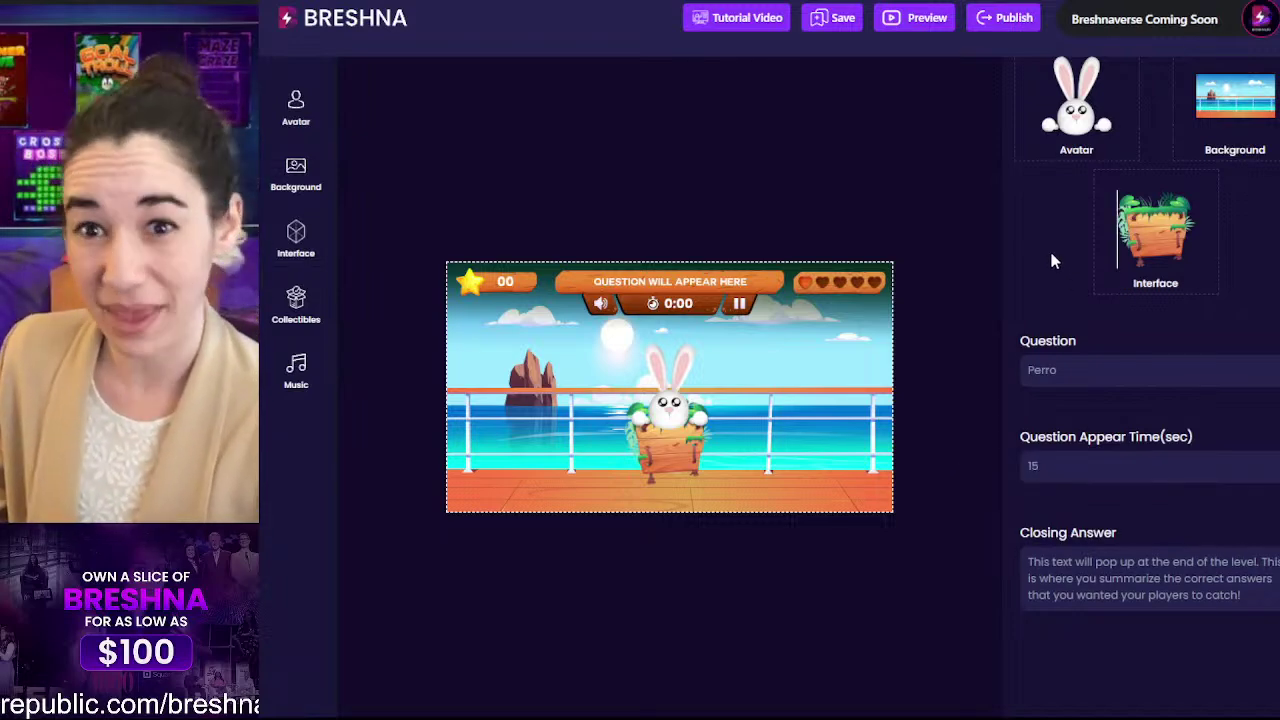
Step: Replace the default closing answer with 'Perro means dog'
{"action": "scroll", "coordinate": [1161, 279], "scroll_direction": "down", "scroll_amount": 5}
{"action": "scroll", "coordinate": [1161, 279], "scroll_direction": "up", "scroll_amount": 5}
{"action": "left_click_drag", "start_coordinate": [1260, 440], "coordinate": [880, 363]}
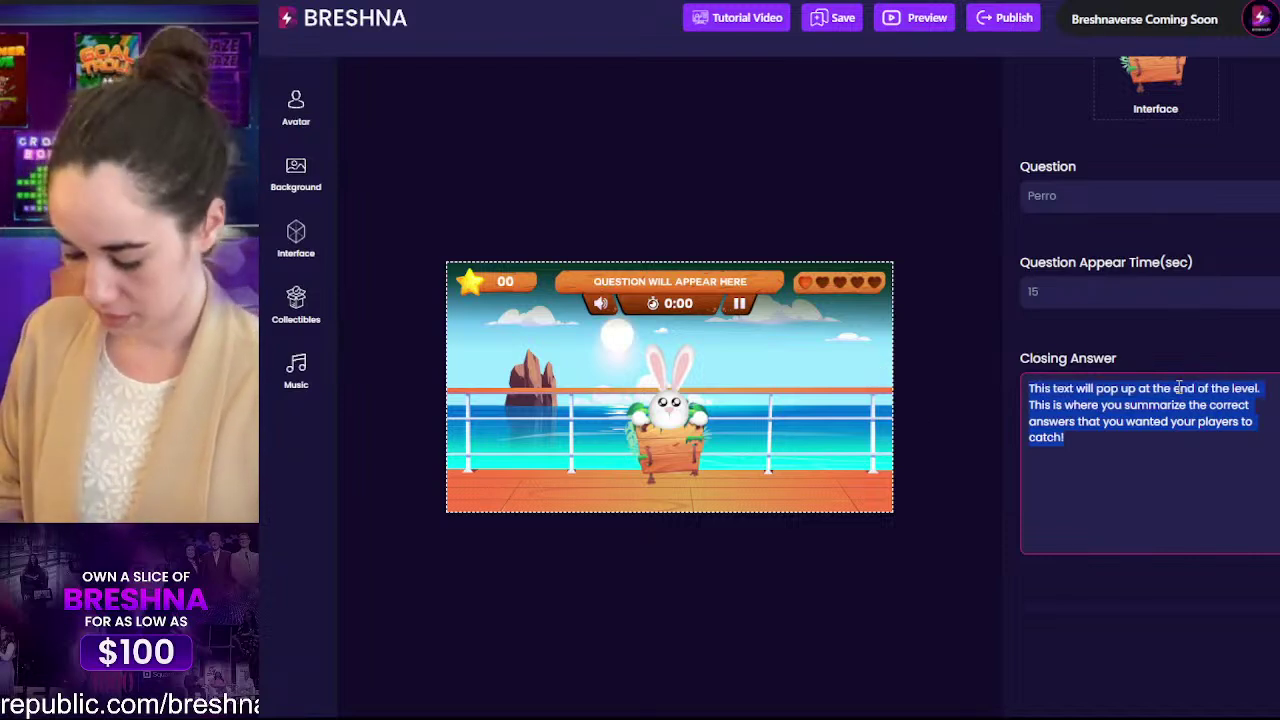
{"action": "type", "text": "P"}
{"action": "key", "text": "BackSpace"}
{"action": "type", "text": "Perro"}
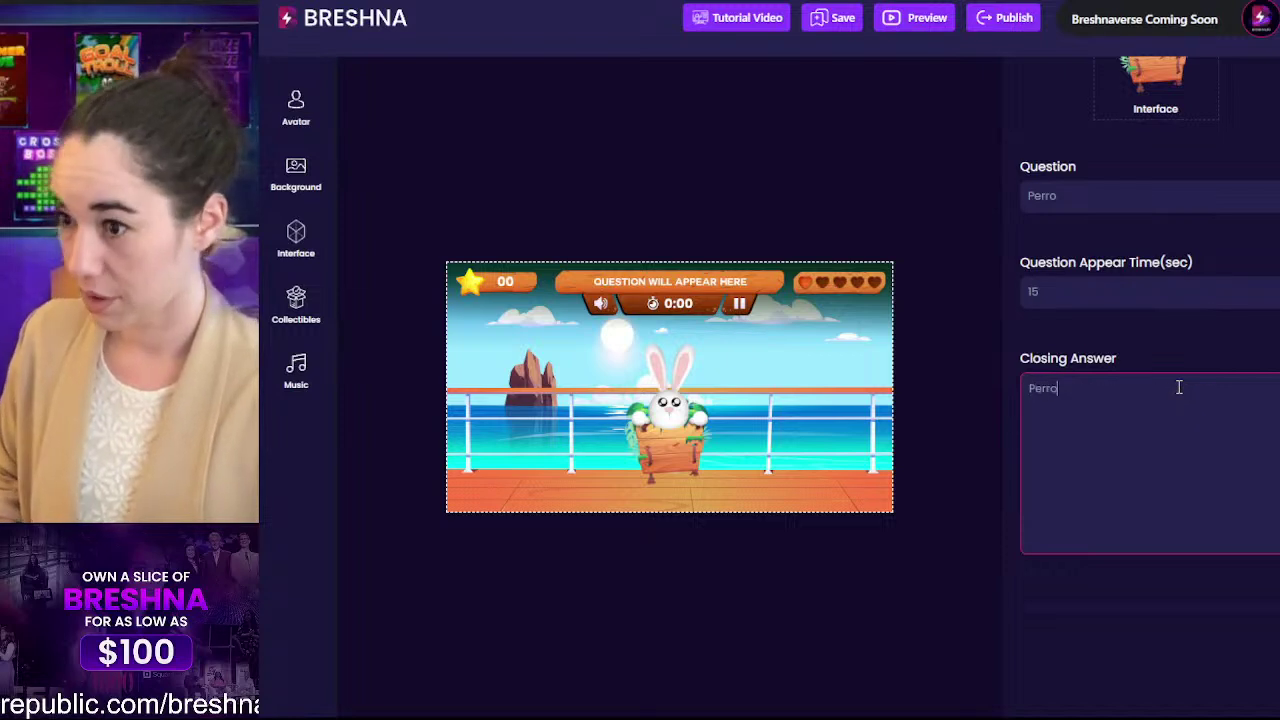
{"action": "type", "text": " means dog!"}
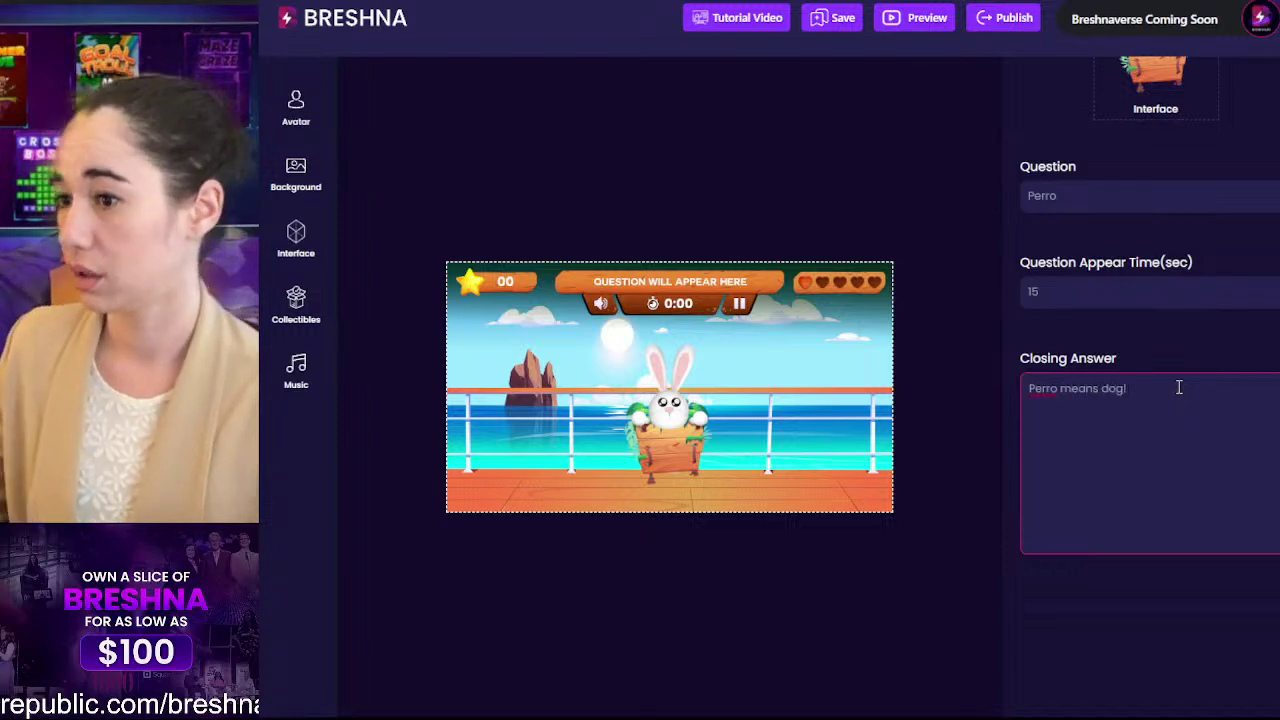
{"action": "scroll", "coordinate": [1166, 389], "scroll_direction": "down", "scroll_amount": 3}
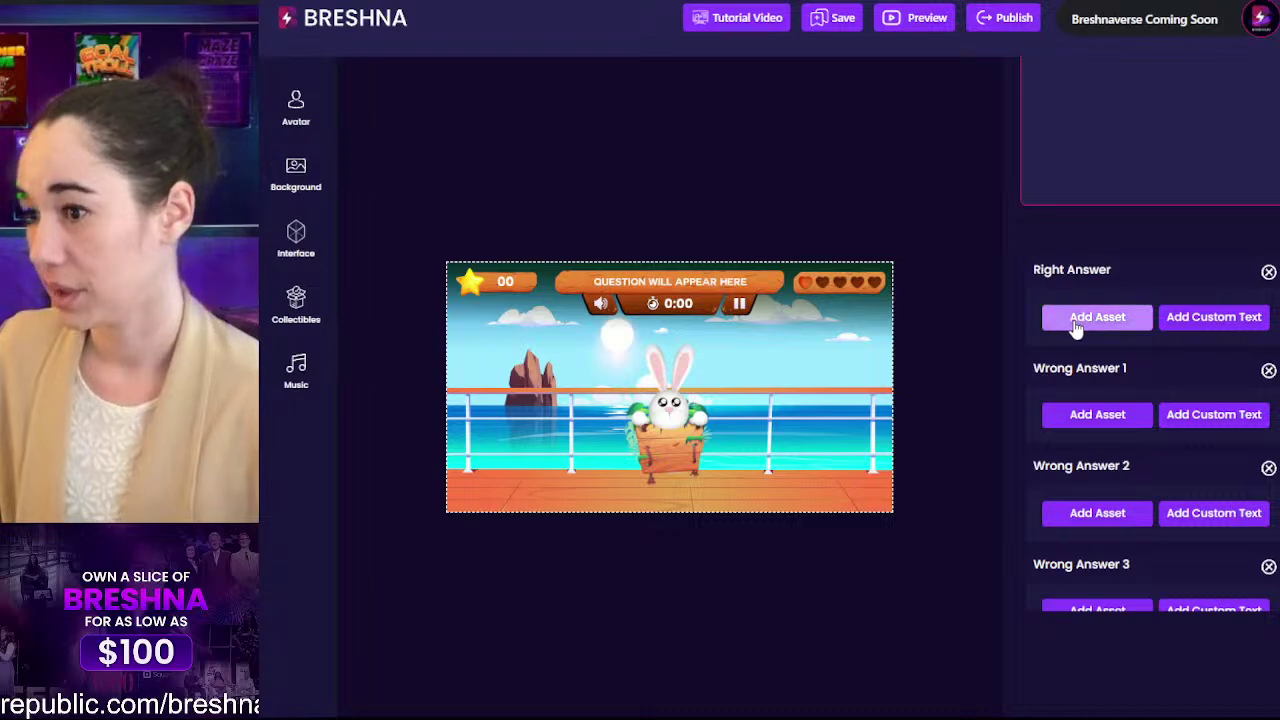
Step: Set the dog image from Your Collectibles as the right answer
{"action": "left_click", "coordinate": [1076, 318]}
{"action": "scroll", "coordinate": [488, 298], "scroll_direction": "up", "scroll_amount": 15}
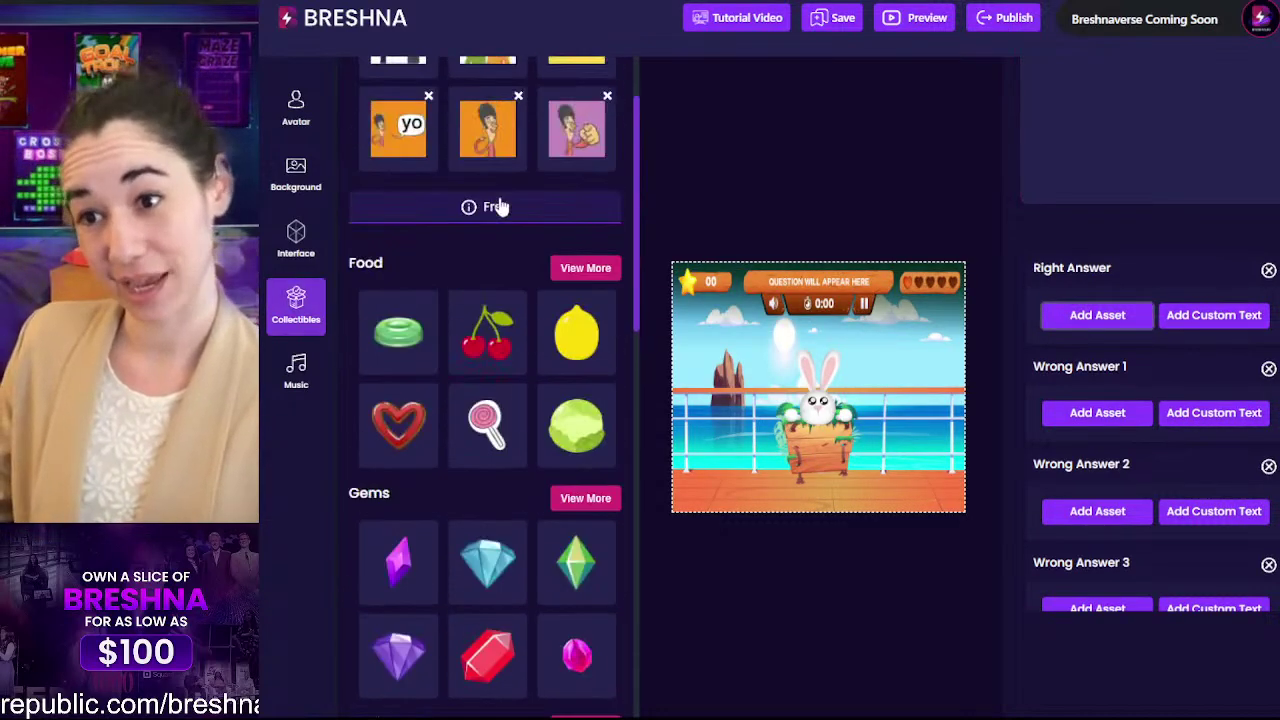
{"action": "left_click", "coordinate": [585, 233]}
{"action": "scroll", "coordinate": [480, 378], "scroll_direction": "down", "scroll_amount": 2}
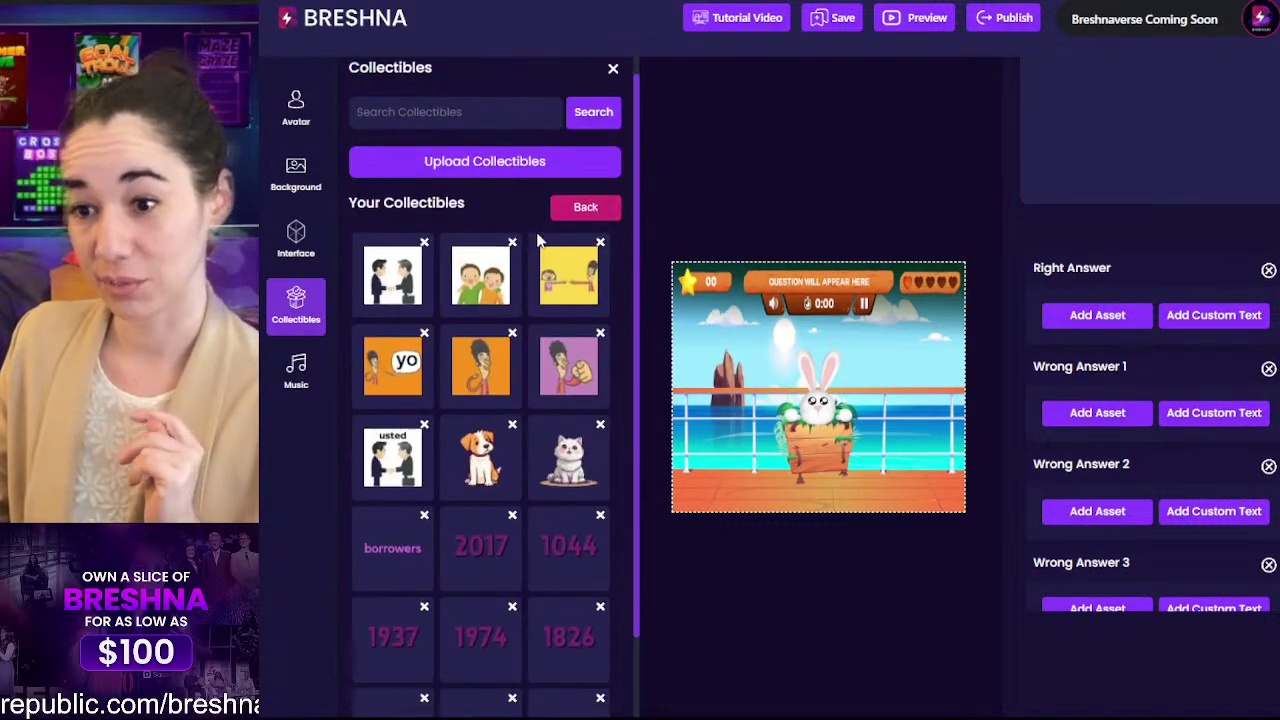
{"action": "left_click", "coordinate": [479, 375]}
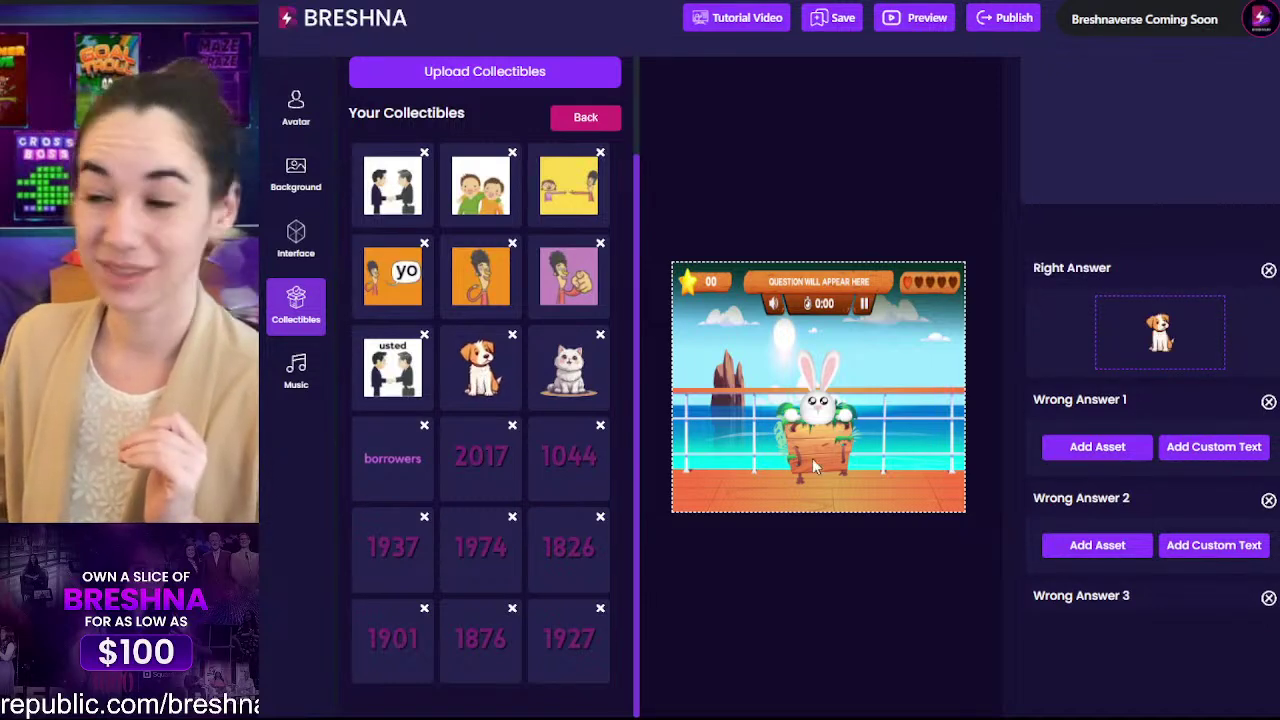
Step: Set the cat and cherries images as wrong answers 1 and 2
{"action": "left_click", "coordinate": [1098, 452]}
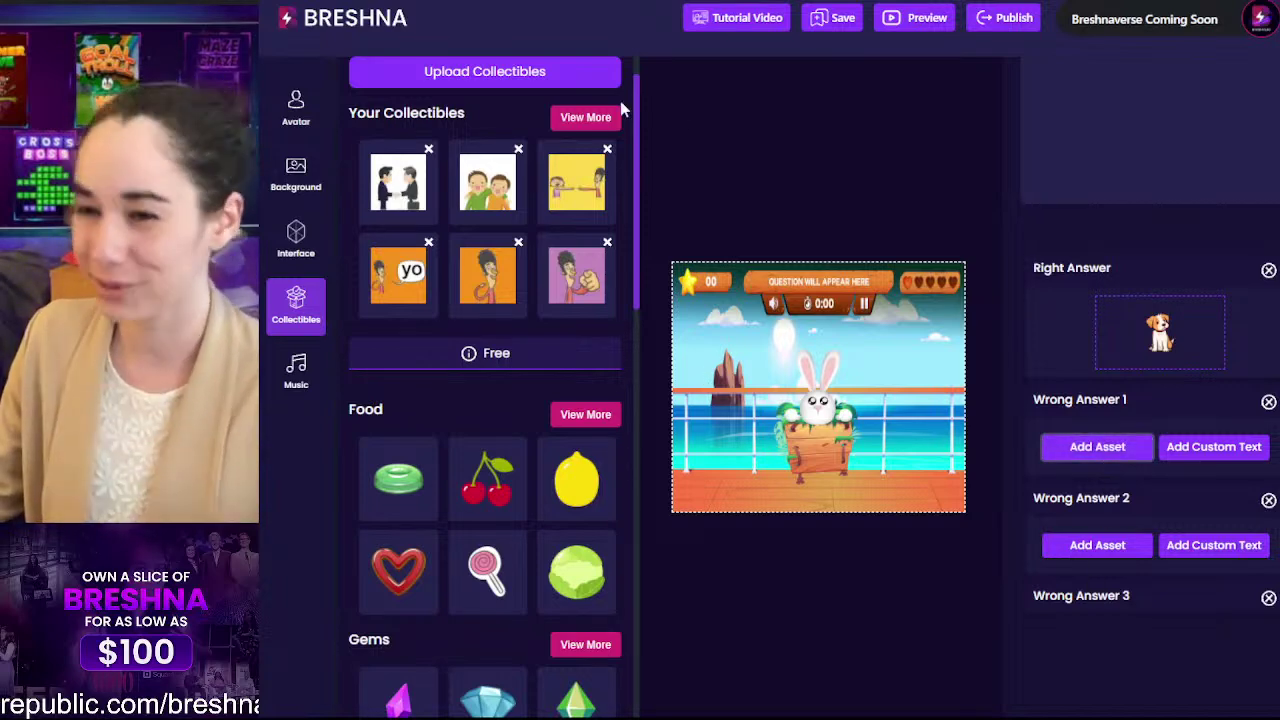
{"action": "left_click", "coordinate": [585, 117]}
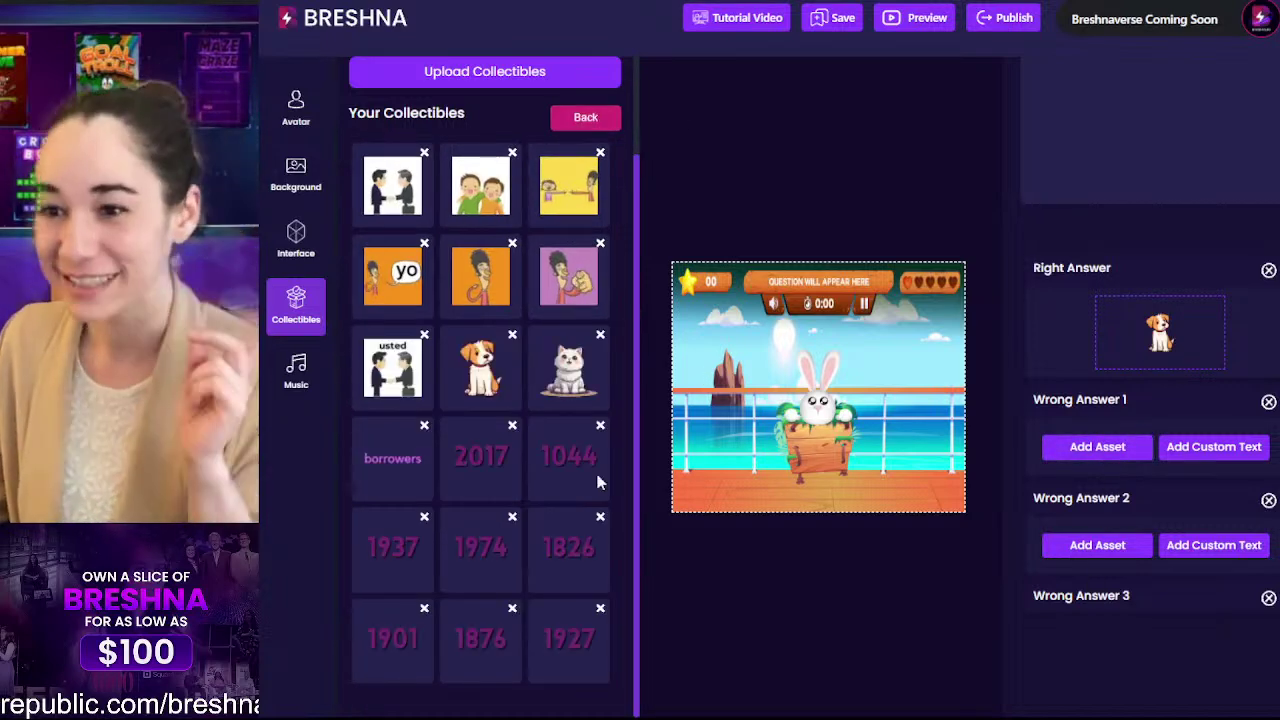
{"action": "left_click", "coordinate": [568, 368]}
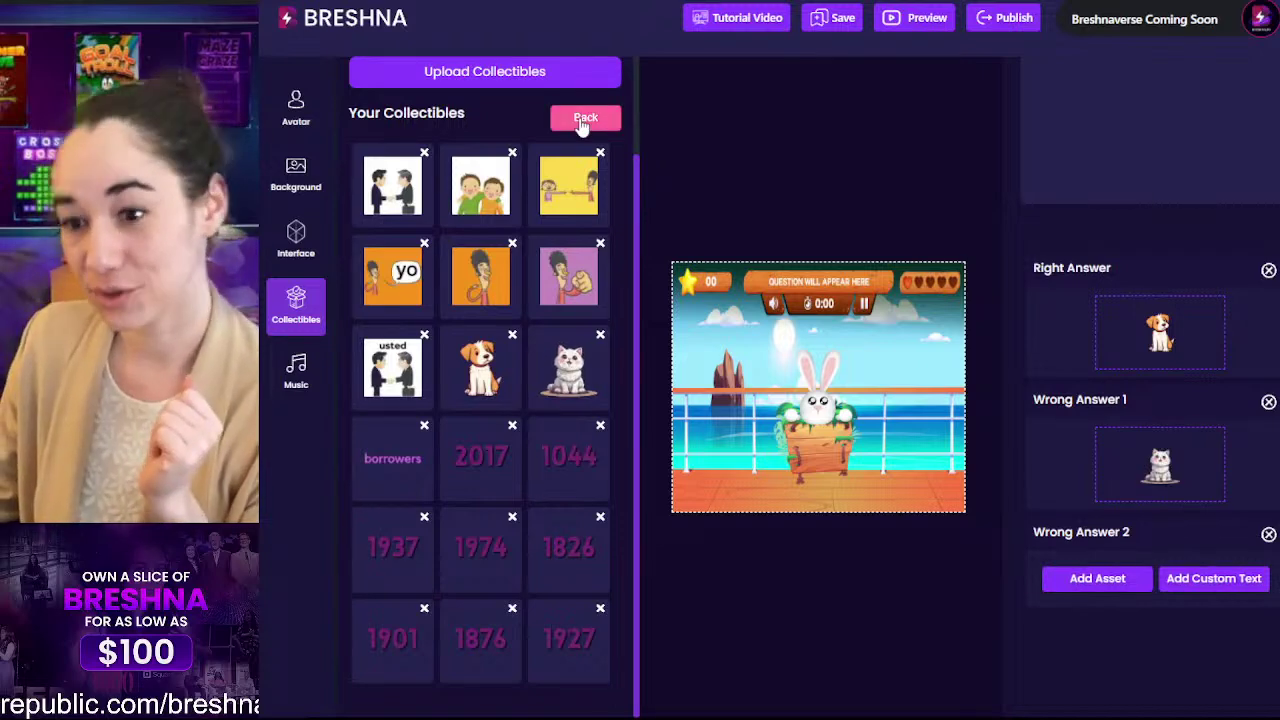
{"action": "left_click", "coordinate": [585, 118]}
{"action": "scroll", "coordinate": [459, 304], "scroll_direction": "down", "scroll_amount": 5}
{"action": "scroll", "coordinate": [485, 325], "scroll_direction": "up", "scroll_amount": 3}
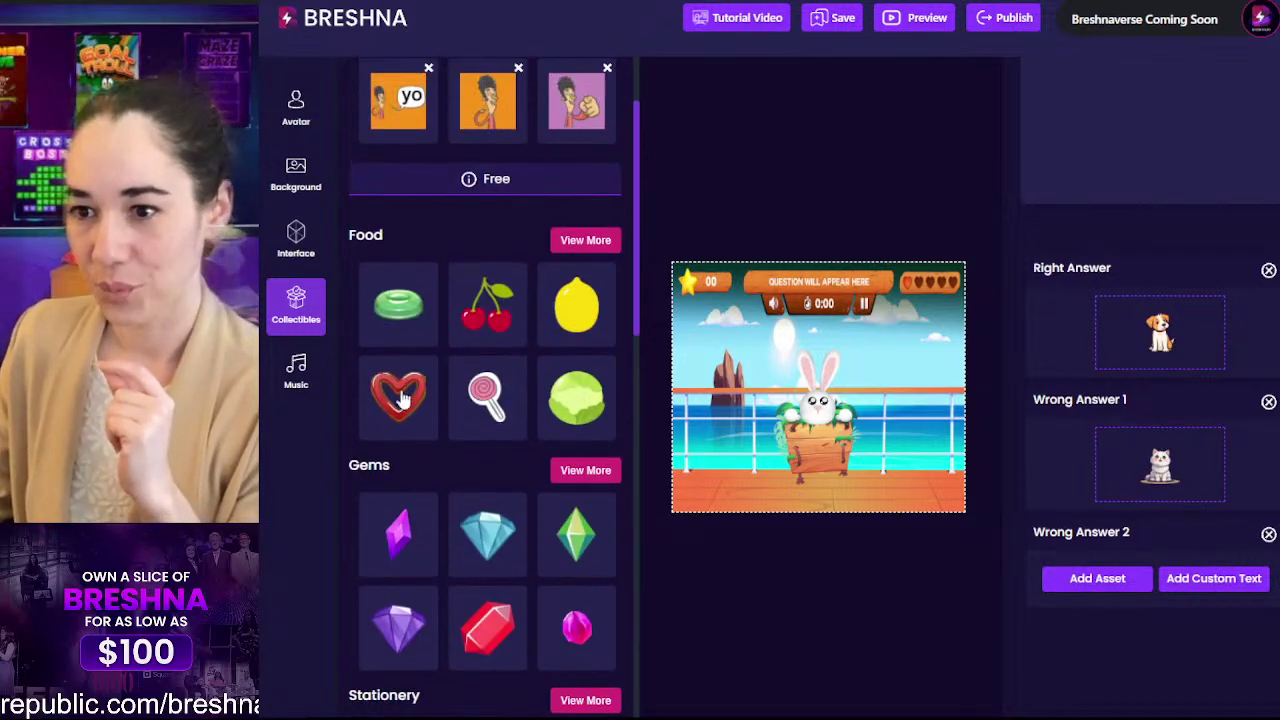
{"action": "left_click", "coordinate": [485, 325]}
{"action": "scroll", "coordinate": [509, 306], "scroll_direction": "down", "scroll_amount": 3}
{"action": "scroll", "coordinate": [575, 178], "scroll_direction": "down", "scroll_amount": 3}
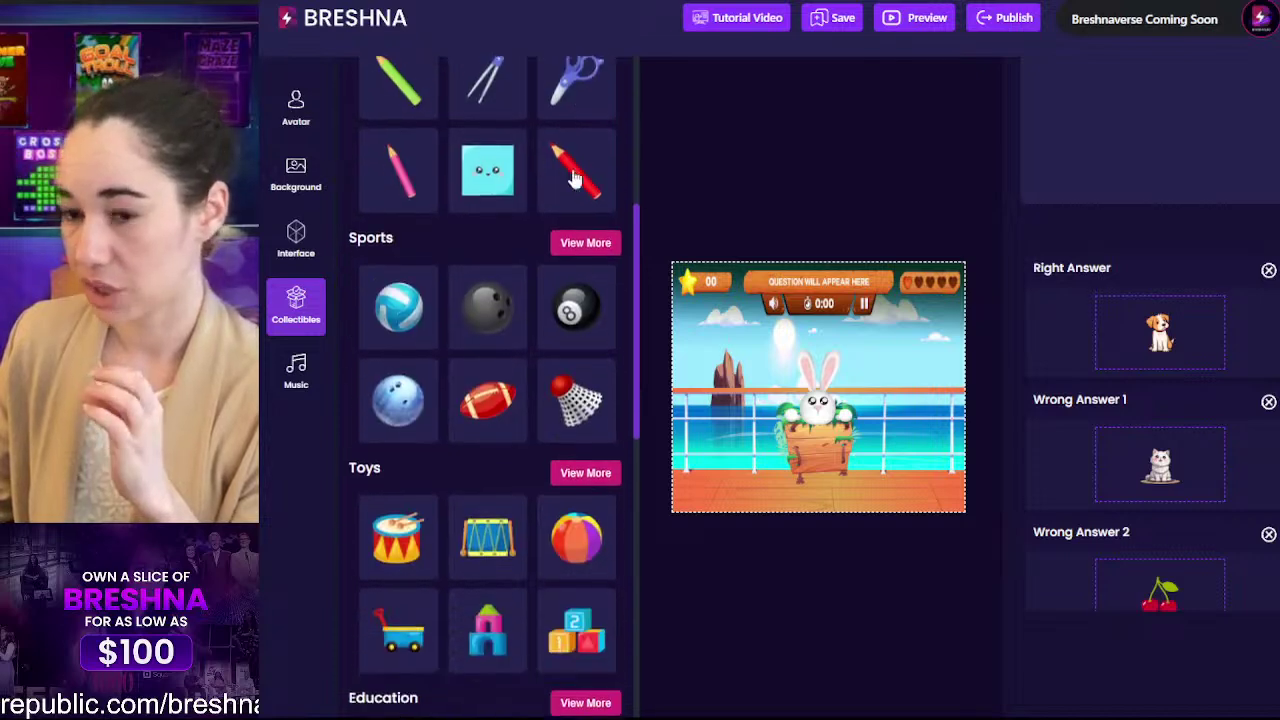
{"action": "scroll", "coordinate": [466, 420], "scroll_direction": "down", "scroll_amount": 1}
{"action": "scroll", "coordinate": [466, 420], "scroll_direction": "up", "scroll_amount": 3}
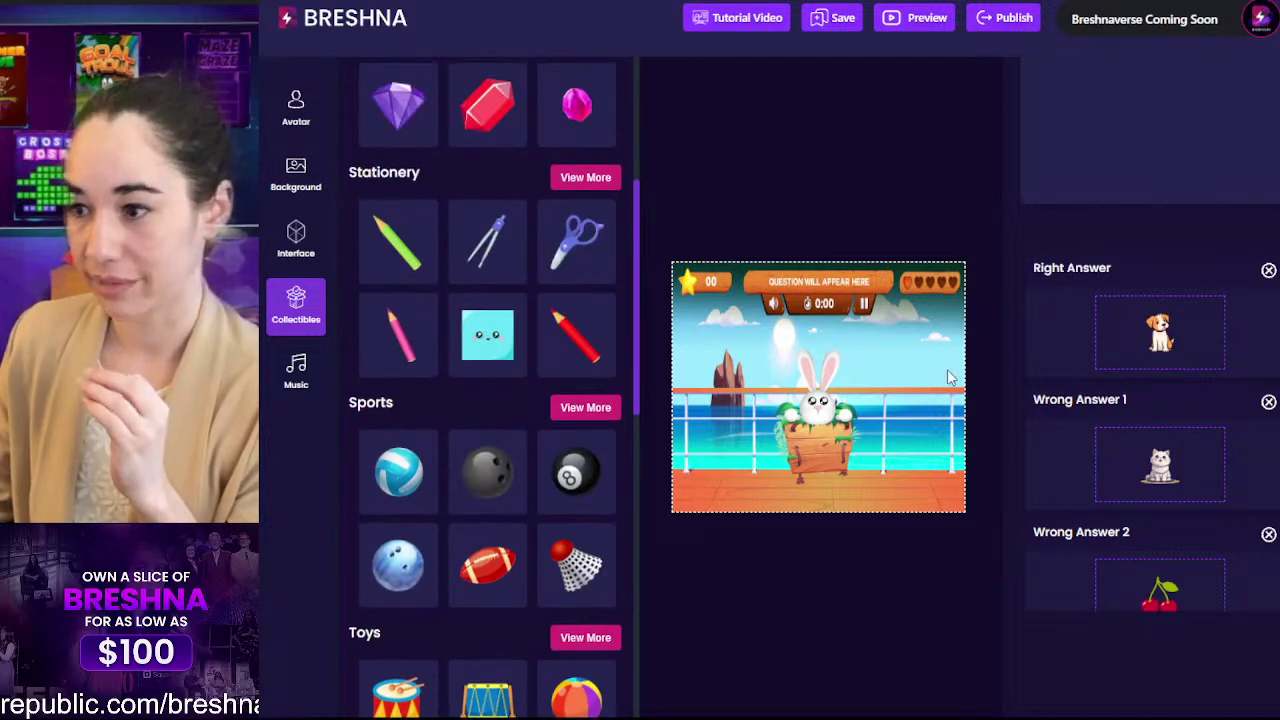
{"action": "scroll", "coordinate": [1080, 334], "scroll_direction": "down", "scroll_amount": 3}
{"action": "scroll", "coordinate": [1079, 332], "scroll_direction": "up", "scroll_amount": 3}
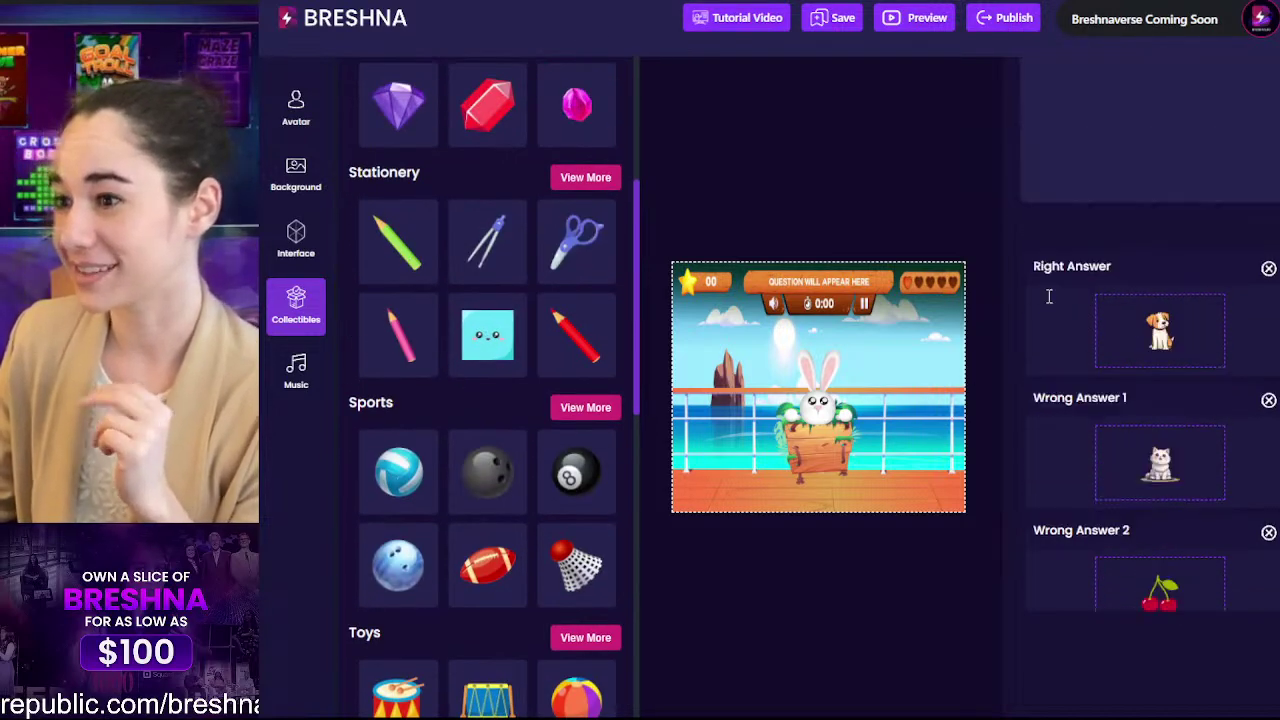
{"action": "scroll", "coordinate": [1049, 296], "scroll_direction": "up", "scroll_amount": 8}
Step: Switch to question 4, enter Gato as the question, and set its appear time to 15
{"action": "left_click", "coordinate": [1063, 205]}
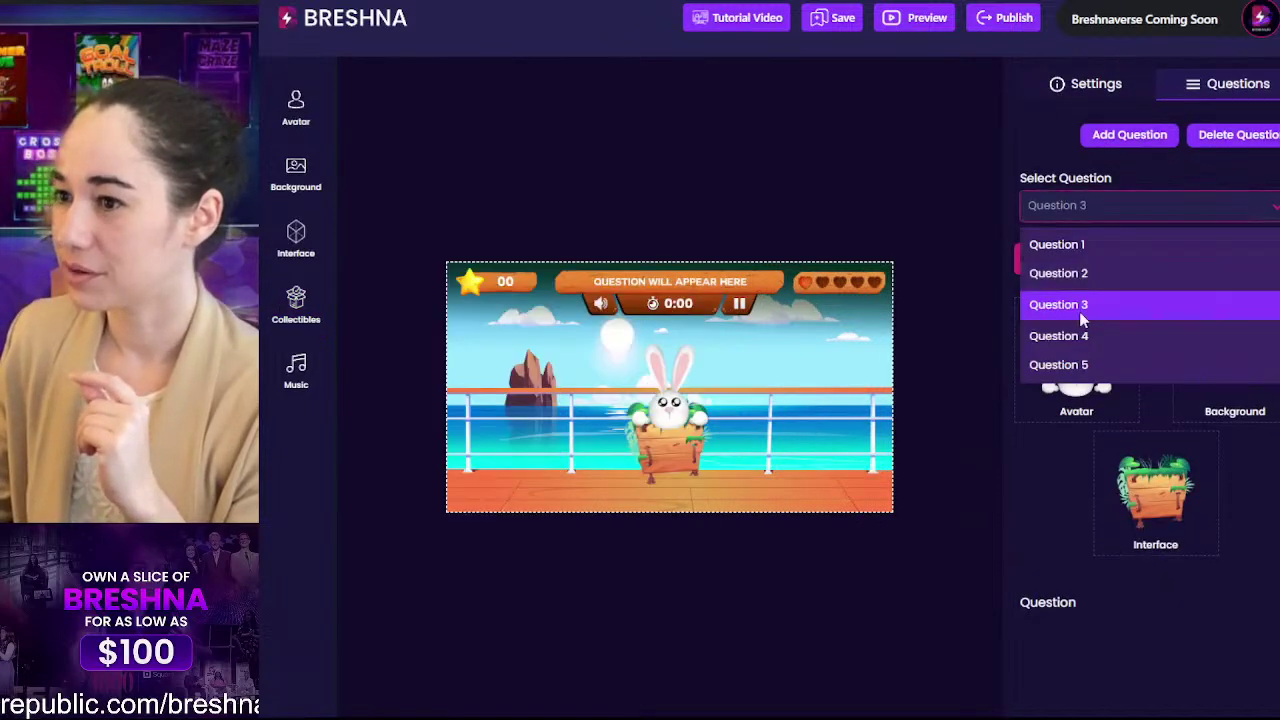
{"action": "left_click", "coordinate": [1081, 336]}
{"action": "scroll", "coordinate": [1095, 420], "scroll_direction": "down", "scroll_amount": 3}
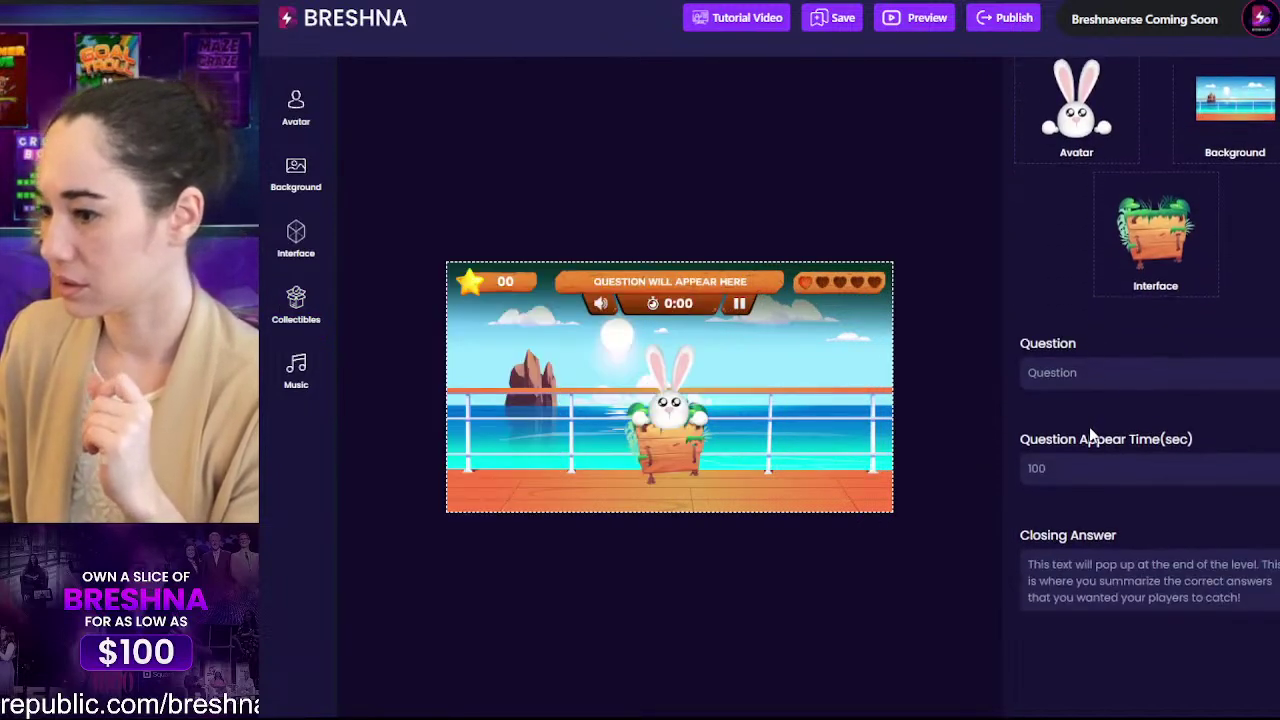
{"action": "double_click", "coordinate": [1105, 371]}
{"action": "type", "text": "Go"}
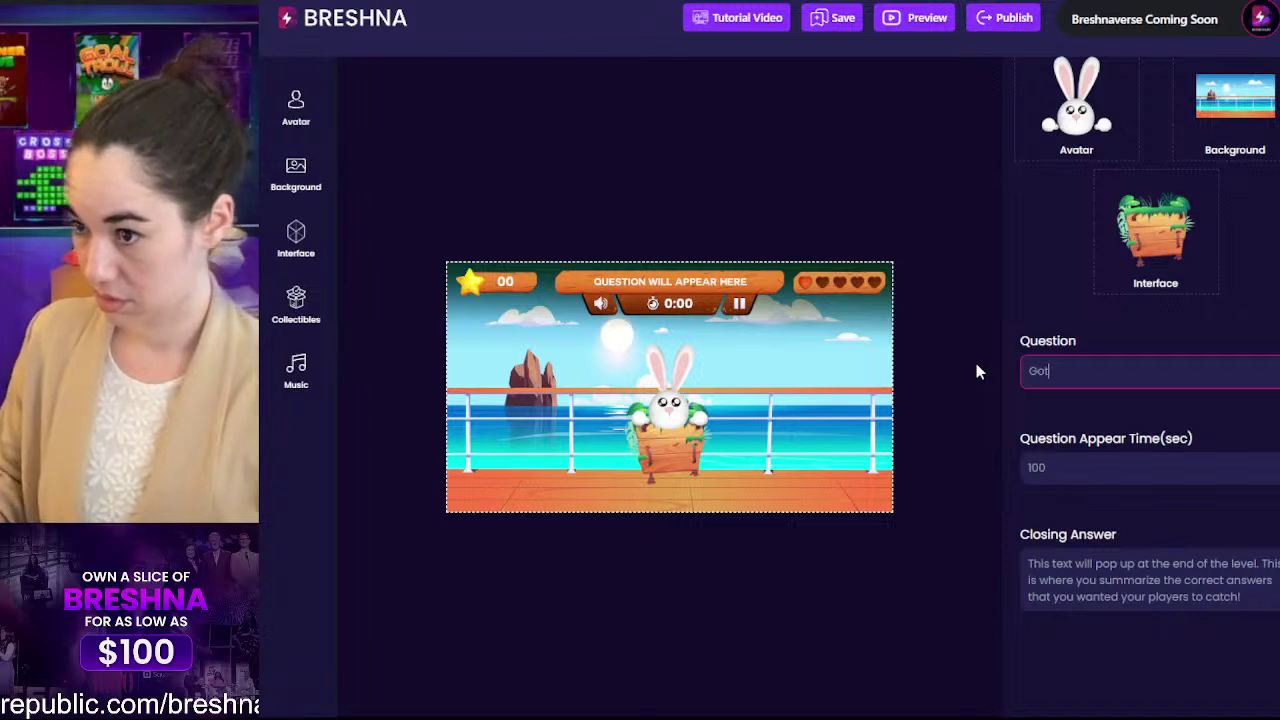
{"action": "type", "text": "to"}
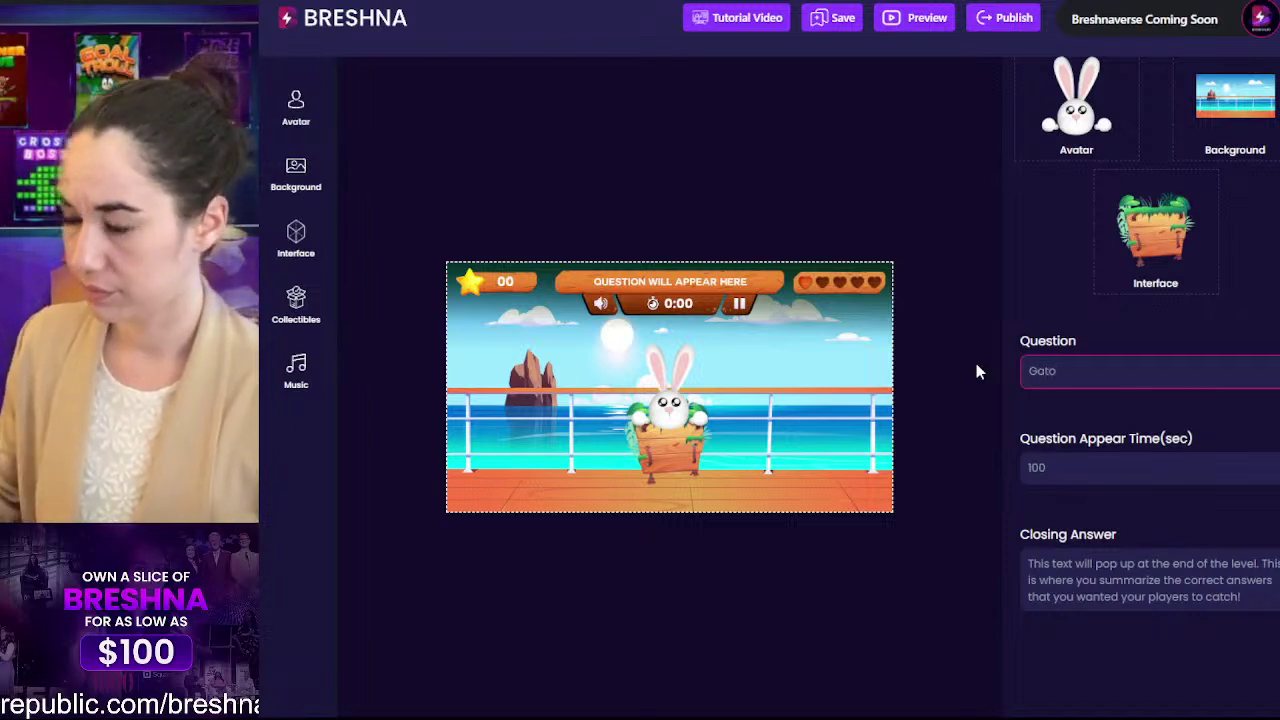
{"action": "key", "text": "Tab"}
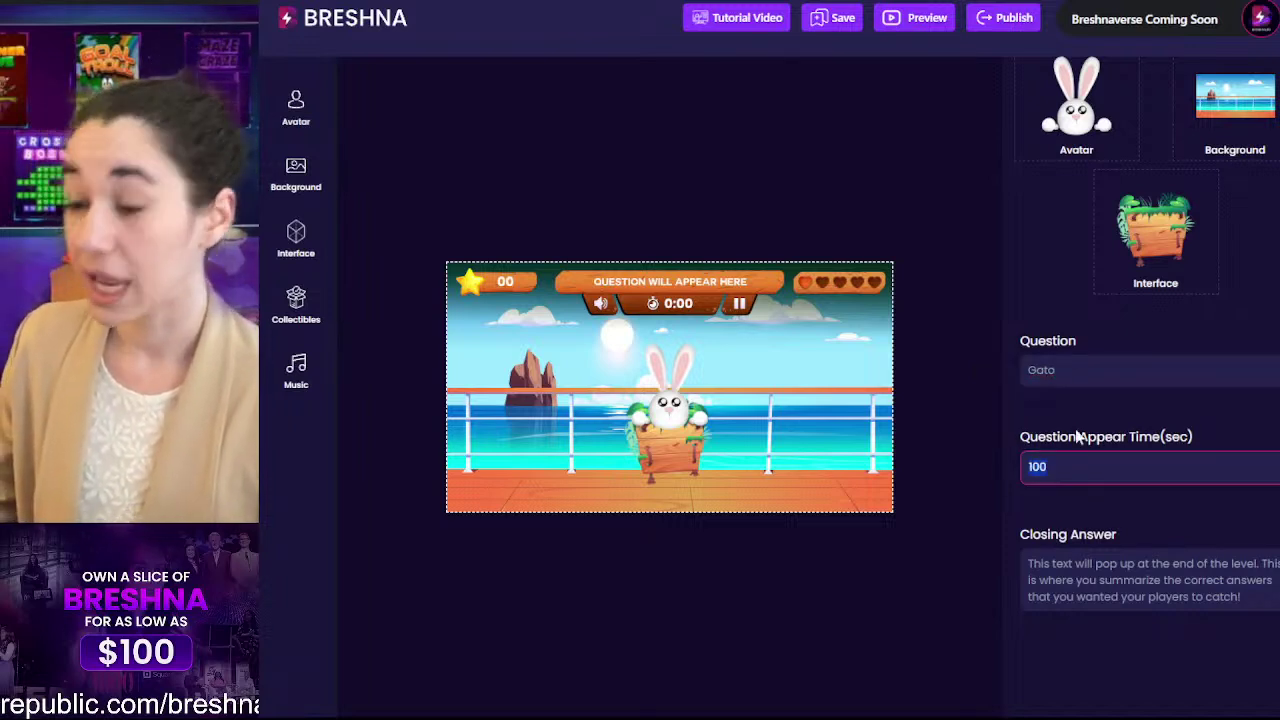
{"action": "scroll", "coordinate": [1083, 505], "scroll_direction": "up", "scroll_amount": 3}
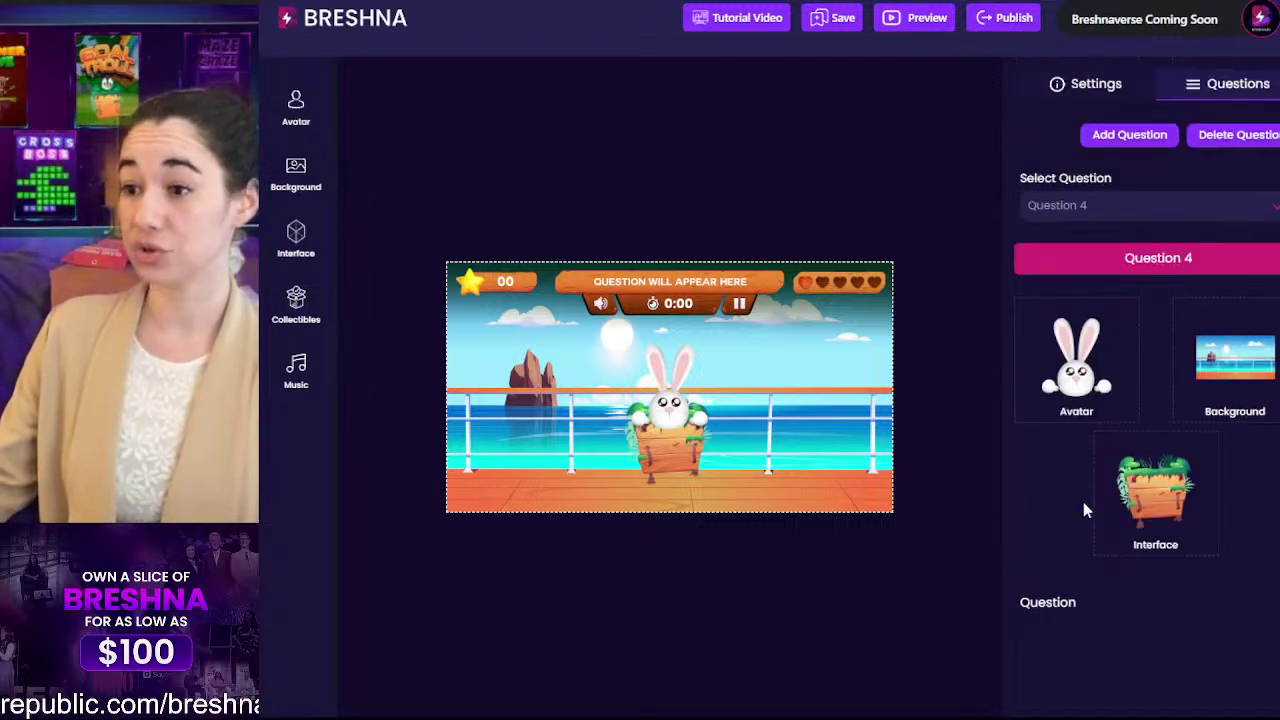
{"action": "scroll", "coordinate": [1037, 515], "scroll_direction": "down", "scroll_amount": 4}
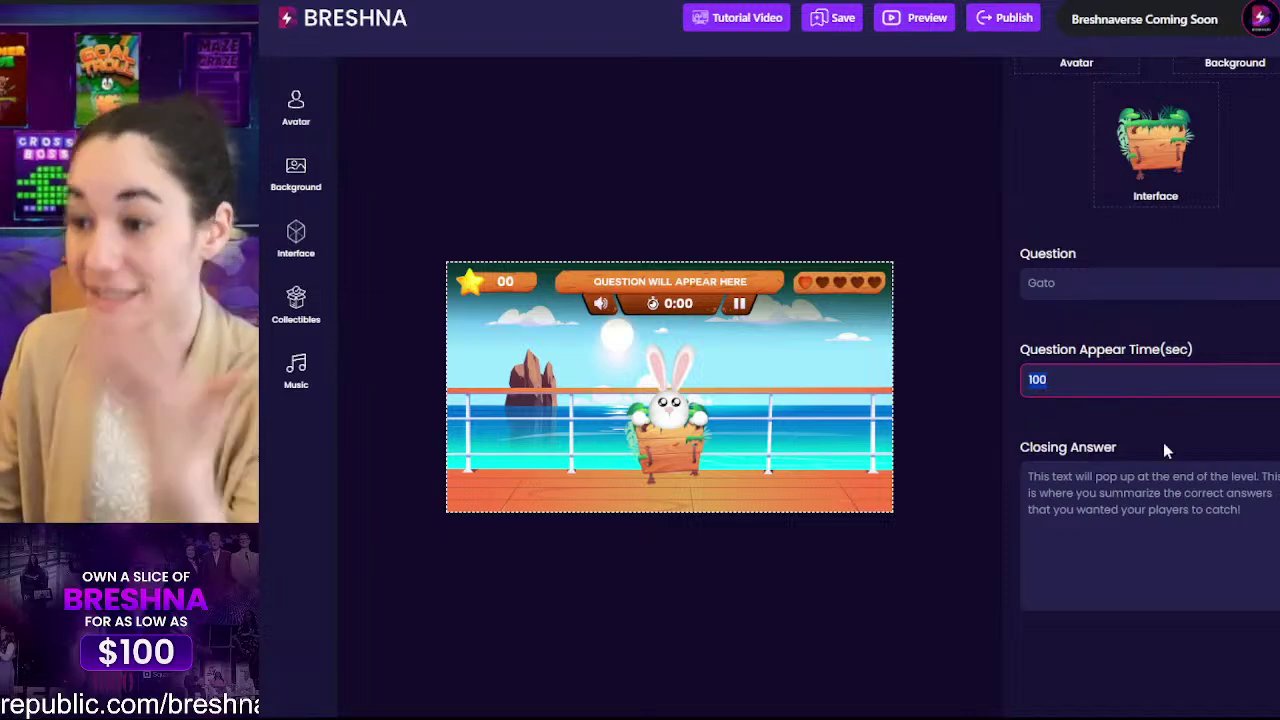
{"action": "type", "text": "15"}
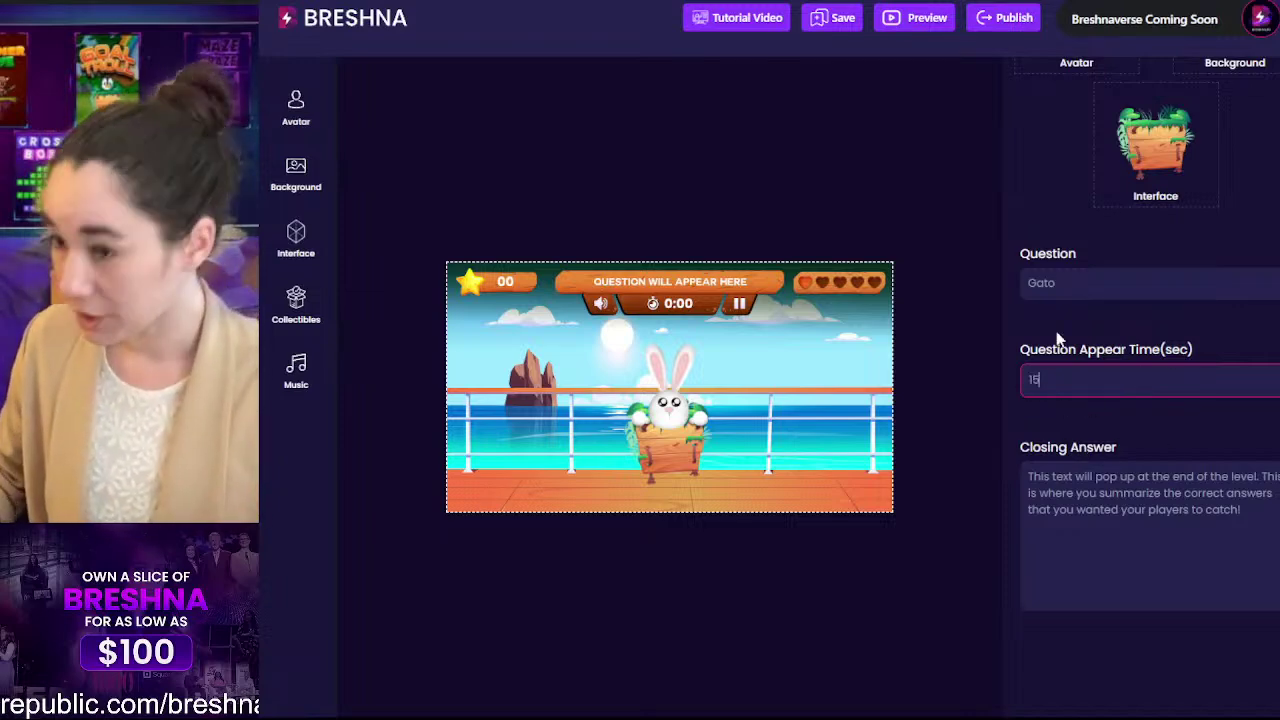
Step: Replace the default closing answer with 'Gato means cat'
{"action": "scroll", "coordinate": [1057, 337], "scroll_direction": "down", "scroll_amount": 3}
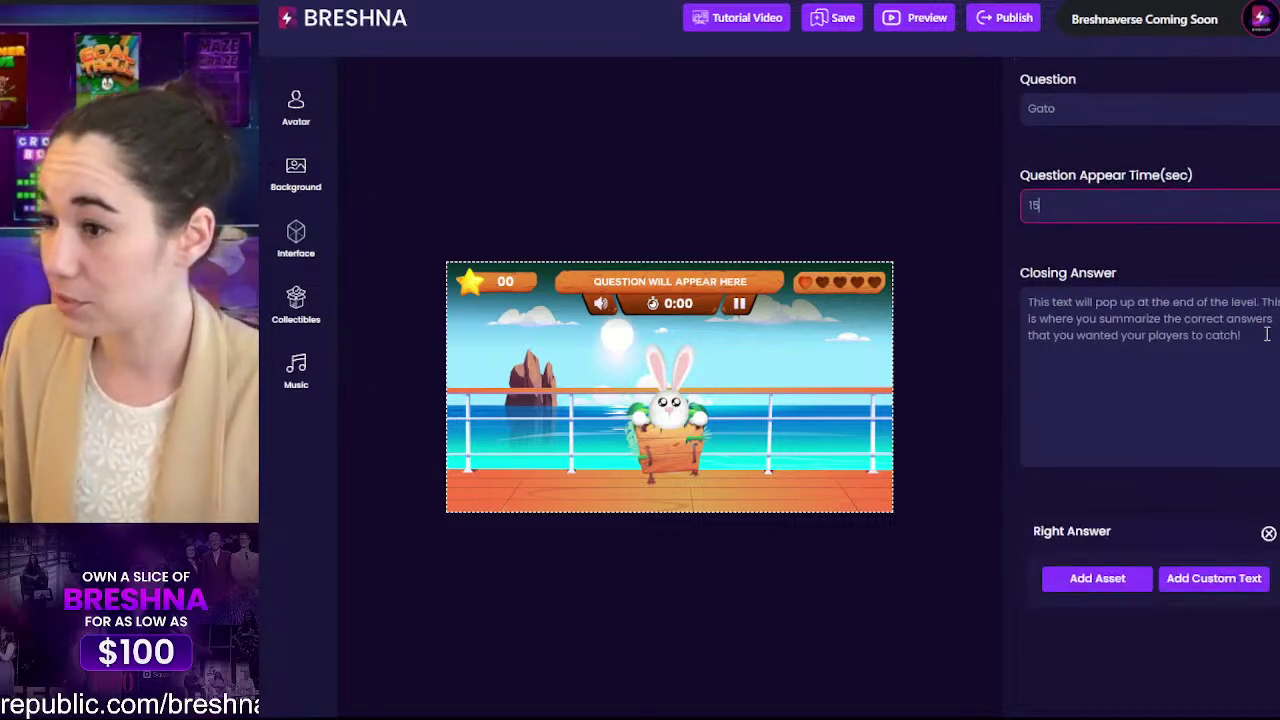
{"action": "left_click_drag", "start_coordinate": [1268, 334], "coordinate": [946, 286]}
{"action": "left_click", "coordinate": [1132, 355]}
{"action": "left_click_drag", "start_coordinate": [1123, 386], "coordinate": [907, 278]}
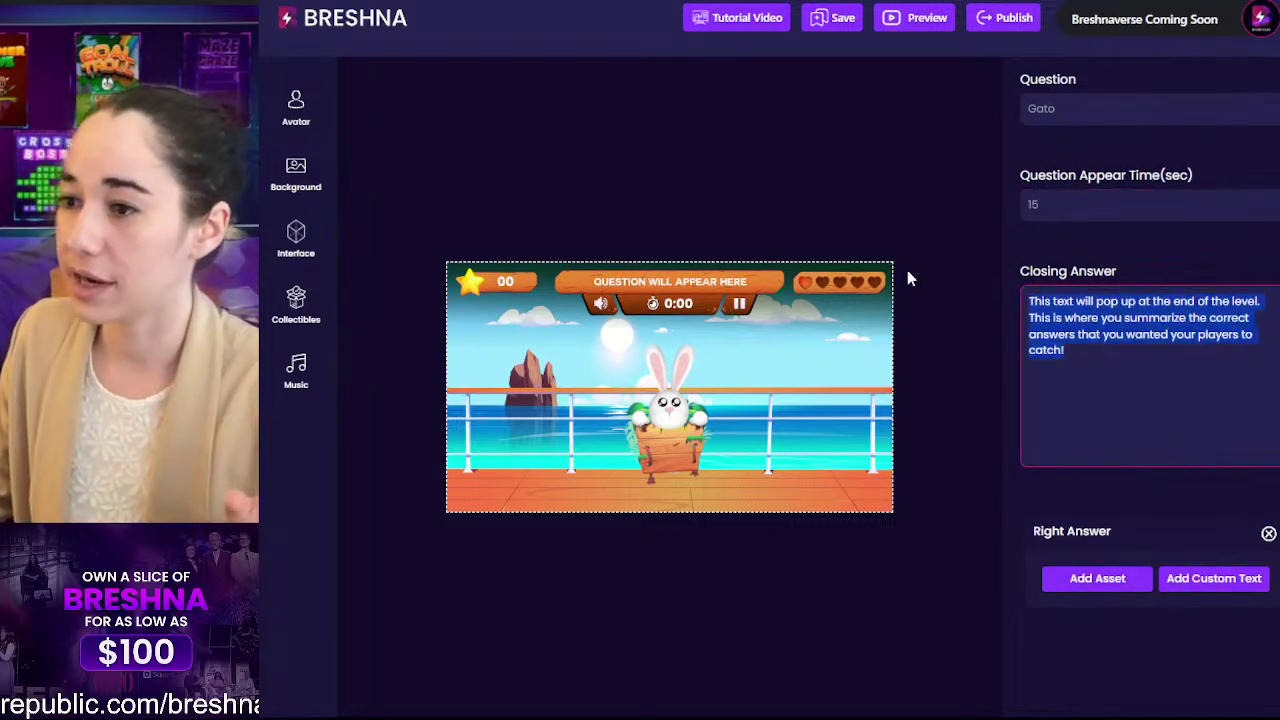
{"action": "scroll", "coordinate": [1080, 309], "scroll_direction": "up", "scroll_amount": 1}
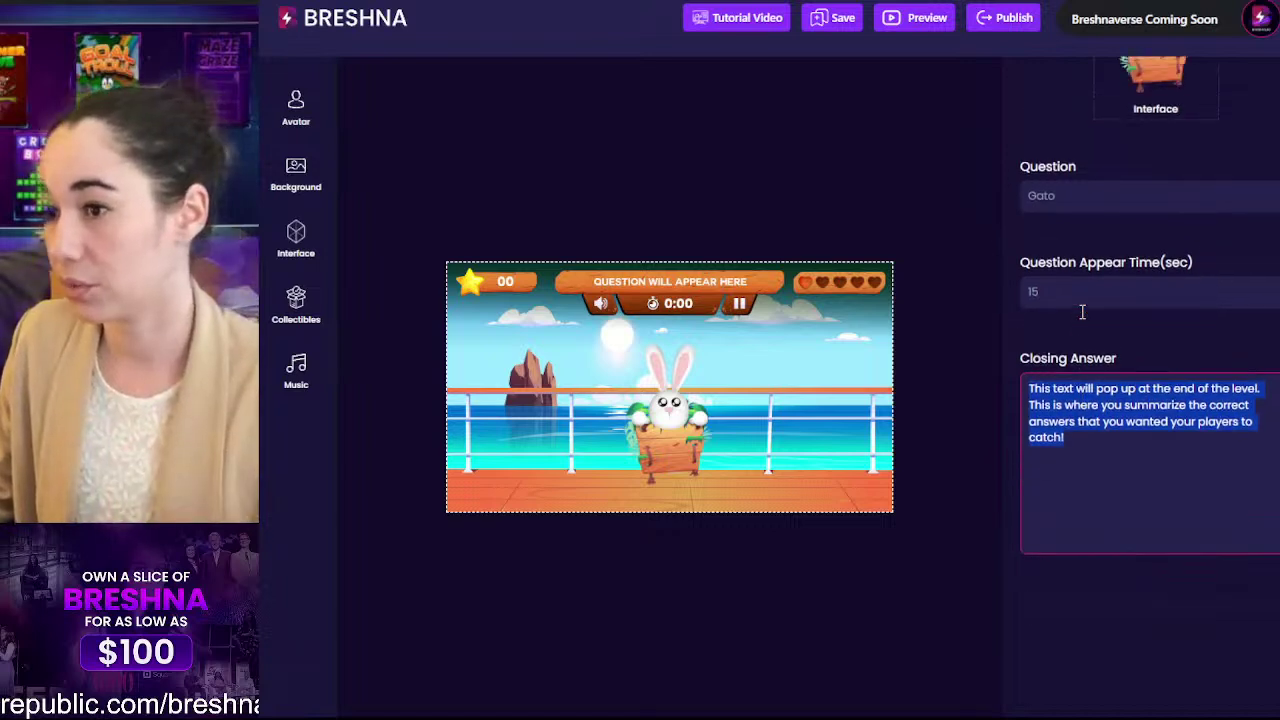
{"action": "scroll", "coordinate": [1060, 316], "scroll_direction": "down", "scroll_amount": 1}
{"action": "type", "text": "Gato"}
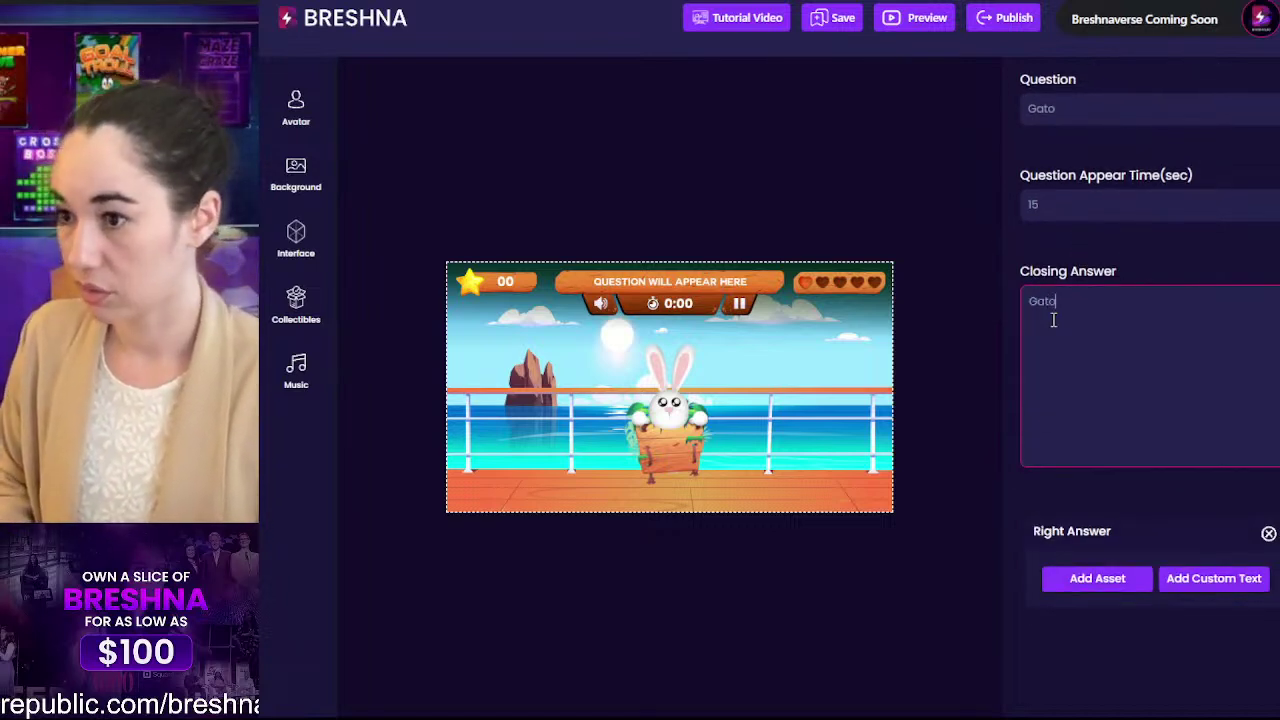
{"action": "type", "text": " means cat!"}
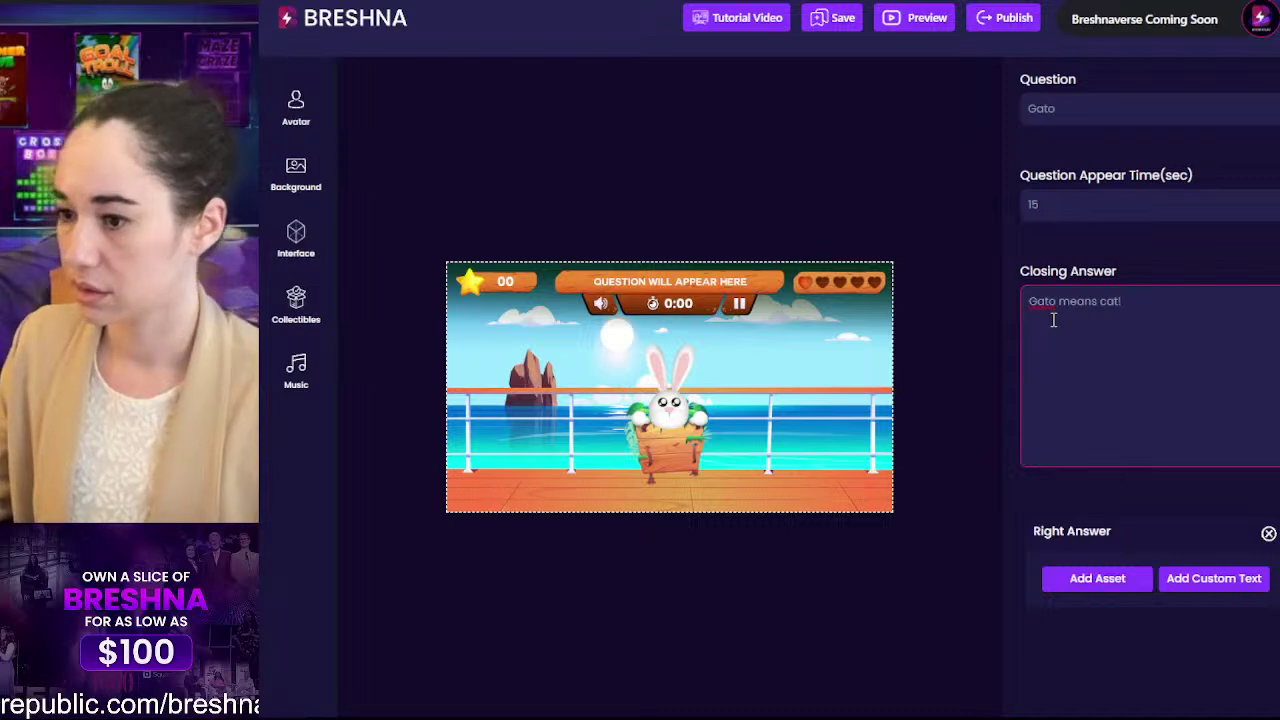
{"action": "scroll", "coordinate": [1053, 320], "scroll_direction": "down", "scroll_amount": 5}
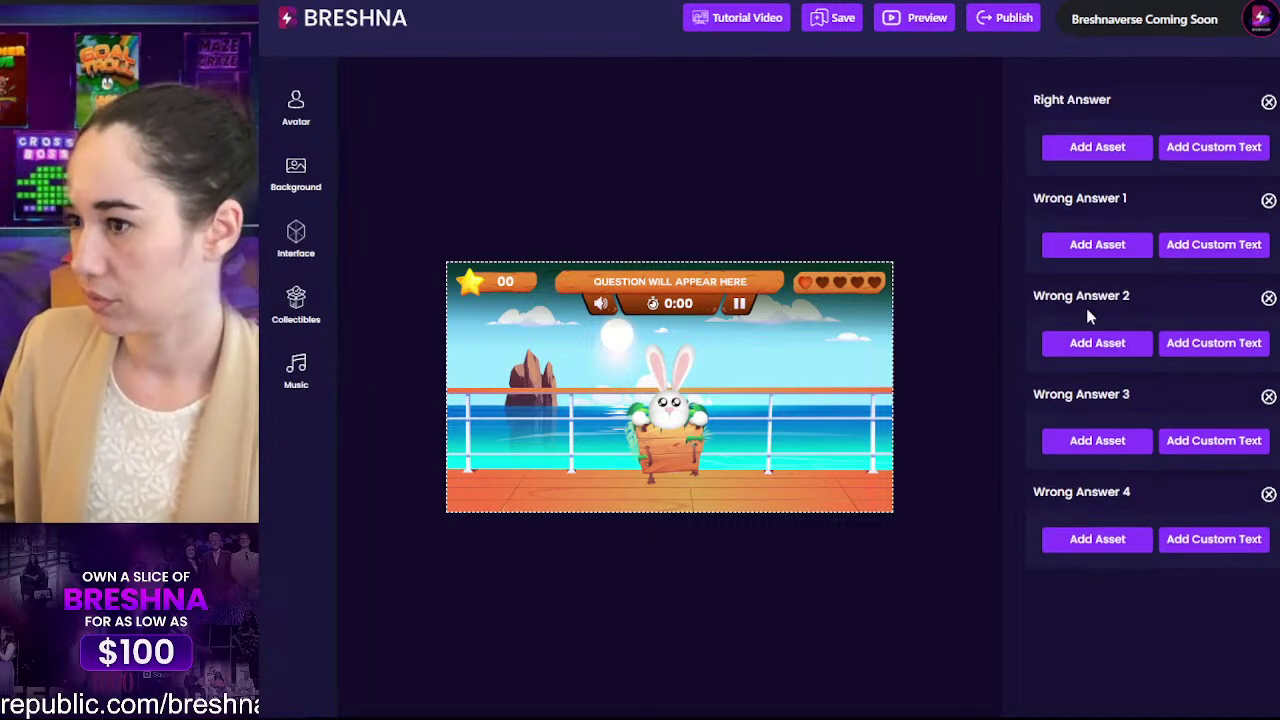
Step: Set the cat image as the right answer and the dog image as wrong answer 1
{"action": "left_click", "coordinate": [1072, 156]}
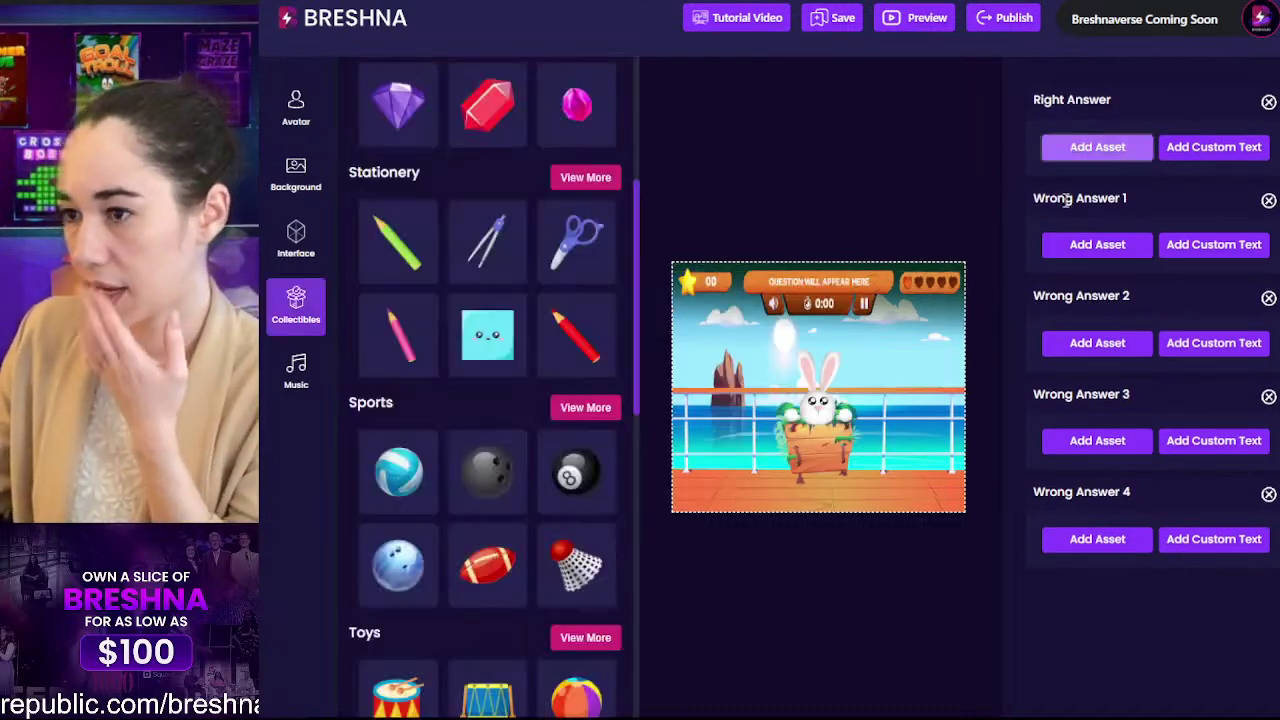
{"action": "scroll", "coordinate": [554, 154], "scroll_direction": "up", "scroll_amount": 5}
{"action": "scroll", "coordinate": [554, 154], "scroll_direction": "up", "scroll_amount": 3}
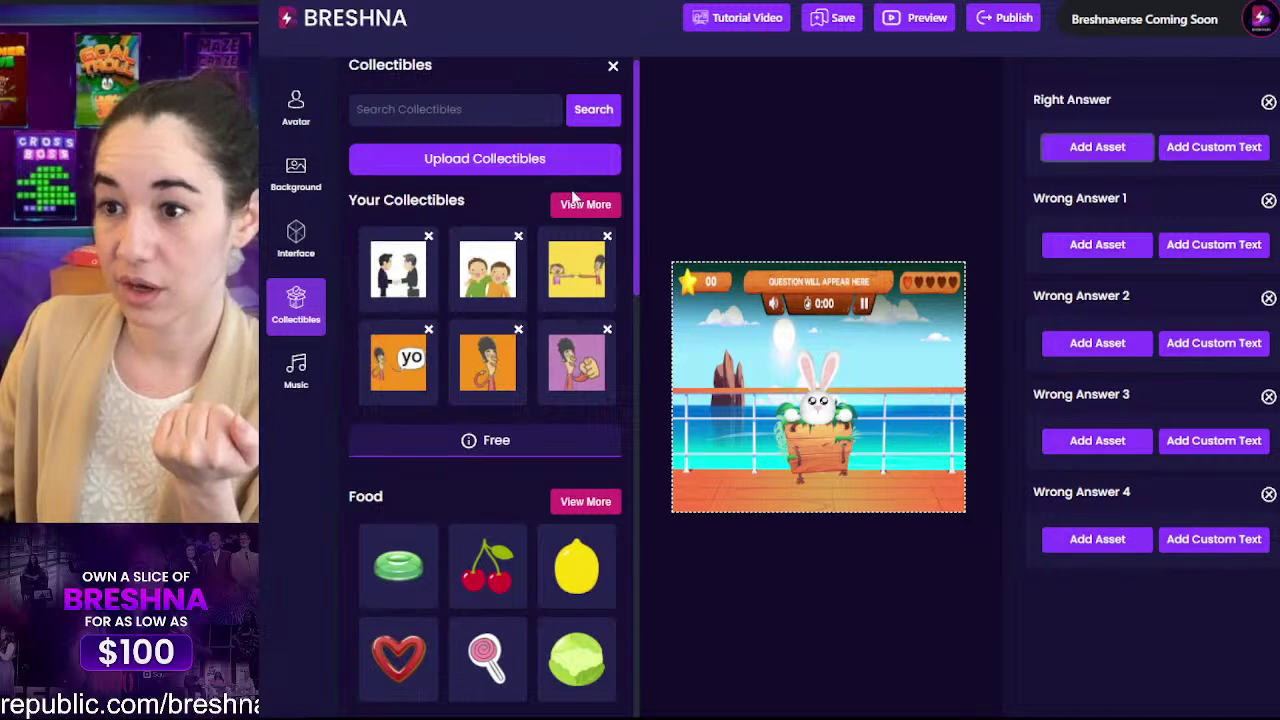
{"action": "left_click", "coordinate": [582, 202]}
{"action": "scroll", "coordinate": [526, 208], "scroll_direction": "down", "scroll_amount": 1}
{"action": "left_click", "coordinate": [566, 368]}
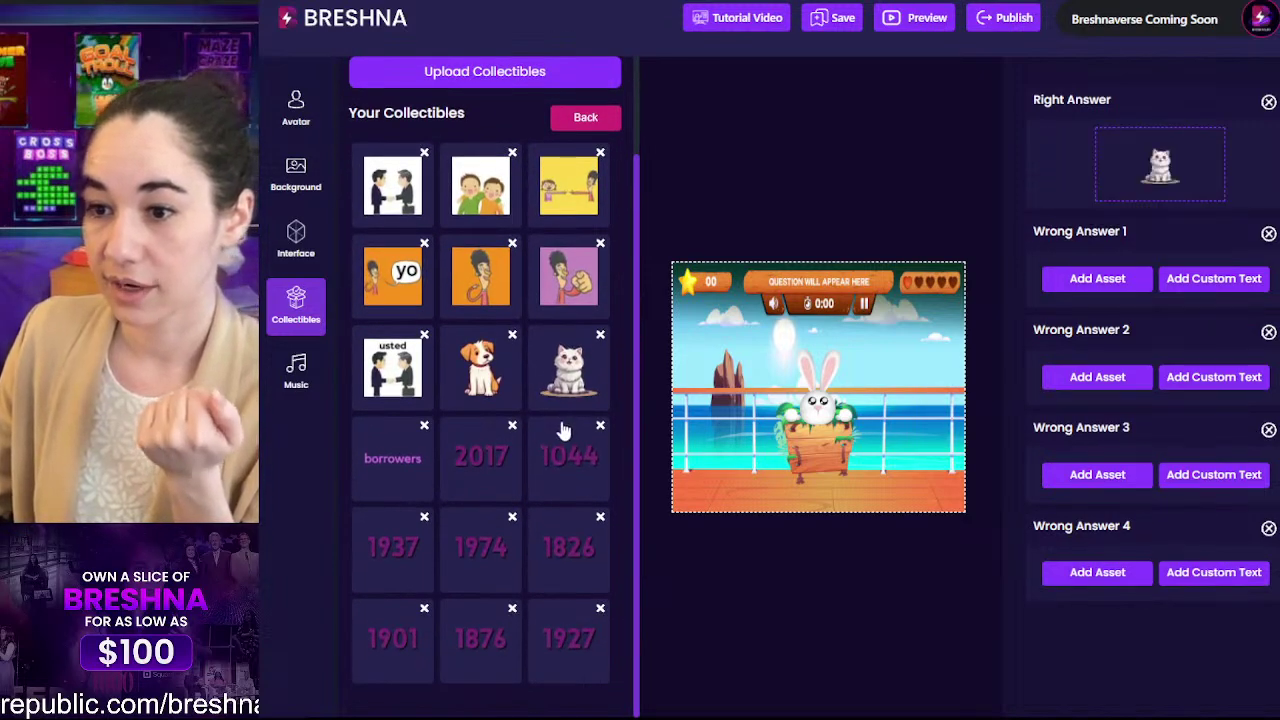
{"action": "left_click", "coordinate": [470, 378]}
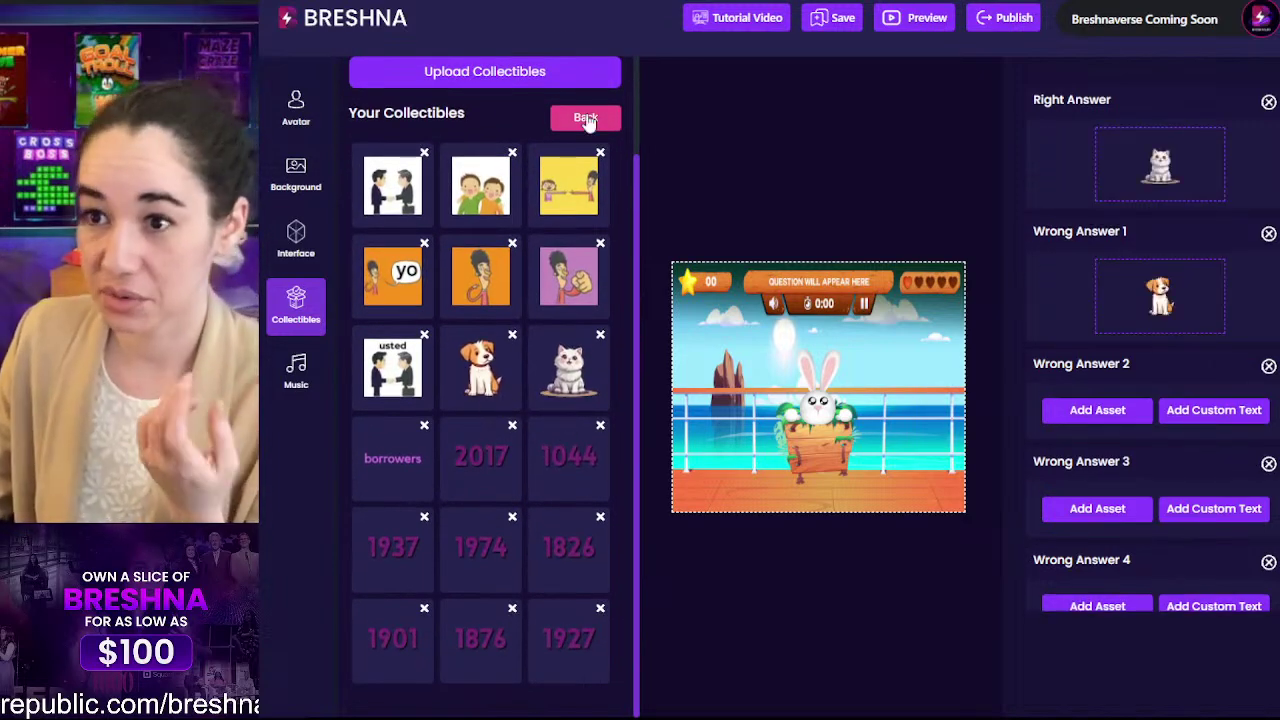
Step: Pick the cheese image from the food collectibles as wrong answer 2
{"action": "left_click", "coordinate": [585, 117]}
{"action": "scroll", "coordinate": [519, 377], "scroll_direction": "down", "scroll_amount": 6}
{"action": "scroll", "coordinate": [442, 393], "scroll_direction": "up", "scroll_amount": 4}
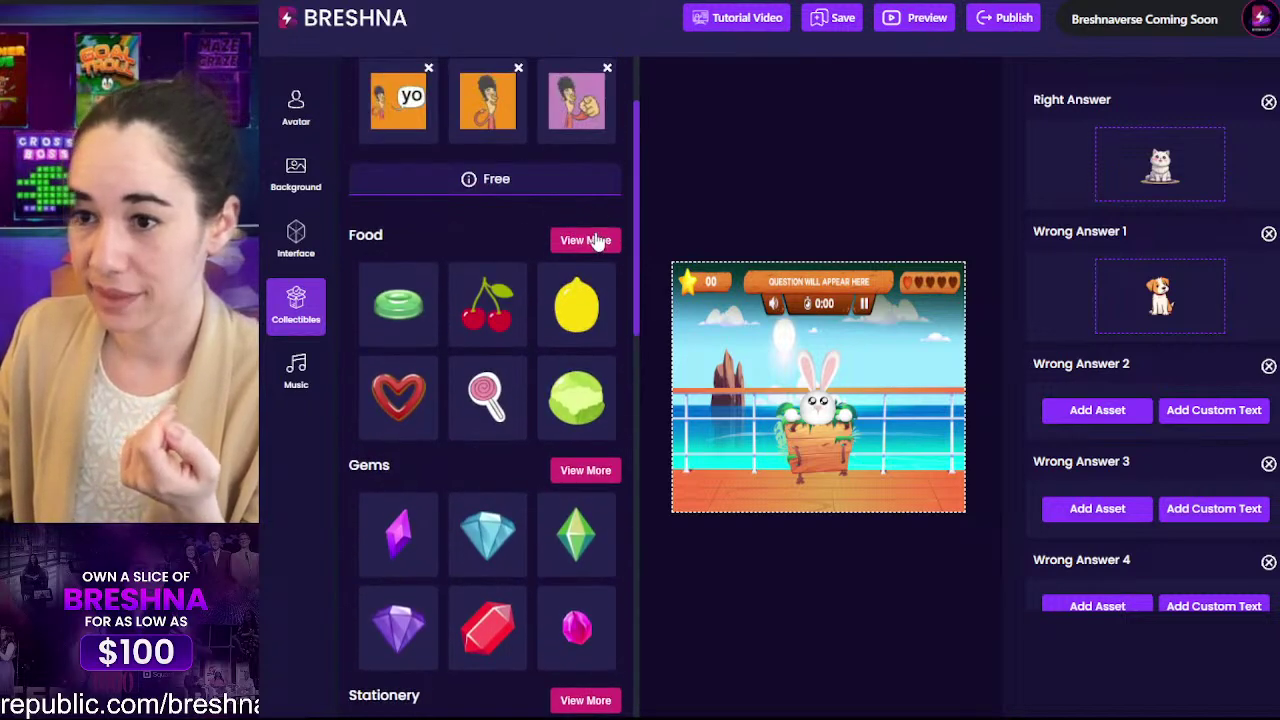
{"action": "left_click", "coordinate": [590, 240]}
{"action": "scroll", "coordinate": [560, 250], "scroll_direction": "down", "scroll_amount": 4}
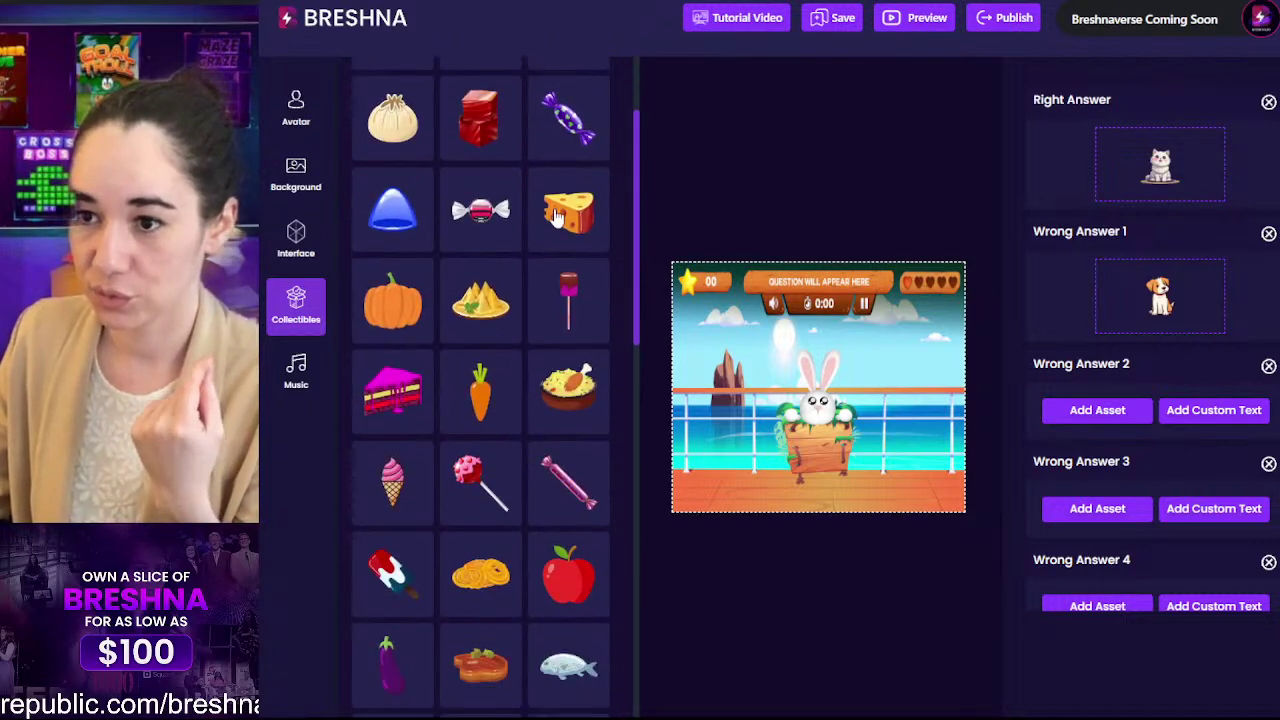
{"action": "left_click", "coordinate": [572, 220]}
{"action": "scroll", "coordinate": [572, 228], "scroll_direction": "up", "scroll_amount": 7}
{"action": "left_click", "coordinate": [585, 233]}
Step: Make the glue bottle wrong answer 3 and the drum wrong answer 4
{"action": "scroll", "coordinate": [400, 314], "scroll_direction": "down", "scroll_amount": 8}
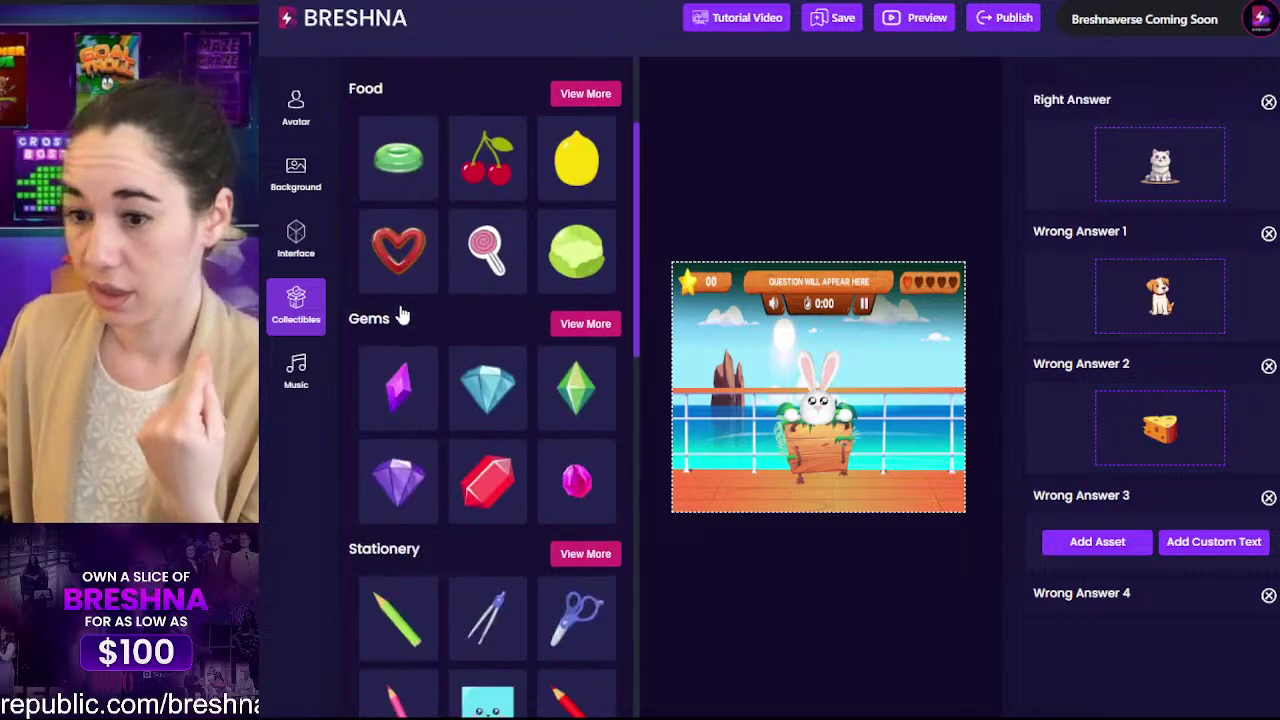
{"action": "left_click", "coordinate": [585, 120]}
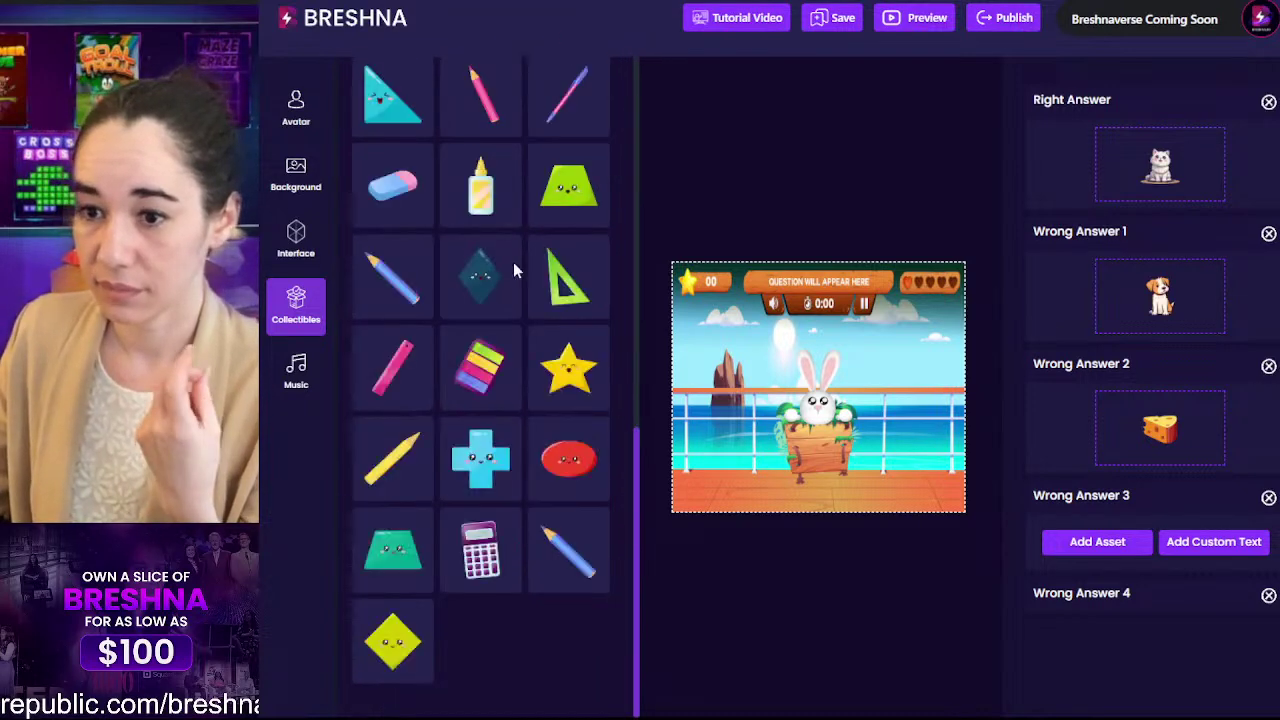
{"action": "left_click", "coordinate": [465, 190]}
{"action": "scroll", "coordinate": [596, 199], "scroll_direction": "up", "scroll_amount": 10}
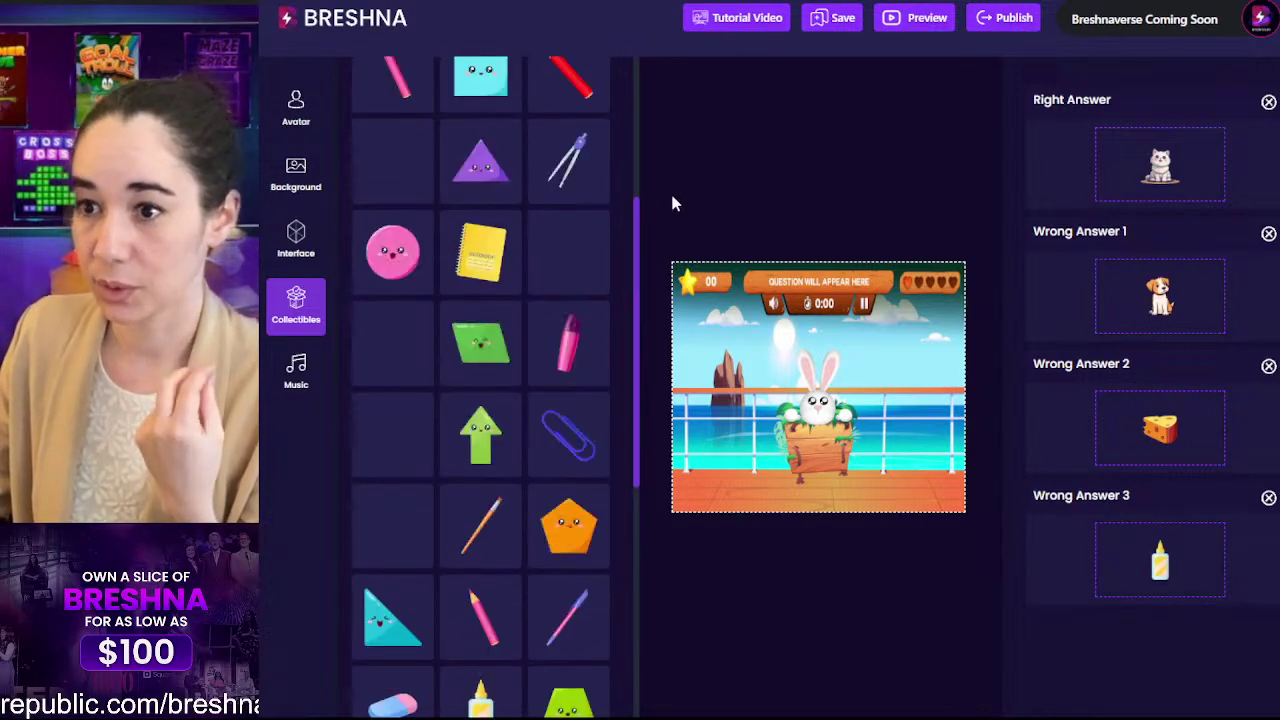
{"action": "left_click", "coordinate": [585, 232]}
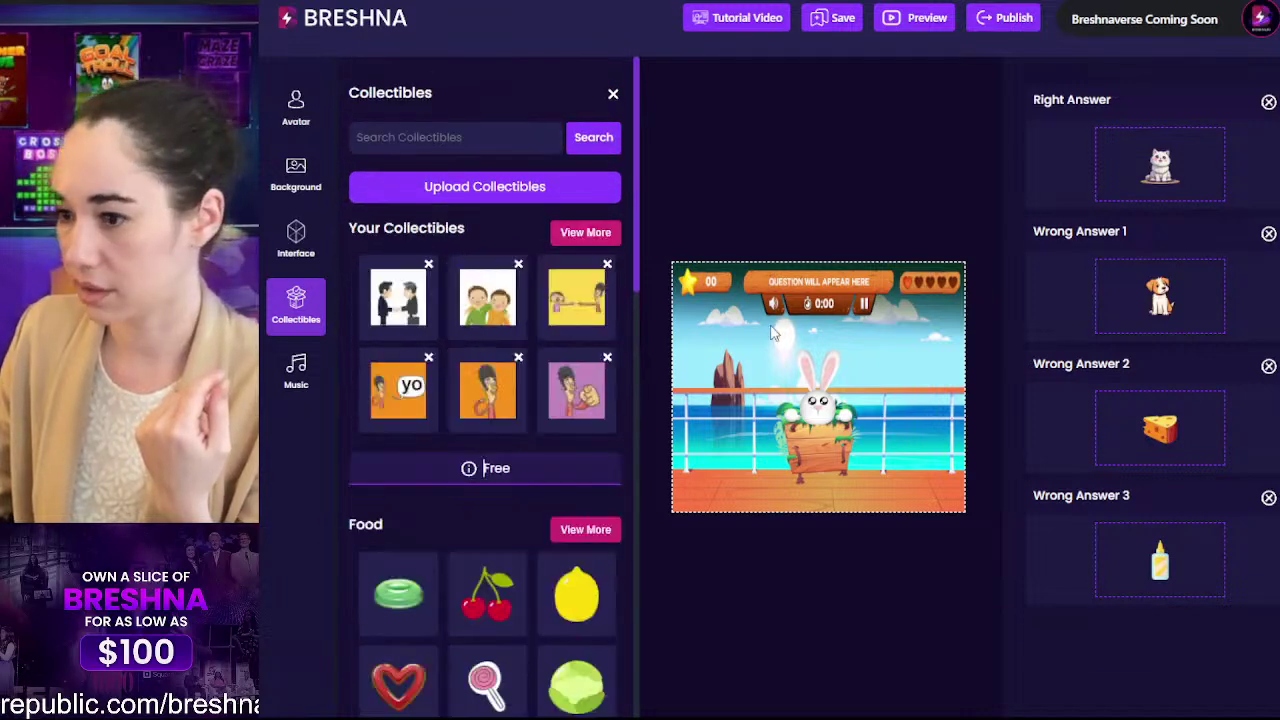
{"action": "scroll", "coordinate": [1162, 363], "scroll_direction": "down", "scroll_amount": 2}
{"action": "scroll", "coordinate": [463, 330], "scroll_direction": "down", "scroll_amount": 10}
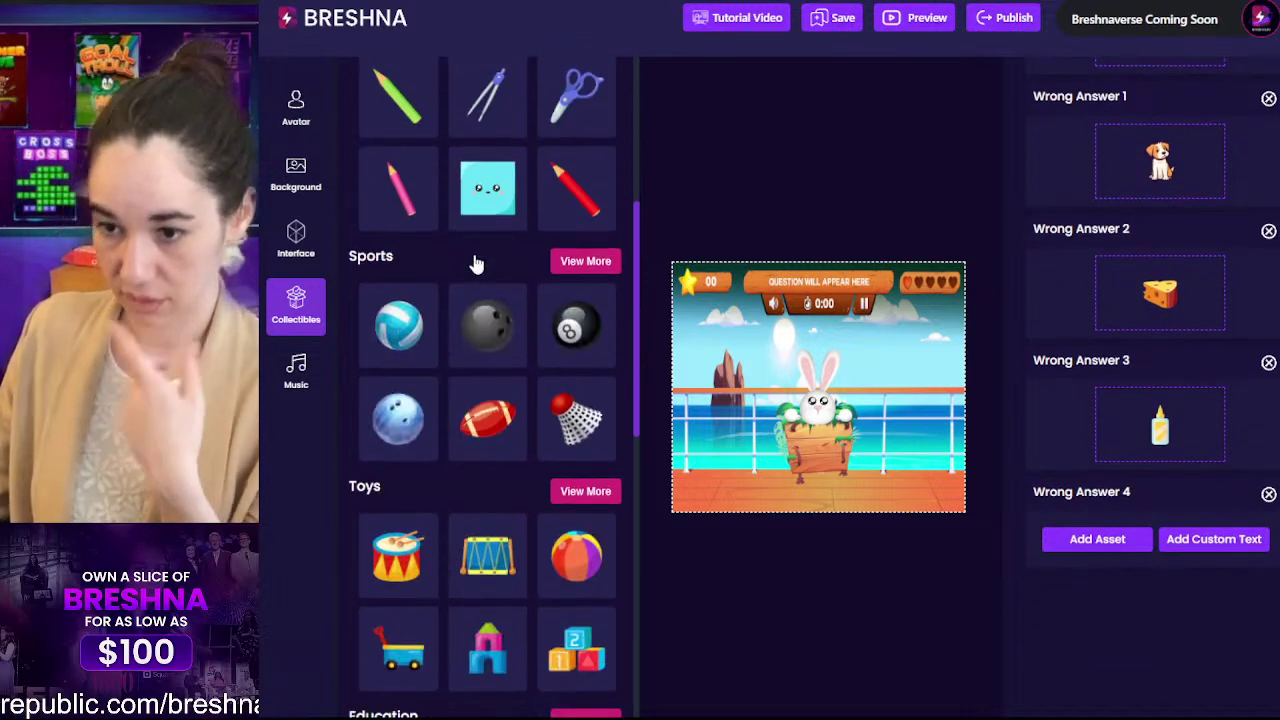
{"action": "scroll", "coordinate": [472, 360], "scroll_direction": "down", "scroll_amount": 3}
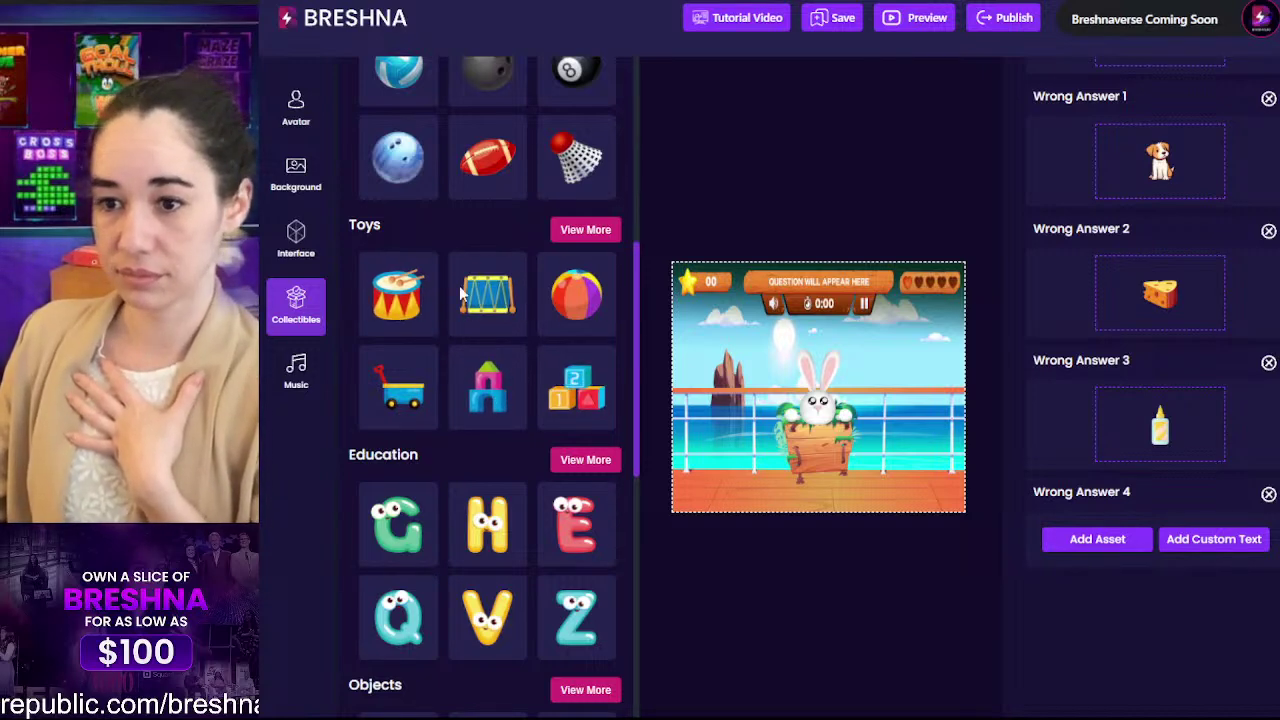
{"action": "left_click", "coordinate": [397, 293]}
{"action": "scroll", "coordinate": [1105, 303], "scroll_direction": "up", "scroll_amount": 10}
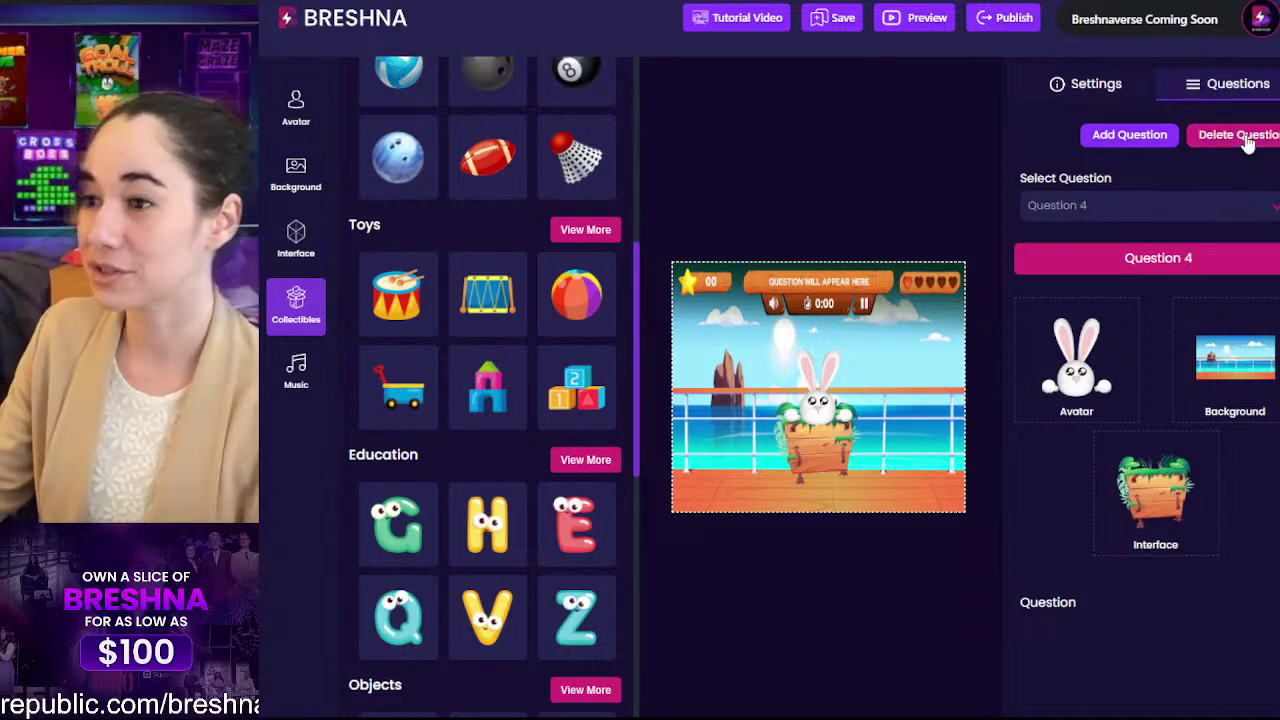
Step: Switch to Question 5, enter the word Casa and set its appear time to 15
{"action": "left_click", "coordinate": [1112, 204]}
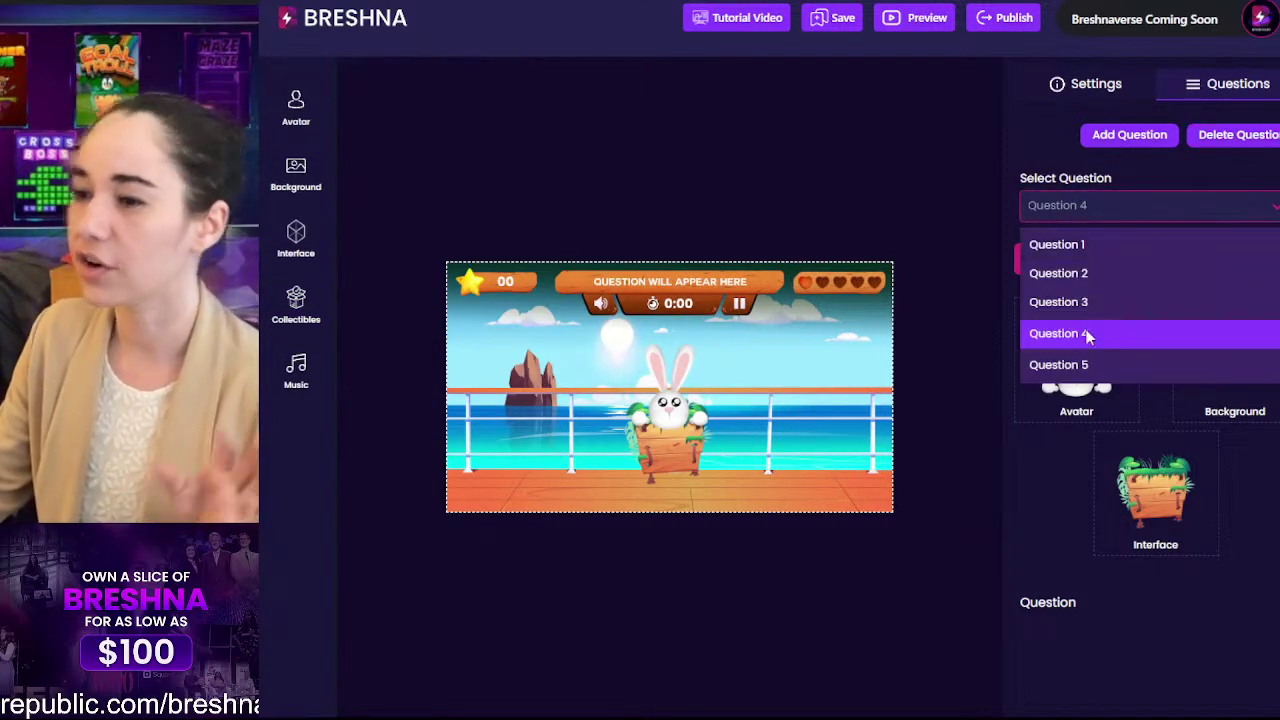
{"action": "left_click", "coordinate": [1075, 364]}
{"action": "scroll", "coordinate": [1072, 358], "scroll_direction": "down", "scroll_amount": 1}
{"action": "scroll", "coordinate": [1075, 357], "scroll_direction": "down", "scroll_amount": 2}
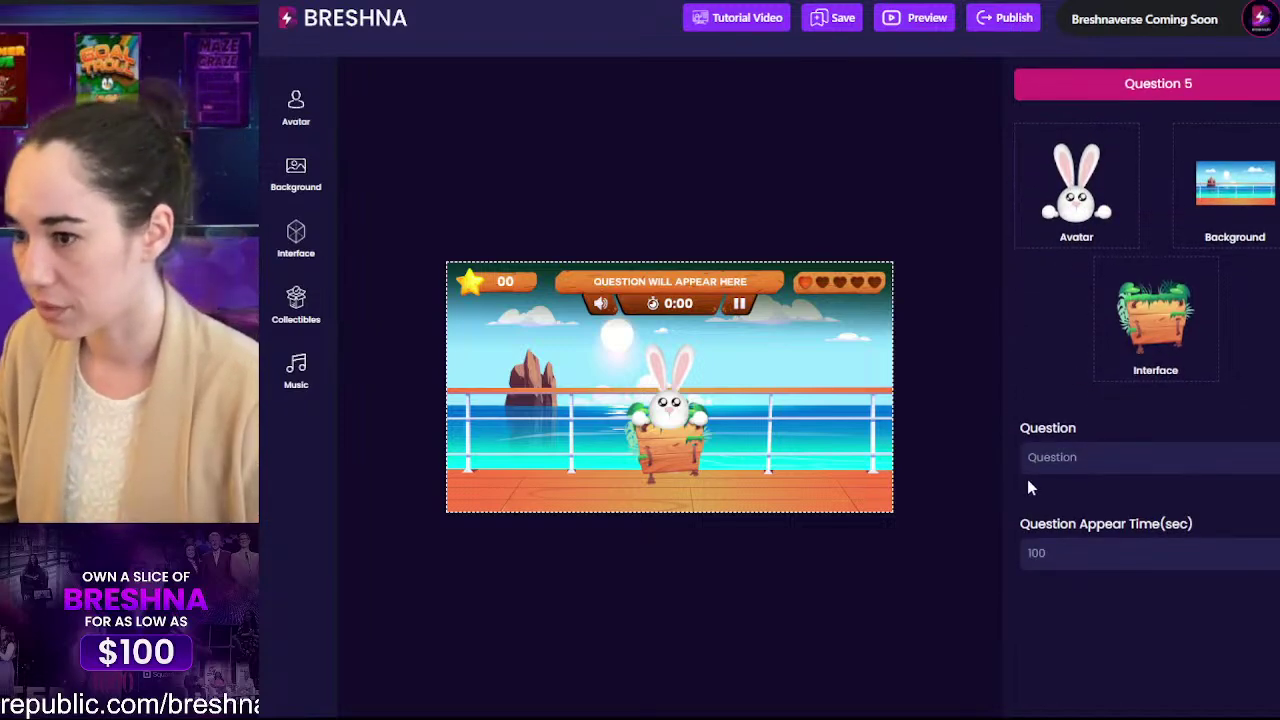
{"action": "double_click", "coordinate": [1040, 459]}
{"action": "type", "text": "Cas"}
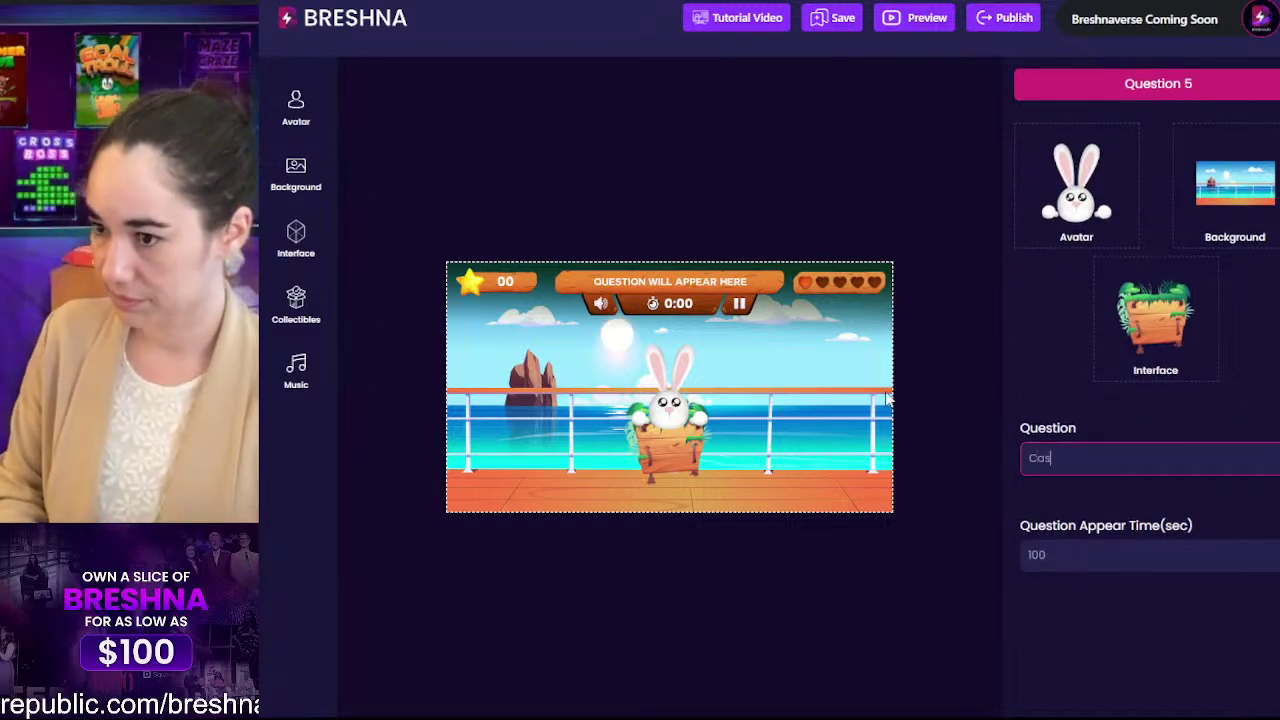
{"action": "type", "text": "a"}
{"action": "left_click", "coordinate": [1097, 320]}
{"action": "left_click", "coordinate": [1082, 307]}
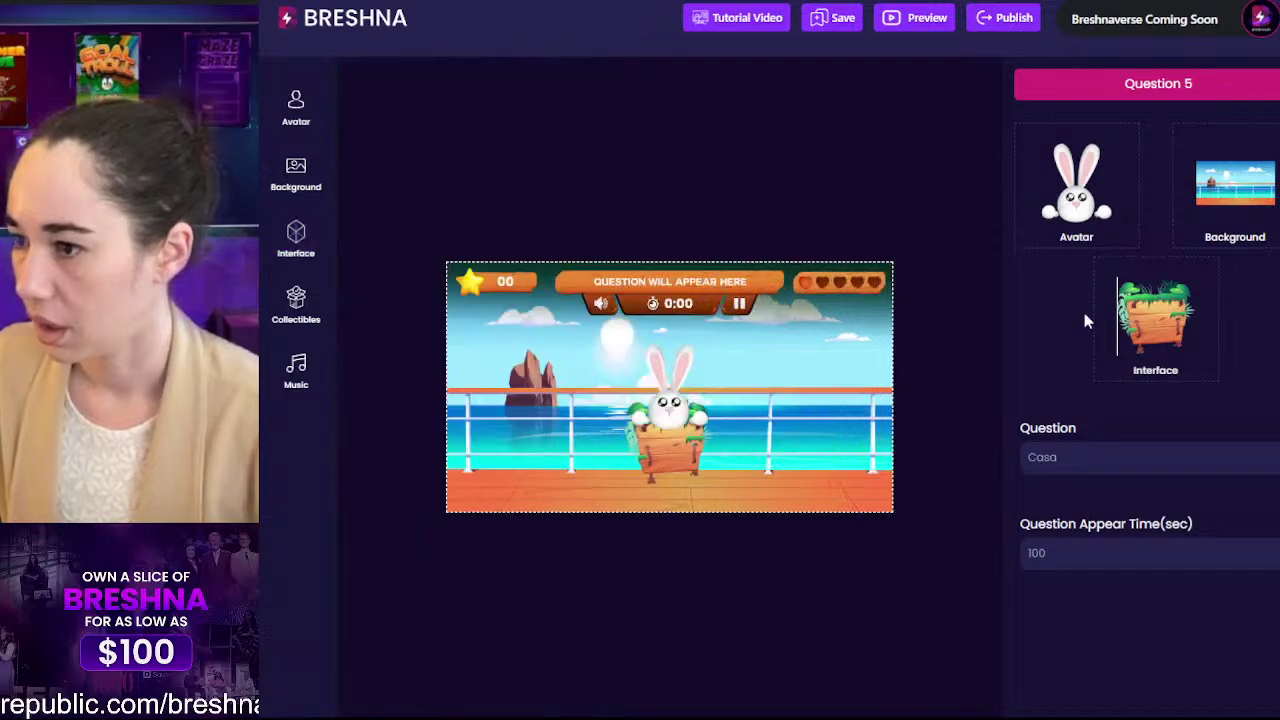
{"action": "double_click", "coordinate": [1074, 553]}
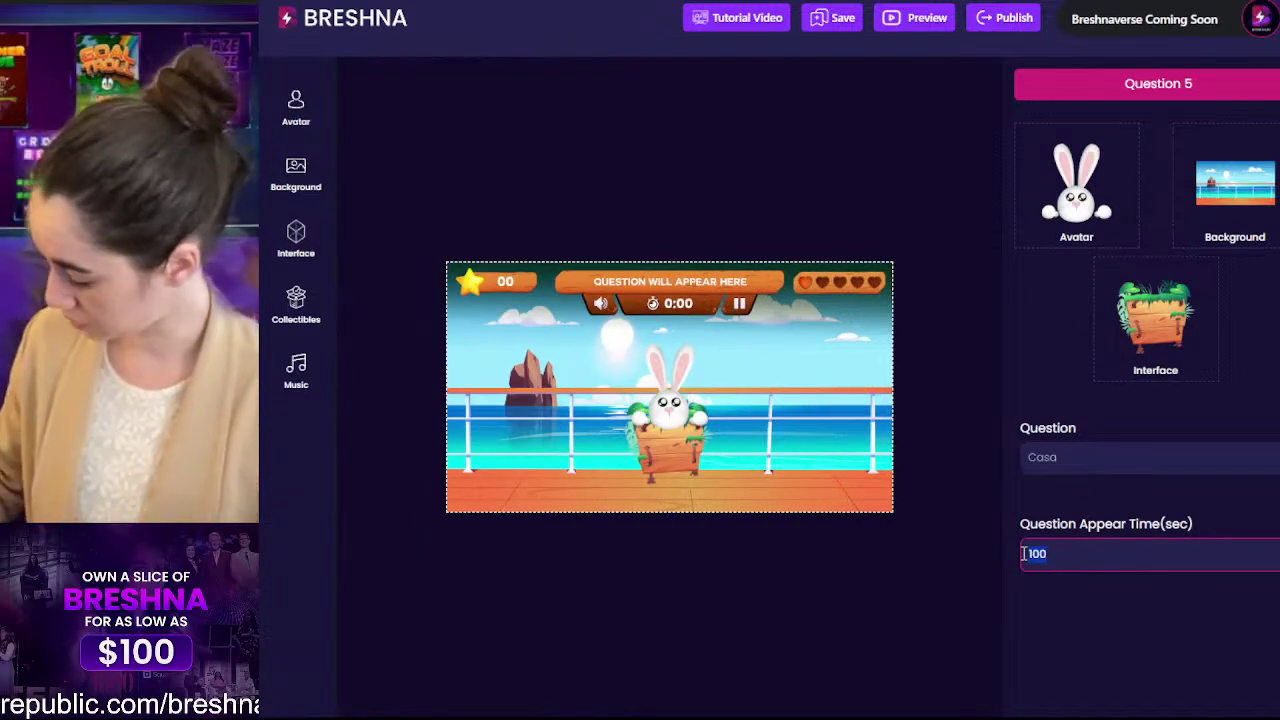
{"action": "type", "text": "15"}
Step: Change the question word to Amigo with closing answer 'Amigo means male friend!'
{"action": "scroll", "coordinate": [1078, 272], "scroll_direction": "down", "scroll_amount": 3}
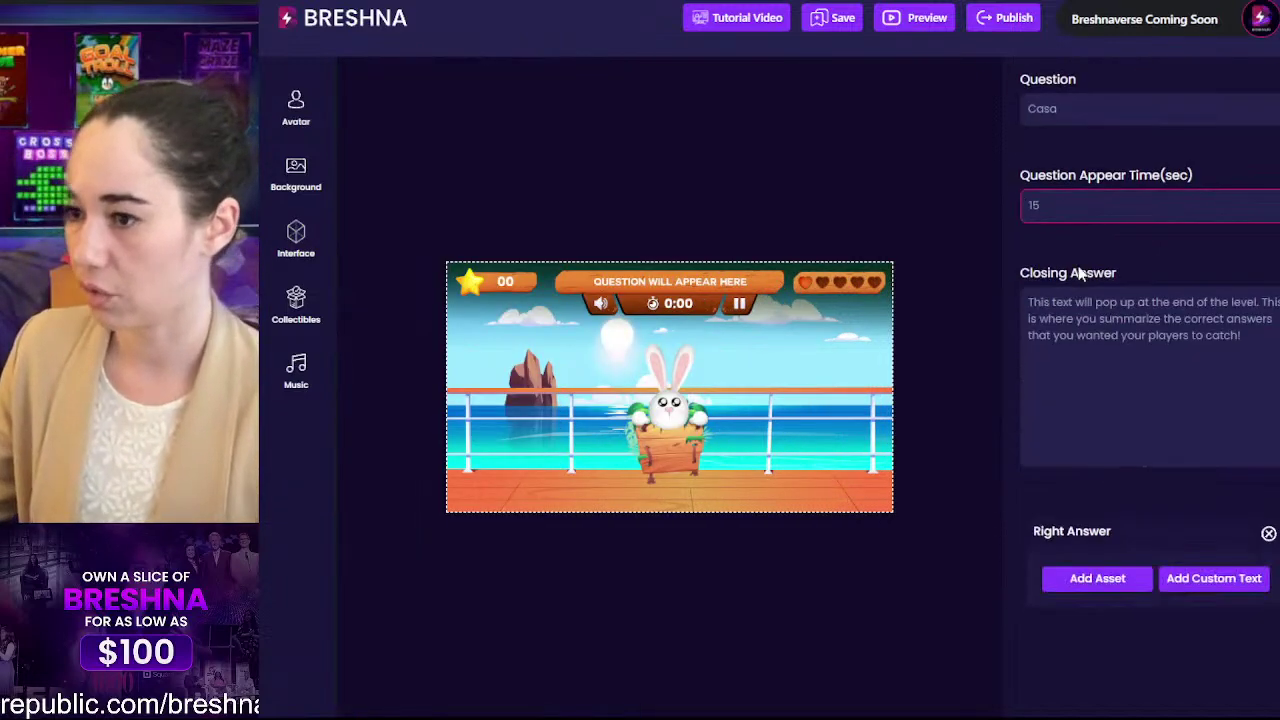
{"action": "left_click_drag", "start_coordinate": [1056, 112], "coordinate": [1009, 108]}
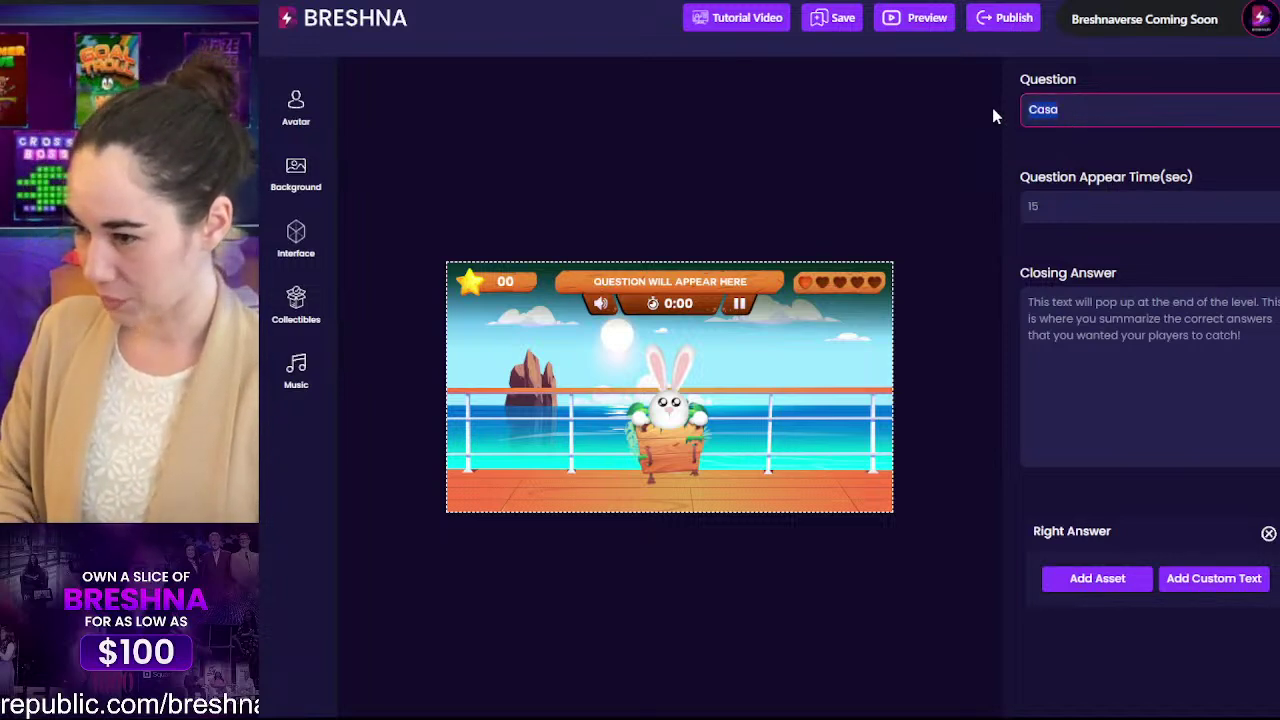
{"action": "type", "text": "Amigo"}
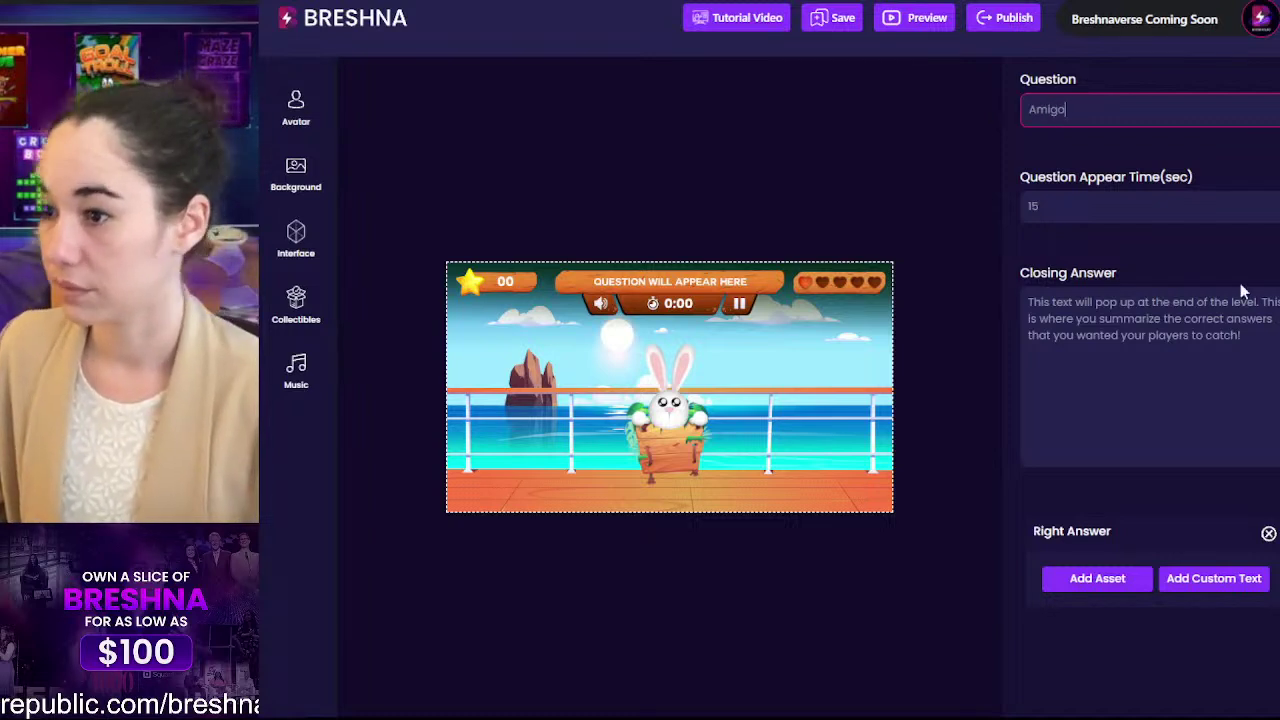
{"action": "left_click_drag", "start_coordinate": [1242, 336], "coordinate": [877, 288]}
{"action": "left_click", "coordinate": [1112, 421]}
{"action": "left_click_drag", "start_coordinate": [1112, 421], "coordinate": [944, 262]}
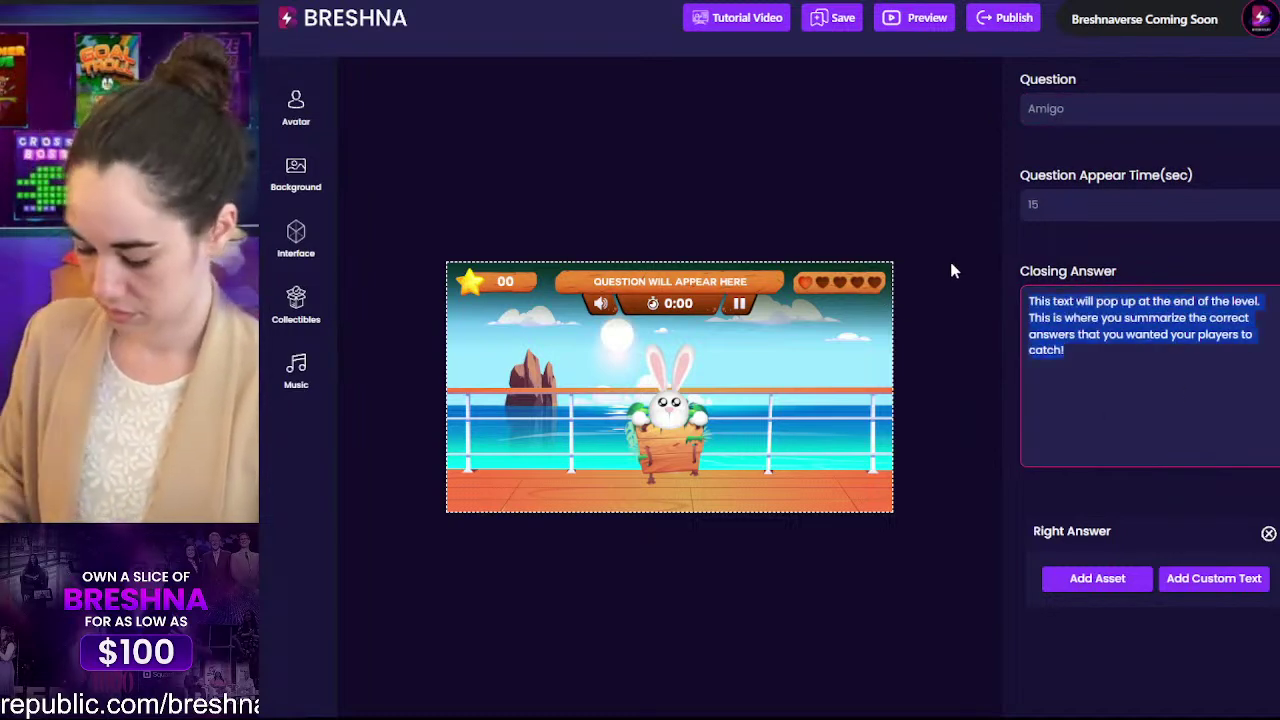
{"action": "type", "text": "Amigo means make"}
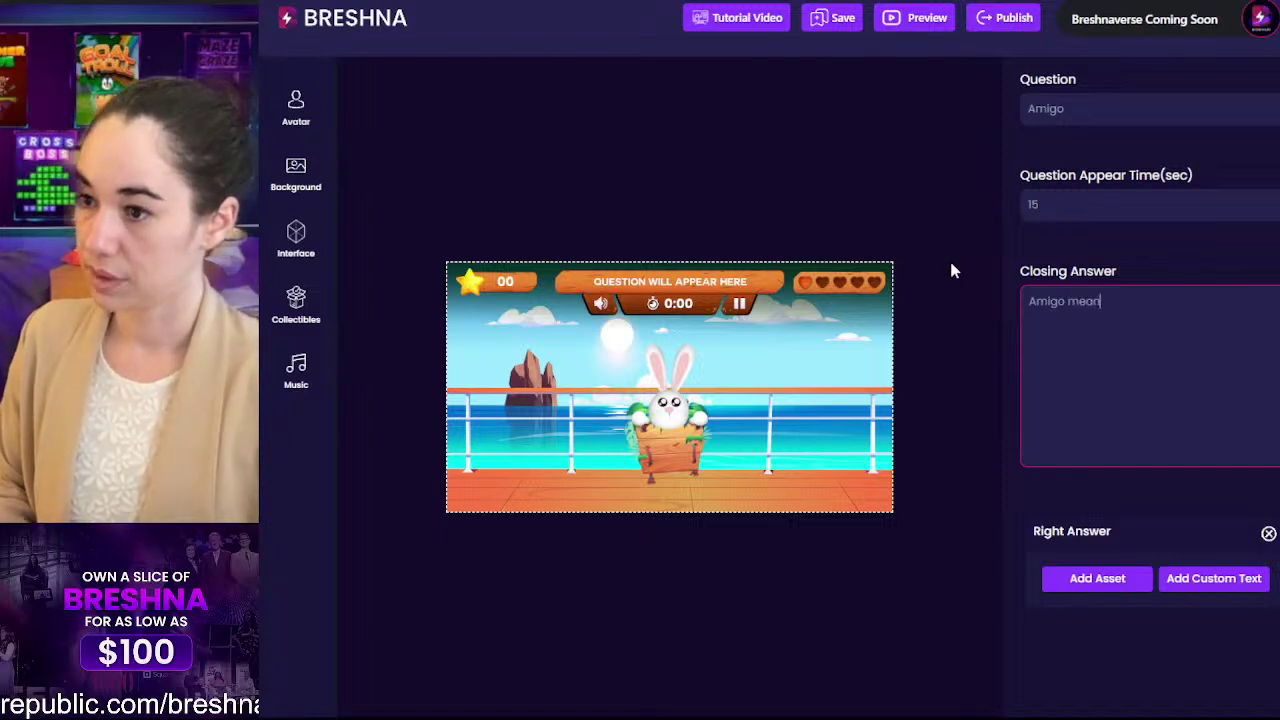
{"action": "key", "text": "BackSpace"}
{"action": "key", "text": "BackSpace"}
{"action": "type", "text": "le friend!"}
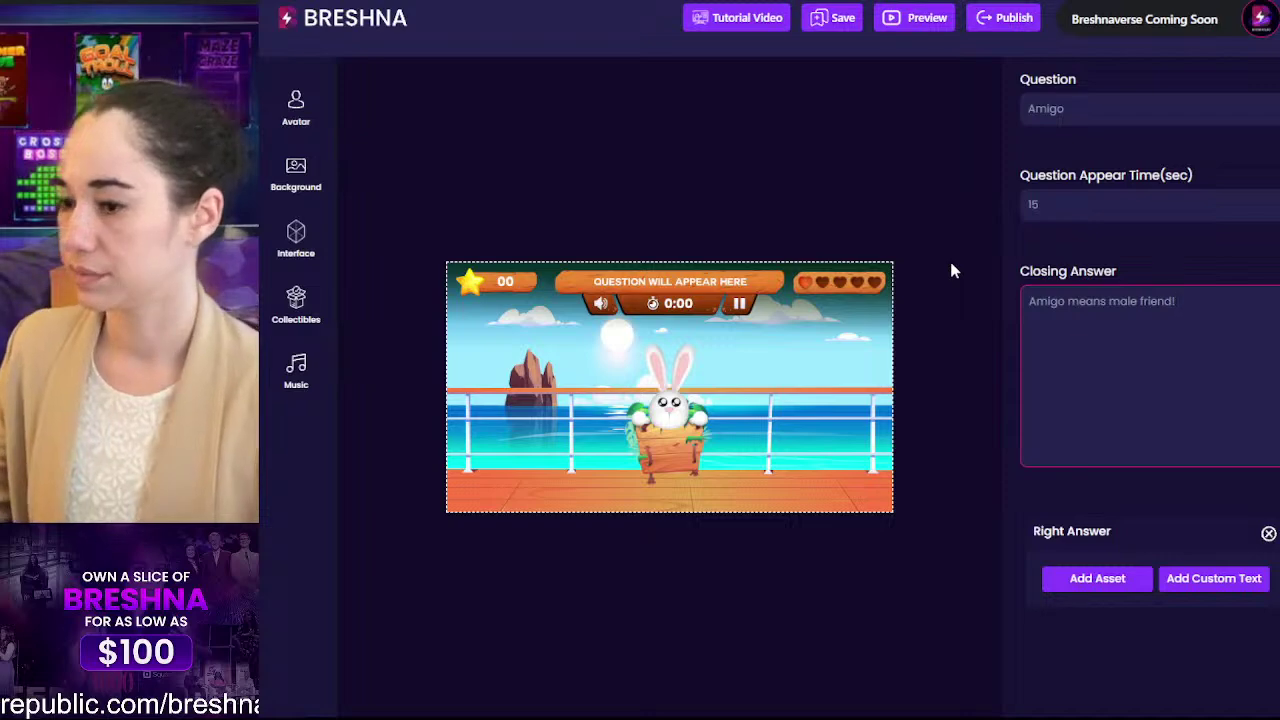
{"action": "scroll", "coordinate": [1197, 303], "scroll_direction": "down", "scroll_amount": 5}
Step: Set the two-friends picture as the right answer and the dog as wrong answer 1
{"action": "left_click", "coordinate": [1100, 150]}
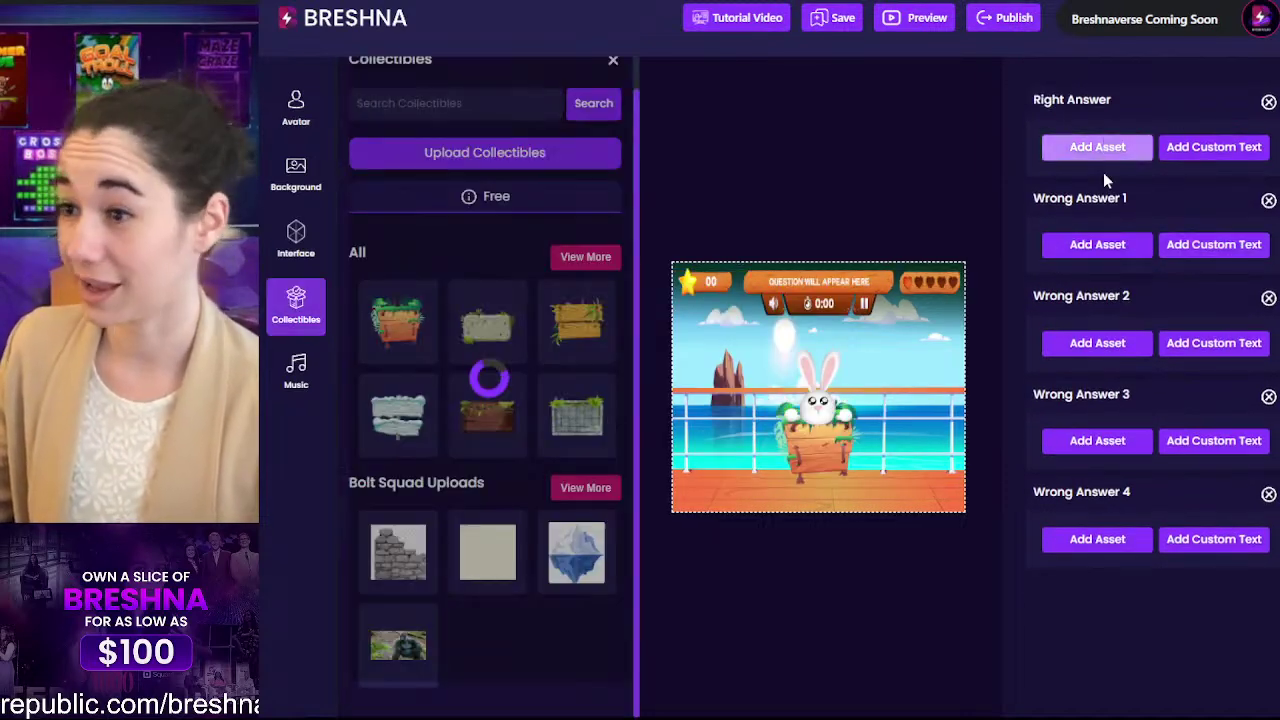
{"action": "left_click", "coordinate": [487, 268]}
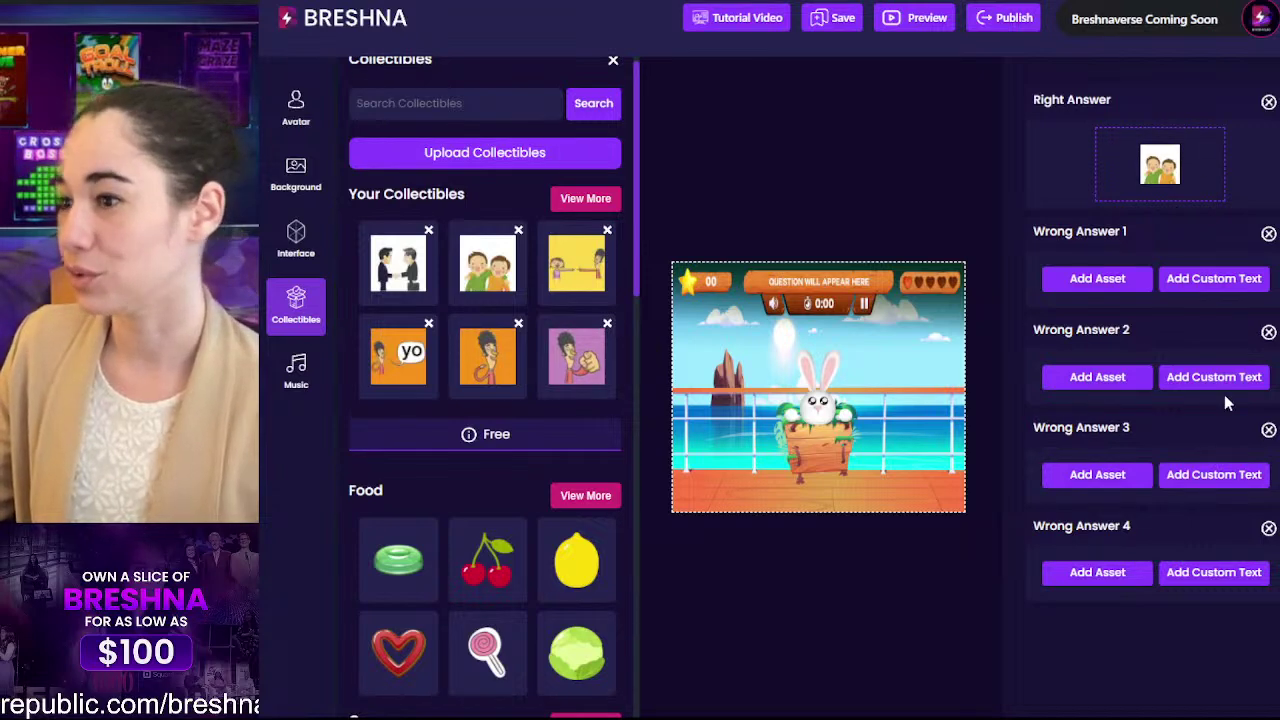
{"action": "scroll", "coordinate": [490, 400], "scroll_direction": "down", "scroll_amount": 3}
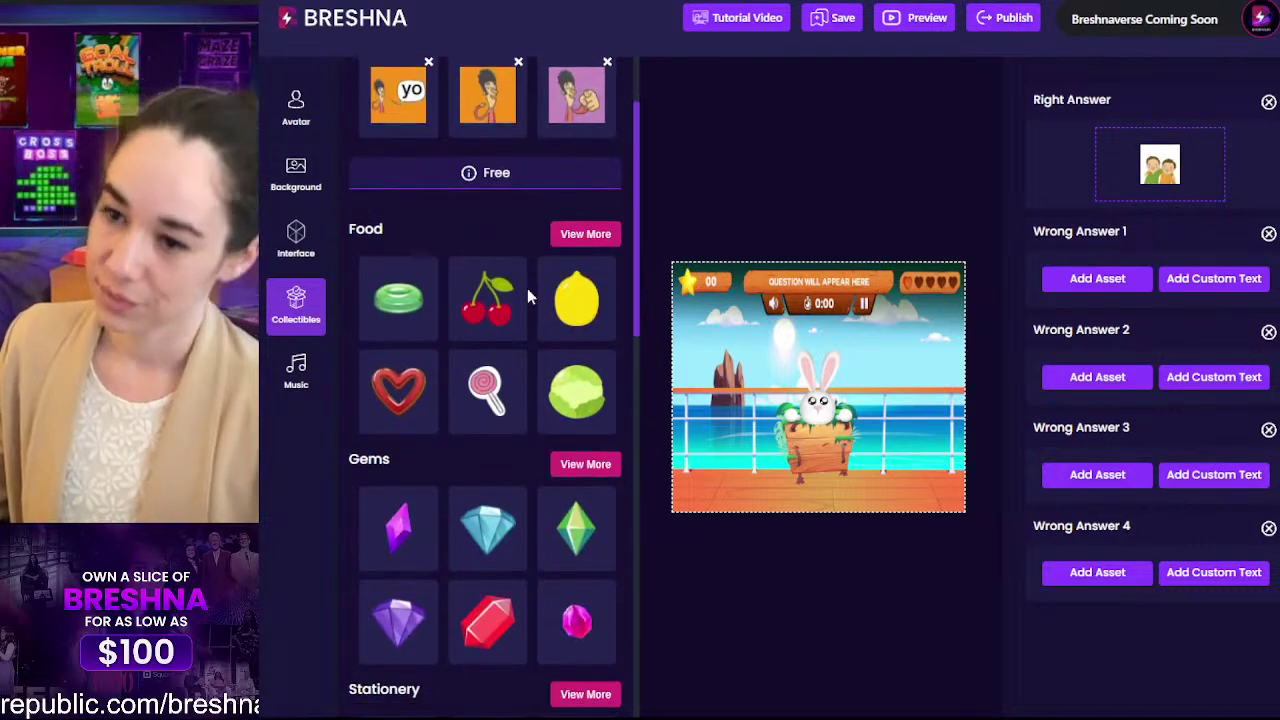
{"action": "scroll", "coordinate": [527, 288], "scroll_direction": "up", "scroll_amount": 3}
{"action": "left_click", "coordinate": [588, 232]}
{"action": "scroll", "coordinate": [505, 385], "scroll_direction": "down", "scroll_amount": 1}
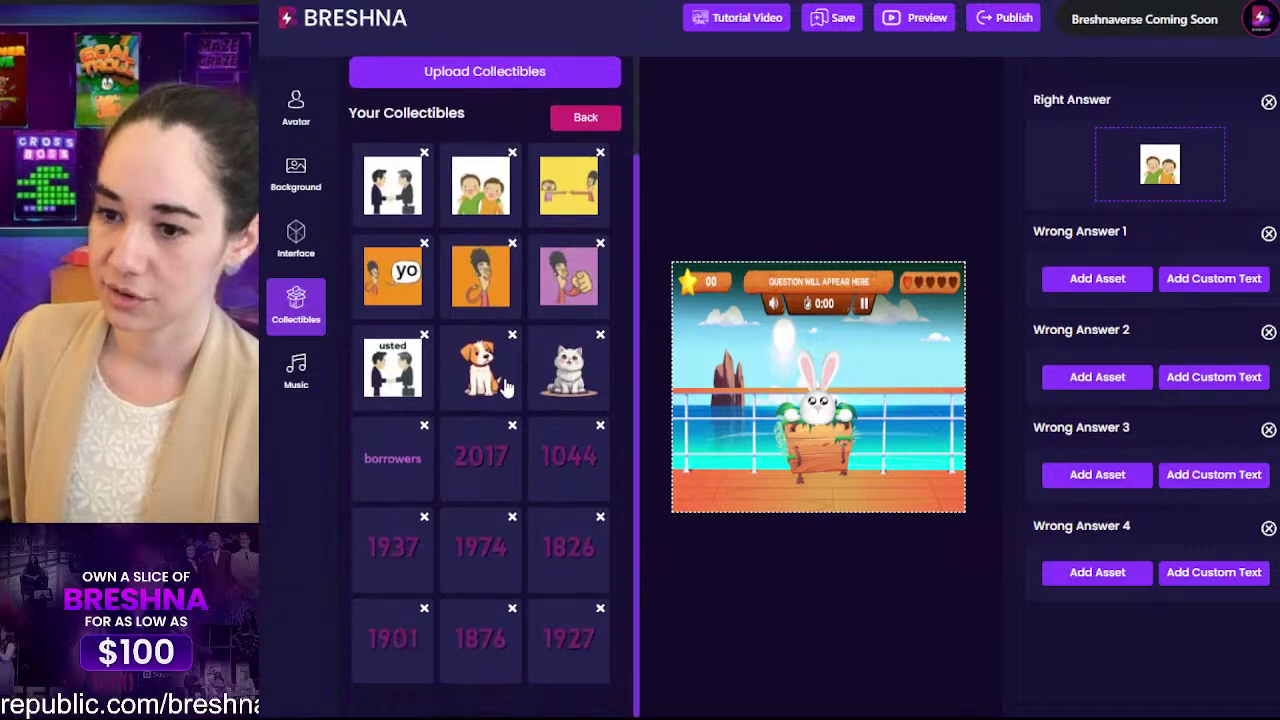
{"action": "left_click", "coordinate": [505, 388]}
Step: Choose the rose from the Objects collectibles as wrong answer 2
{"action": "left_click", "coordinate": [585, 120]}
{"action": "scroll", "coordinate": [390, 507], "scroll_direction": "down", "scroll_amount": 5}
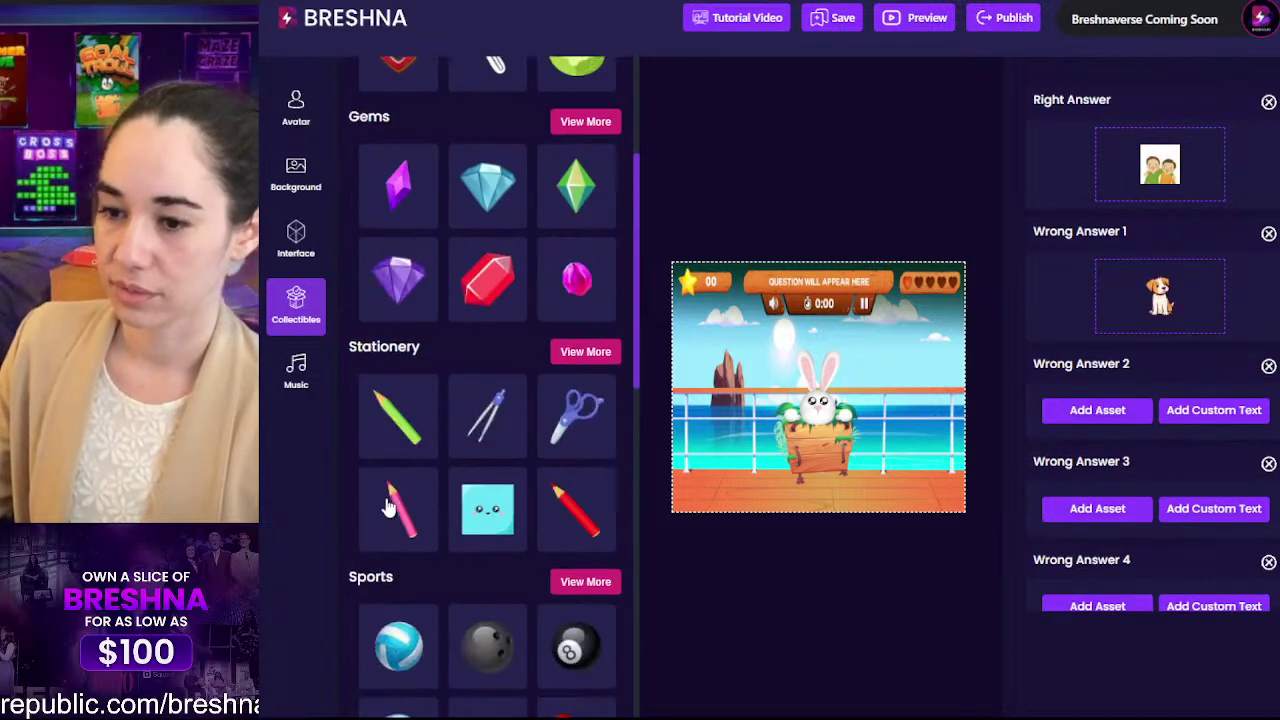
{"action": "scroll", "coordinate": [560, 349], "scroll_direction": "down", "scroll_amount": 5}
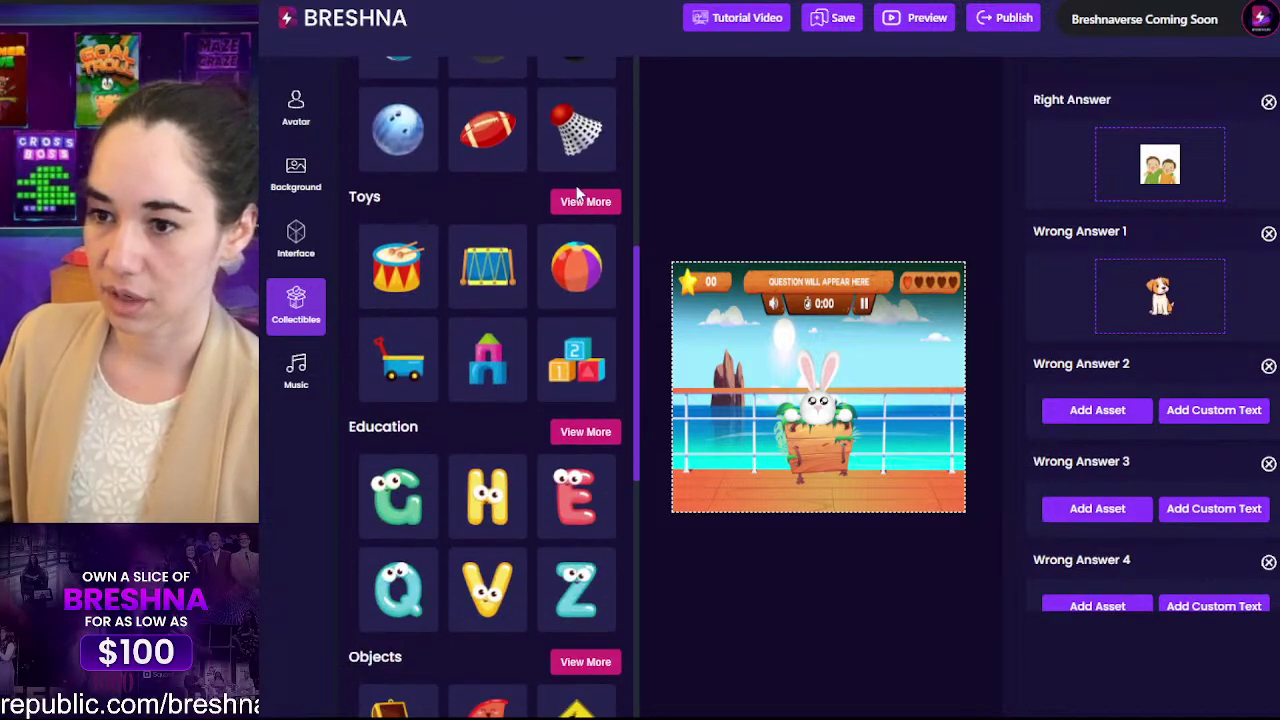
{"action": "scroll", "coordinate": [577, 250], "scroll_direction": "down", "scroll_amount": 3}
{"action": "left_click", "coordinate": [585, 316]}
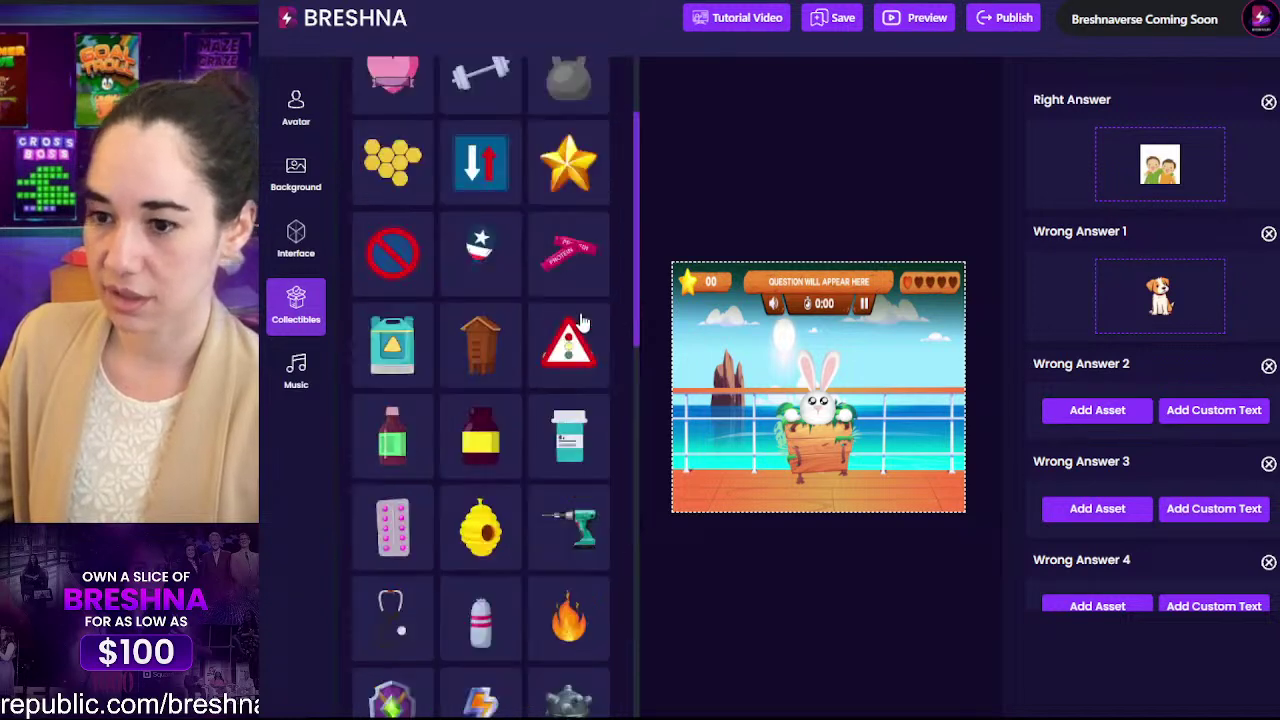
{"action": "scroll", "coordinate": [395, 398], "scroll_direction": "down", "scroll_amount": 5}
{"action": "scroll", "coordinate": [470, 280], "scroll_direction": "down", "scroll_amount": 3}
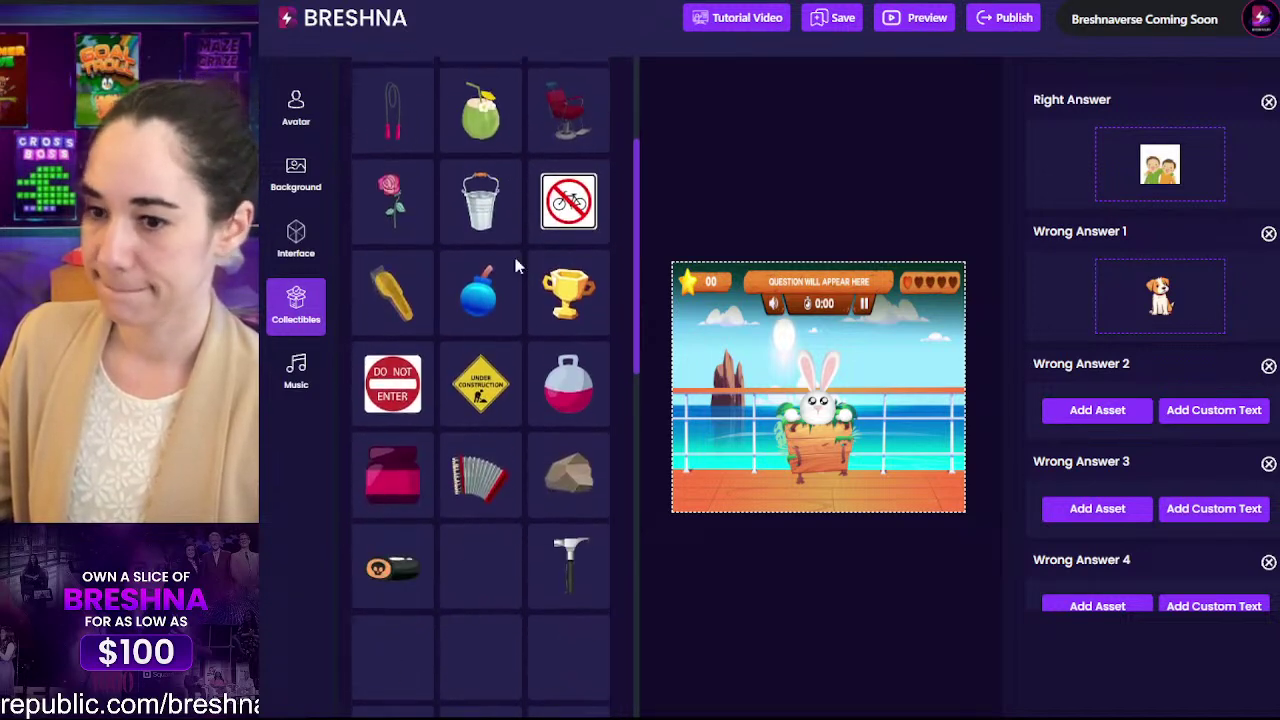
{"action": "left_click", "coordinate": [392, 200]}
Step: Make the rock wrong answer 3 and the lightning bolt wrong answer 4
{"action": "scroll", "coordinate": [439, 386], "scroll_direction": "down", "scroll_amount": 3}
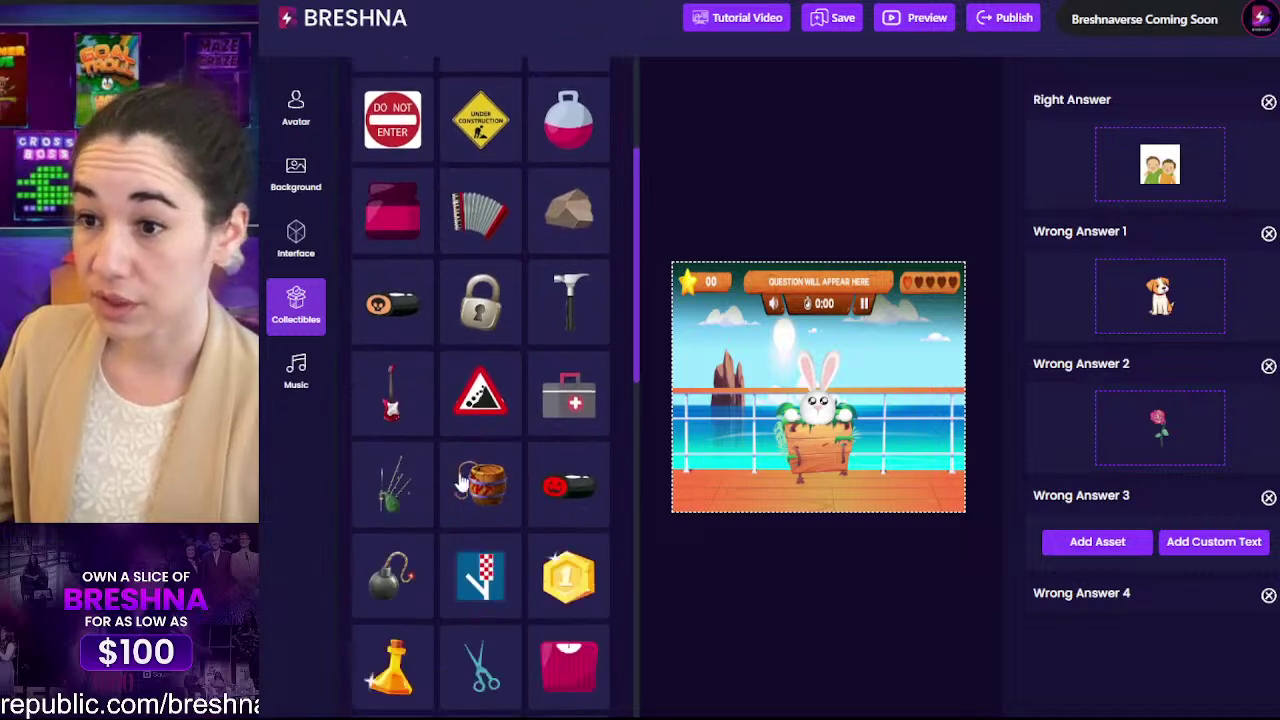
{"action": "scroll", "coordinate": [460, 483], "scroll_direction": "down", "scroll_amount": 2}
{"action": "scroll", "coordinate": [543, 183], "scroll_direction": "up", "scroll_amount": 2}
{"action": "left_click", "coordinate": [568, 210]}
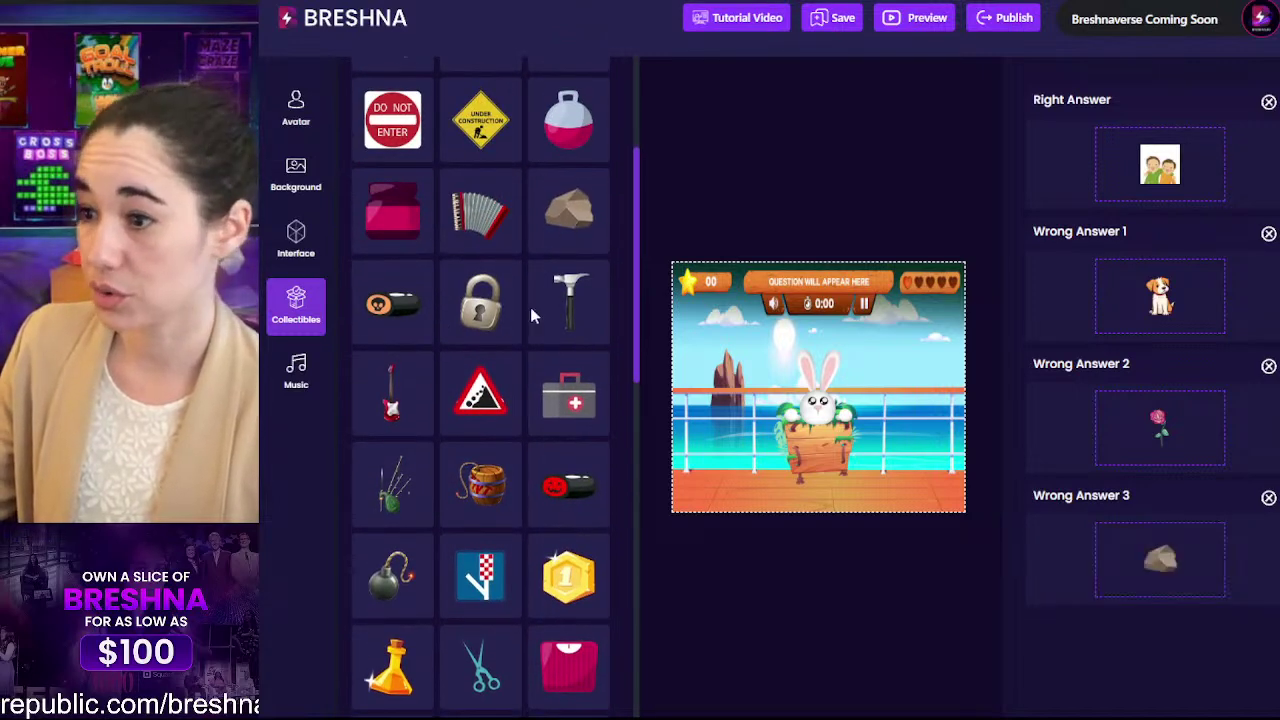
{"action": "scroll", "coordinate": [1091, 451], "scroll_direction": "down", "scroll_amount": 2}
{"action": "scroll", "coordinate": [505, 290], "scroll_direction": "down", "scroll_amount": 5}
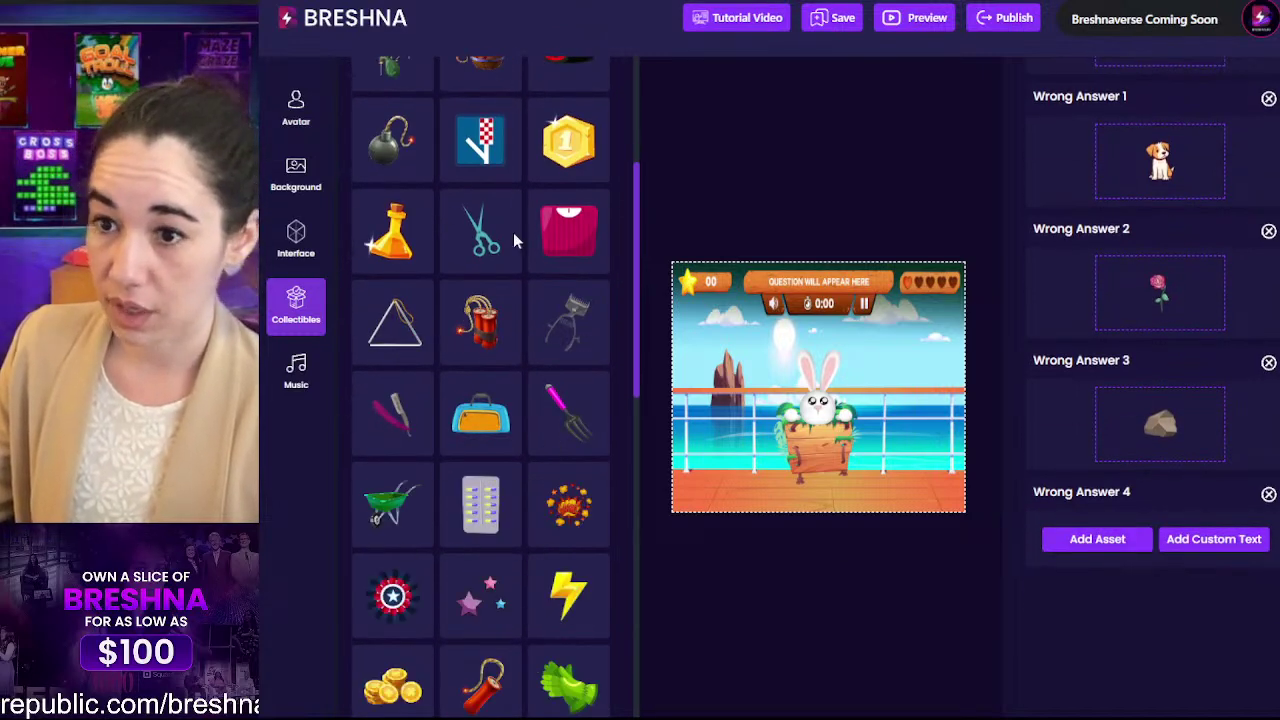
{"action": "scroll", "coordinate": [476, 440], "scroll_direction": "down", "scroll_amount": 2}
{"action": "left_click", "coordinate": [556, 421]}
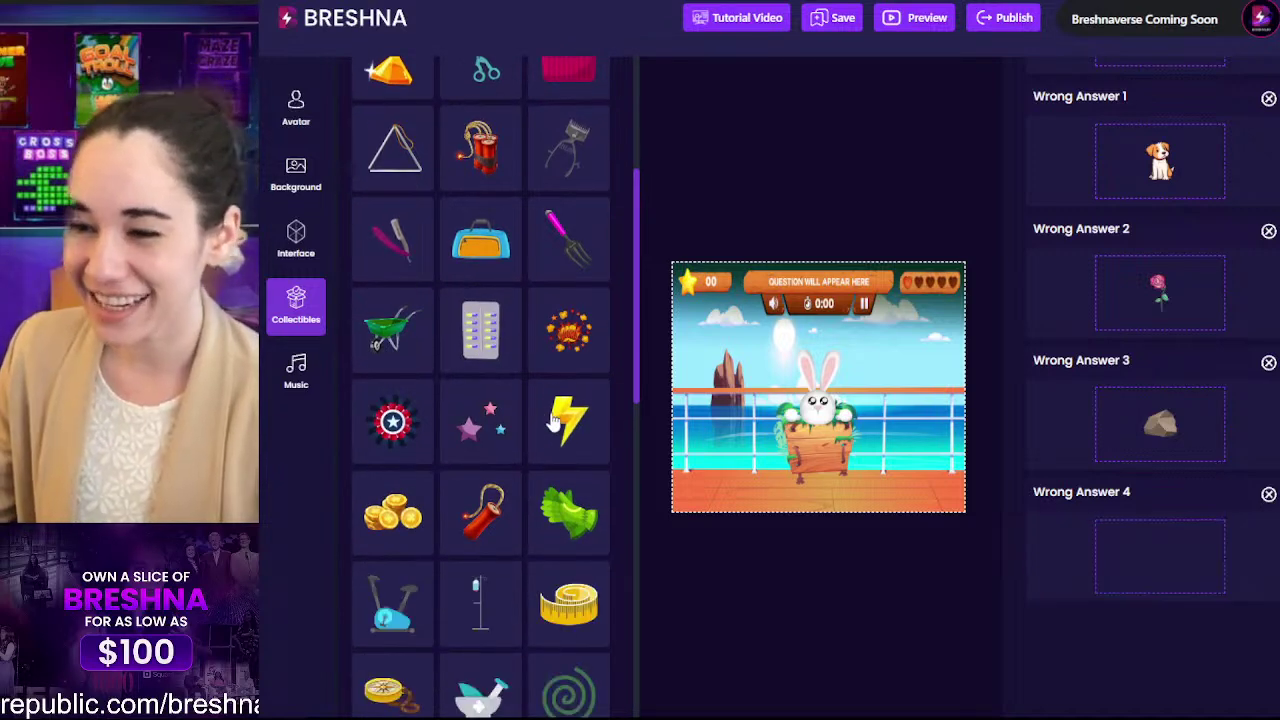
{"action": "scroll", "coordinate": [1171, 432], "scroll_direction": "up", "scroll_amount": 5}
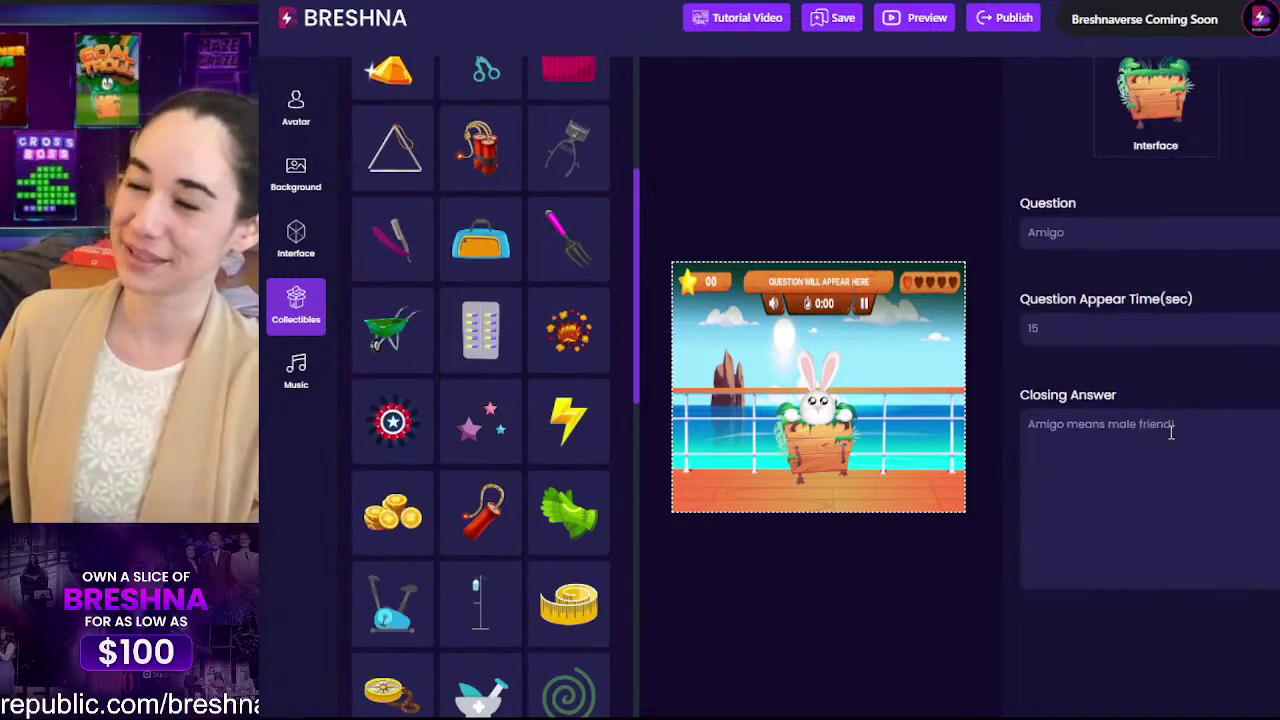
{"action": "scroll", "coordinate": [1171, 432], "scroll_direction": "up", "scroll_amount": 4}
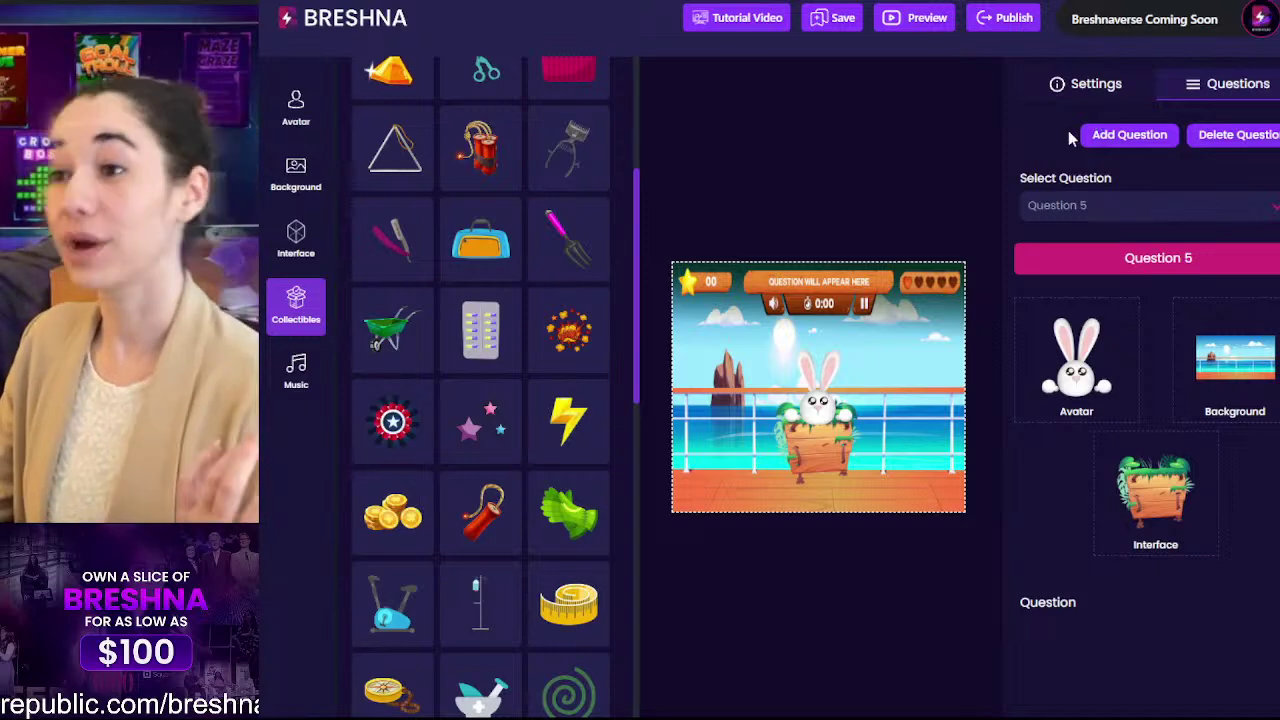
Step: Retitle the game from Goal Troll to 'Spanish Whack' and delete the gems tag
{"action": "left_click", "coordinate": [1094, 84]}
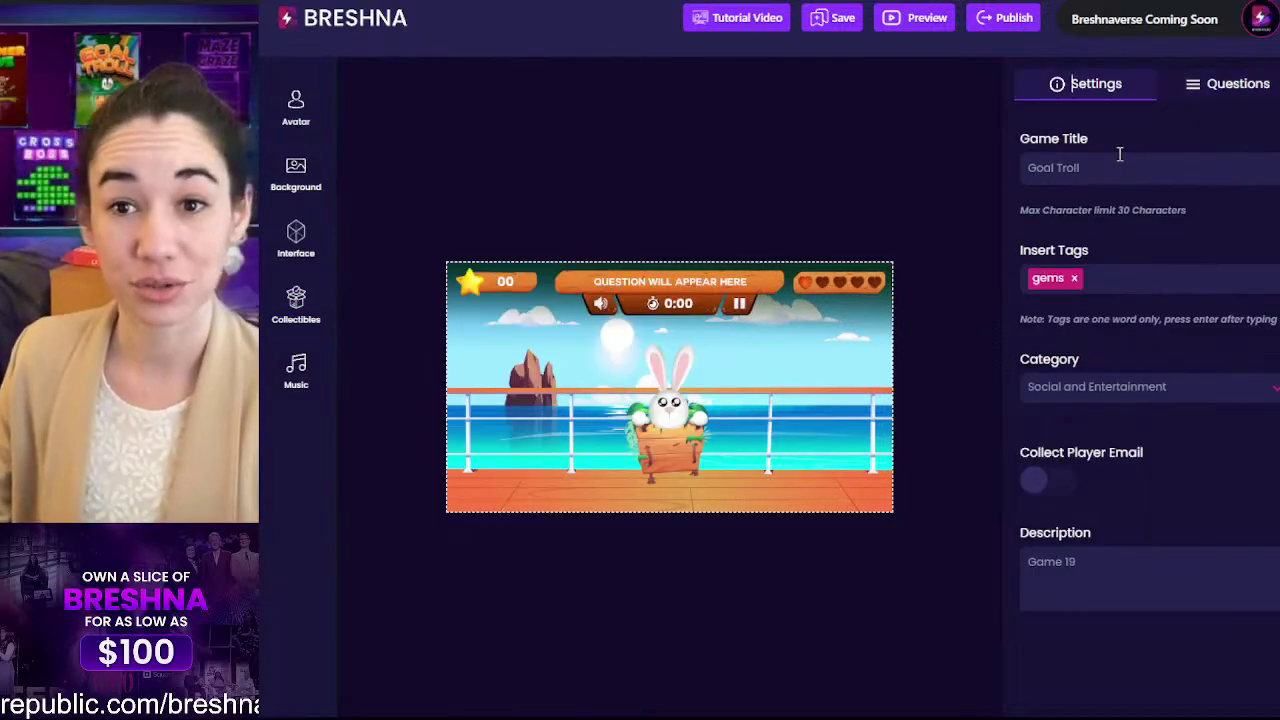
{"action": "triple_click", "coordinate": [1128, 168]}
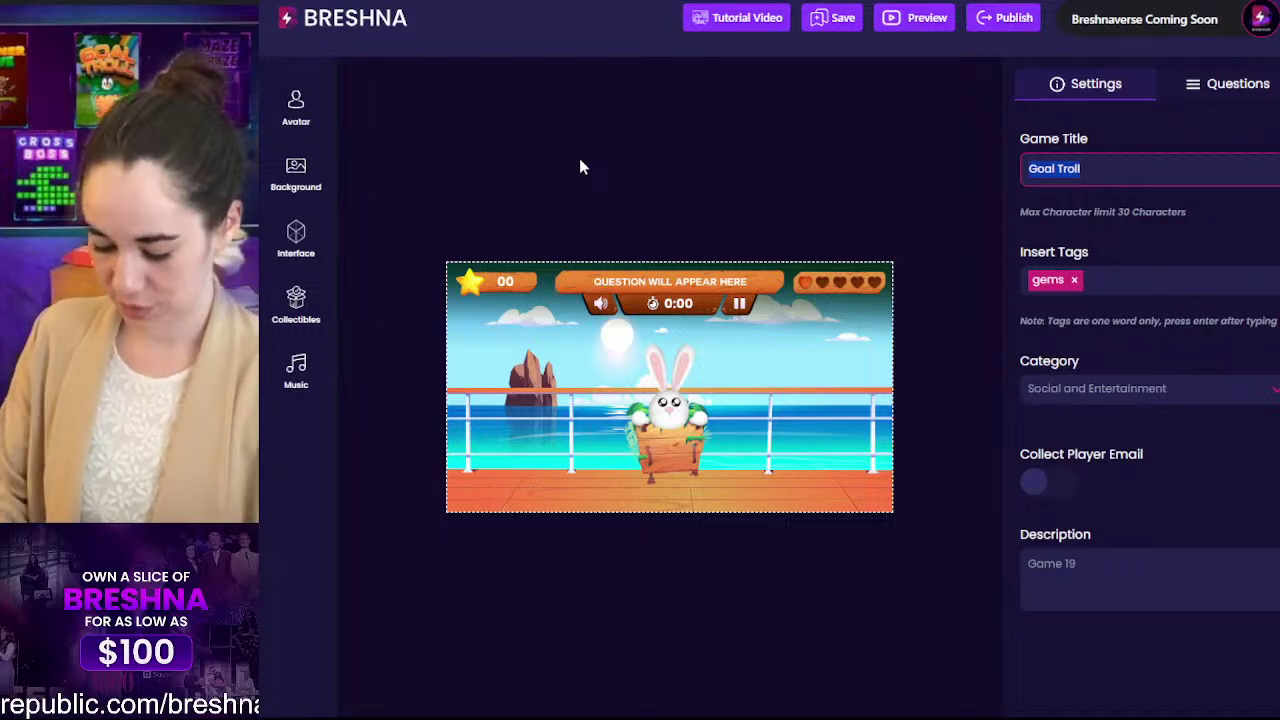
{"action": "type", "text": "Spa"}
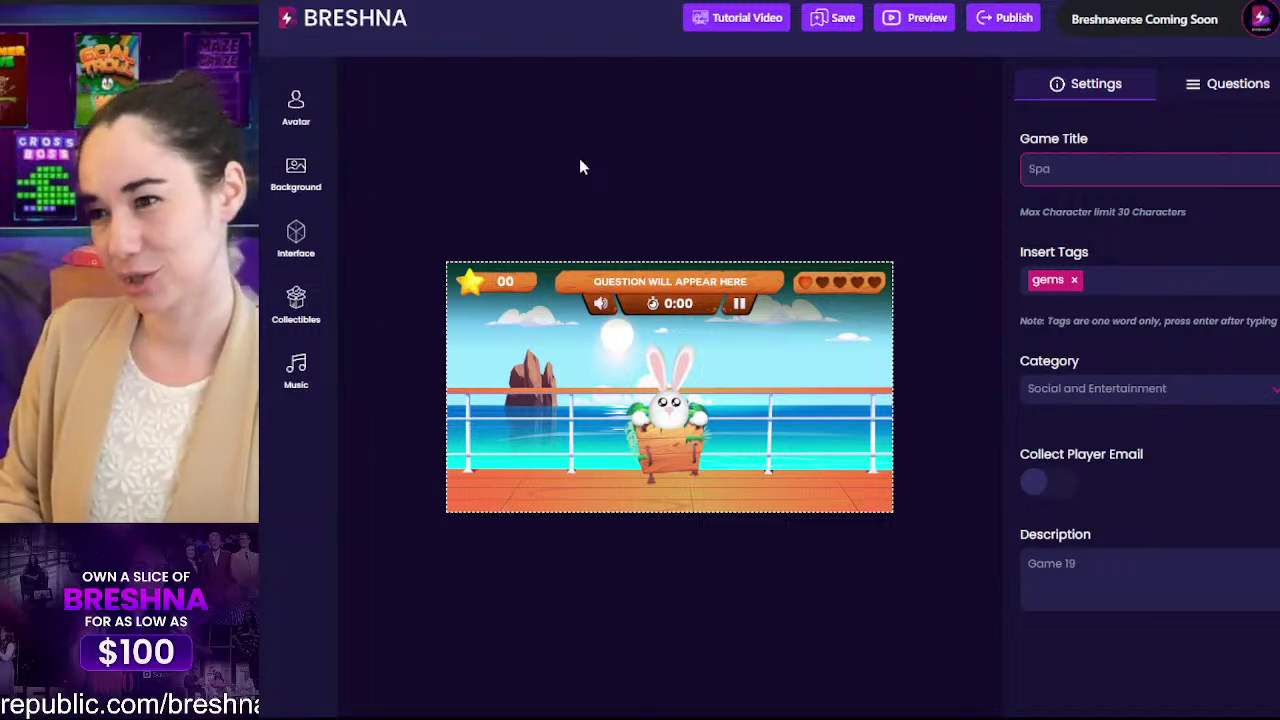
{"action": "type", "text": "nish Who"}
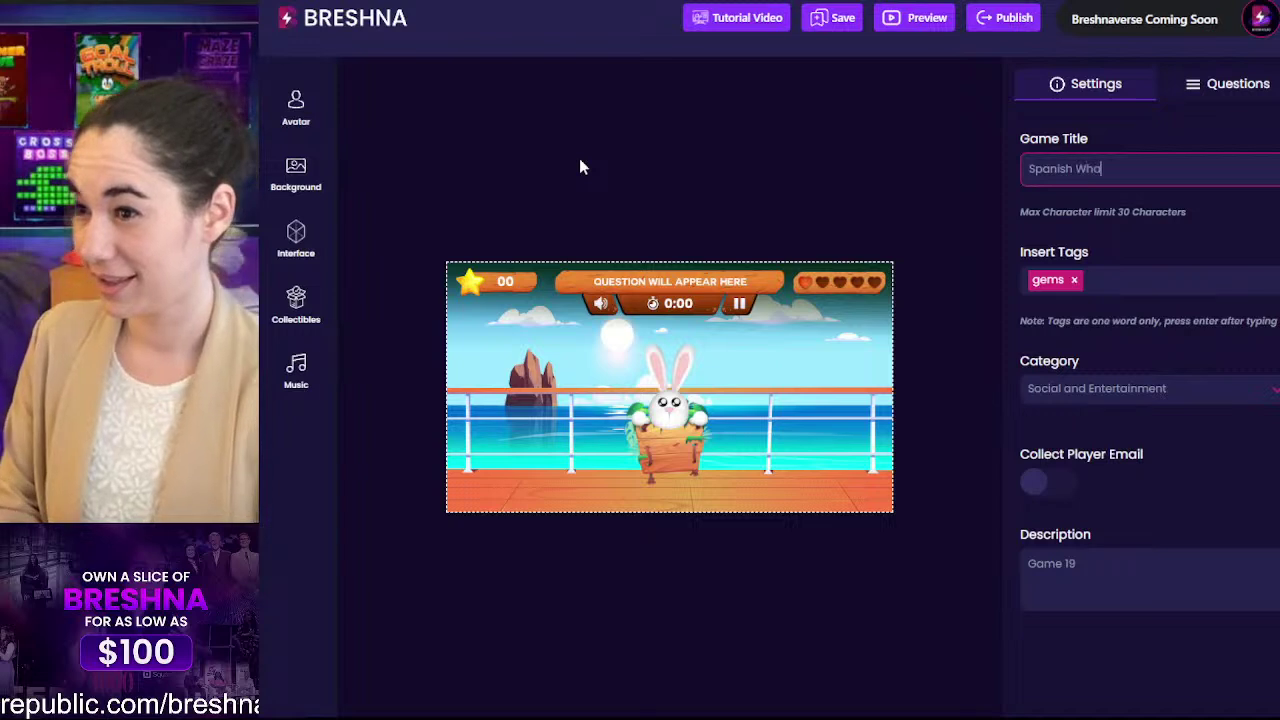
{"action": "type", "text": "ck"}
{"action": "key", "text": "Tab"}
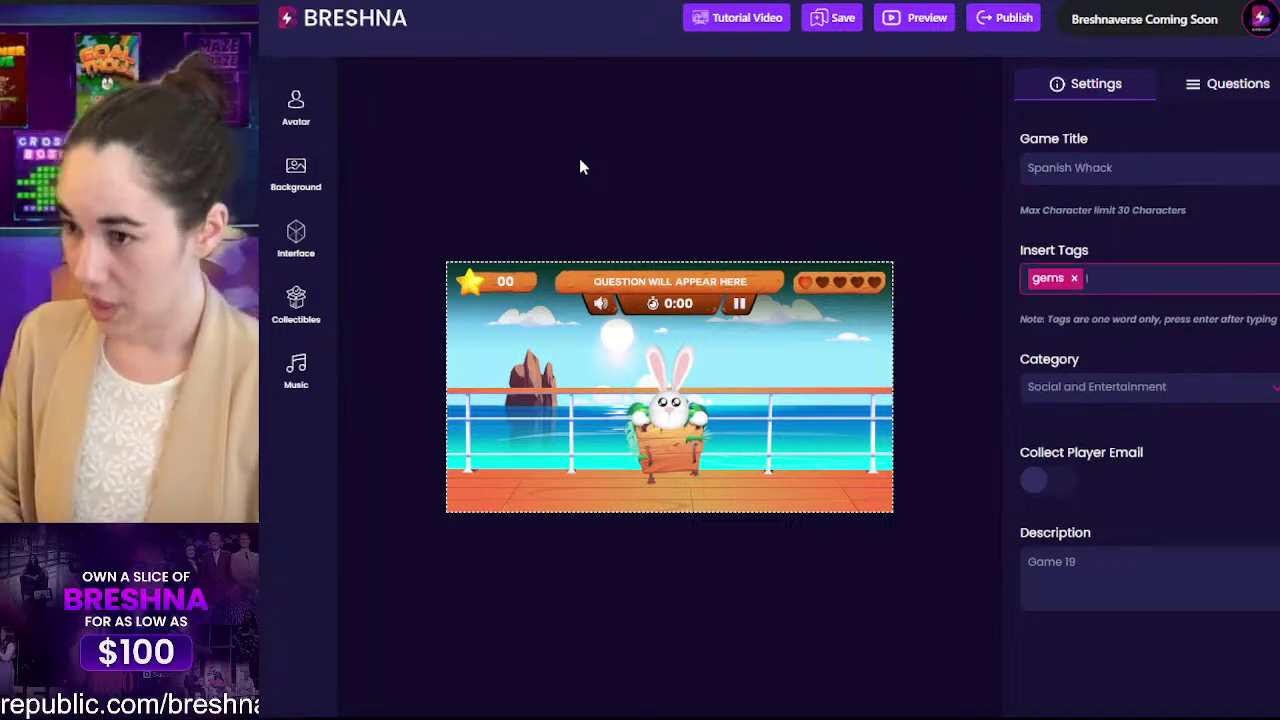
{"action": "key", "text": "BackSpace"}
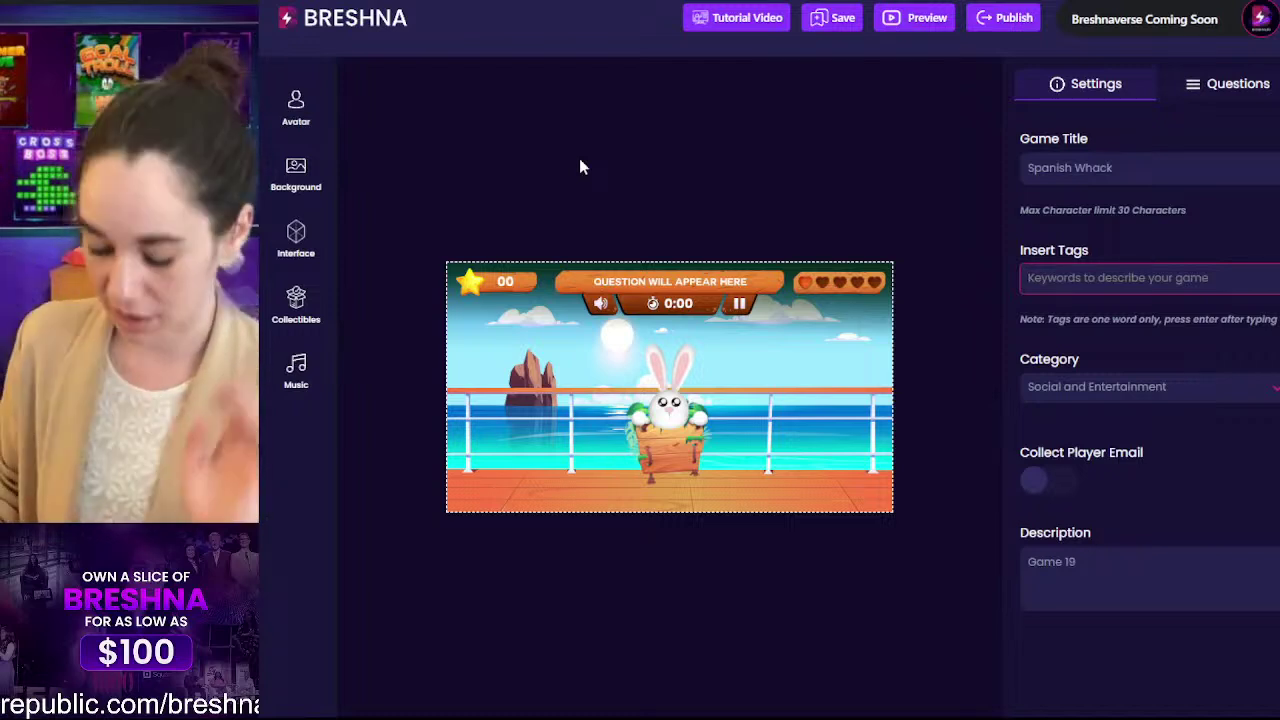
Step: Add the tags spanish, foreign languages, learning, education and translate
{"action": "type", "text": "spanish"}
{"action": "key", "text": "Return"}
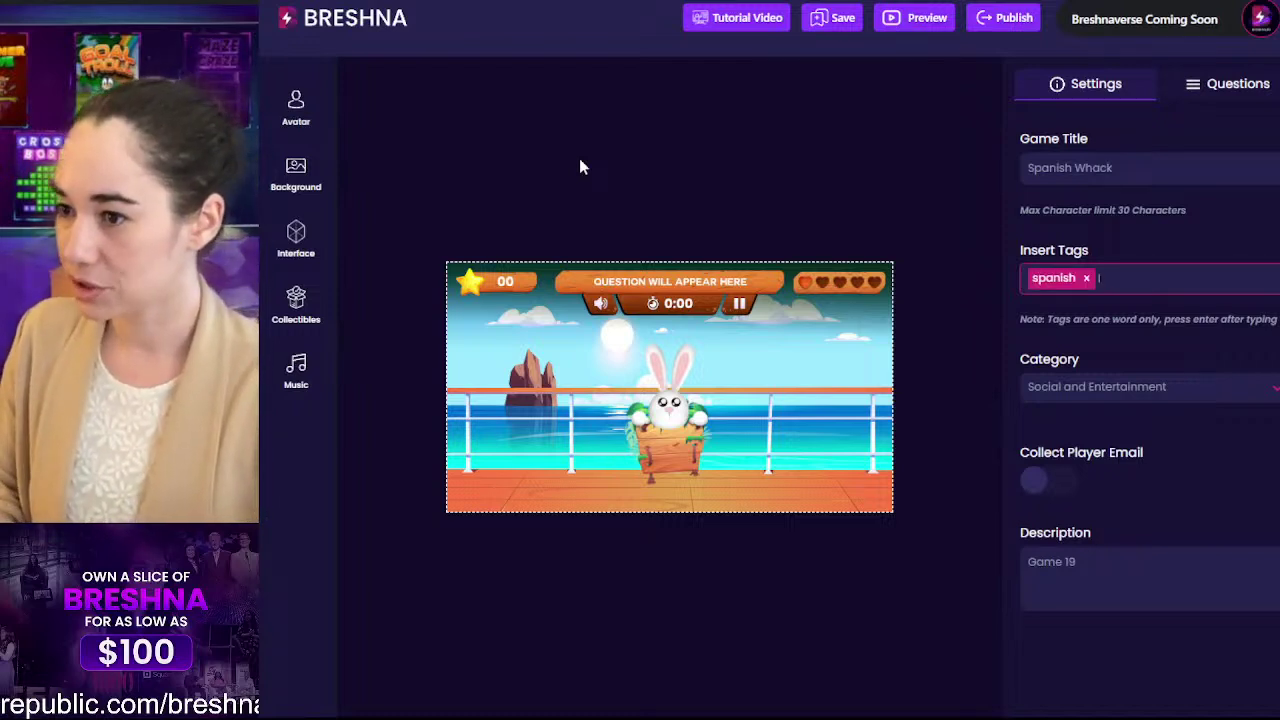
{"action": "type", "text": "n languages"}
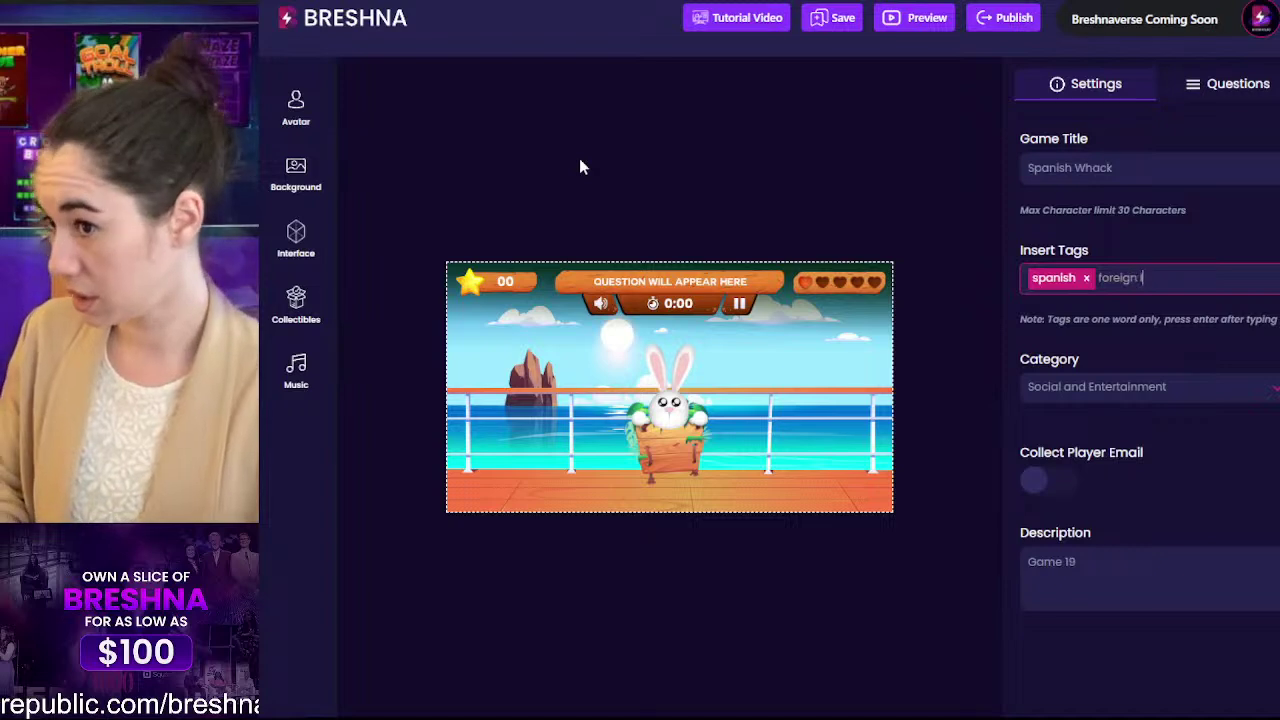
{"action": "key", "text": "Return"}
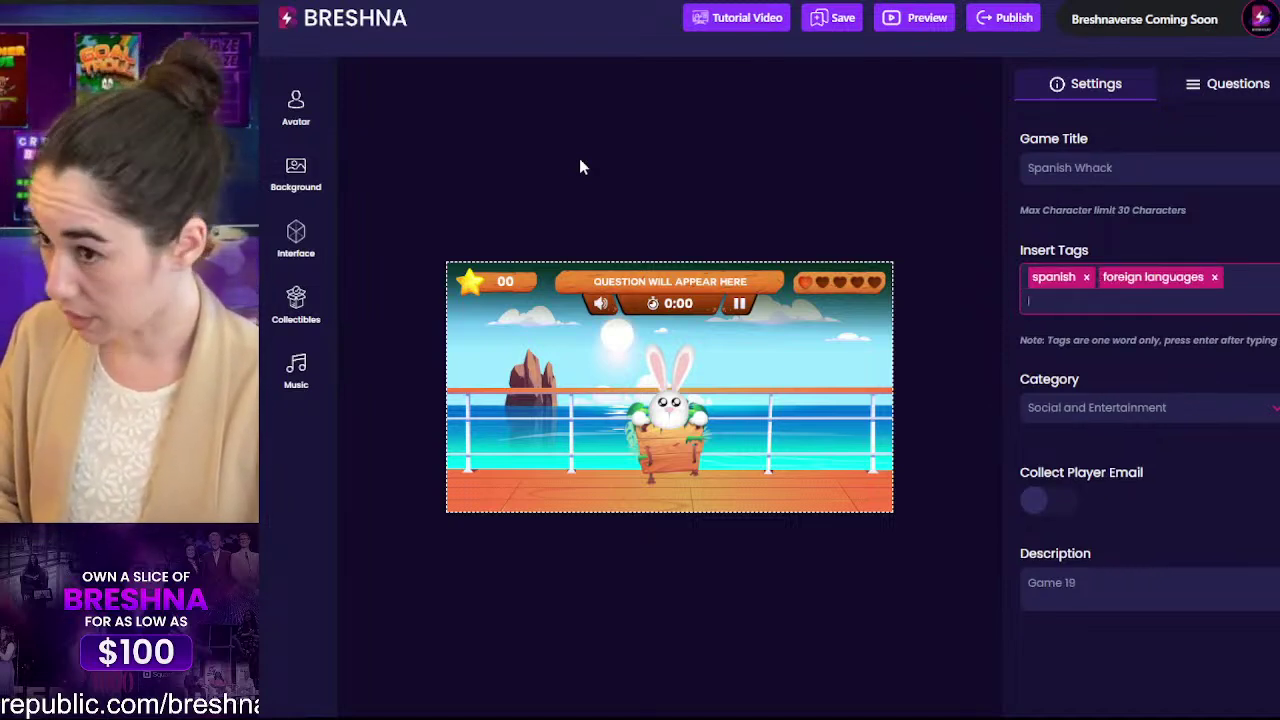
{"action": "type", "text": "learning"}
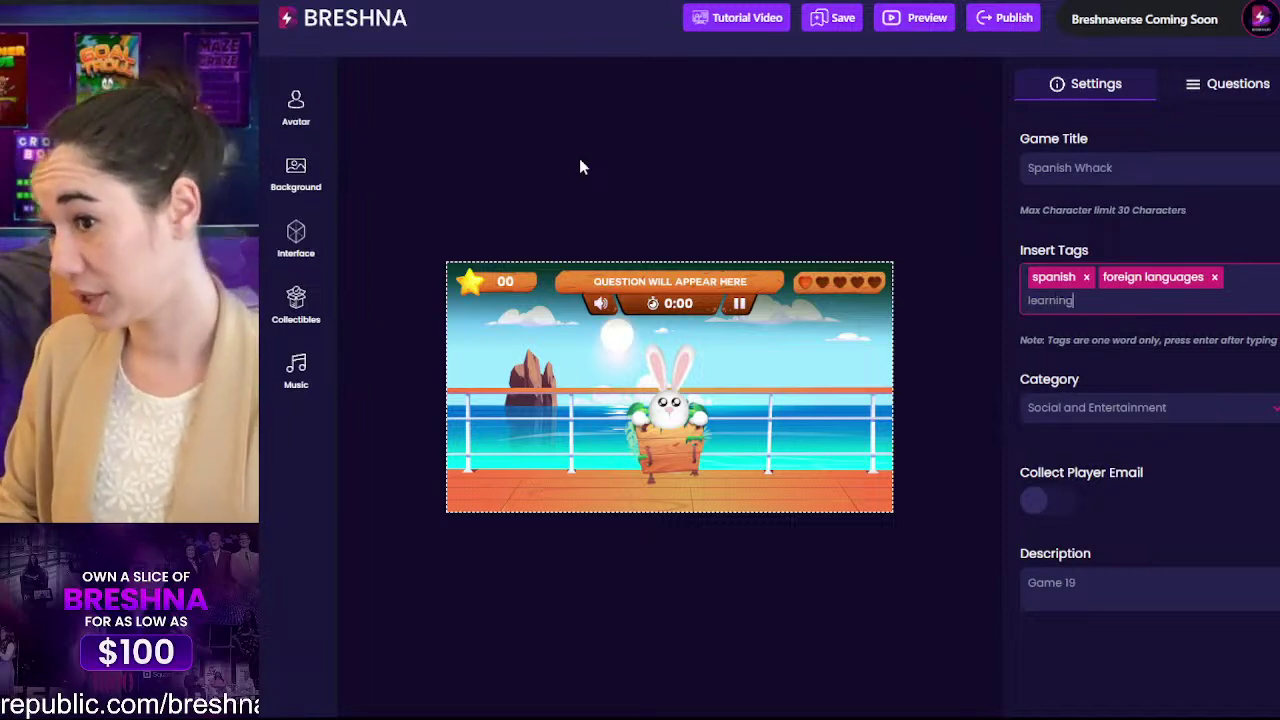
{"action": "key", "text": "Return"}
{"action": "type", "text": "education"}
{"action": "key", "text": "Return"}
{"action": "type", "text": "tra"}
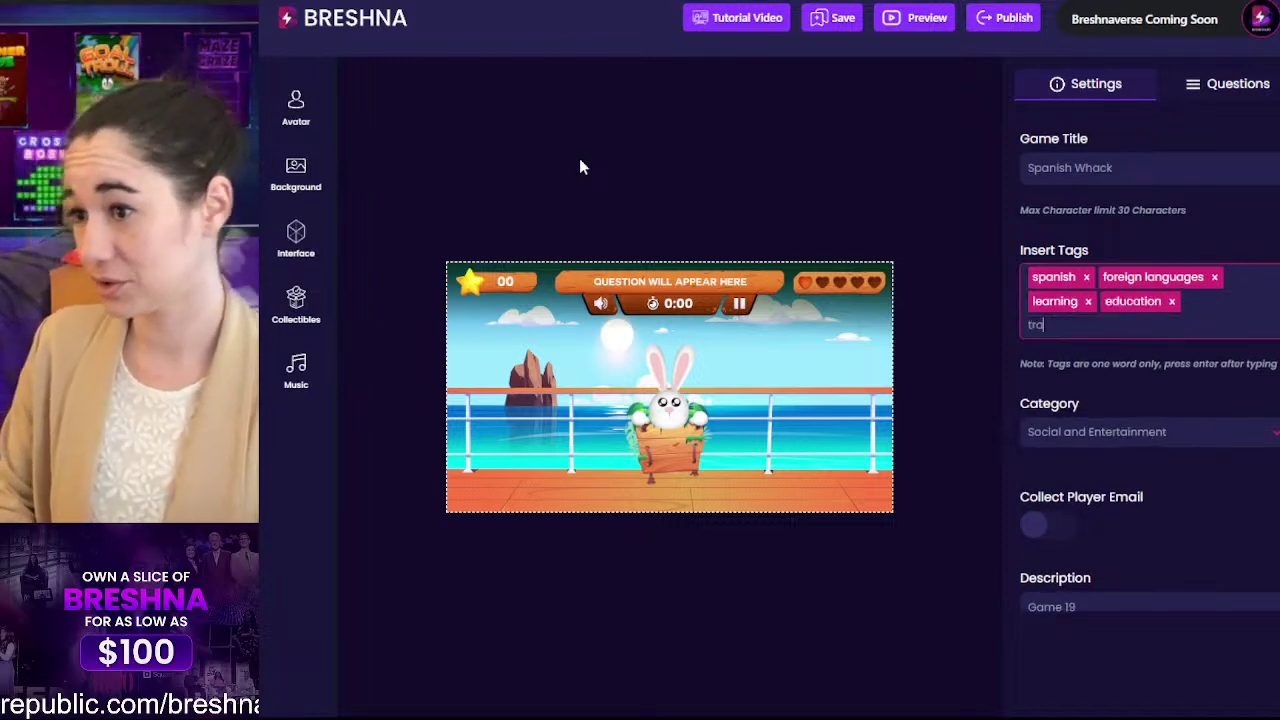
{"action": "type", "text": "nslate"}
{"action": "key", "text": "Return"}
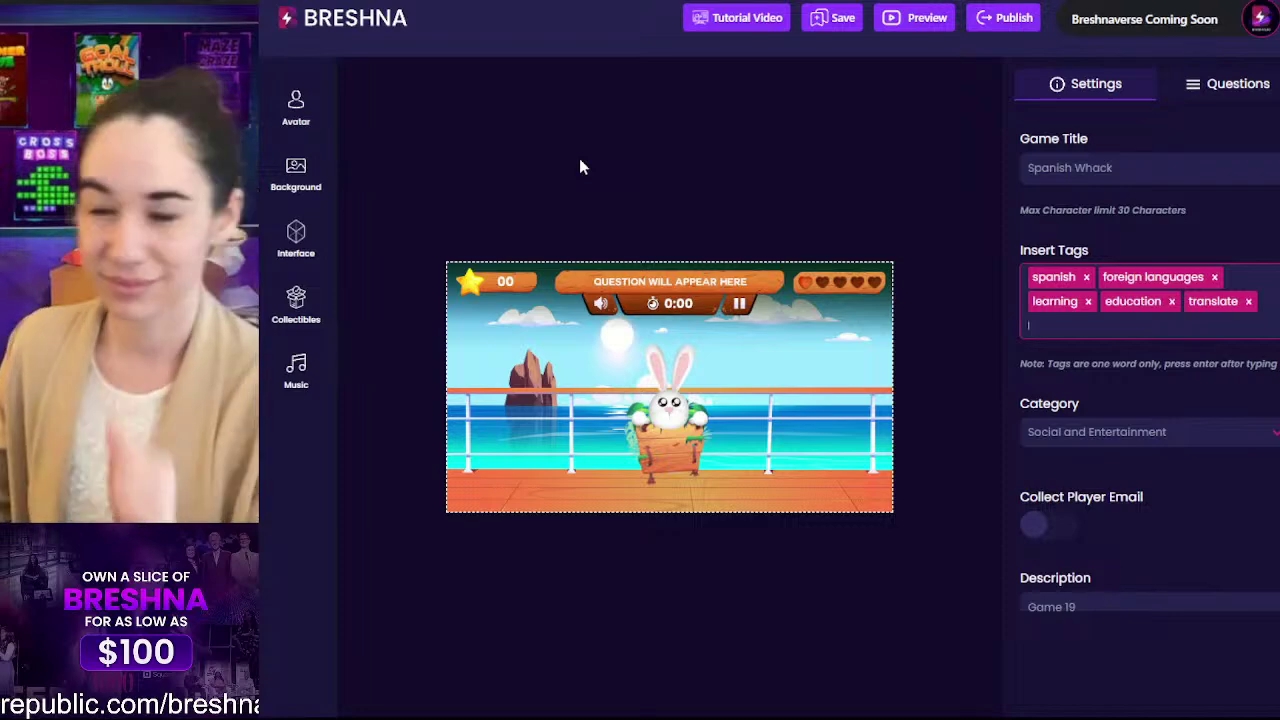
Step: Choose Education as the game category and switch on Collect Player Email
{"action": "scroll", "coordinate": [1002, 362], "scroll_direction": "down", "scroll_amount": 4}
{"action": "scroll", "coordinate": [1098, 160], "scroll_direction": "up", "scroll_amount": 2}
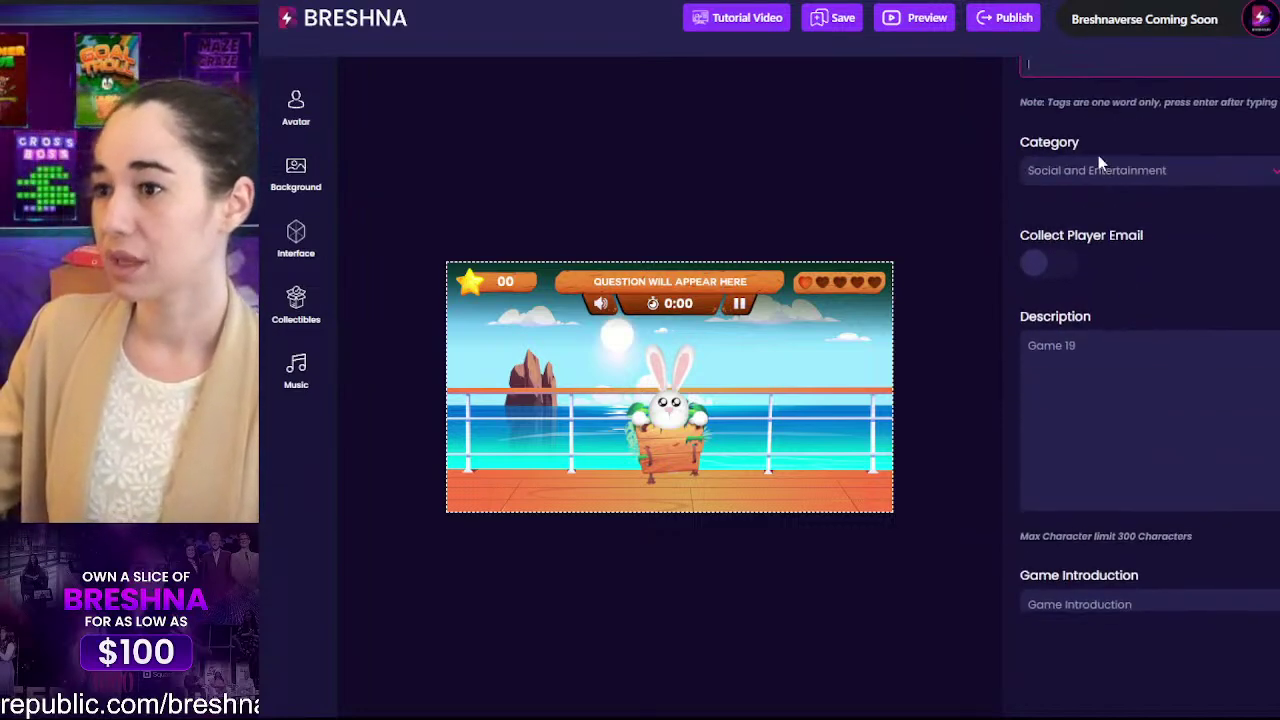
{"action": "left_click", "coordinate": [1098, 163]}
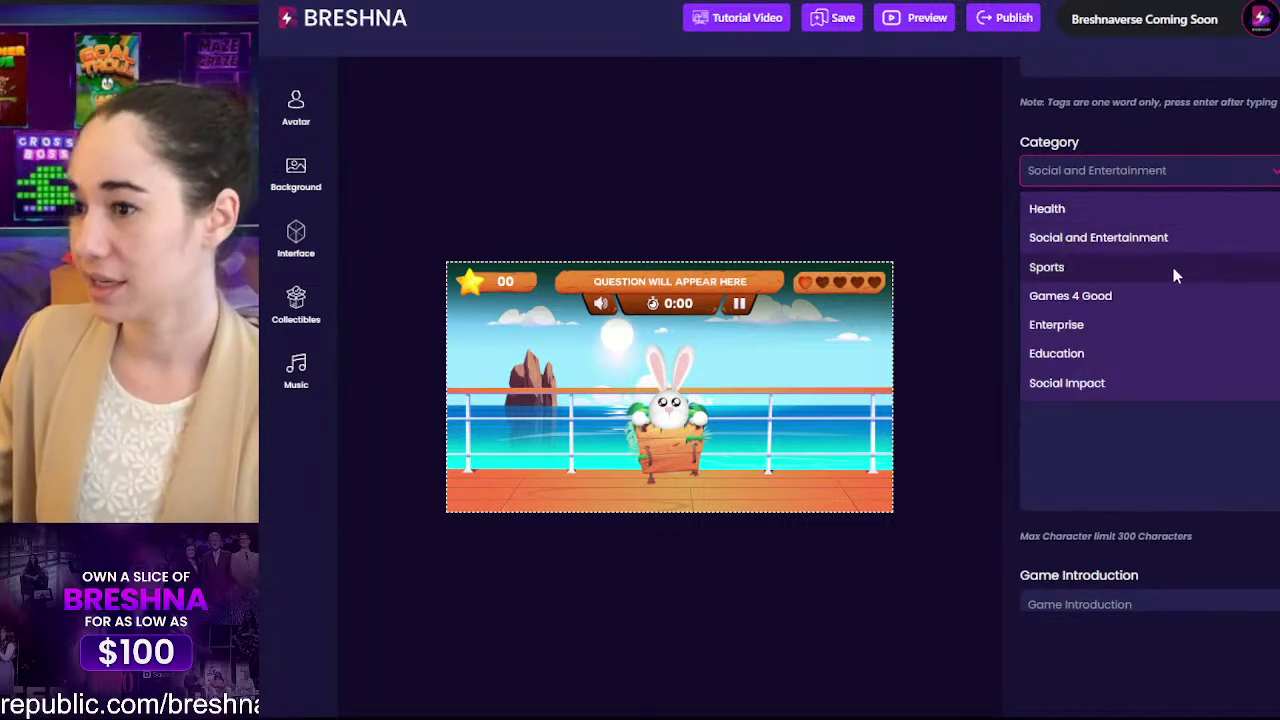
{"action": "left_click", "coordinate": [1166, 352]}
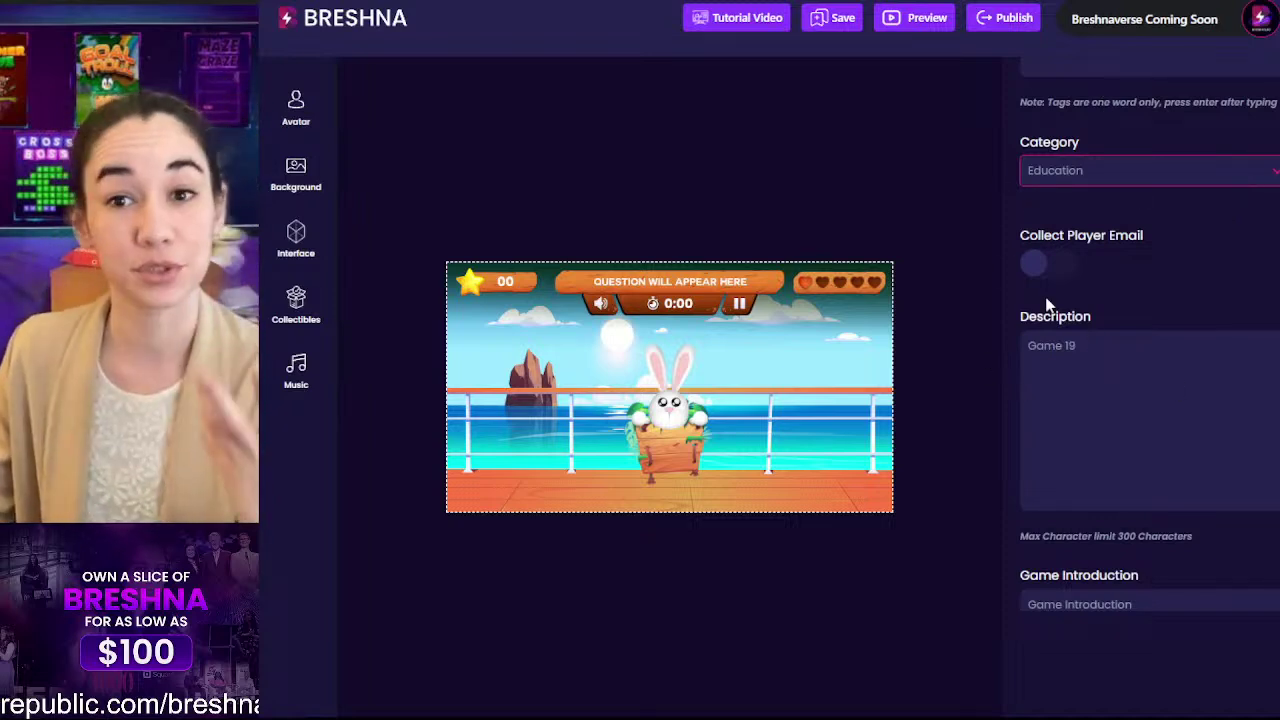
{"action": "left_click", "coordinate": [1040, 264]}
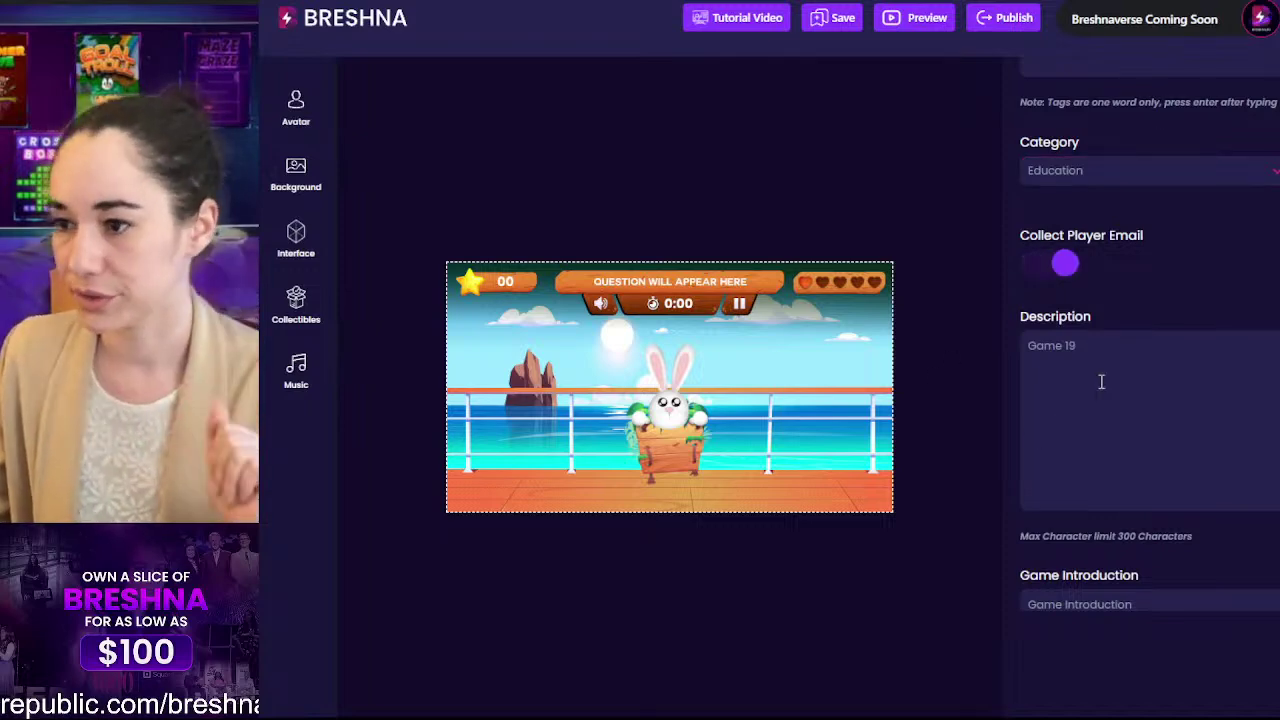
{"action": "left_click_drag", "start_coordinate": [1125, 365], "coordinate": [903, 320]}
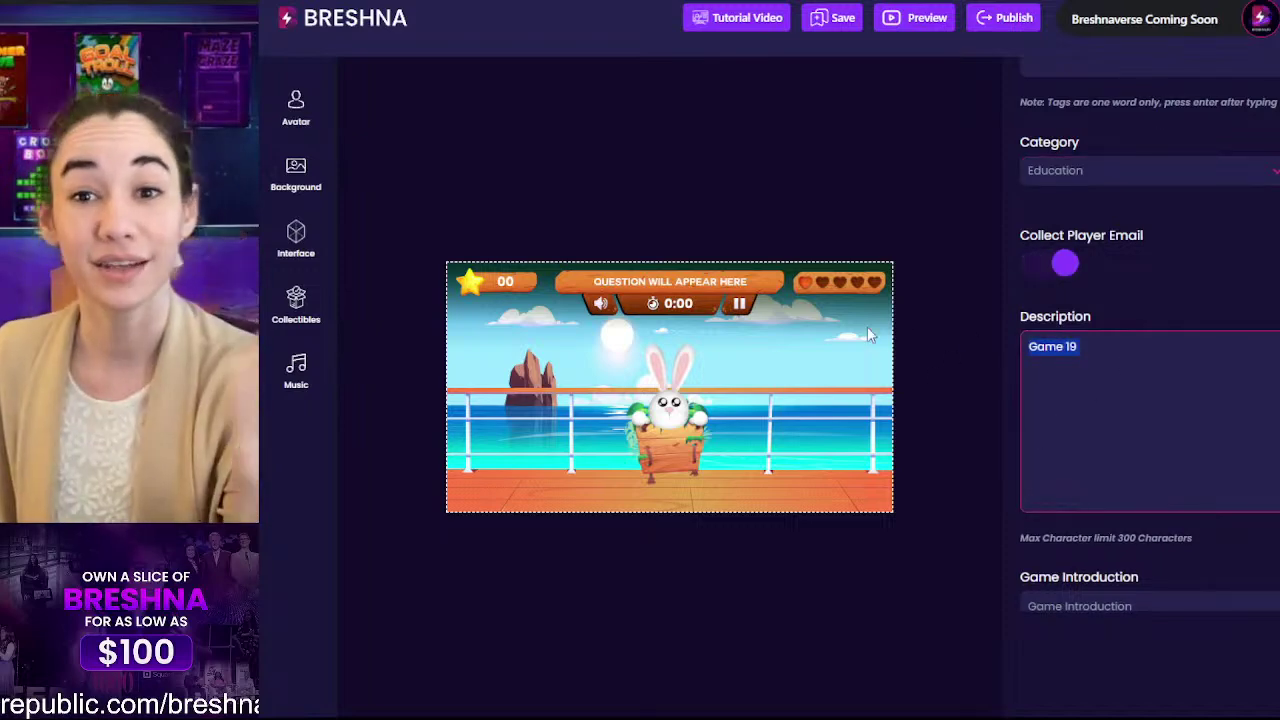
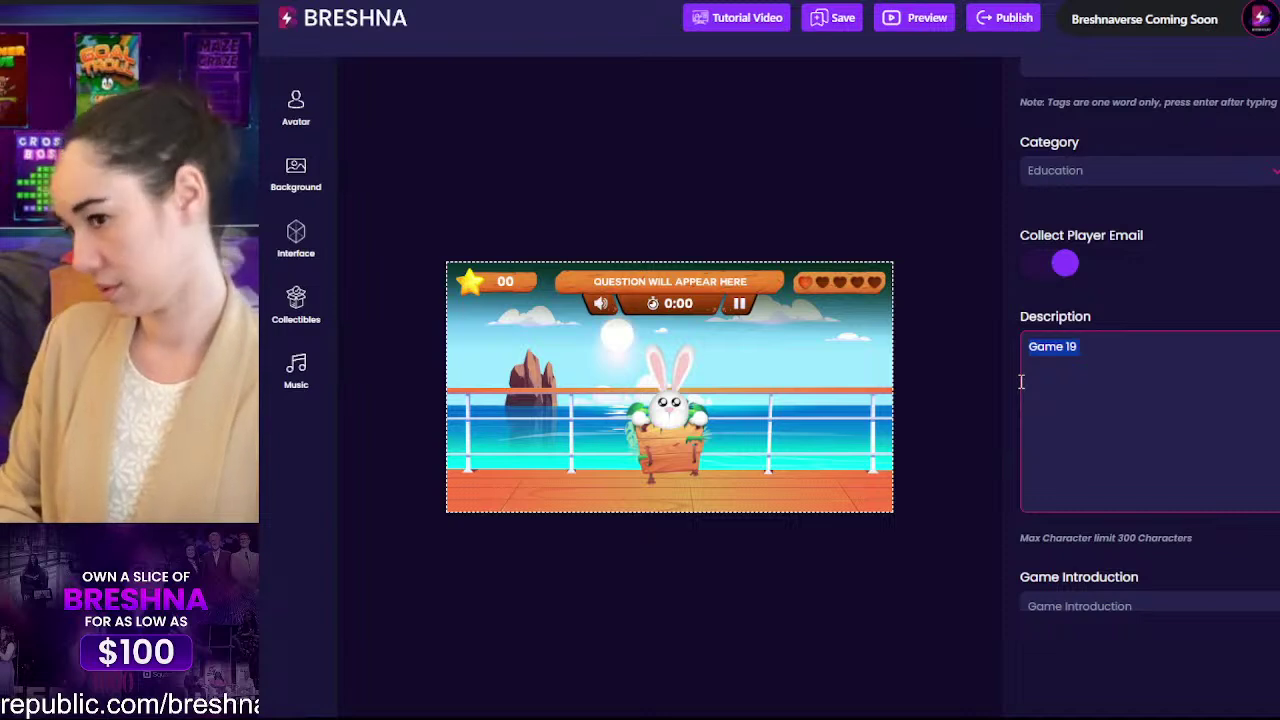
Step: Rewrite the description from 'Game 19' to 'Select the correct icon for the Spanish word!'
{"action": "type", "text": "Translate the s"}
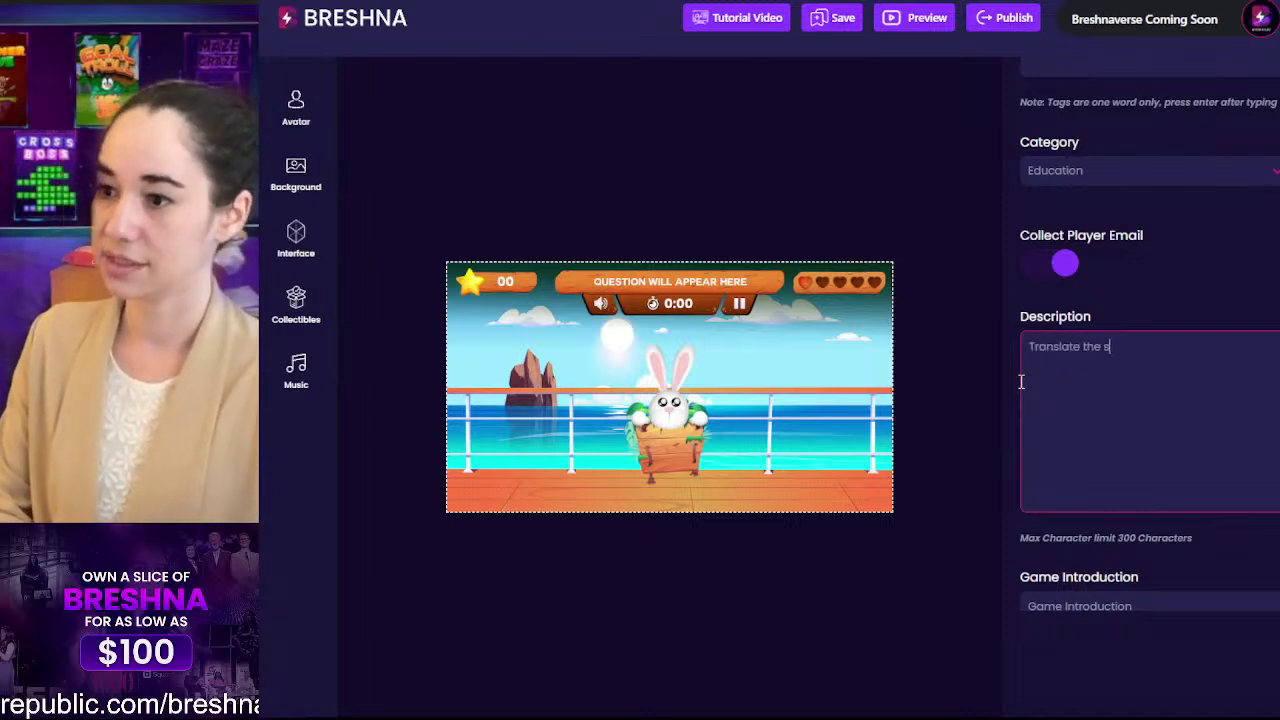
{"action": "type", "text": "pani"}
{"action": "key", "text": "BackSpace"}
{"action": "key", "text": "BackSpace"}
{"action": "key", "text": "BackSpace"}
{"action": "key", "text": "BackSpace"}
{"action": "key", "text": "BackSpace"}
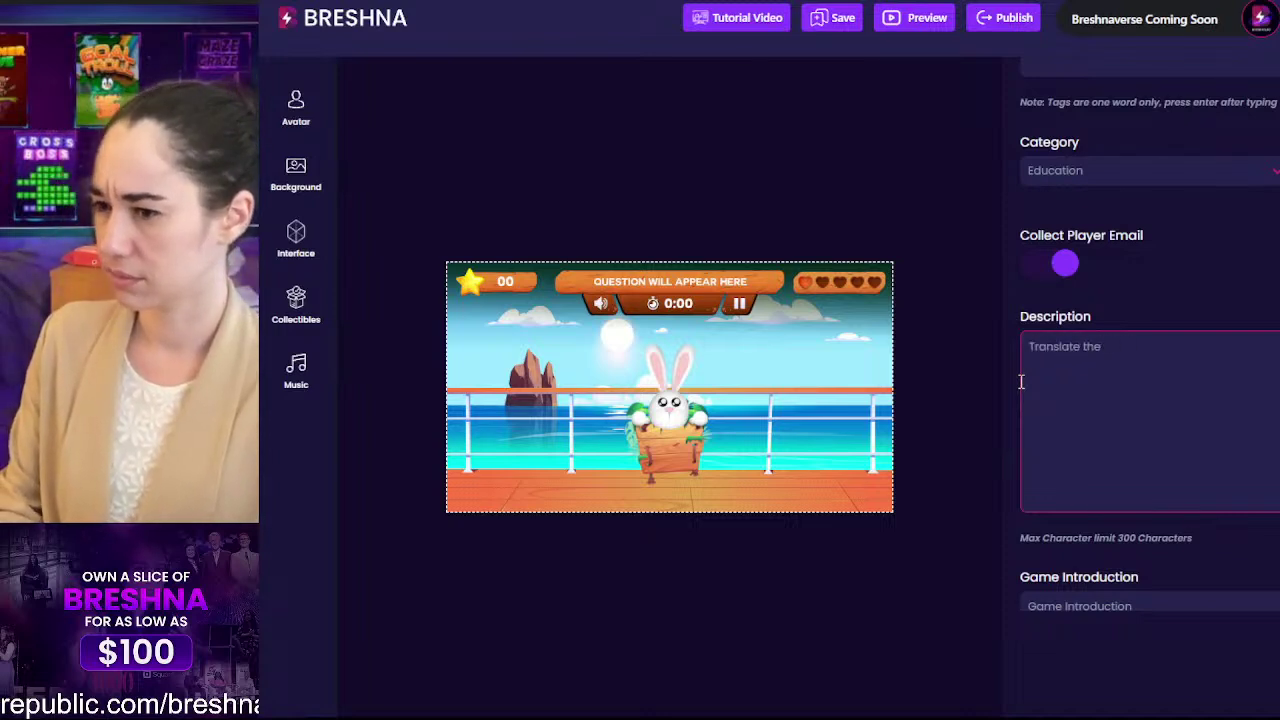
{"action": "type", "text": "Spanish word "}
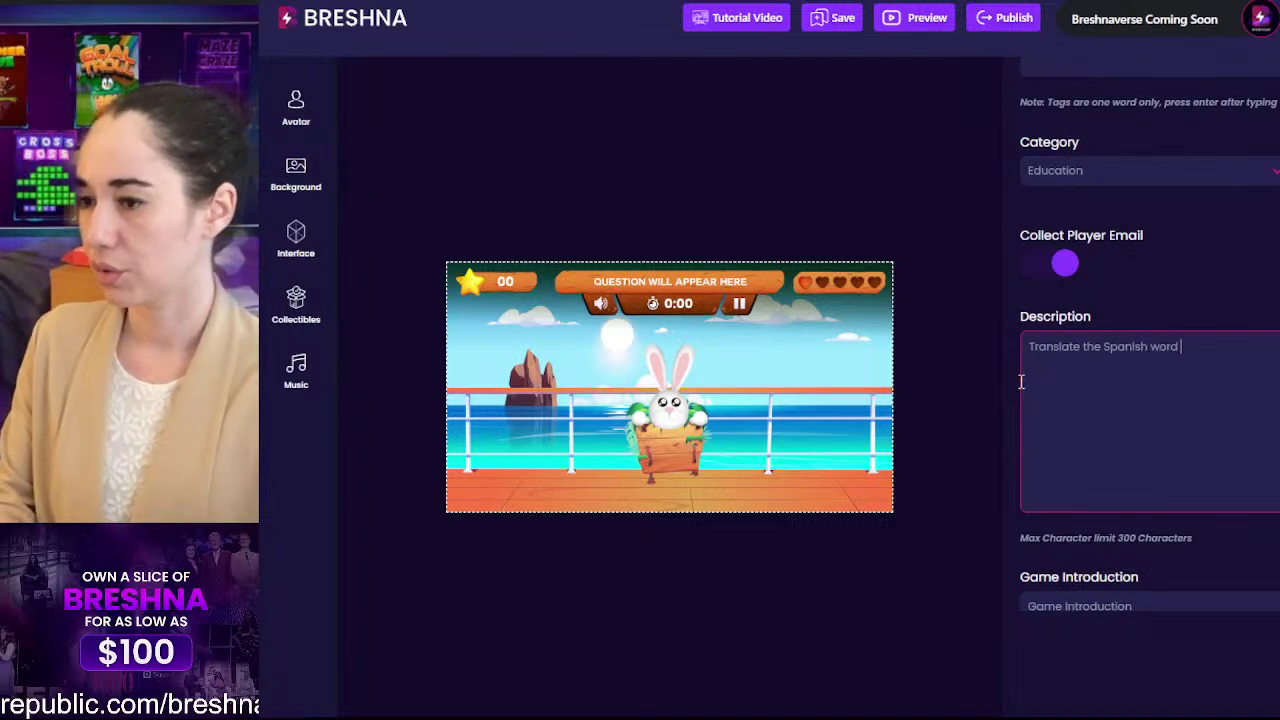
{"action": "type", "text": "into"}
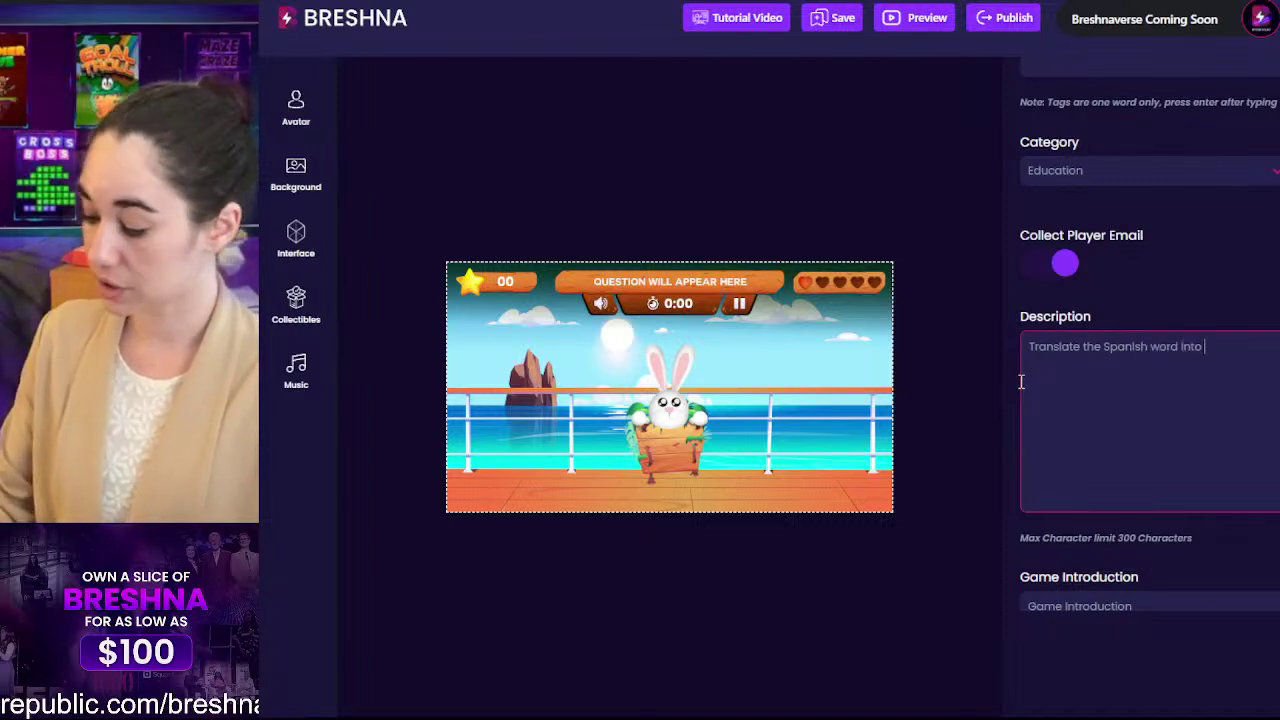
{"action": "key", "text": "ctrl+a"}
{"action": "type", "text": "Select th"}
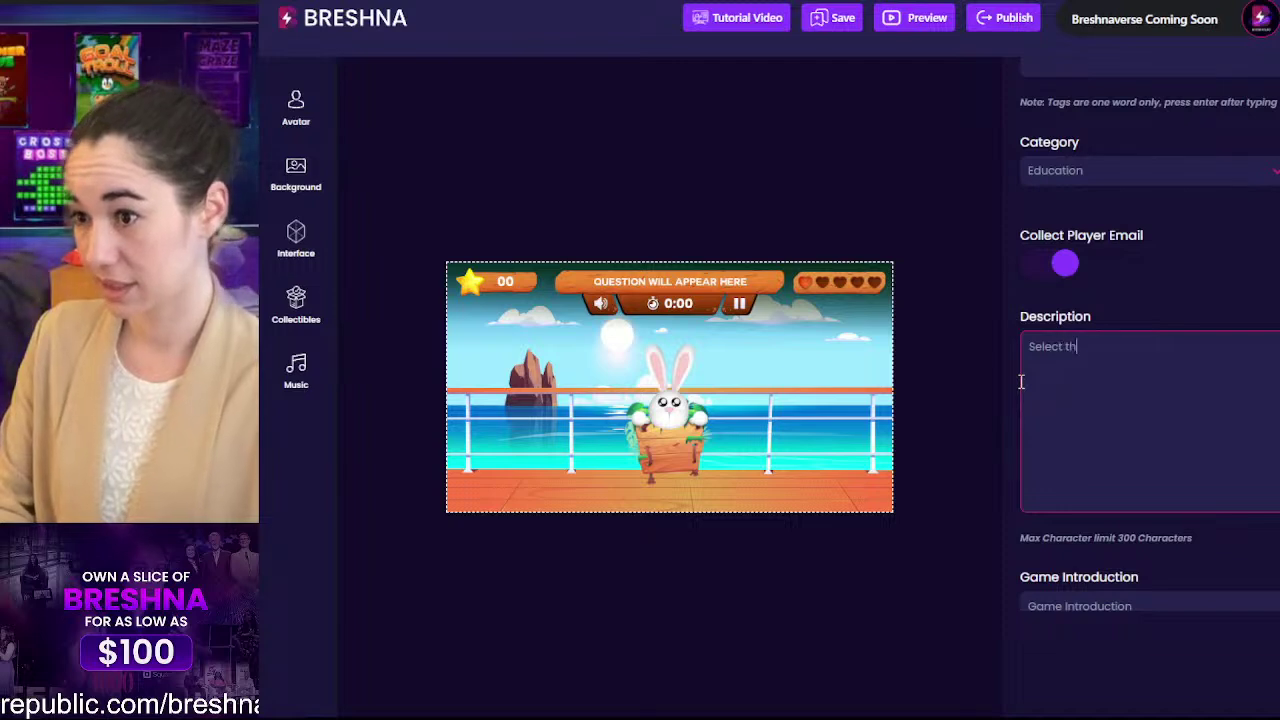
{"action": "type", "text": "e correct icon"}
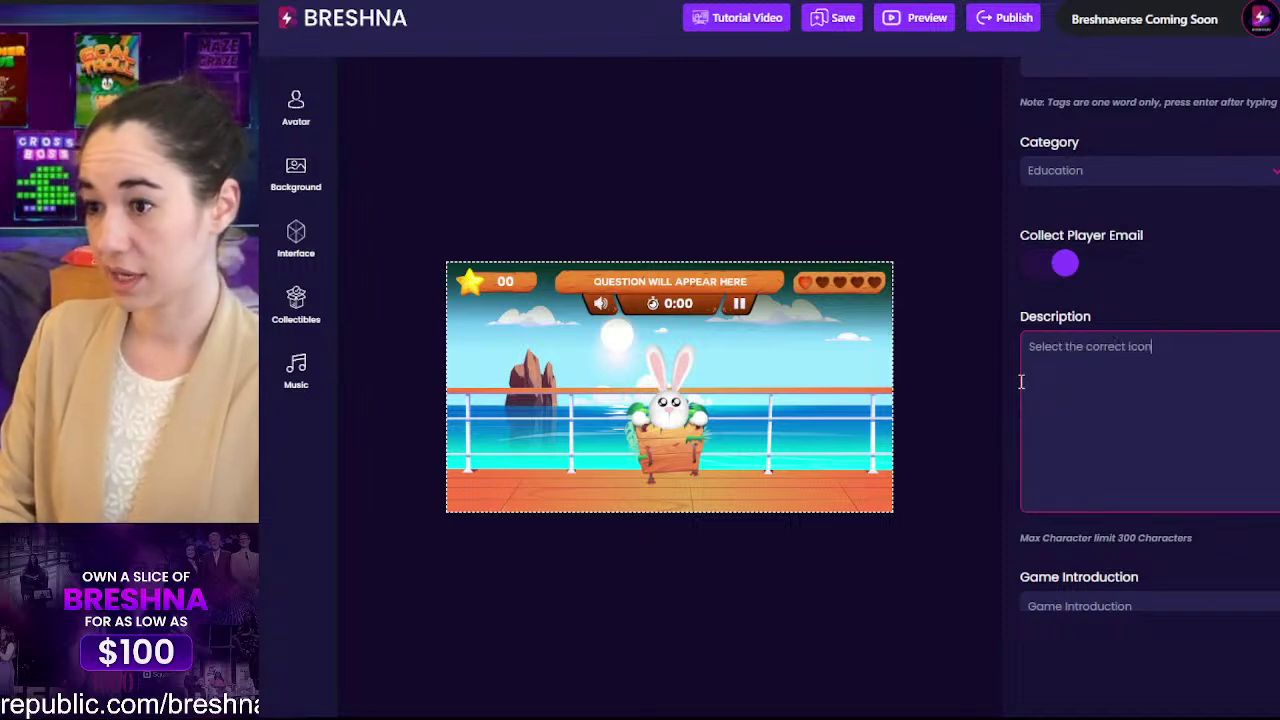
{"action": "type", "text": " for the app"}
{"action": "key", "text": "BackSpace"}
{"action": "key", "text": "BackSpace"}
{"action": "key", "text": "BackSpace"}
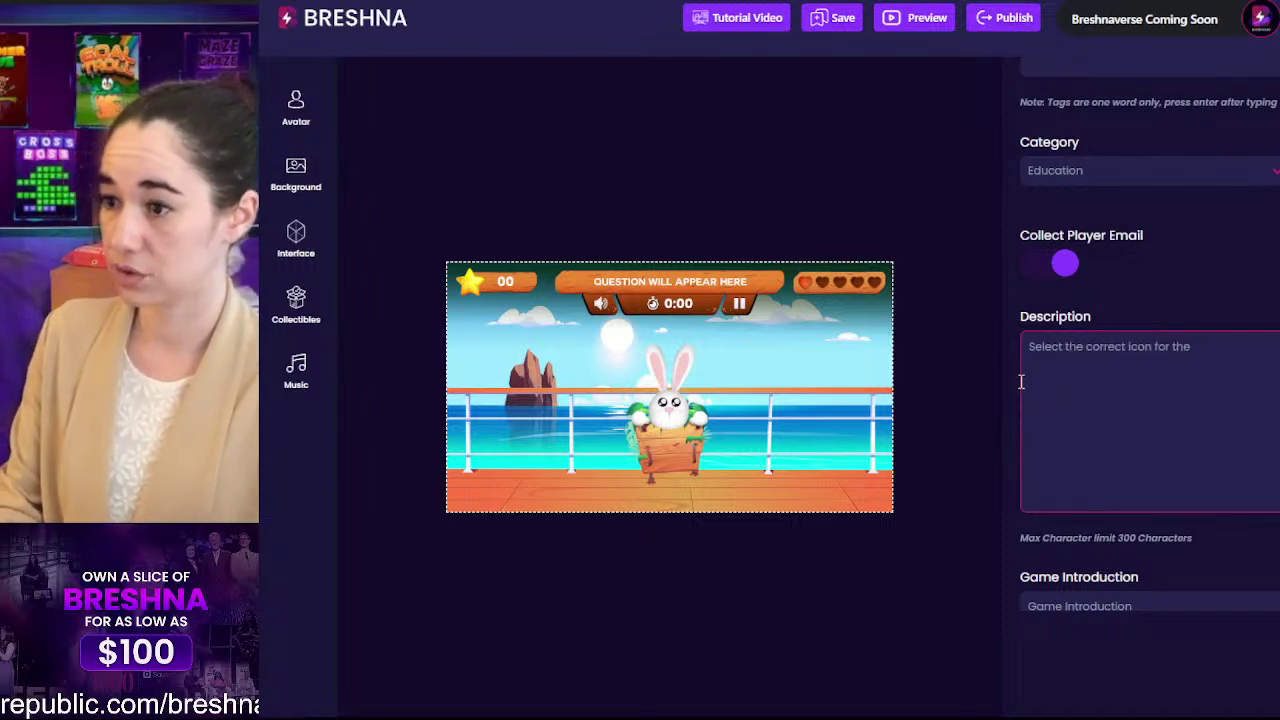
{"action": "type", "text": "Spanish wor"}
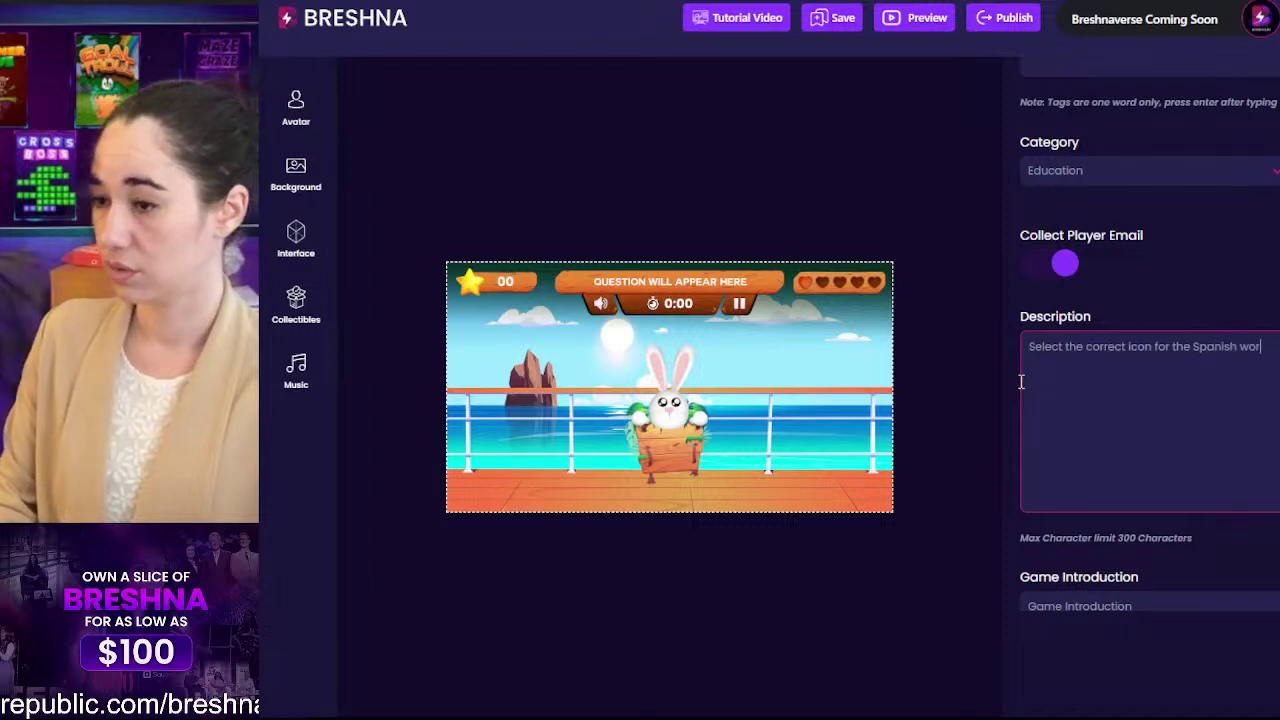
{"action": "type", "text": "d!"}
Step: Check the Game Introduction field and keep the description on a single line
{"action": "scroll", "coordinate": [1020, 378], "scroll_direction": "down", "scroll_amount": 2}
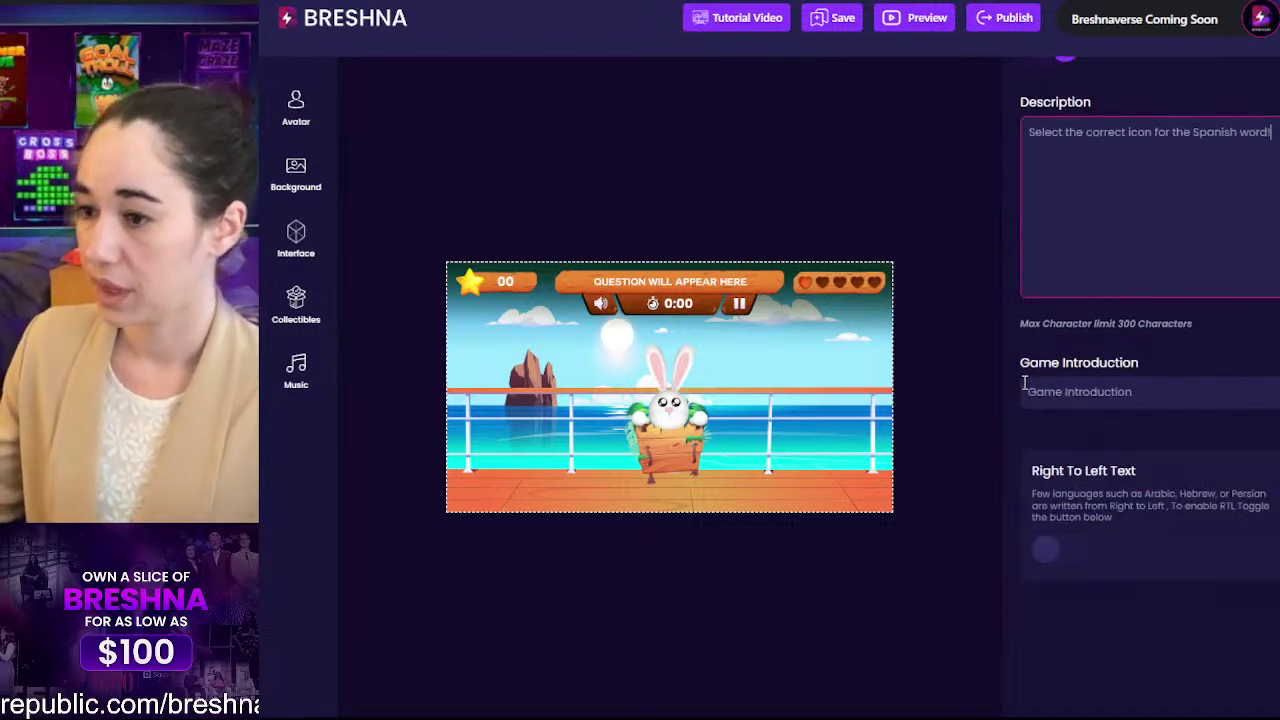
{"action": "left_click", "coordinate": [1077, 383]}
{"action": "double_click", "coordinate": [1077, 383]}
{"action": "key", "text": "ctrl+a"}
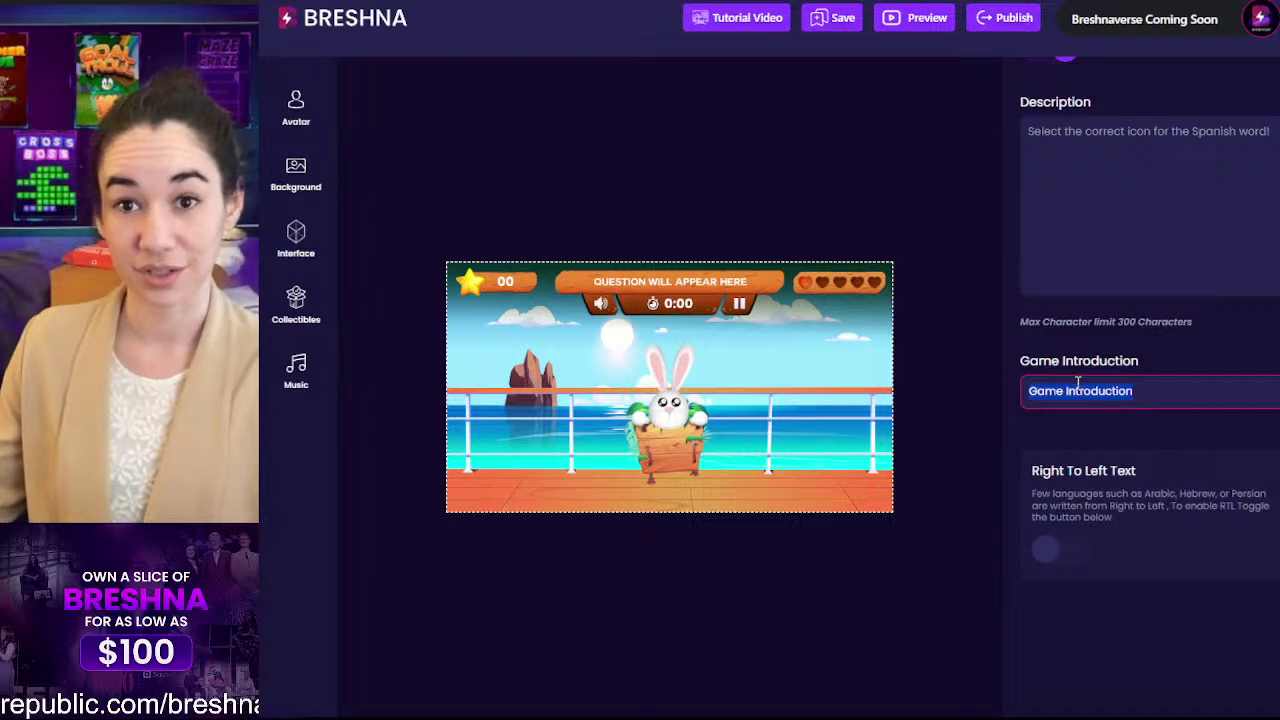
{"action": "scroll", "coordinate": [1077, 383], "scroll_direction": "up", "scroll_amount": 2}
{"action": "left_click", "coordinate": [1077, 291]}
{"action": "double_click", "coordinate": [1101, 222]}
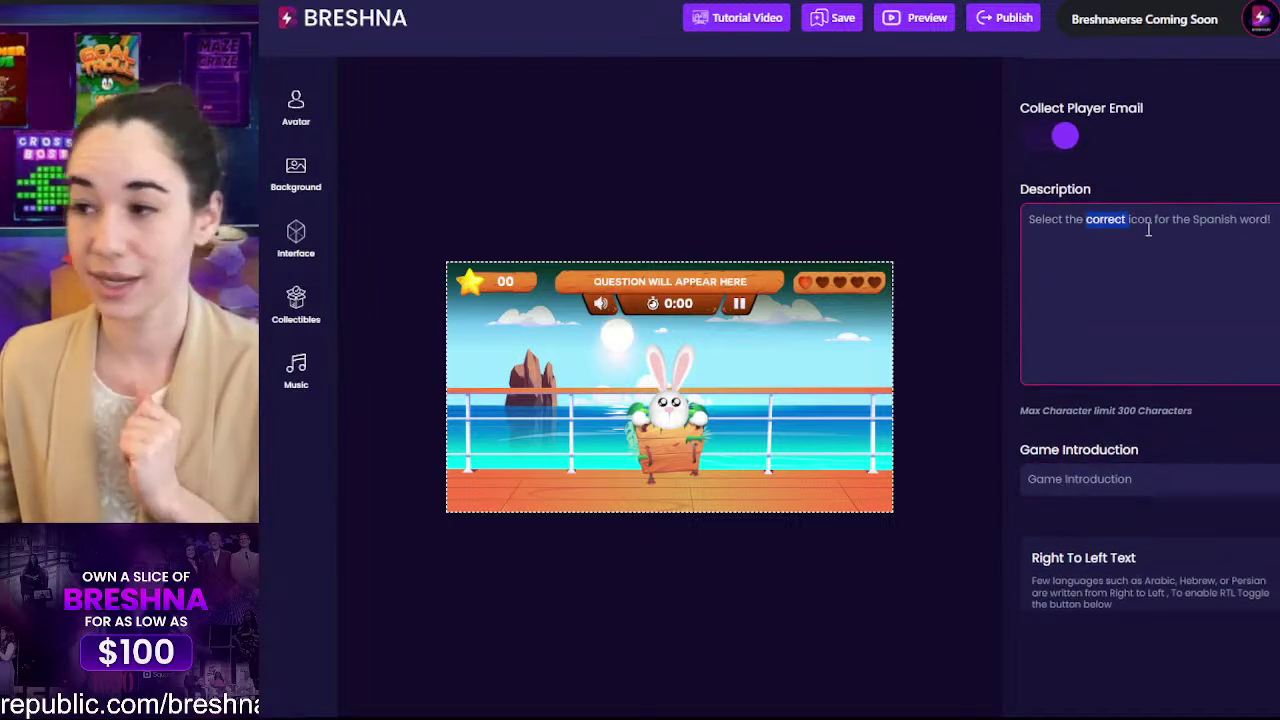
{"action": "left_click", "coordinate": [1150, 223]}
{"action": "key", "text": "Return"}
{"action": "key", "text": "Return"}
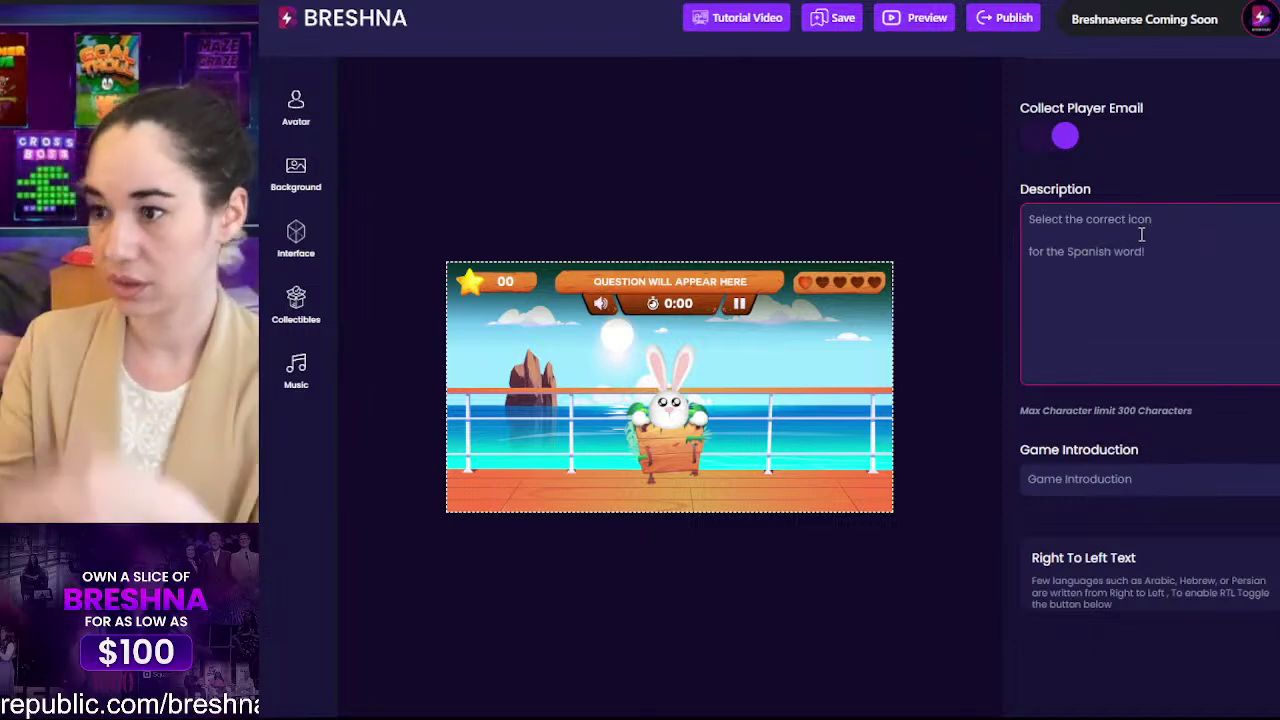
{"action": "key", "text": "BackSpace"}
{"action": "key", "text": "BackSpace"}
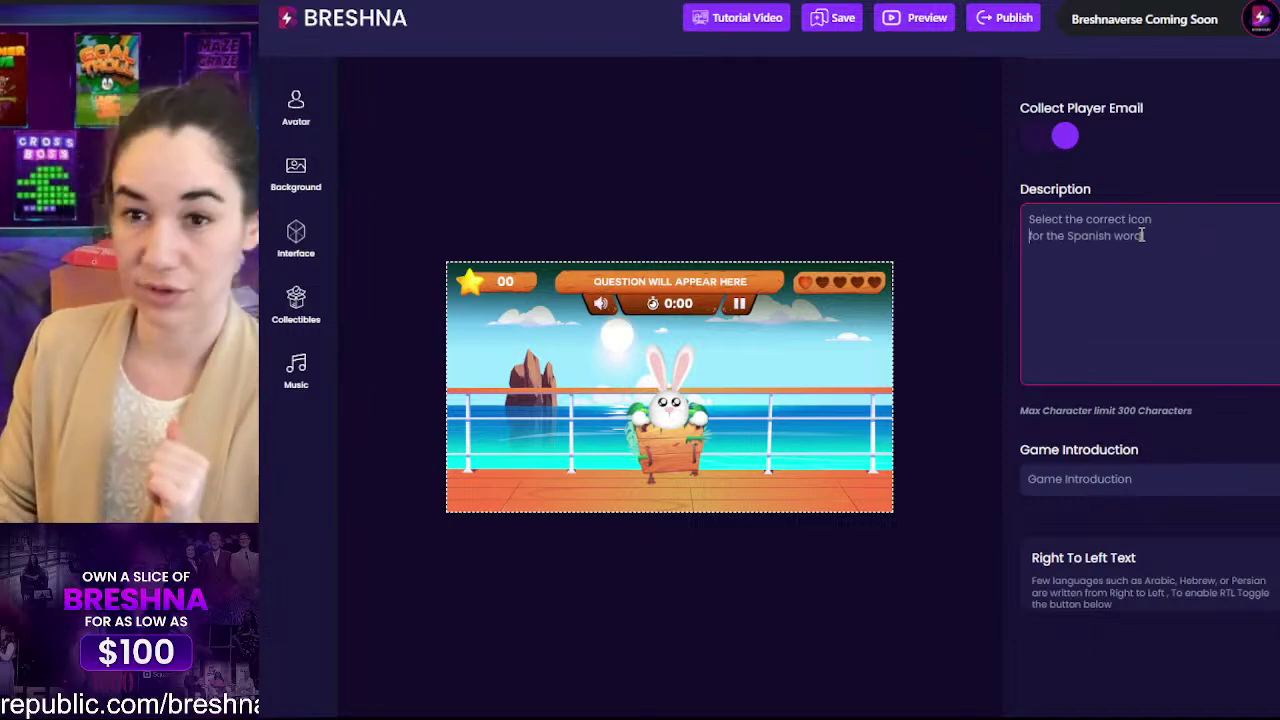
{"action": "scroll", "coordinate": [1141, 234], "scroll_direction": "down", "scroll_amount": 1}
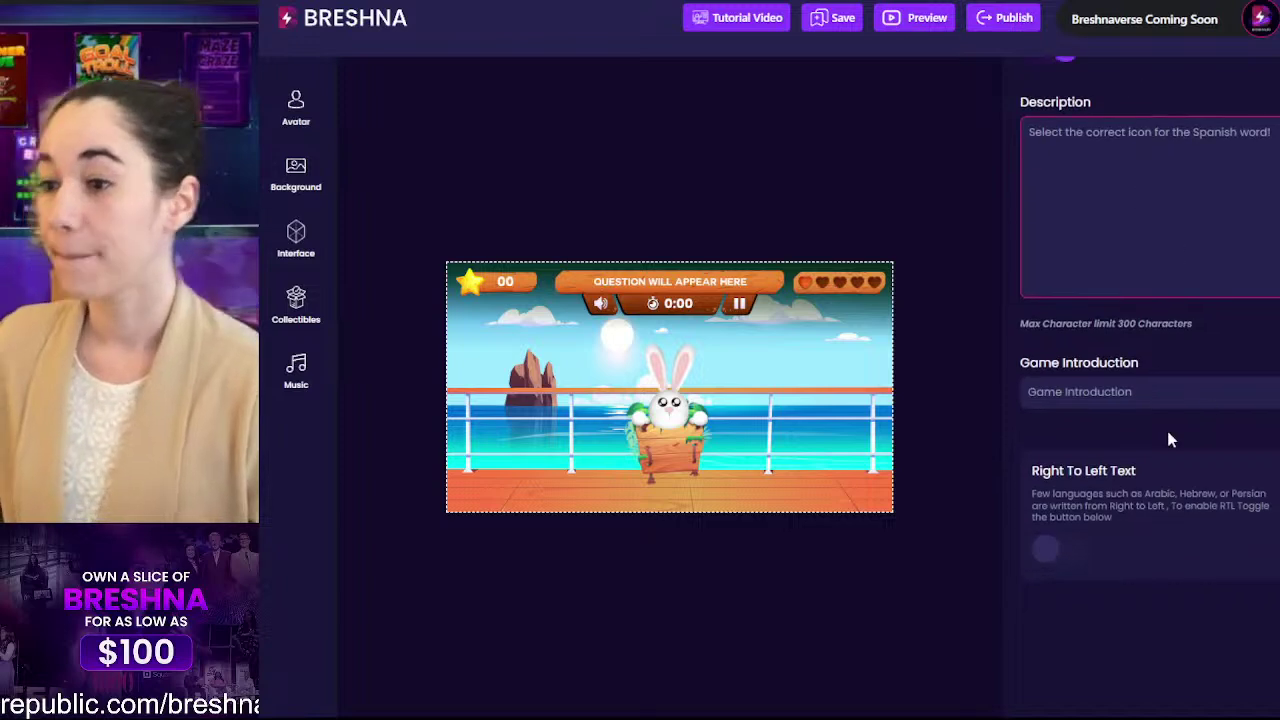
Step: Replace the Game Introduction text with the description sentence 'Select the correct icon for the Spanish word!'
{"action": "left_click", "coordinate": [1040, 390]}
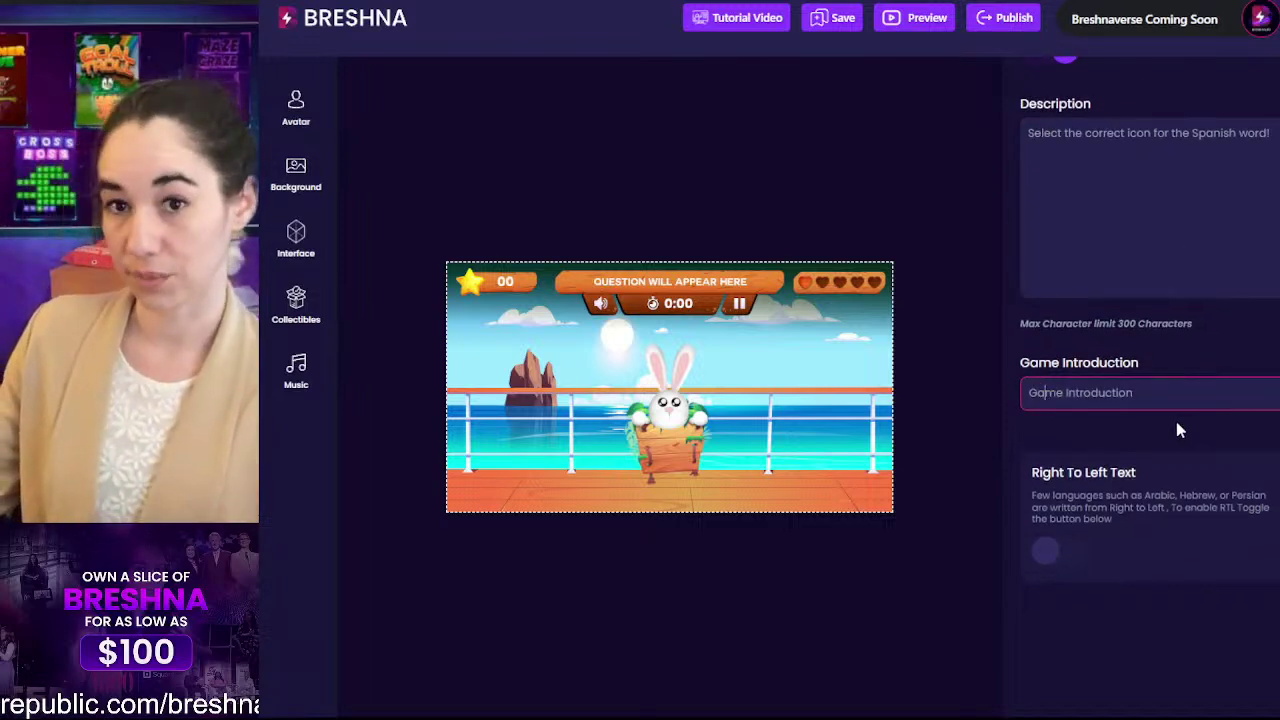
{"action": "left_click_drag", "start_coordinate": [1154, 400], "coordinate": [992, 418]}
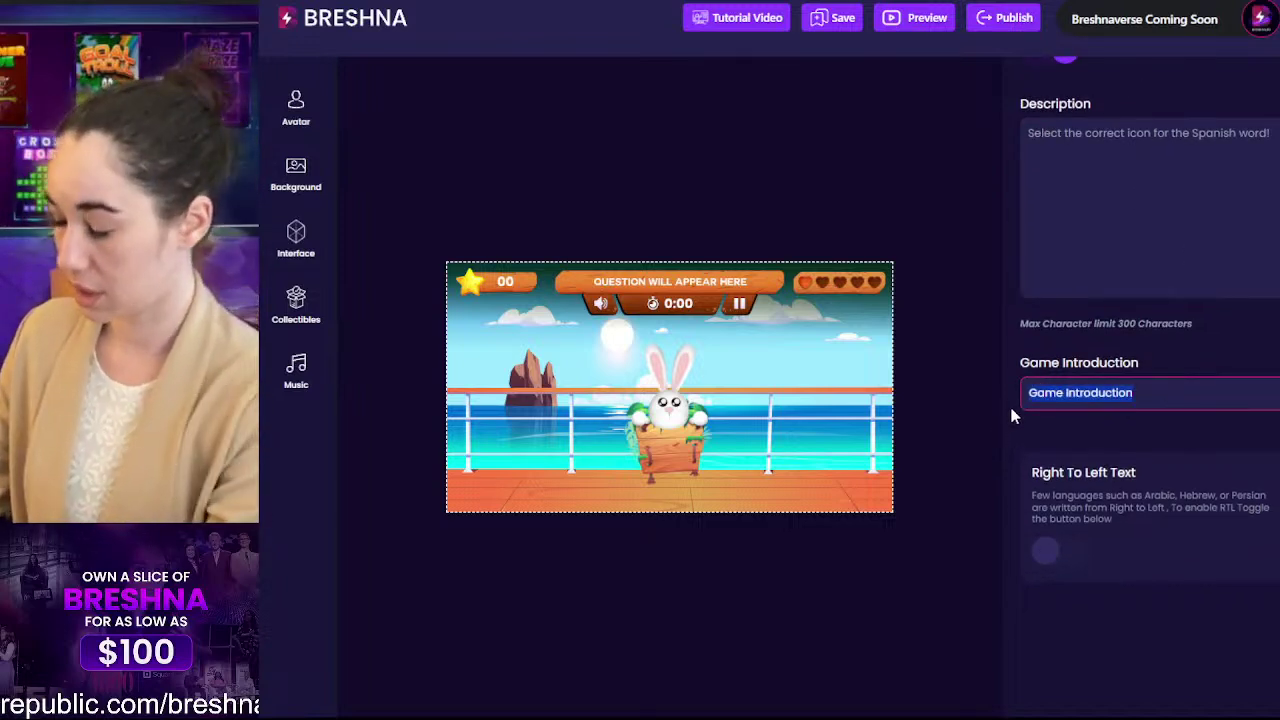
{"action": "key", "text": "BackSpace"}
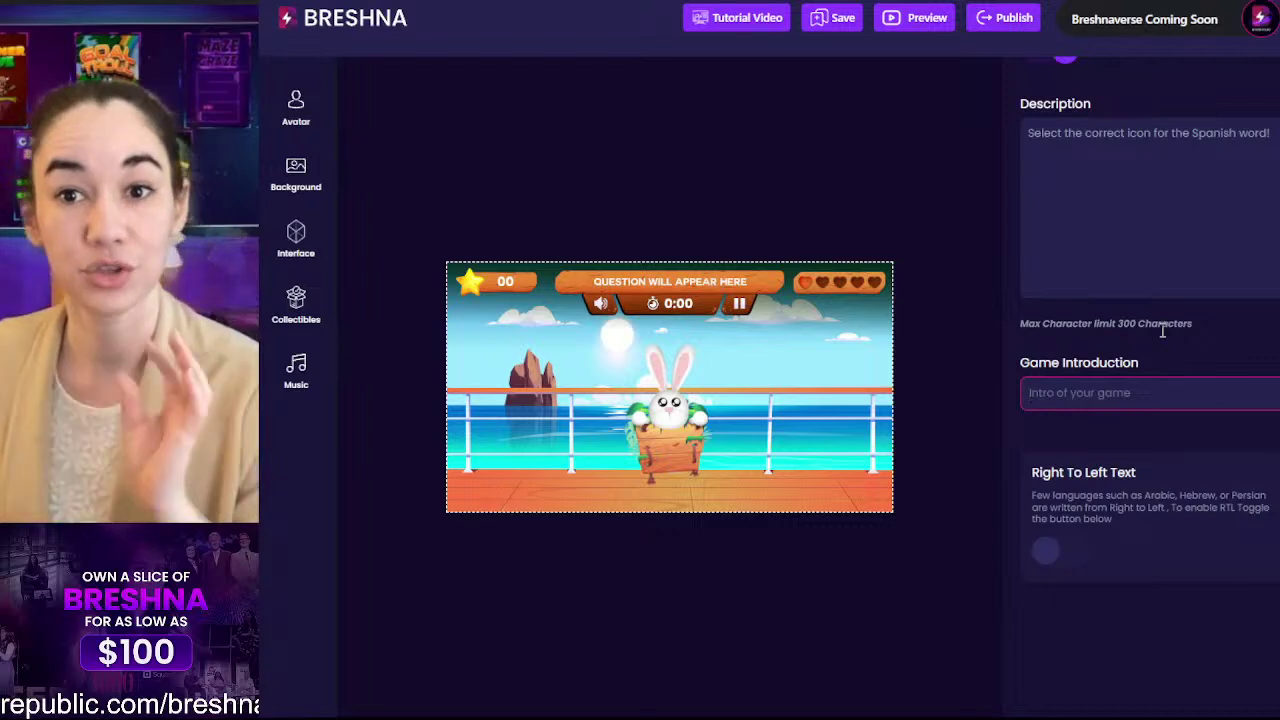
{"action": "left_click_drag", "start_coordinate": [1264, 135], "coordinate": [966, 141]}
{"action": "key", "text": "ctrl+c"}
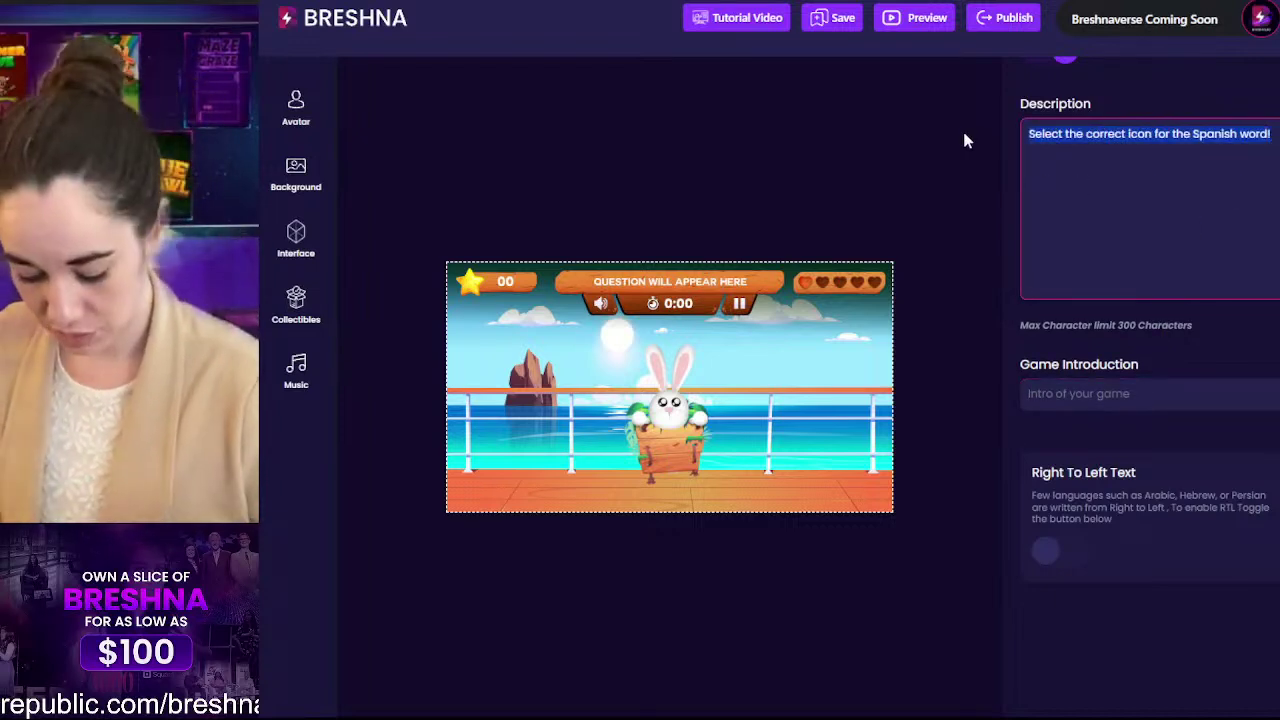
{"action": "left_click", "coordinate": [1060, 408]}
{"action": "key", "text": "ctrl+v"}
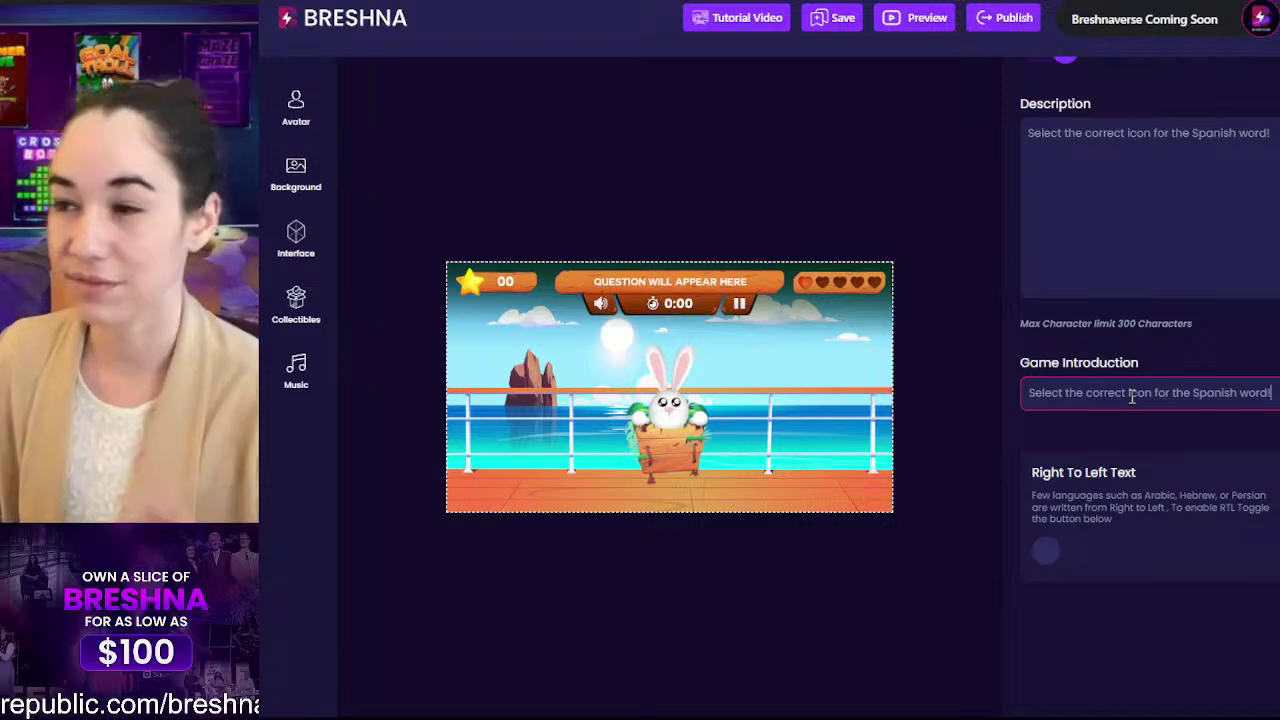
{"action": "scroll", "coordinate": [1211, 355], "scroll_direction": "up", "scroll_amount": 3}
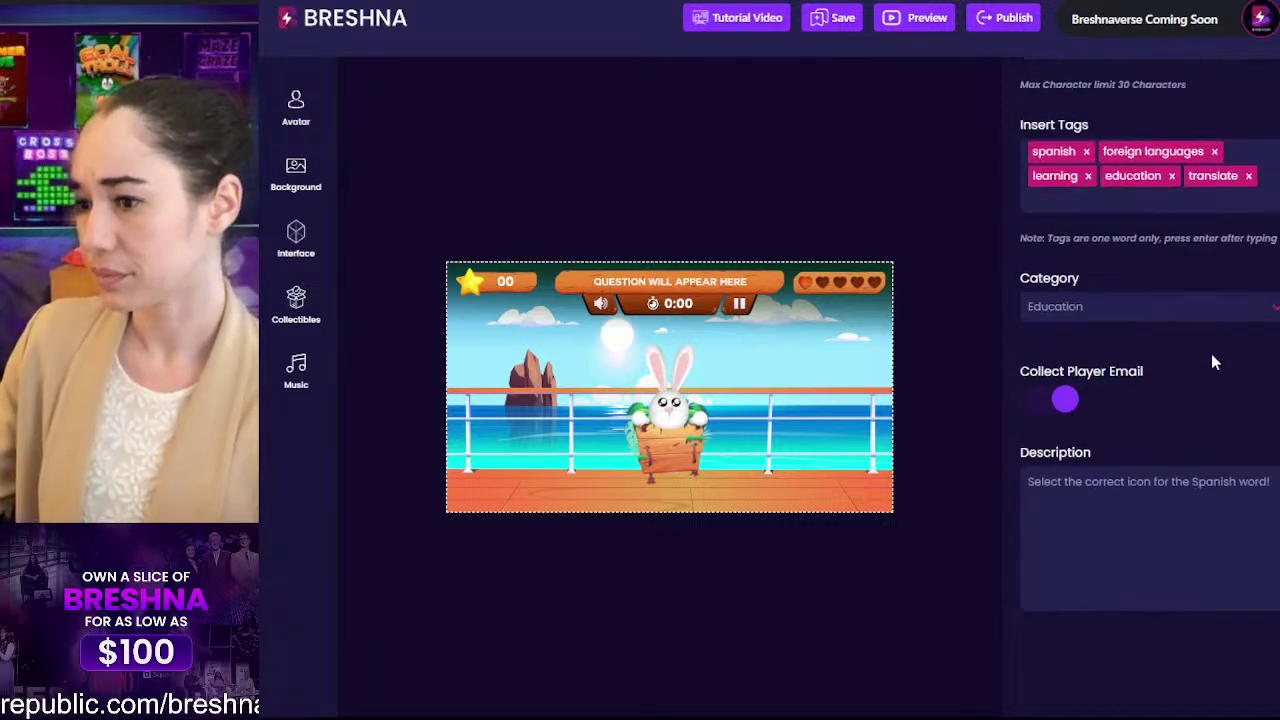
{"action": "scroll", "coordinate": [1211, 355], "scroll_direction": "down", "scroll_amount": 3}
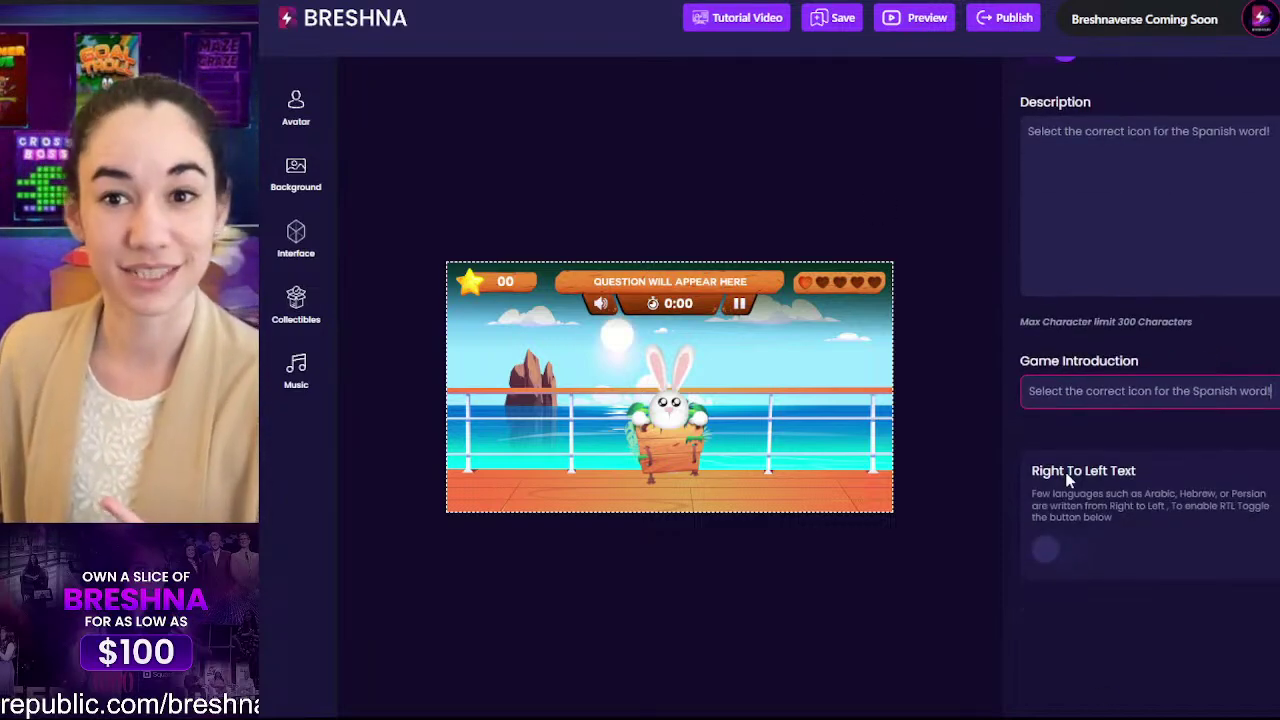
{"action": "scroll", "coordinate": [1180, 555], "scroll_direction": "up", "scroll_amount": 5}
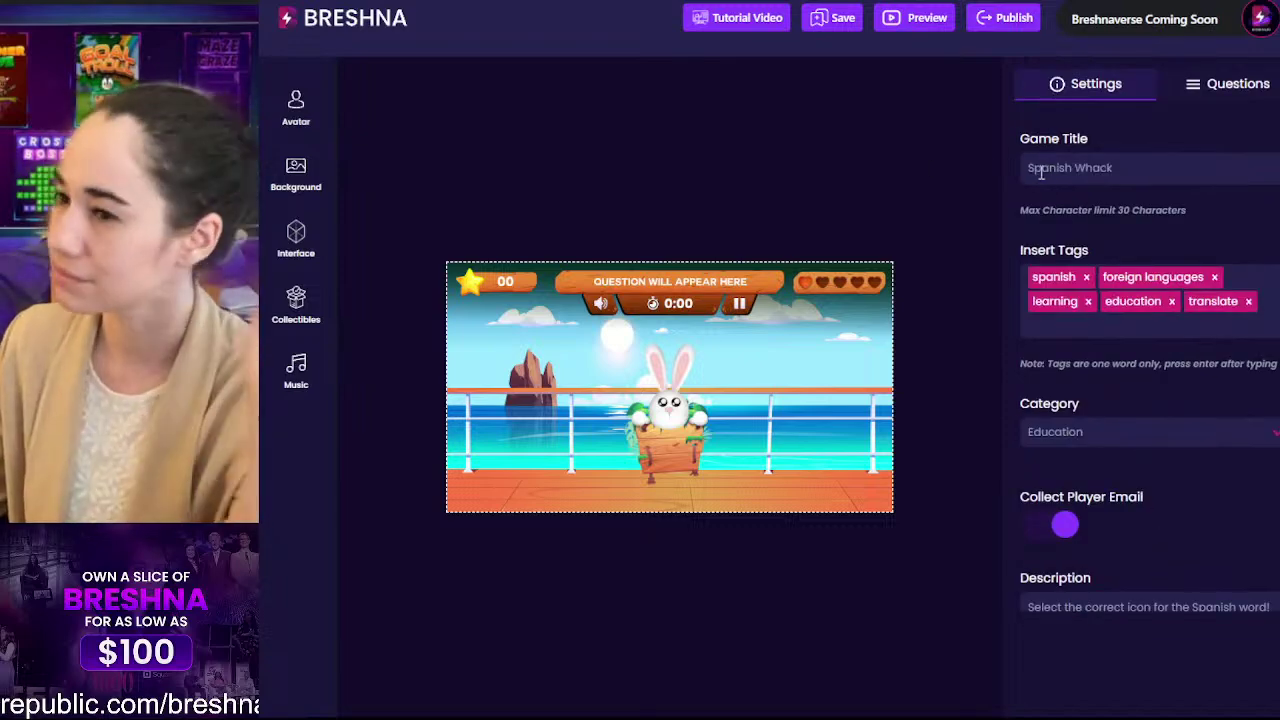
Step: Publish Spanish Whack live and launch it from the Congrats popup
{"action": "left_click", "coordinate": [1002, 20]}
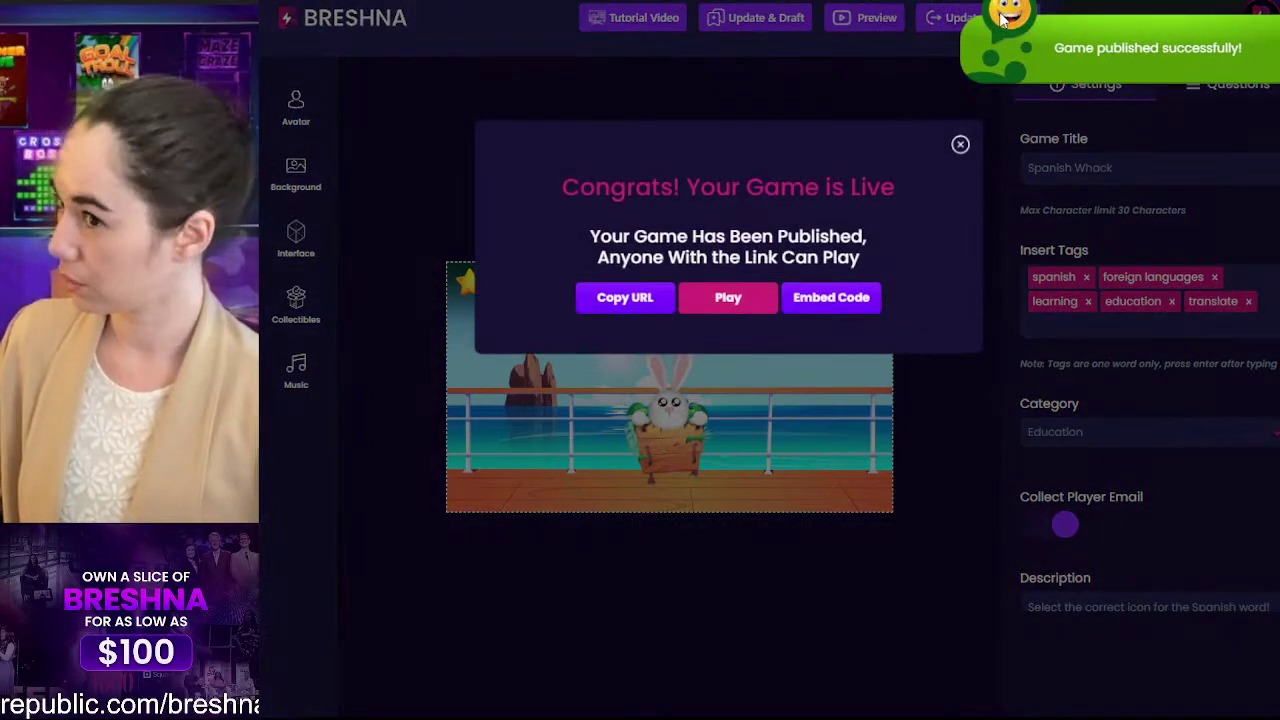
{"action": "left_click", "coordinate": [738, 298]}
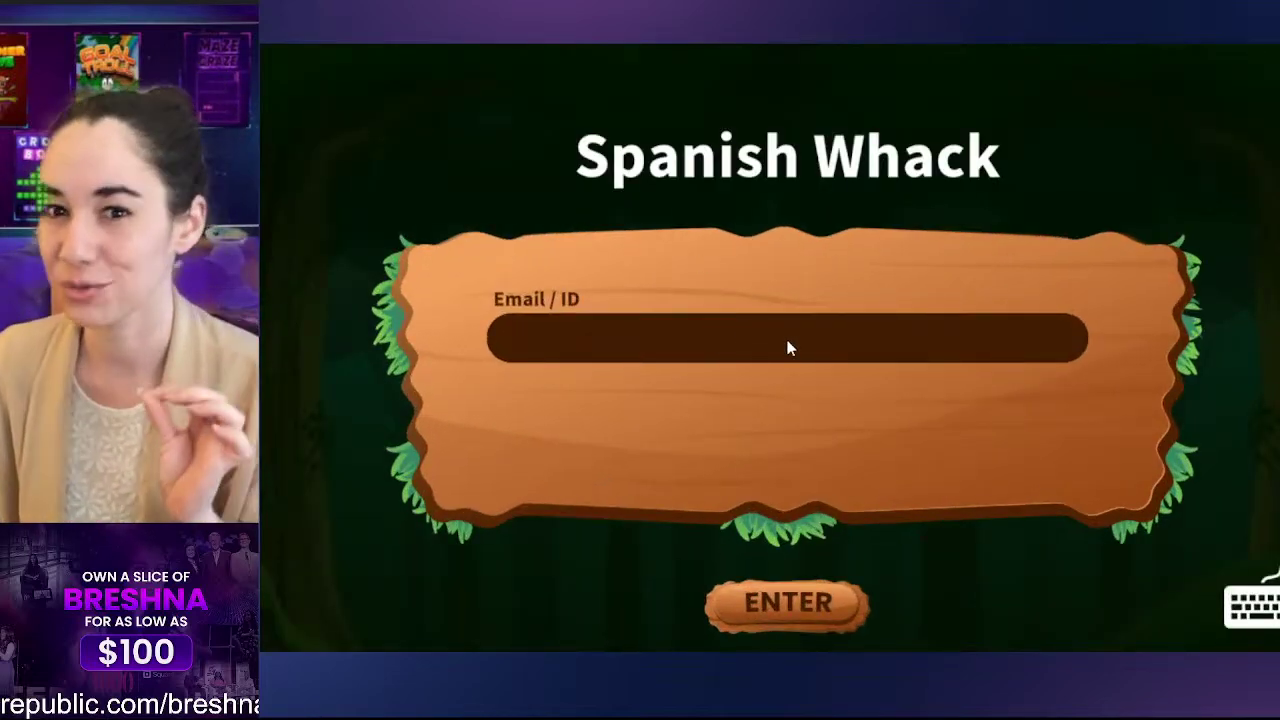
Step: Sign in to the game with the player's e-mail address
{"action": "left_click", "coordinate": [784, 340]}
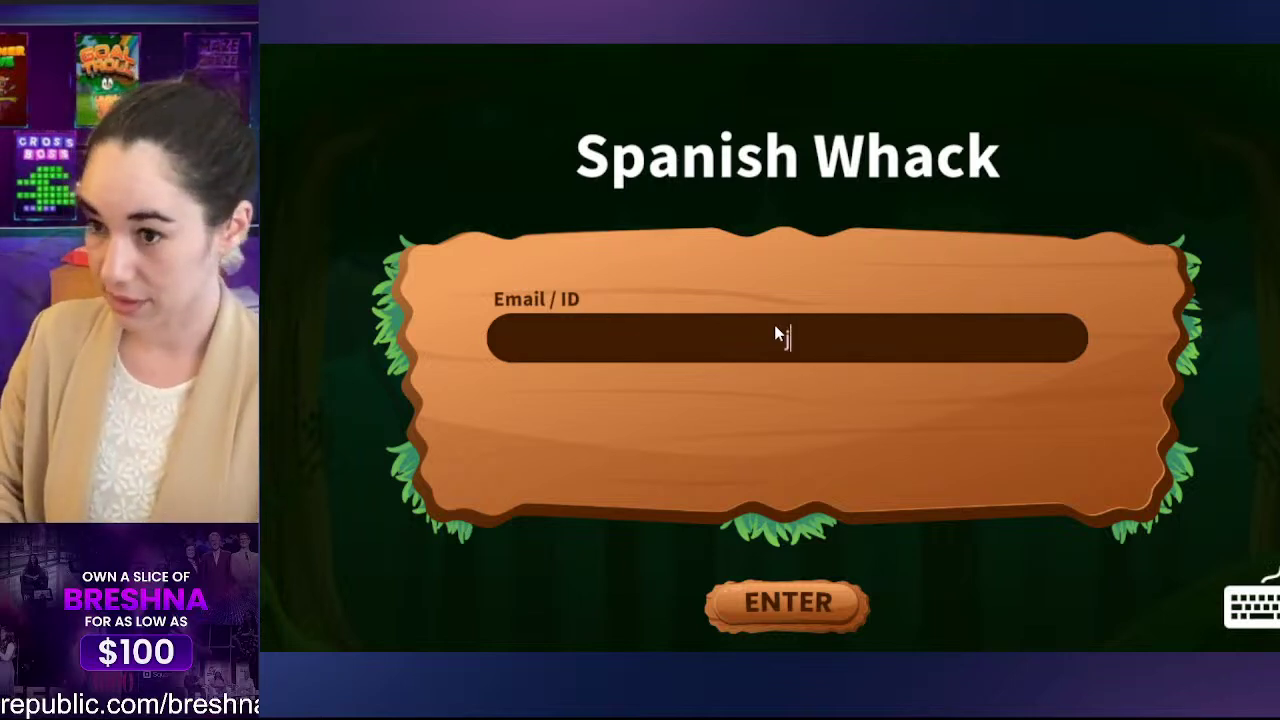
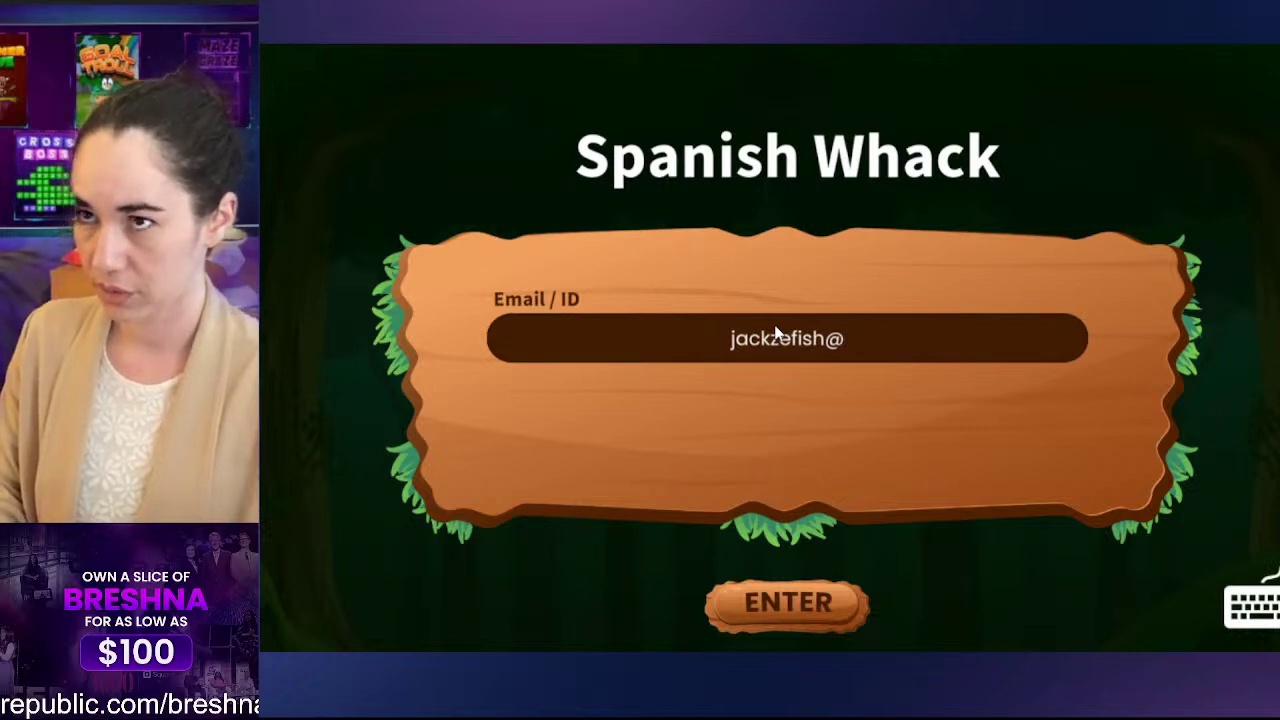
{"action": "key", "text": "Return"}
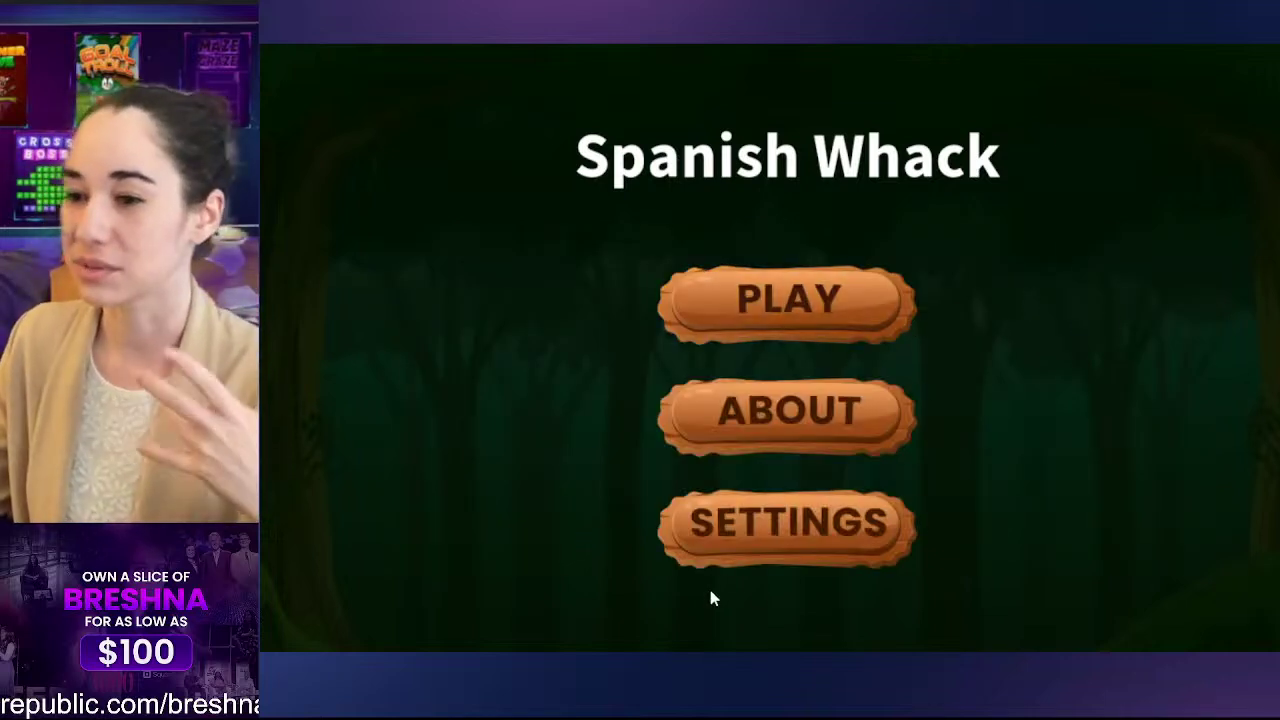
Step: Read the ABOUT instructions, then start an EASY level
{"action": "left_click", "coordinate": [785, 408]}
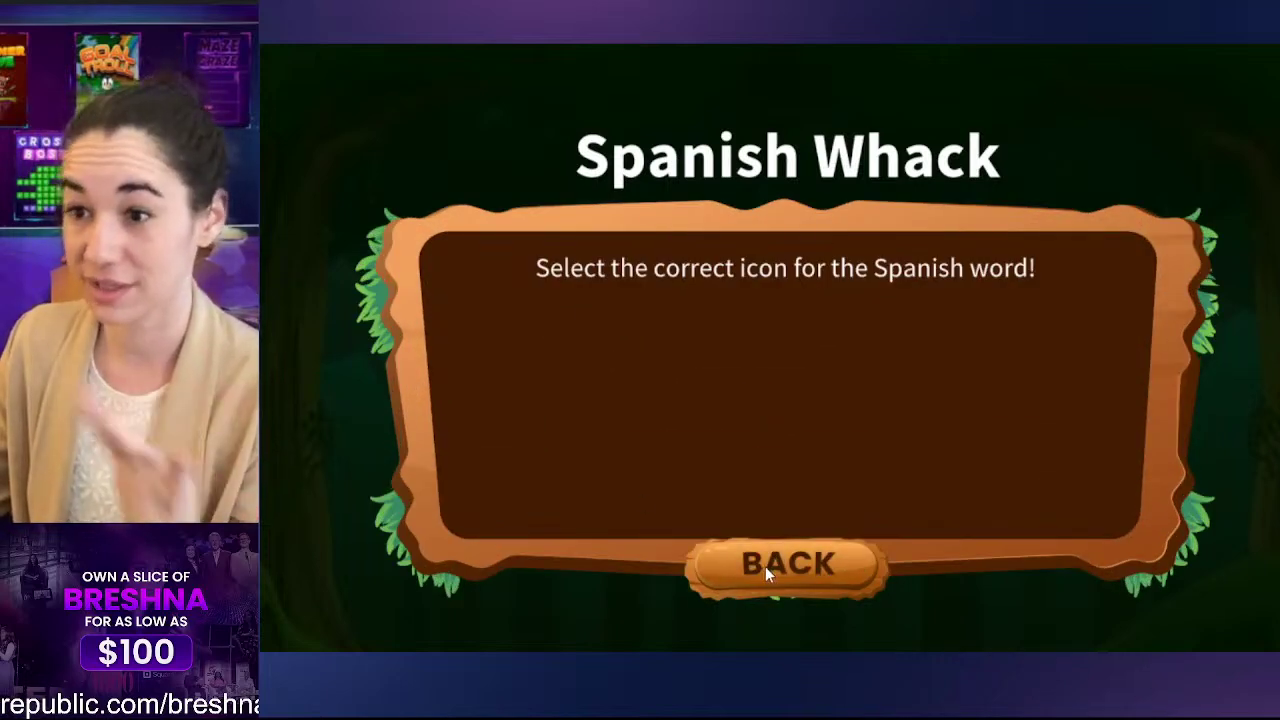
{"action": "left_click", "coordinate": [765, 566]}
{"action": "left_click", "coordinate": [792, 296]}
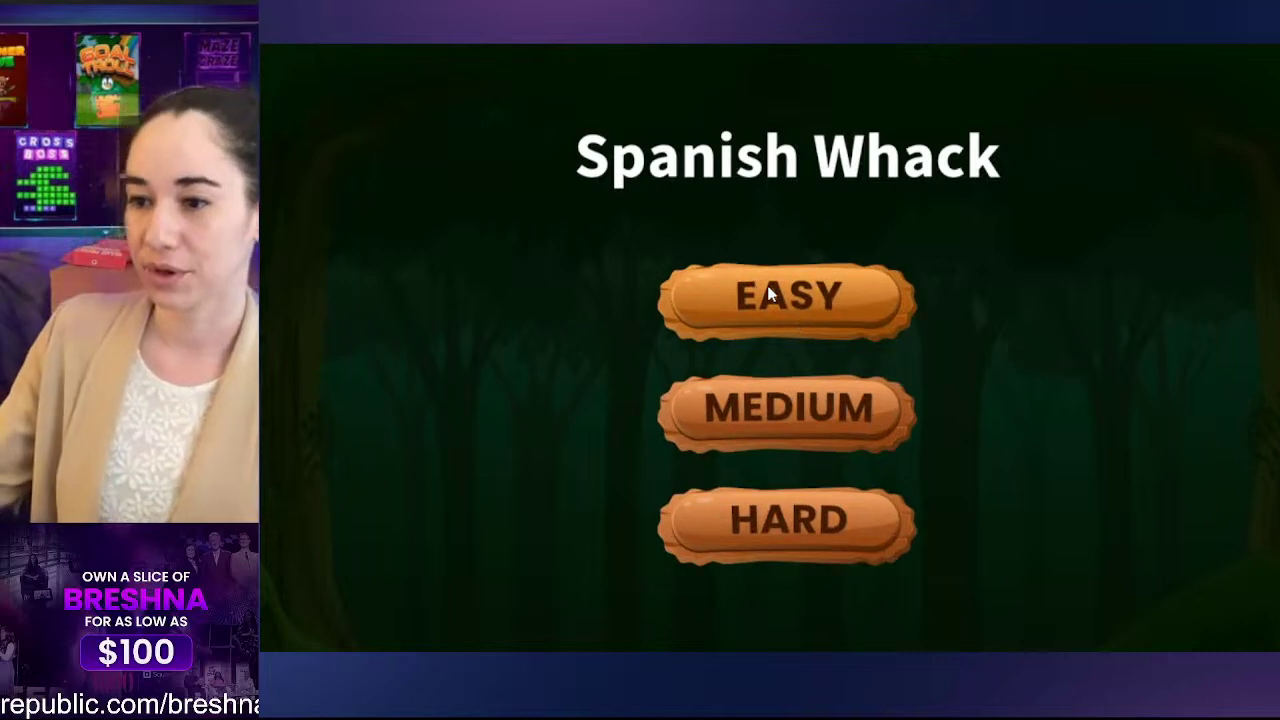
{"action": "left_click", "coordinate": [772, 292]}
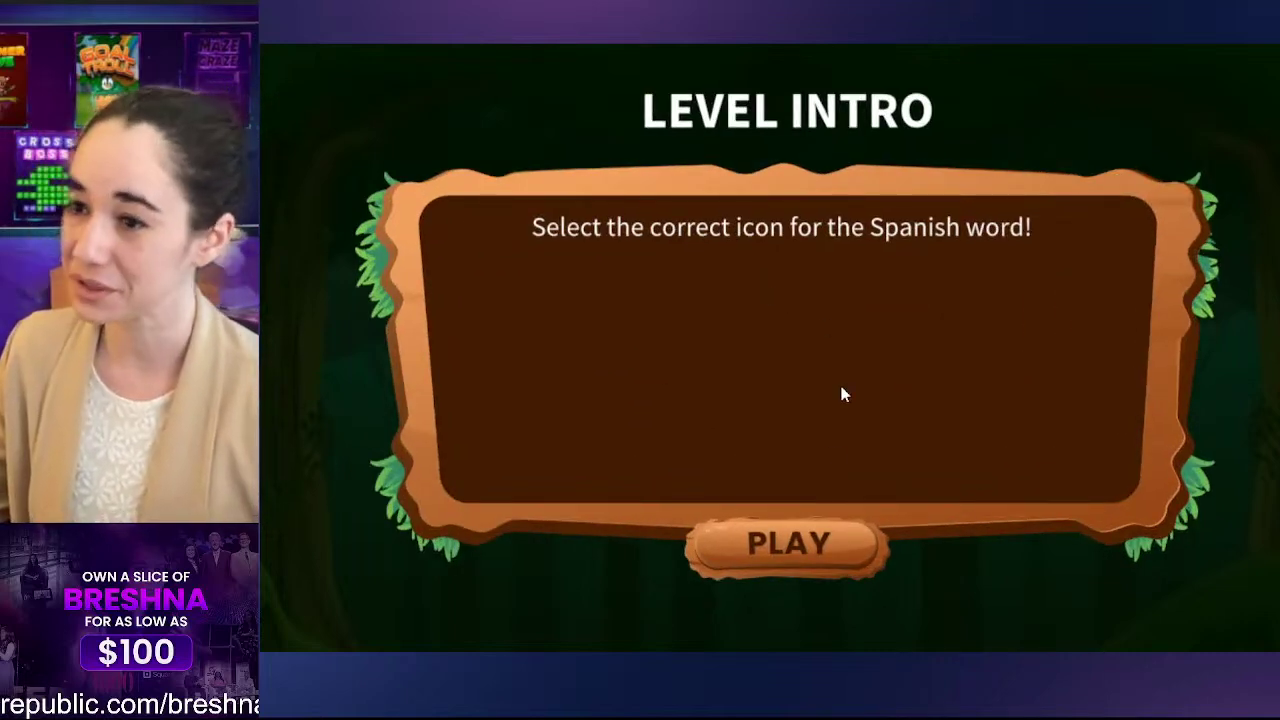
{"action": "left_click", "coordinate": [789, 548]}
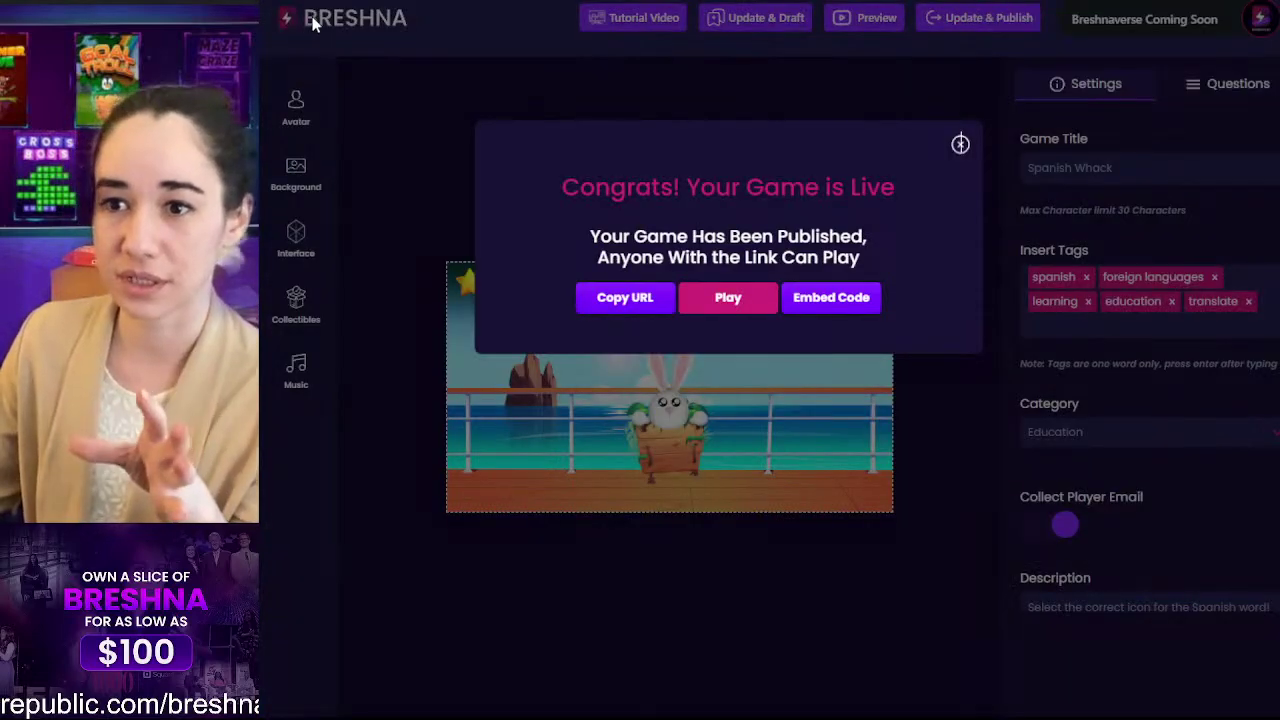
Step: Dismiss the game-live message and browse the Breshna home page templates
{"action": "left_click", "coordinate": [312, 20]}
{"action": "left_click", "coordinate": [341, 26]}
{"action": "scroll", "coordinate": [802, 302], "scroll_direction": "down", "scroll_amount": 4}
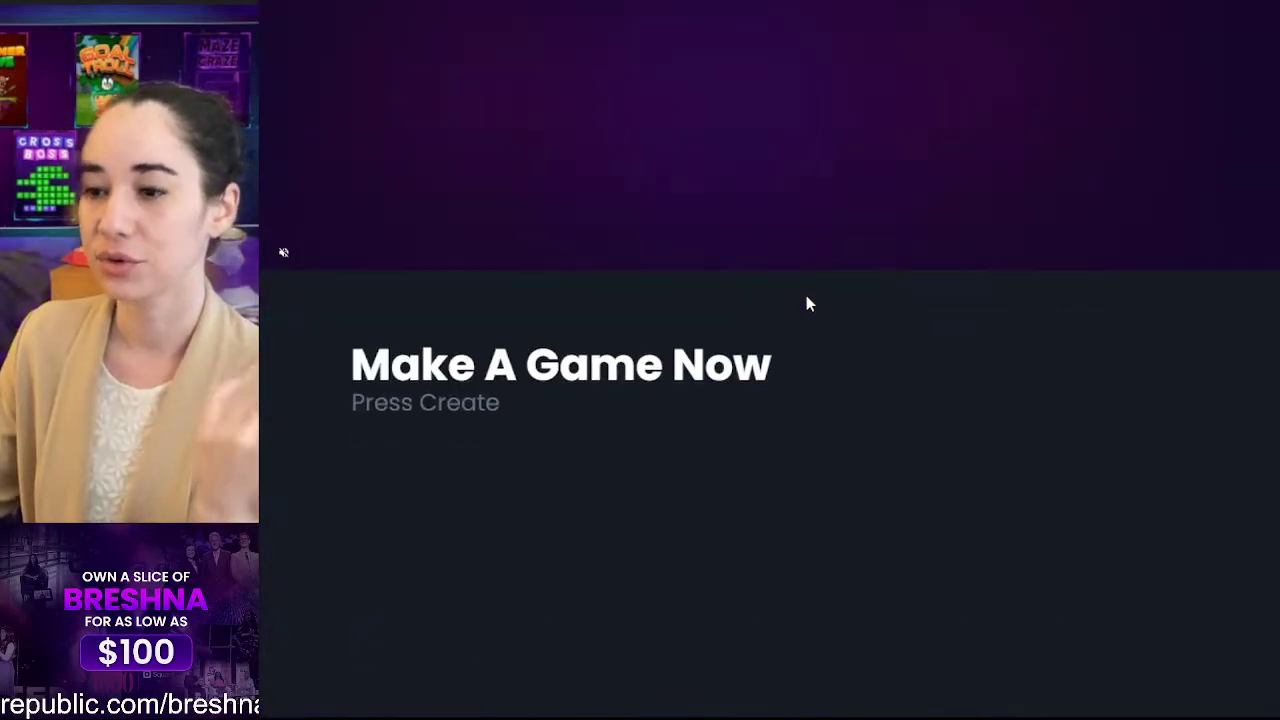
{"action": "scroll", "coordinate": [808, 303], "scroll_direction": "down", "scroll_amount": 5}
{"action": "scroll", "coordinate": [880, 343], "scroll_direction": "up", "scroll_amount": 2}
{"action": "scroll", "coordinate": [966, 371], "scroll_direction": "down", "scroll_amount": 1}
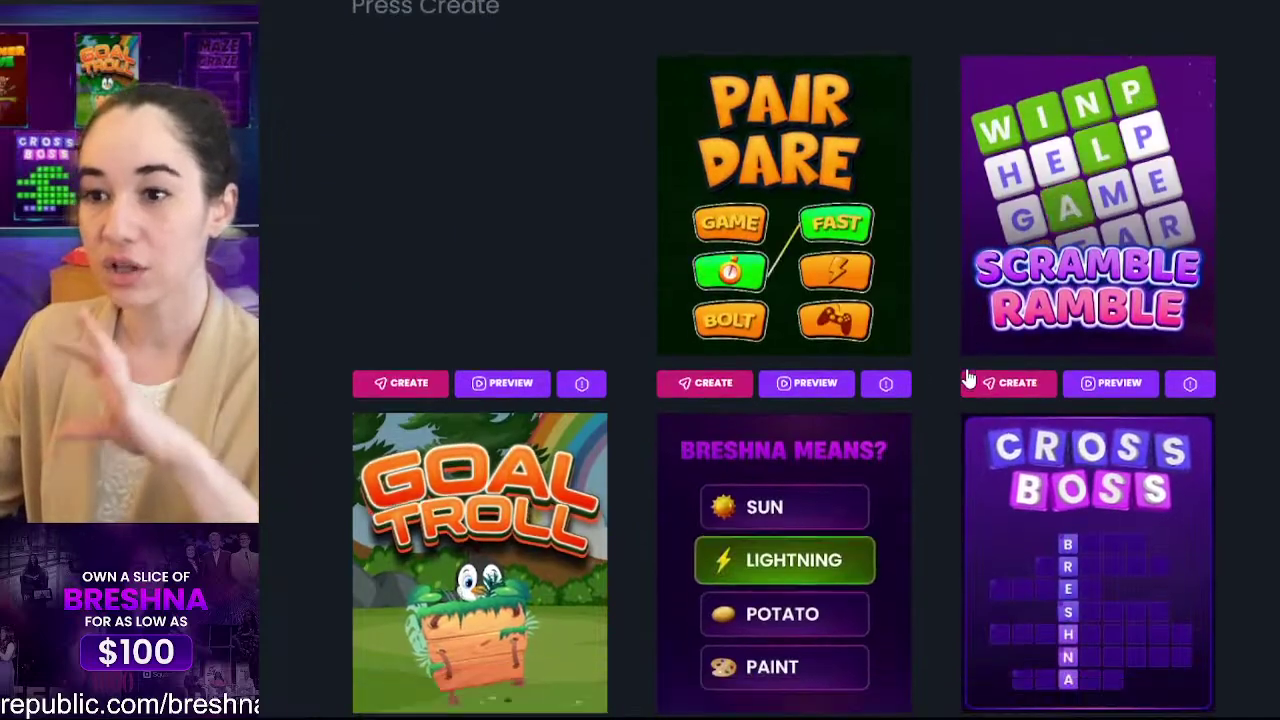
{"action": "scroll", "coordinate": [968, 377], "scroll_direction": "down", "scroll_amount": 4}
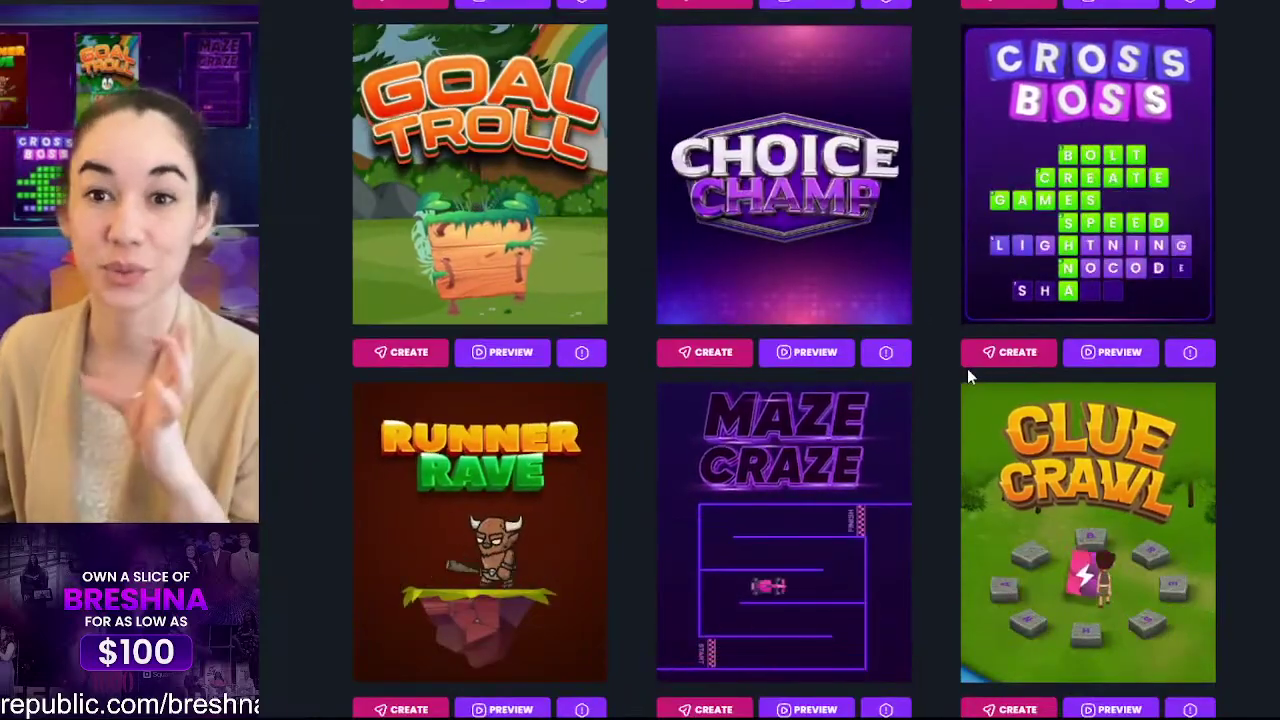
{"action": "scroll", "coordinate": [967, 368], "scroll_direction": "up", "scroll_amount": 6}
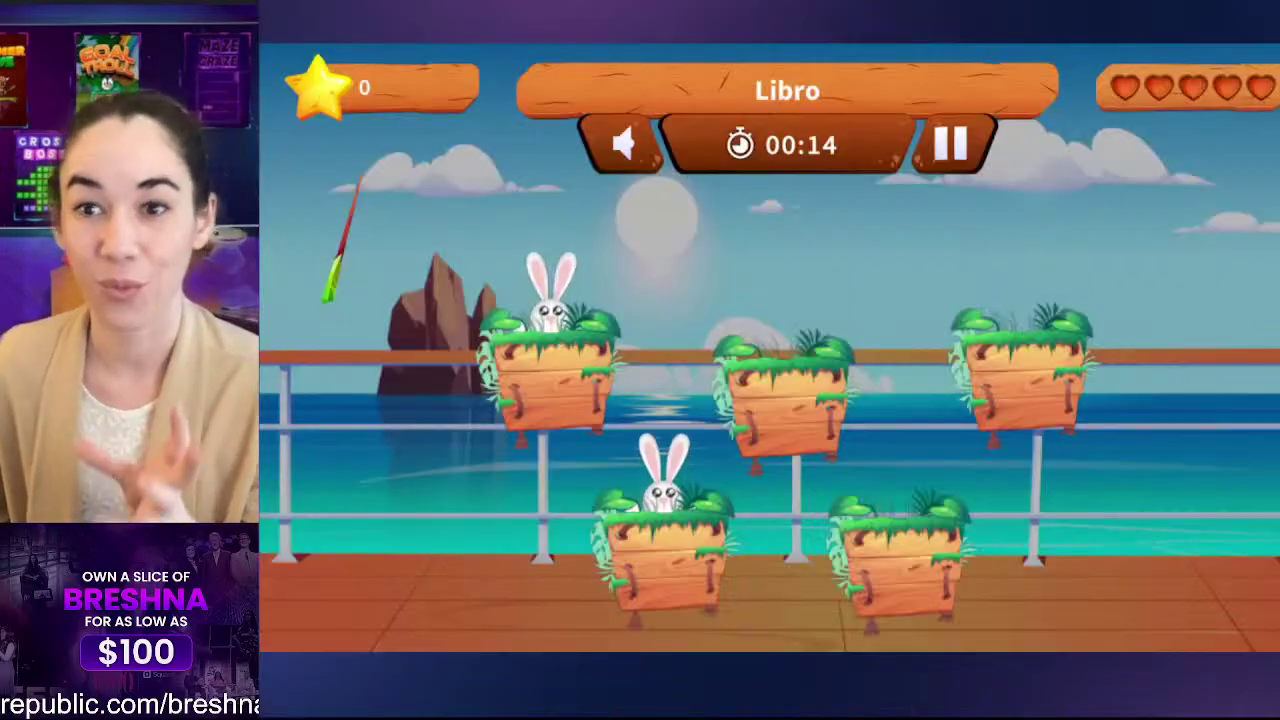
Step: Match Libro, Perro, Amigo, Gato and Comido to the book, dog, friends, cat and food pictures
{"action": "left_click", "coordinate": [565, 205]}
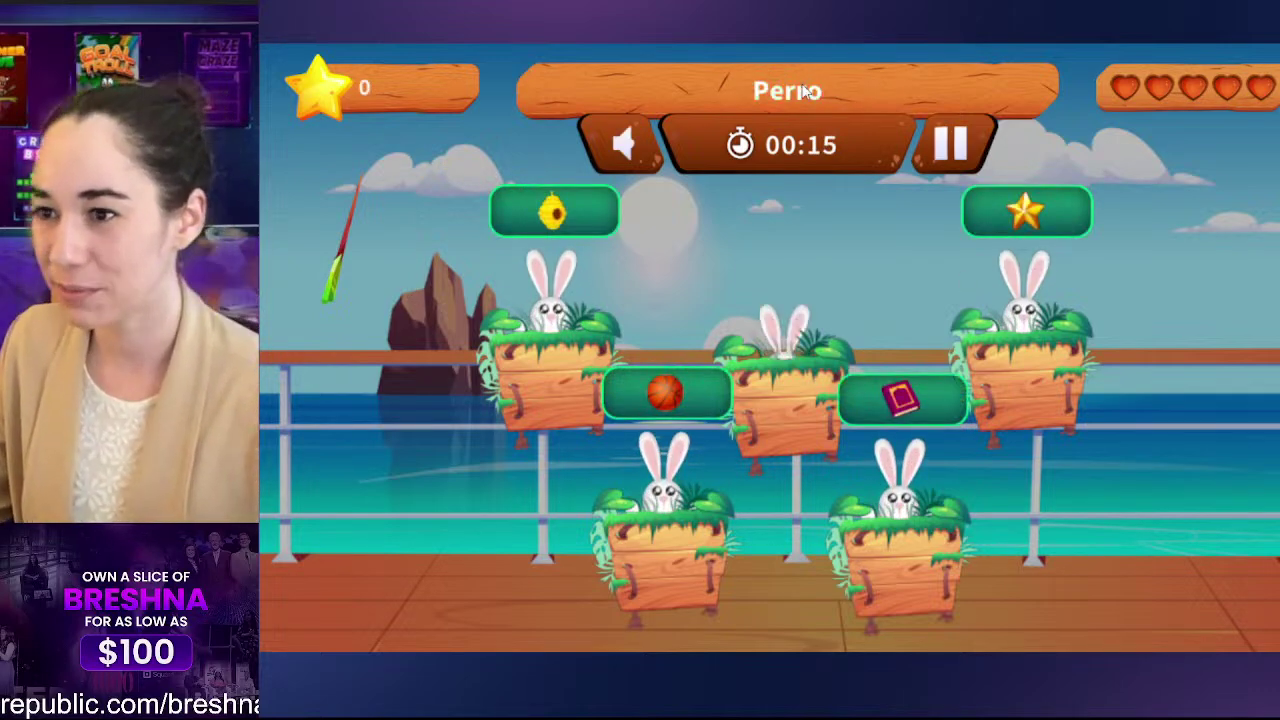
{"action": "left_click", "coordinate": [540, 215]}
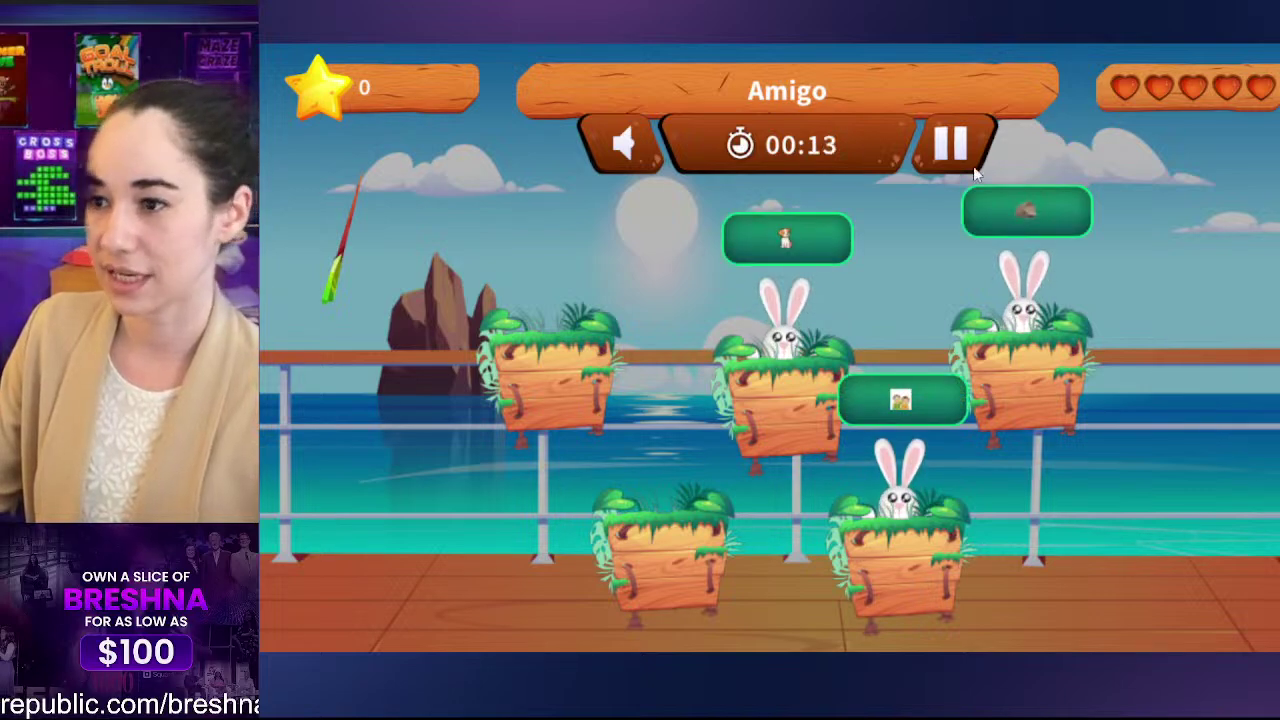
{"action": "left_click", "coordinate": [897, 408]}
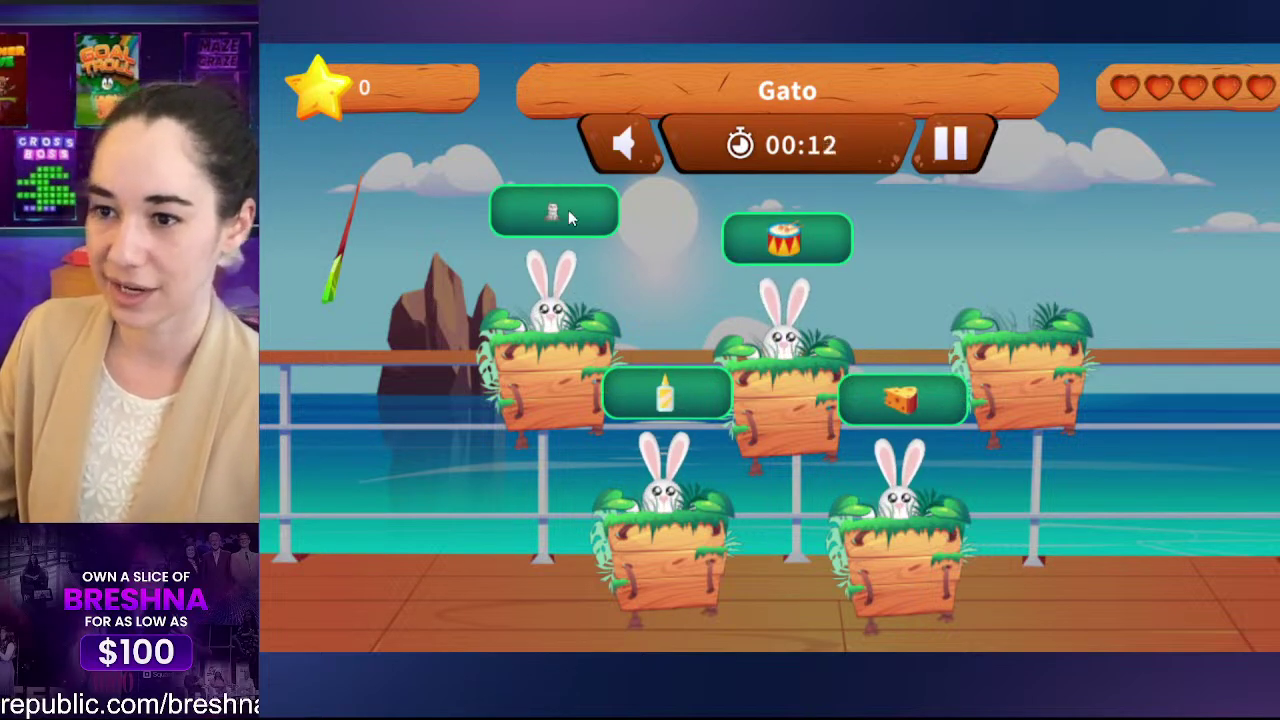
{"action": "left_click", "coordinate": [566, 214]}
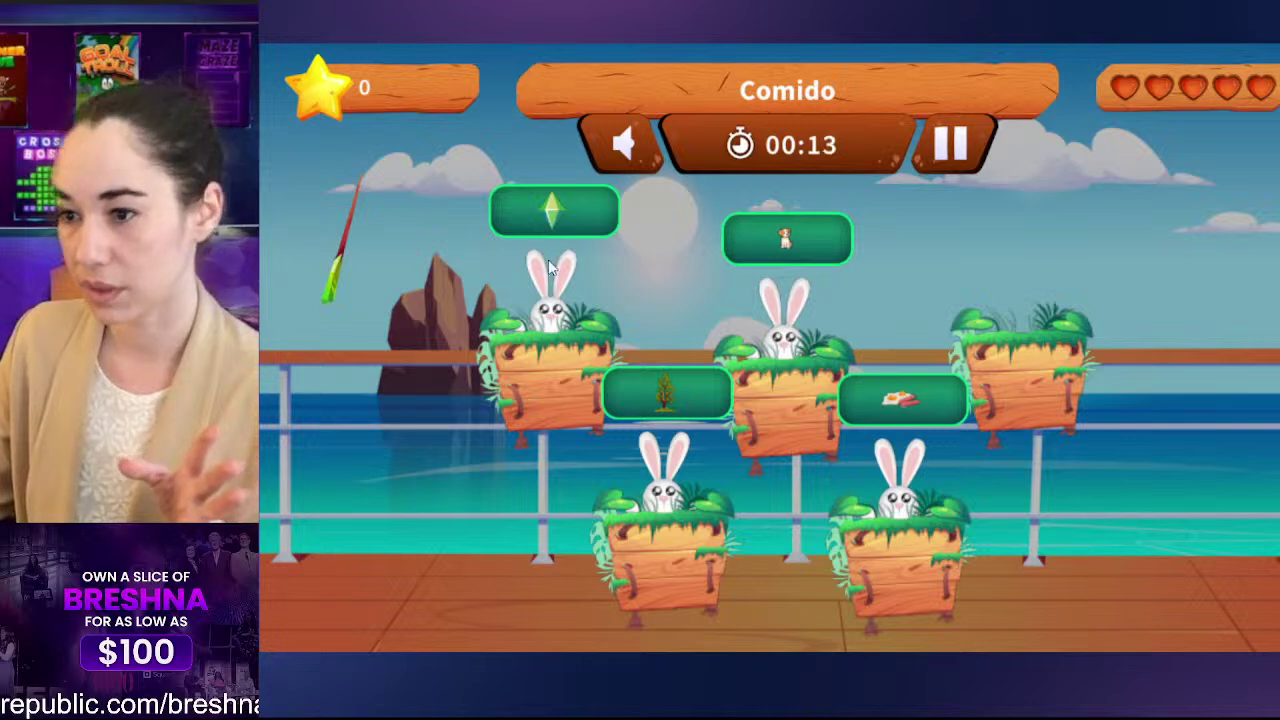
{"action": "left_click", "coordinate": [897, 400]}
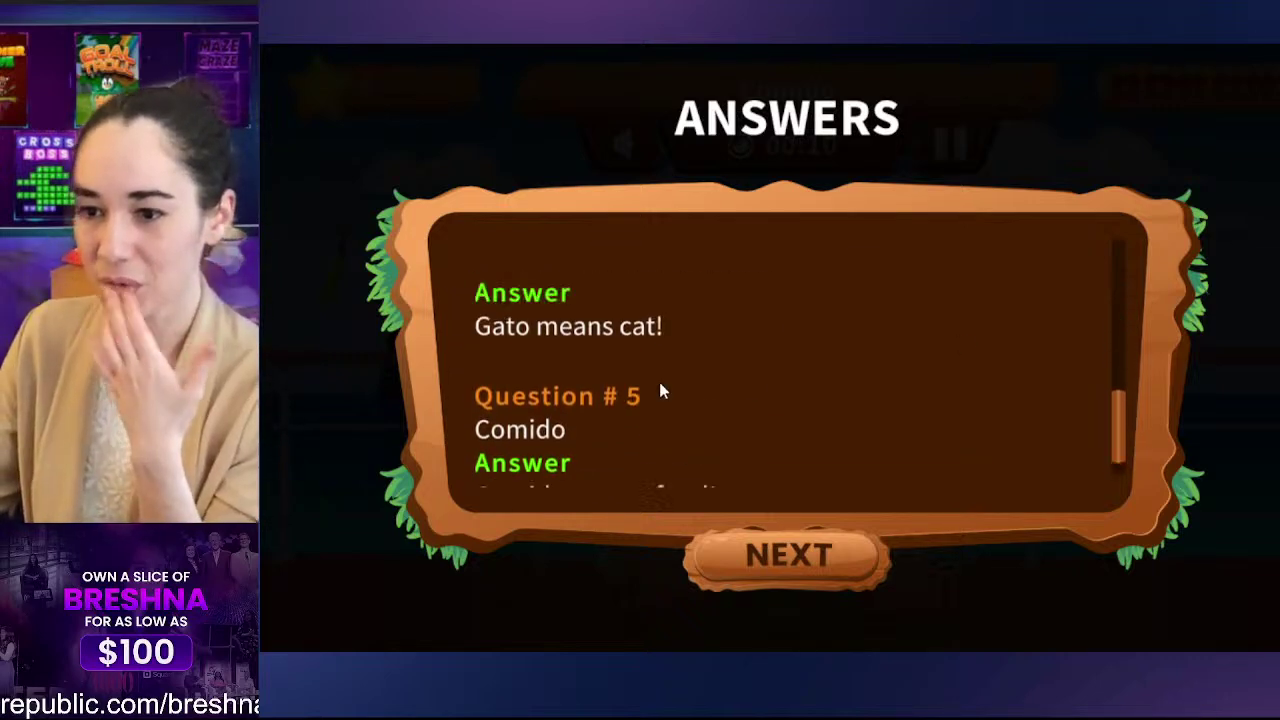
{"action": "scroll", "coordinate": [660, 392], "scroll_direction": "up", "scroll_amount": 10}
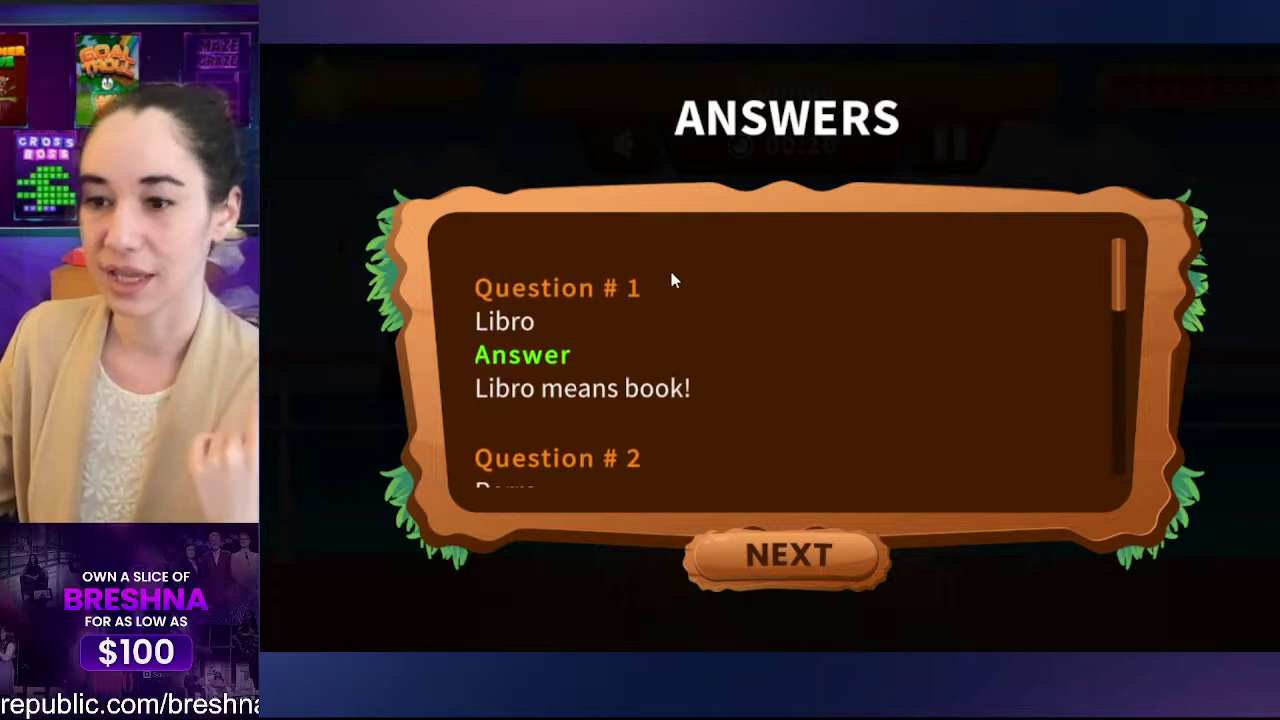
{"action": "scroll", "coordinate": [731, 310], "scroll_direction": "down", "scroll_amount": 3}
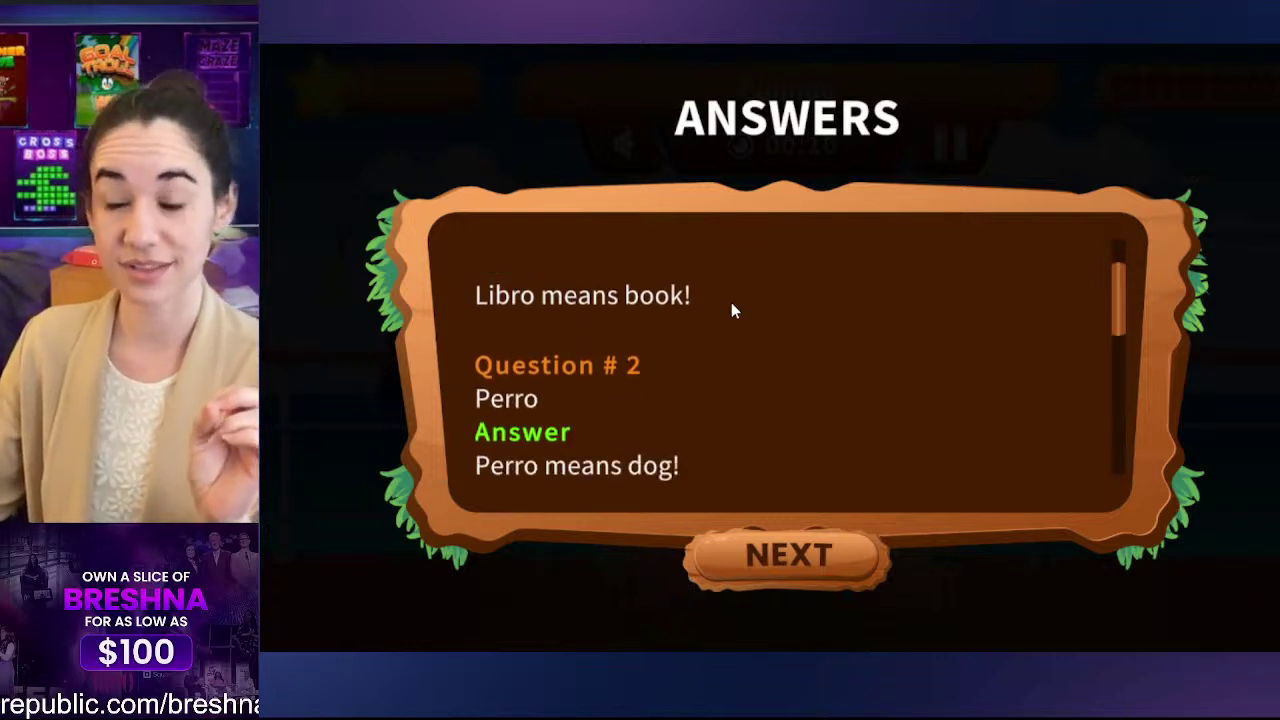
{"action": "scroll", "coordinate": [645, 363], "scroll_direction": "up", "scroll_amount": 1}
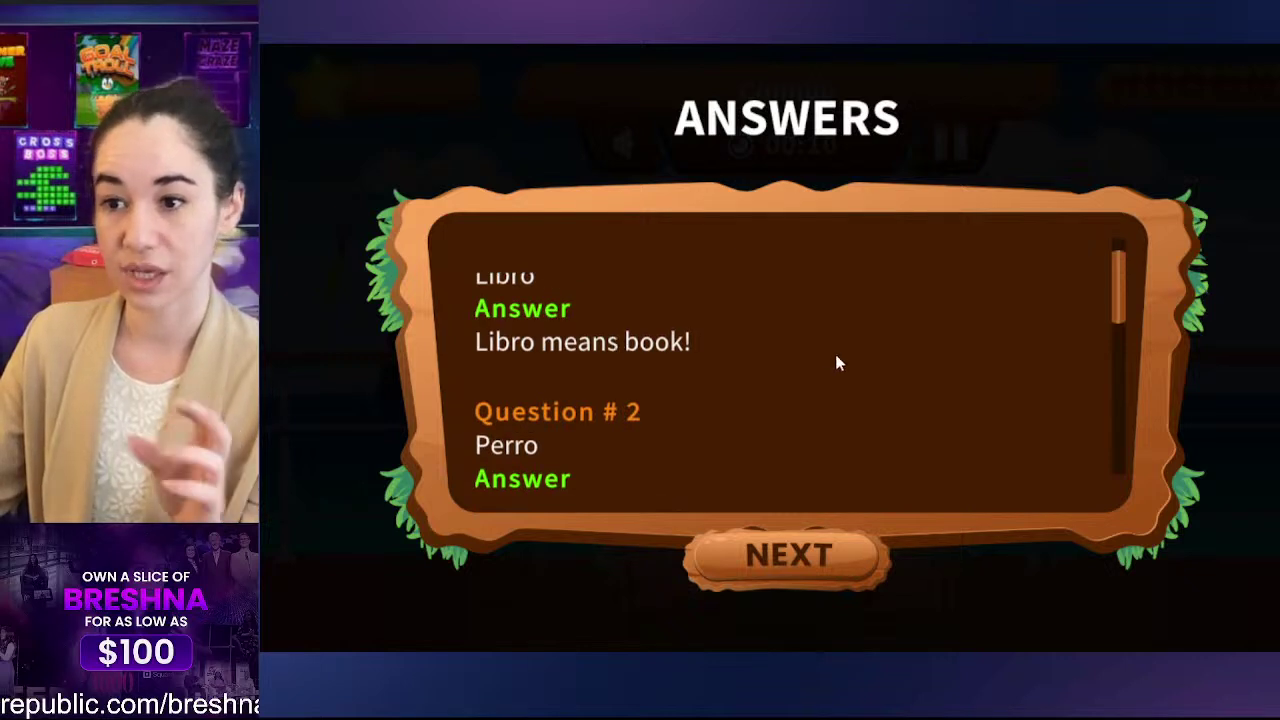
{"action": "scroll", "coordinate": [822, 380], "scroll_direction": "down", "scroll_amount": 5}
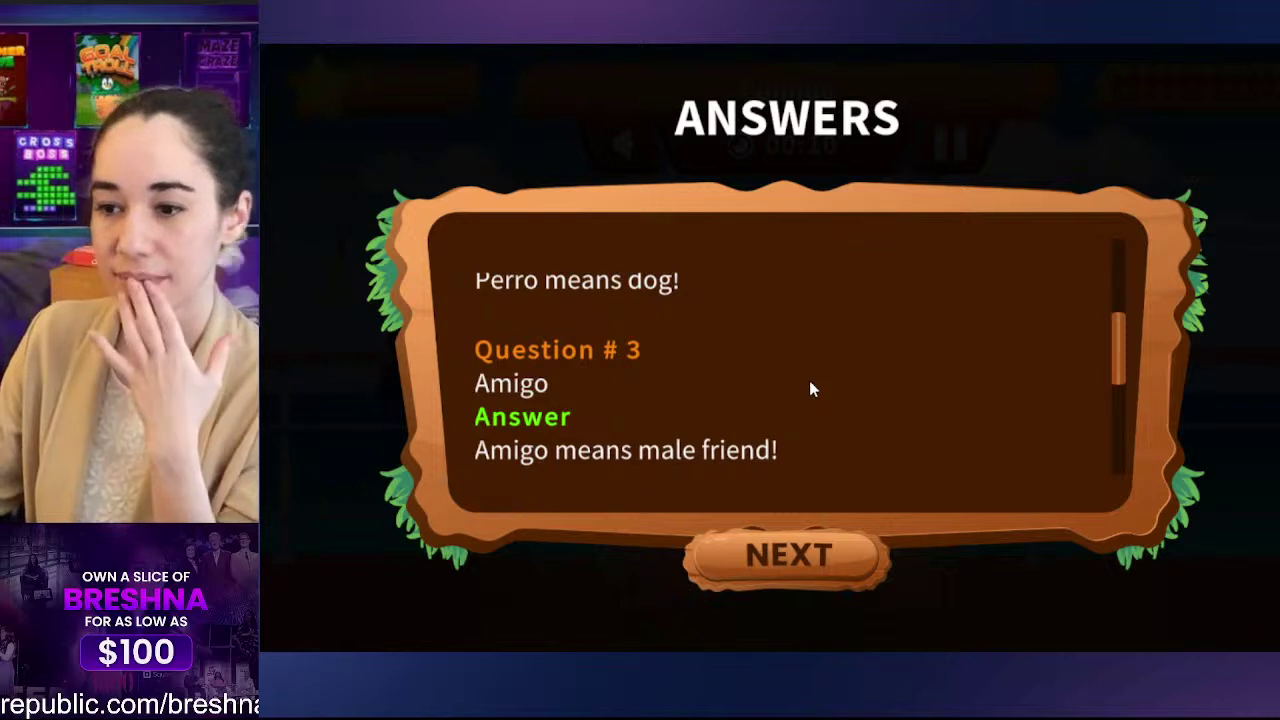
{"action": "scroll", "coordinate": [810, 382], "scroll_direction": "down", "scroll_amount": 6}
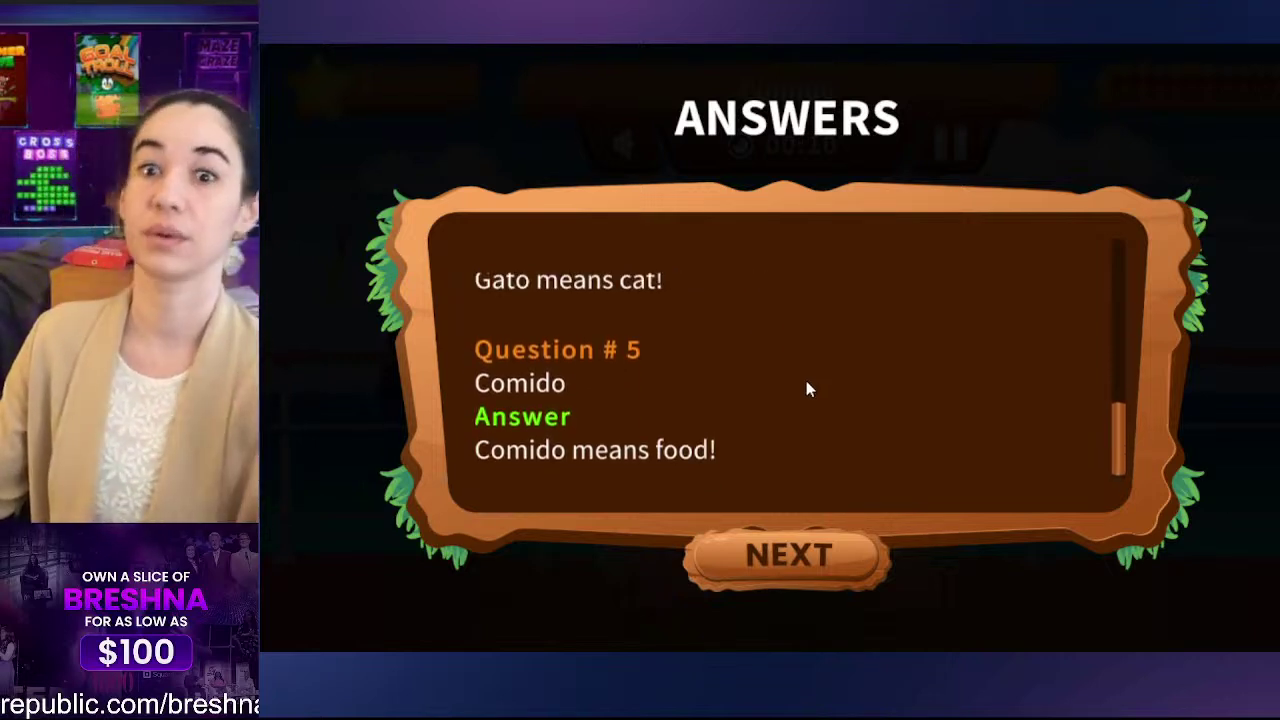
{"action": "scroll", "coordinate": [810, 400], "scroll_direction": "down", "scroll_amount": 1}
{"action": "scroll", "coordinate": [791, 471], "scroll_direction": "up", "scroll_amount": 10}
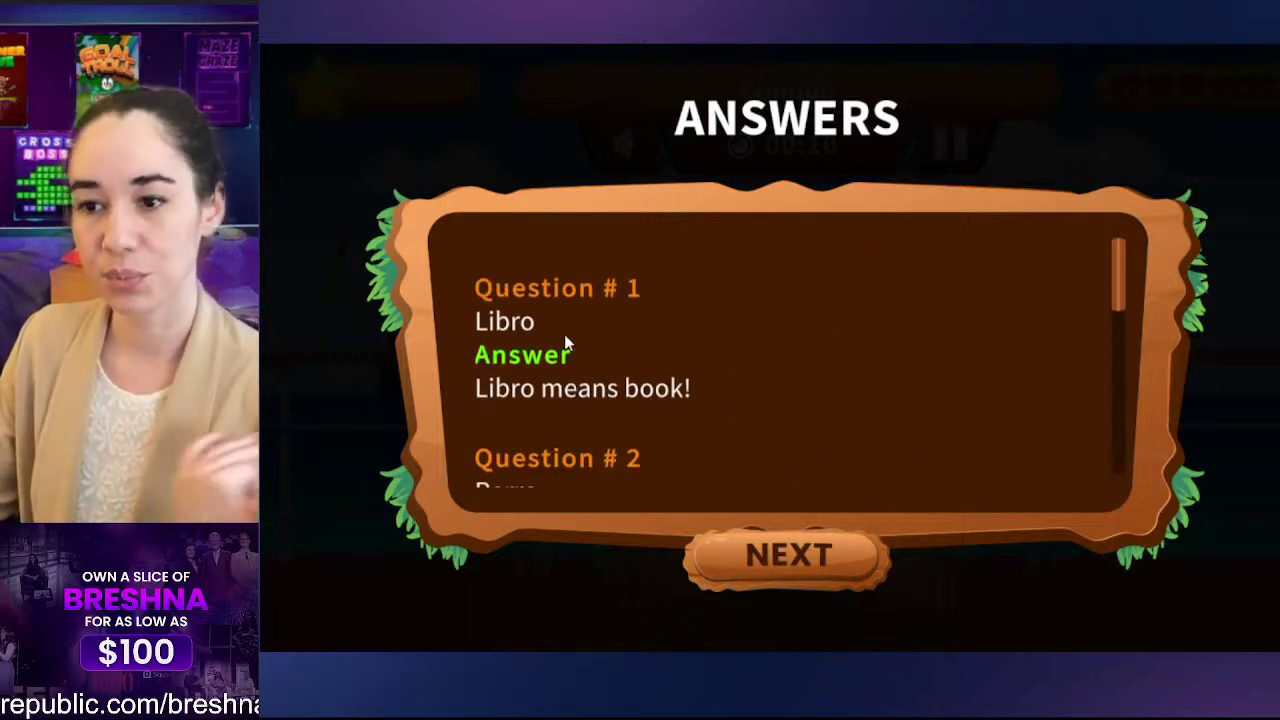
{"action": "scroll", "coordinate": [810, 387], "scroll_direction": "down", "scroll_amount": 2}
{"action": "scroll", "coordinate": [797, 381], "scroll_direction": "down", "scroll_amount": 1}
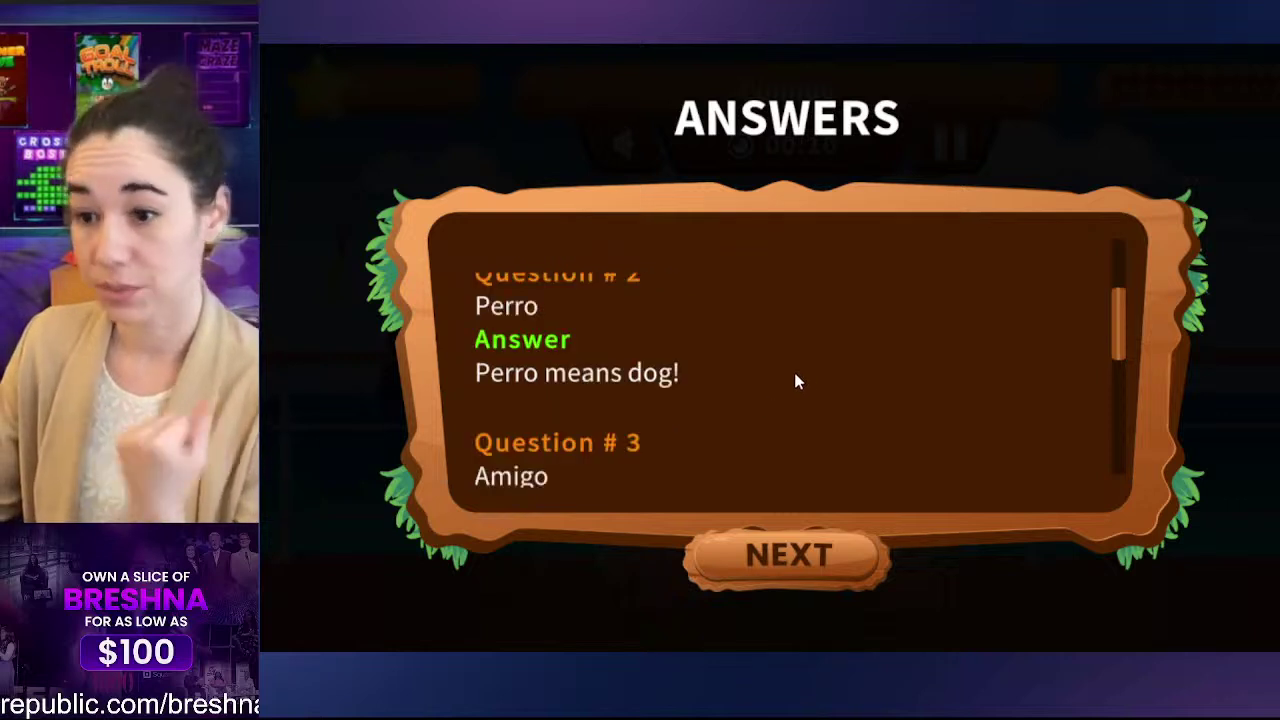
{"action": "scroll", "coordinate": [578, 424], "scroll_direction": "down", "scroll_amount": 4}
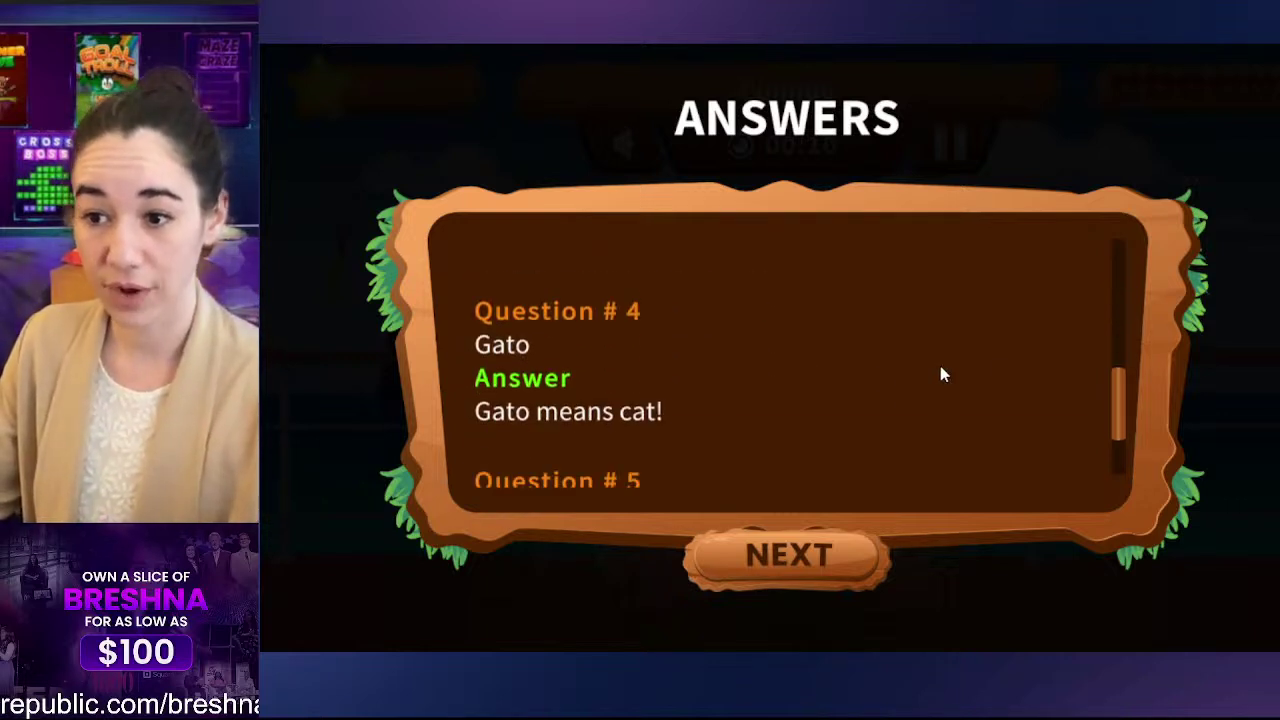
{"action": "scroll", "coordinate": [858, 317], "scroll_direction": "down", "scroll_amount": 2}
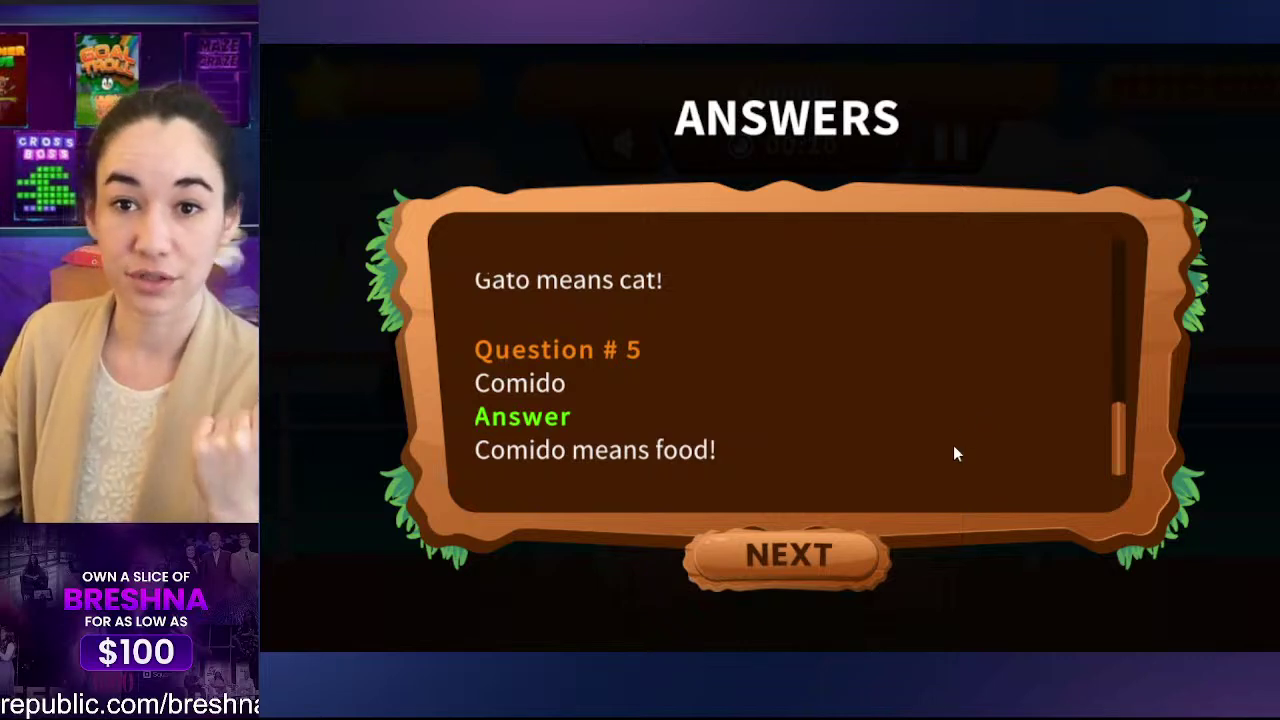
Step: Advance past the ANSWERS panel and scroll the Breshna home page to Invest Now
{"action": "left_click", "coordinate": [785, 547]}
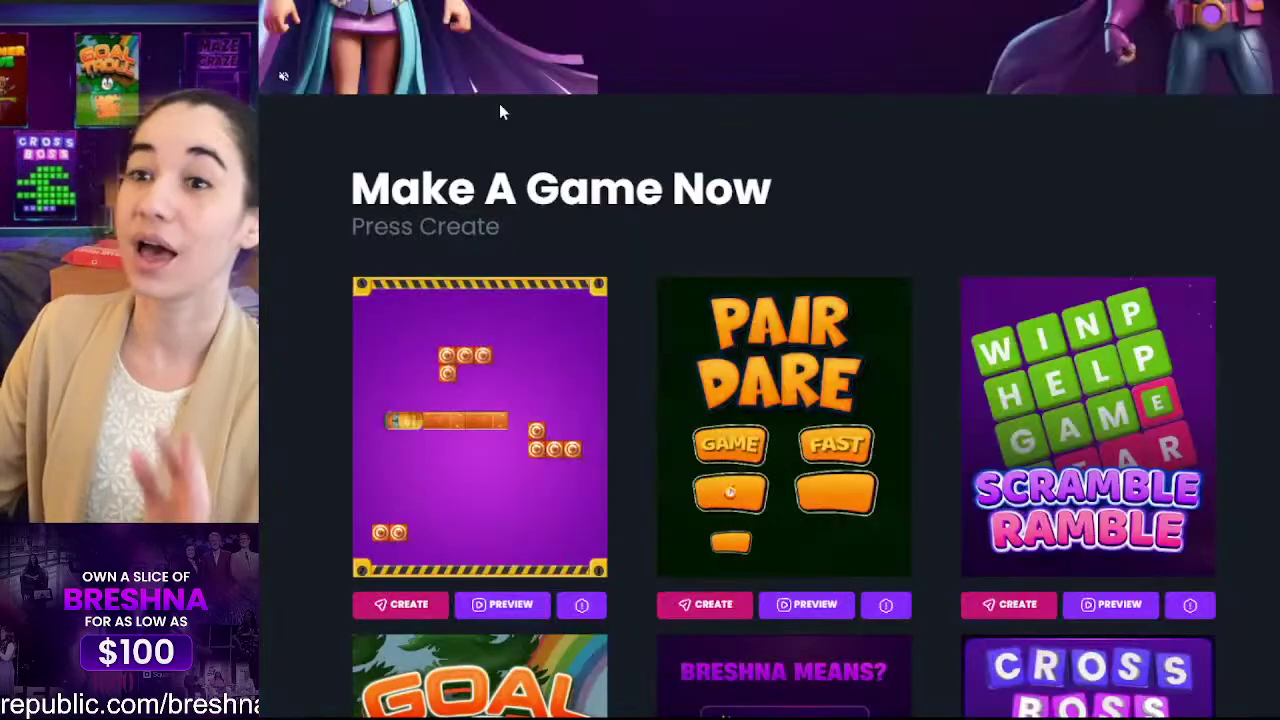
{"action": "scroll", "coordinate": [846, 354], "scroll_direction": "up", "scroll_amount": 10}
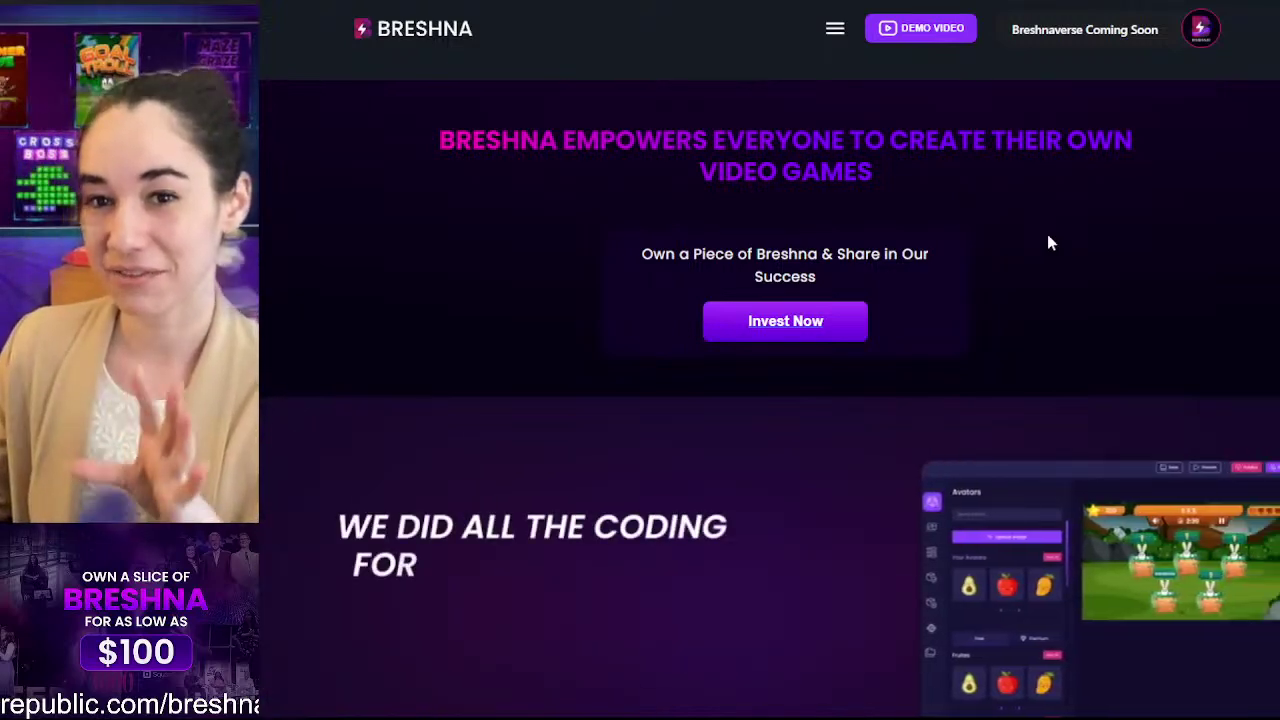
{"action": "scroll", "coordinate": [1025, 422], "scroll_direction": "down", "scroll_amount": 1}
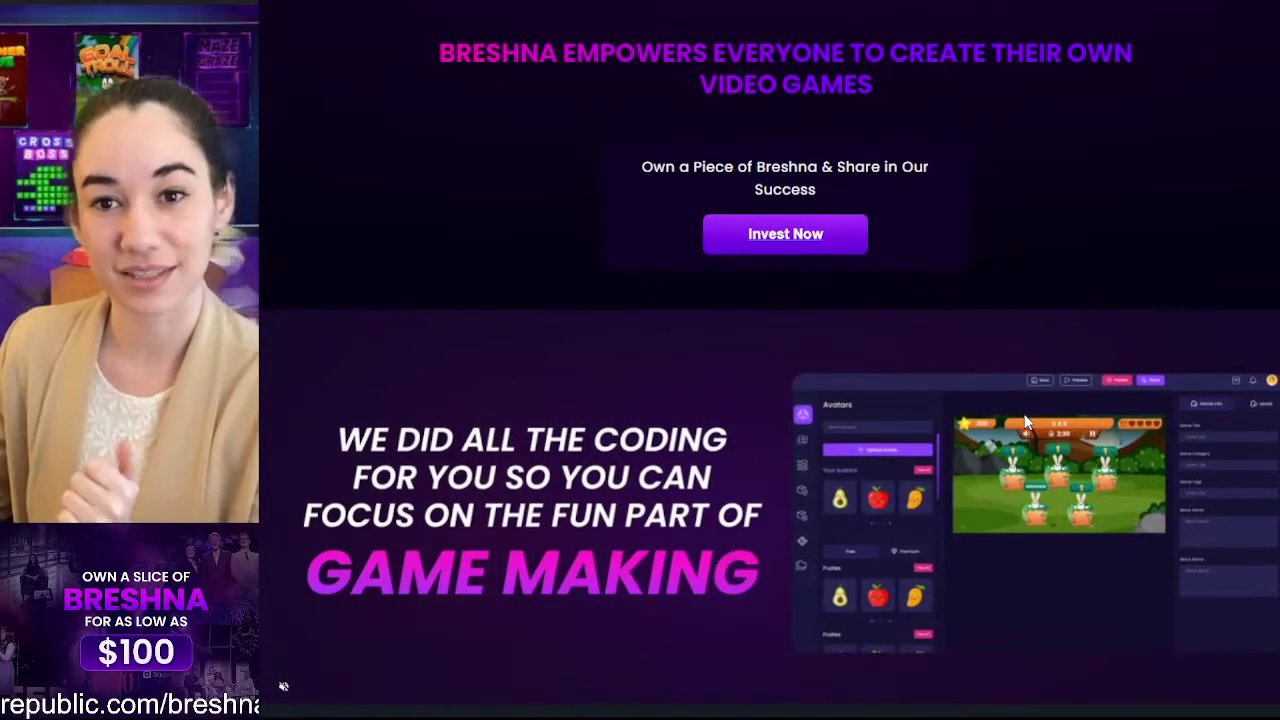